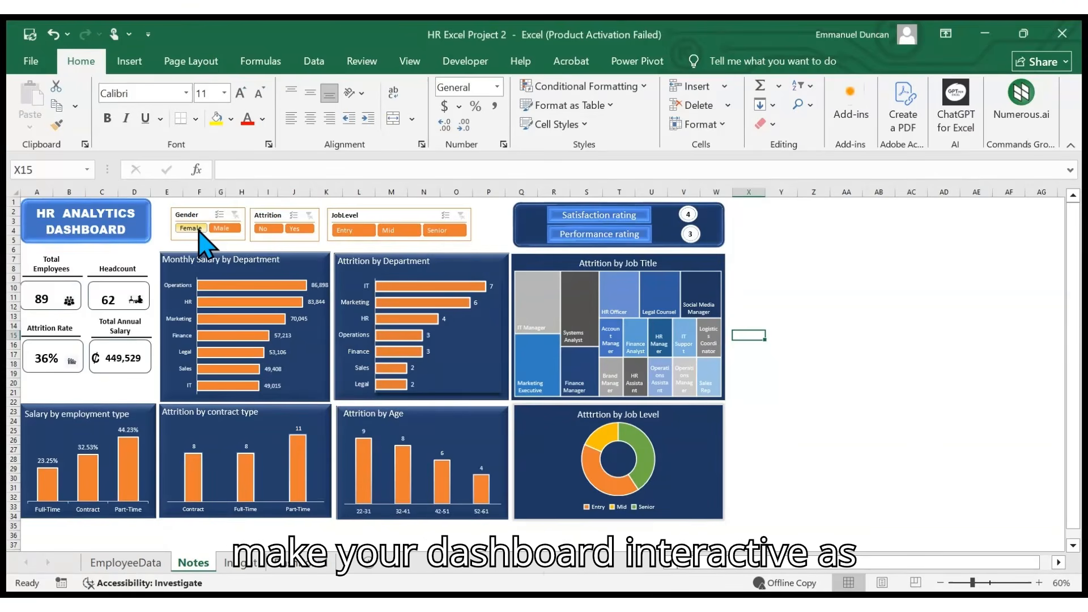
- Try the dashboard slicers by filtering Gender to Male and Attrition to No, and clear both filters
left_click(221, 229)
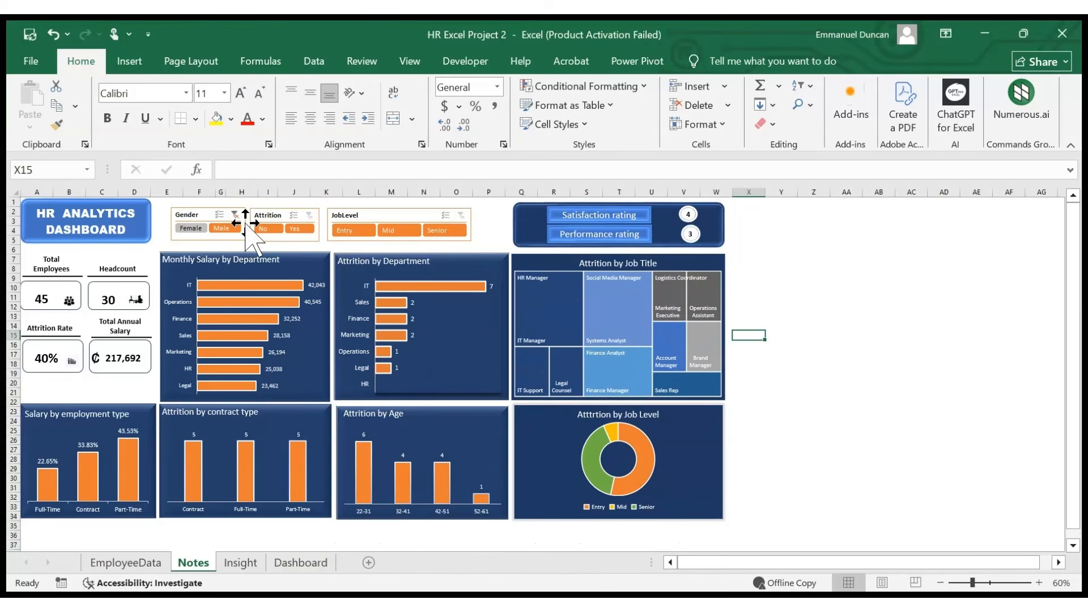
left_click(263, 229)
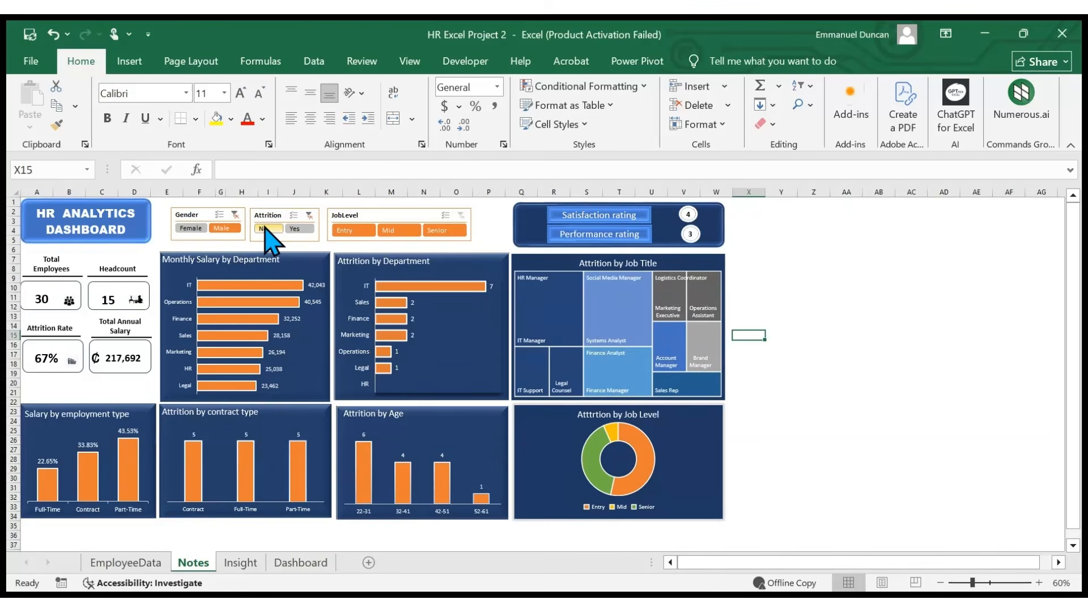
left_click(234, 215)
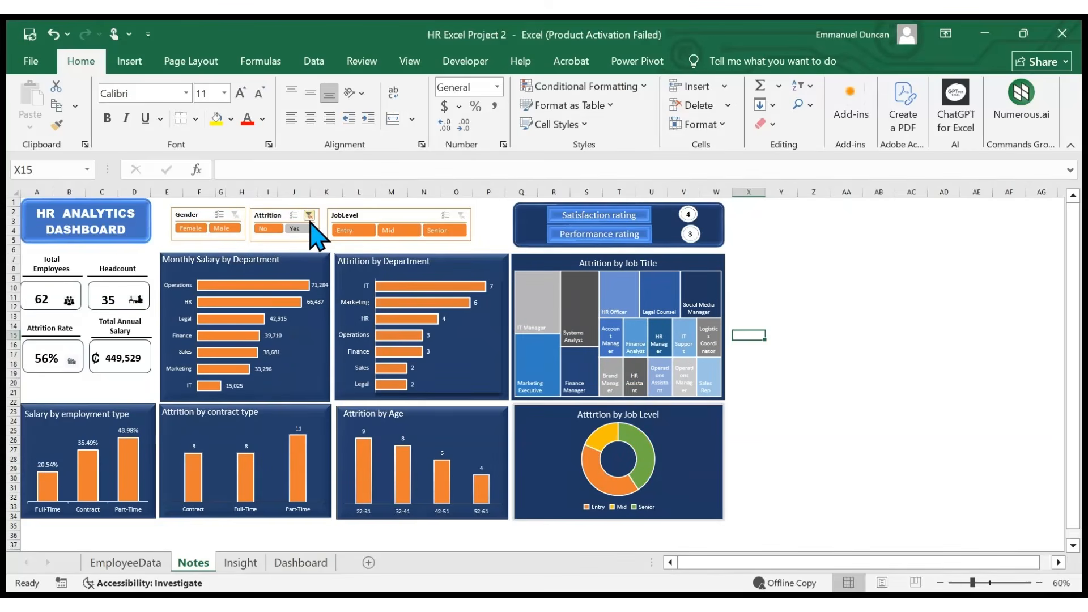
left_click(309, 215)
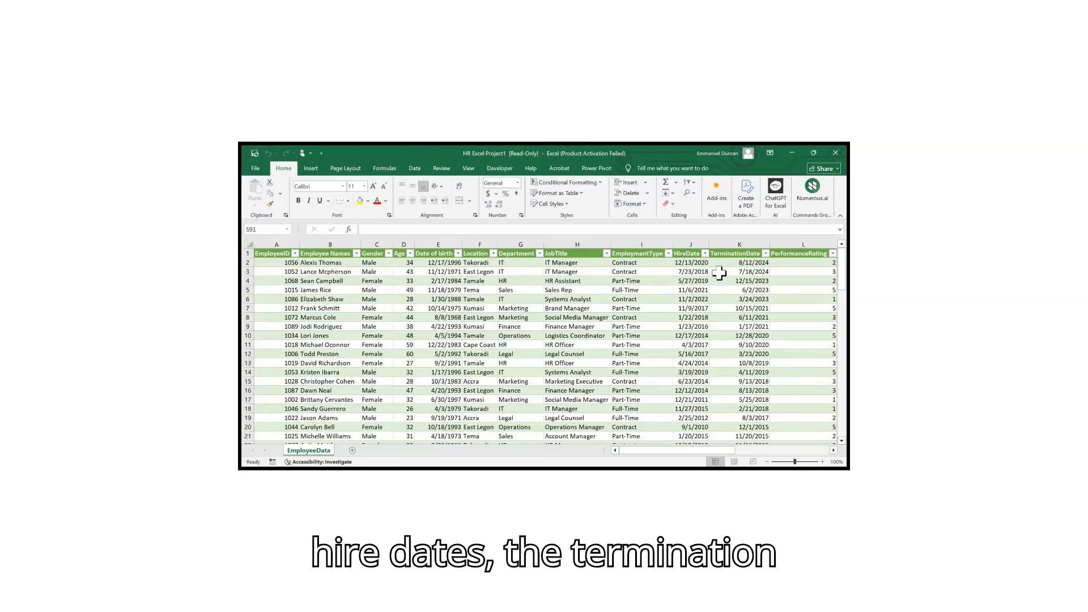
- Examine the EmployeeData dataset, covering all columns through ExitDate and all rows to the last employee record
left_click_drag(699, 451, 759, 451)
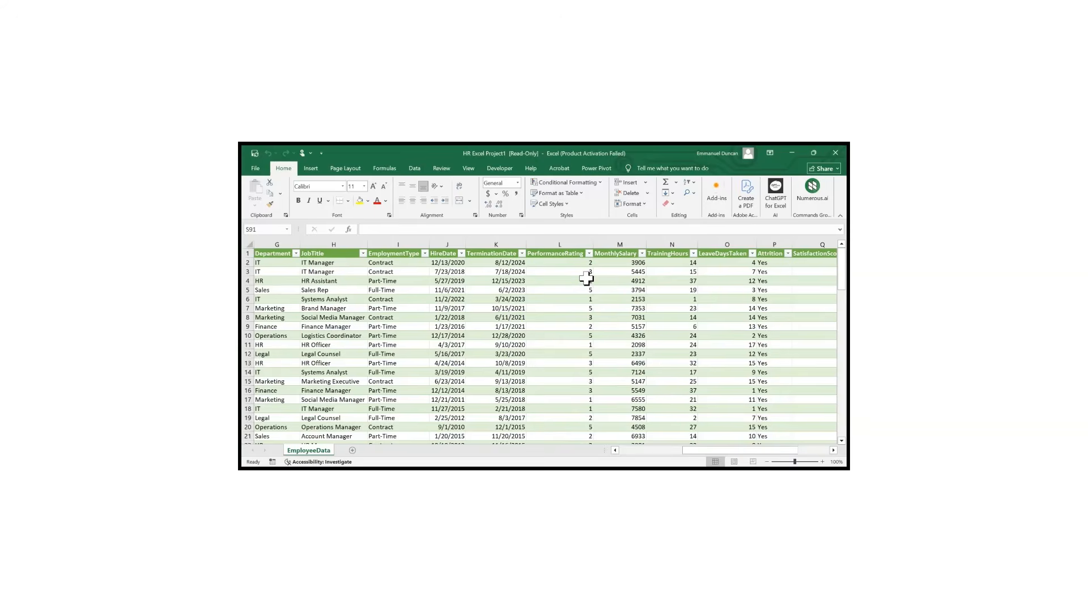
left_click_drag(753, 454, 781, 454)
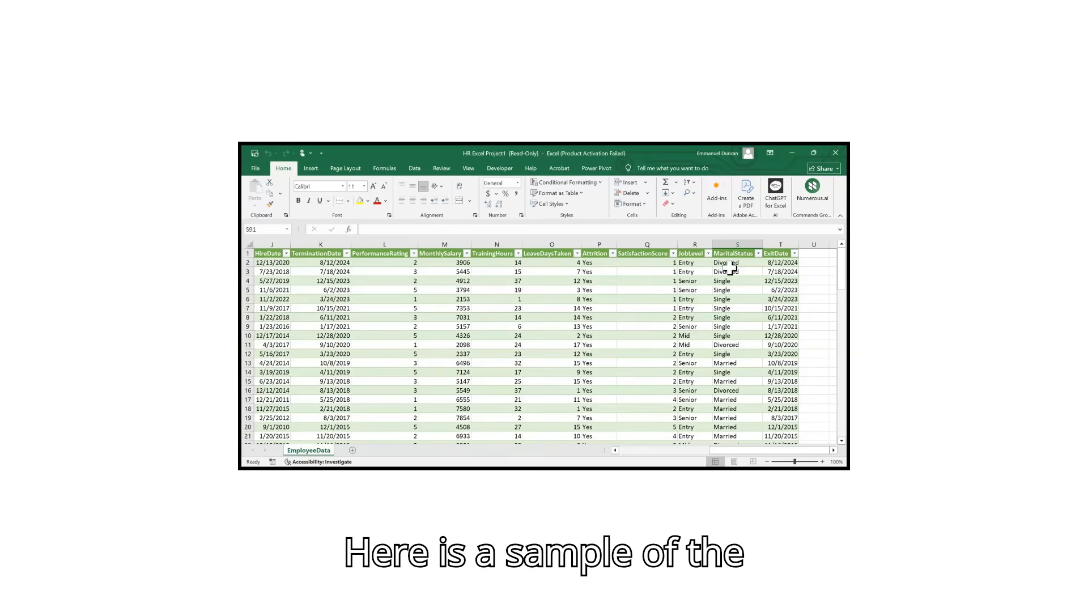
left_click_drag(739, 456, 459, 419)
scroll(400, 343, "down", 13)
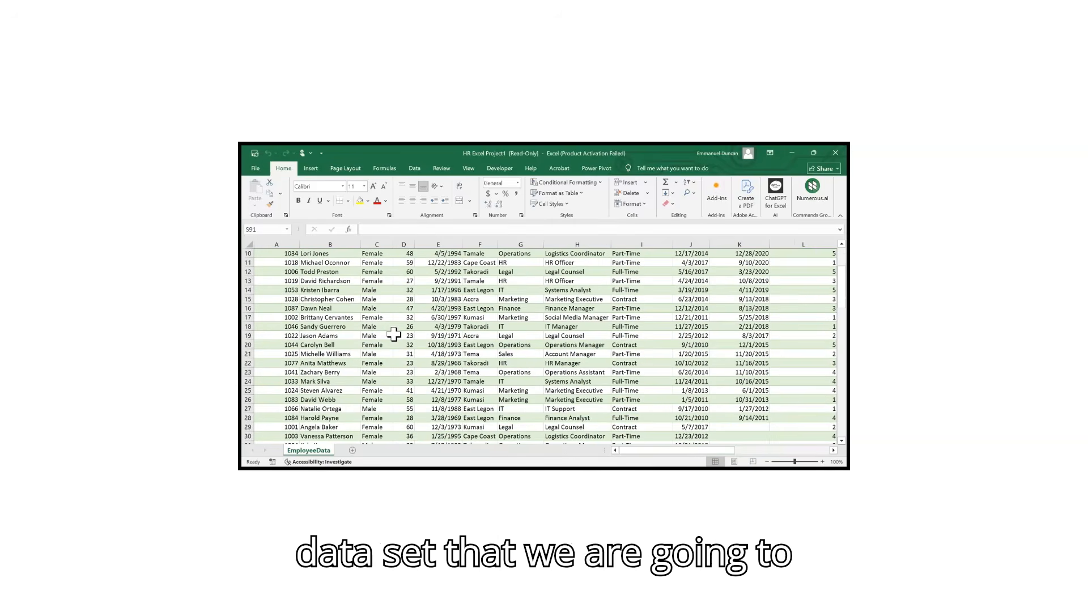
scroll(394, 336, "down", 15)
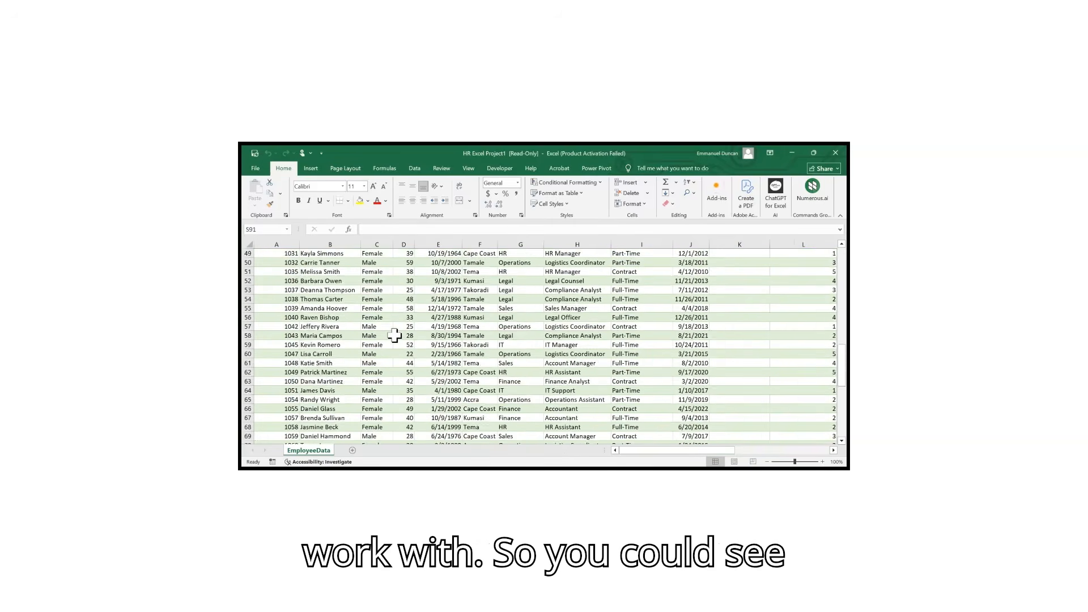
scroll(393, 336, "up", 20)
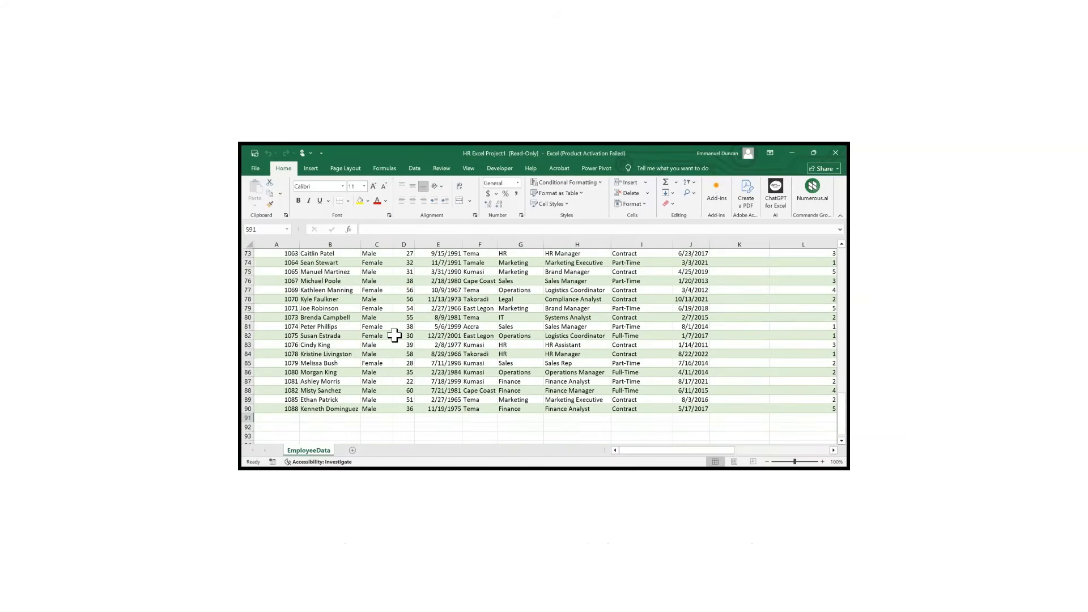
scroll(394, 334, "up", 4)
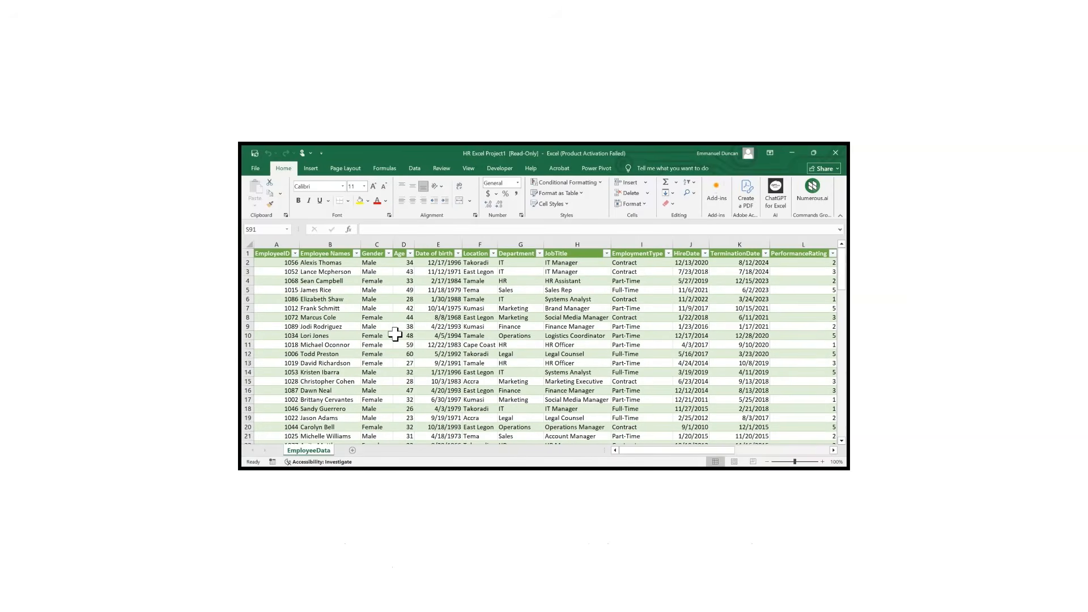
left_click_drag(687, 450, 740, 451)
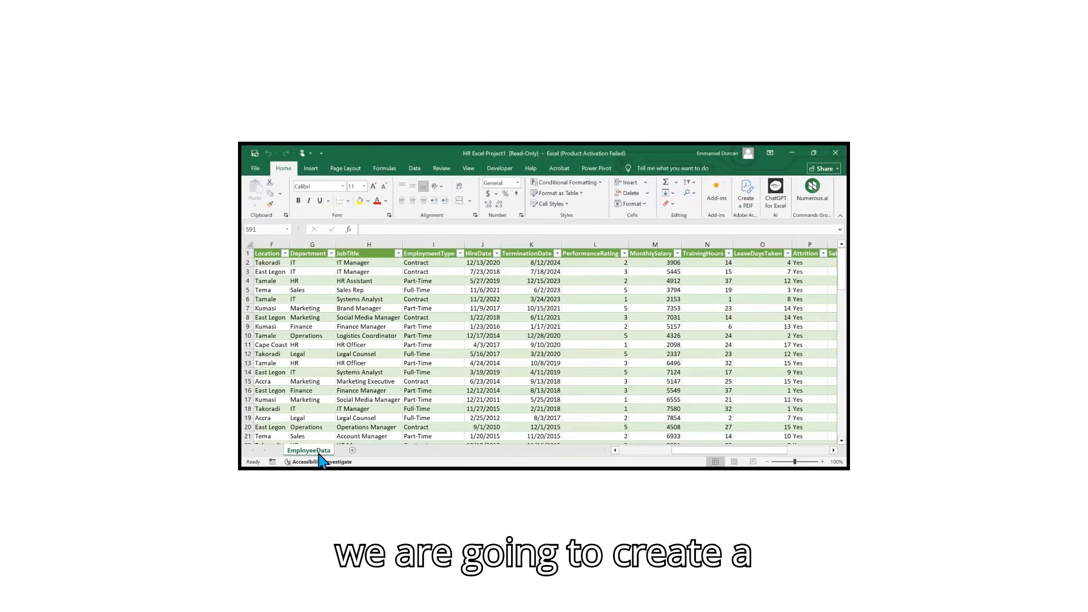
- Create a copy of the EmployeeData worksheet, placed after the original
right_click(318, 454)
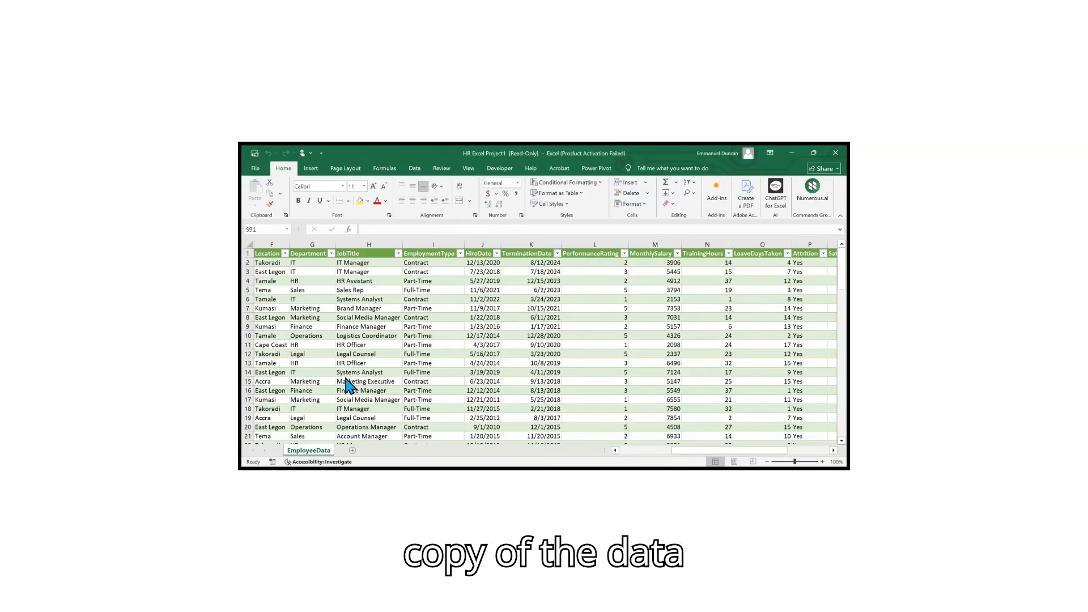
left_click(349, 375)
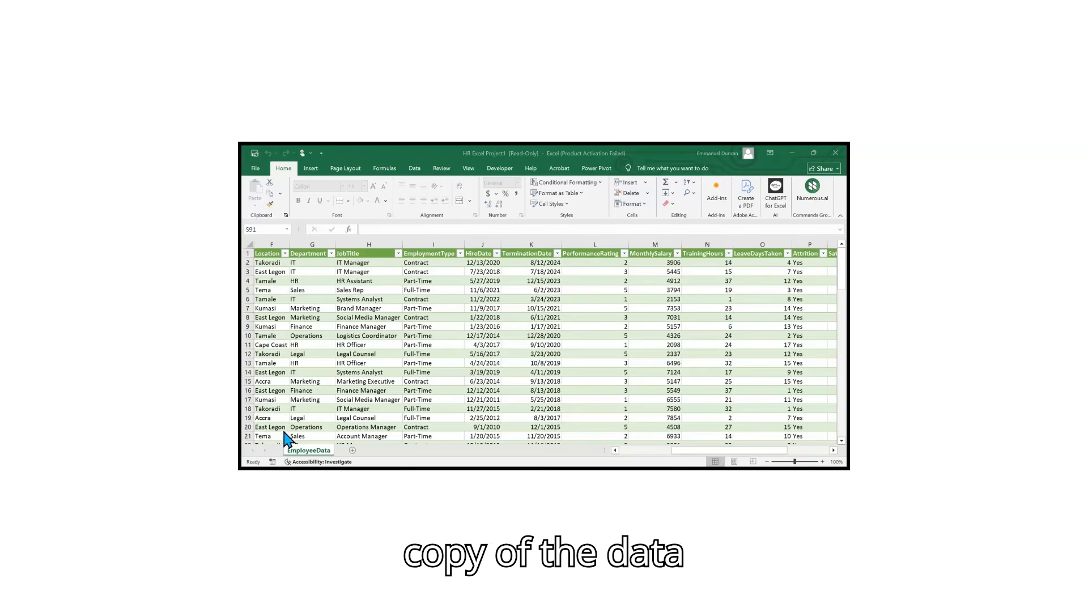
left_click(373, 460)
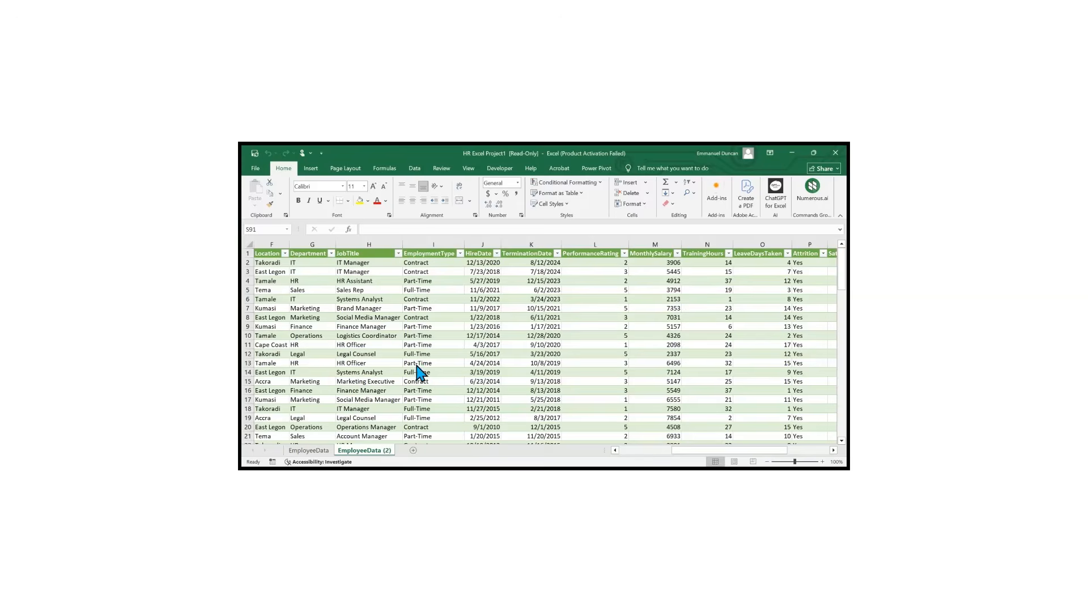
- Rename the copied worksheet as Employee_Data
double_click(365, 449)
key("Right")
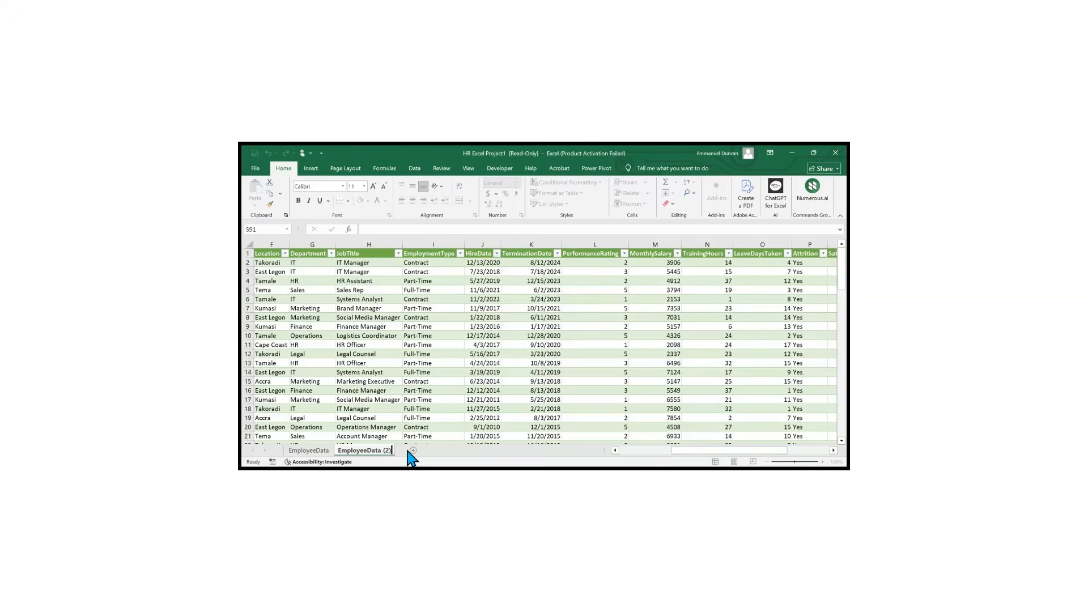
key("BackSpace")
key("BackSpace")
key("BackSpace")
key("BackSpace")
key("Left")
key("Left")
key("Left")
key("Left")
type("_")
key("Return")
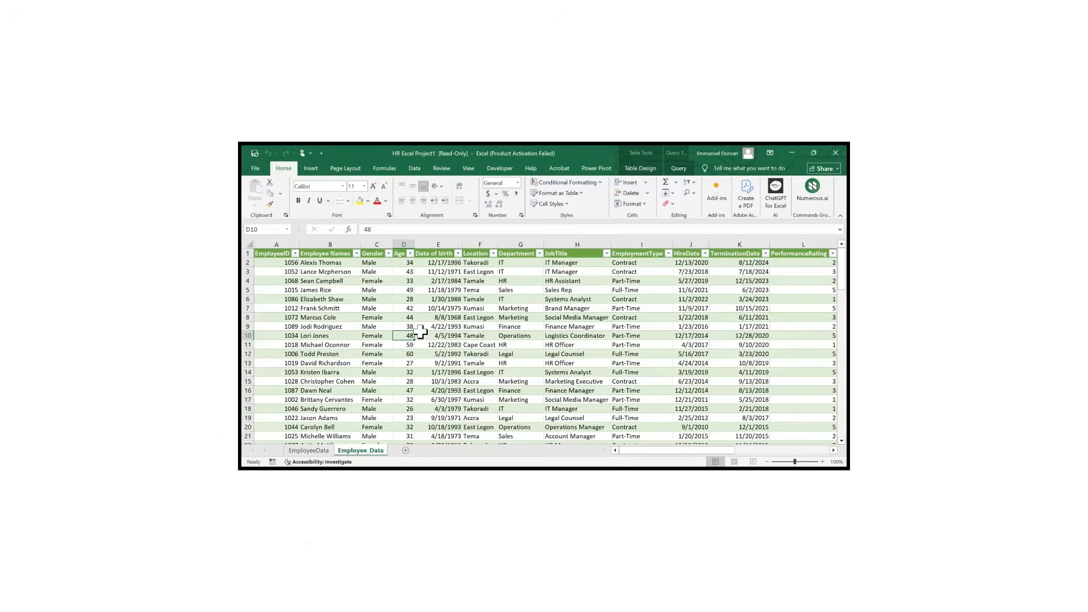
- Insert a PivotTable based on the Employee_Data table in a new worksheet
left_click(368, 317)
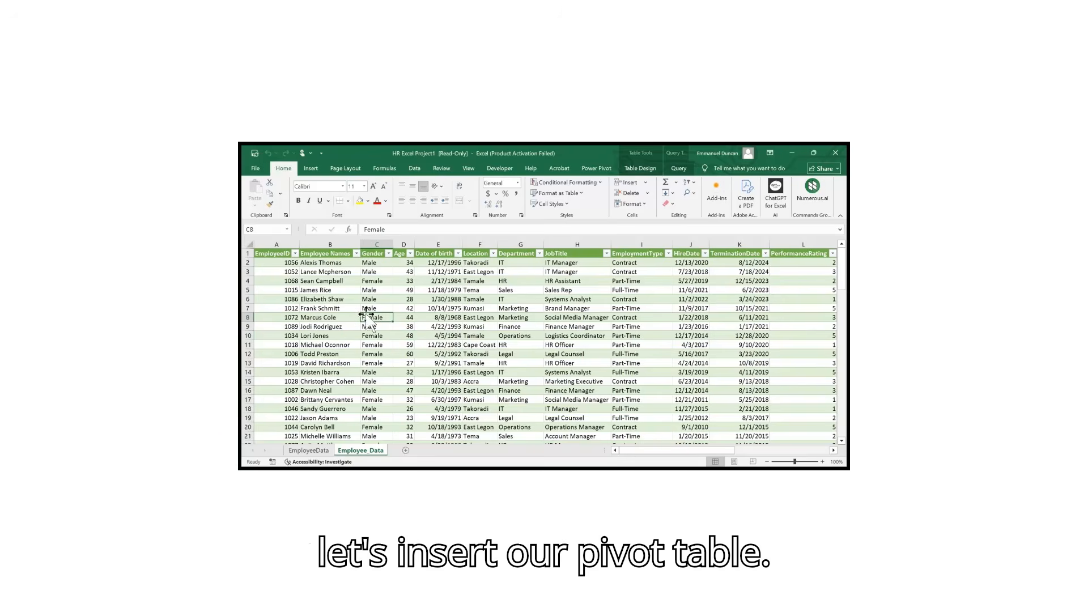
left_click(310, 167)
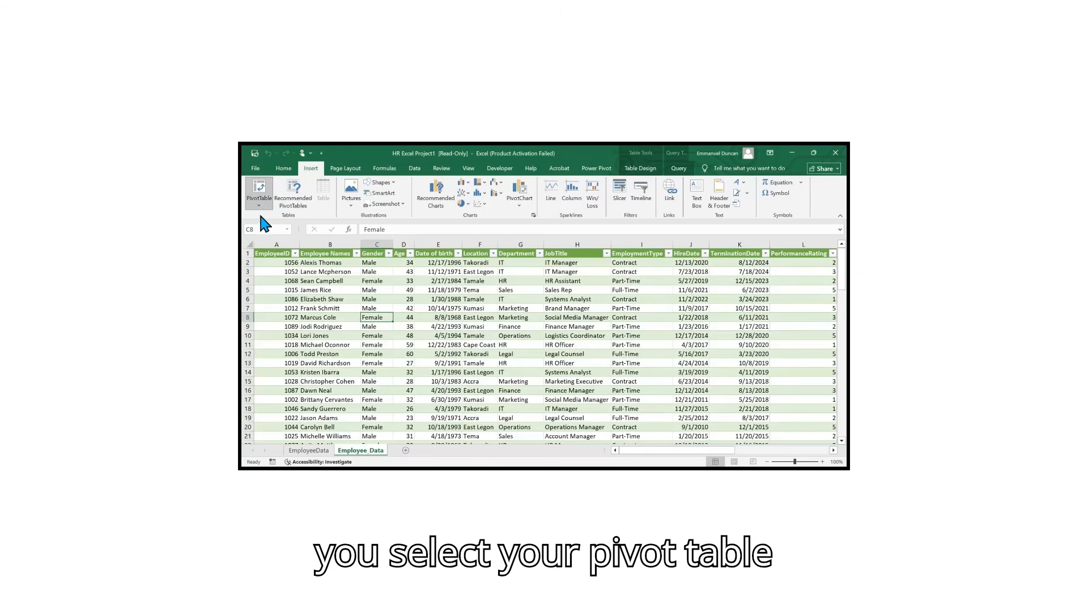
left_click(291, 217)
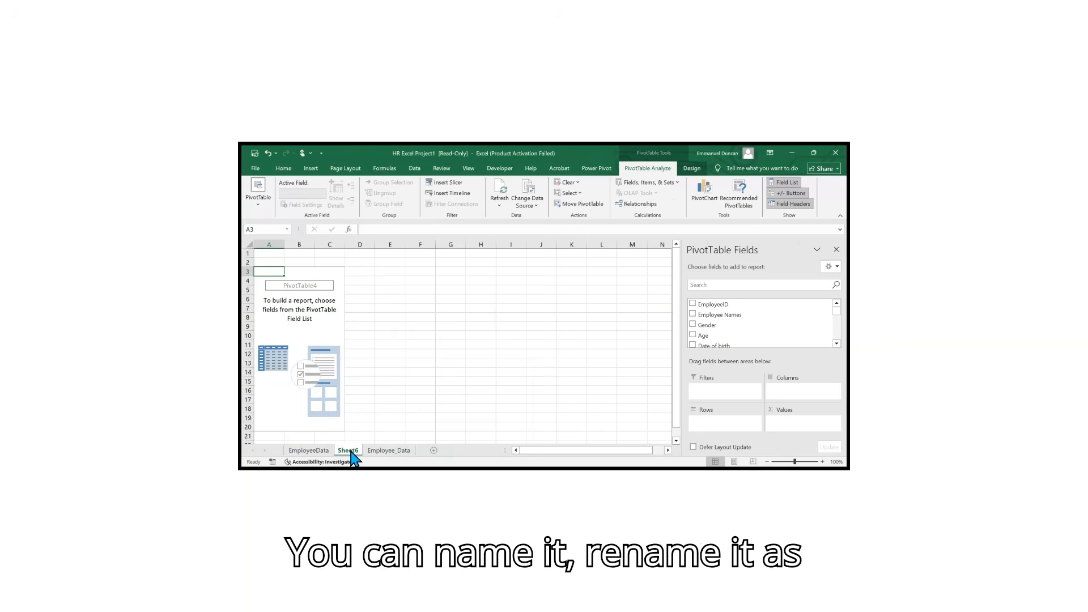
- Rename the new PivotTable worksheet as "insight"
double_click(349, 450)
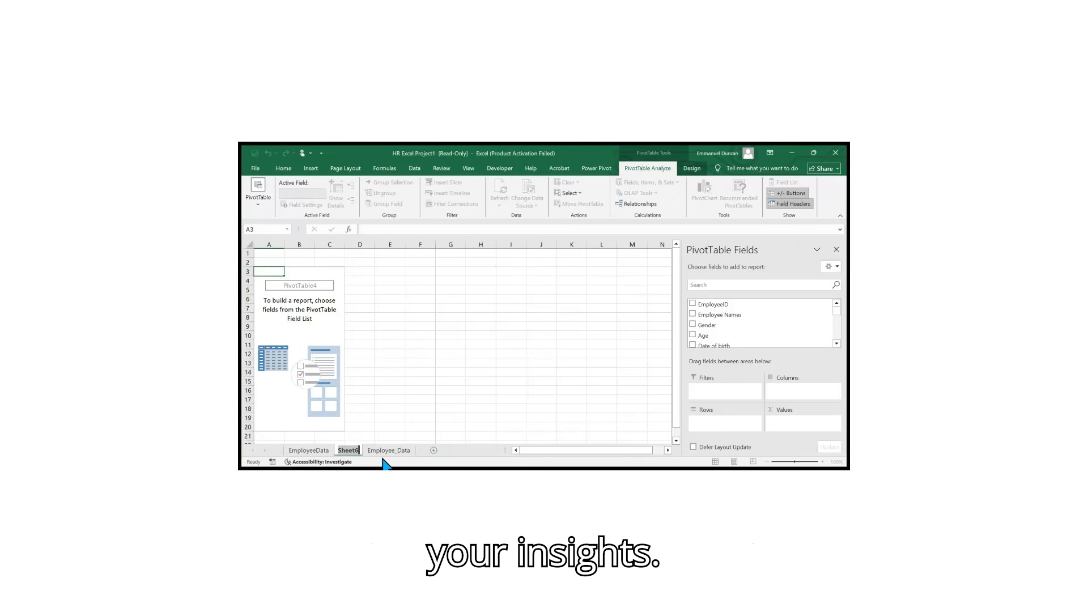
type("insight")
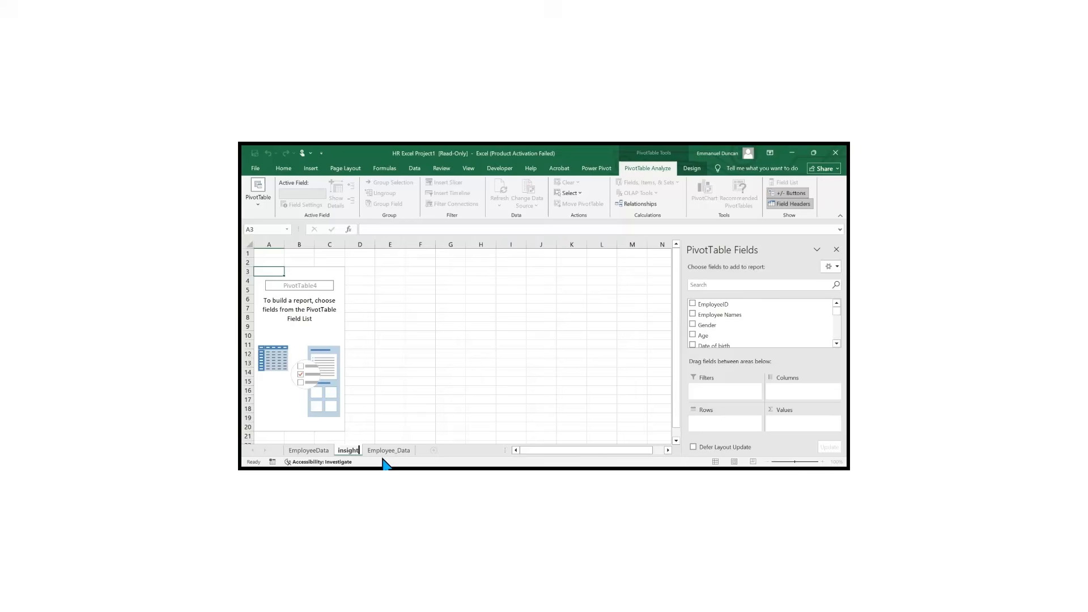
key("Return")
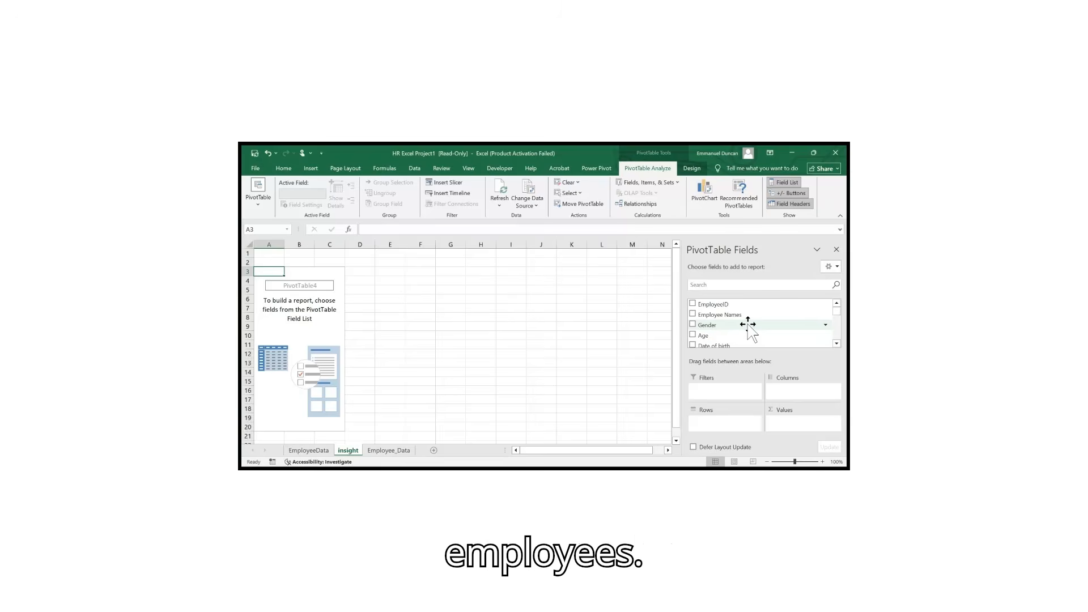
- Summarize Employee Names as a count in the PivotTable's values and rename its heading to "Total number of employees"
left_click_drag(742, 315, 804, 429)
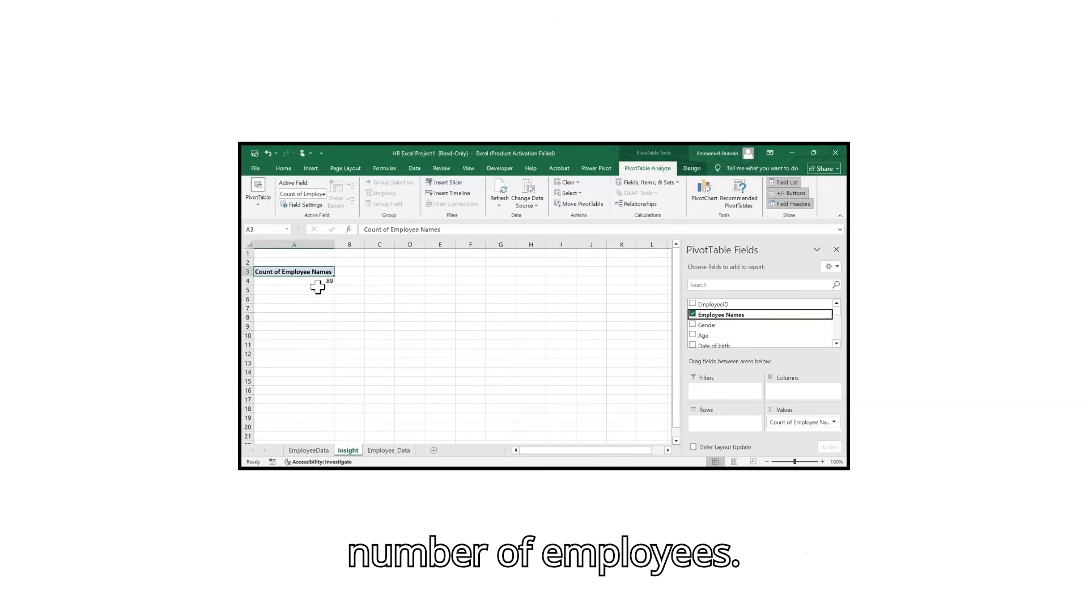
left_click(311, 274)
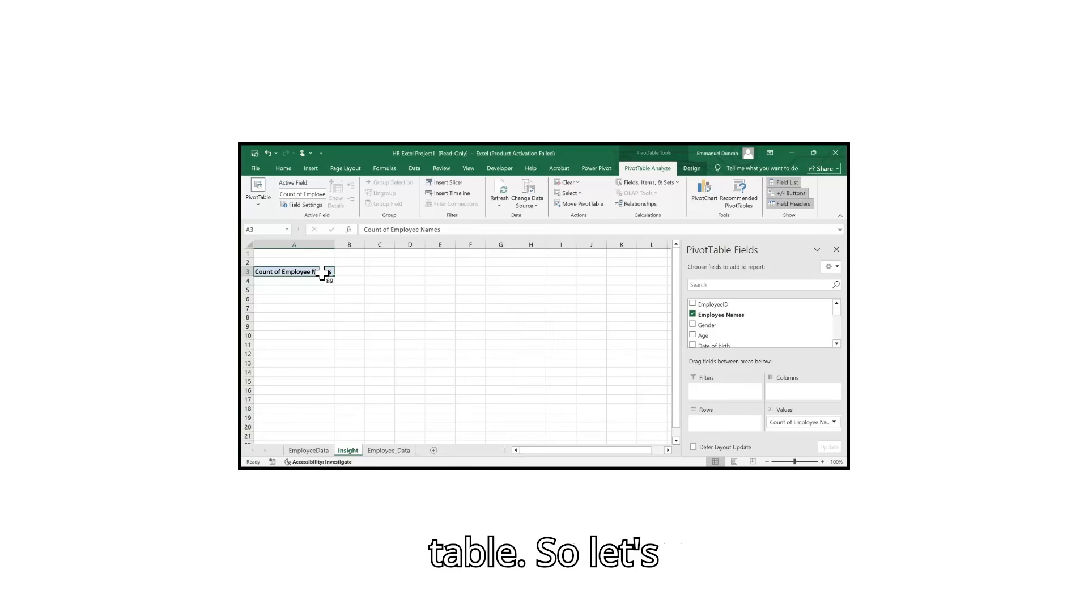
type("T")
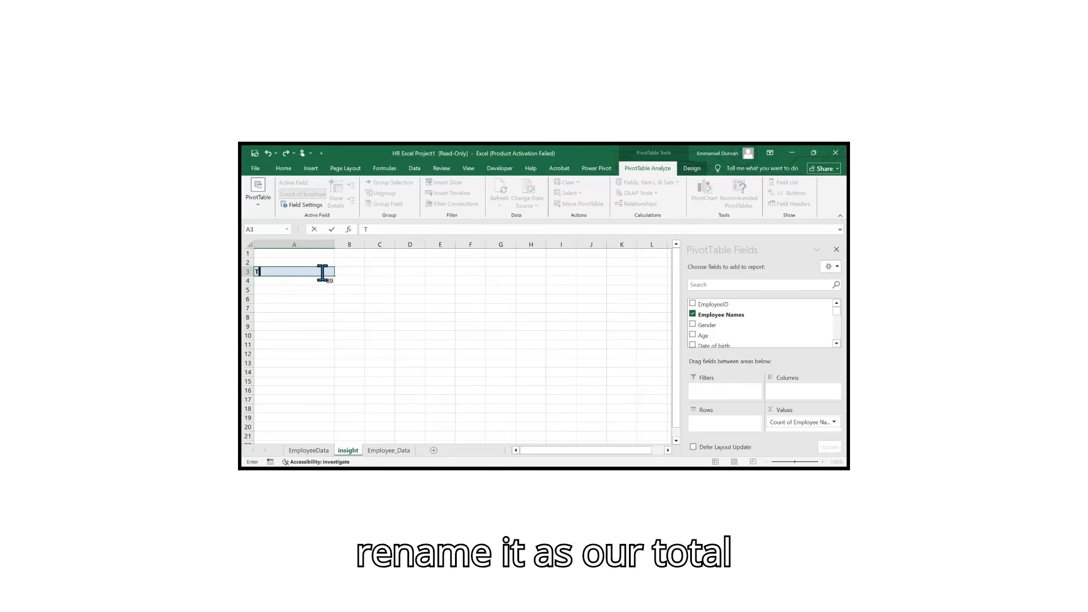
type("otal")
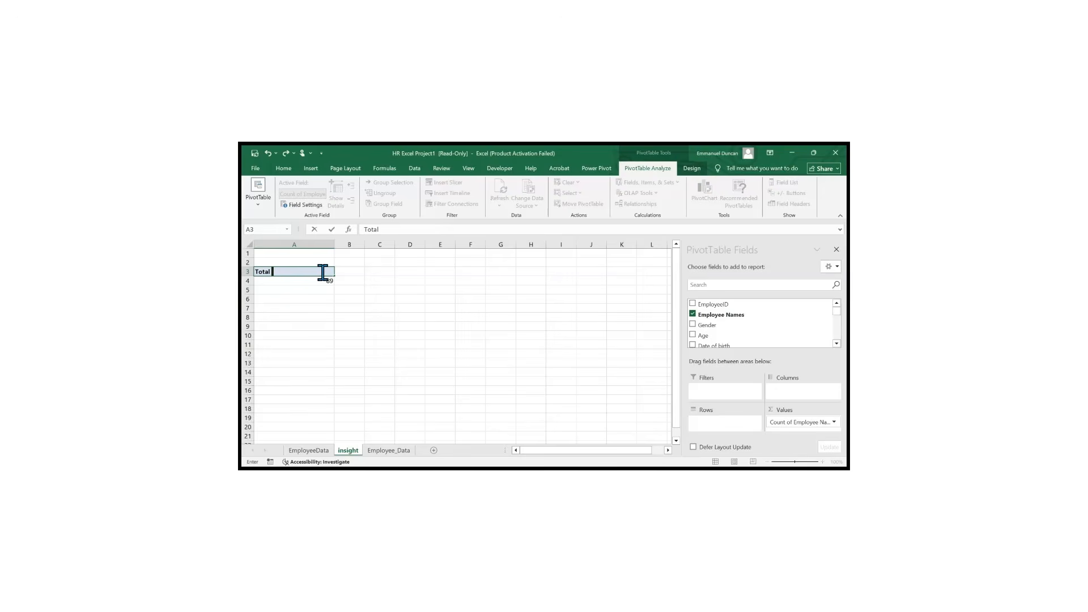
type(" number of employess")
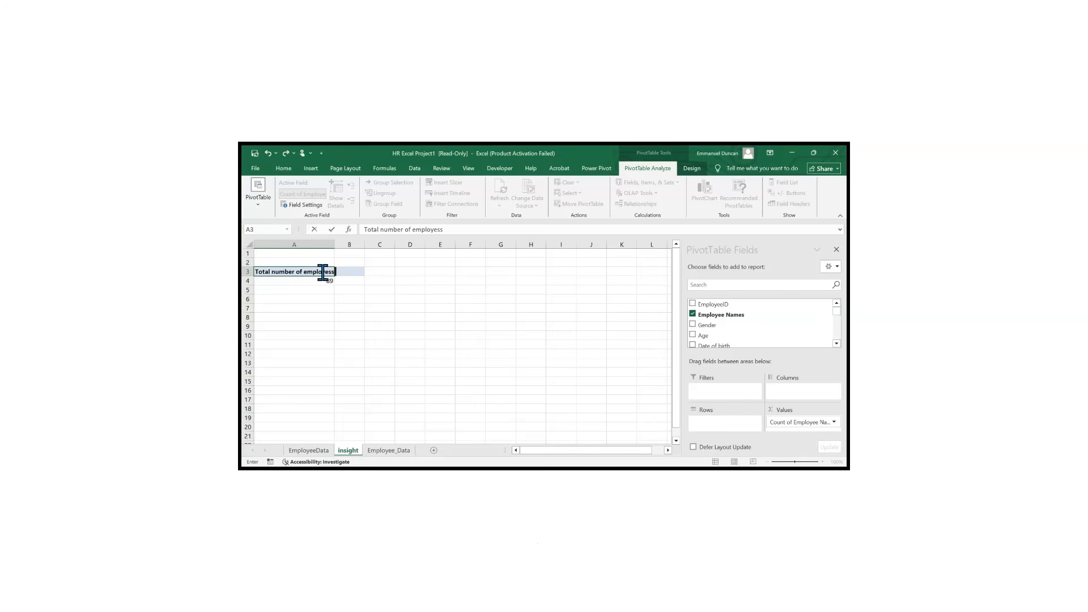
key("Return")
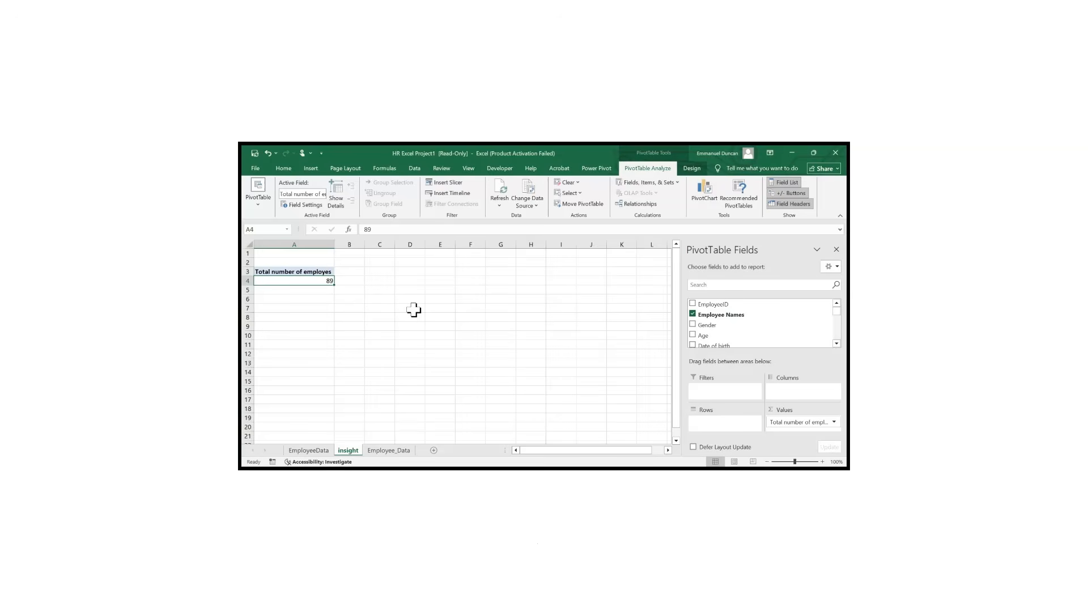
left_click(327, 273)
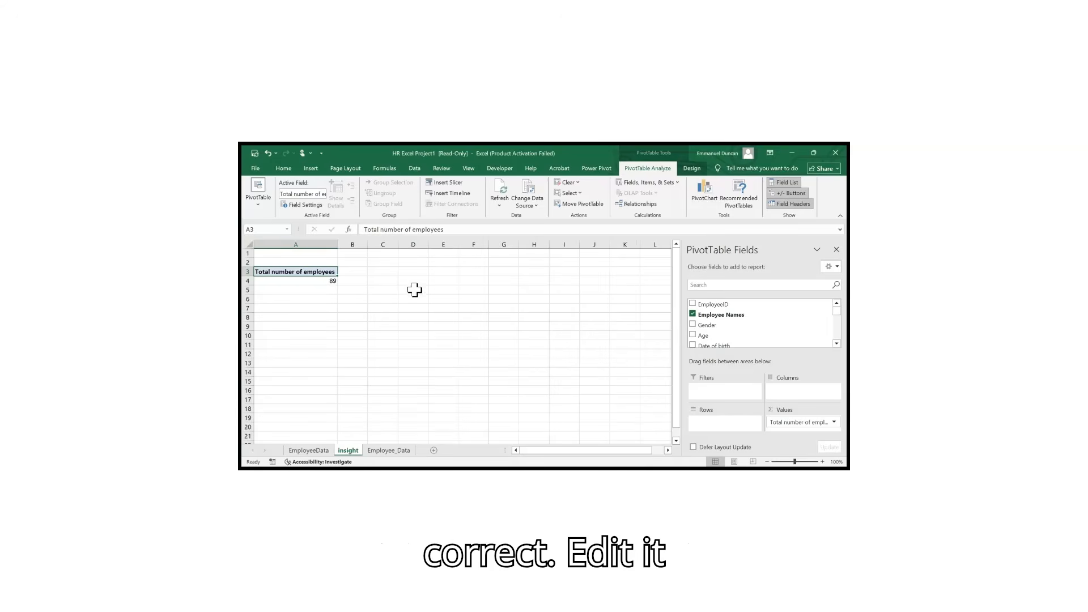
left_click(328, 297)
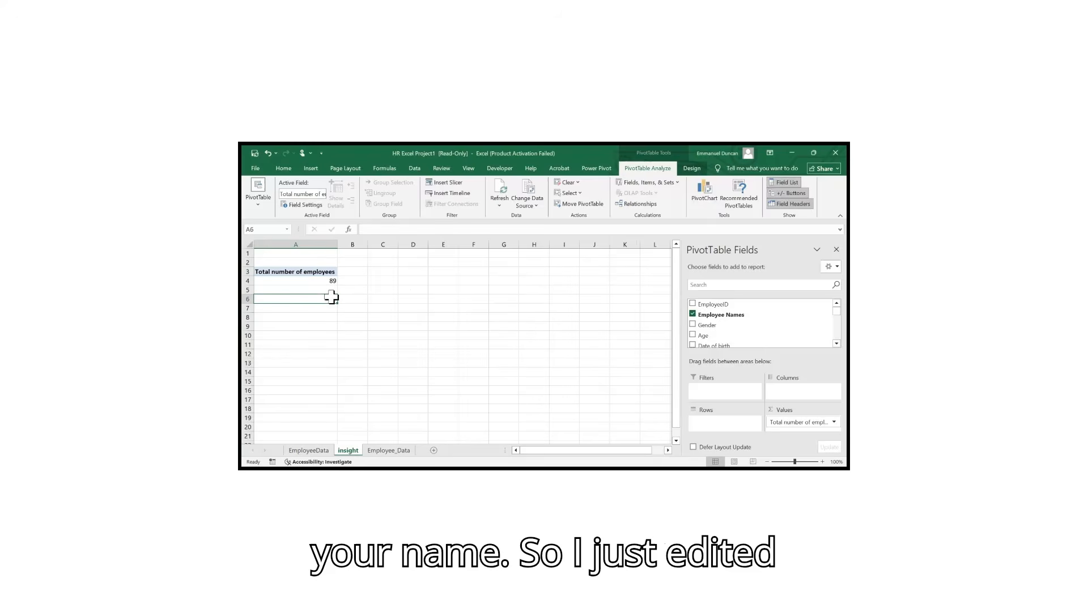
left_click(316, 279)
left_click(318, 272)
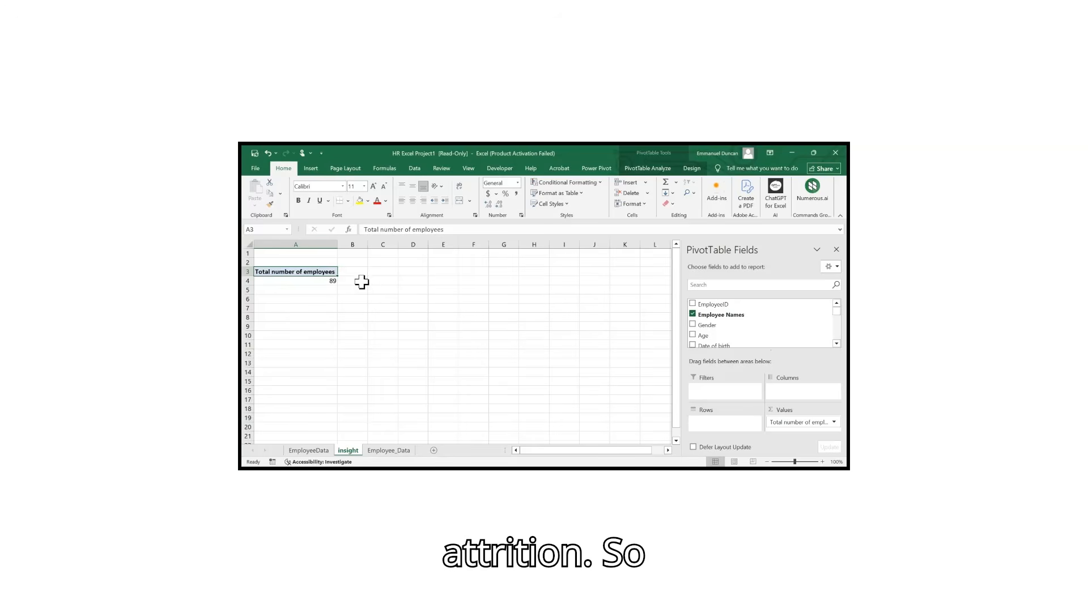
- Copy the total employees PivotTable to cell C3 and remove the employee count field from the copy's values
left_click(307, 279)
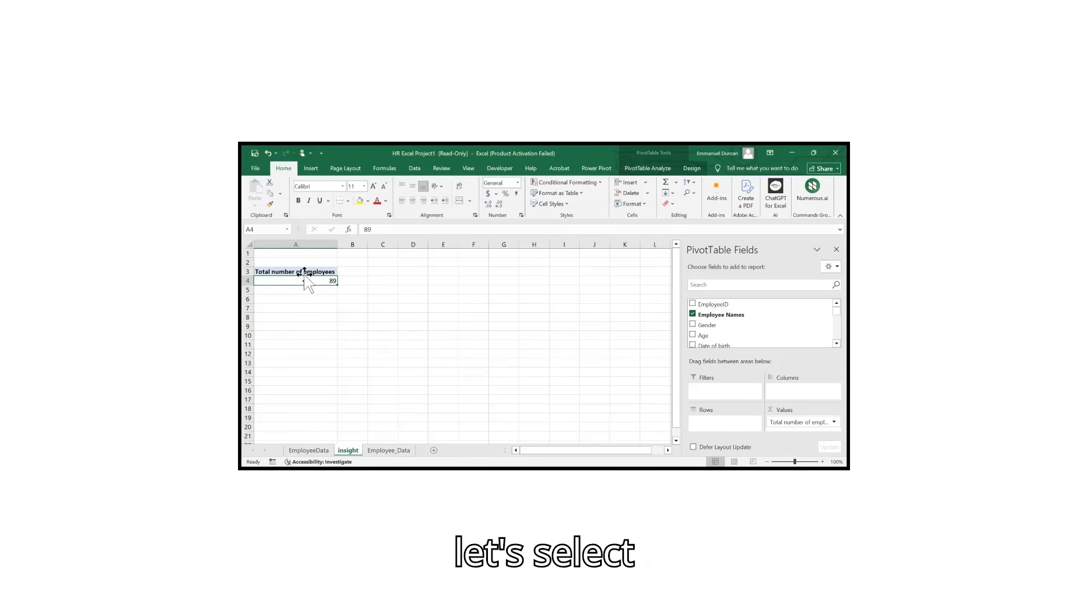
left_click_drag(305, 278, 304, 274)
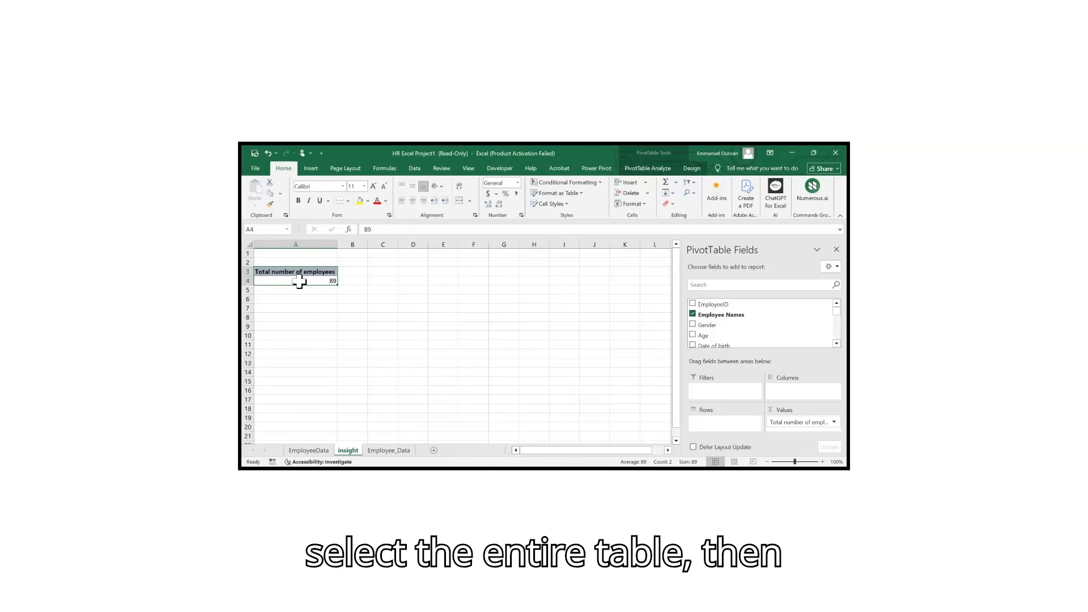
key("ctrl+c")
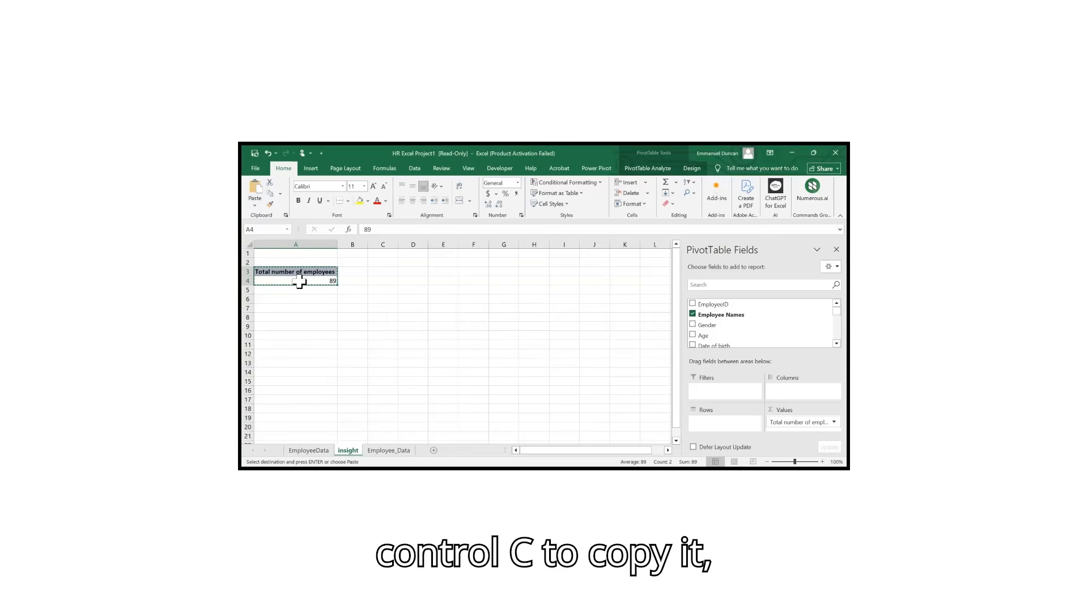
left_click(375, 272)
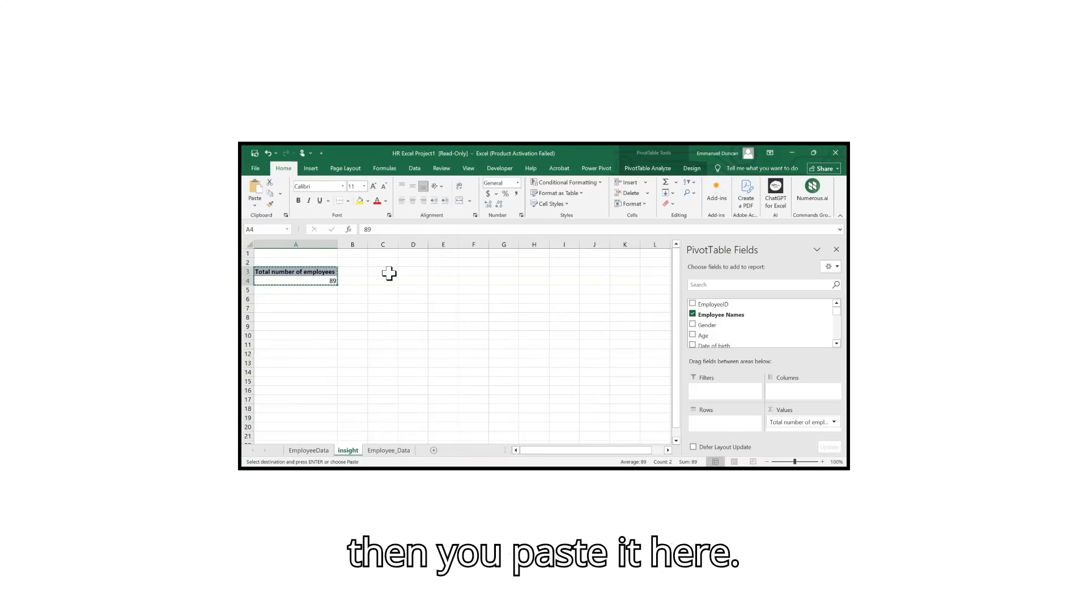
key("ctrl+v")
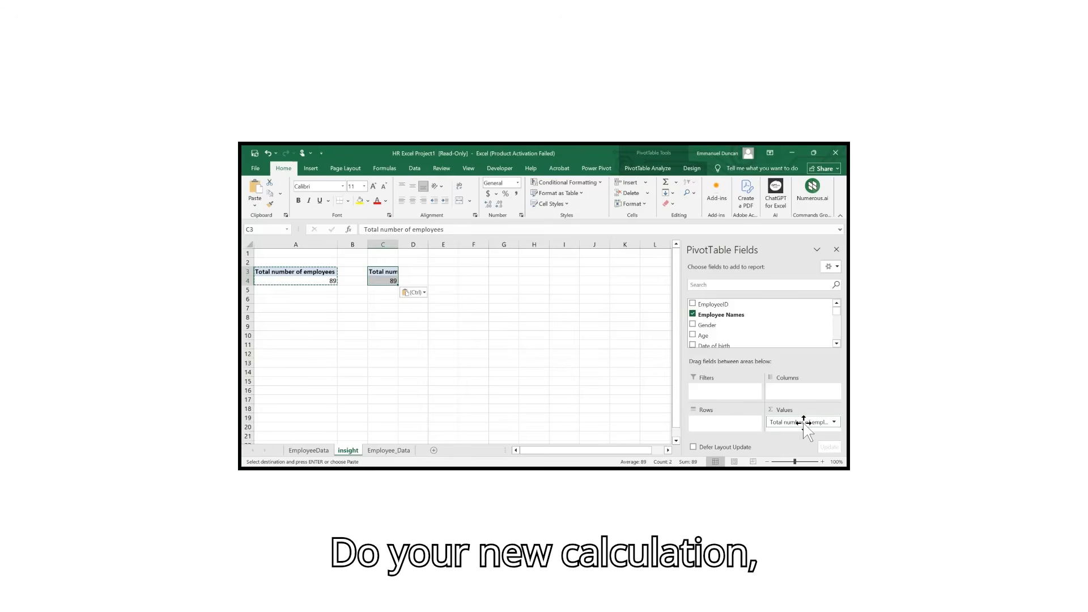
left_click_drag(804, 422, 454, 303)
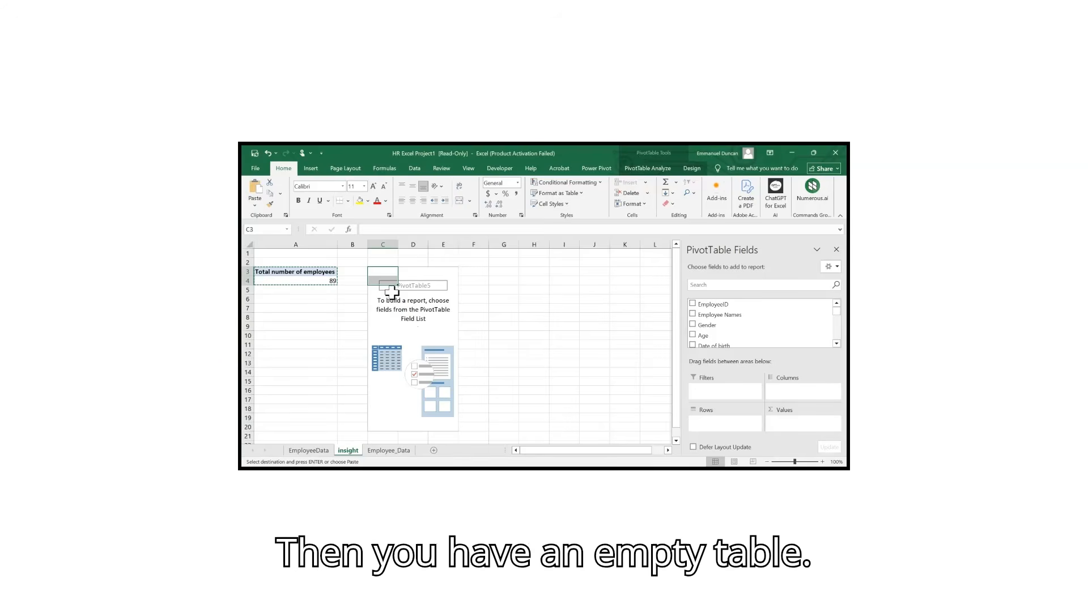
- Add Attrition as a count to the empty PivotTable's values and replace it with a count of ExitDate
scroll(742, 329, "down", 3)
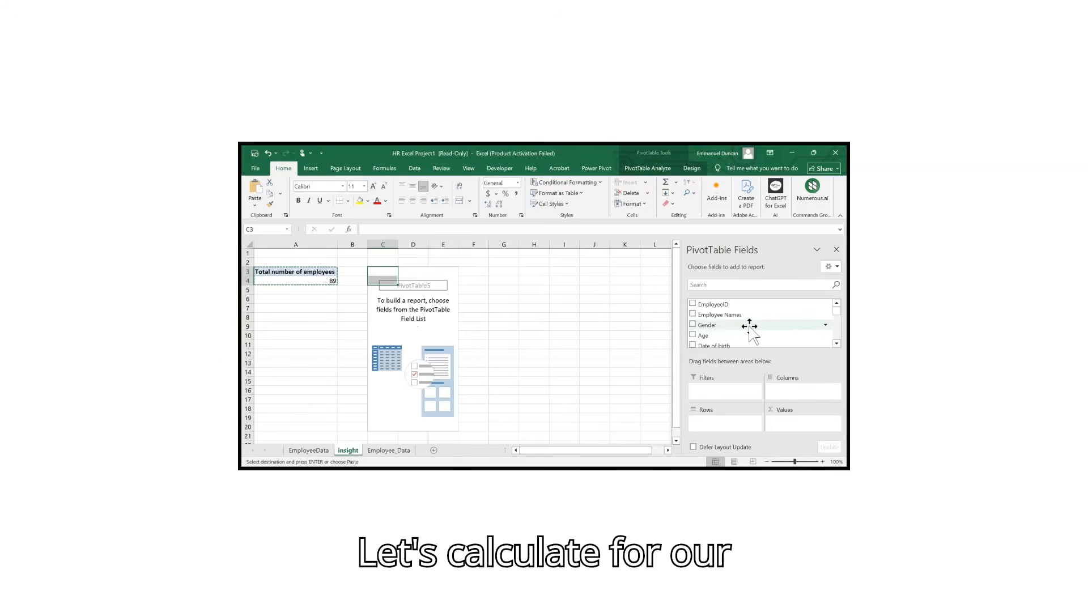
scroll(737, 328, "down", 3)
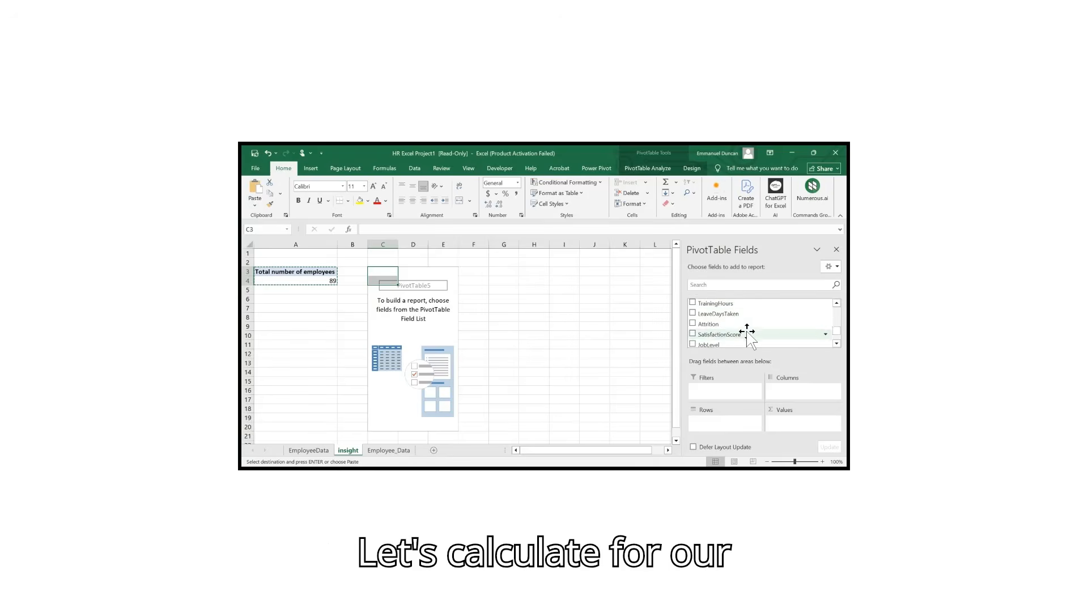
scroll(731, 321, "up", 1)
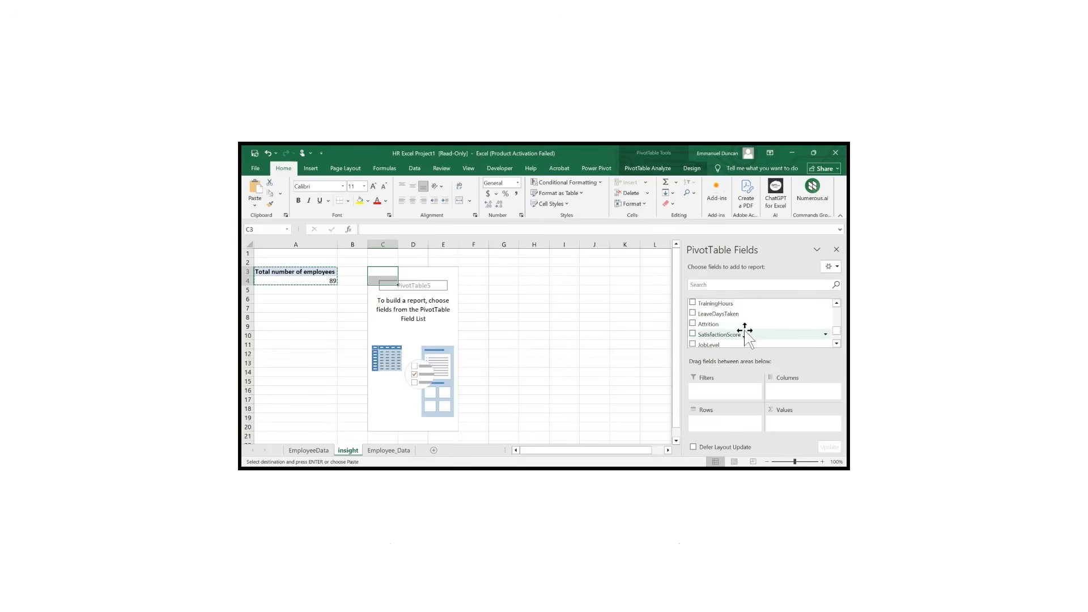
left_click_drag(722, 324, 803, 423)
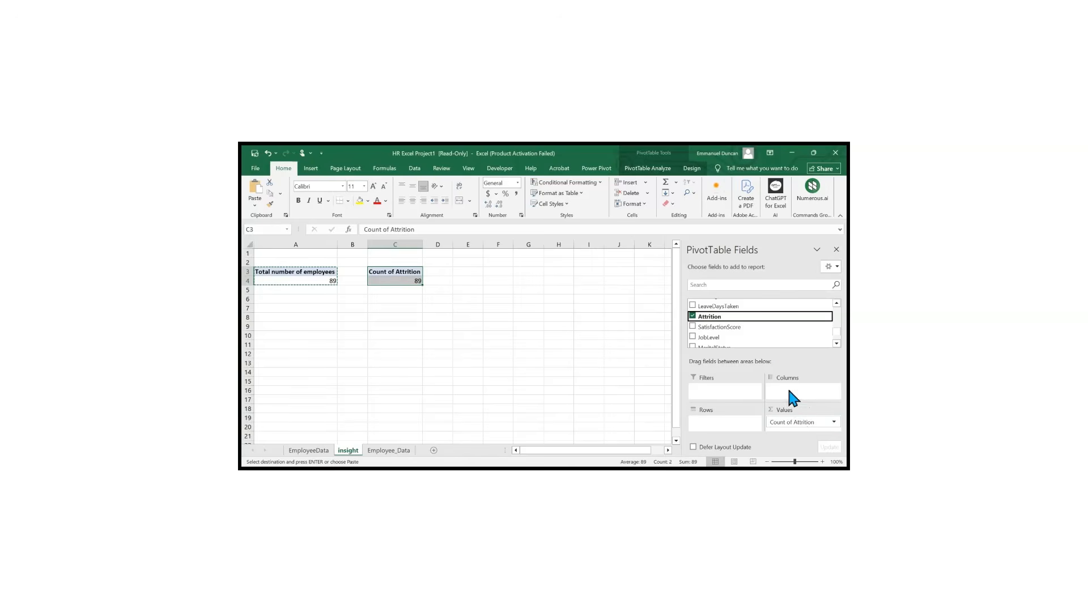
scroll(740, 320, "down", 2)
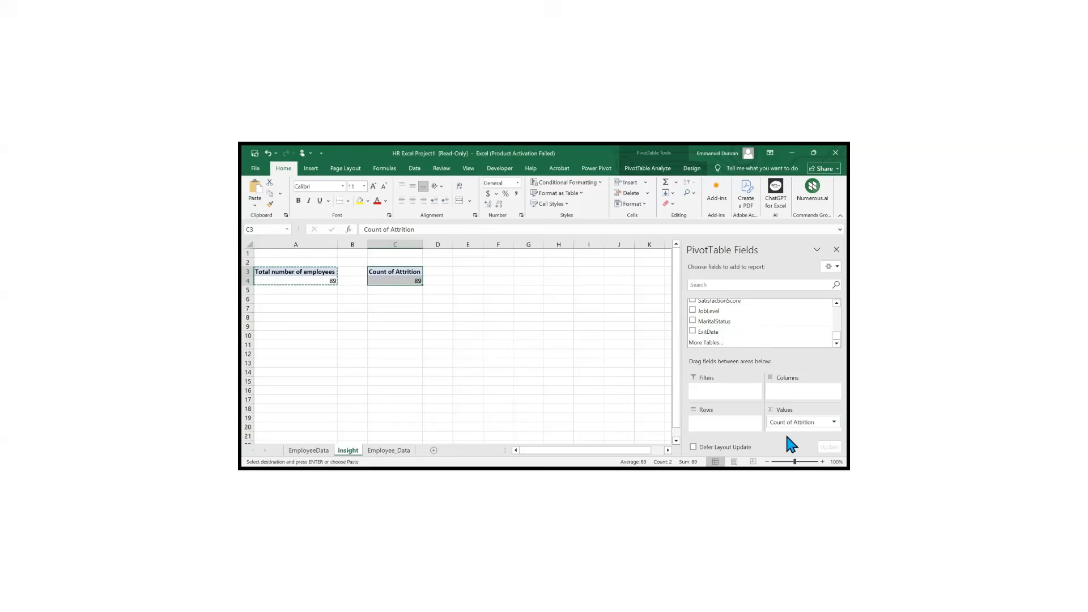
mouse_move(799, 422)
left_mouse_down()
mouse_move(778, 342)
mouse_move(765, 334)
mouse_move(777, 406)
mouse_move(795, 419)
left_mouse_up()
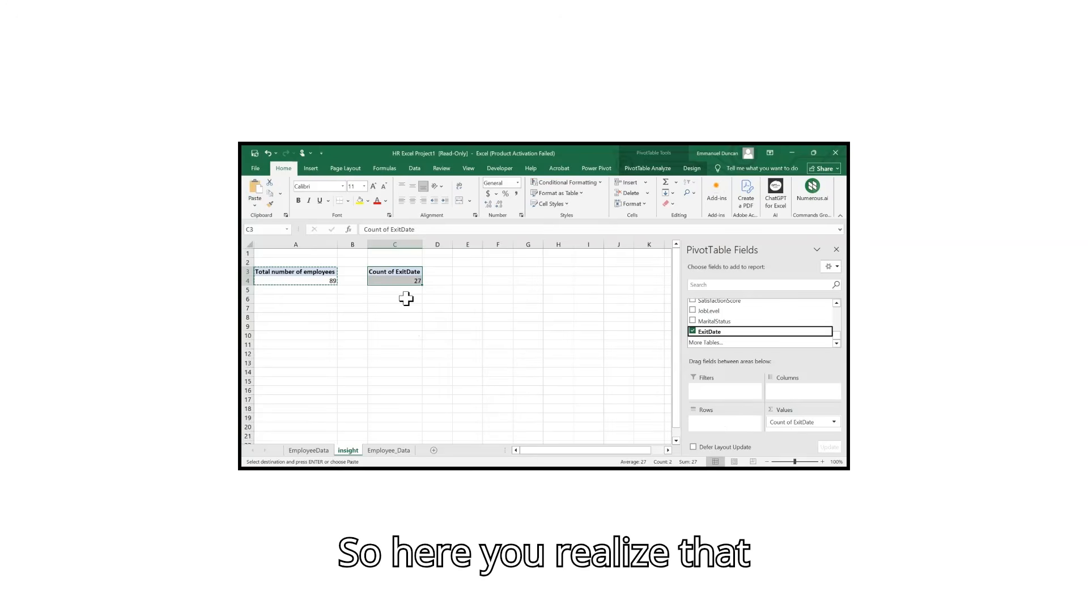
- Examine the ExitDate column in the Employee_Data sheet and return to the insight sheet
left_click(390, 450)
left_click_drag(651, 452, 811, 452)
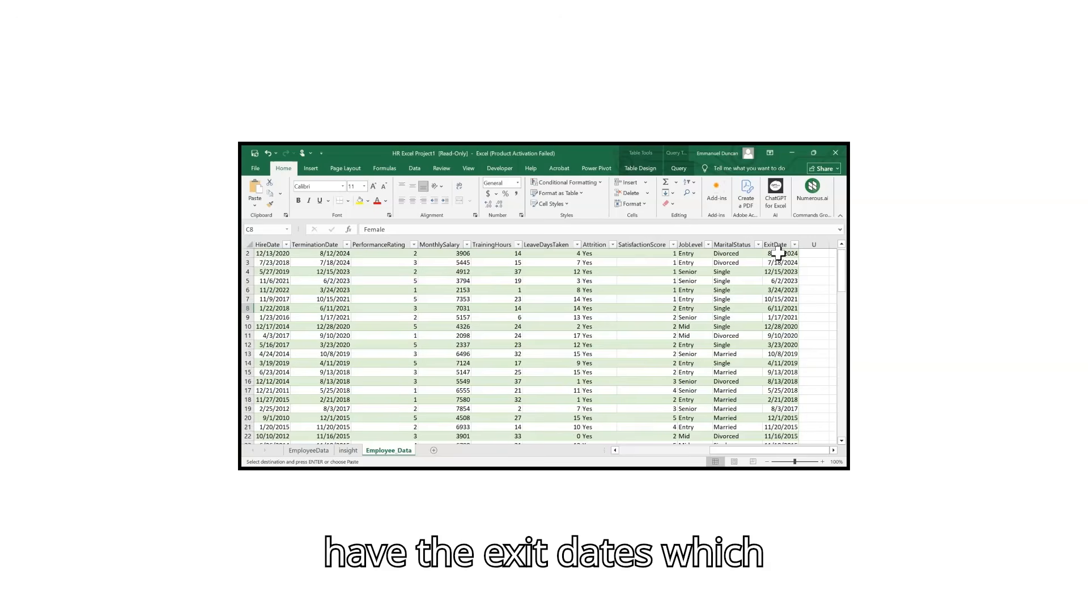
scroll(776, 296, "down", 5)
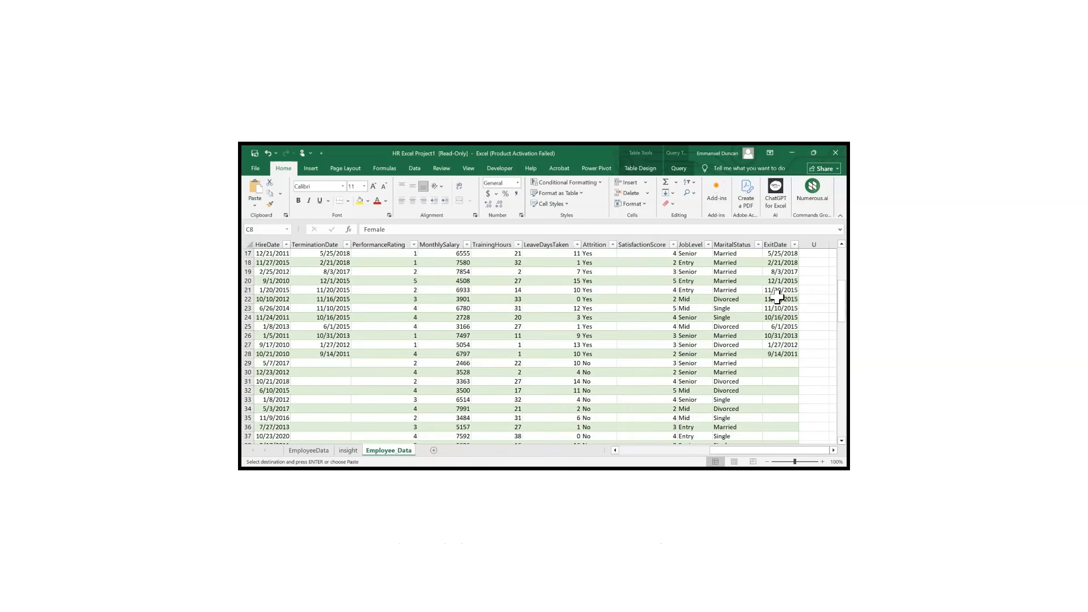
scroll(776, 296, "up", 5)
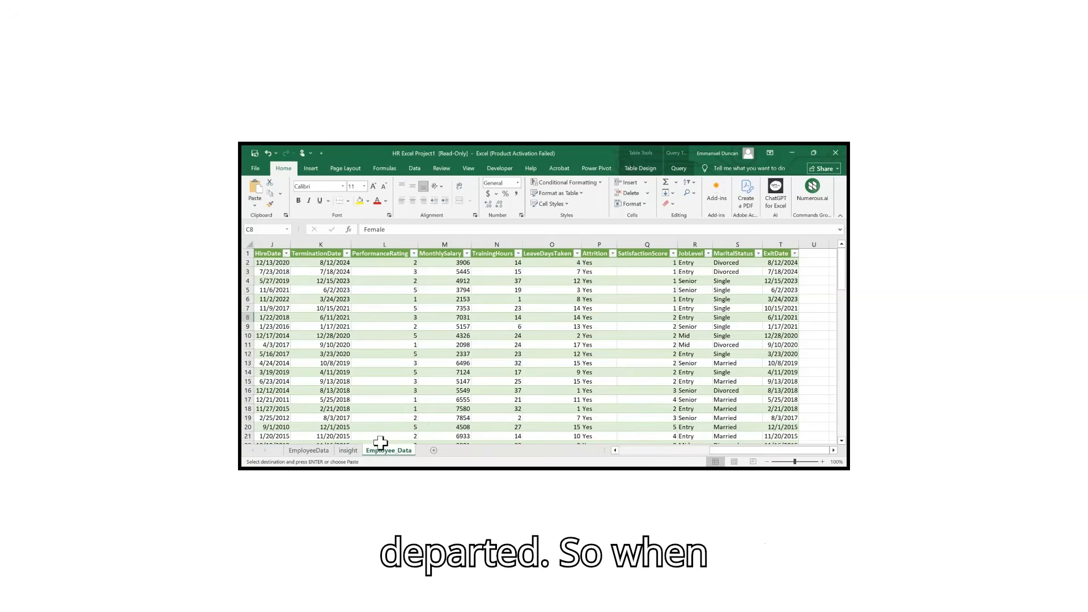
left_click(348, 451)
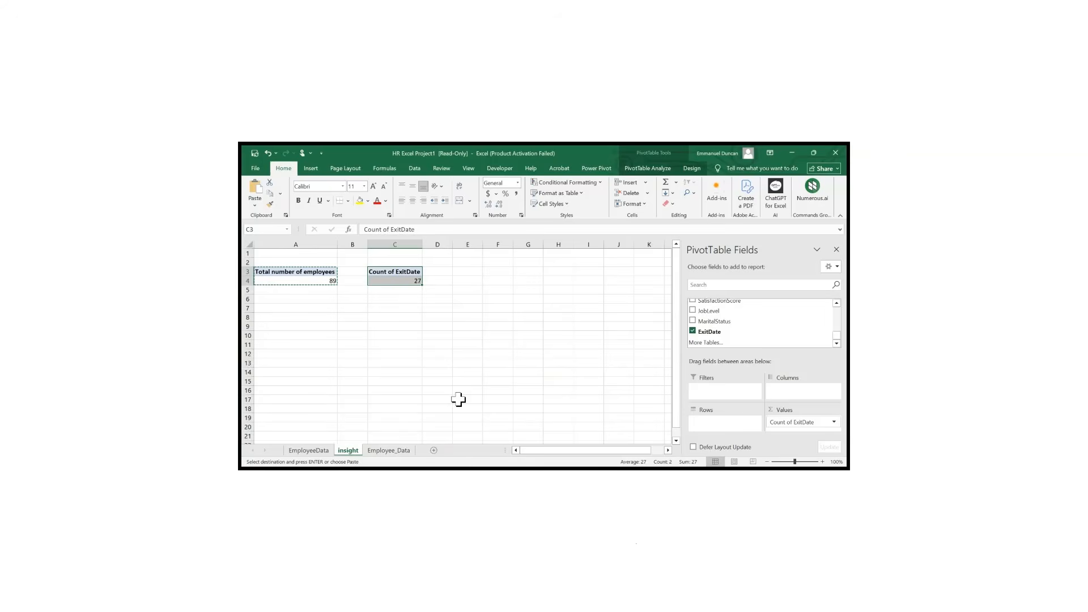
- Rename the Count of ExitDate heading in C3 to "Attrition" followed by a trailing space
left_click(455, 355)
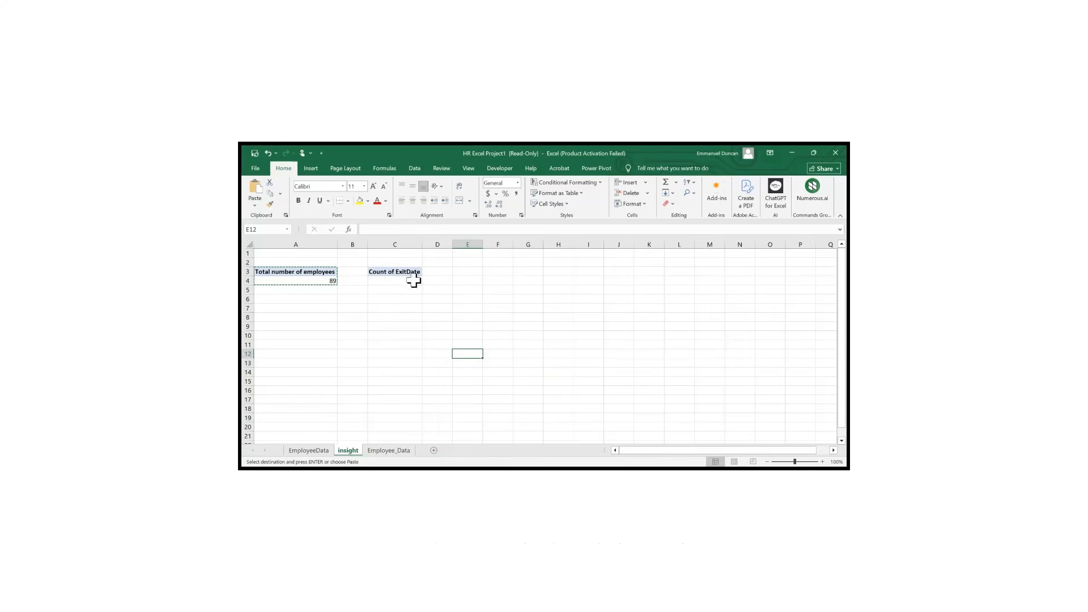
left_click(391, 272)
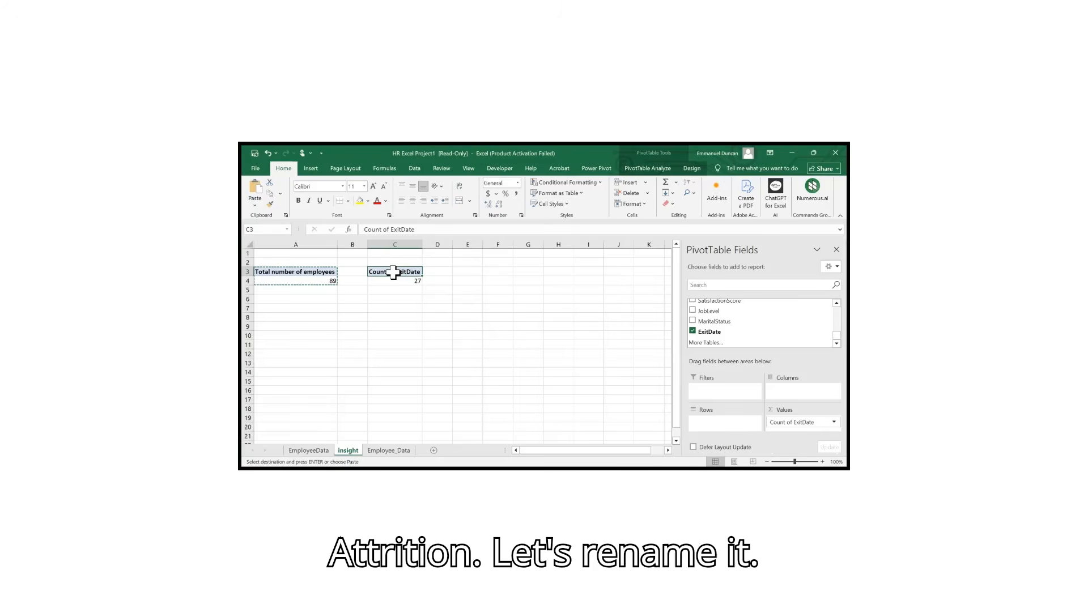
type("Attrt")
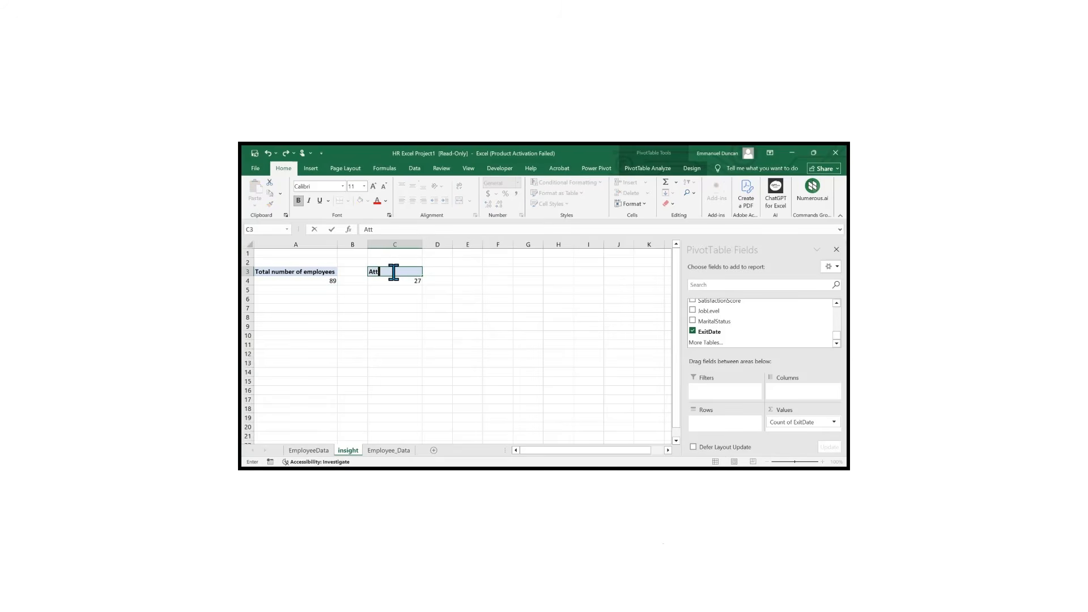
key("BackSpace")
type("i")
key("BackSpace")
type("ition")
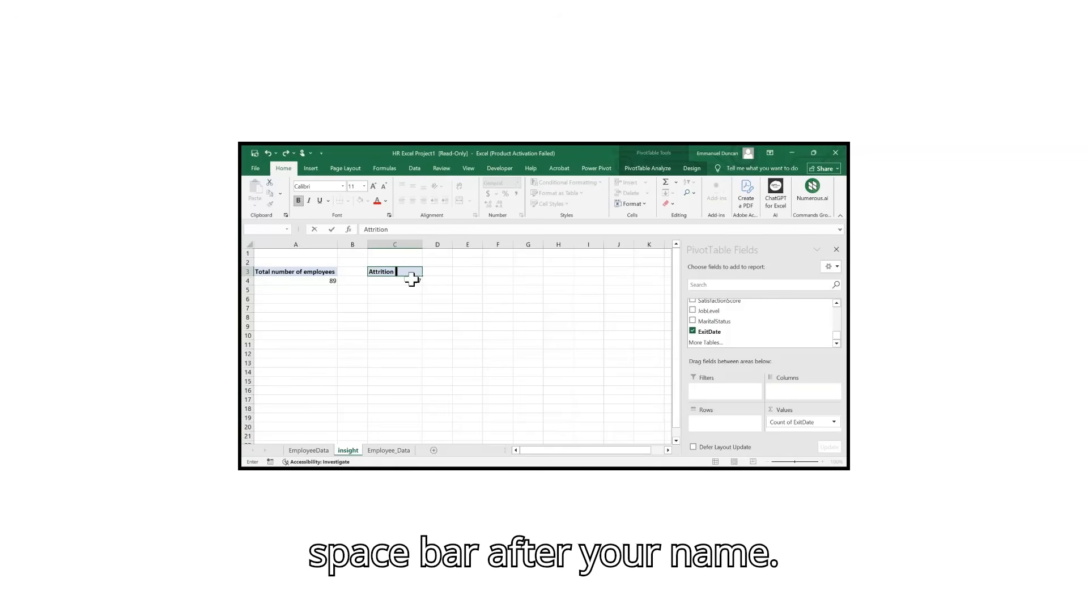
key("Return")
left_click(447, 292)
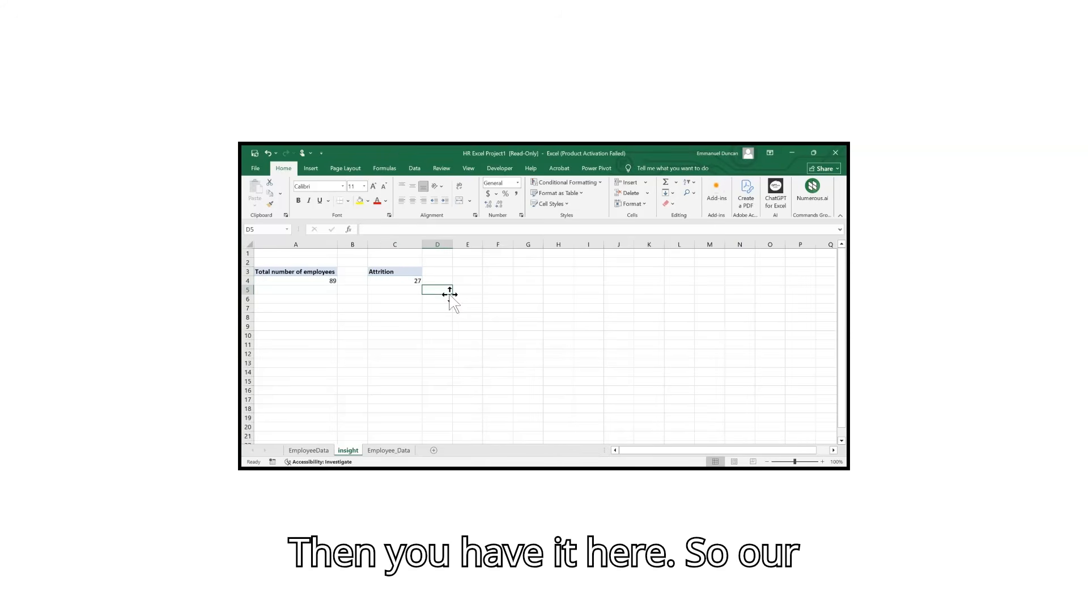
left_click(413, 282)
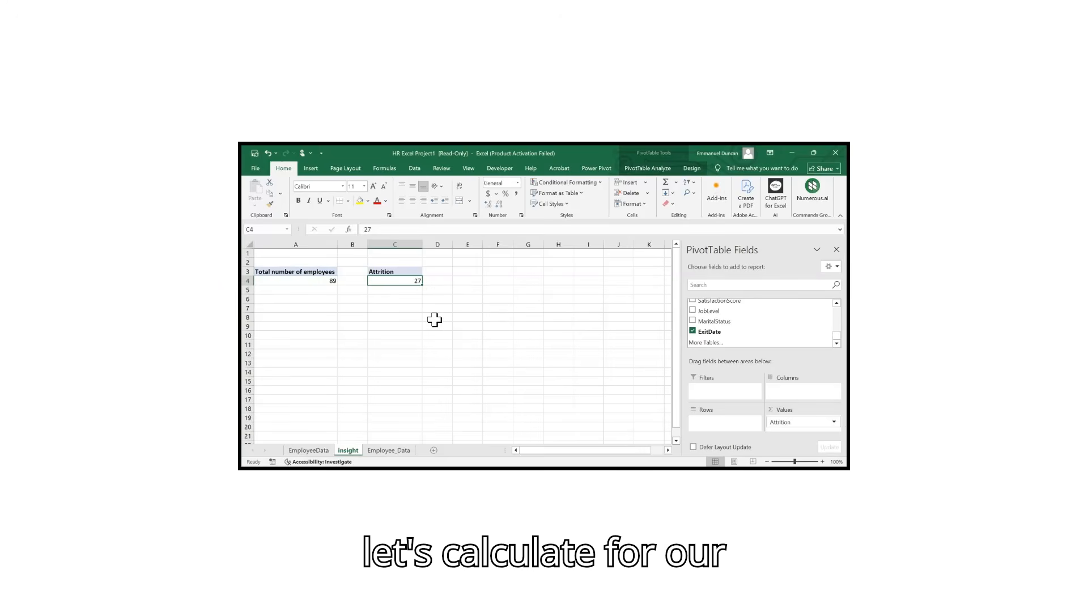
- Label cell A7 "Headcount at start" and enter 89 in B7
left_click(303, 310)
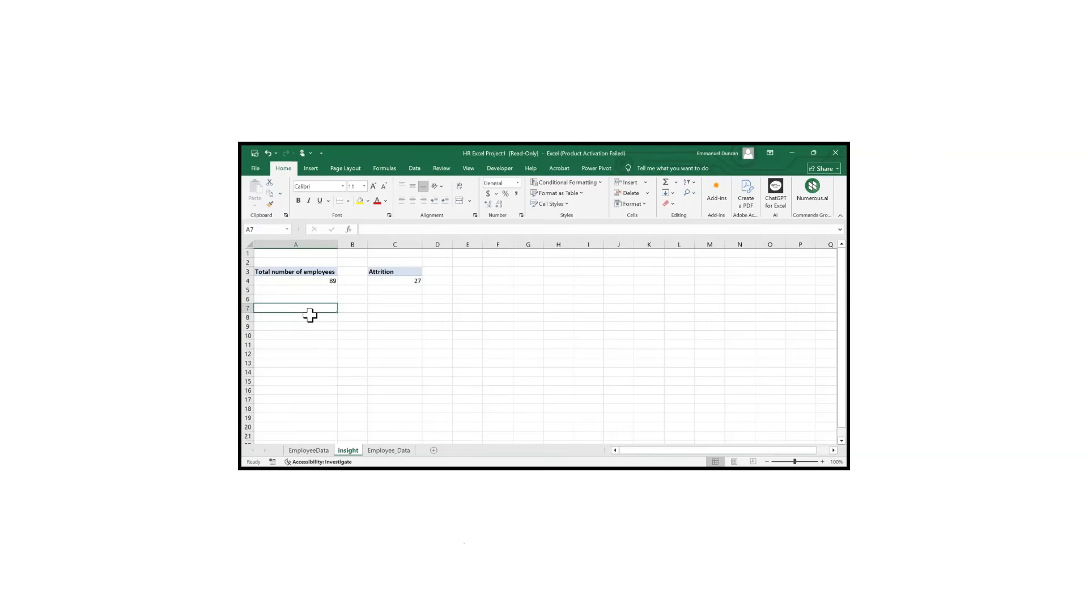
type("H")
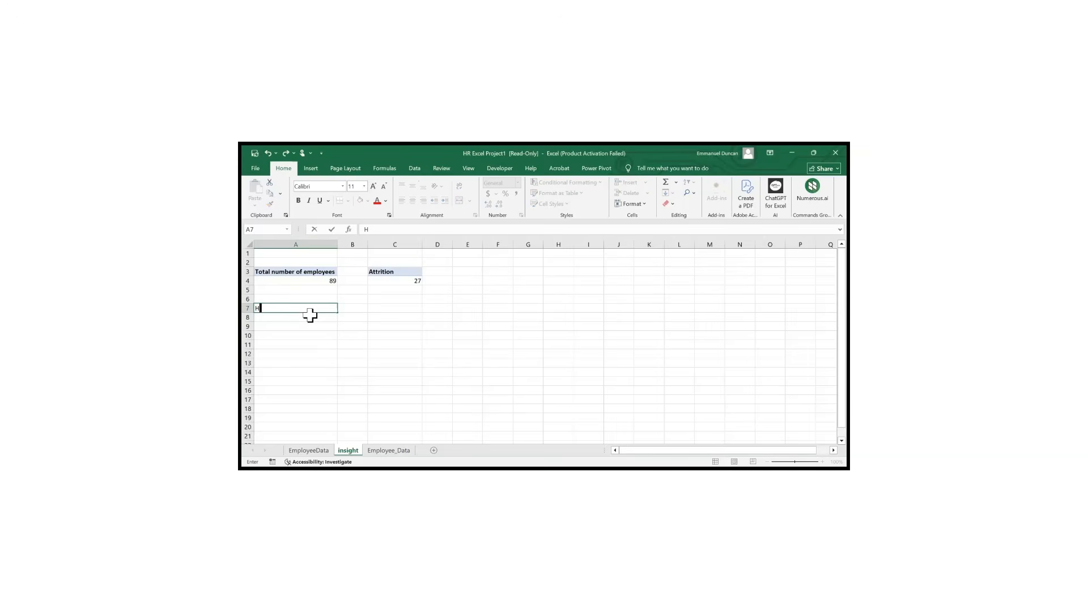
type("eadcount")
key("Tab")
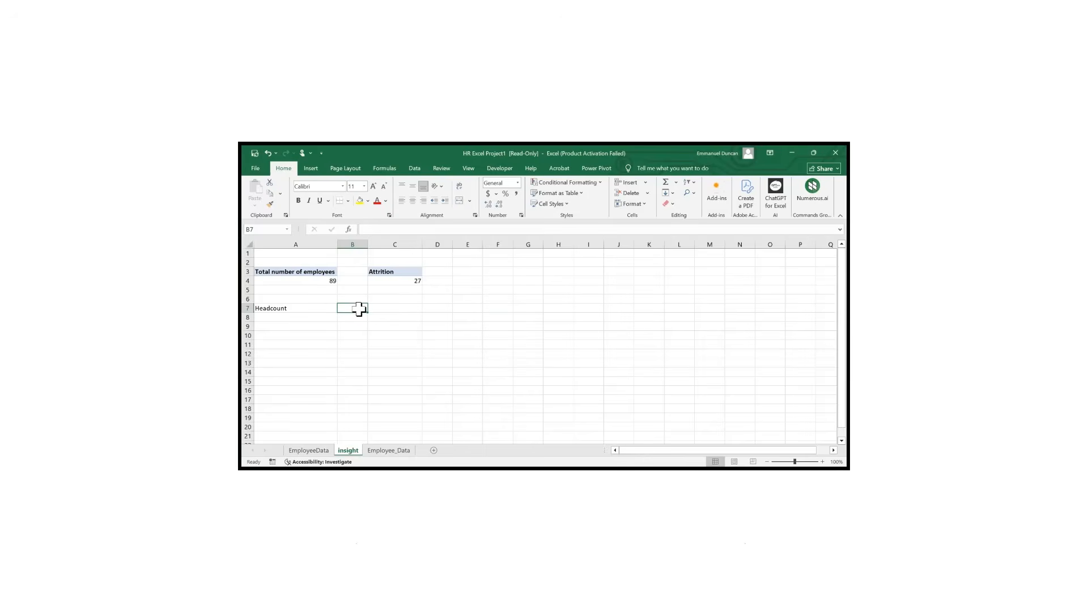
double_click(304, 310)
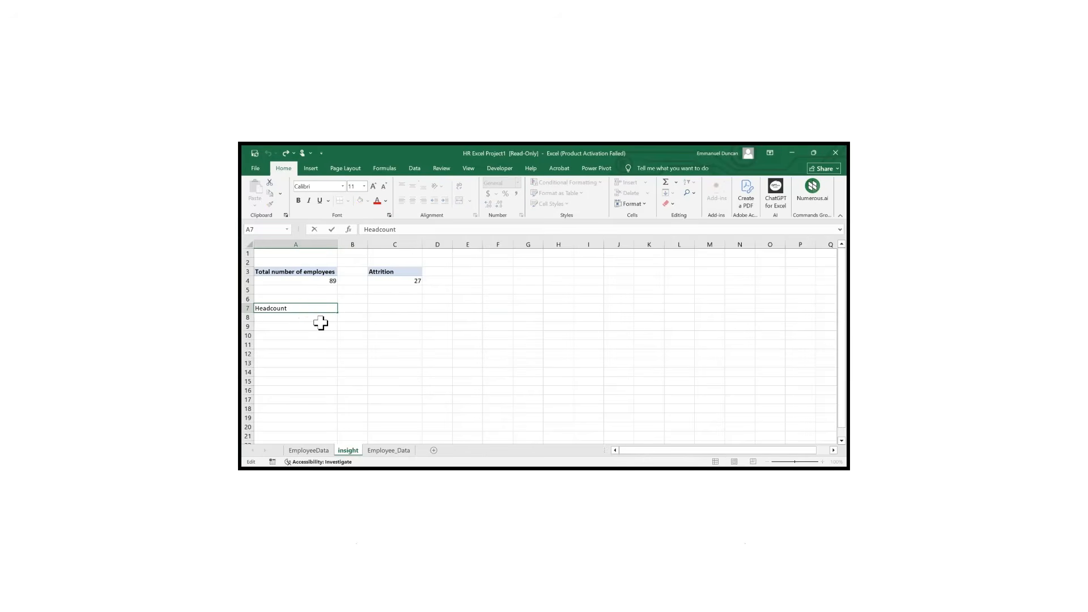
type("at start")
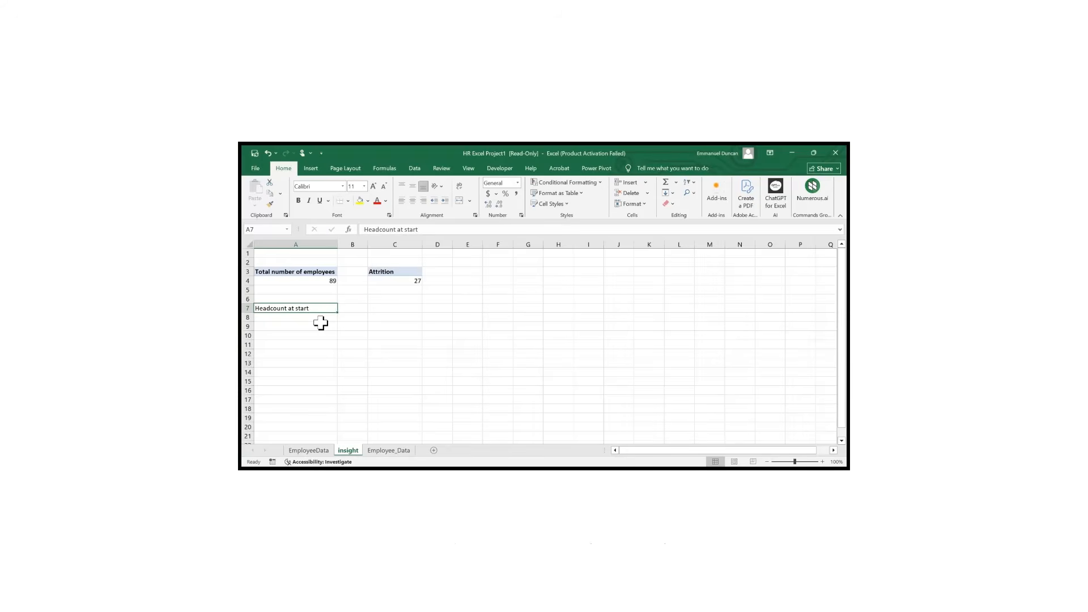
key("Tab")
type("89")
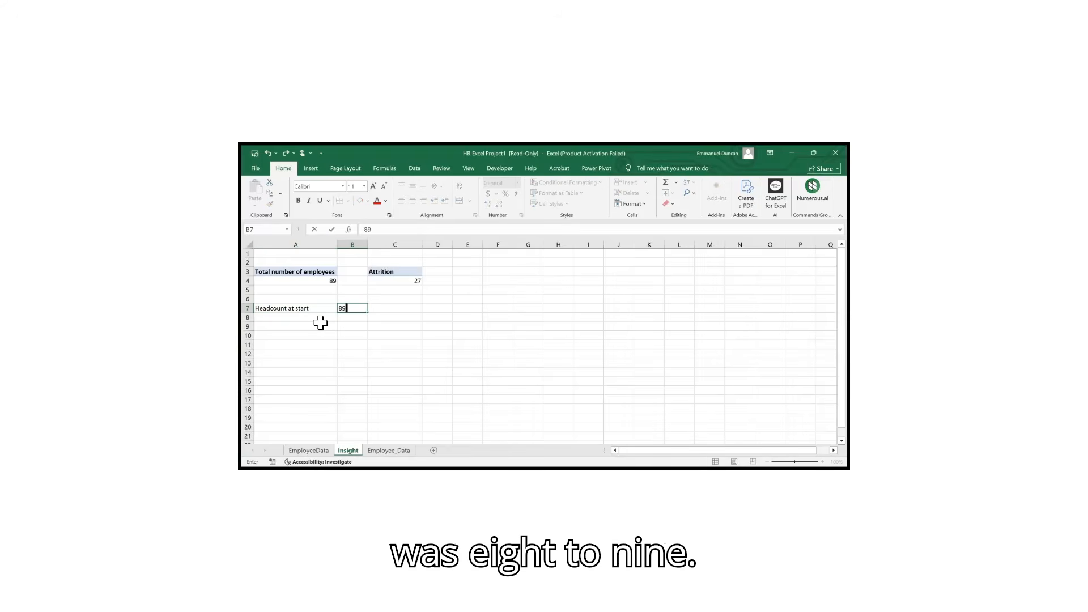
key("Return")
- Label cell A8 "Headcount at end"
left_click(320, 319)
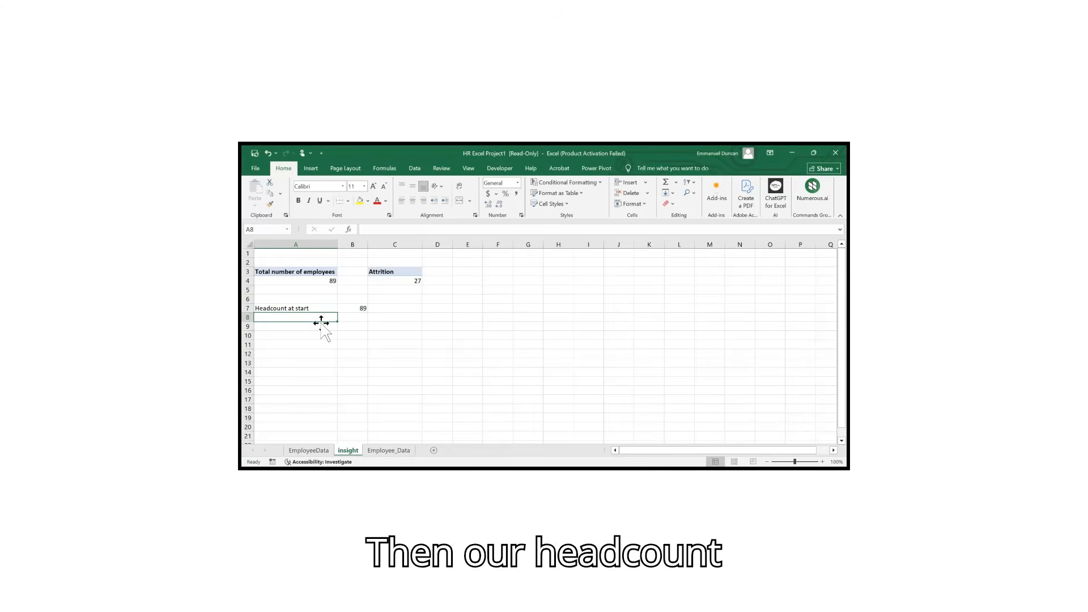
type("Hea")
key("Tab")
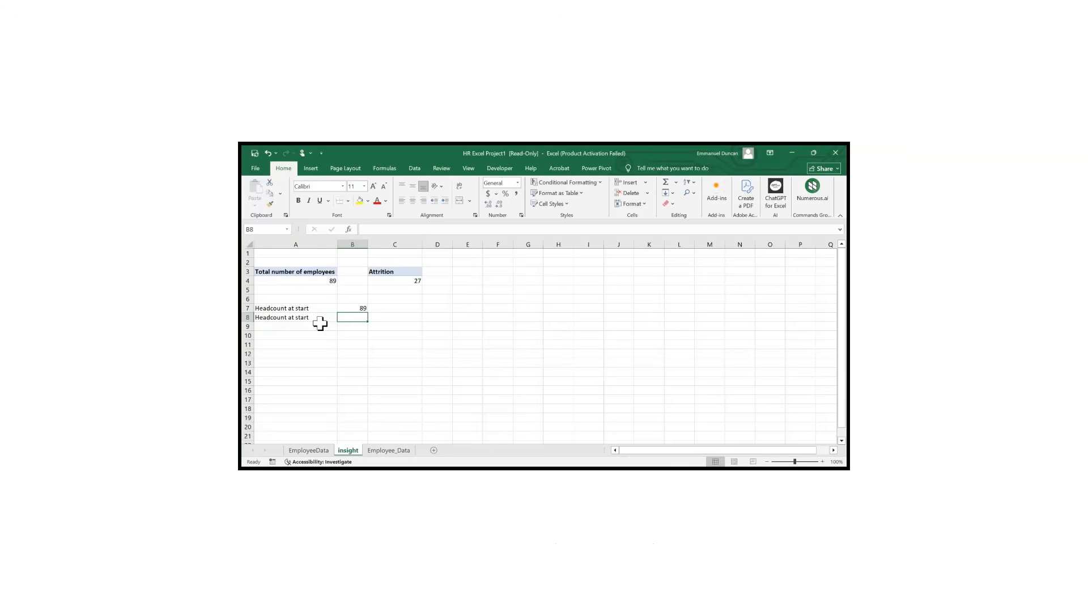
double_click(320, 320)
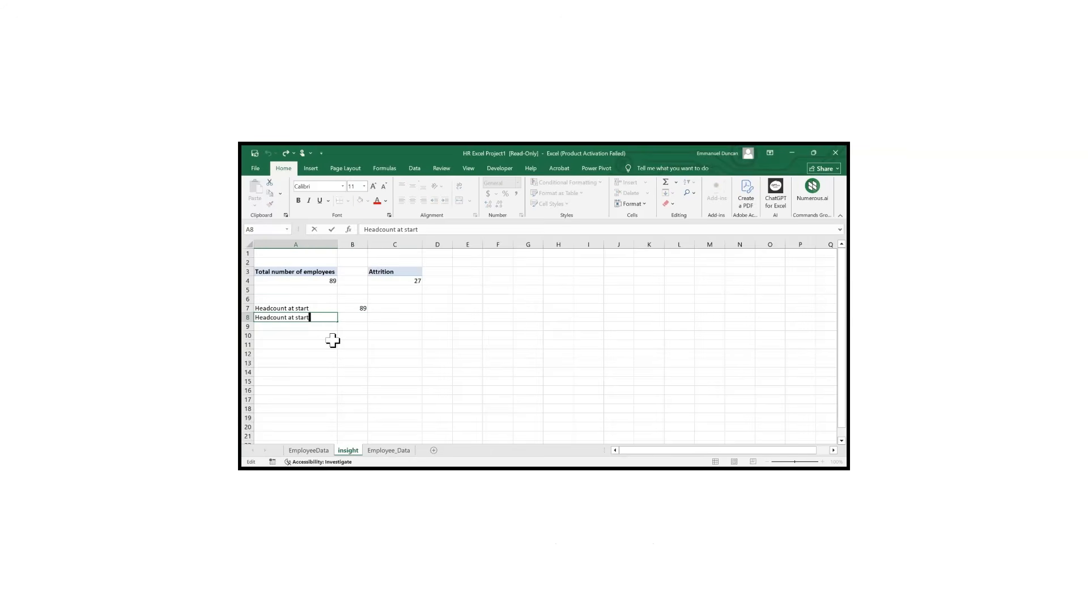
key("BackSpace")
key("BackSpace")
type("end")
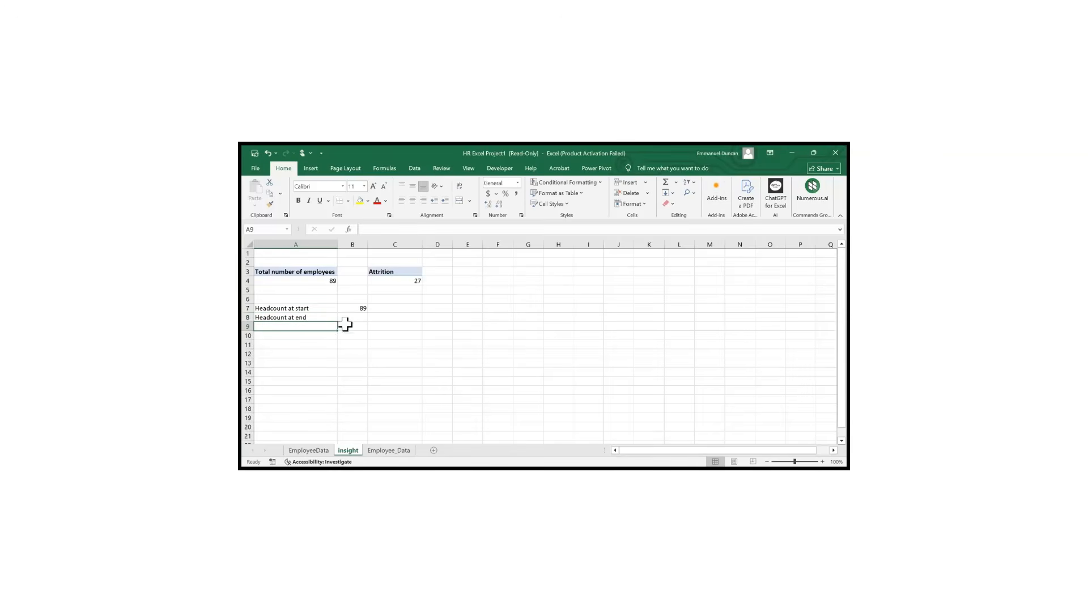
- Calculate the headcount at end in B8 as total employees minus attrition with the formula =A4-C4
left_click(345, 317)
type("=")
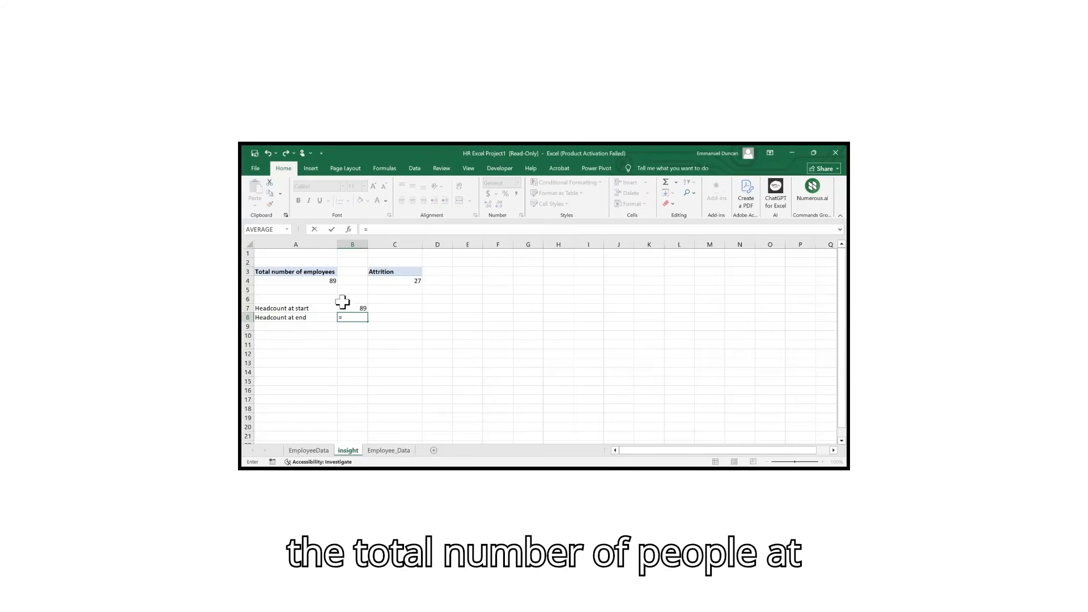
left_click(328, 280)
type("-")
left_click(402, 281)
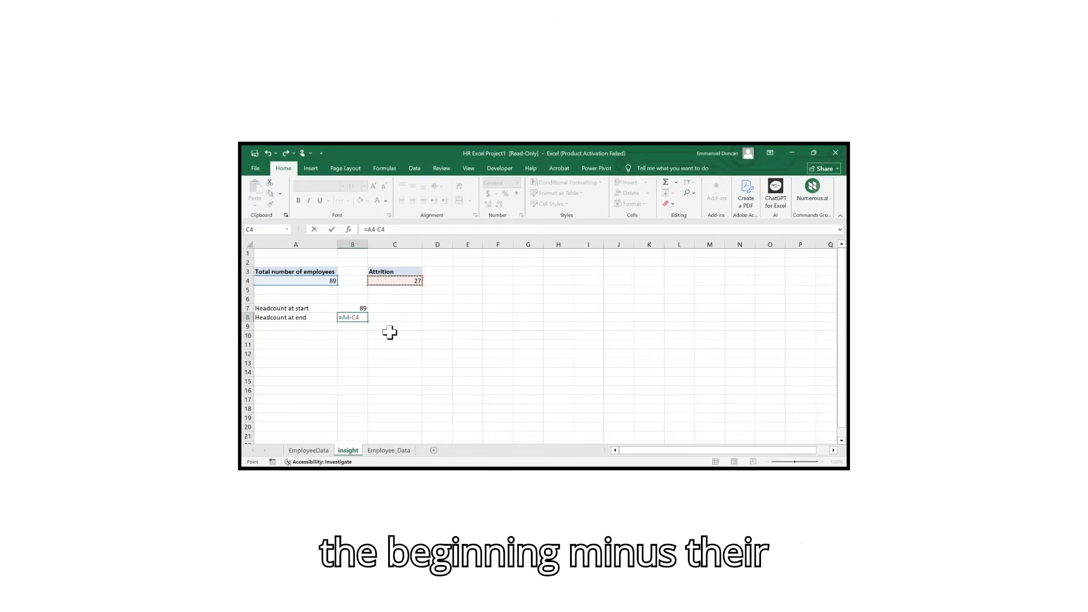
key("Return")
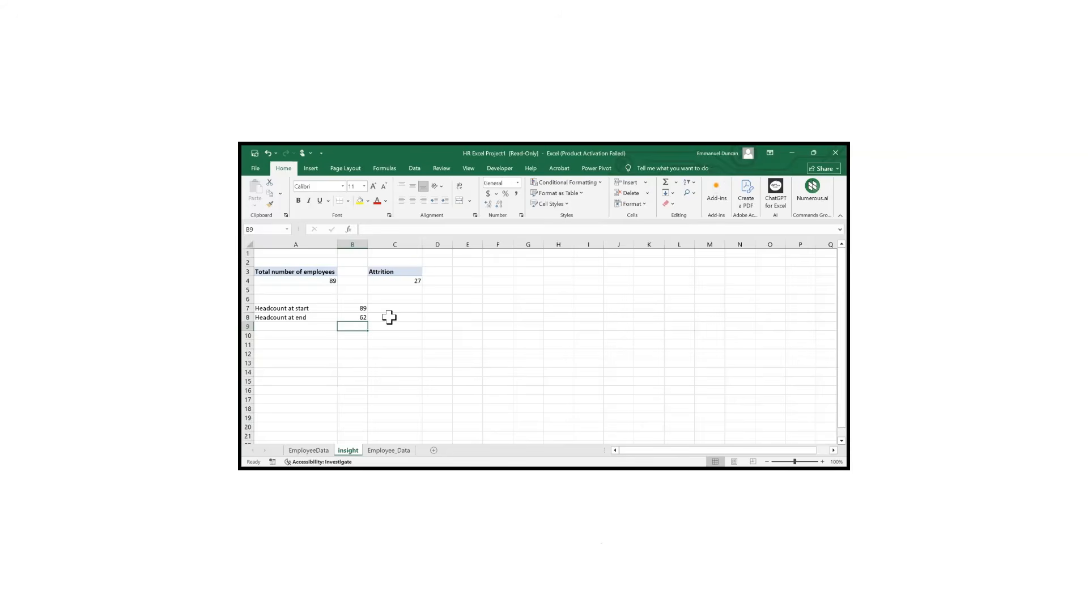
- Label cell A9 "Average headcount"
left_click(293, 327)
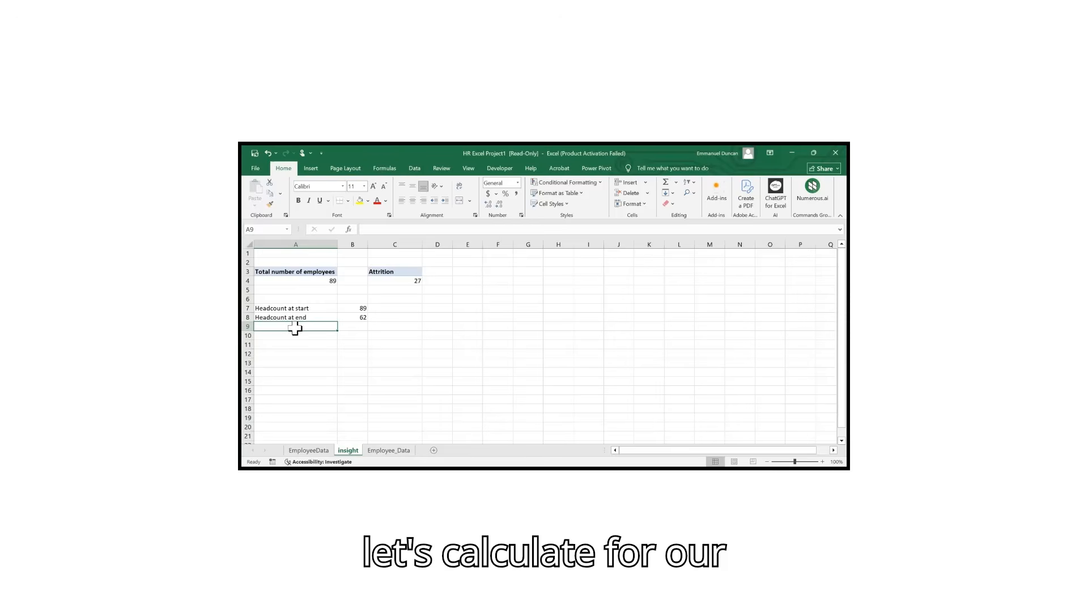
type("A")
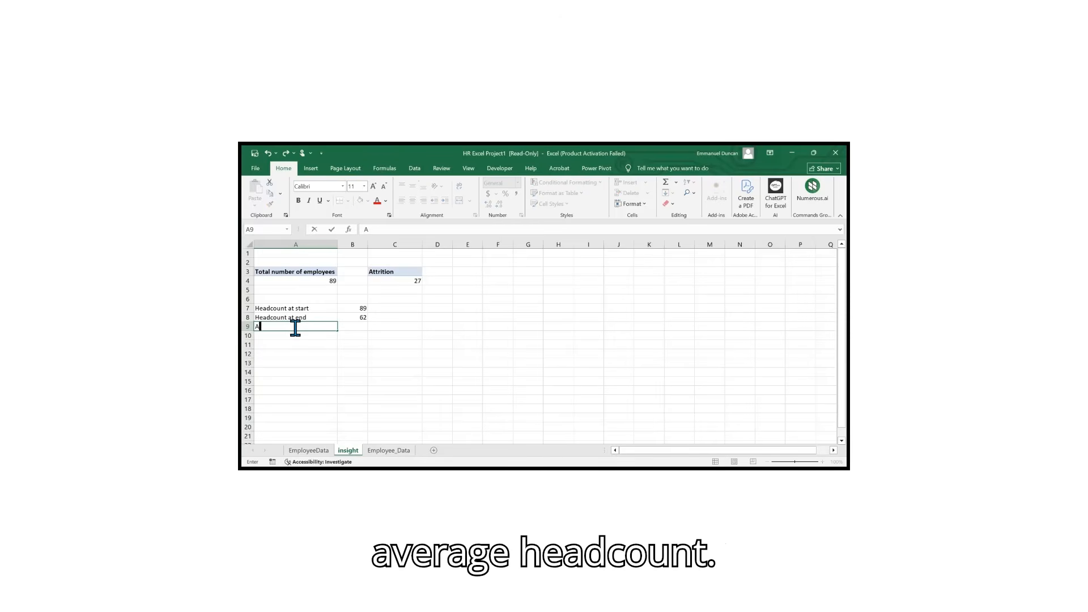
type("verage")
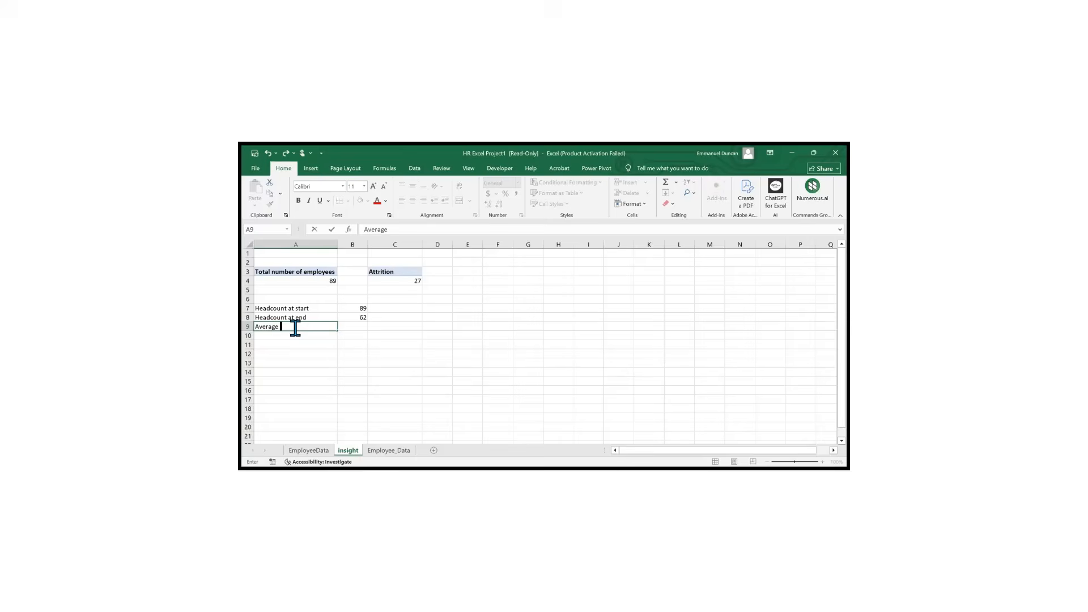
type(" headcount")
left_click(315, 355)
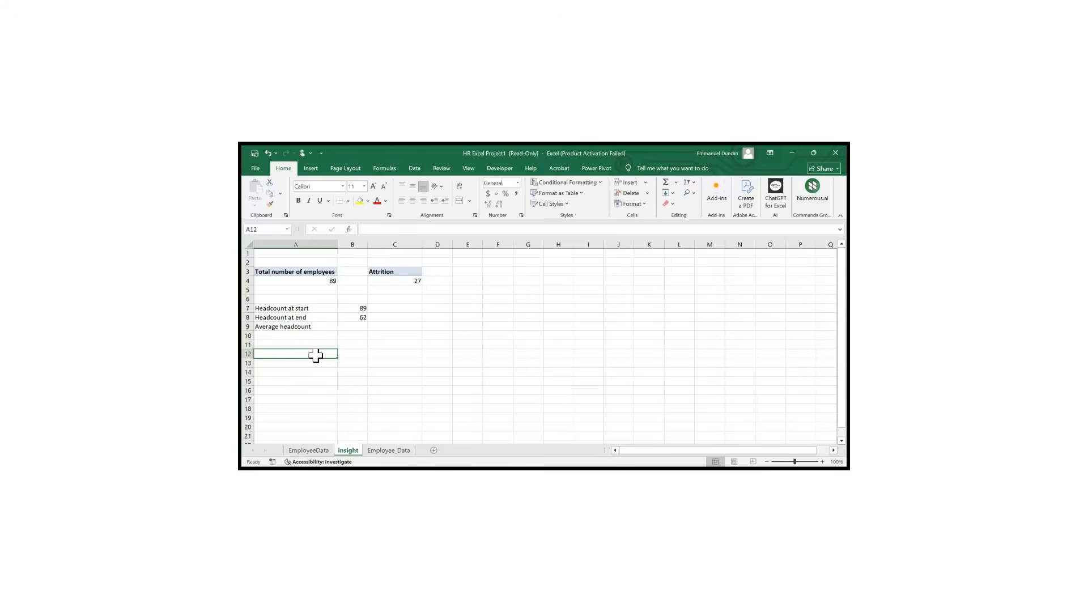
- Calculate the average headcount in B9 with the formula =SUM(B7+B8)/2 and display it without decimal places
left_click(347, 326)
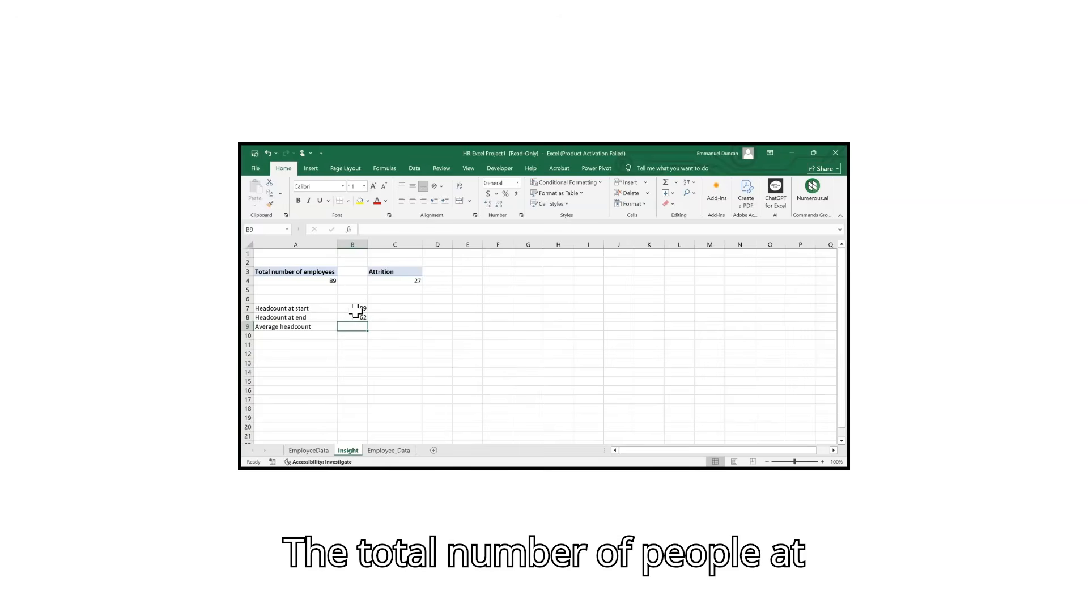
type("=")
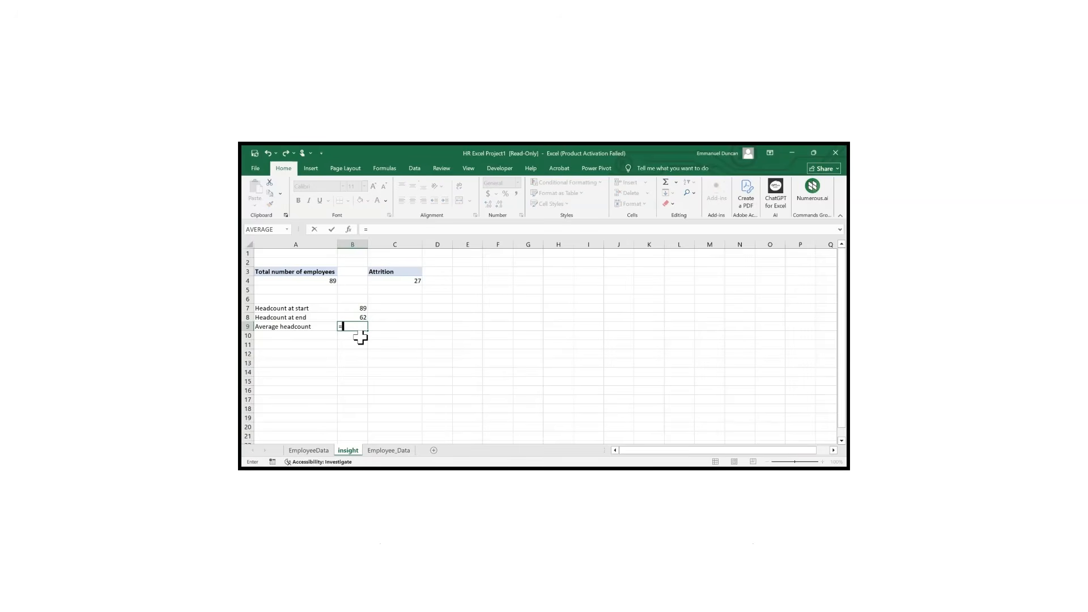
type("smm")
key("BackSpace")
type("u")
key("Tab")
left_click(360, 309)
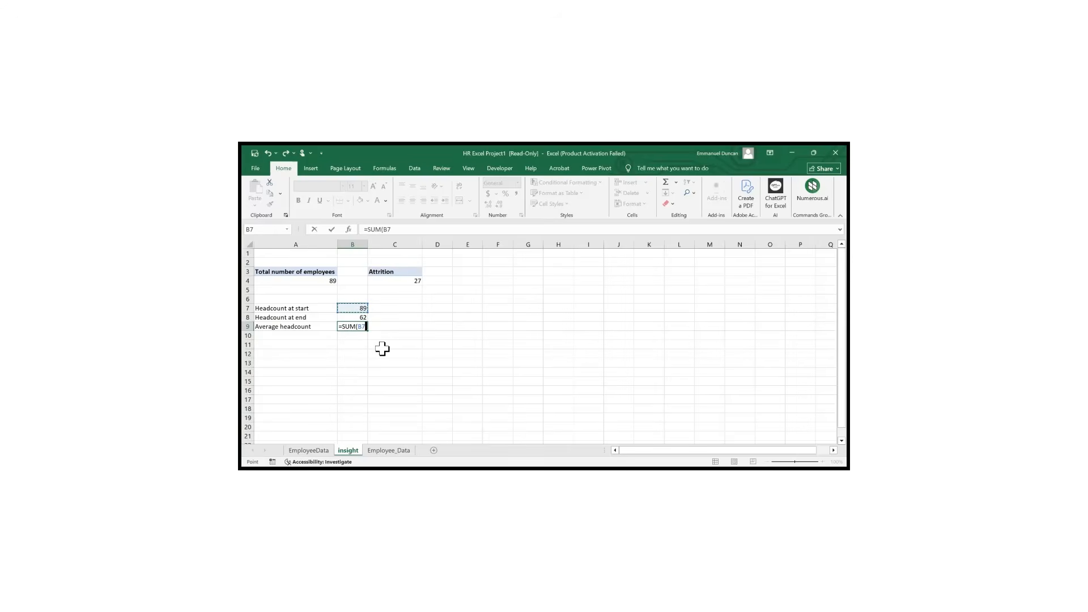
type("+")
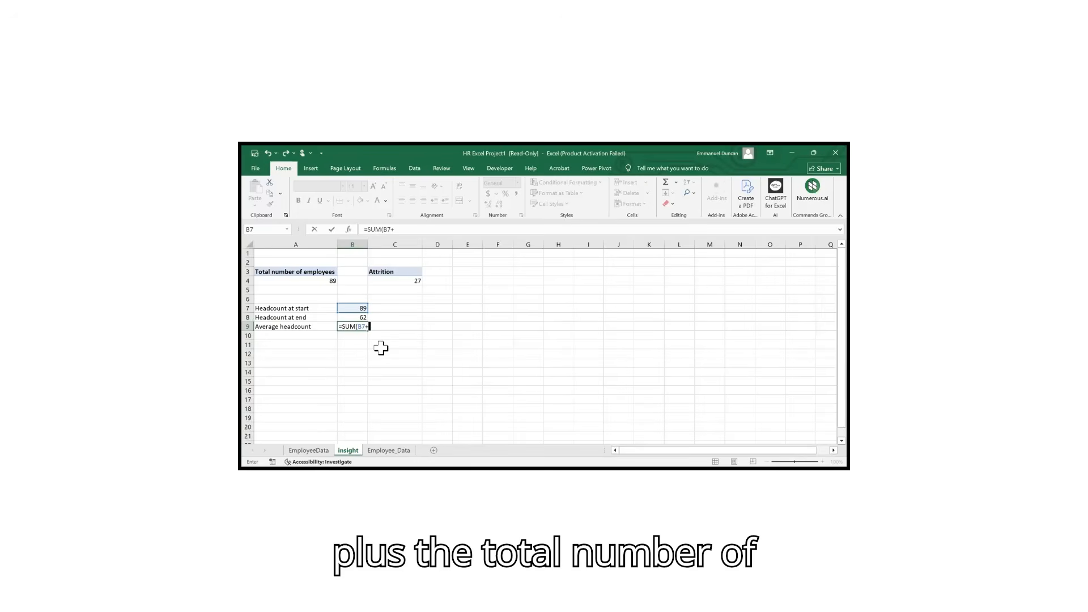
left_click(357, 317)
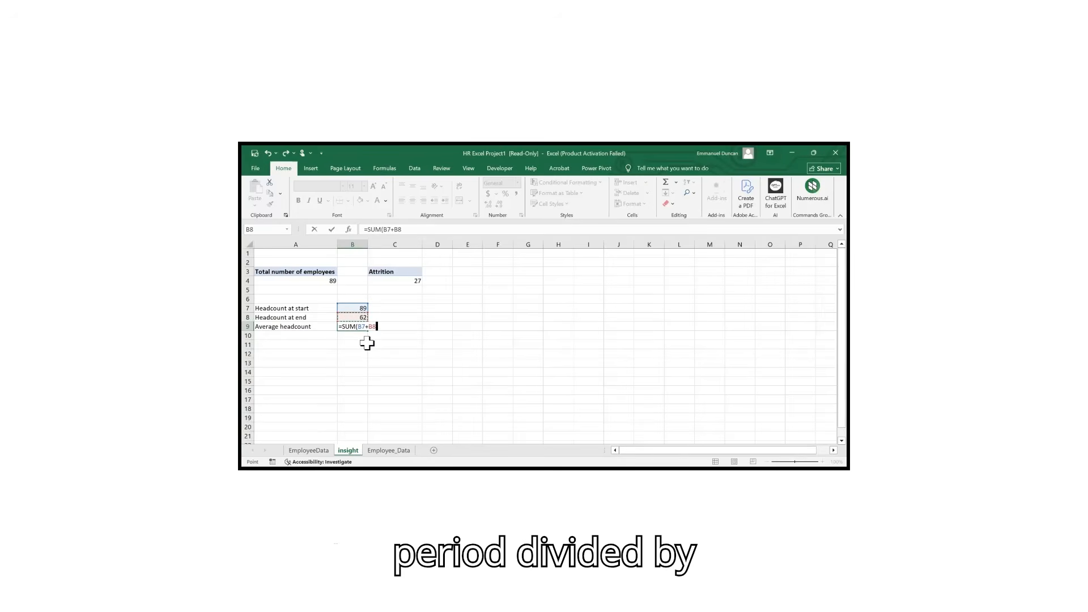
type(")/2")
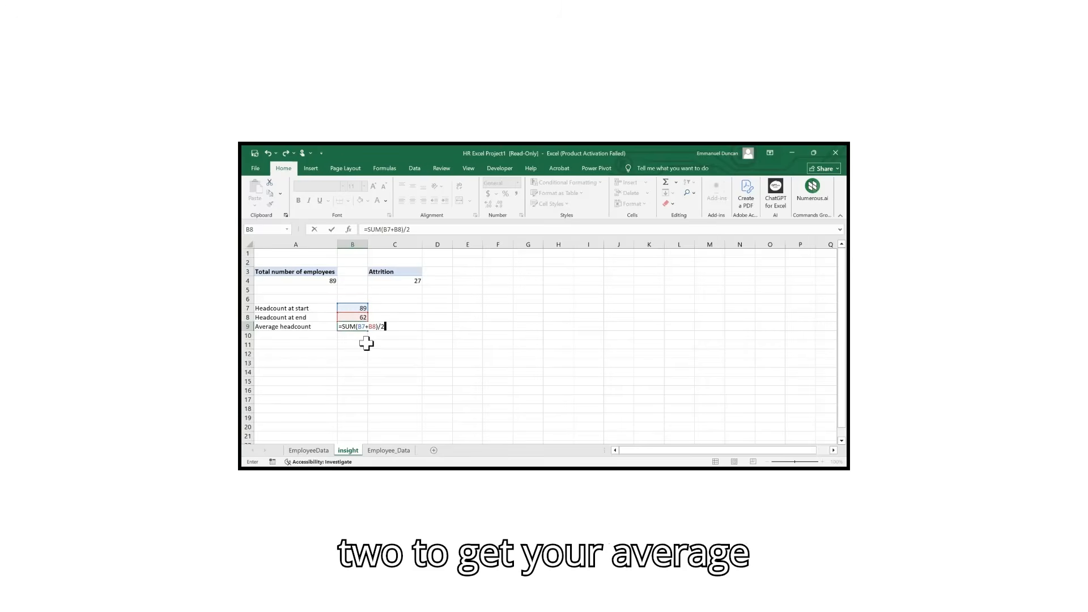
key("Return")
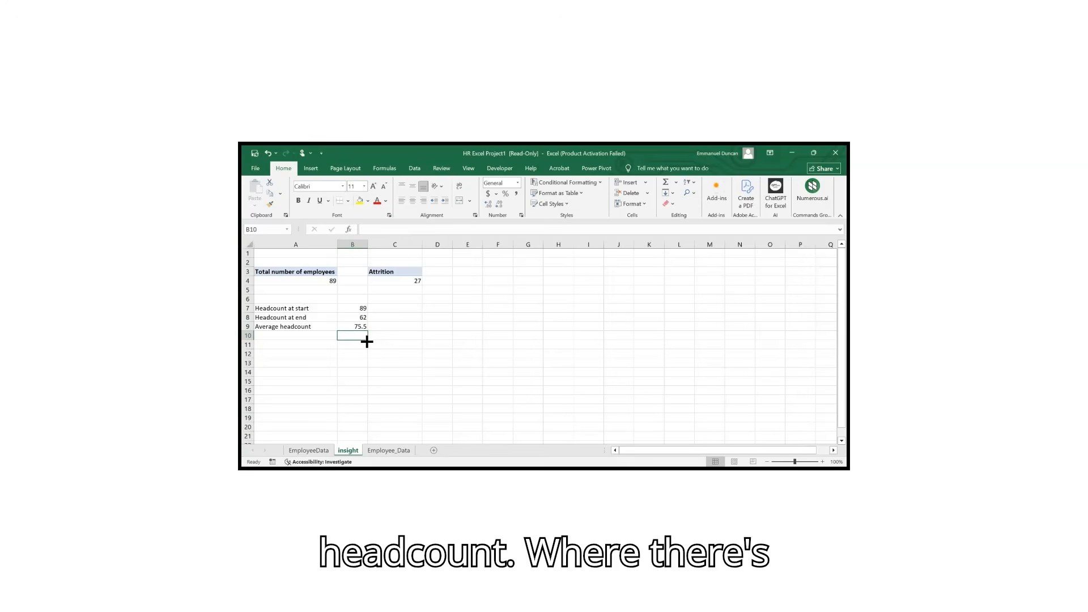
left_click(358, 325)
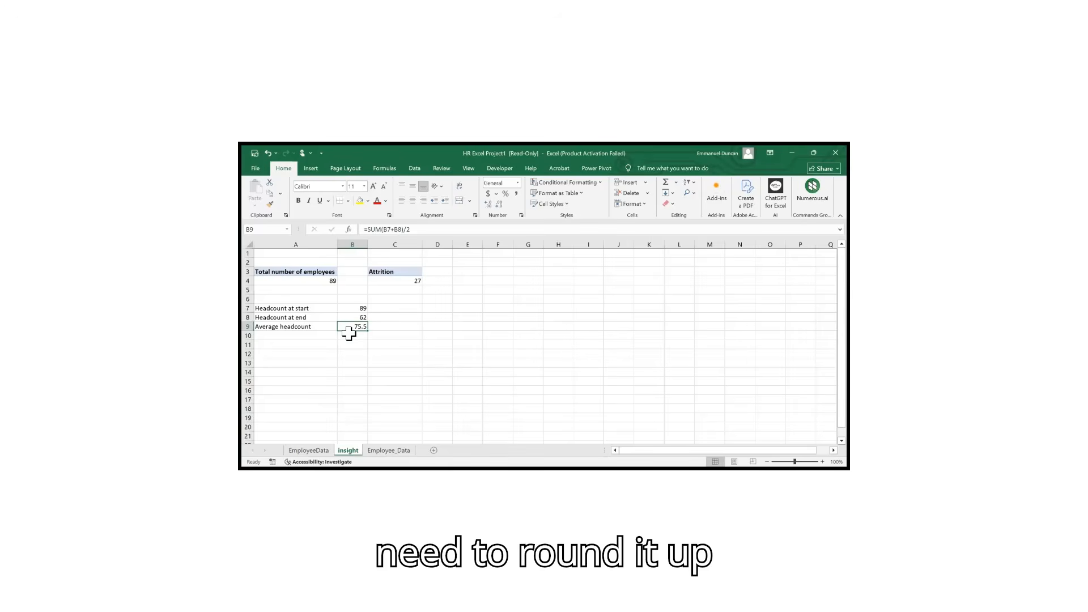
left_click(498, 206)
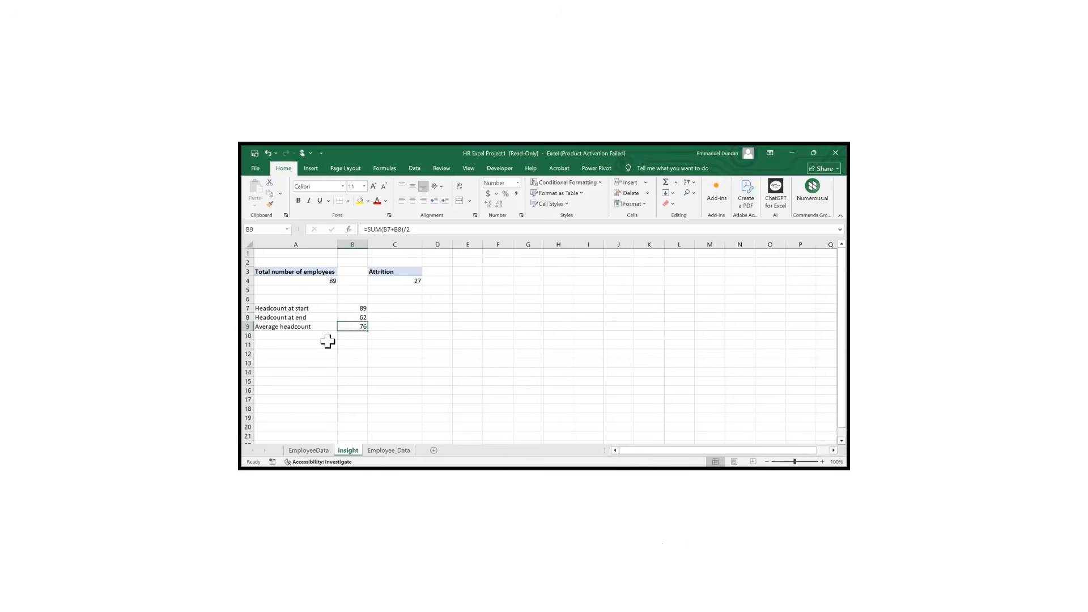
- Label cell A12 "Attrition rate"
left_click(271, 350)
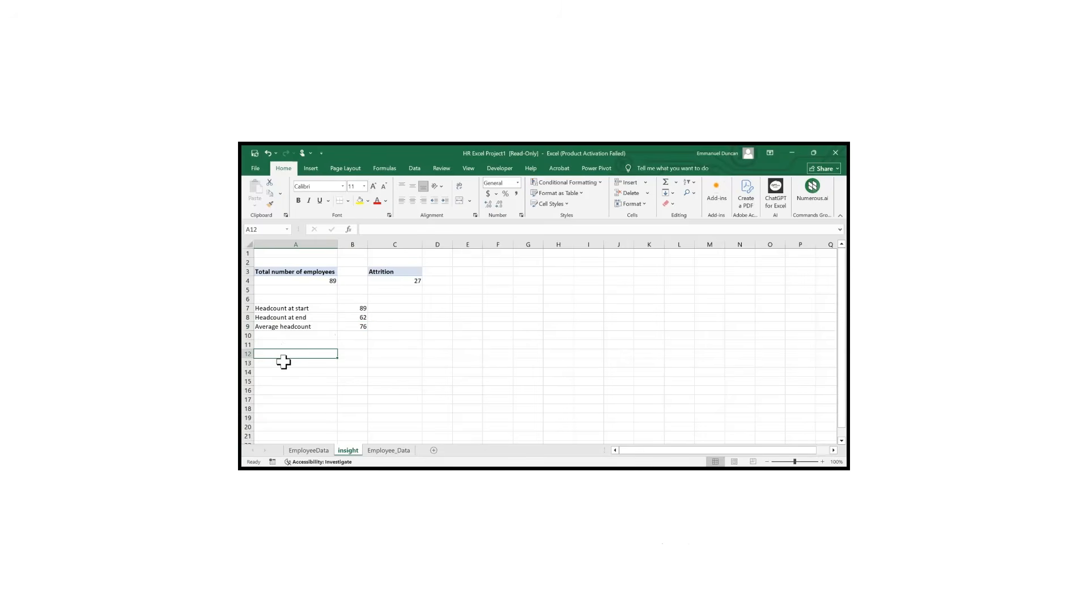
type("Attrition rate")
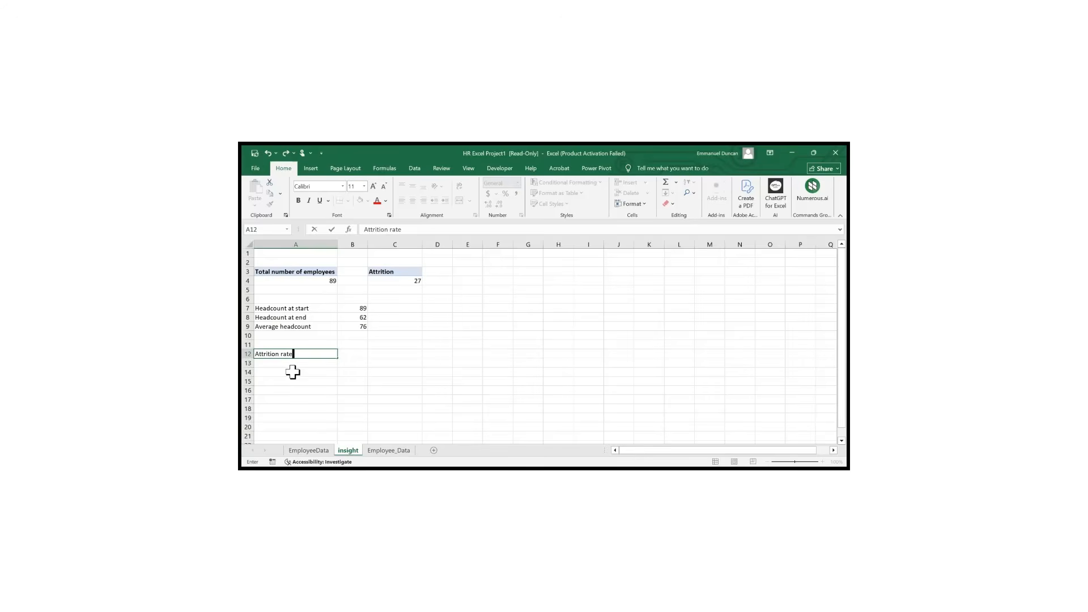
key("Tab")
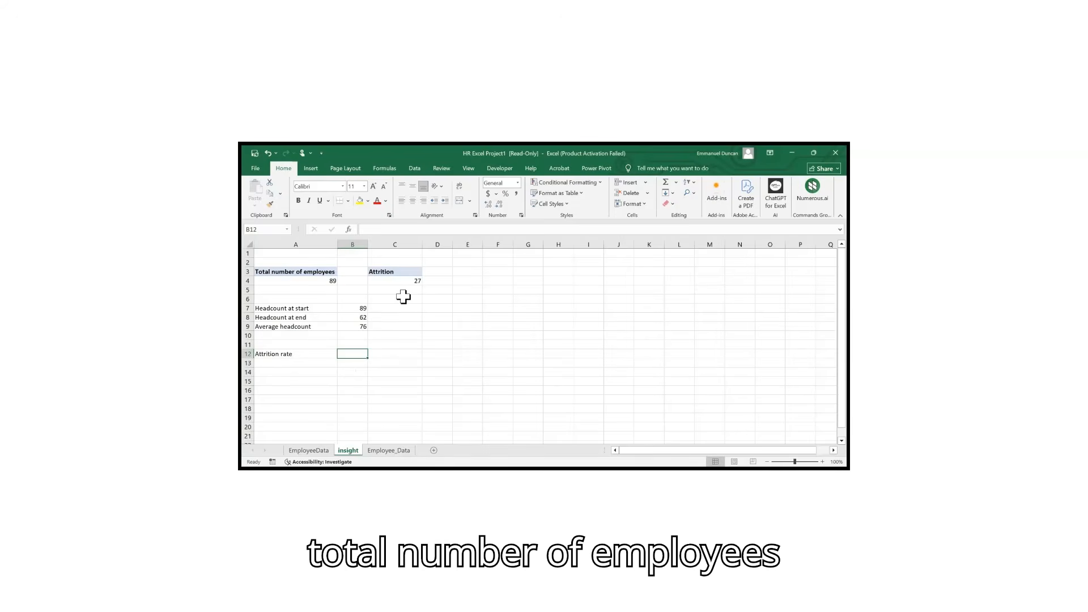
- Calculate the attrition rate in B12 with the formula =C4/B9 and format it as a percentage
type("=")
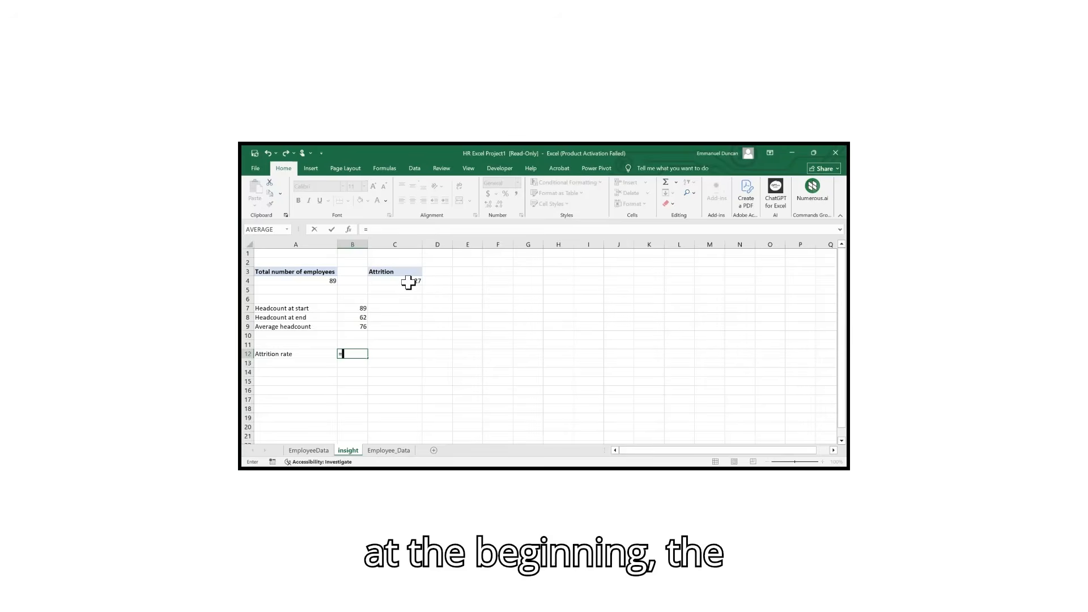
left_click(408, 282)
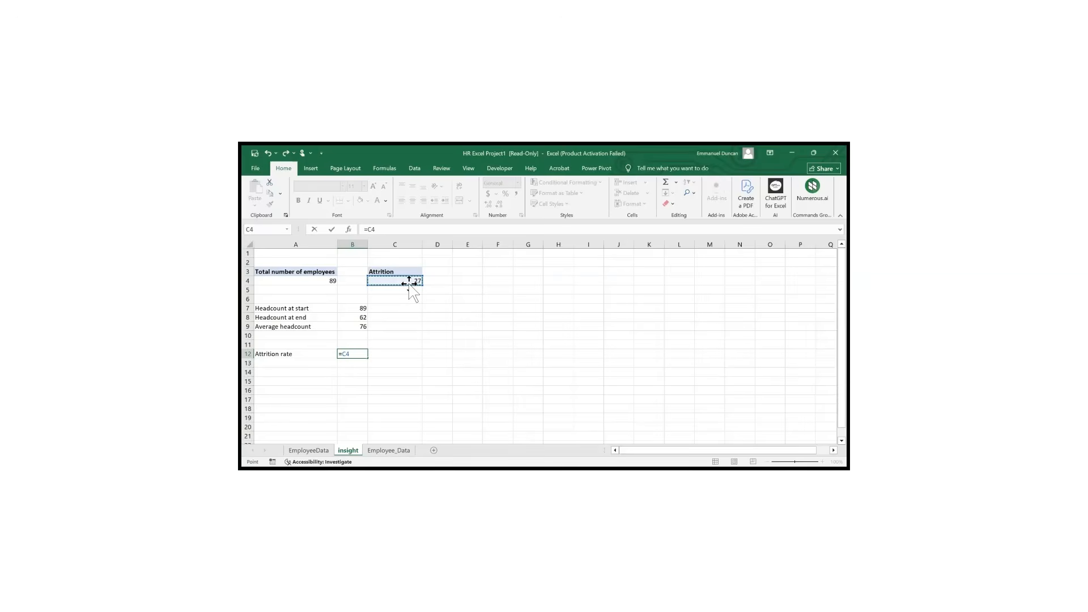
type("/")
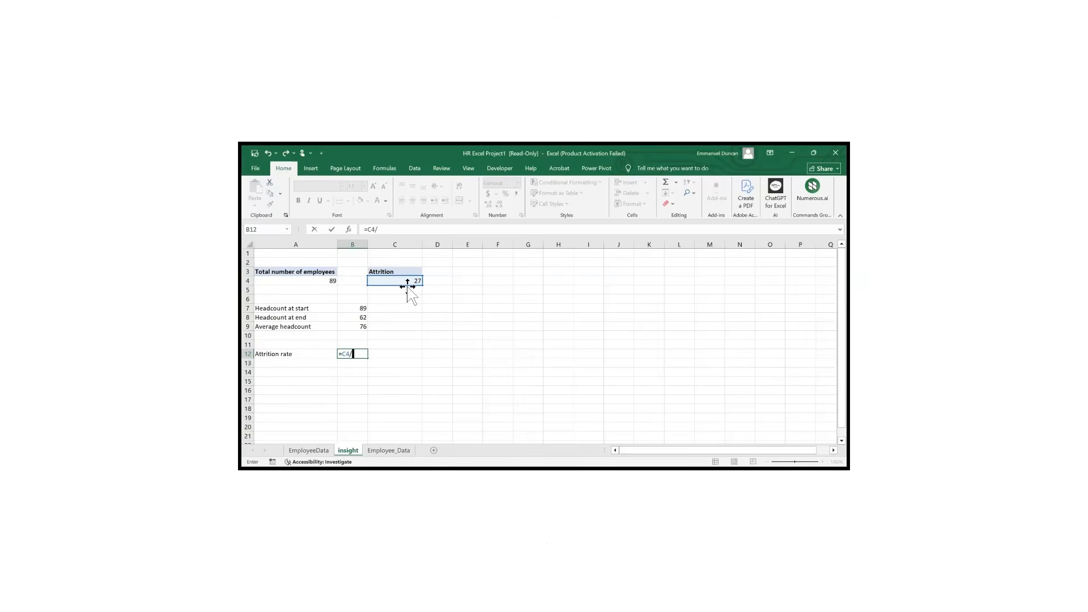
left_click(357, 327)
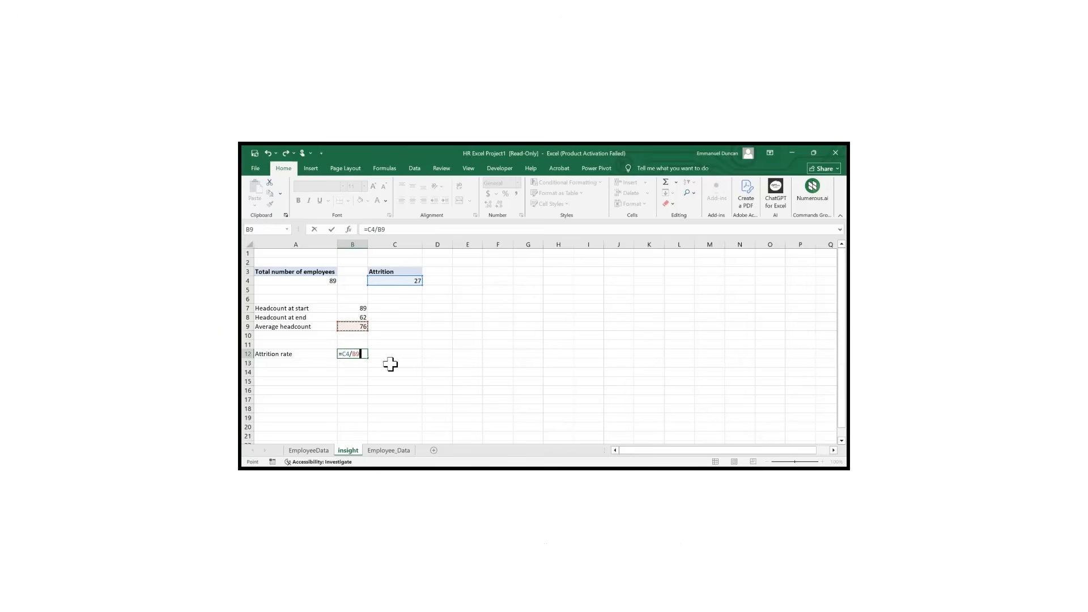
key("Return")
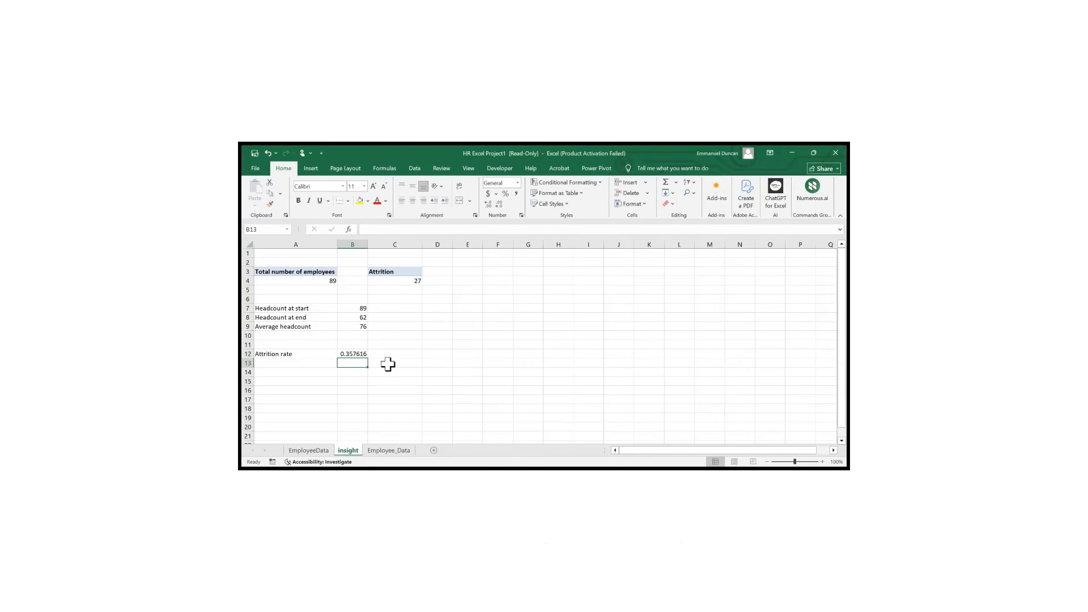
left_click(356, 352)
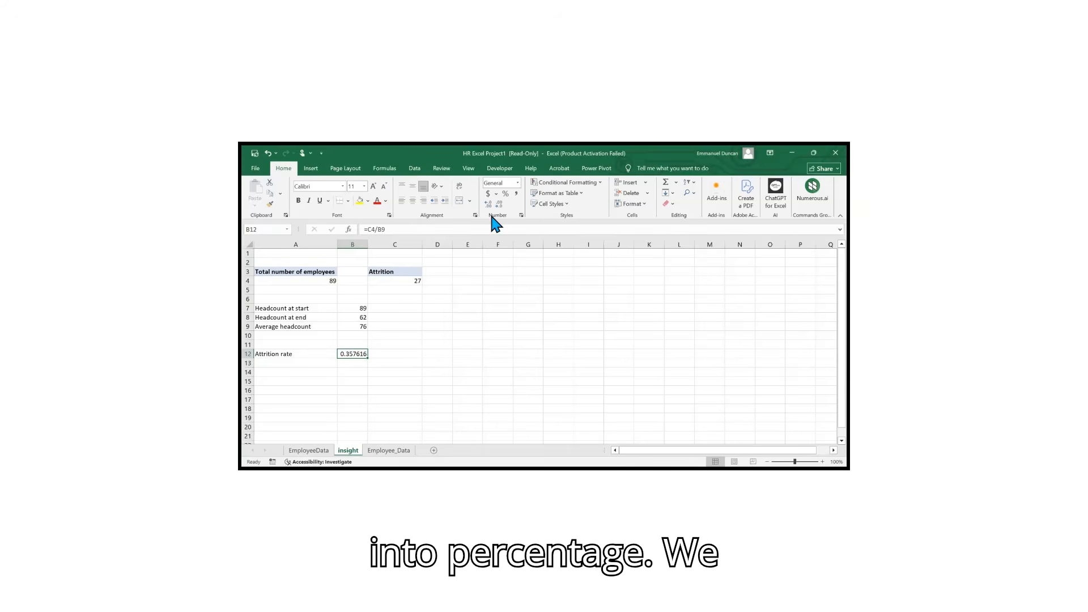
left_click(505, 193)
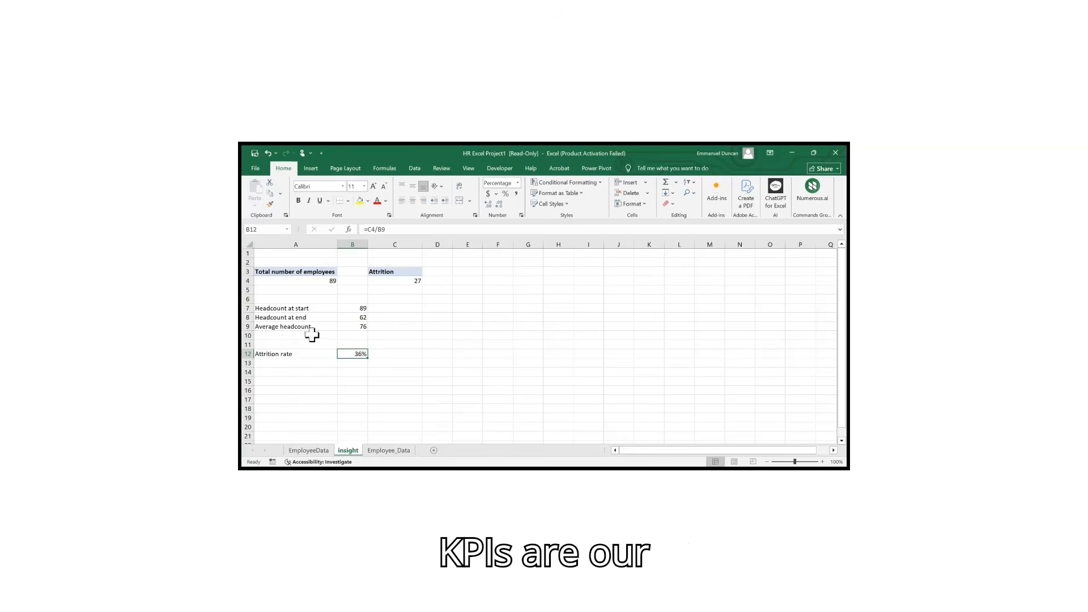
- Highlight the "Headcount at end" label and value in A8:B8 with a yellow fill
left_click_drag(271, 319, 365, 319)
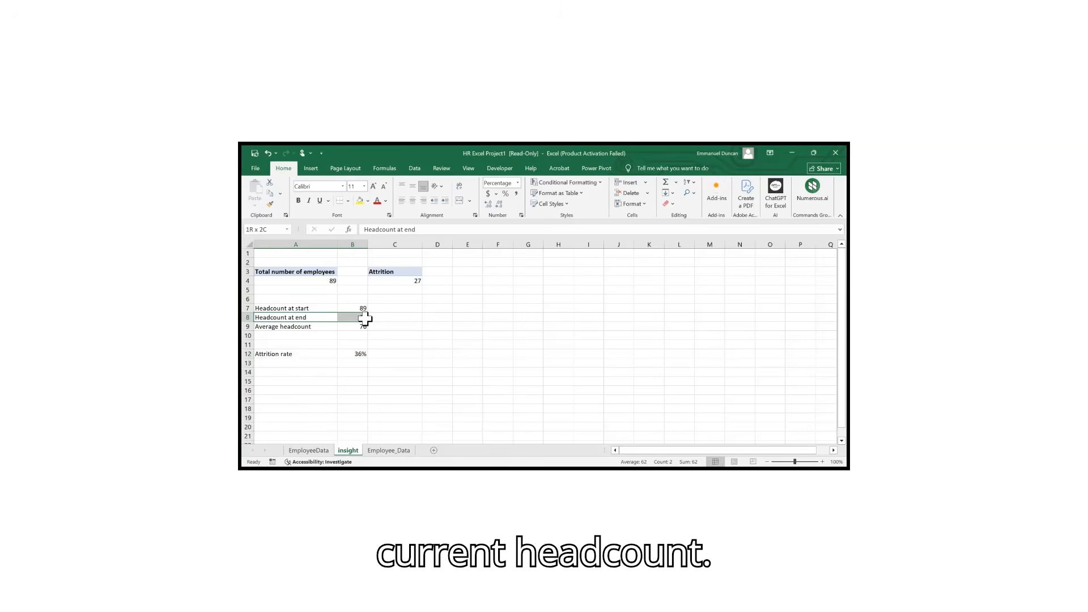
left_click(360, 201)
left_click(391, 328)
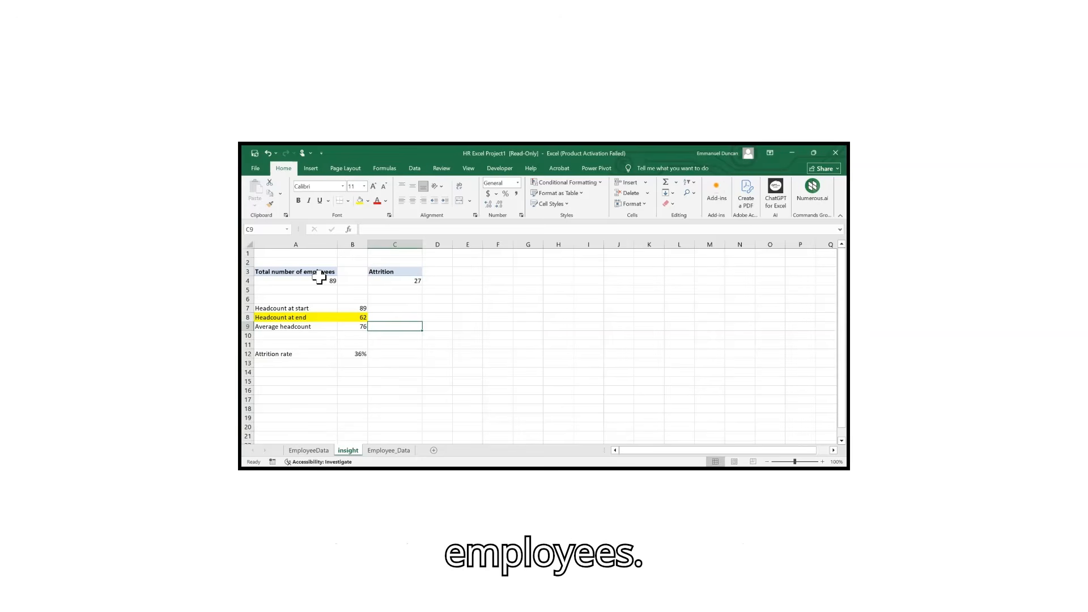
left_click(429, 353)
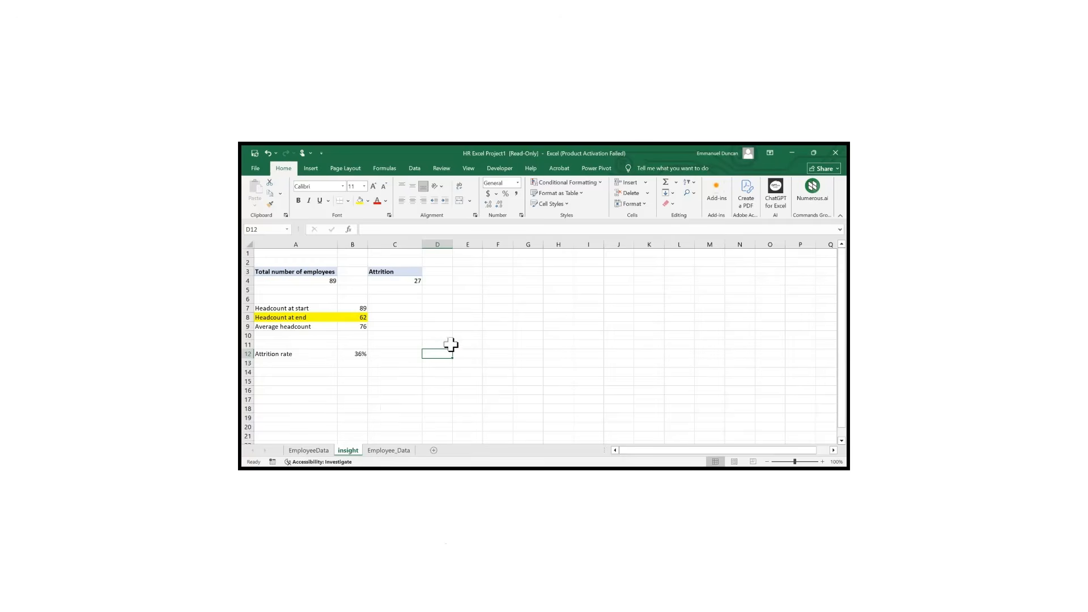
left_click(462, 299)
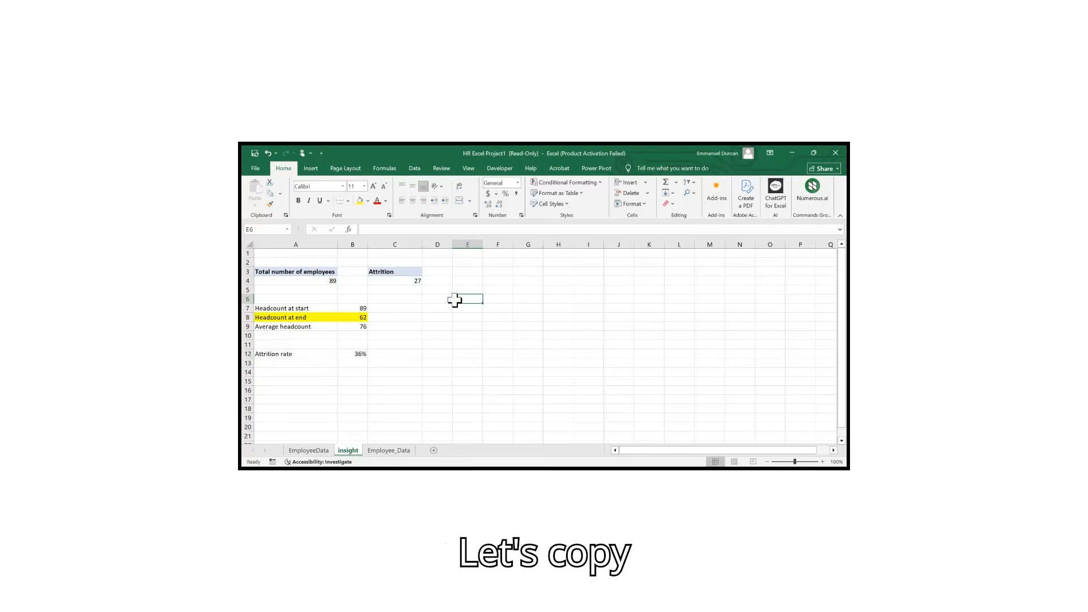
- Duplicate the Attrition pivot table from C3:C4 to cell E3
left_click(404, 279)
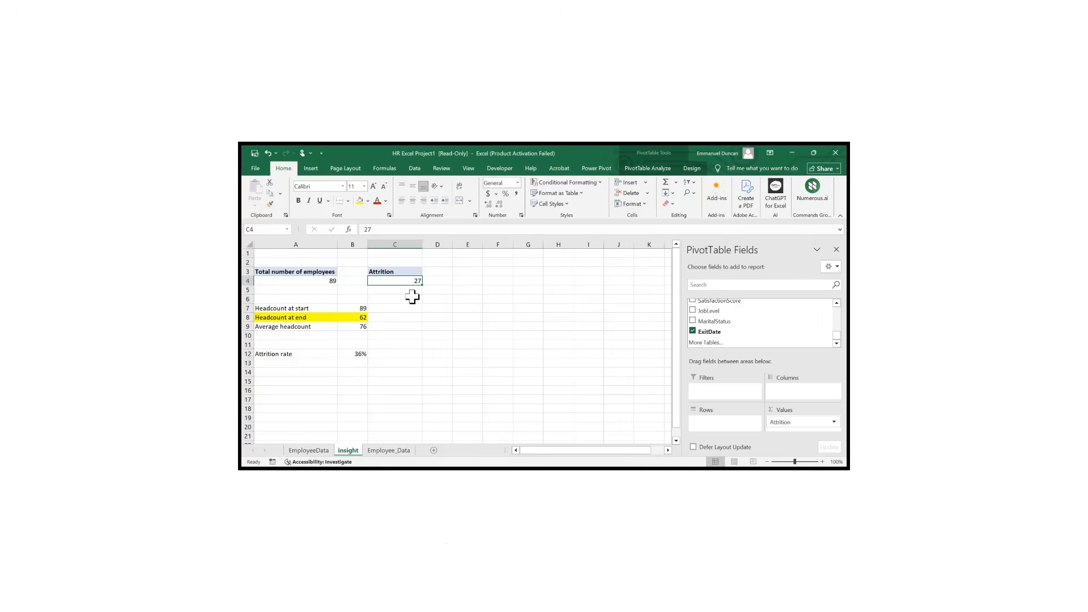
key("shift+Up")
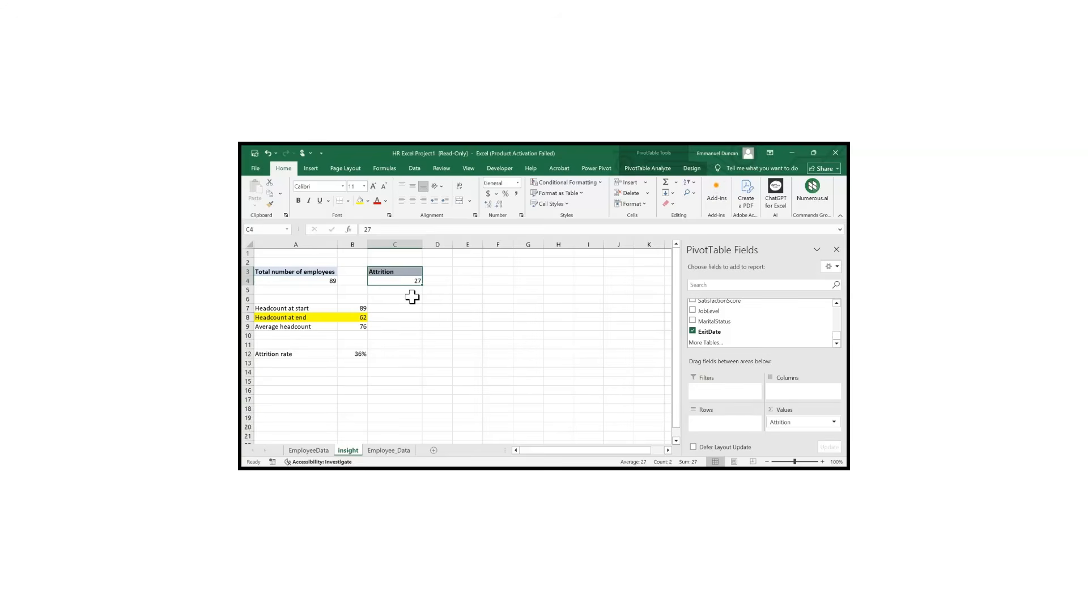
key("ctrl+c")
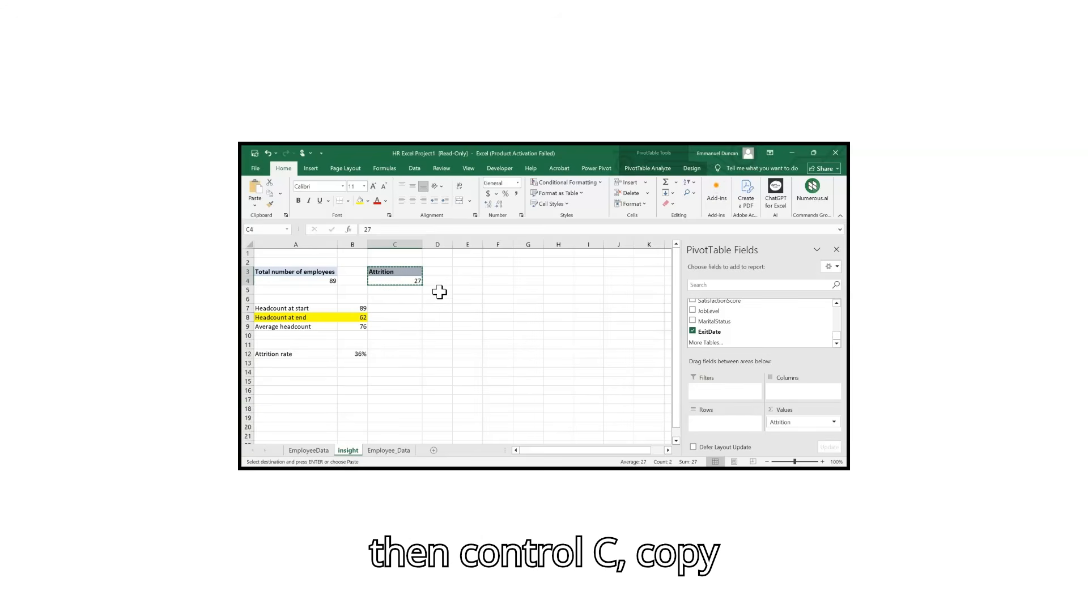
left_click(468, 273)
key("ctrl+v")
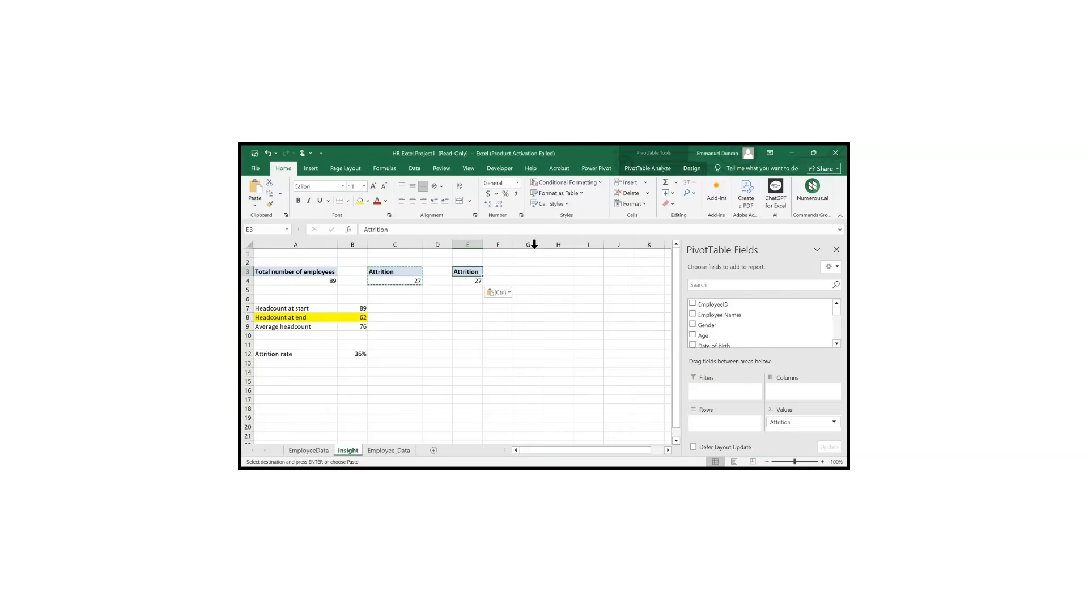
- Replace the Attrition value in the pivot table at E3 with the sum of MonthlySalary and apply comma style to E4
left_click(479, 282)
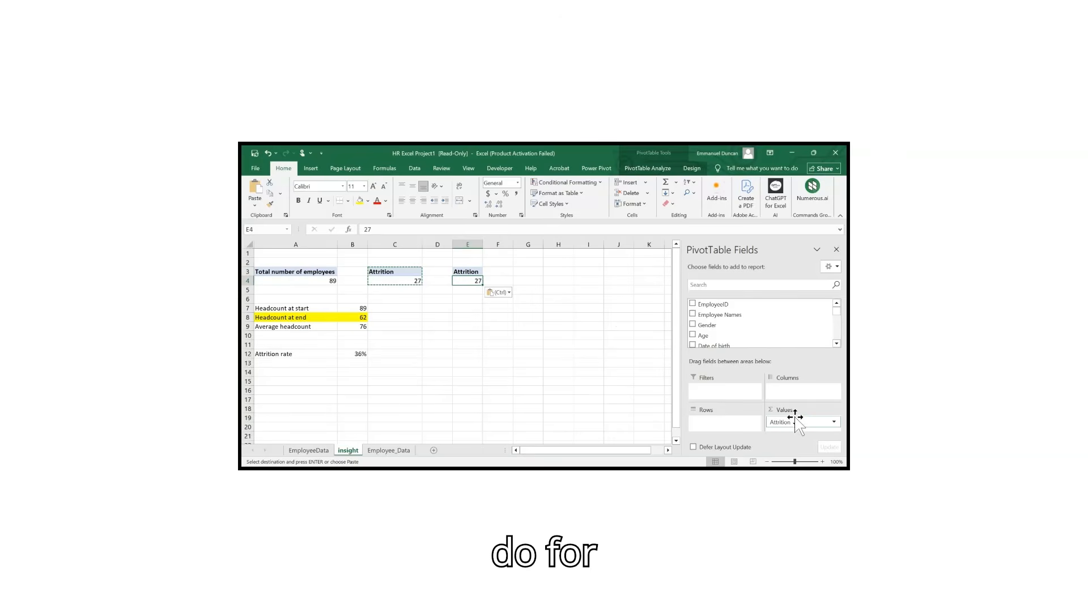
left_click_drag(789, 419, 553, 318)
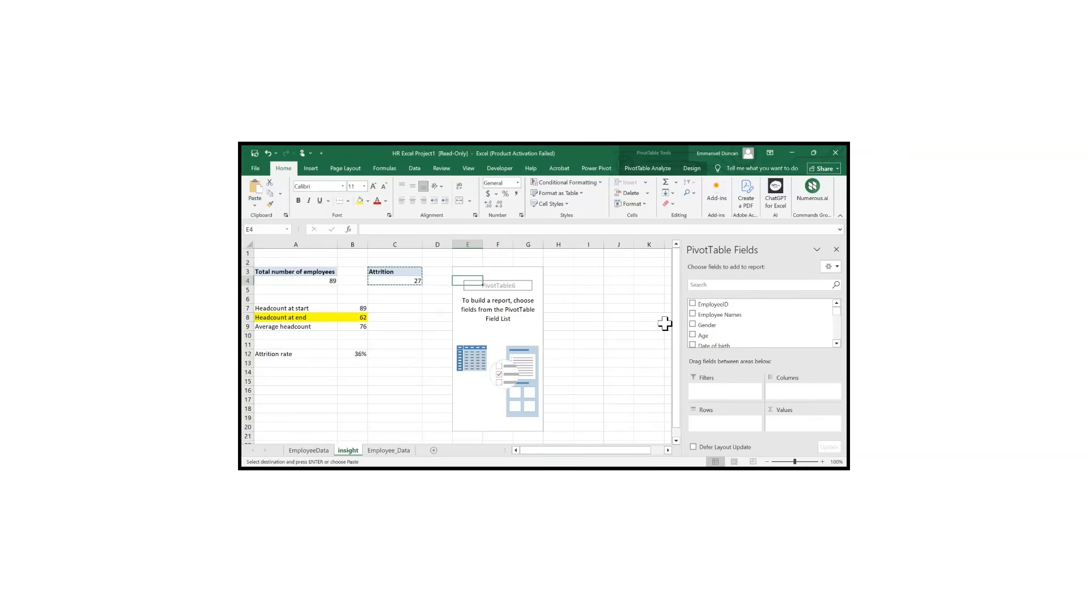
scroll(736, 326, "down", 3)
scroll(739, 337, "down", 1)
left_click_drag(727, 315, 807, 426)
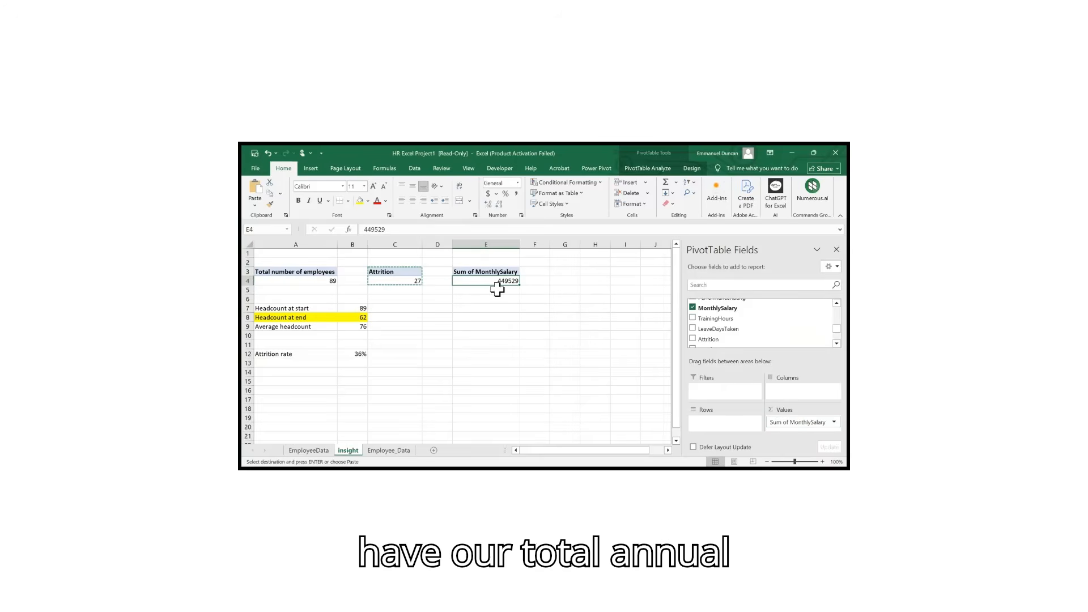
left_click(516, 194)
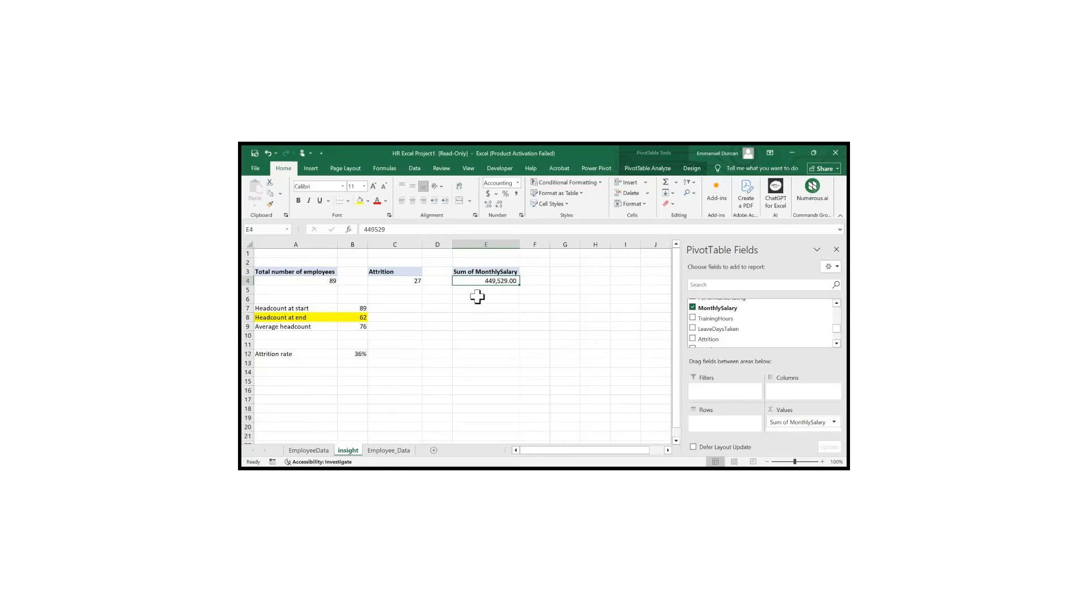
- Rename the "Sum of MonthlySalary" header in E3 to "Annual MonthlySalary"
left_click(479, 272)
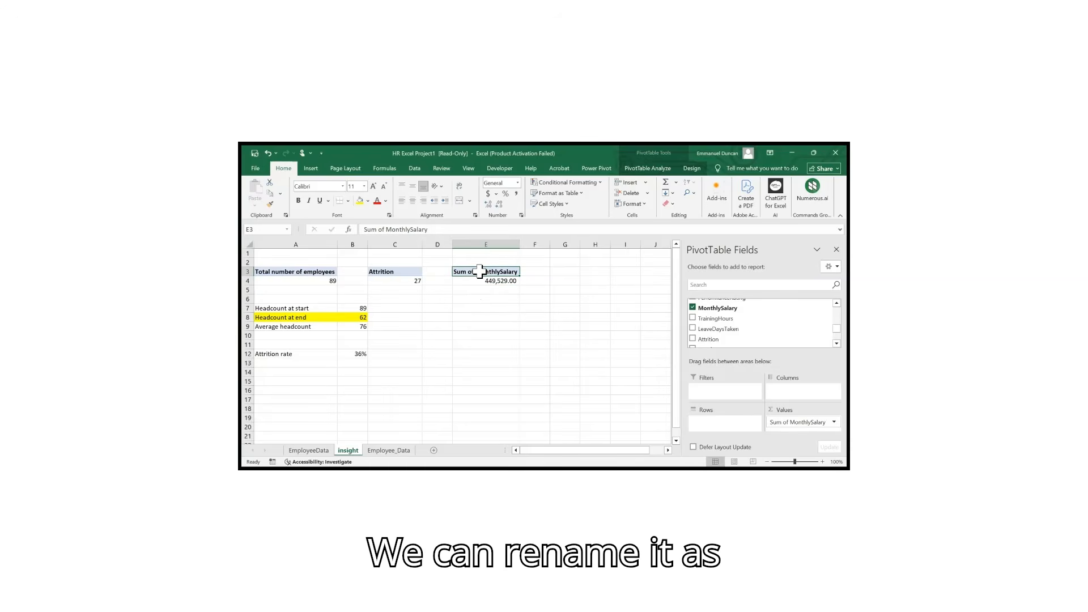
double_click(480, 272)
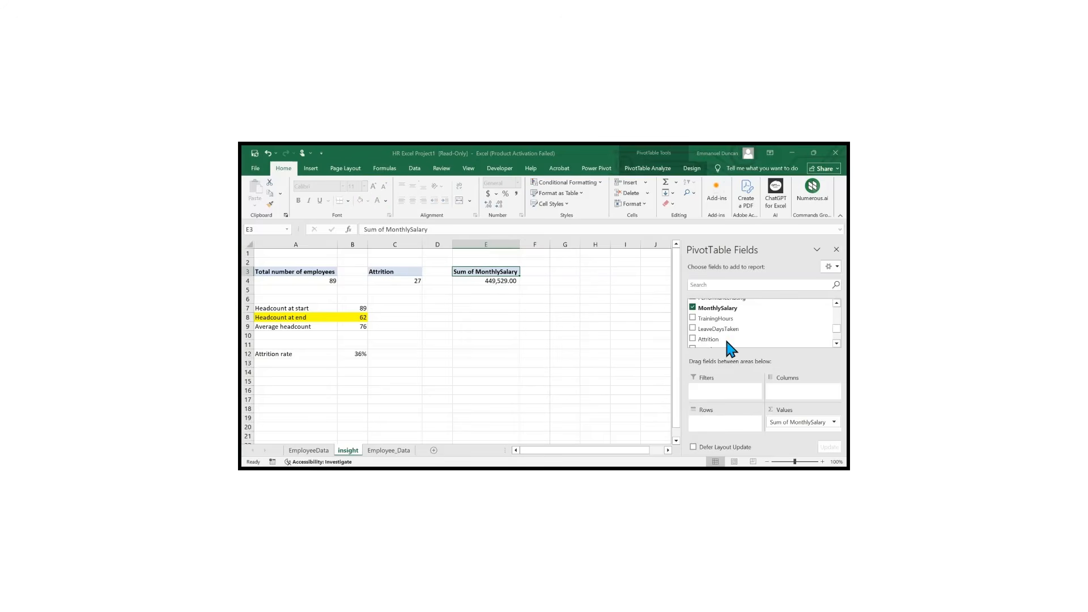
left_click(742, 341)
double_click(479, 272)
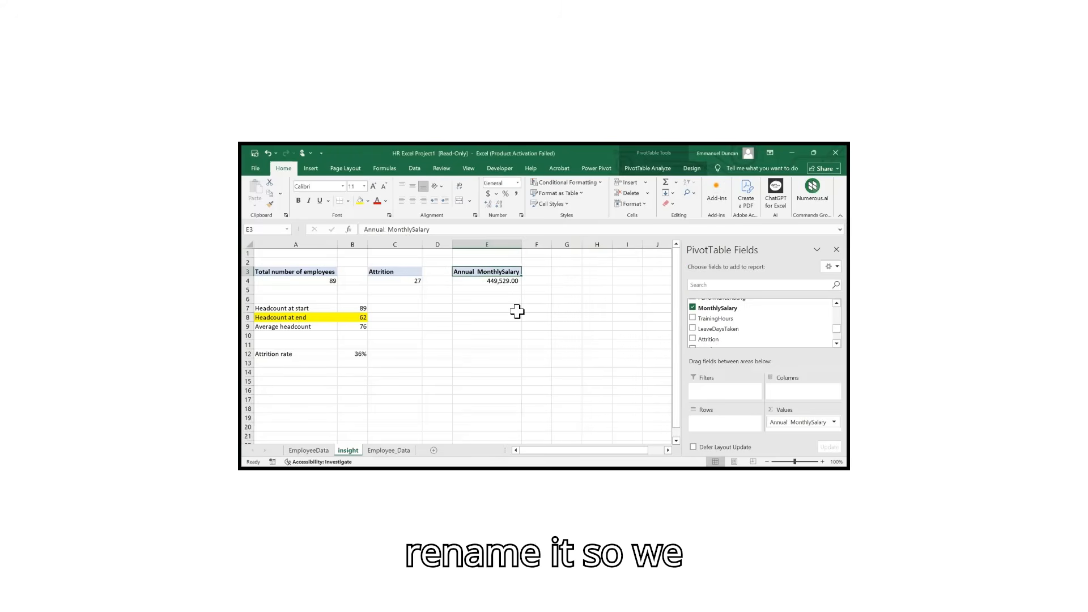
left_click(517, 310)
left_click(500, 278)
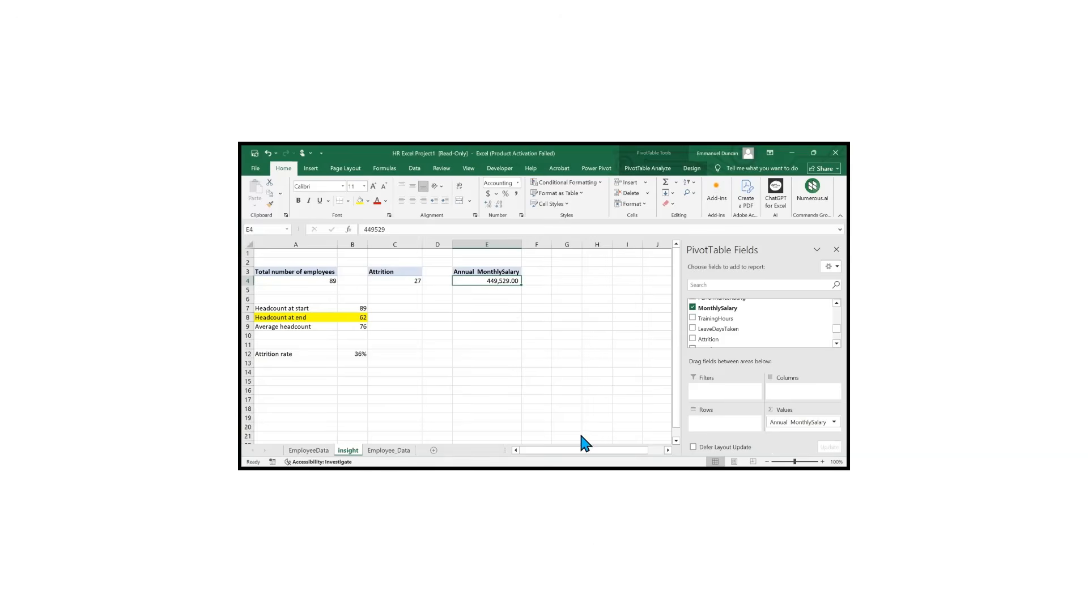
scroll(453, 363, "right", 1)
left_click(453, 335)
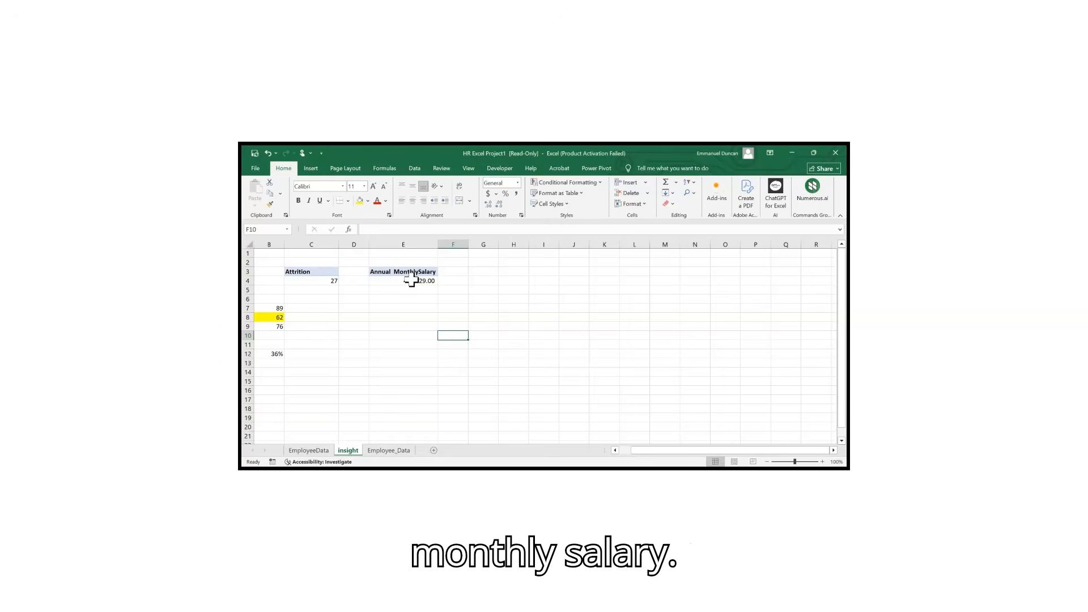
- Duplicate the Annual MonthlySalary pivot table from E3:E4 to cell G3 and fit column G to its contents
left_click(411, 281)
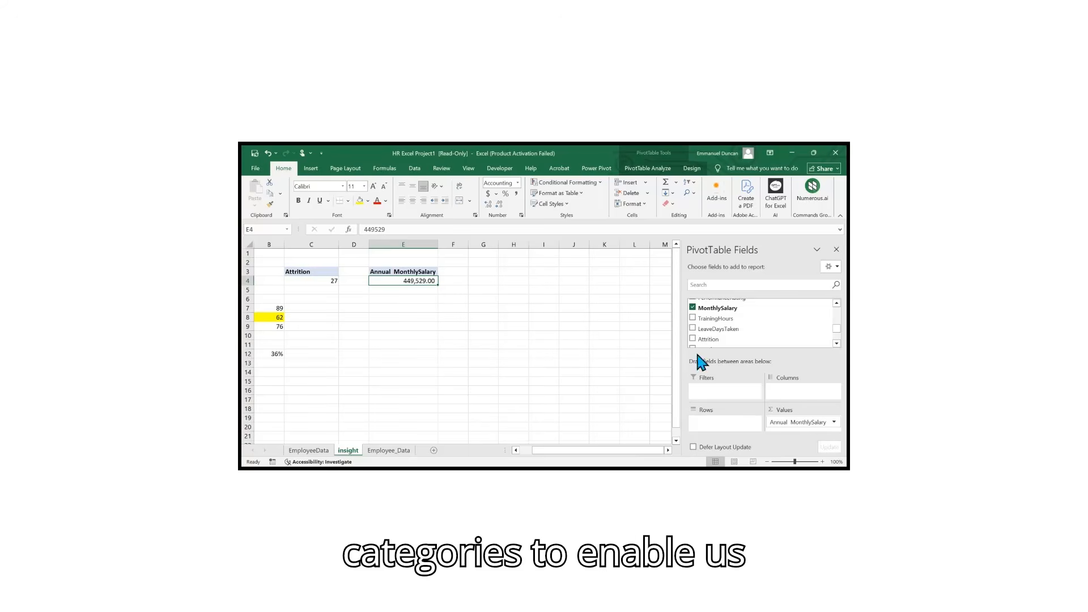
scroll(739, 332, "down", 3)
scroll(742, 334, "up", 2)
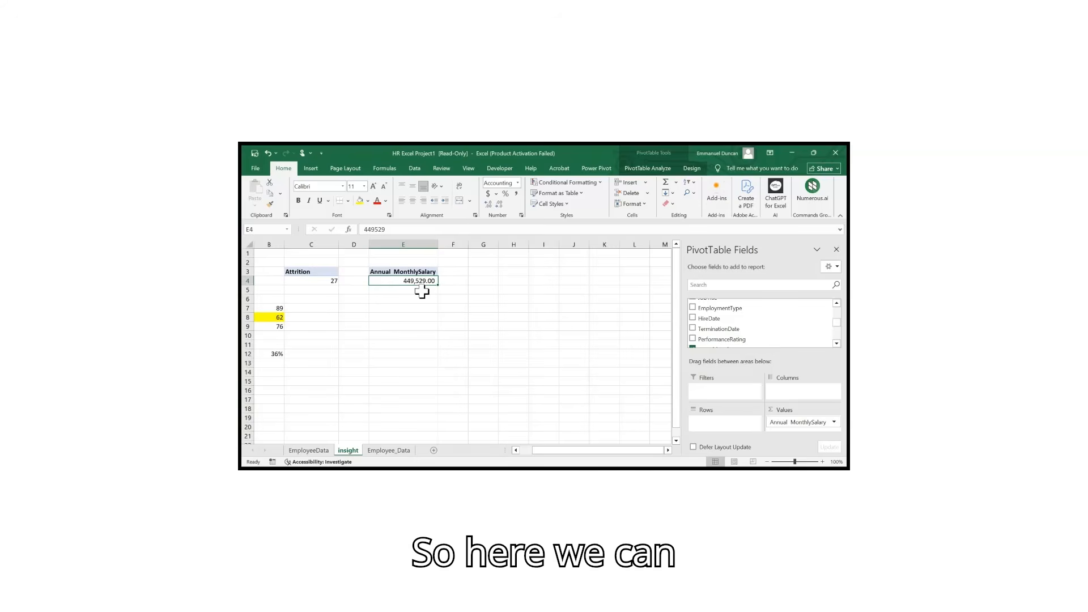
key("ctrl+a")
key("ctrl+c")
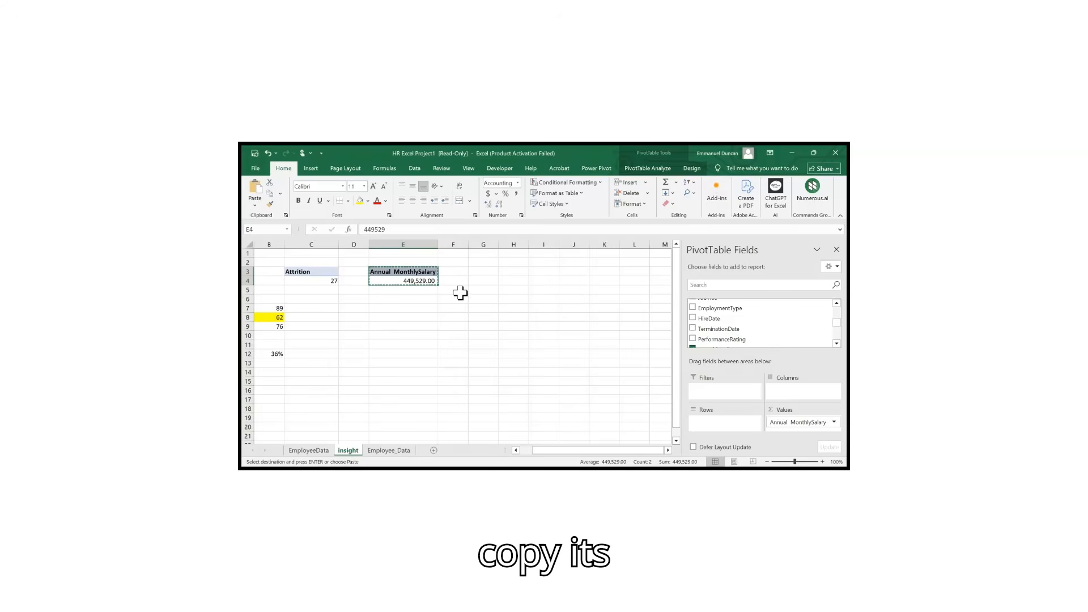
left_click(490, 273)
key("ctrl+v")
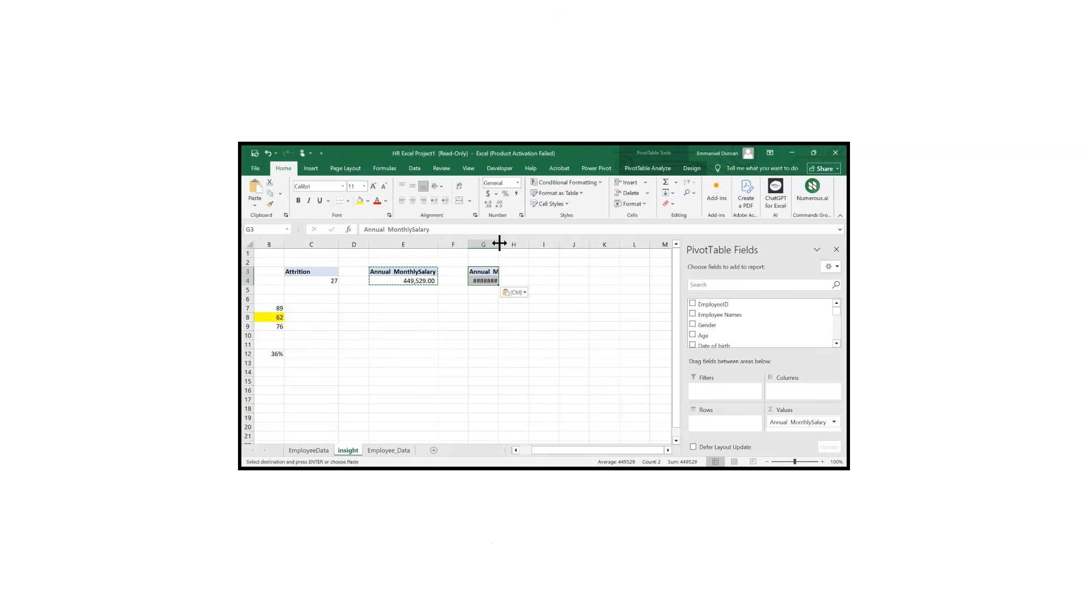
double_click(498, 244)
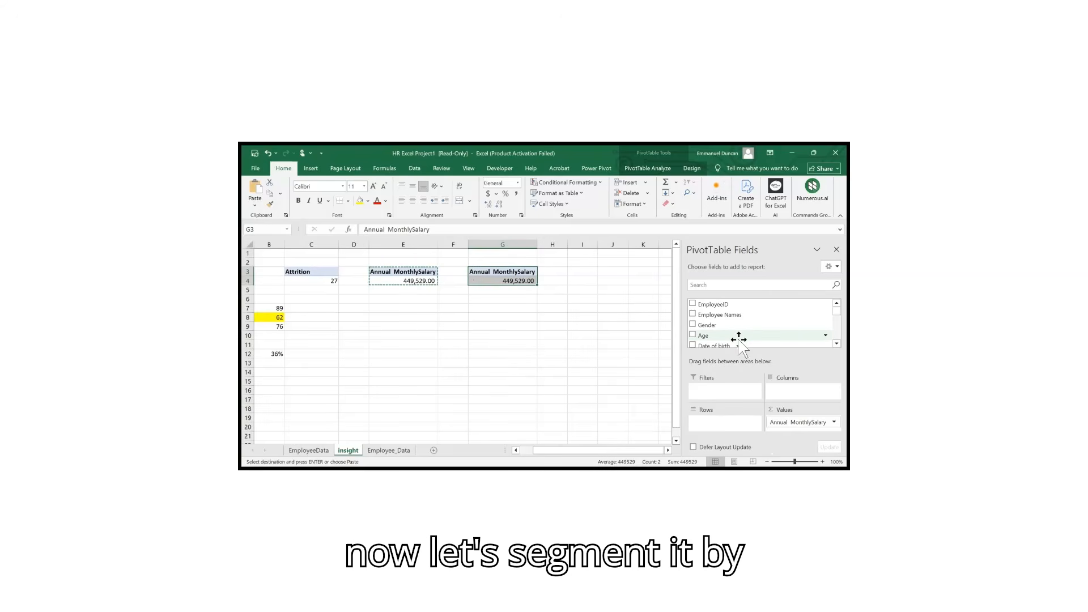
- Break down the salary pivot table at G3 by adding the Department field as rows
scroll(743, 334, "down", 2)
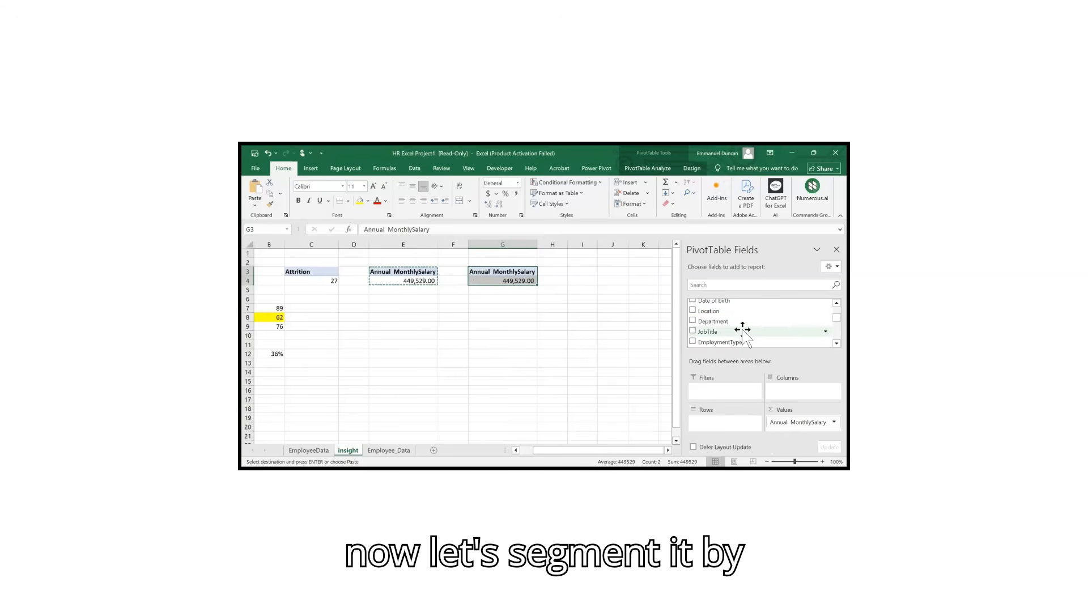
scroll(744, 336, "down", 1)
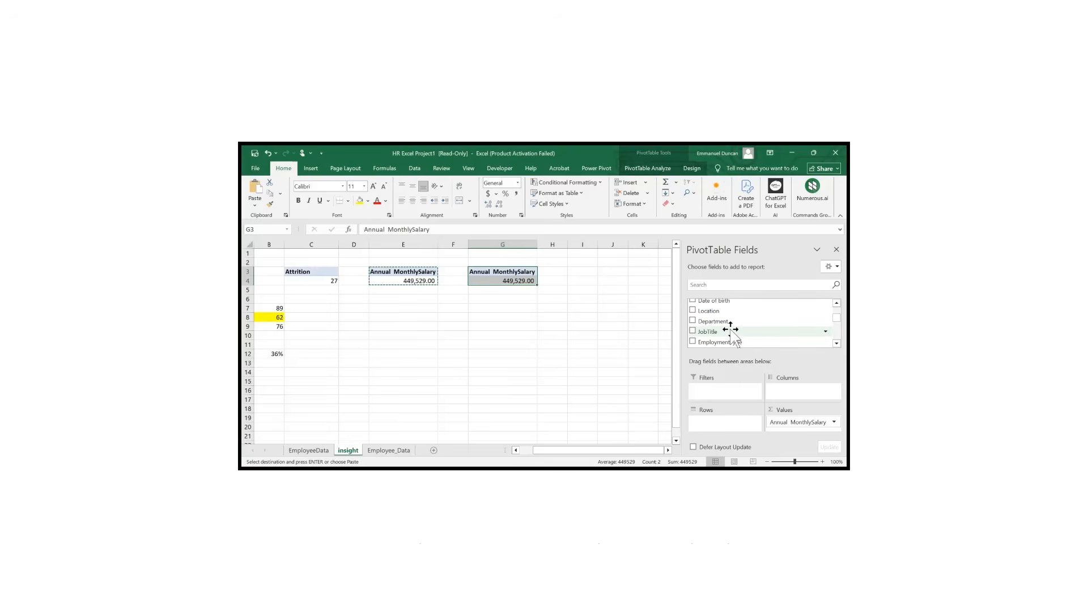
left_click(723, 322)
left_click_drag(724, 322, 719, 426)
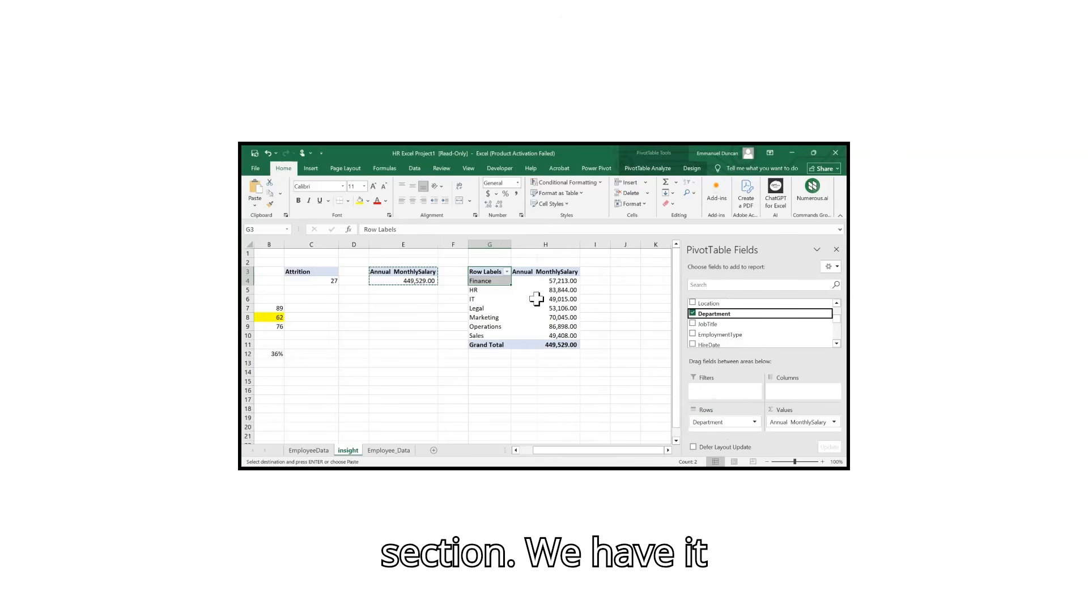
- Rename the "Row Labels" header in G3 to "Department"
left_click(486, 282)
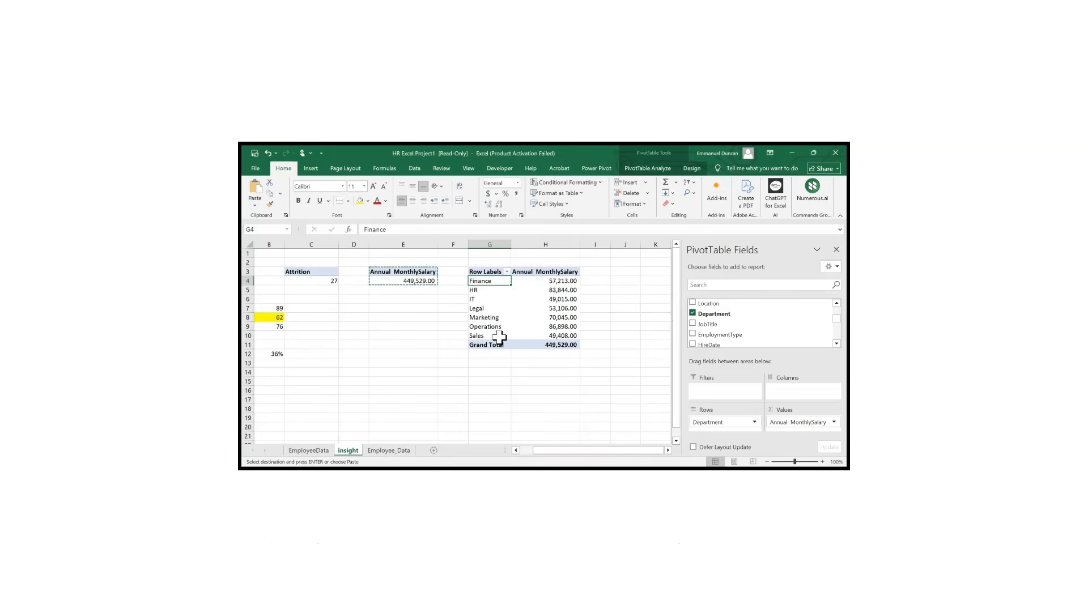
left_click(486, 273)
key("F2")
key("BackSpace")
type("Depa")
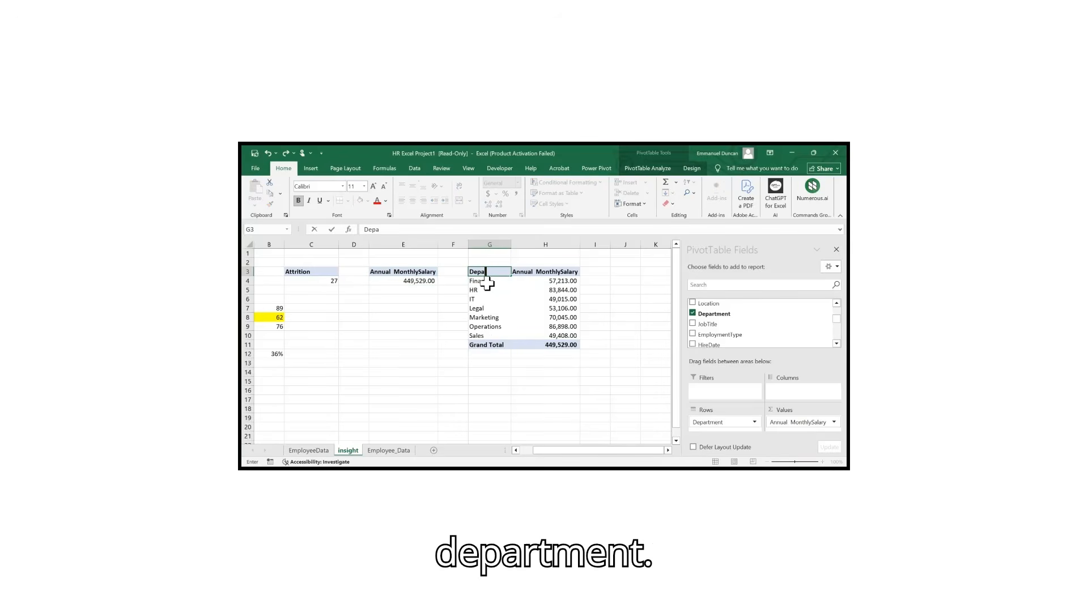
type("rtment")
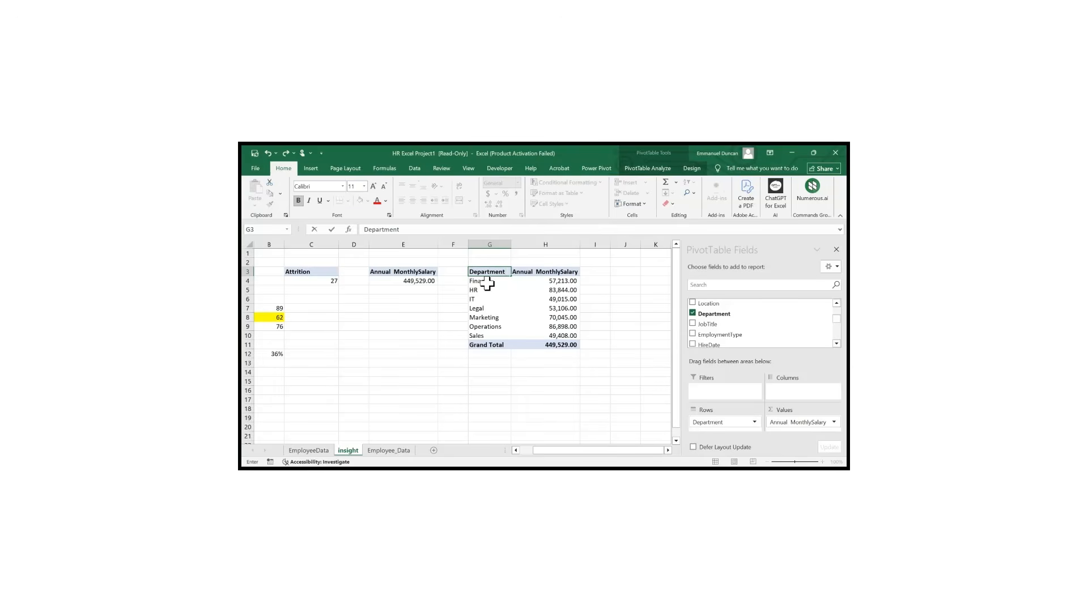
key("Return")
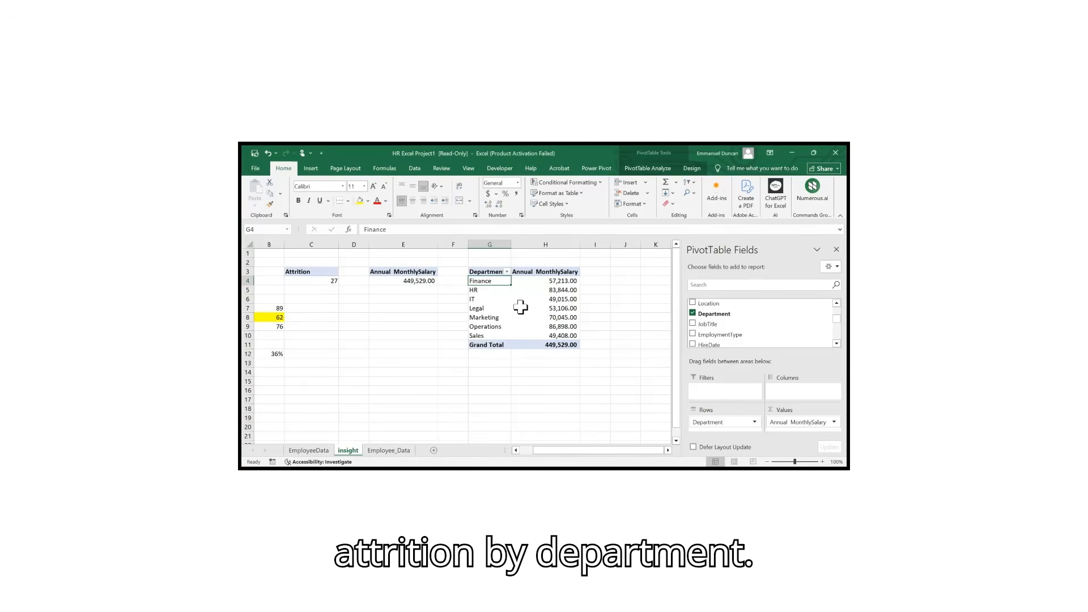
- Duplicate the Attrition pivot table from C3:C4 to cell J3
left_click(314, 279)
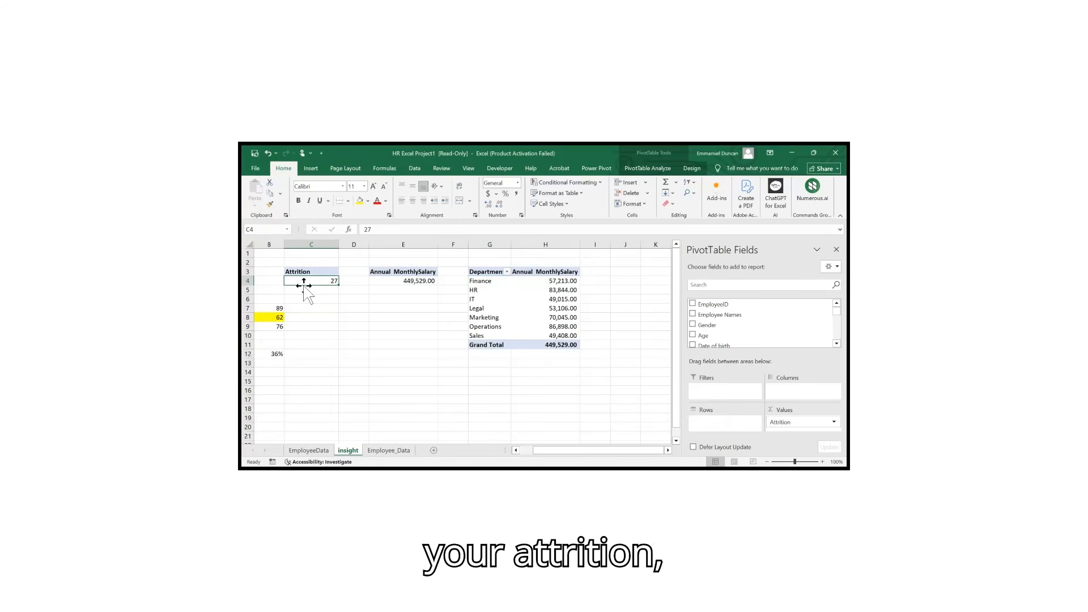
key("ctrl+a")
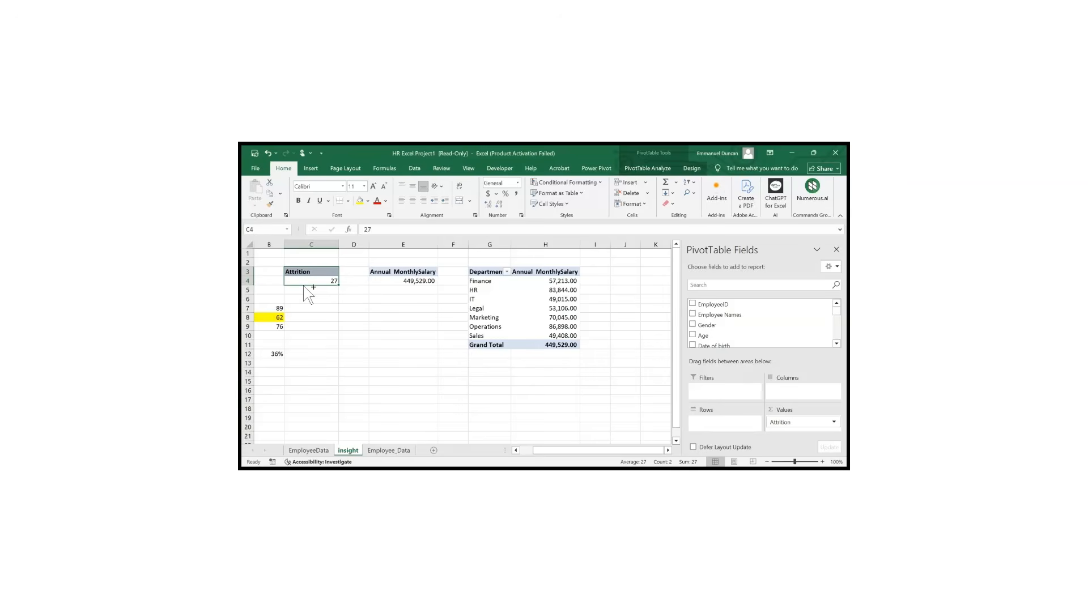
key("ctrl+c")
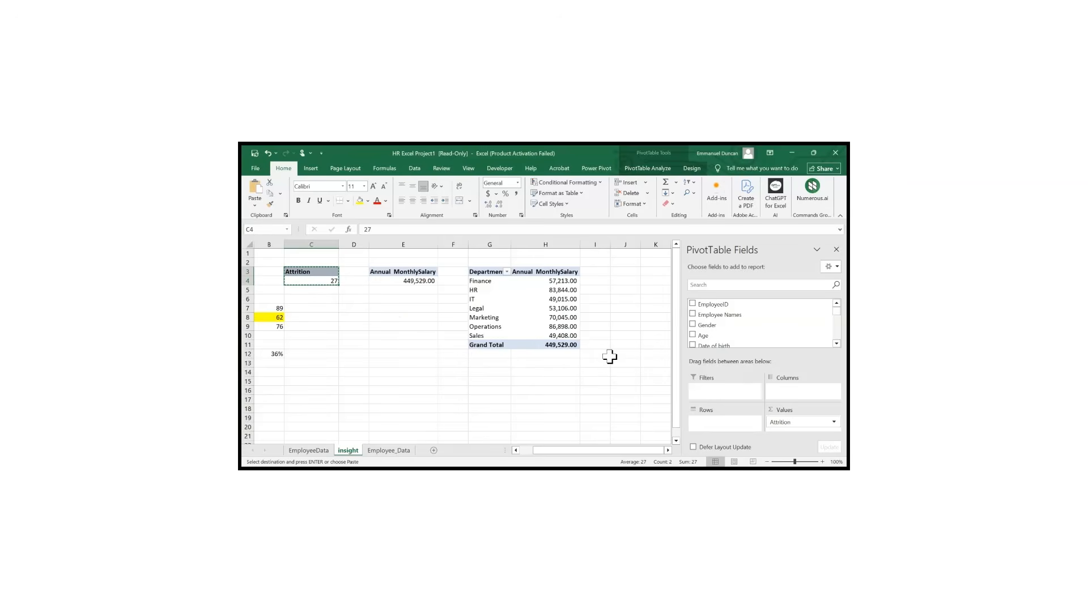
left_click(625, 272)
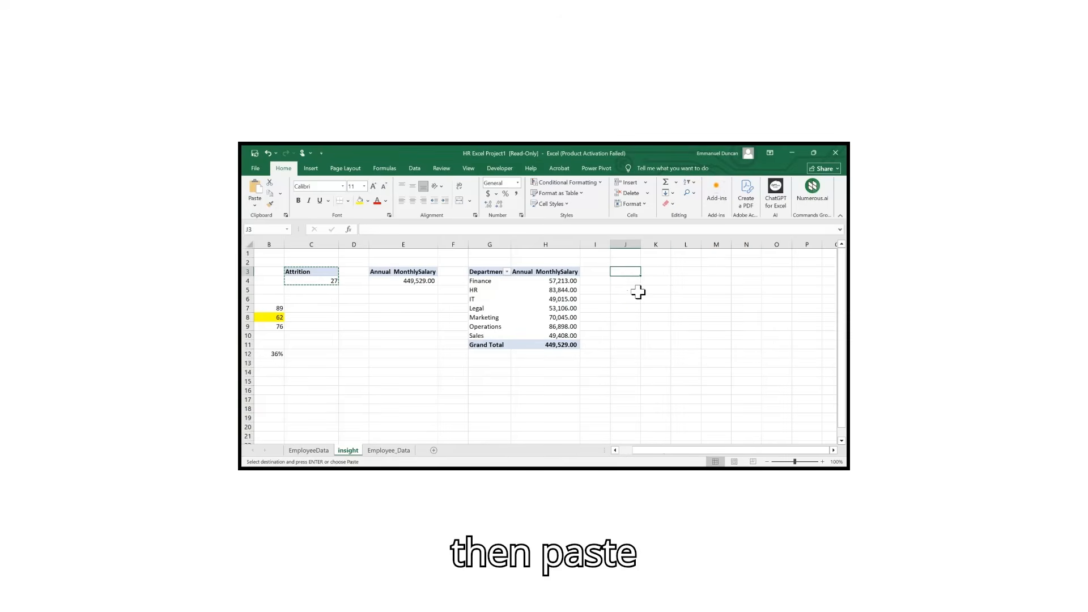
key("ctrl+v")
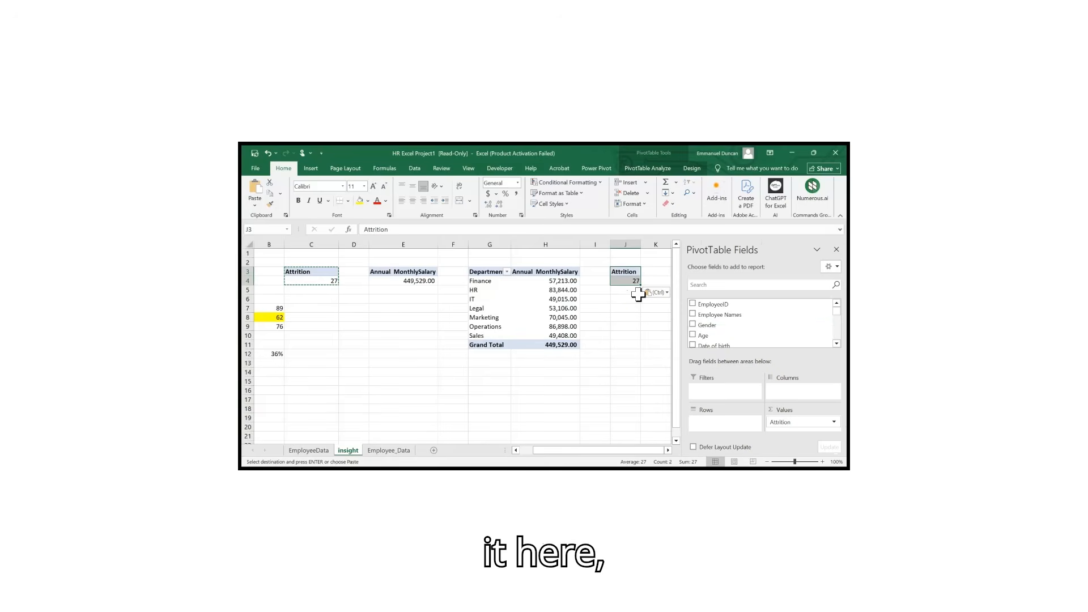
- Break down the Attrition pivot table at J3 by adding Department as rows, and review both department tables
scroll(731, 330, "down", 2)
left_click(727, 322)
left_click_drag(730, 328, 724, 422)
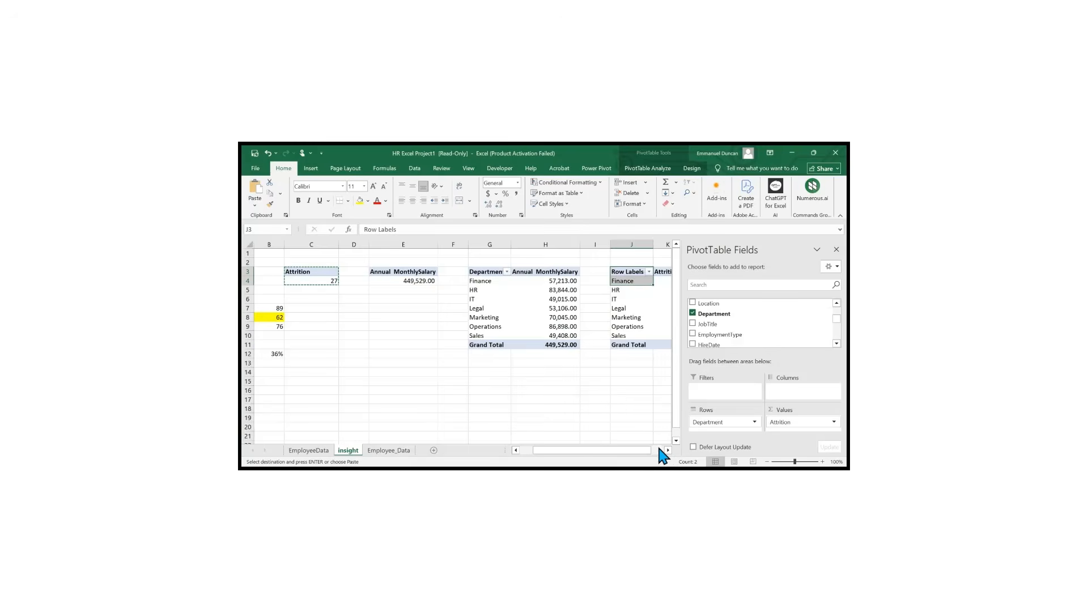
left_click(660, 450)
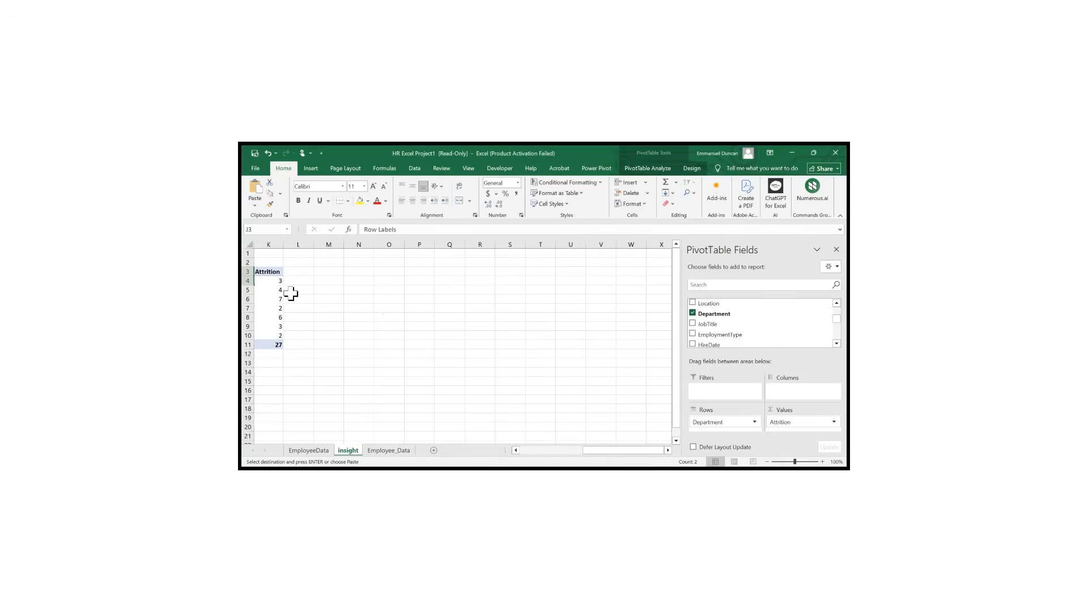
key("Left")
key("Left")
key("Left")
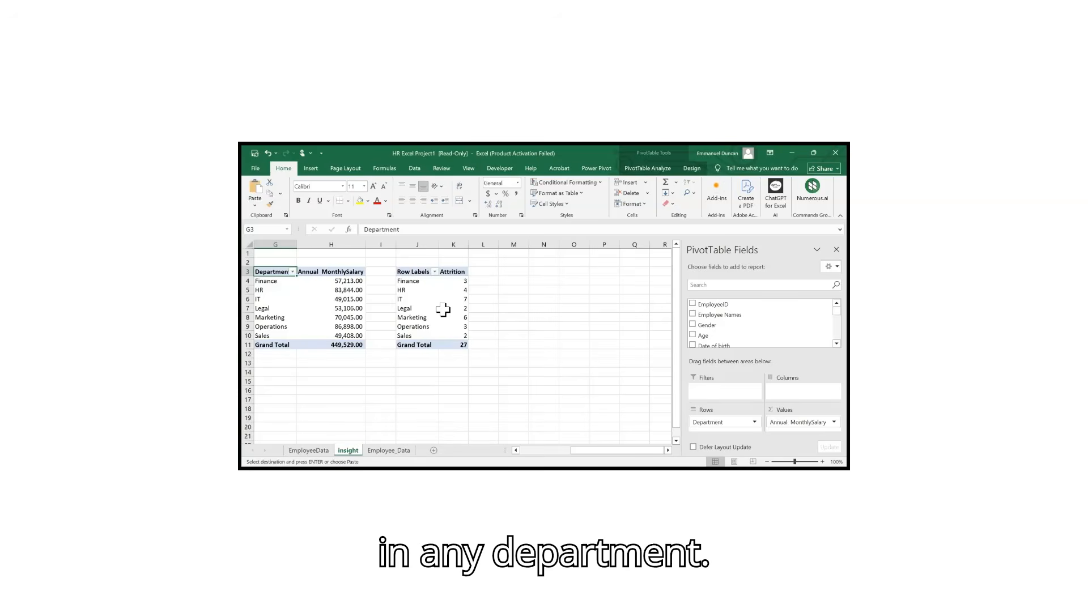
- Rename the "Row Labels" header in J3 to "Department"
left_click(417, 270)
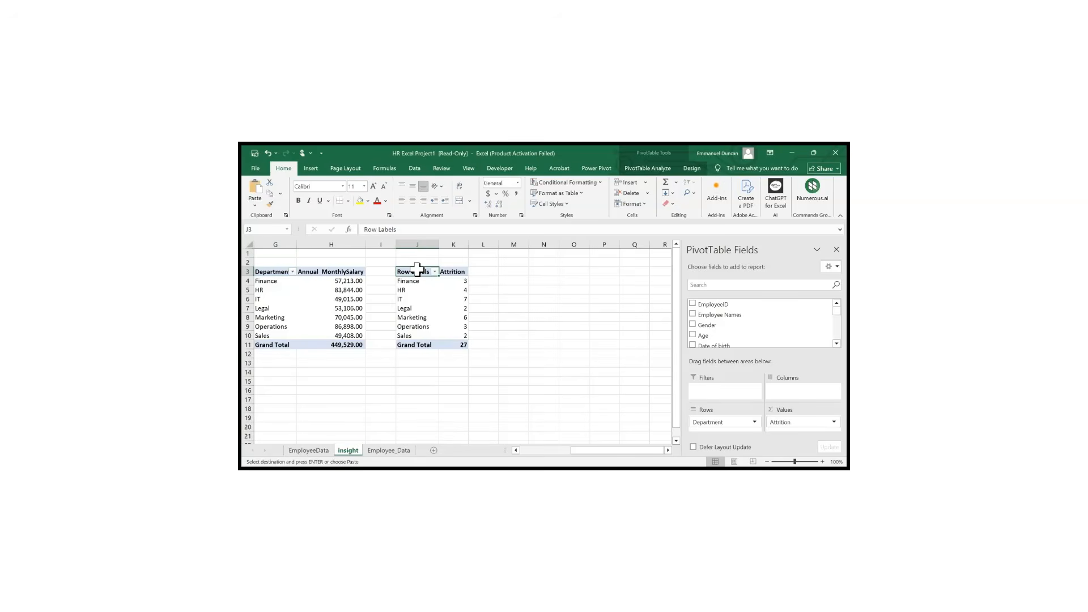
type("Departme")
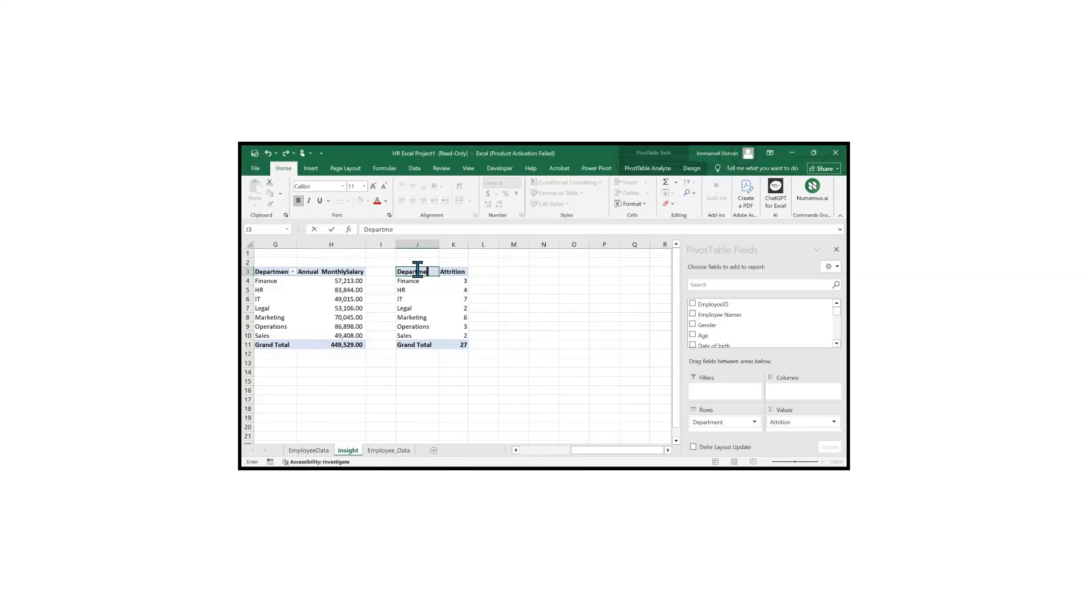
key("Return")
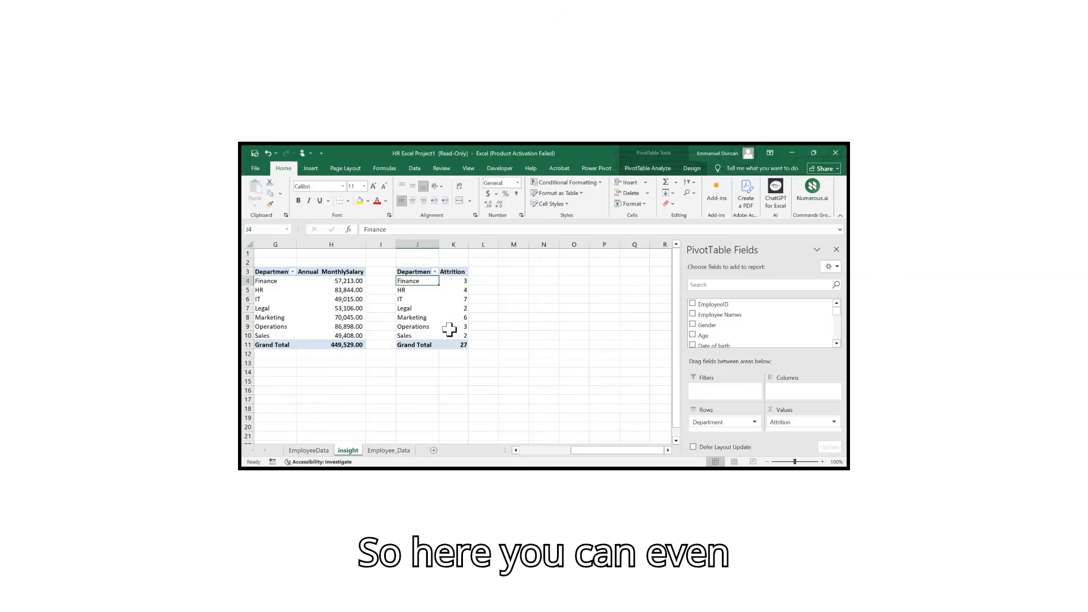
- Sort the attrition-by-department pivot table by Attrition, first smallest to largest, and finally largest to smallest
left_click(457, 281)
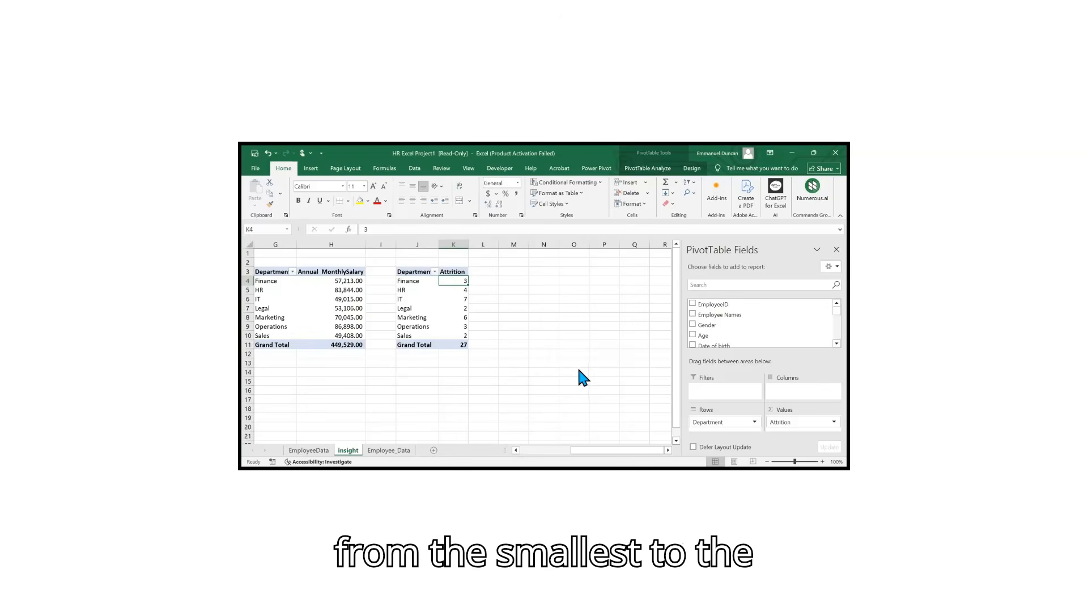
left_click(597, 365)
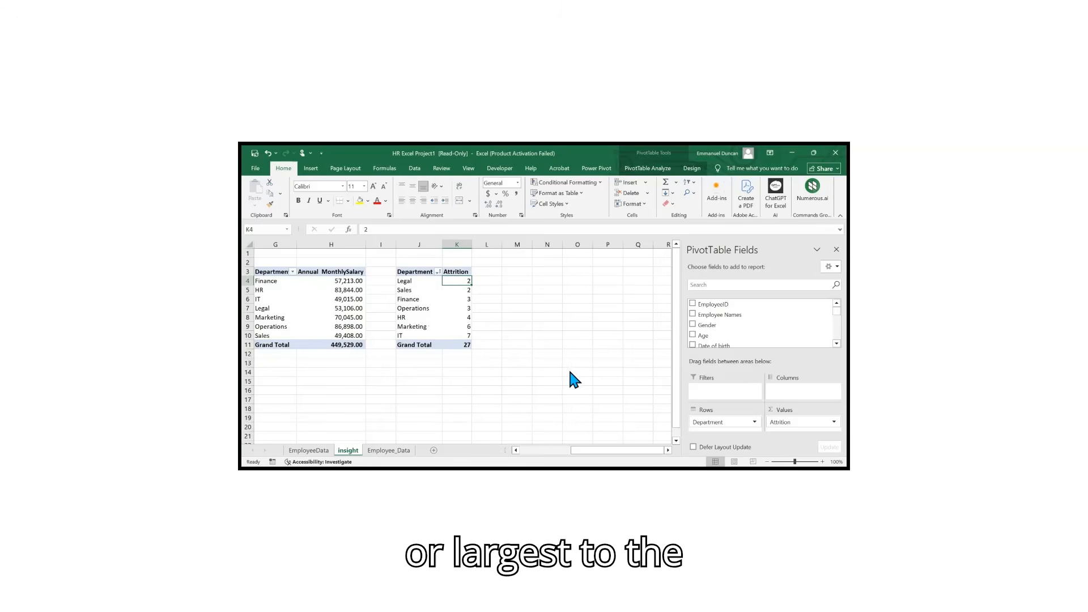
left_click(590, 372)
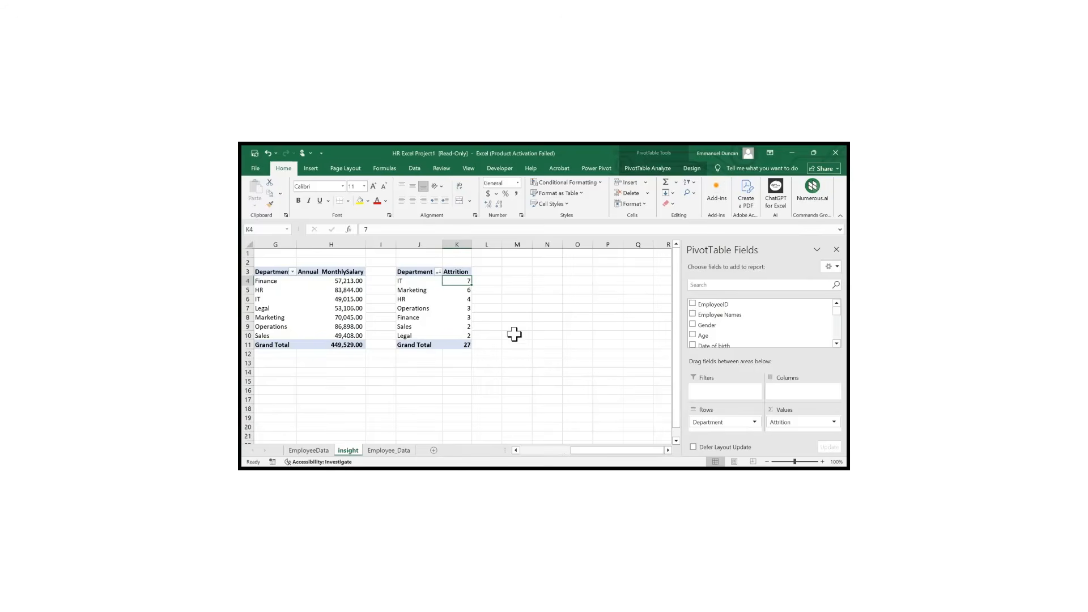
left_click(518, 300)
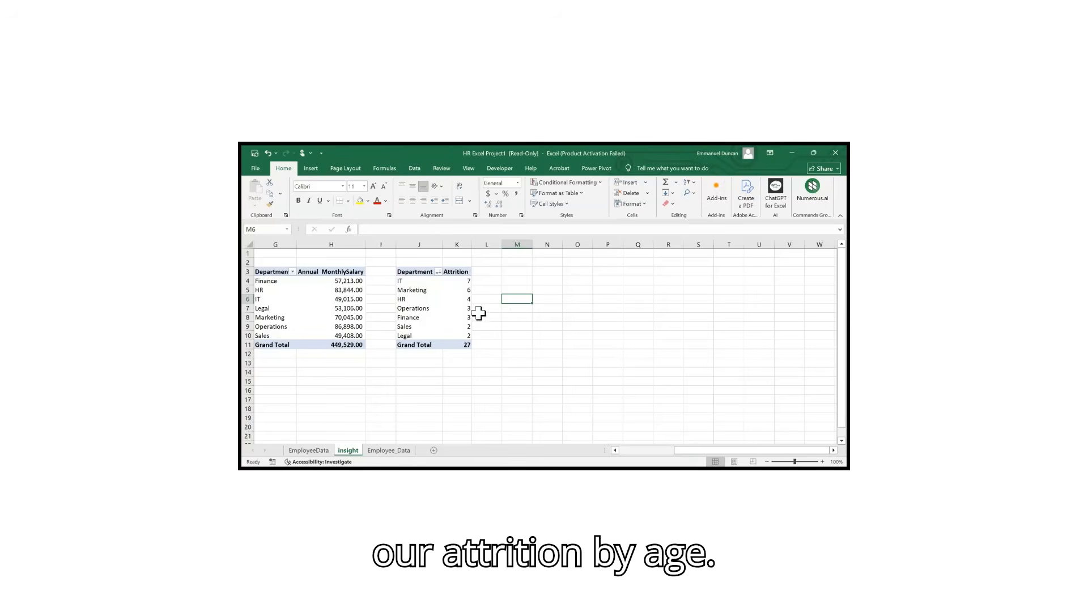
- Duplicate the attrition-by-department pivot table from J3:K11 to cell M3 and select a cell in the copy
left_click(457, 309)
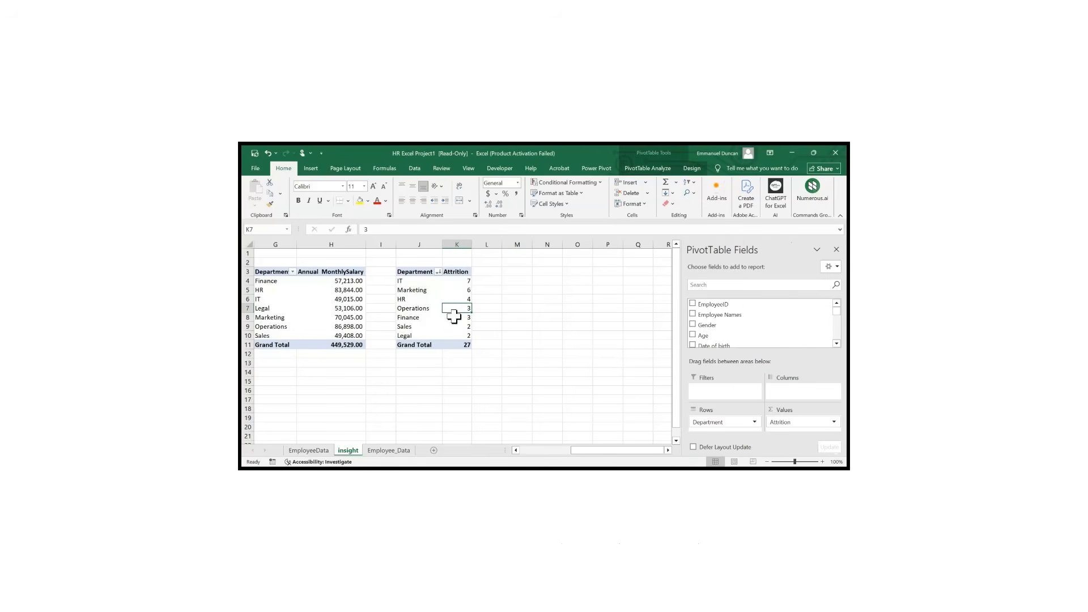
key("ctrl+a")
key("ctrl+c")
left_click(515, 272)
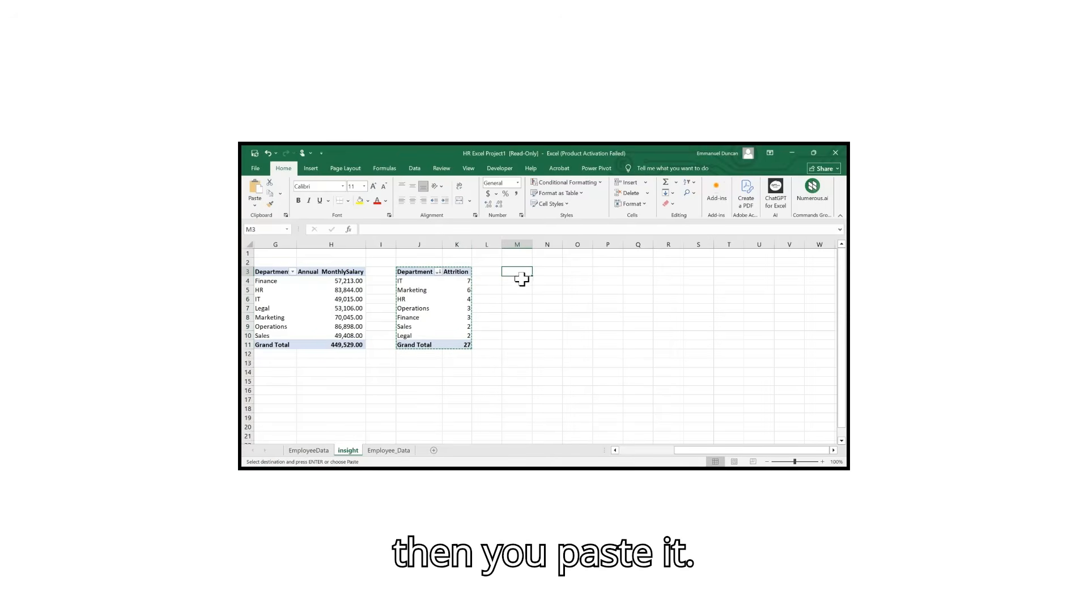
key("ctrl+v")
left_click(538, 298)
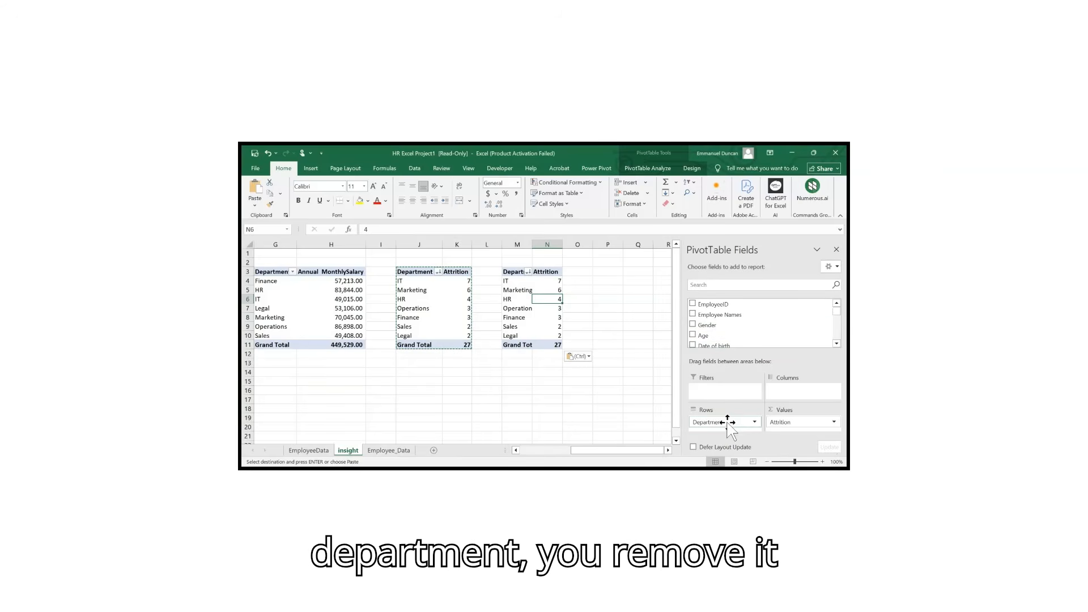
- Replace Department with Age as the rows of the attrition pivot table at M3 and review its age range
left_click_drag(728, 422, 657, 354)
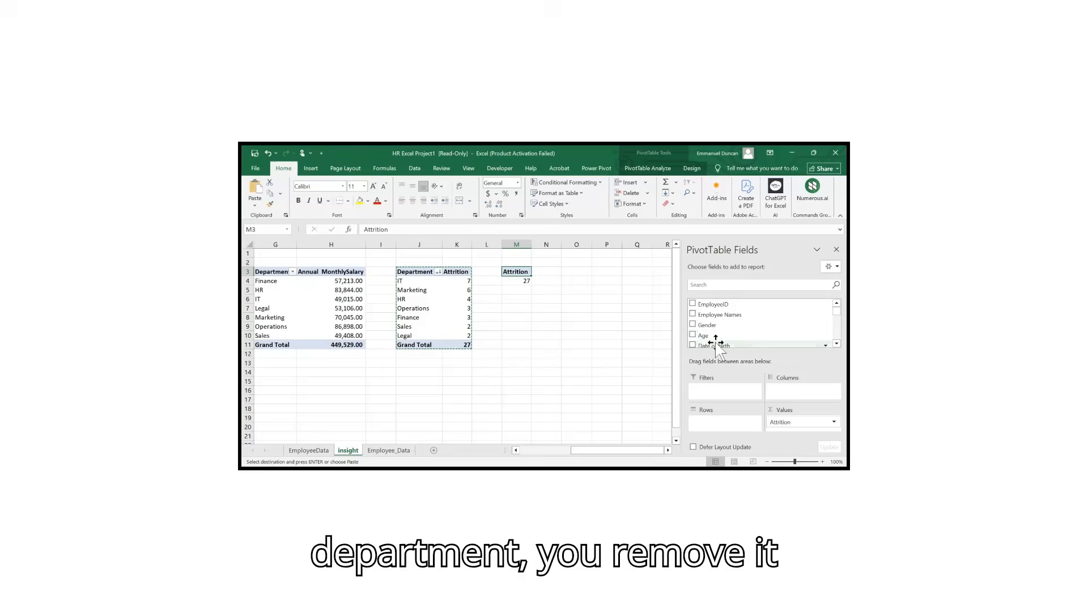
left_click_drag(737, 336, 727, 426)
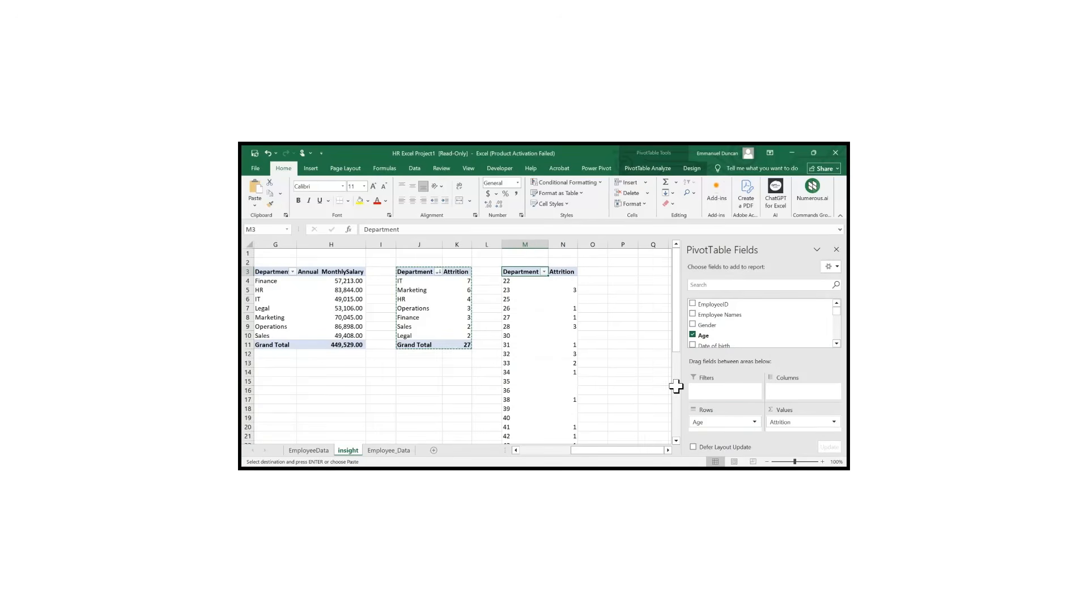
scroll(536, 293, "down", 7)
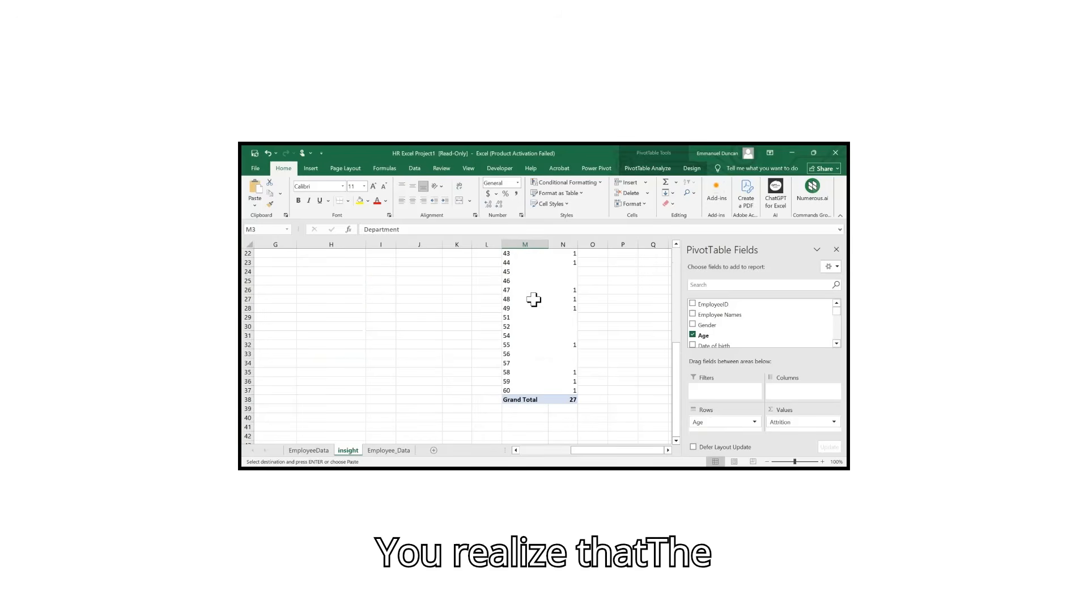
scroll(532, 299, "up", 7)
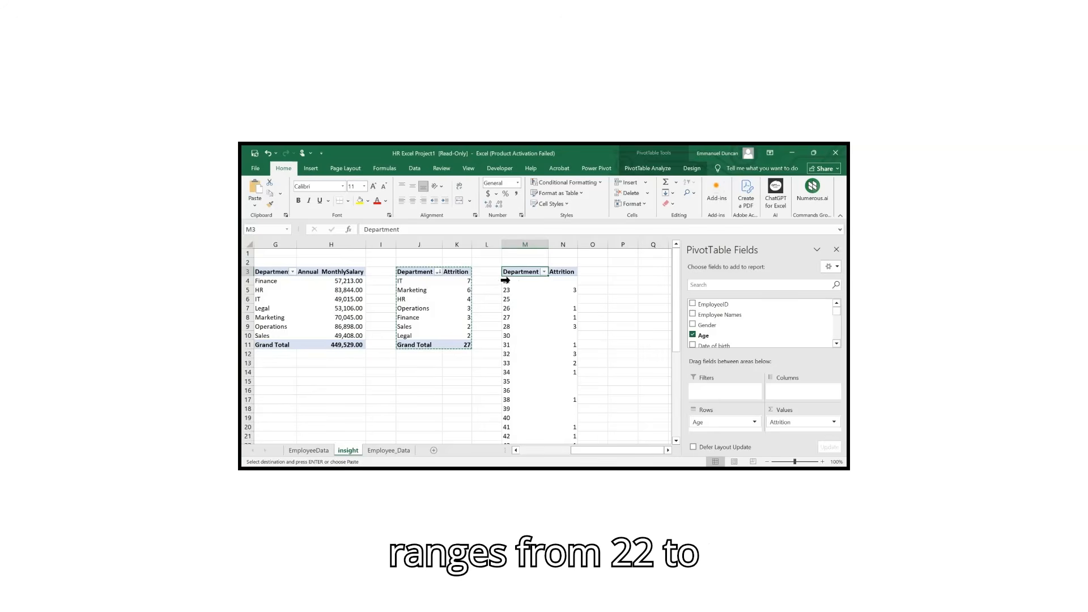
scroll(520, 306, "down", 8)
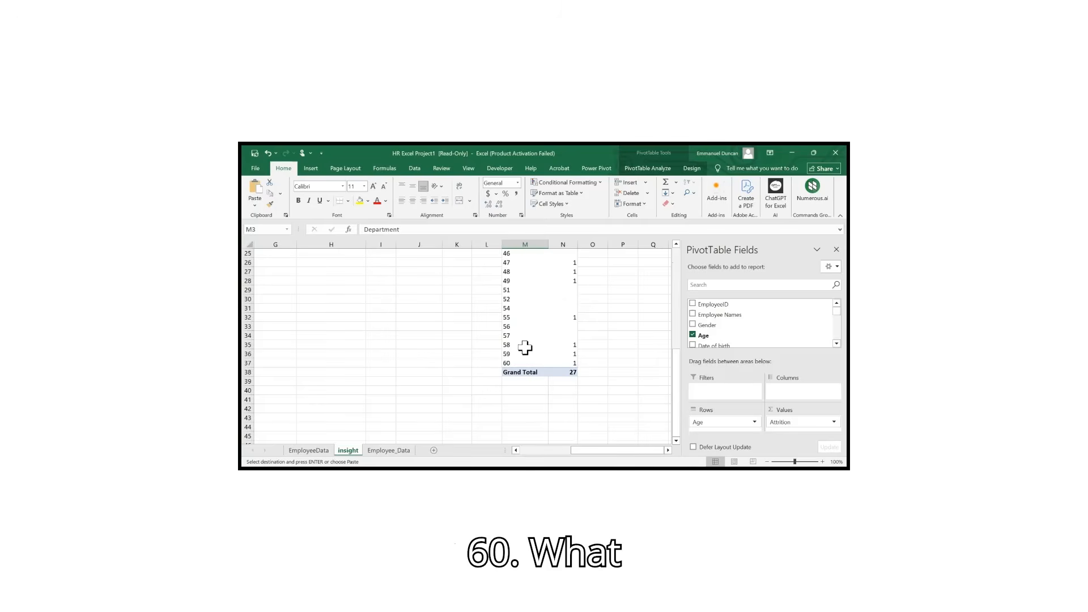
scroll(525, 347, "up", 8)
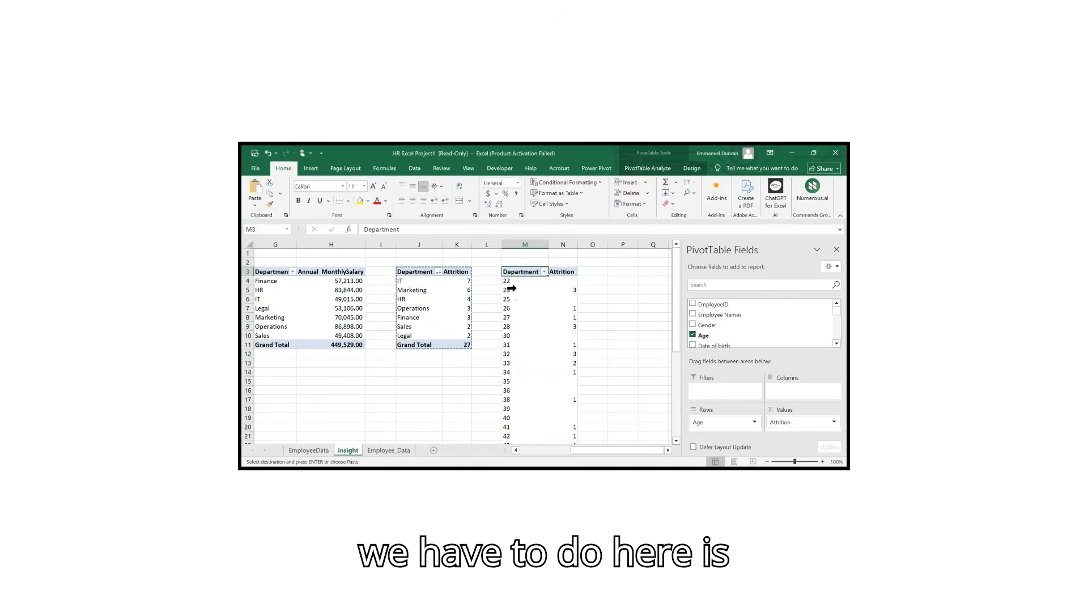
- Group the ages in the pivot table at M3 into five-year ranges starting at 22
left_click(511, 291)
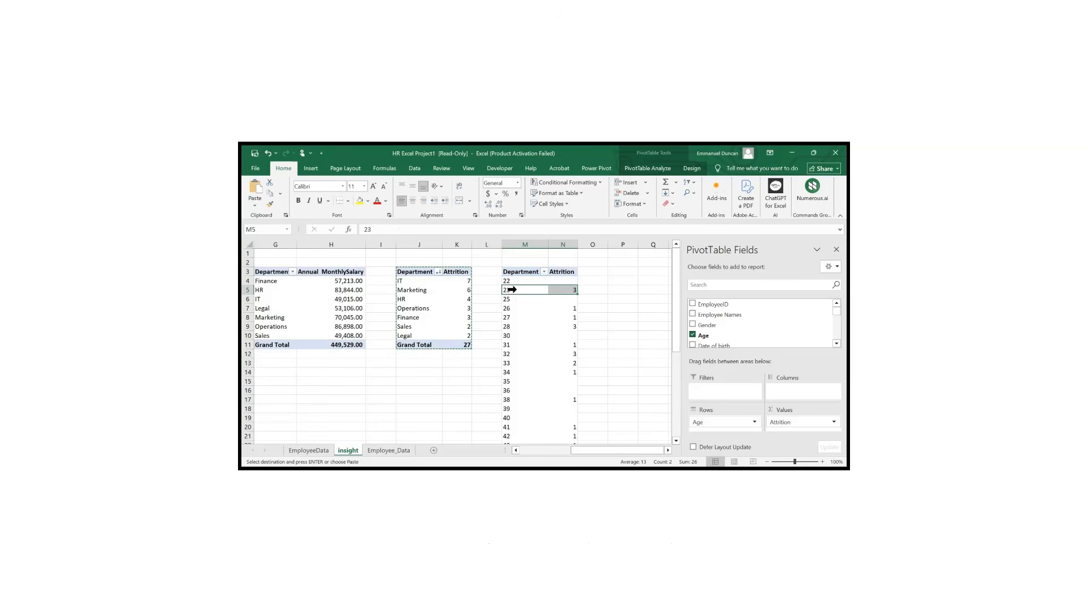
left_click(518, 298)
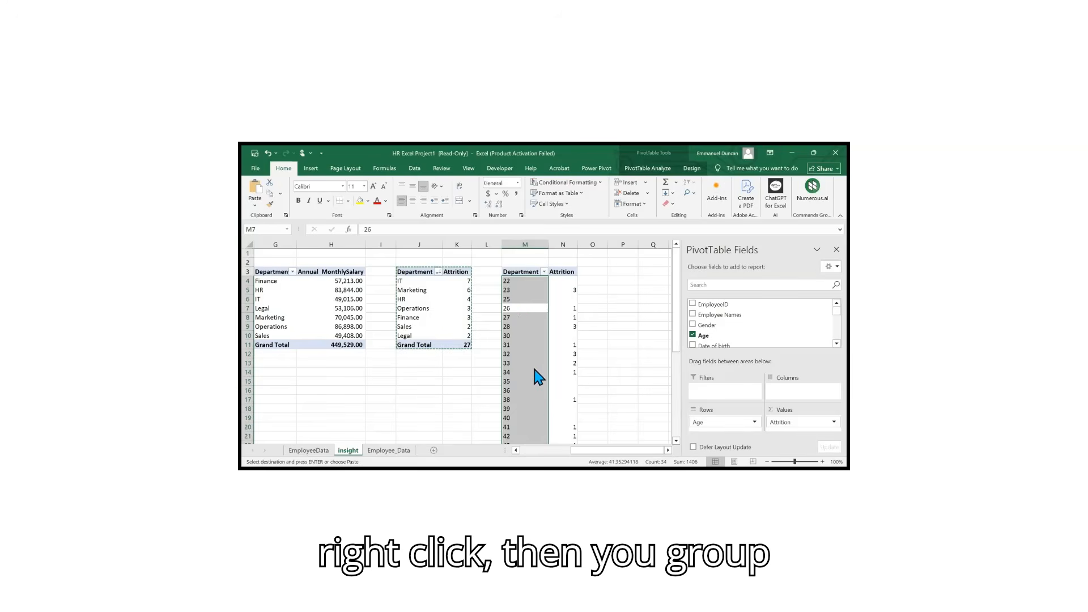
key("Escape")
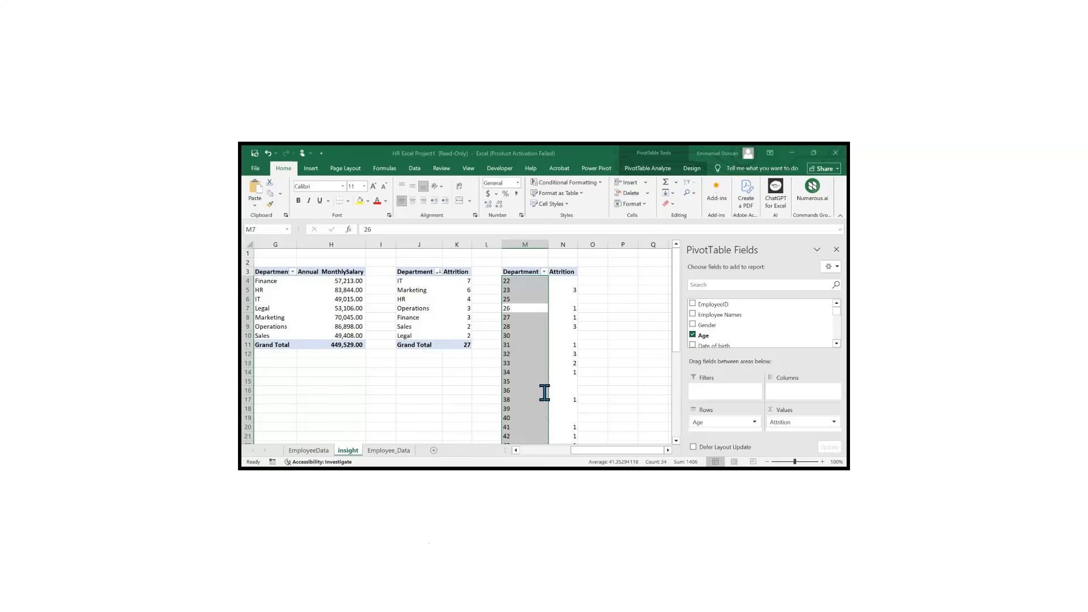
left_click(532, 417)
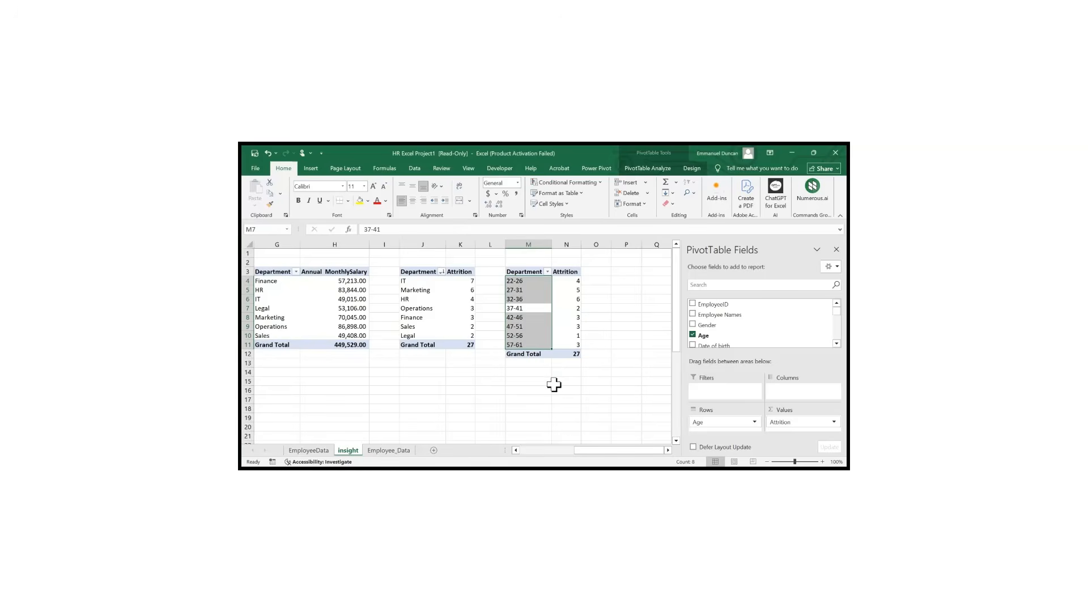
left_click(553, 384)
left_click(561, 310)
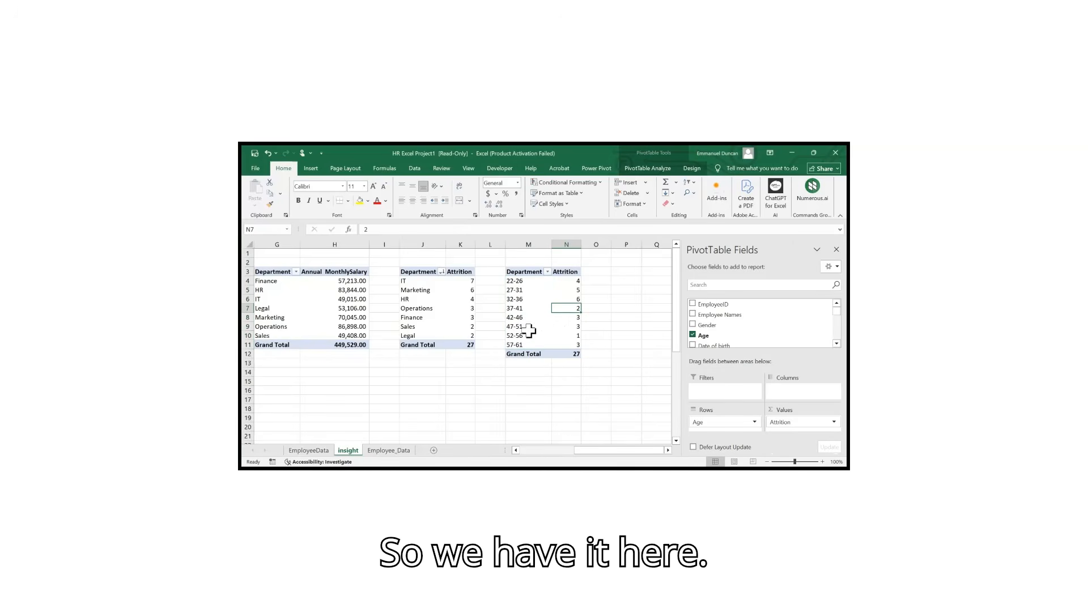
- Rename the "Department" header in M3 to "Age"
left_click(528, 270)
left_click(528, 274)
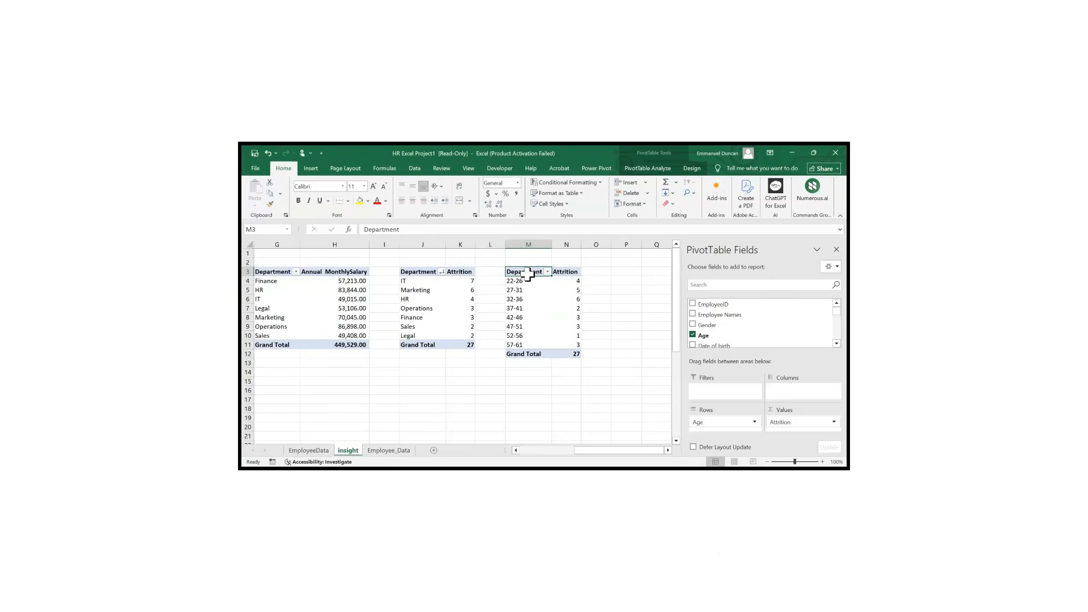
type("a")
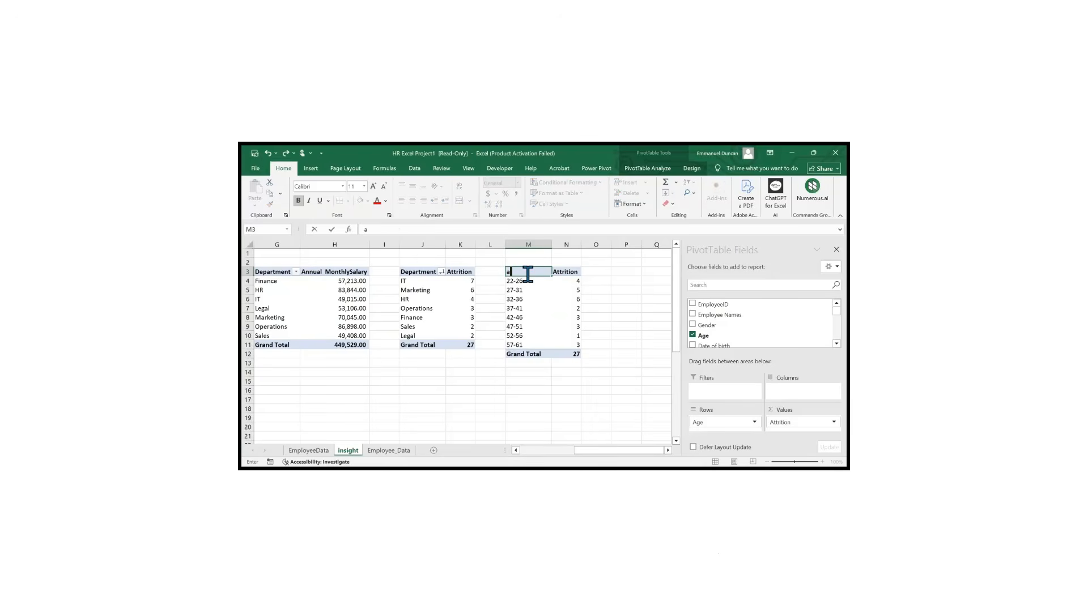
type("gege")
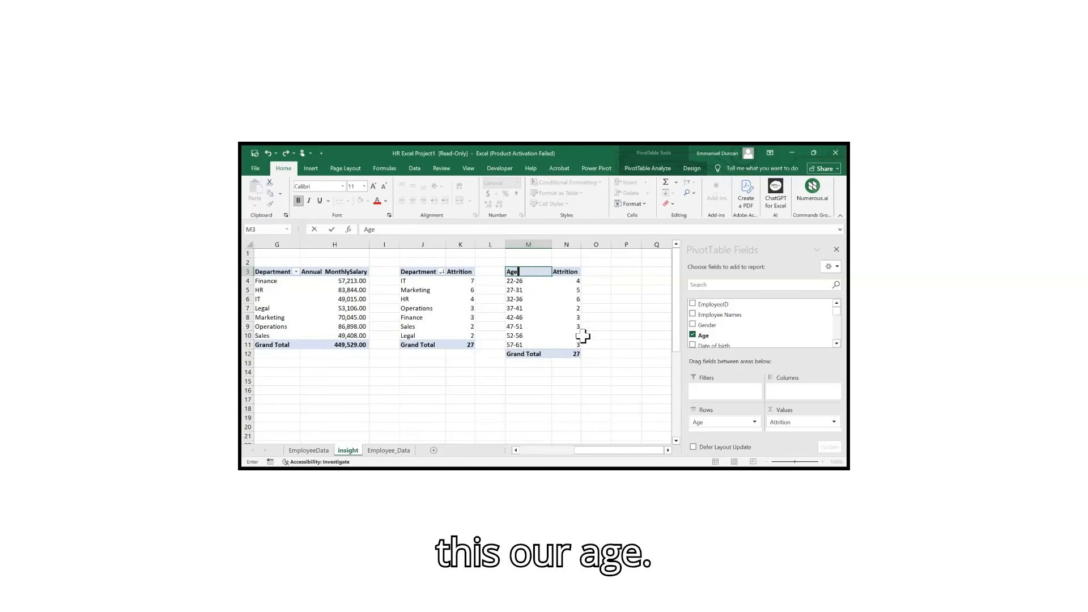
left_click(597, 327)
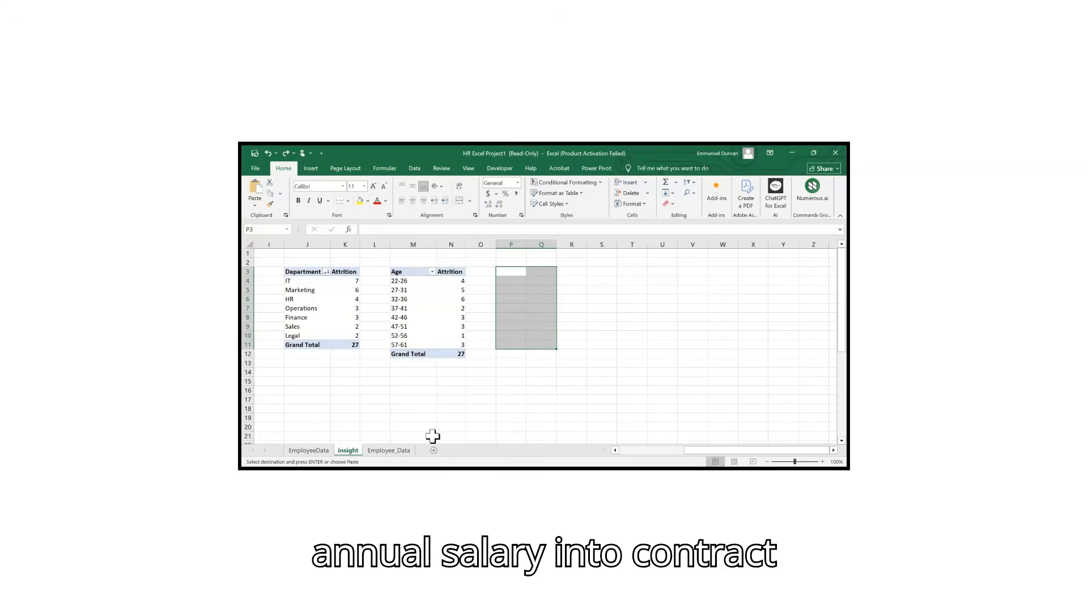
- Check the EmploymentType column in the Employee_Data sheet and return to the salary-by-department table on the insight sheet
left_click(398, 452)
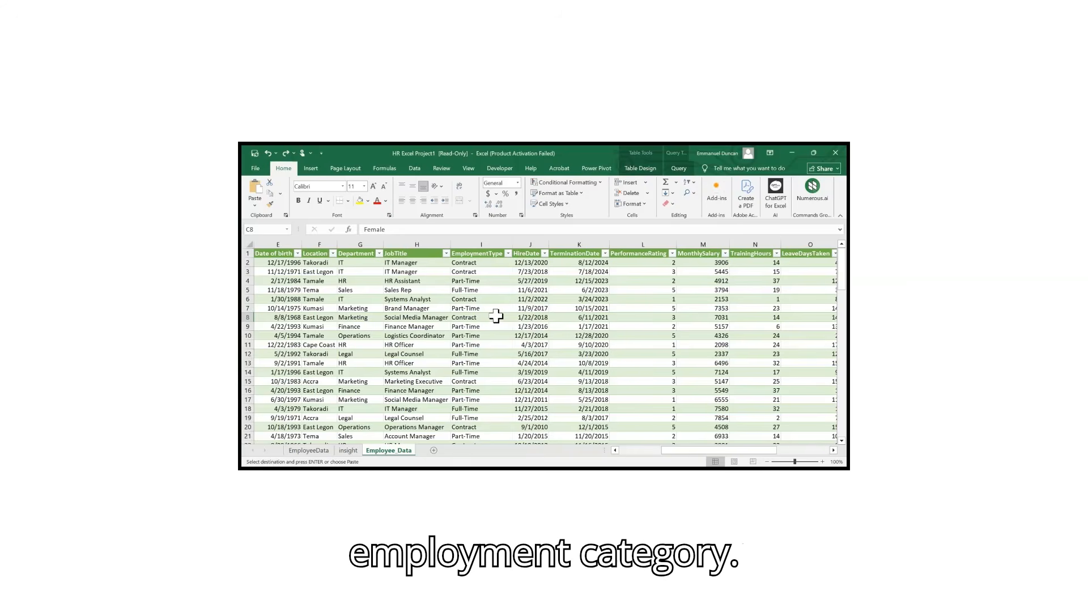
left_click(352, 451)
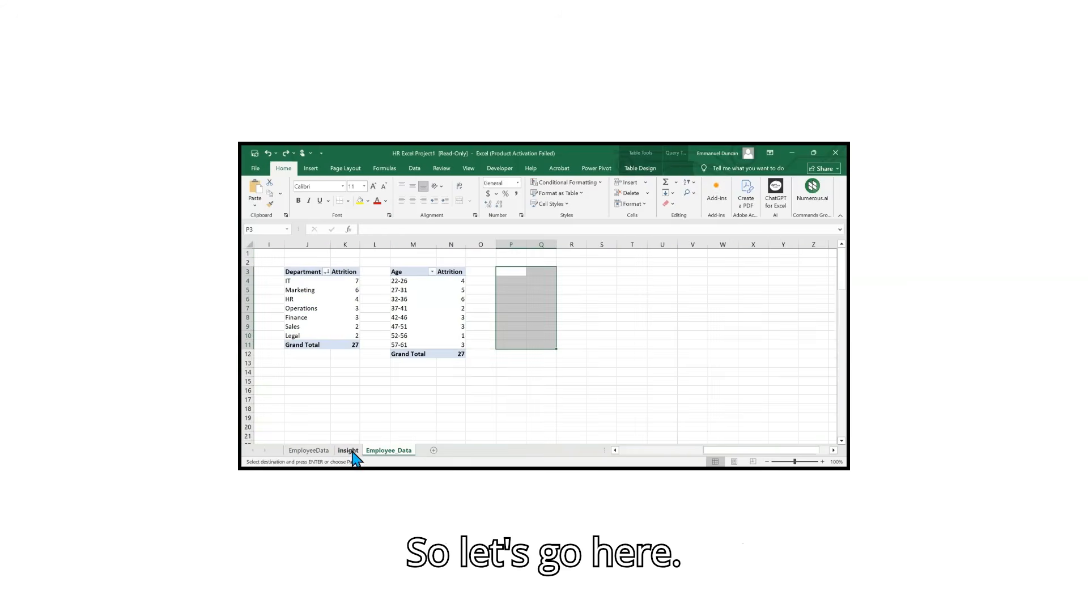
left_click(351, 355)
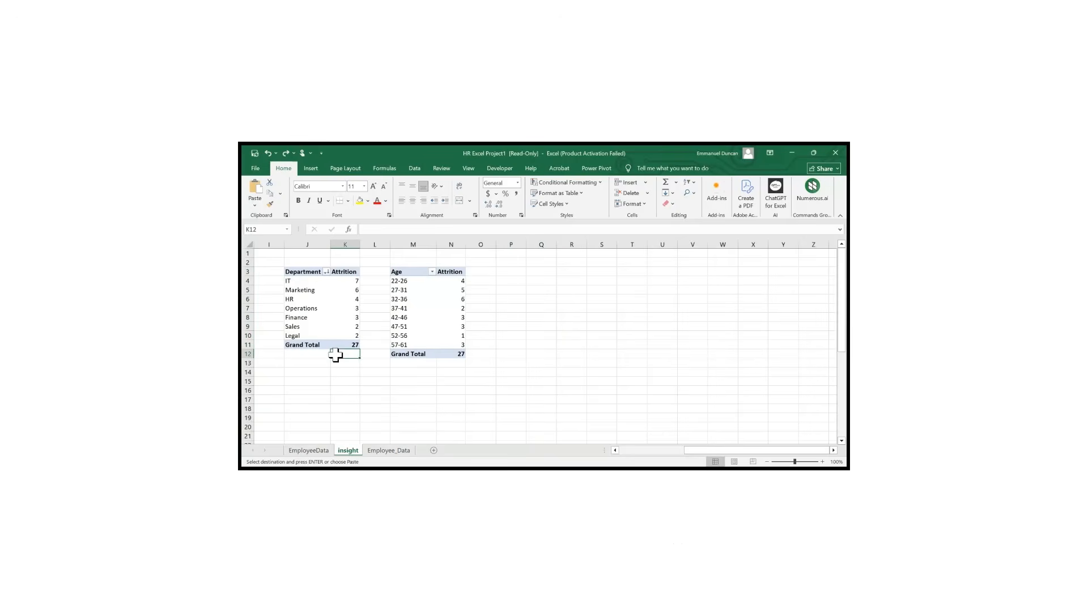
key("Left")
key("Left")
key("Left")
key("Left")
key("Left")
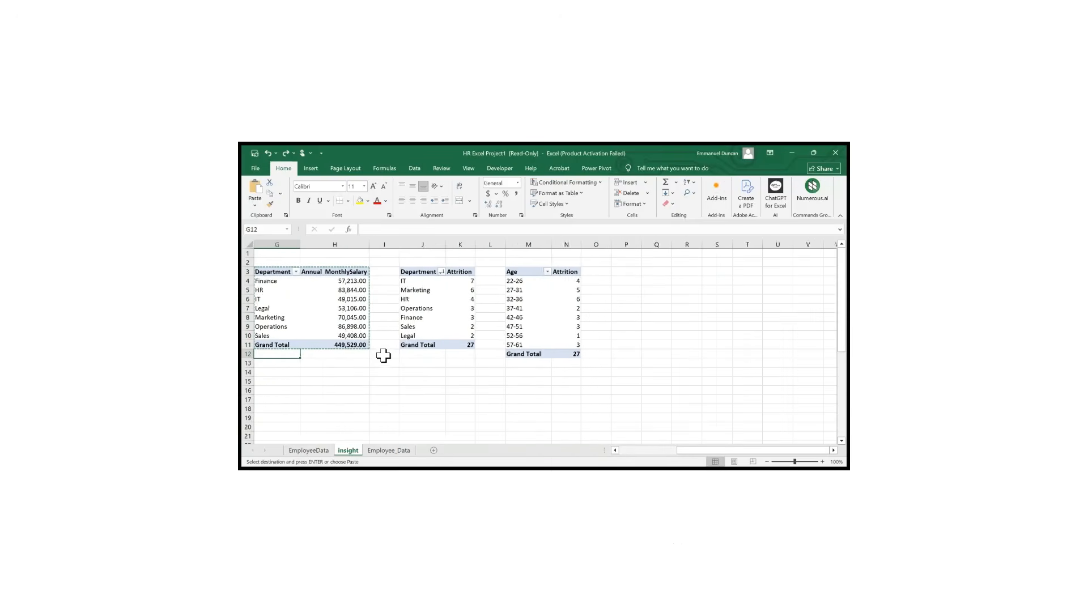
key("Left")
key("Left")
- Duplicate the salary-by-department pivot table from G3:H11 to cell P4
left_click(437, 318)
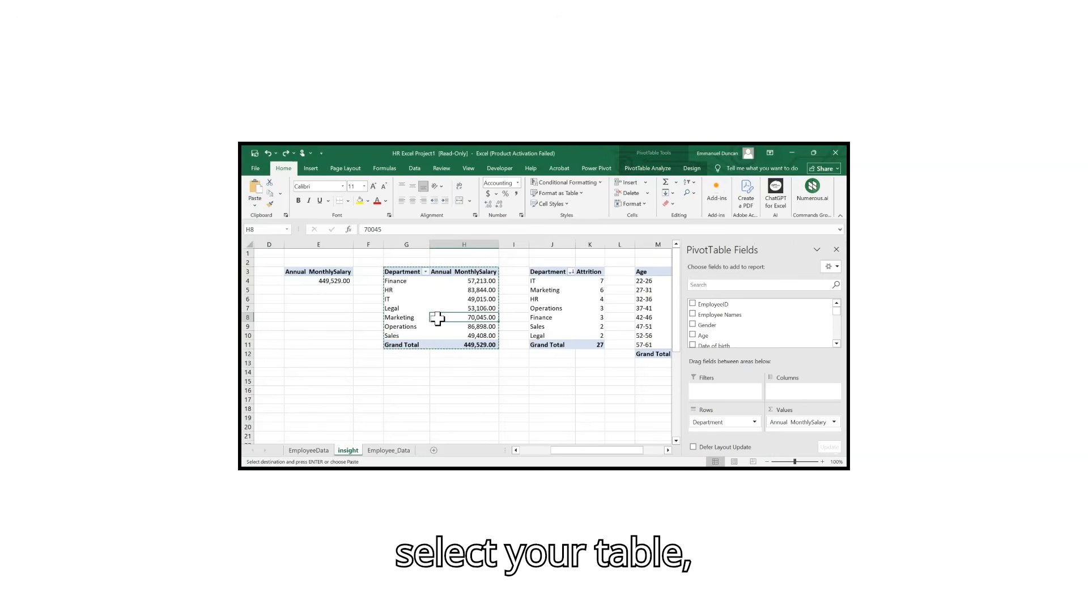
key("ctrl+a")
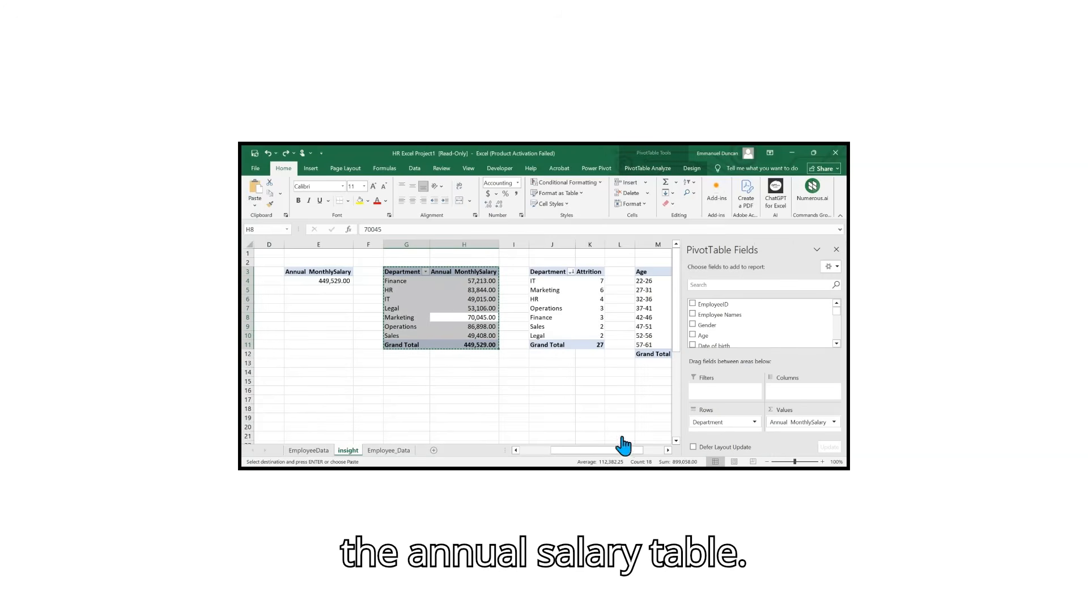
left_click(640, 449)
left_click(640, 338)
left_click(642, 336)
key("Right")
key("Right")
left_click(649, 339)
left_click(655, 281)
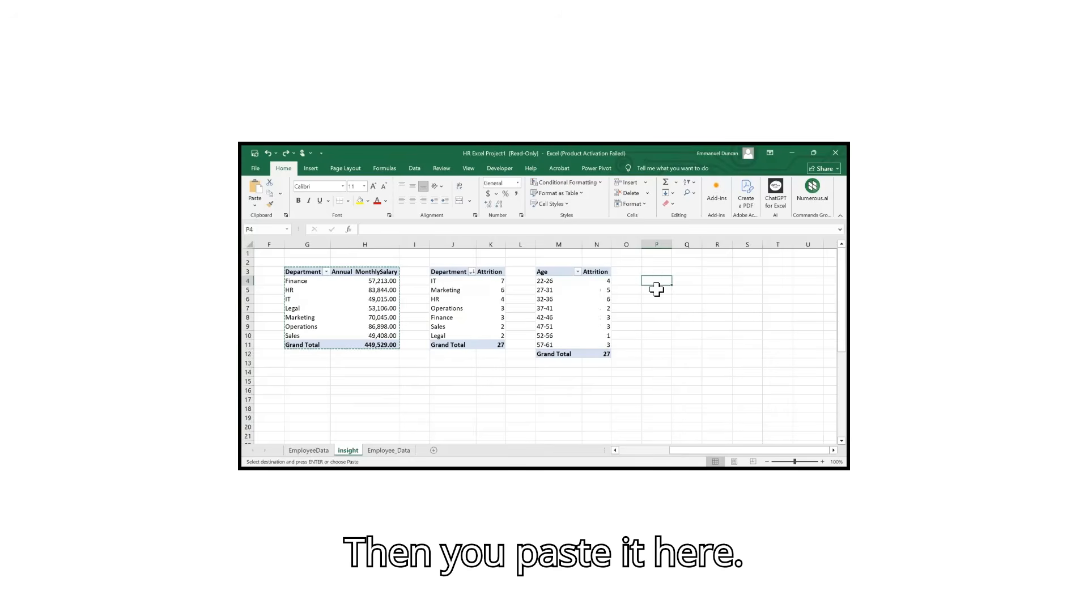
key("ctrl+v")
- Fit column Q's width to its contents and select the row labels of the copied salary pivot table
left_click(628, 385)
key("Right")
key("Right")
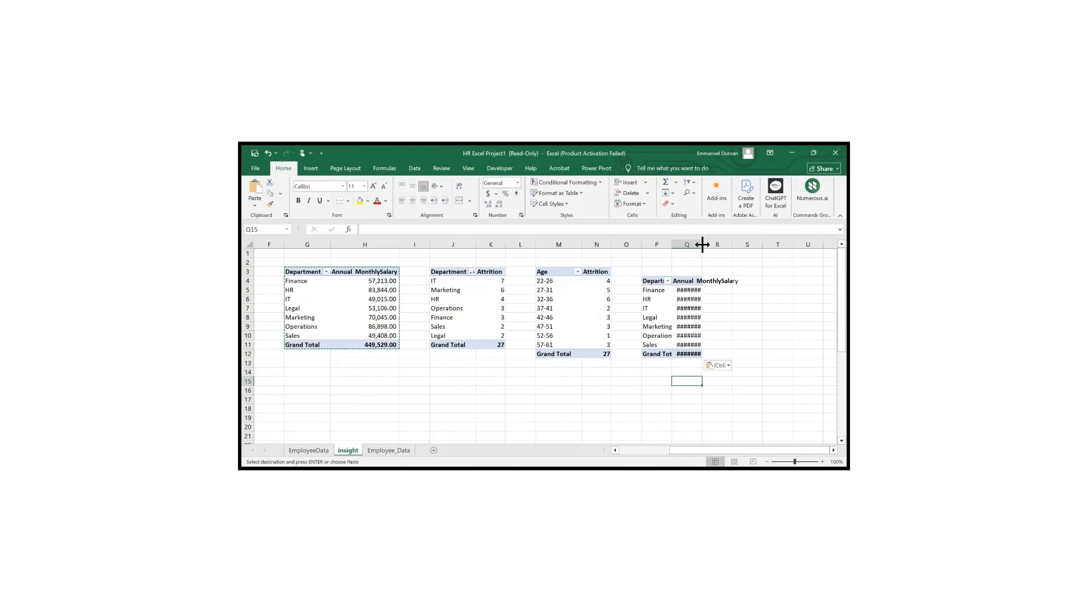
double_click(702, 244)
left_click(699, 317)
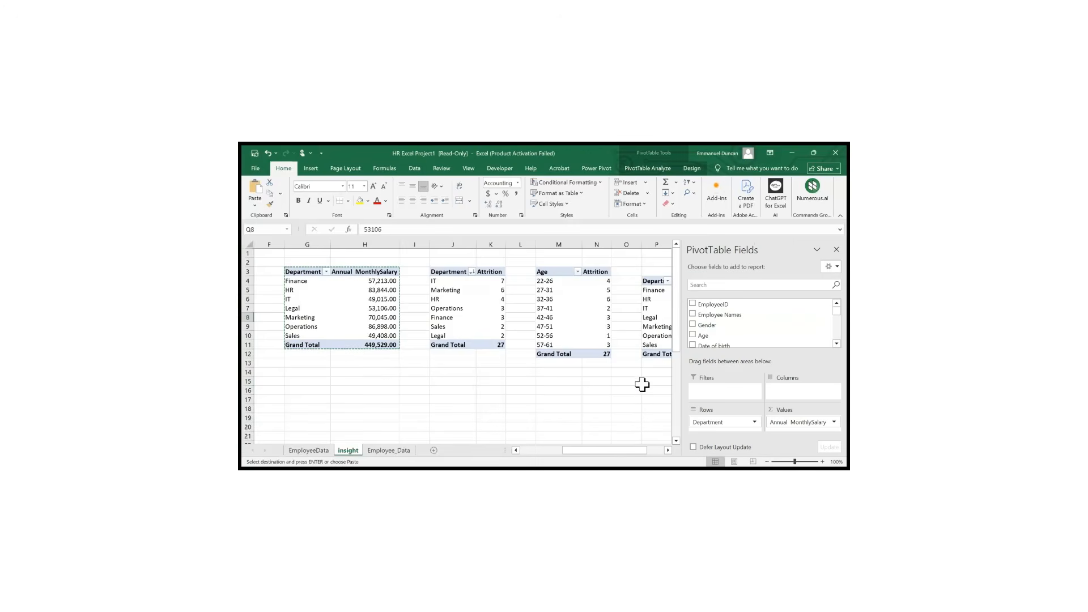
key("Right")
left_click(524, 314)
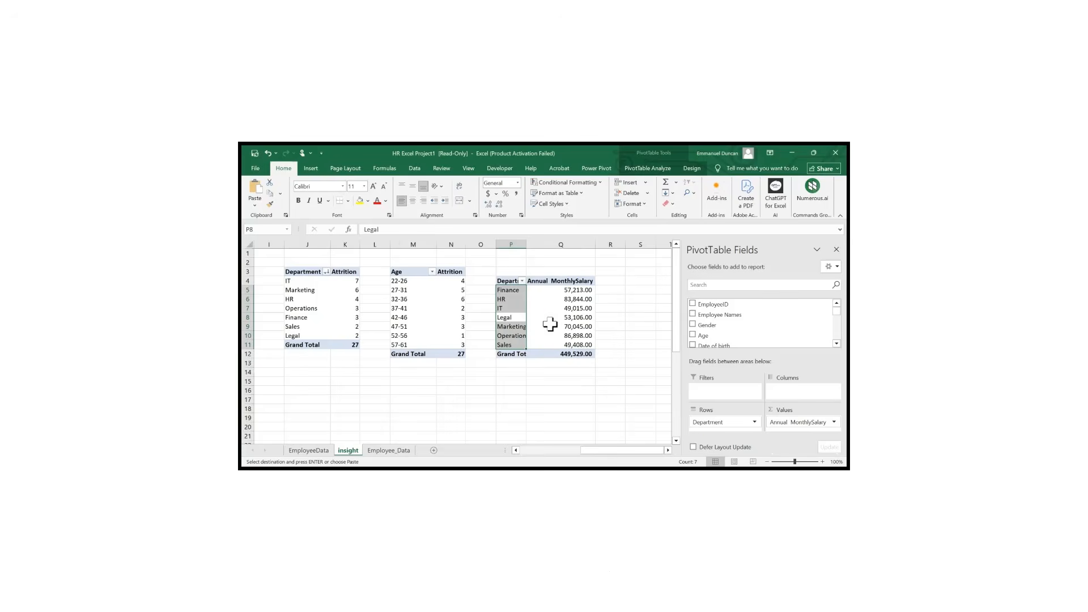
- Replace Department with EmploymentType as the rows of the salary pivot table at P4
left_click_drag(705, 422, 592, 365)
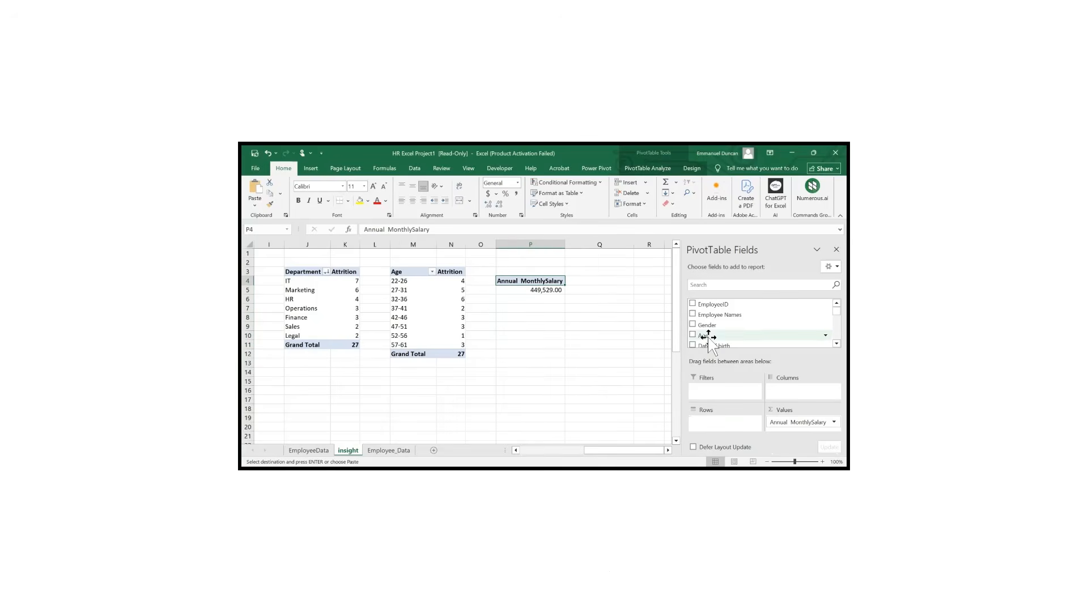
scroll(720, 328, "down", 3)
scroll(724, 332, "down", 3)
scroll(731, 332, "down", 2)
scroll(736, 334, "up", 3)
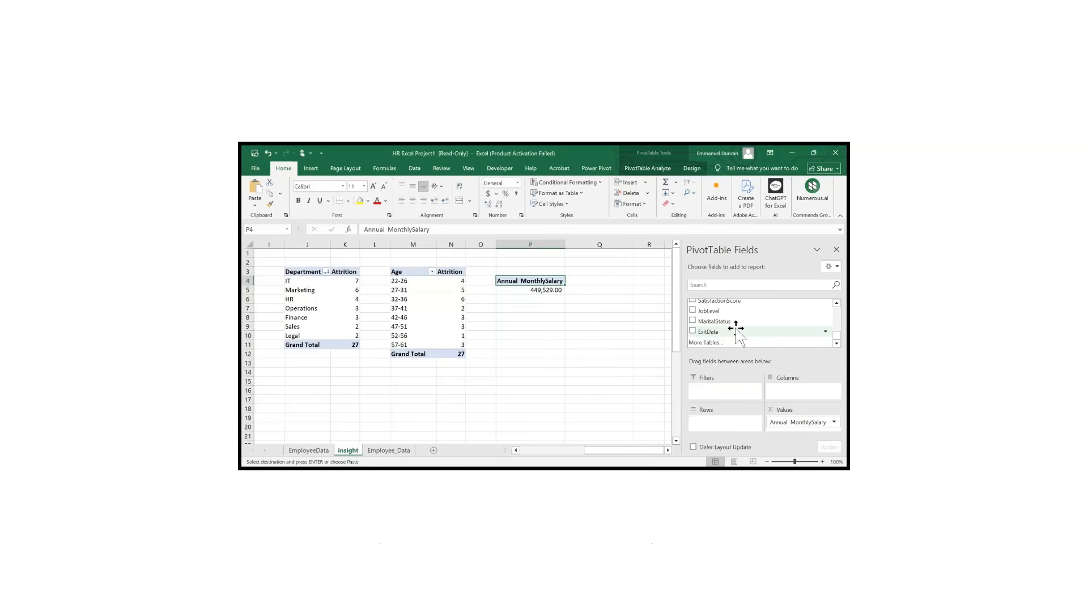
scroll(735, 334, "up", 5)
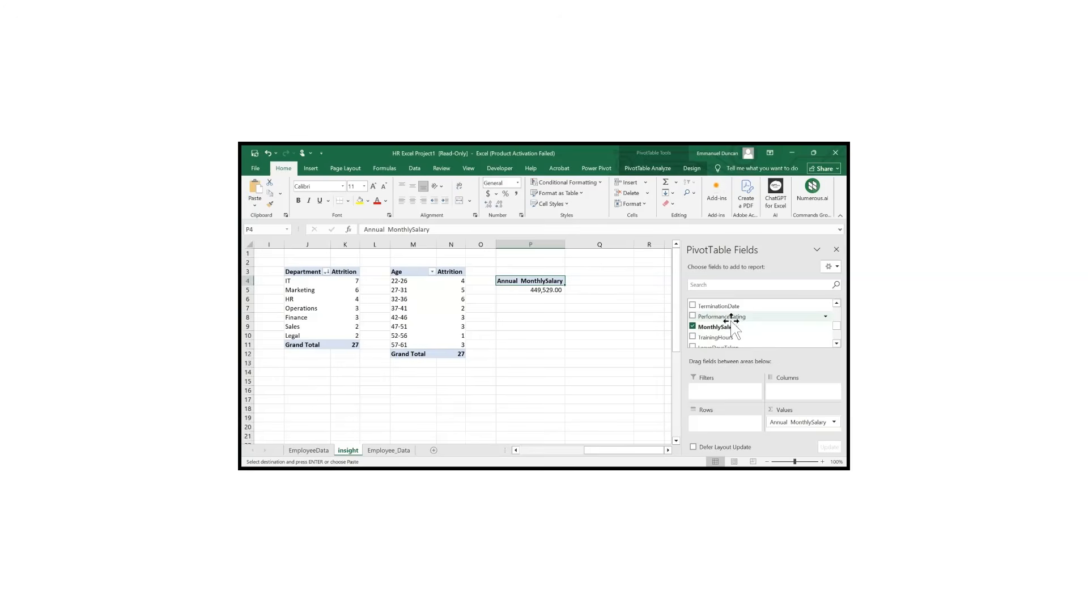
left_click_drag(732, 334, 729, 423)
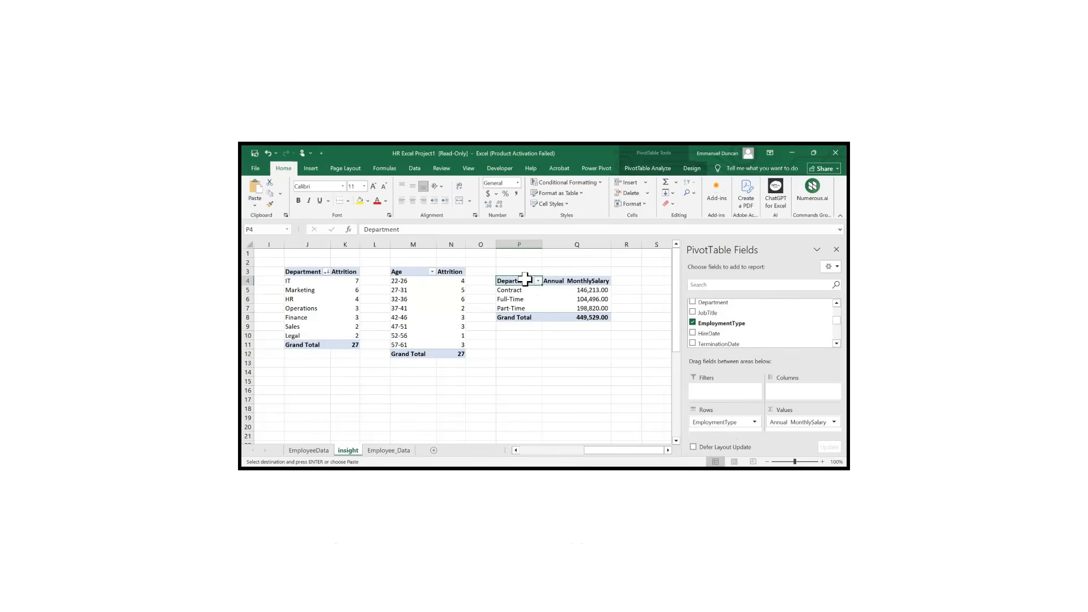
- Rename the "Department" header in P4 to "Employement Type"
type("Employement")
type("Type")
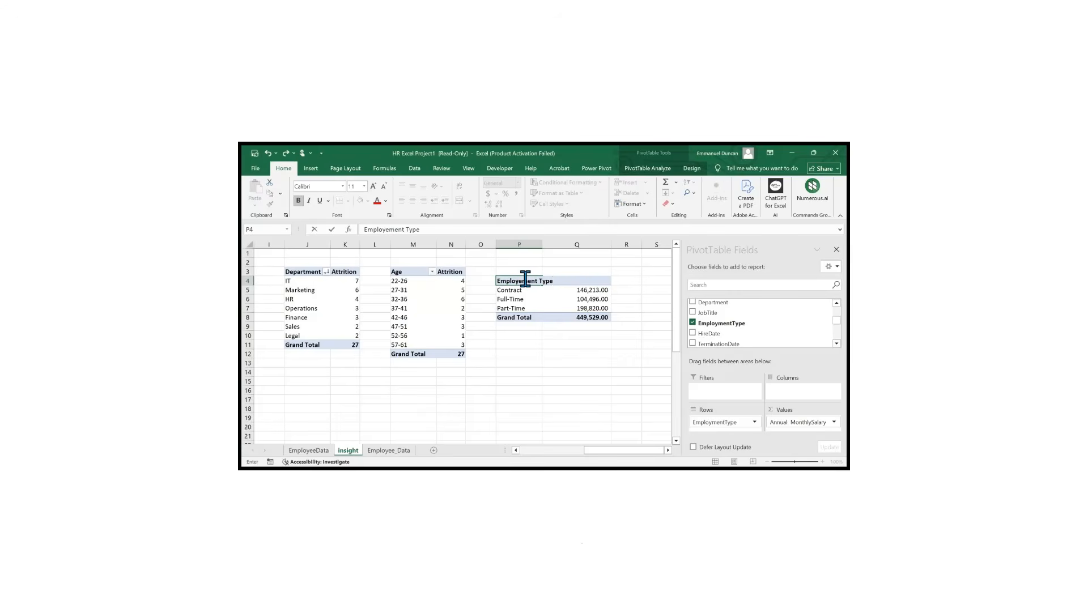
key("Return")
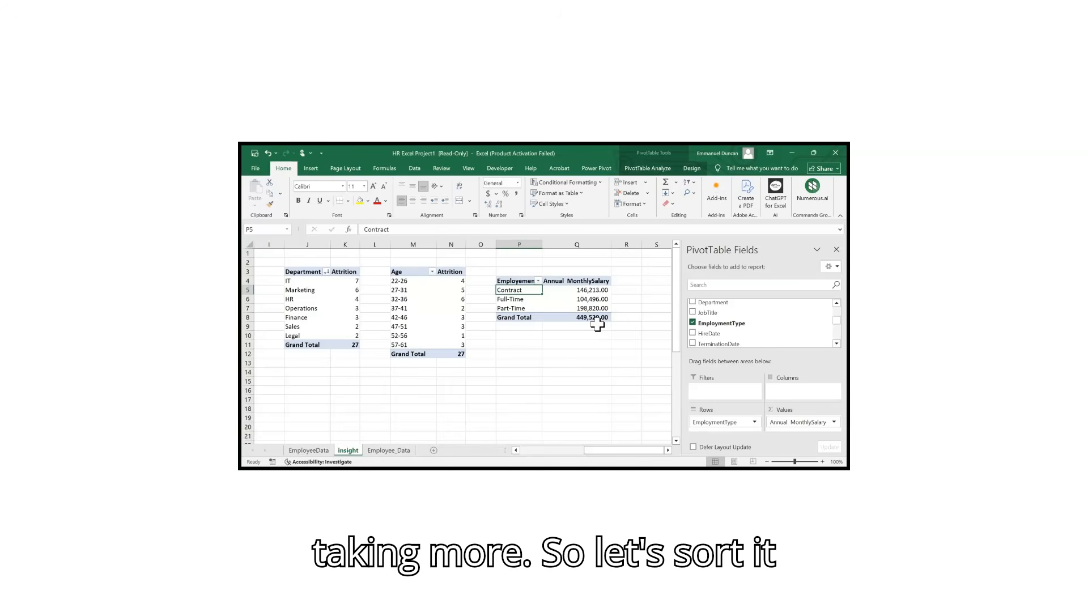
- Sort the salary-by-employment-type pivot table by annual salary from largest to smallest and select its Contract label
left_click(595, 291)
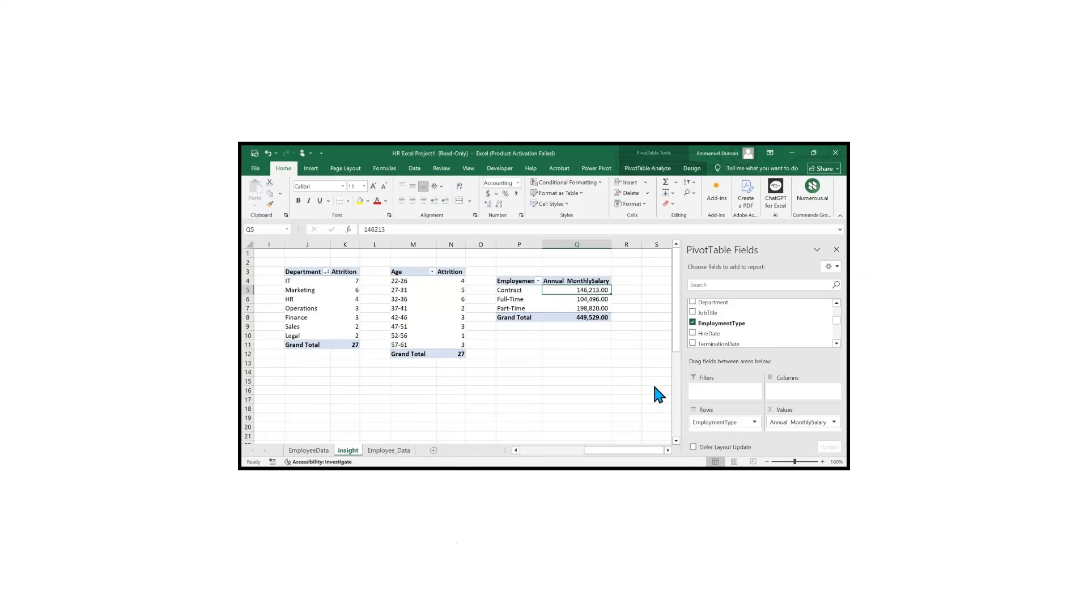
left_click(739, 382)
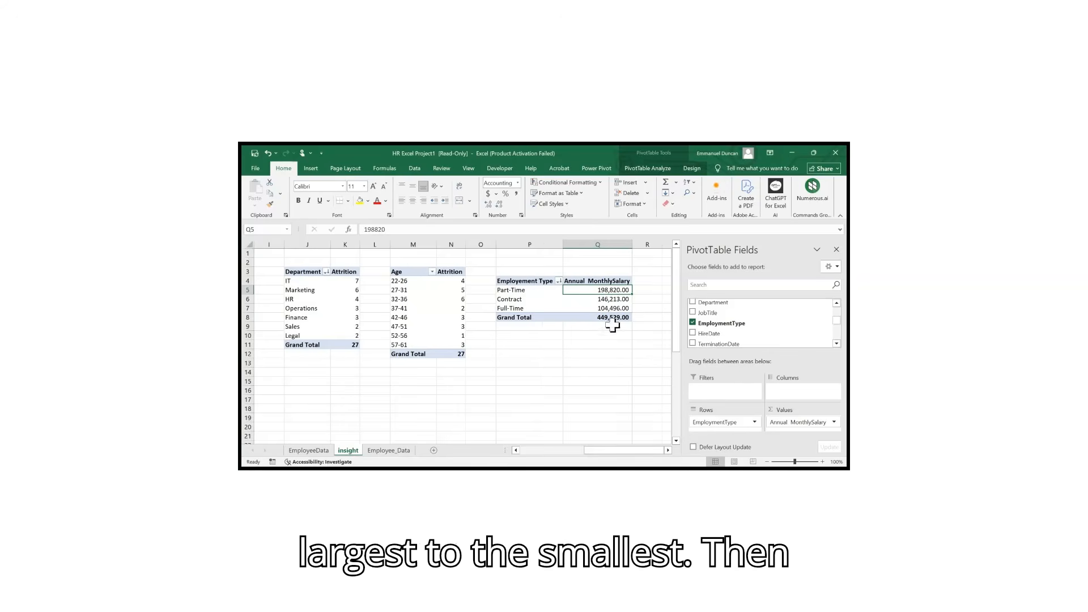
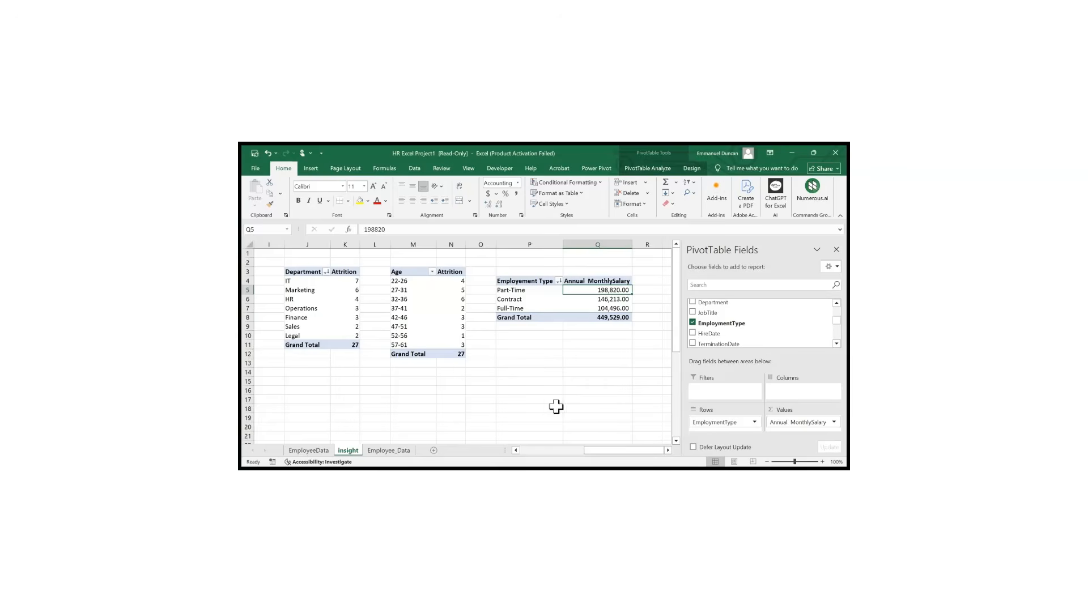
left_click(535, 353)
left_click(527, 300)
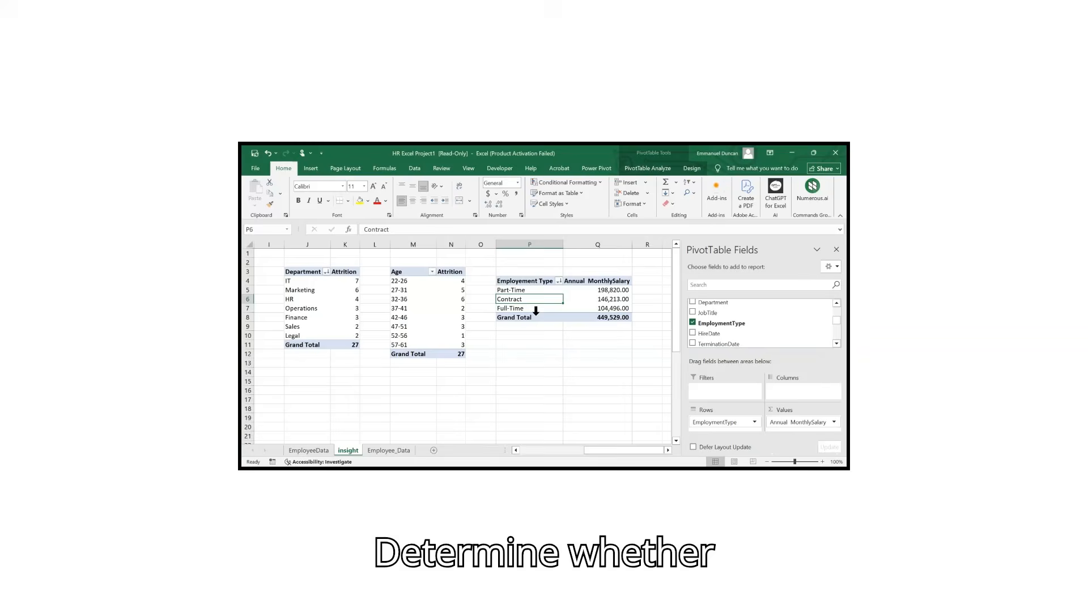
- Copy the salary-by-employment-type pivot table at P4 and paste the copy at P13
left_click(536, 310)
key("ctrl+c")
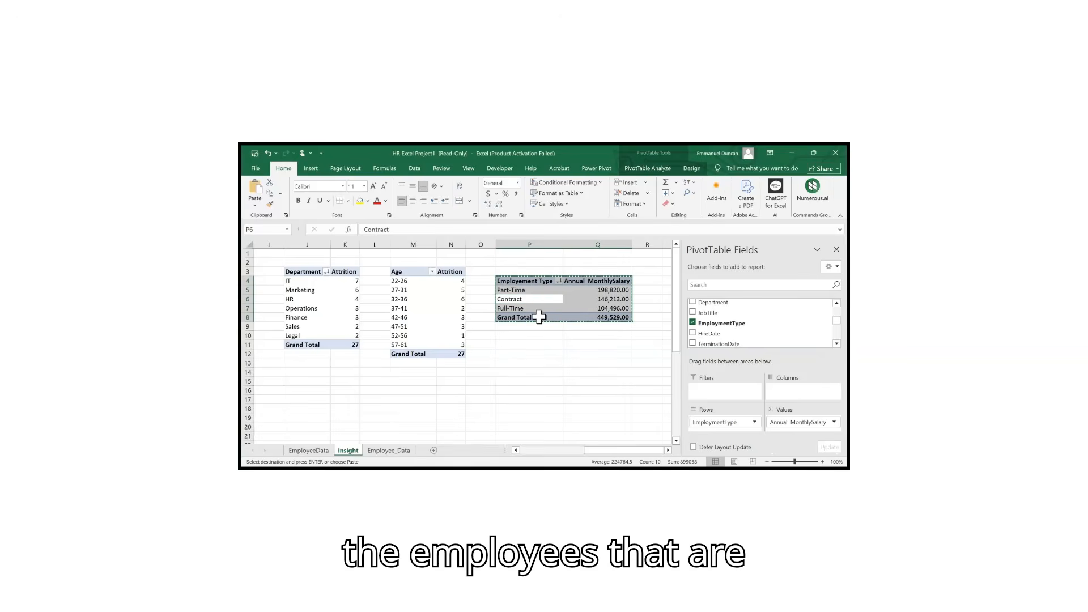
left_click(520, 365)
key("ctrl+v")
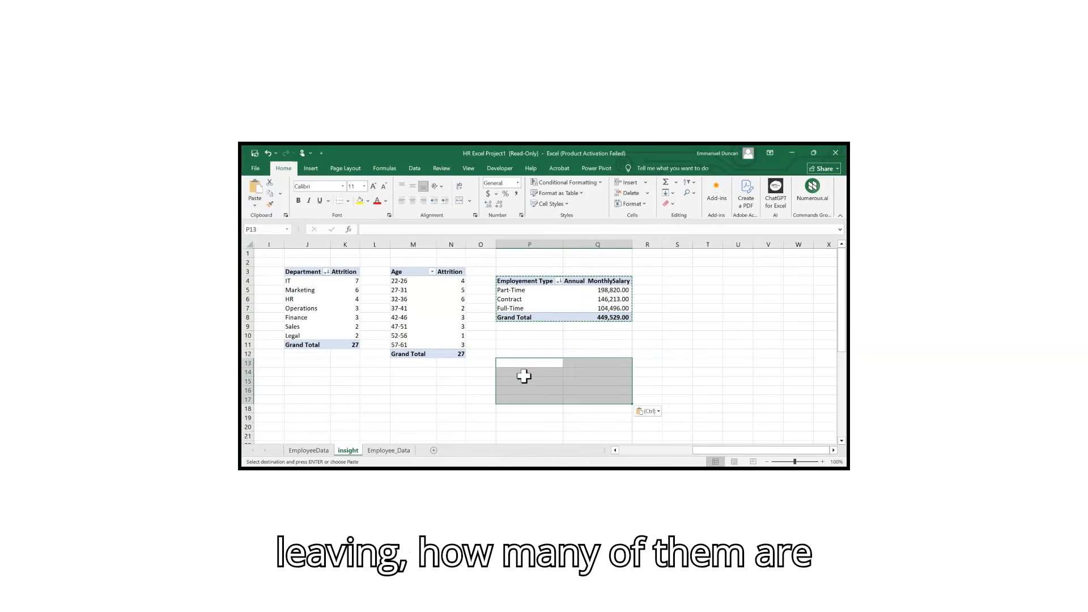
scroll(731, 321, "down", 3)
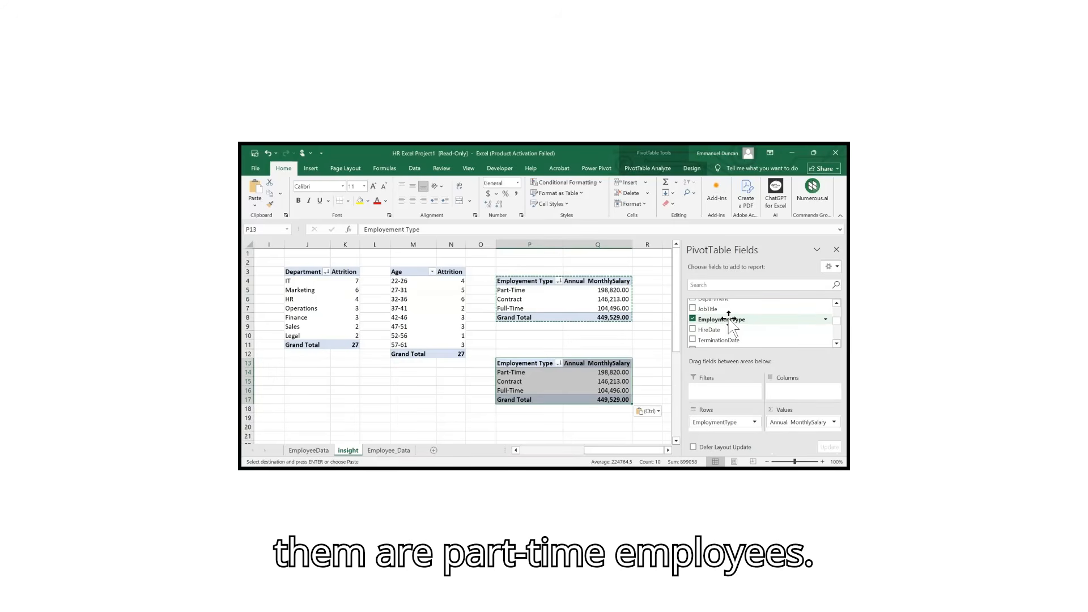
left_click(693, 318)
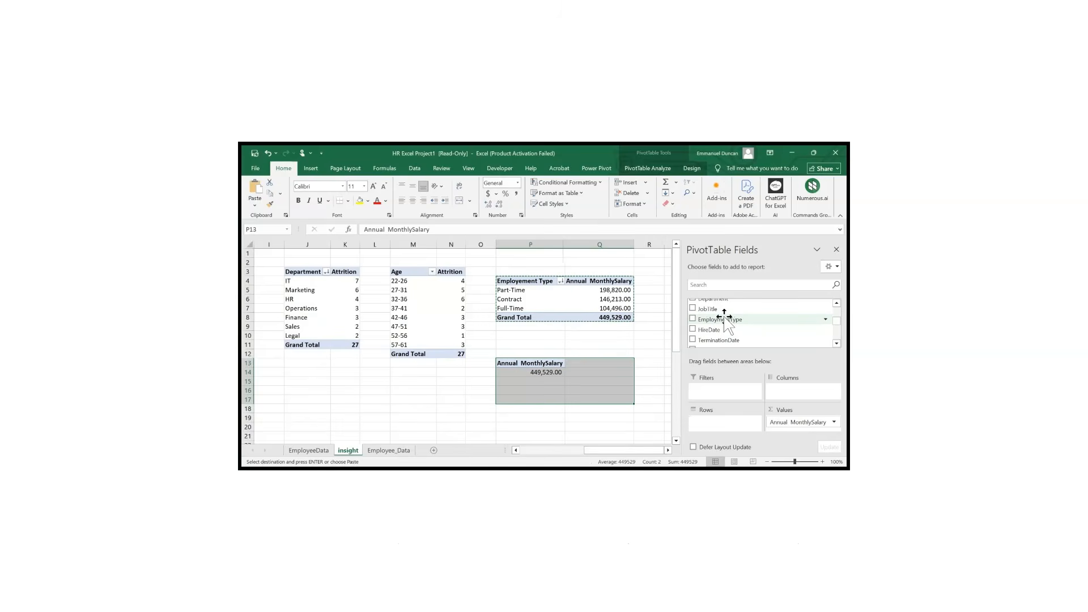
left_click(696, 320)
left_click(693, 319)
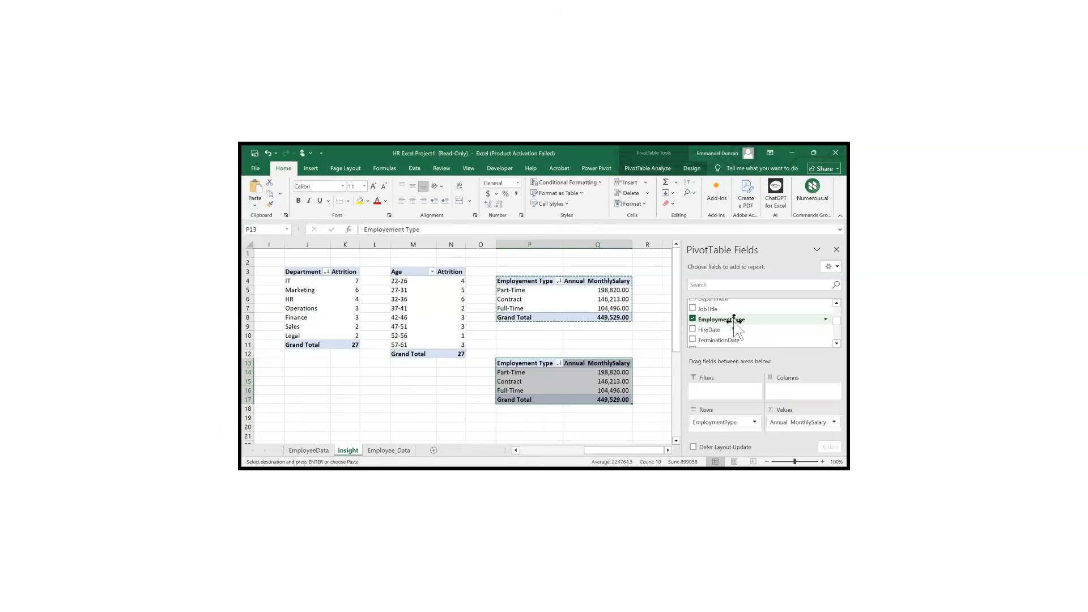
- Replace Annual MonthlySalary with a count of ExitDate as the values of the pivot table at P13
left_click_drag(792, 420, 730, 345)
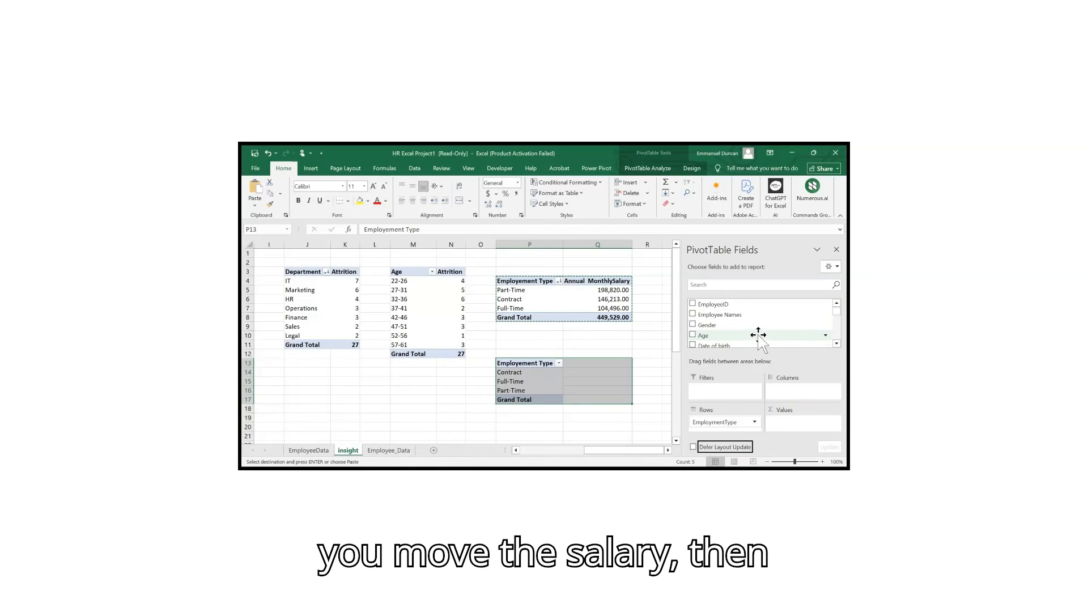
scroll(760, 339, "down", 5)
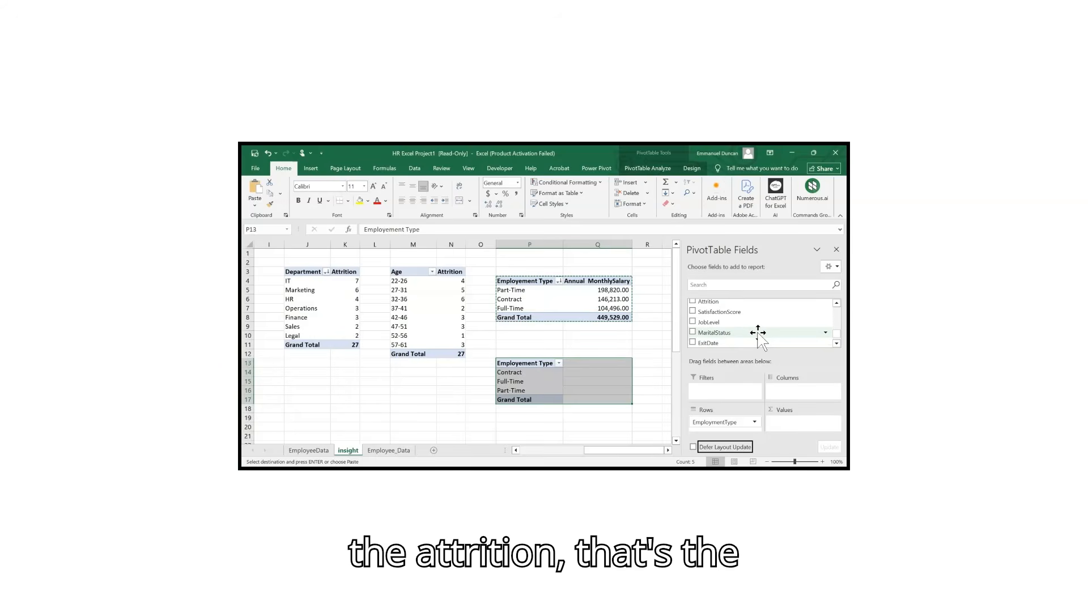
scroll(759, 339, "down", 1)
left_click_drag(731, 332, 800, 420)
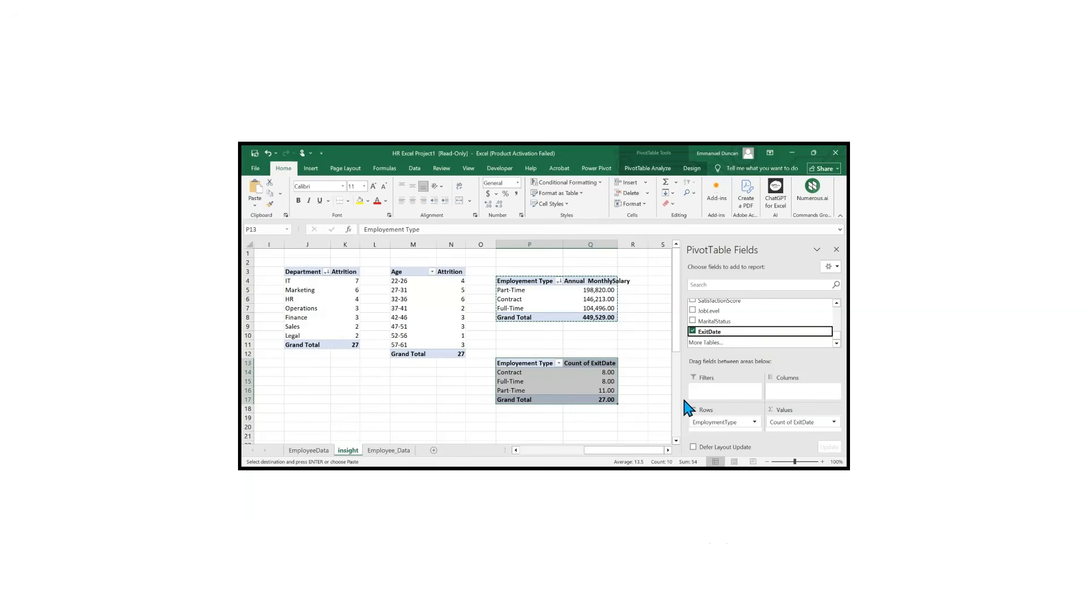
- Remove the decimal places from the ExitDate counts of the employment types in Q14:Q16
left_click(593, 371)
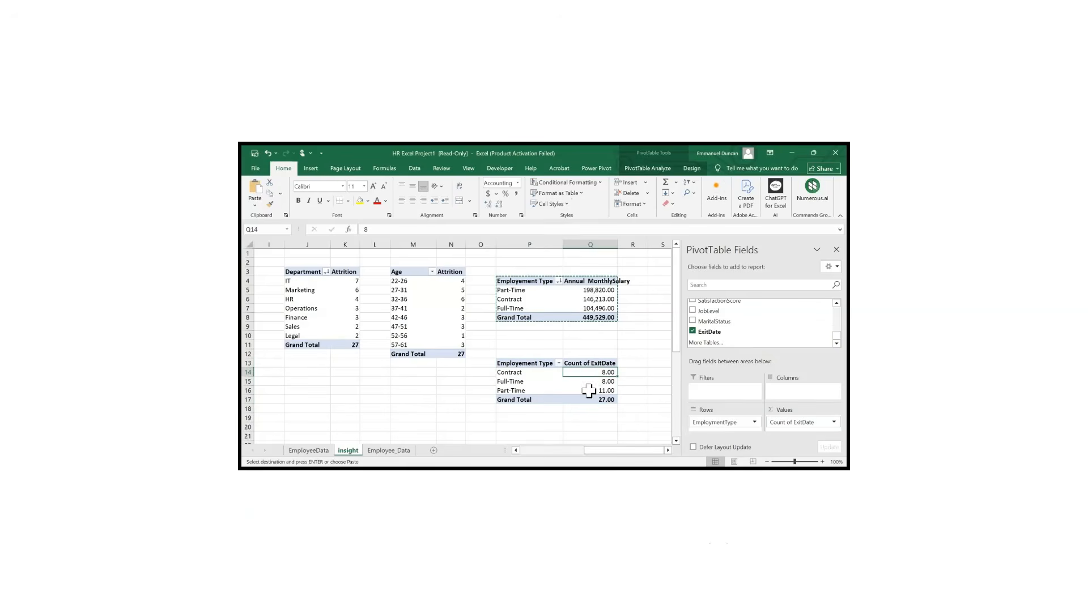
key("ctrl+space")
left_click_drag(594, 375, 592, 387)
left_click(488, 203)
left_click(499, 204)
left_click(498, 204)
left_click(498, 205)
left_click(661, 389)
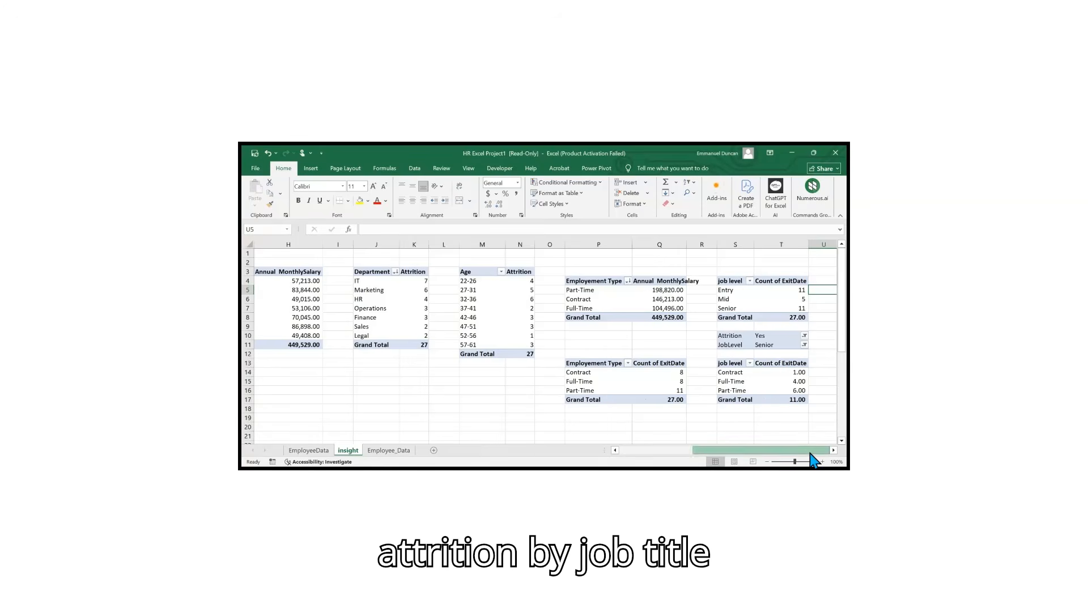
- Copy the attrition-by-job-level pivot table at S4 and paste the copy at V4
left_click(763, 299)
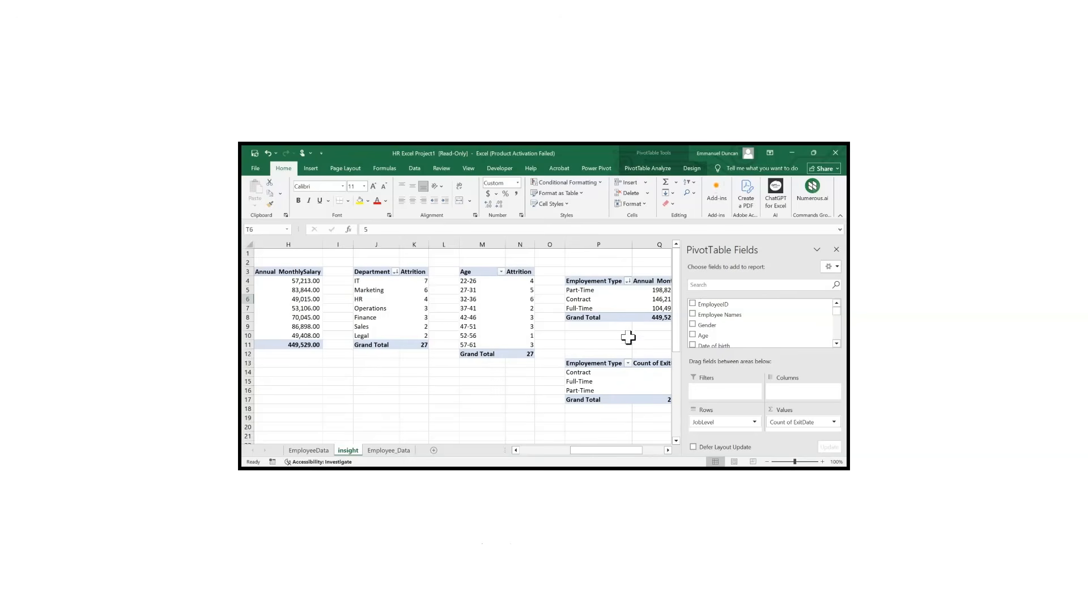
left_click(632, 305)
key("Right")
key("Right")
key("Right")
key("Right")
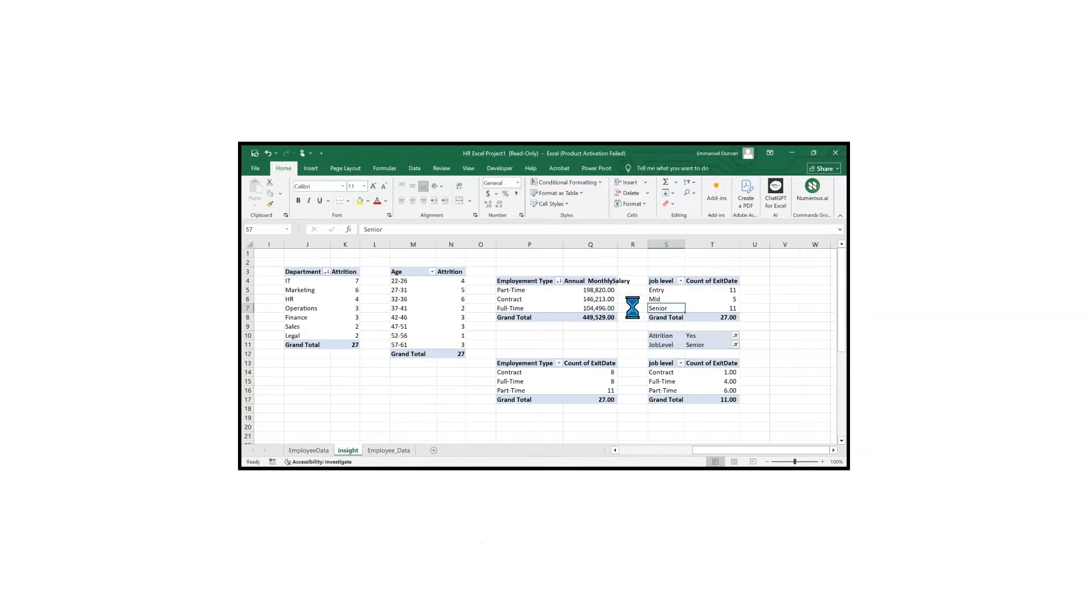
key("Right")
left_click(600, 300)
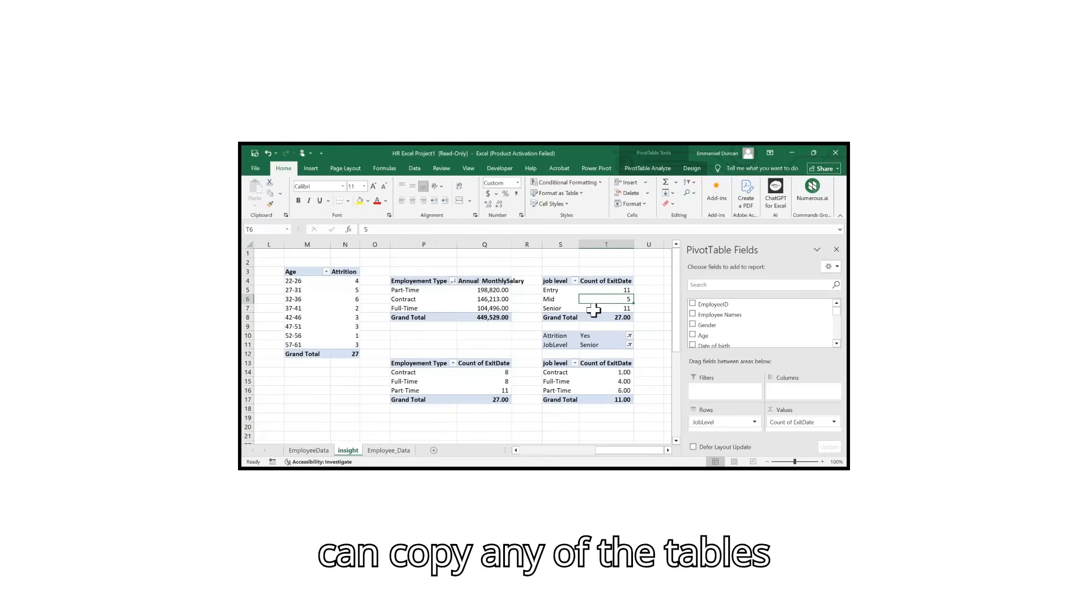
key("ctrl+a")
key("ctrl+c")
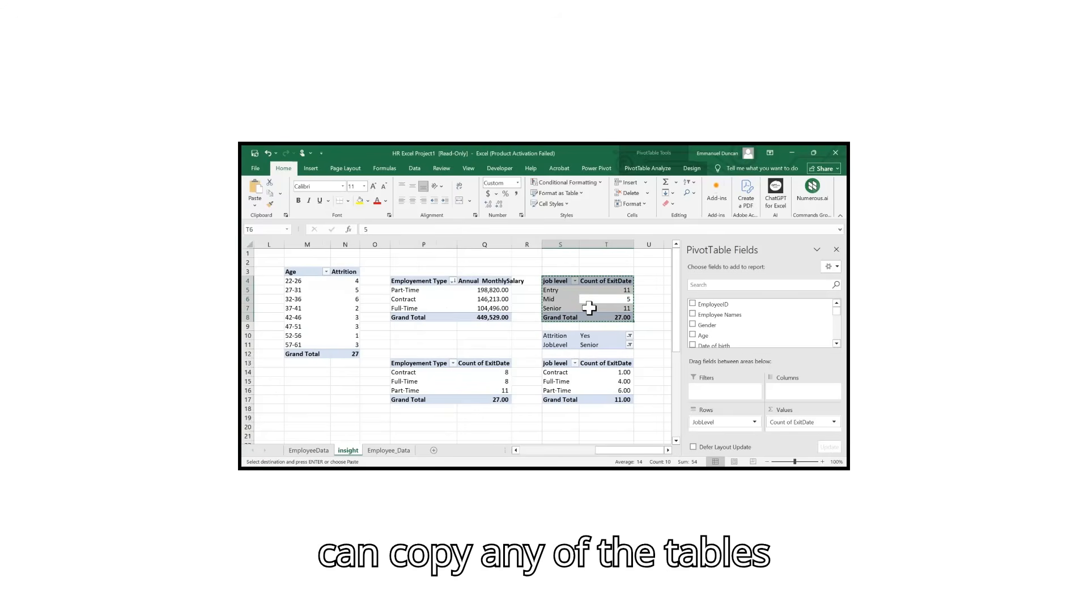
left_click(666, 280)
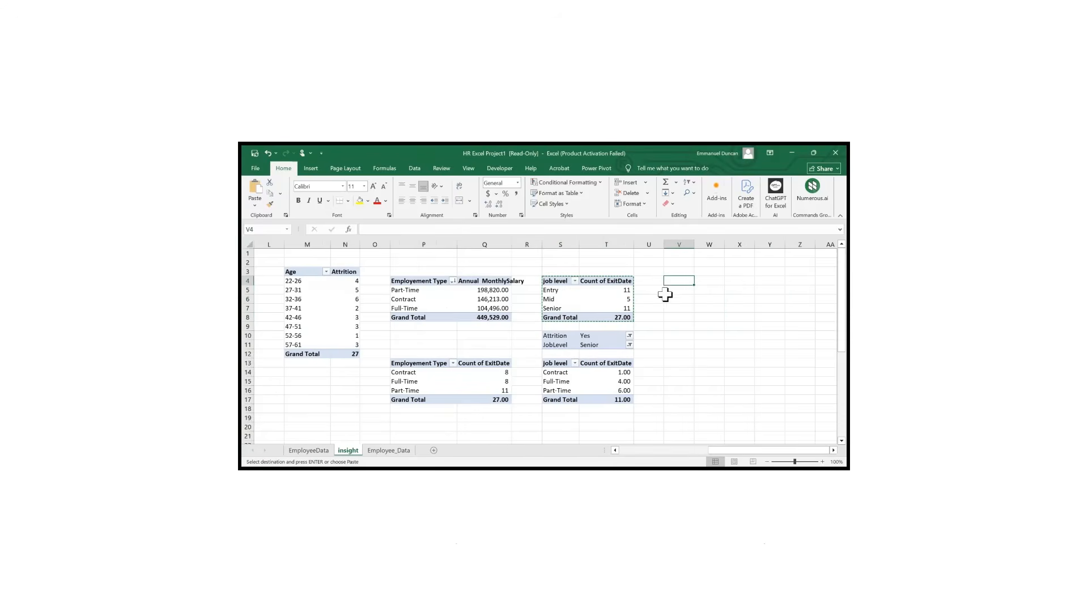
key("ctrl+v")
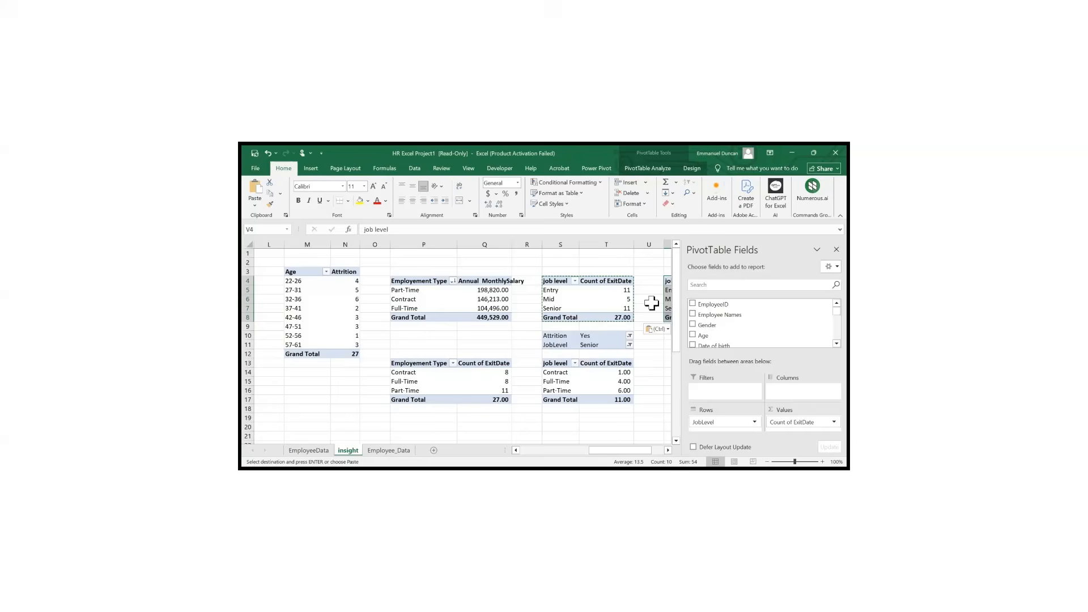
- Replace JobLevel with JobTitle as the rows of the pasted pivot table at V4
key("Right")
left_click(627, 300)
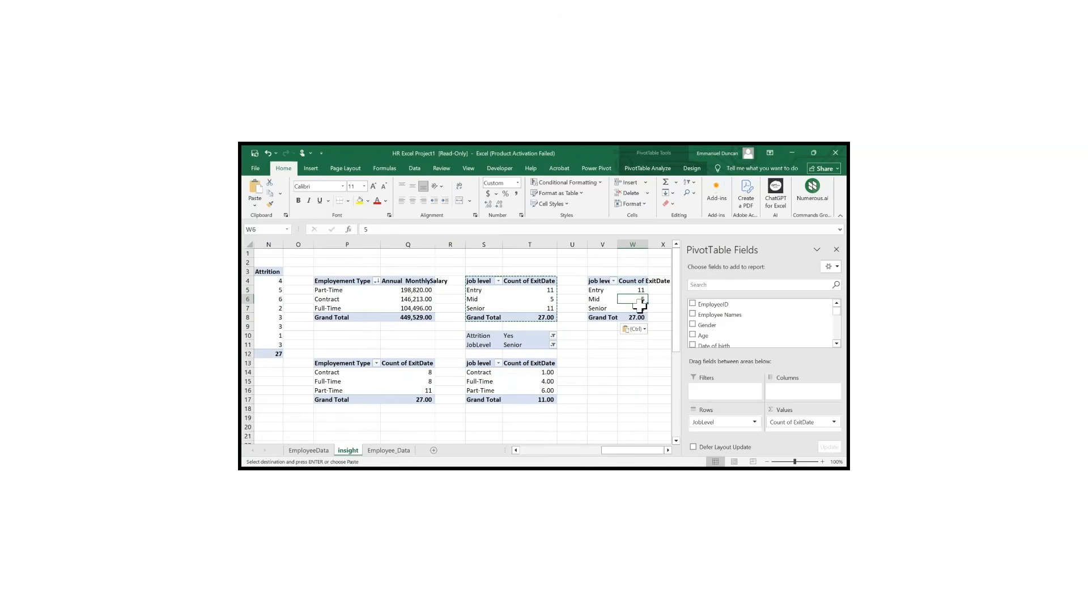
left_click_drag(721, 421, 629, 341)
scroll(739, 317, "down", 3)
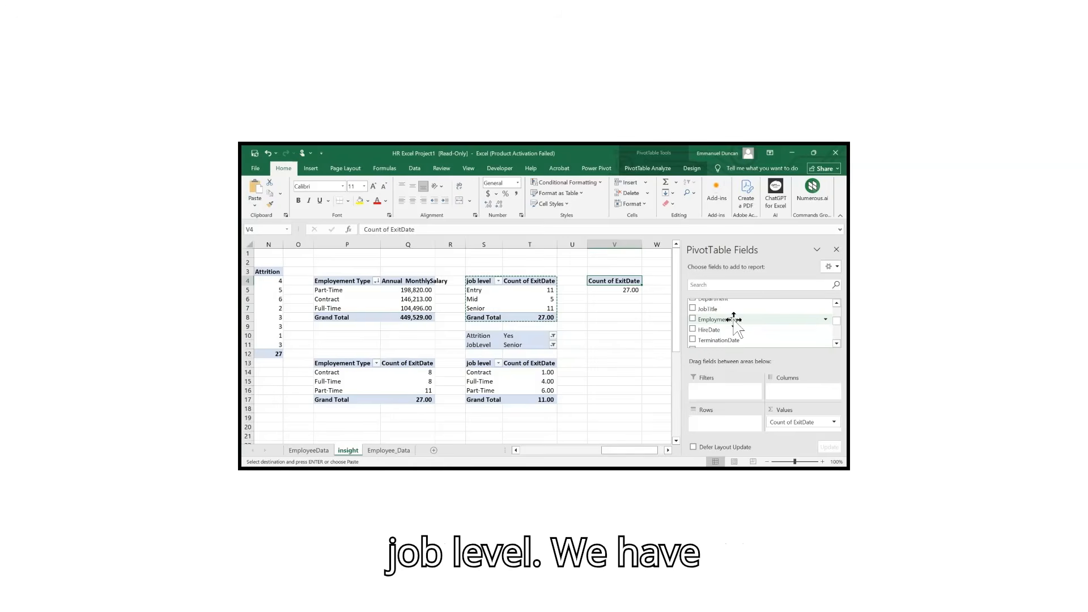
left_click_drag(719, 309, 722, 432)
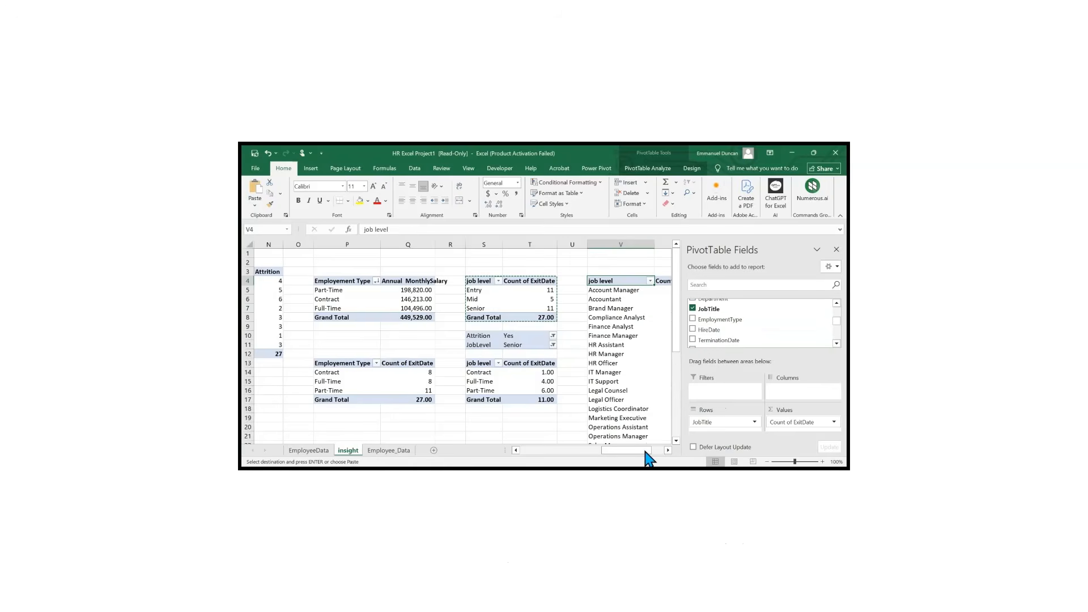
- Rename the "job level" header in V4 to "Job titles"
key("Right")
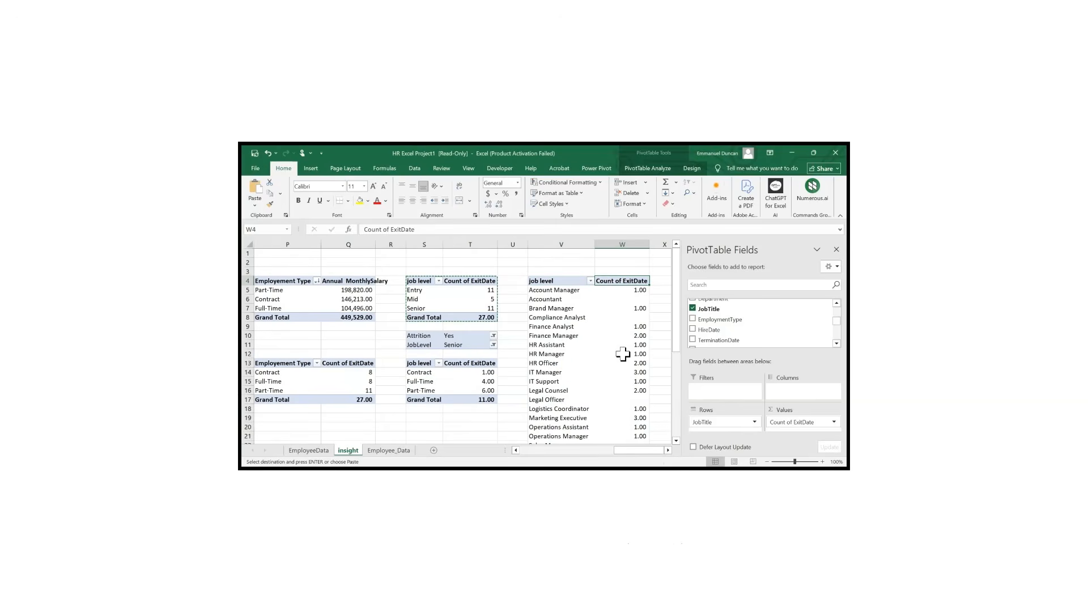
left_click(552, 281)
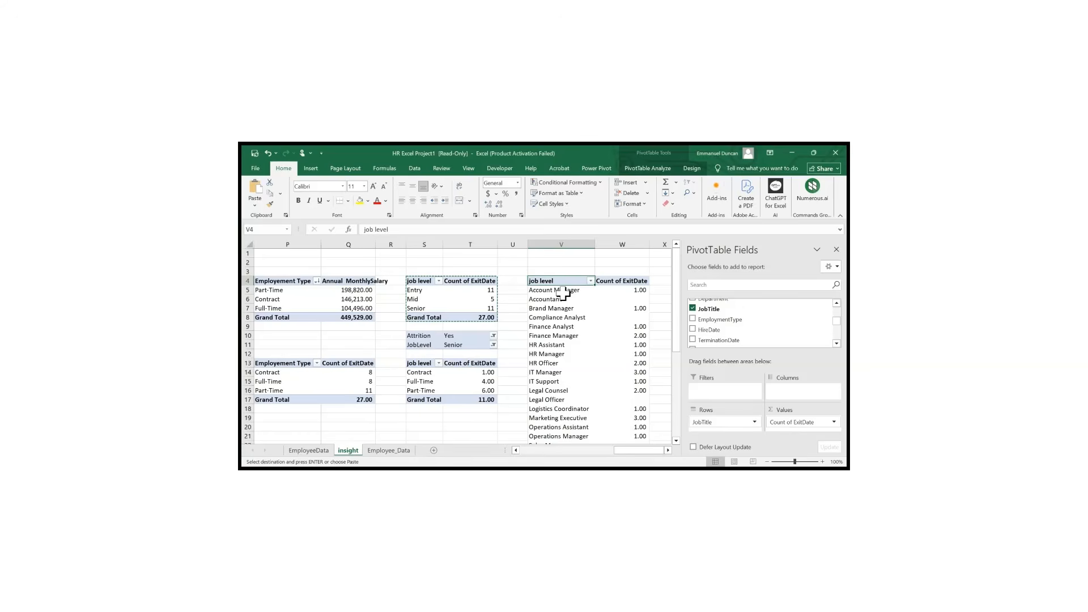
type("Job")
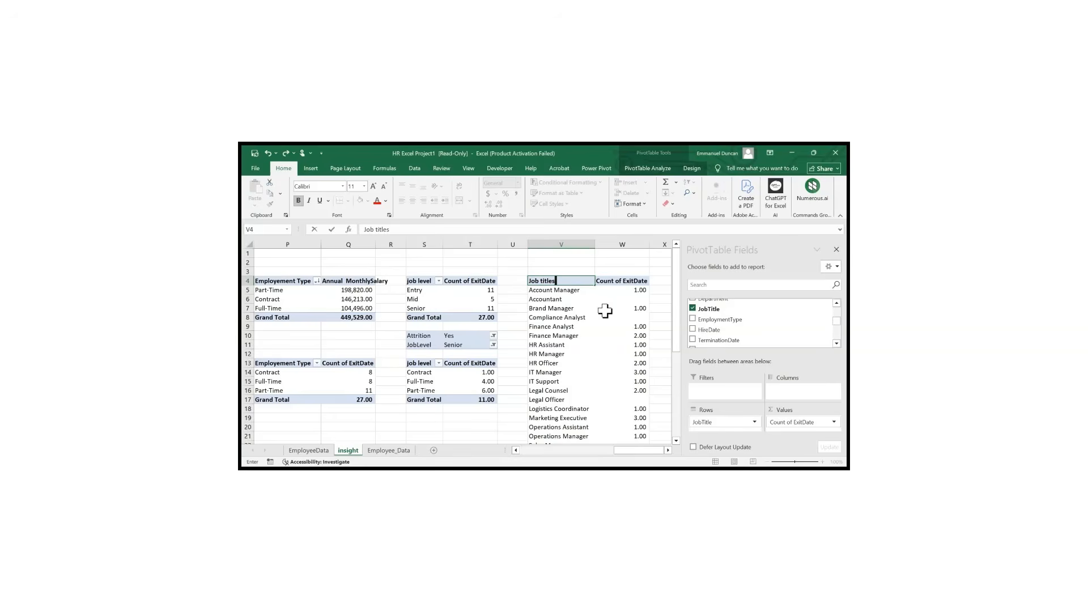
- Remove the decimal places from the ExitDate counts in column W and check the job title list
left_click(629, 290)
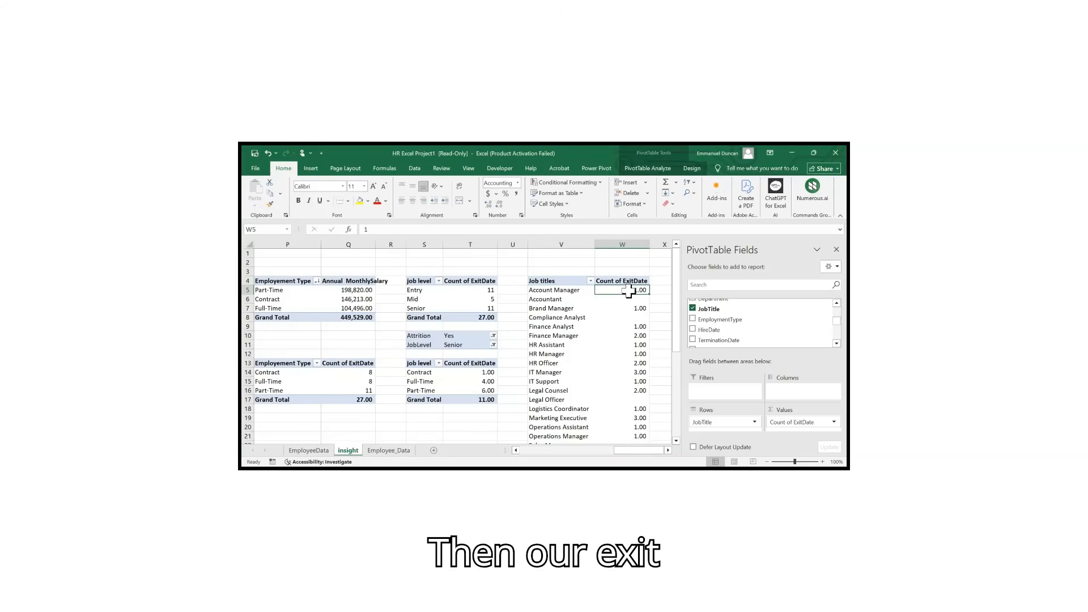
key("ctrl+space")
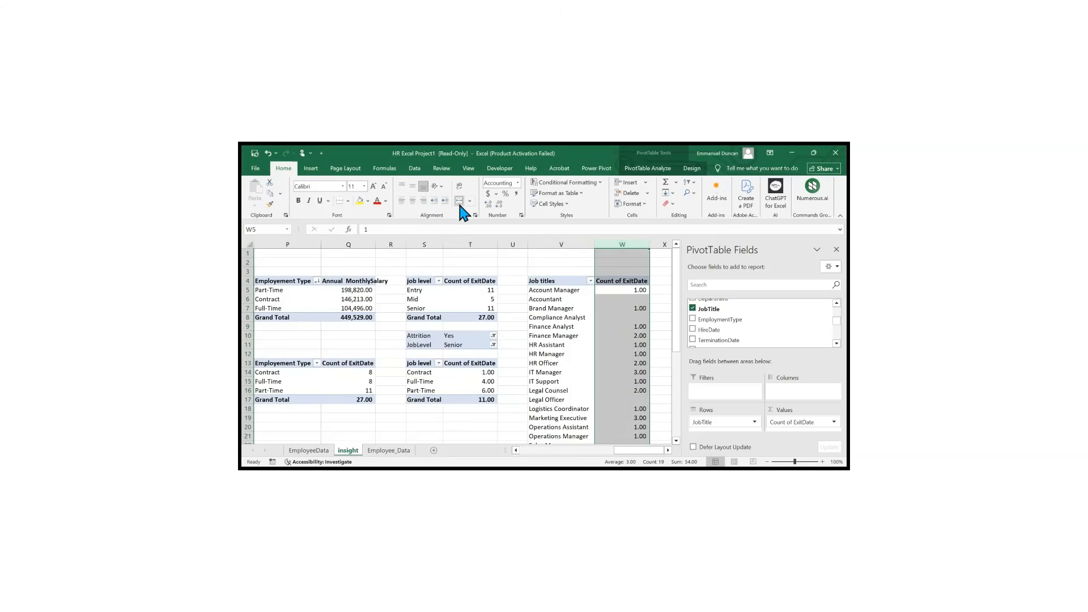
left_click(499, 205)
left_click(498, 205)
scroll(624, 312, "down", 4)
scroll(622, 309, "up", 3)
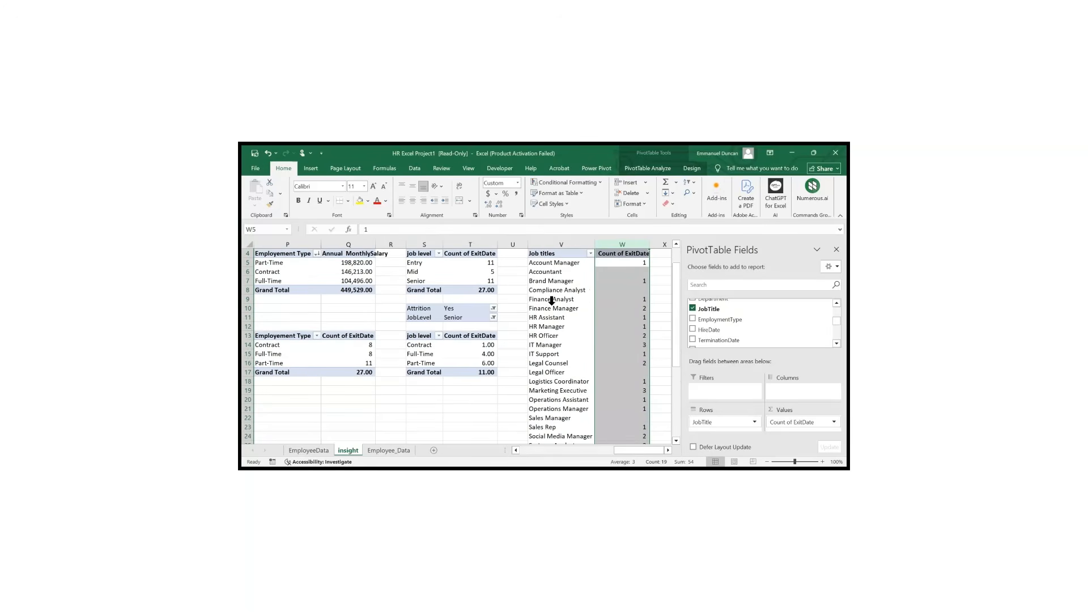
scroll(599, 295, "down", 2)
scroll(599, 295, "up", 2)
left_click(601, 298)
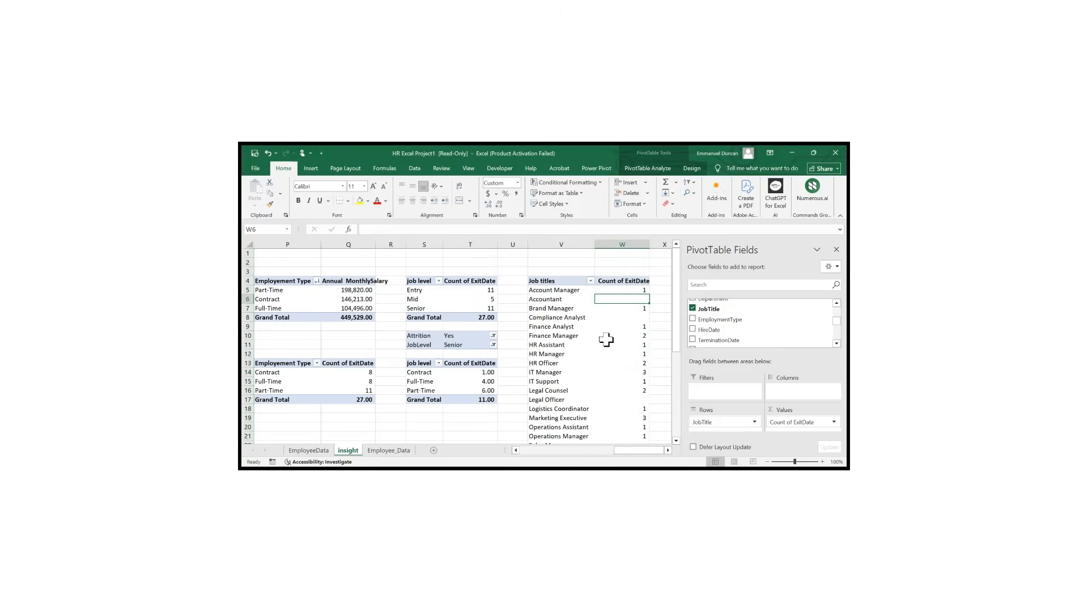
left_click(609, 346)
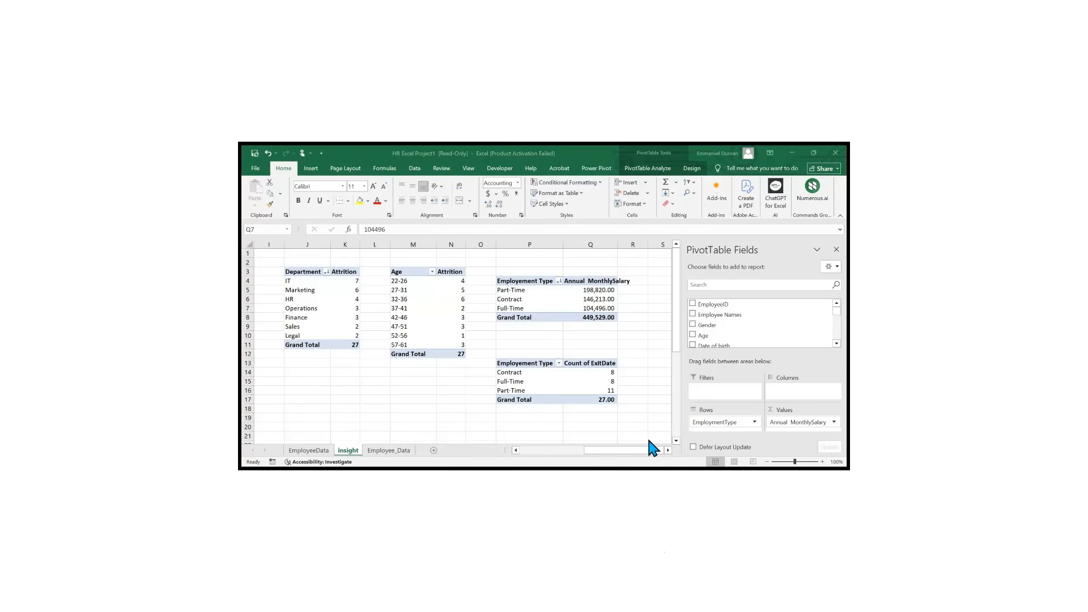
- Copy the salary-by-employment-type pivot table at P4 and paste the copy at S4
left_click(657, 281)
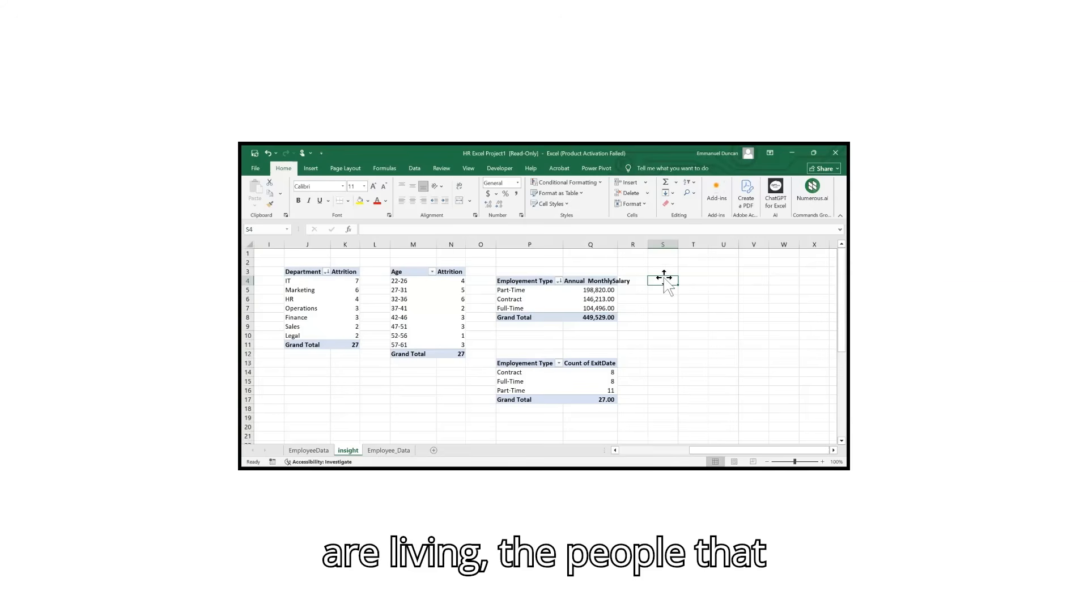
left_click(522, 295)
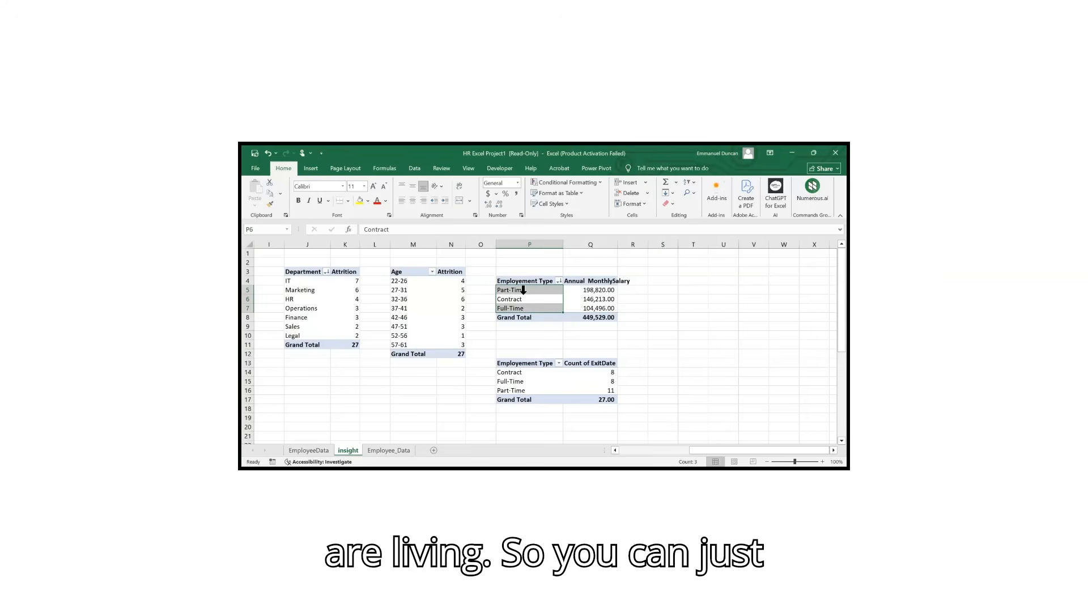
left_click(532, 305)
left_click(537, 300)
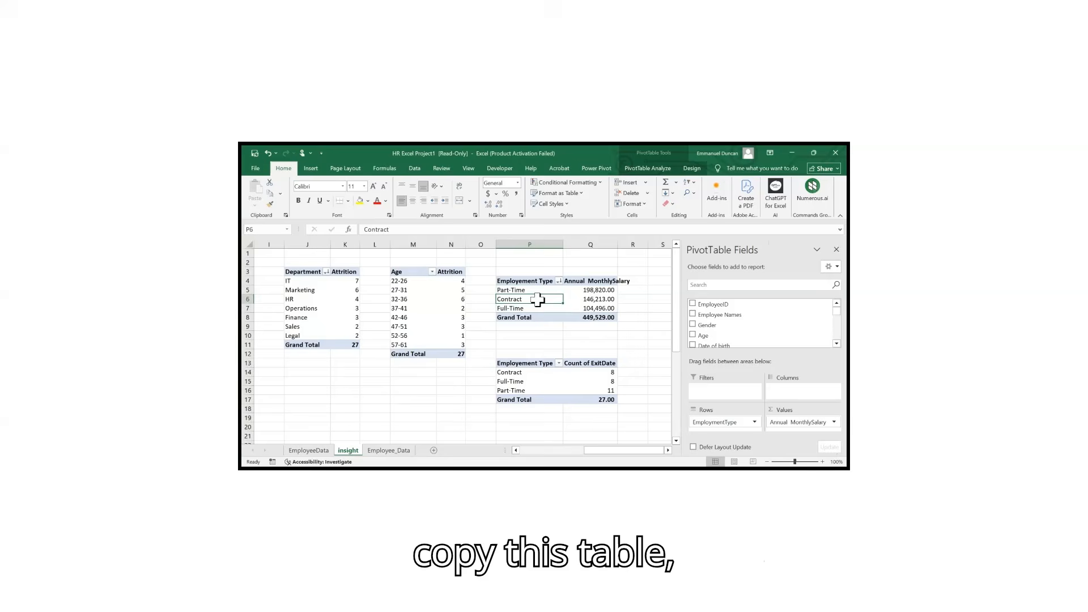
key("ctrl+a")
key("ctrl+c")
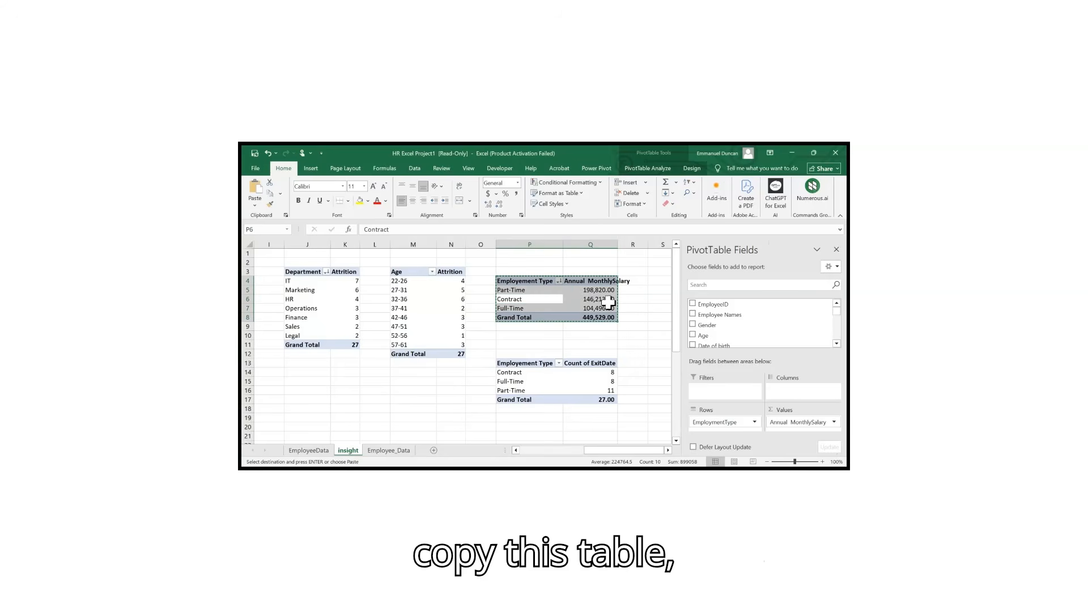
left_click(660, 283)
key("ctrl+v")
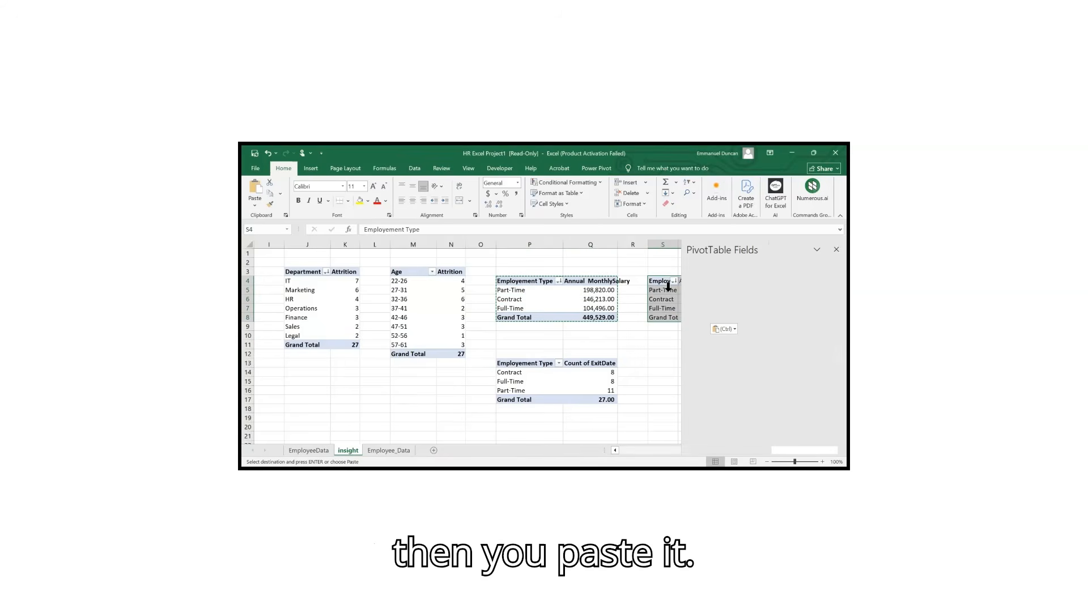
- Replace EmploymentType with JobLevel as the rows of the pasted pivot table at S4
left_click(650, 338)
key("Right")
key("Right")
double_click(708, 245)
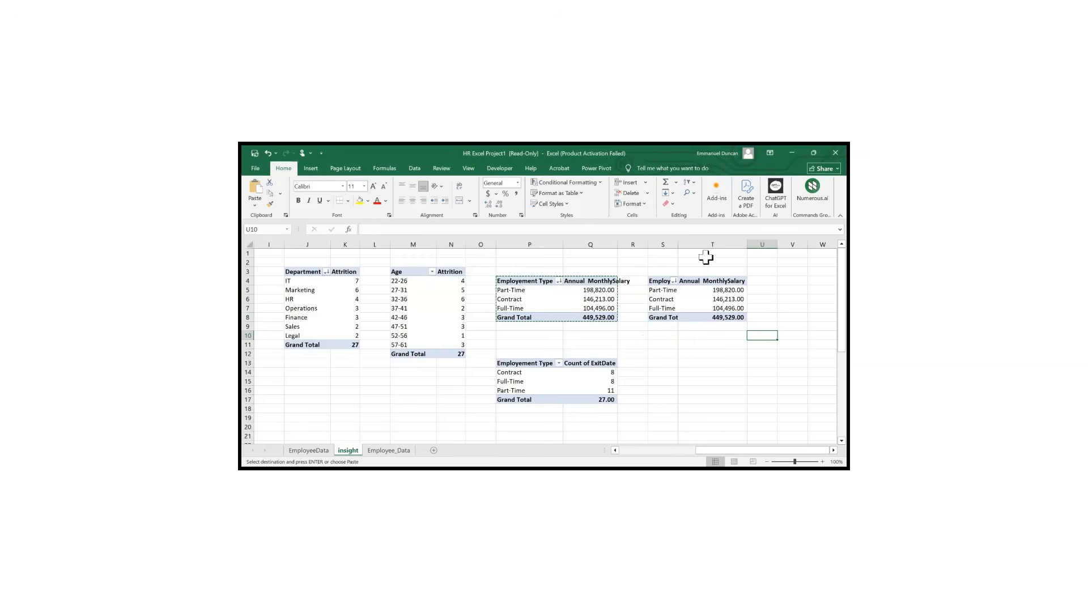
left_click(676, 305)
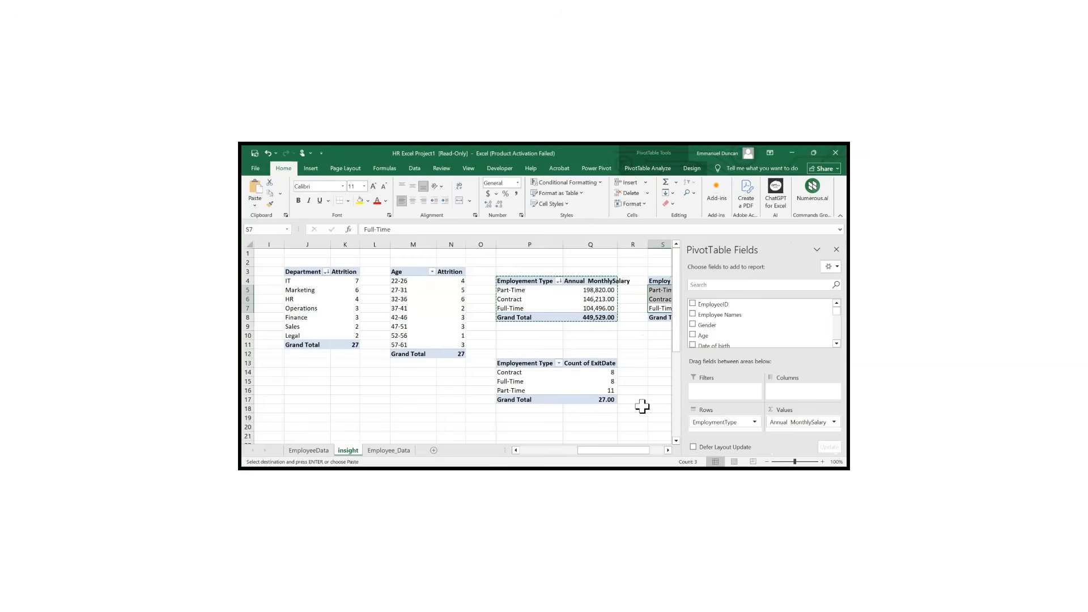
key("Right")
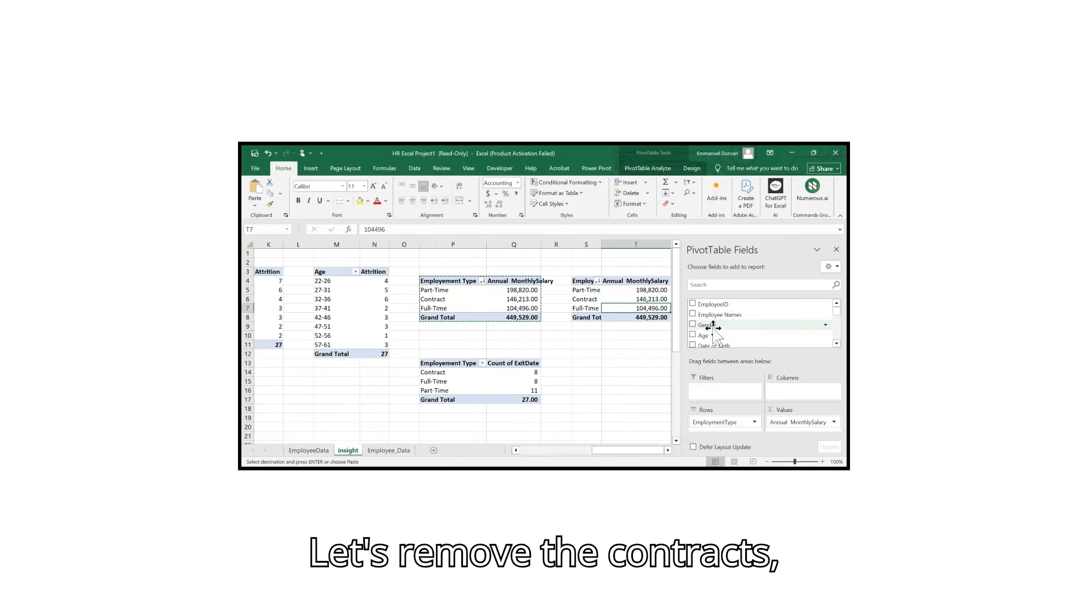
left_click_drag(728, 423, 649, 358)
scroll(732, 326, "down", 5)
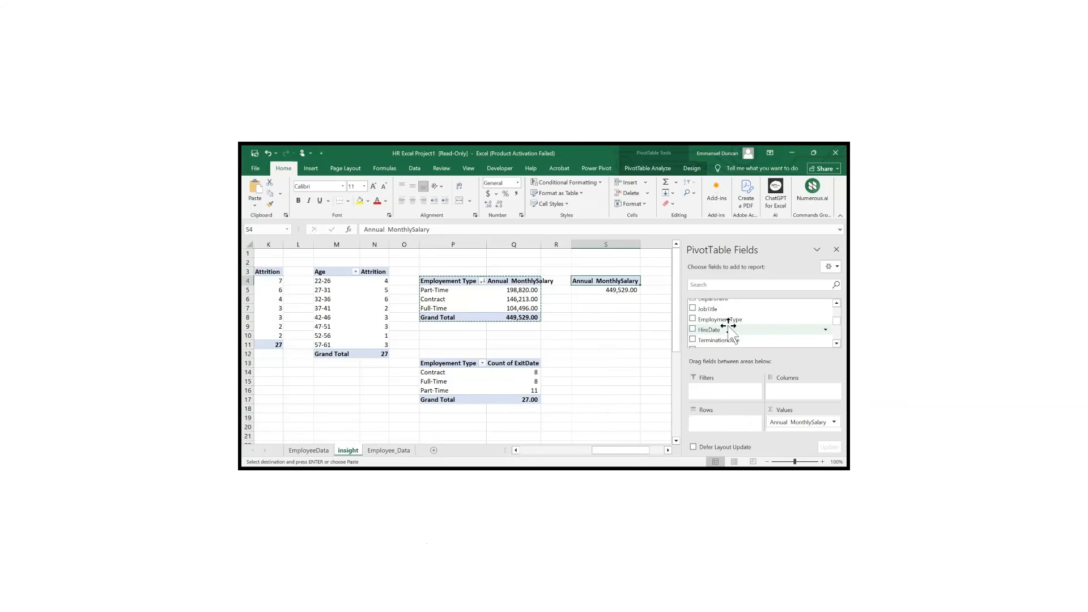
scroll(728, 326, "down", 2)
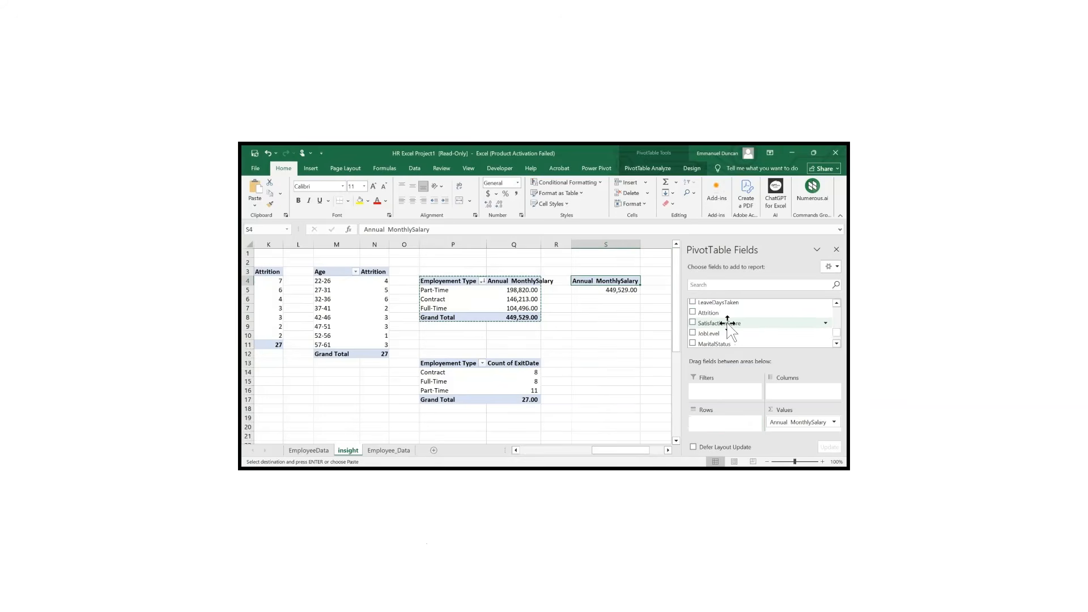
left_click_drag(718, 334, 728, 425)
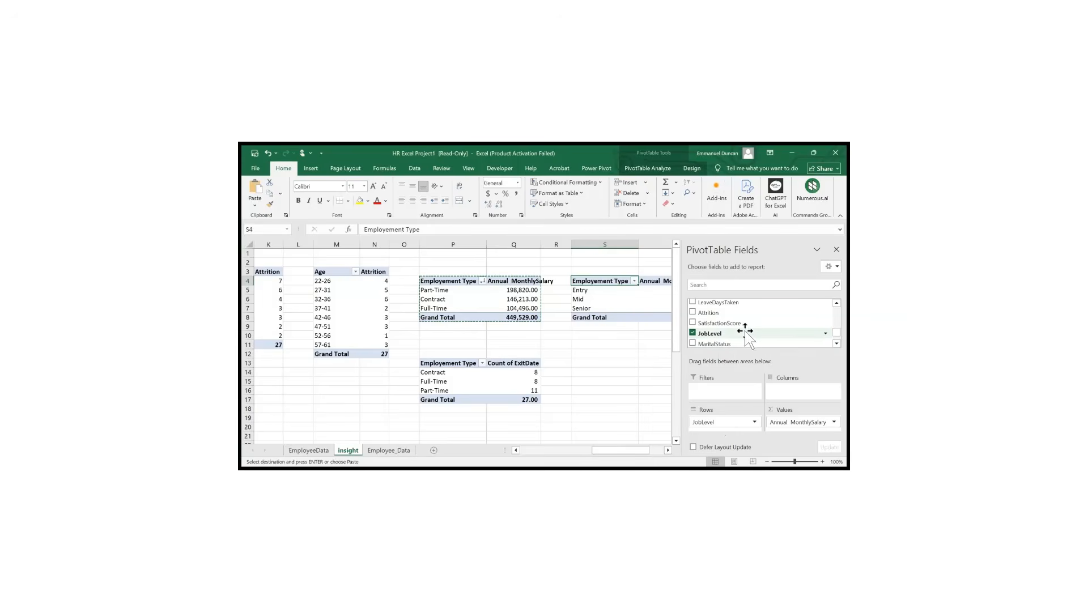
- Replace the Annual MonthlySalary values in the S4 pivot table with a count of ExitDate
scroll(731, 331, "down", 1)
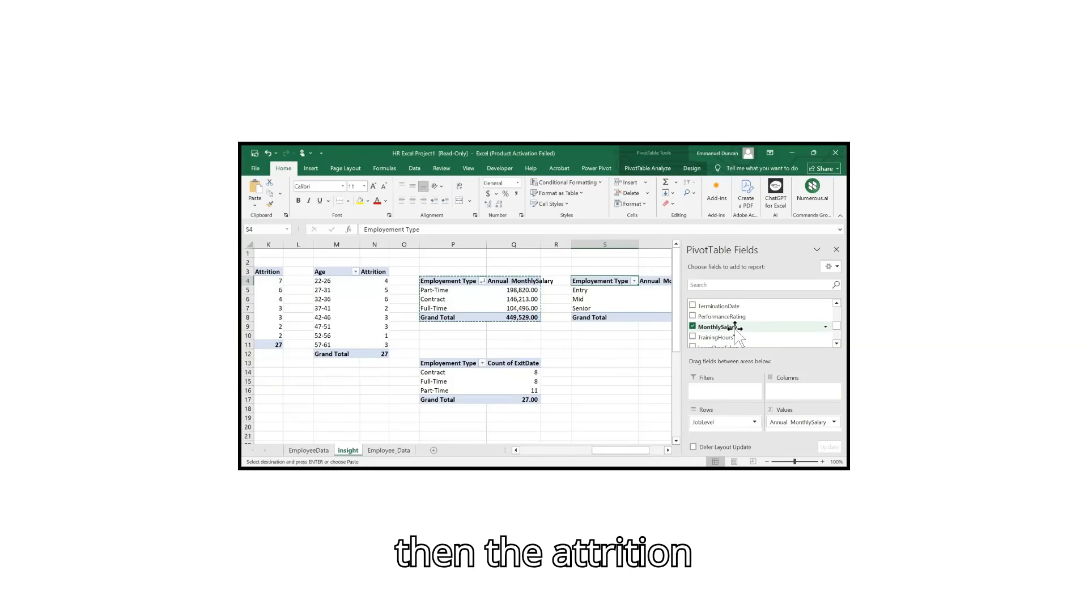
left_click_drag(800, 422, 653, 353)
scroll(718, 325, "up", 1)
scroll(719, 324, "down", 1)
left_click_drag(722, 335, 816, 434)
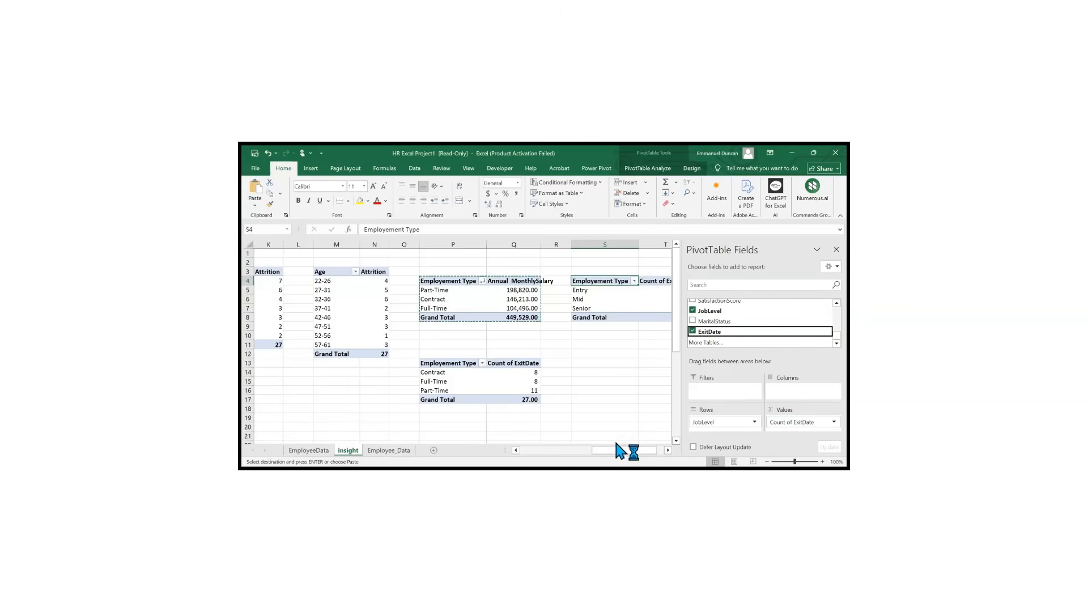
- Remove the decimal places from the ExitDate counts for the Entry, Mid and Senior rows in column T
key("Right")
key("Right")
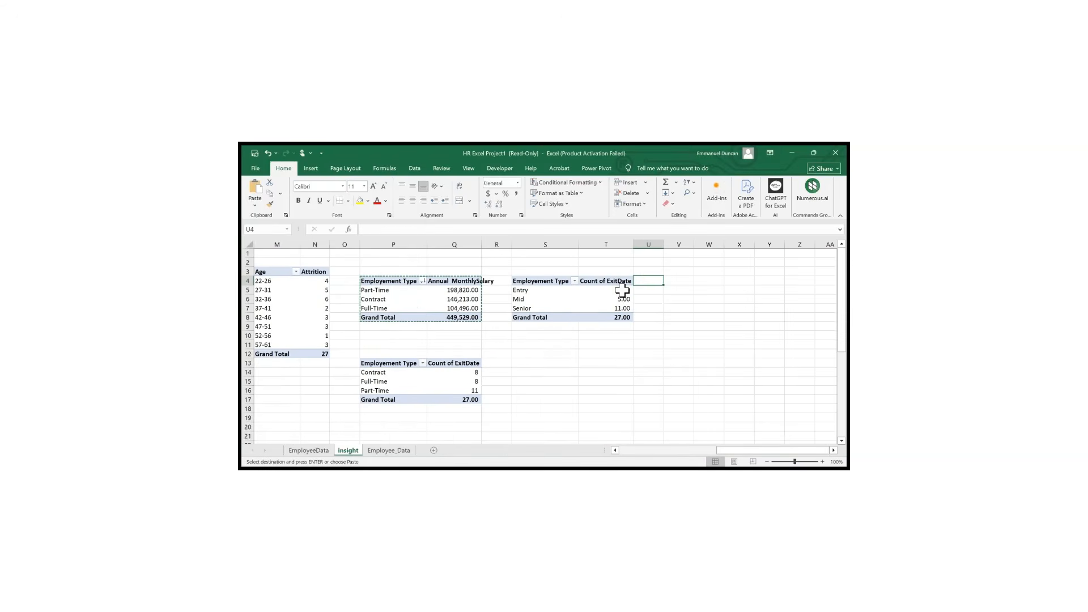
left_click_drag(623, 290, 623, 309)
left_click(499, 204)
left_click(499, 204)
left_click(595, 308)
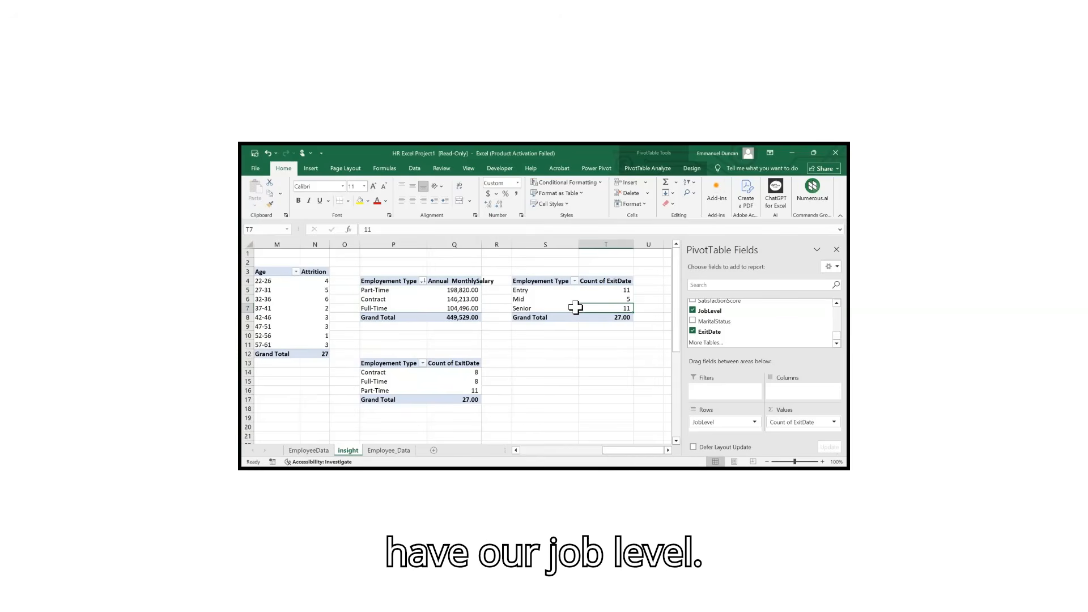
- Rename the row header in S4 to "job level"
left_click(534, 282)
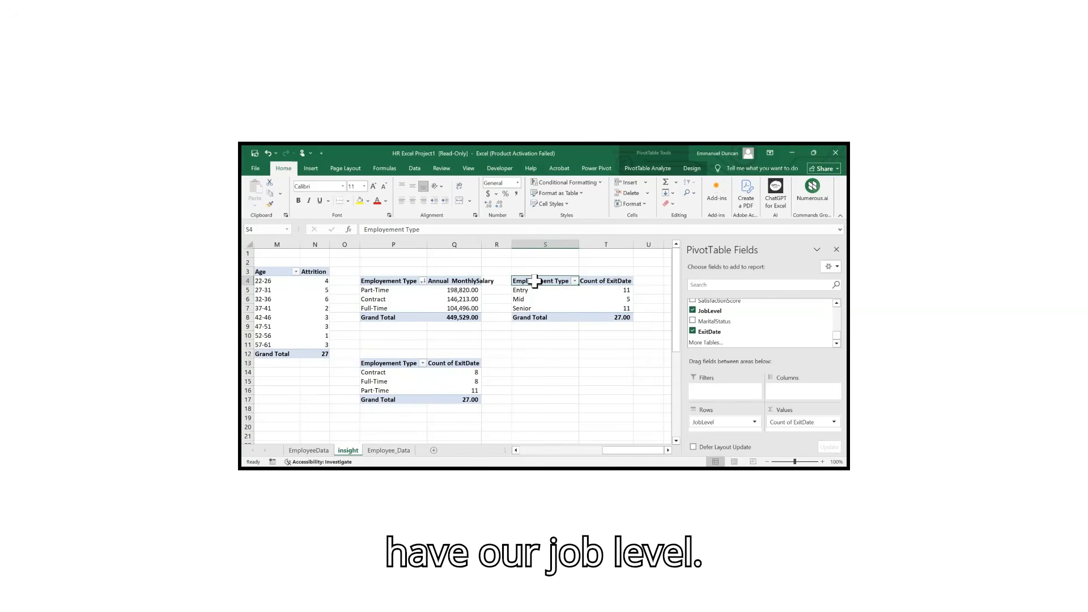
type("job level")
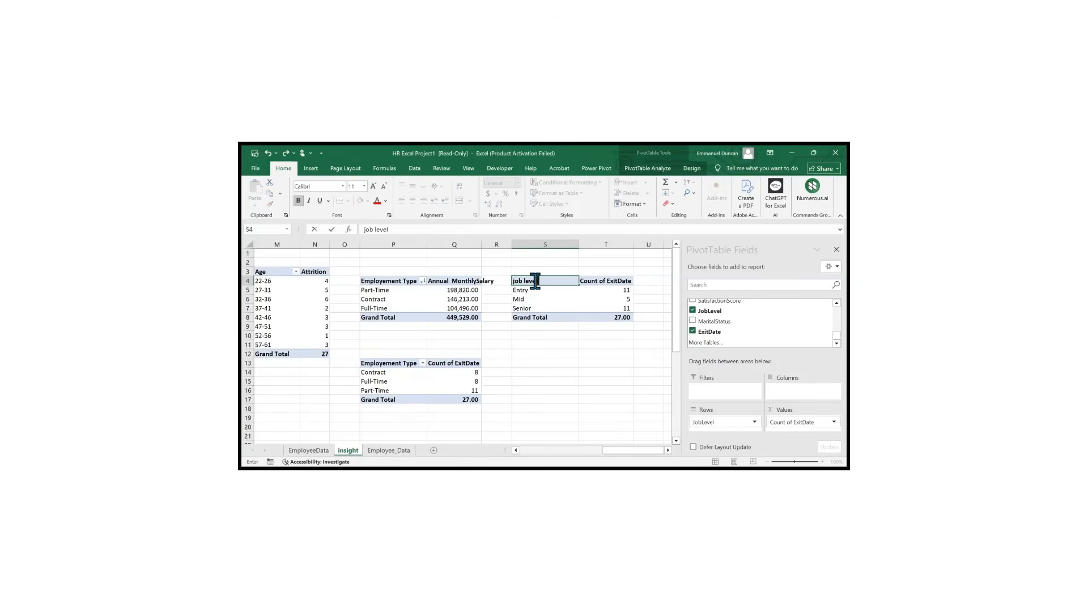
key("Return")
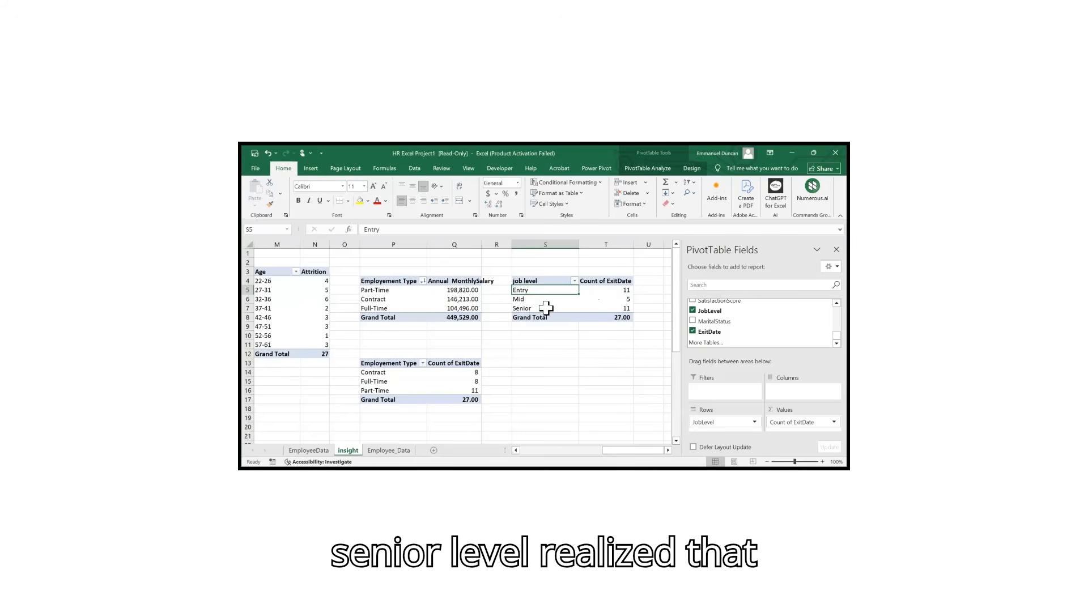
- Compare the ExitDate counts of the Entry, Mid and Senior job levels in the S4 pivot table
left_click(628, 306)
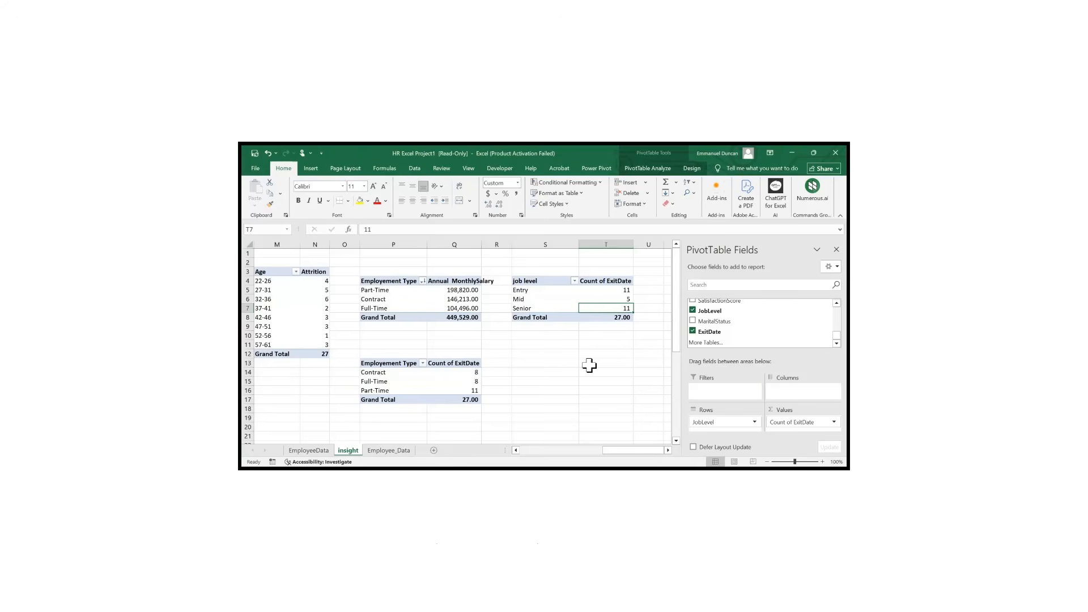
left_click(554, 355)
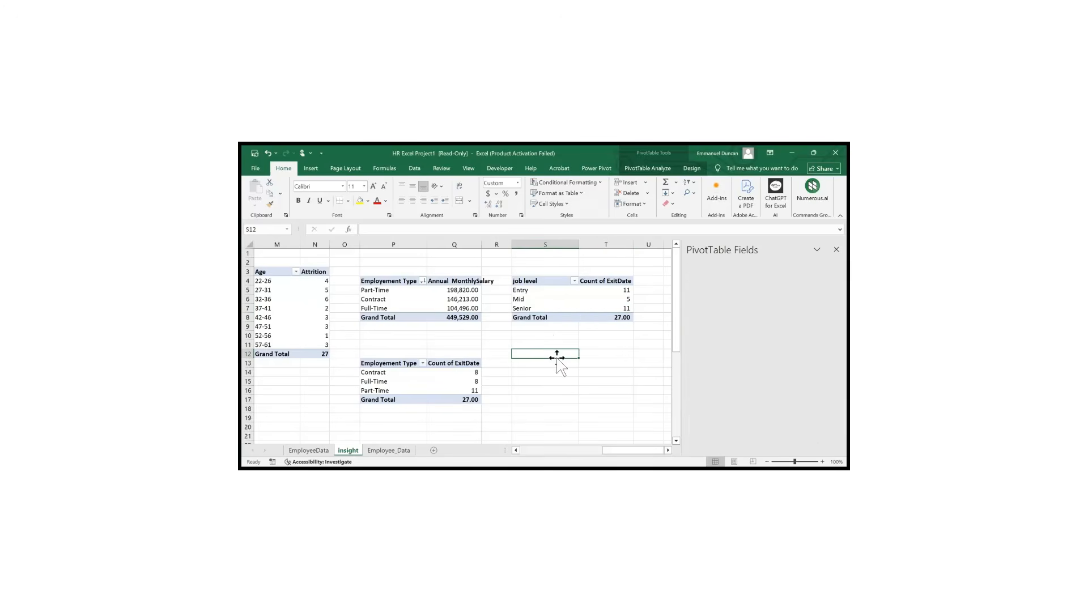
left_click(563, 305)
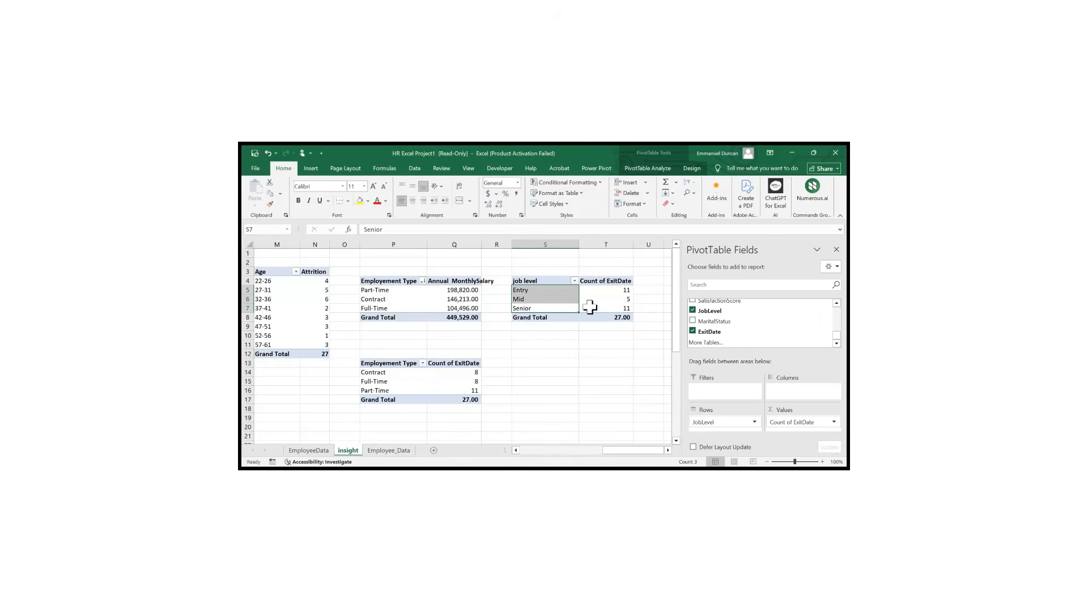
left_click(590, 308)
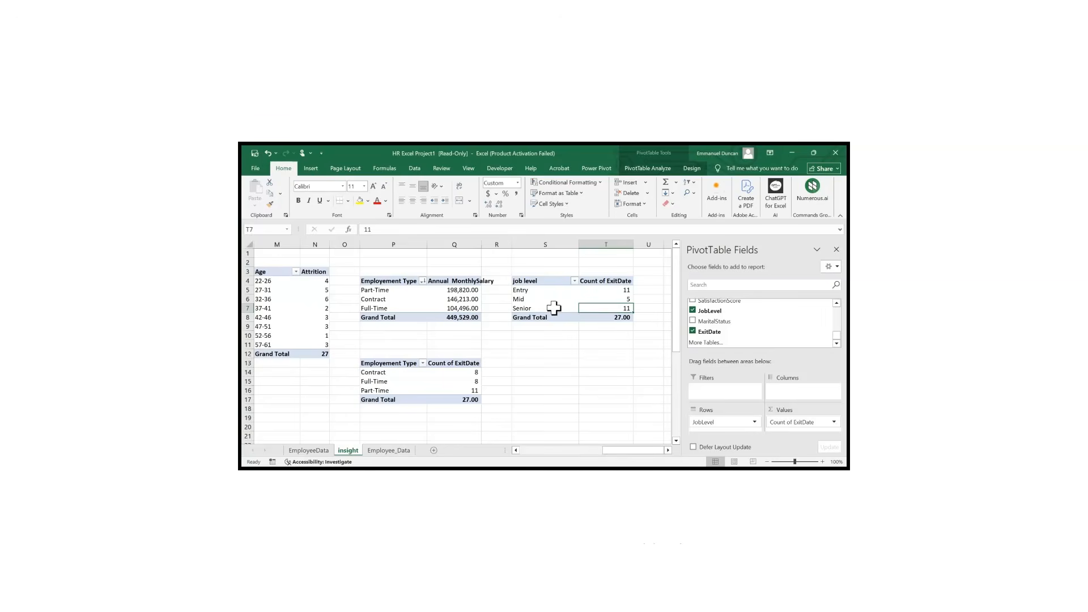
left_click_drag(543, 308, 545, 290)
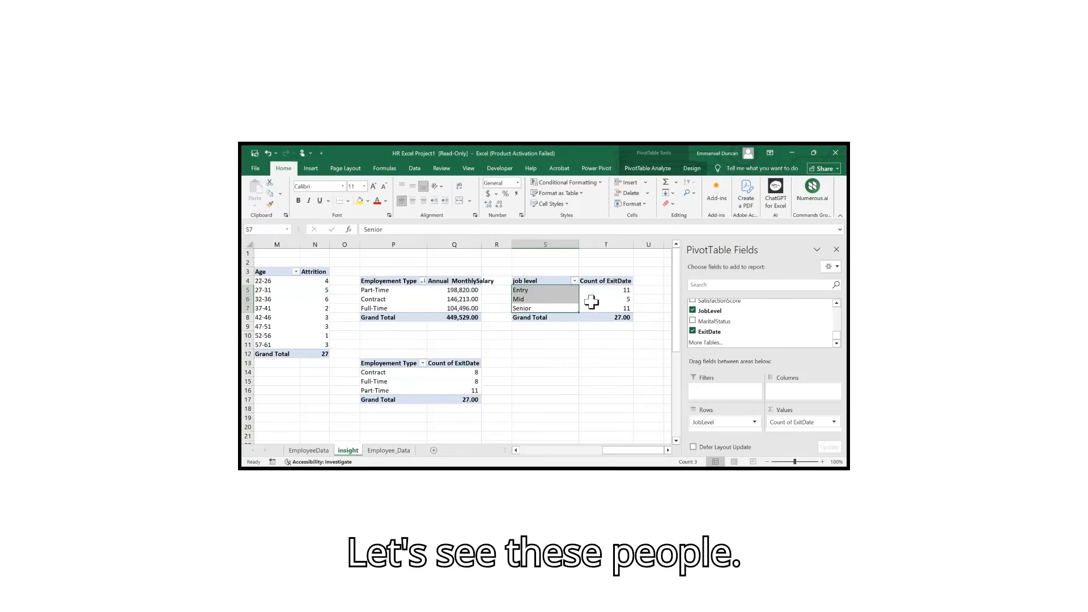
- Copy the whole job level pivot table at S4 and paste the copy at S13
left_click(561, 302)
left_click(560, 308)
key("ctrl+a")
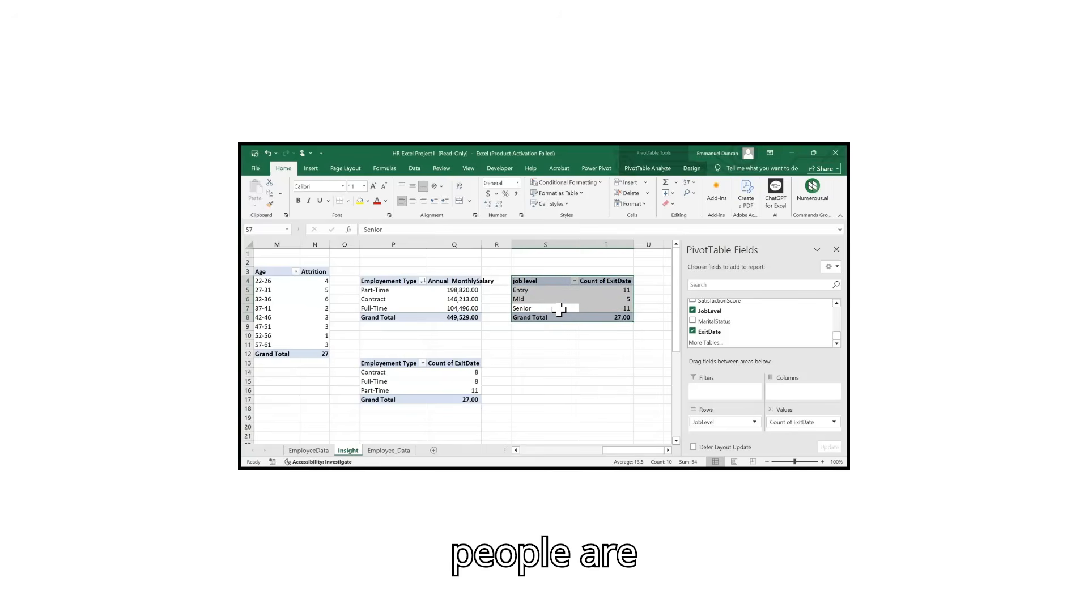
key("ctrl+c")
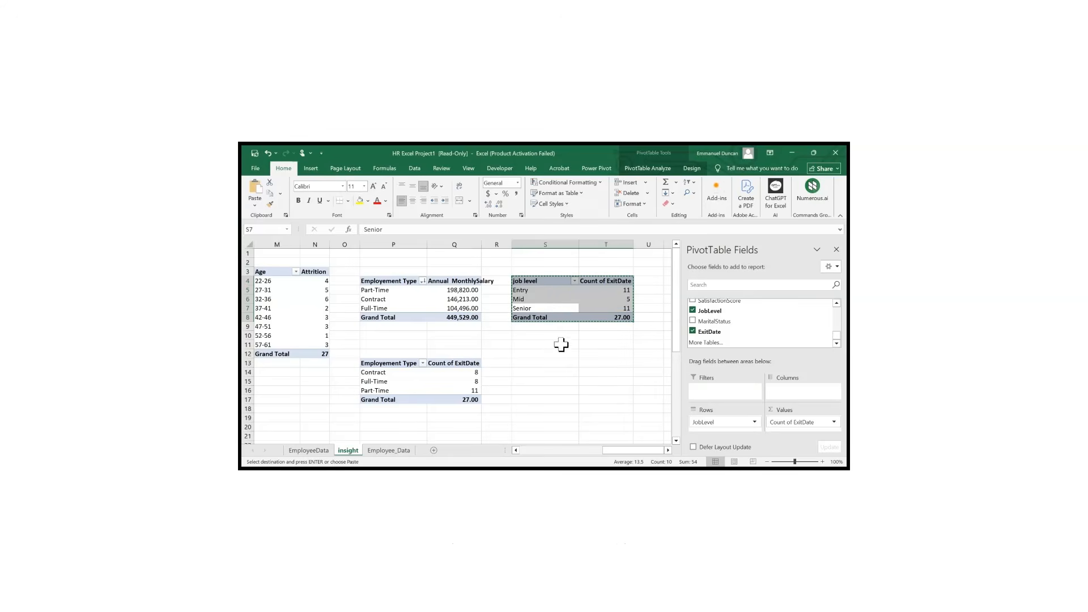
left_click(550, 362)
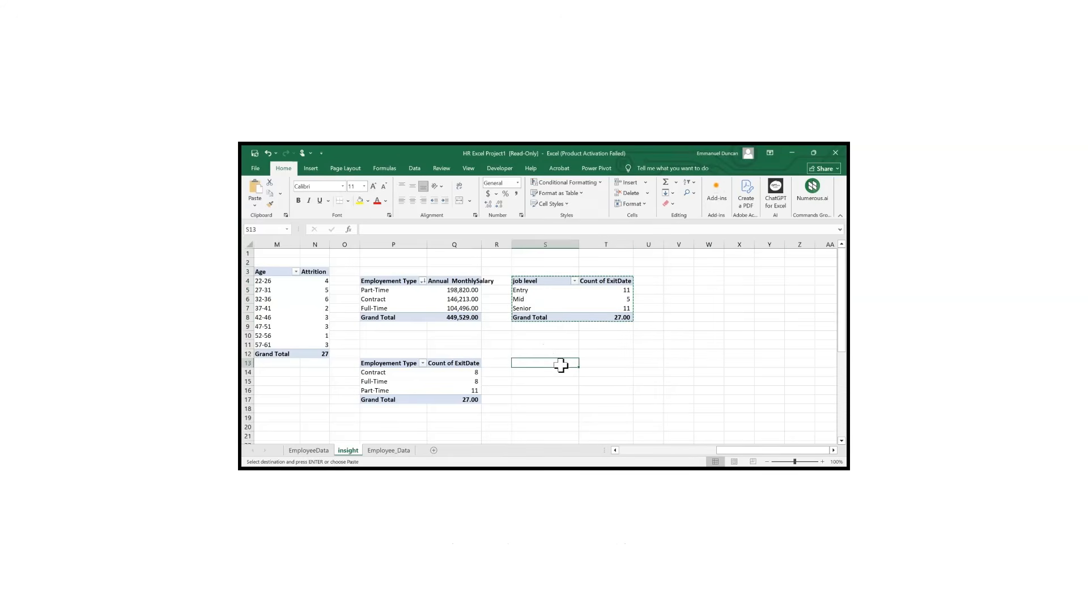
key("ctrl+v")
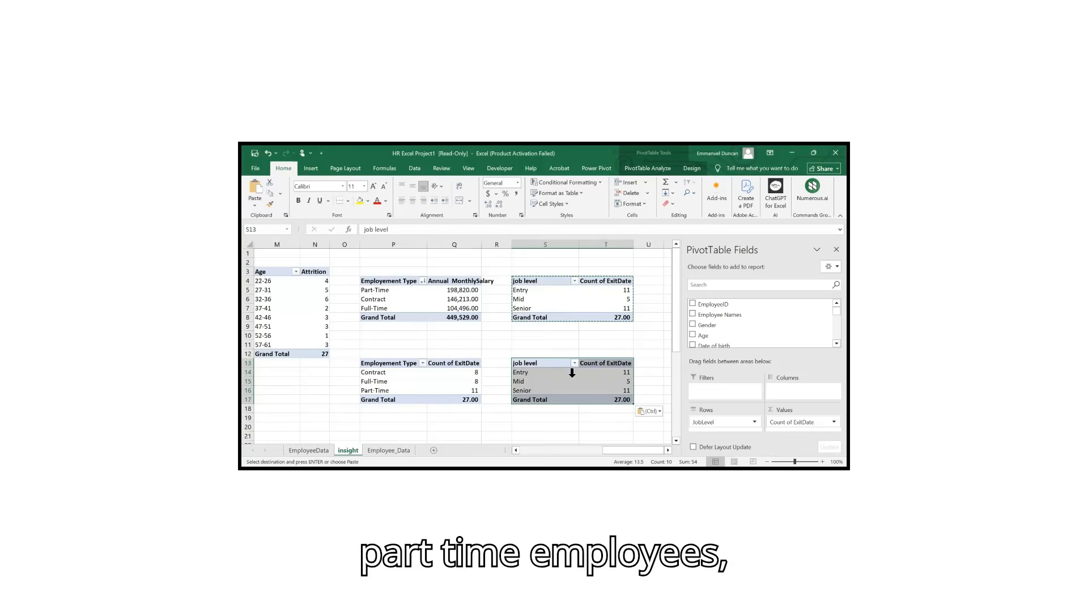
- Replace JobLevel with Attrition as the rows of the pasted pivot table at S13
left_click(553, 374)
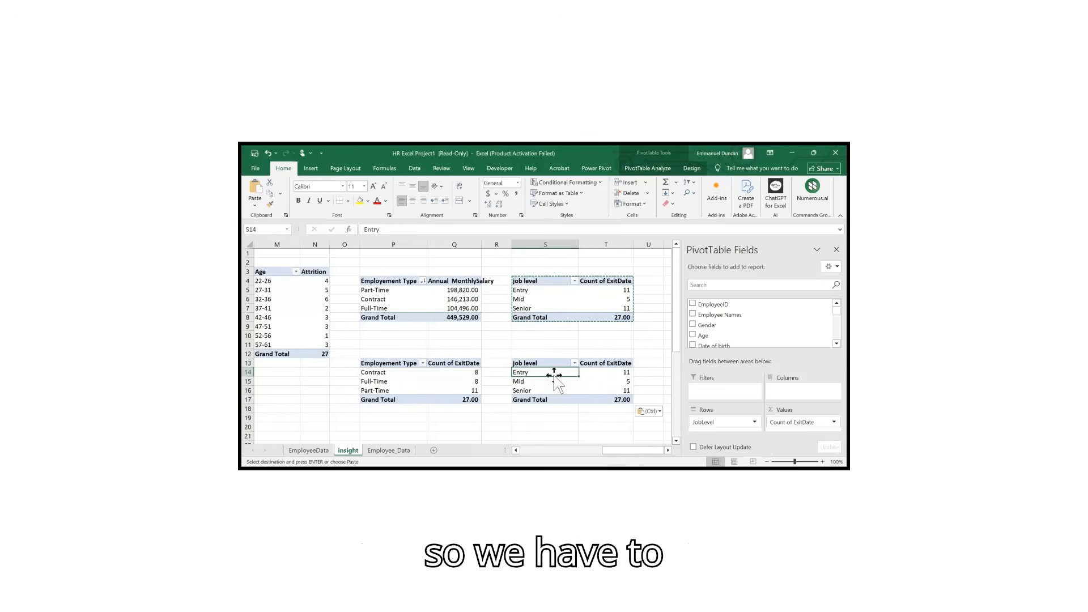
left_click(601, 373)
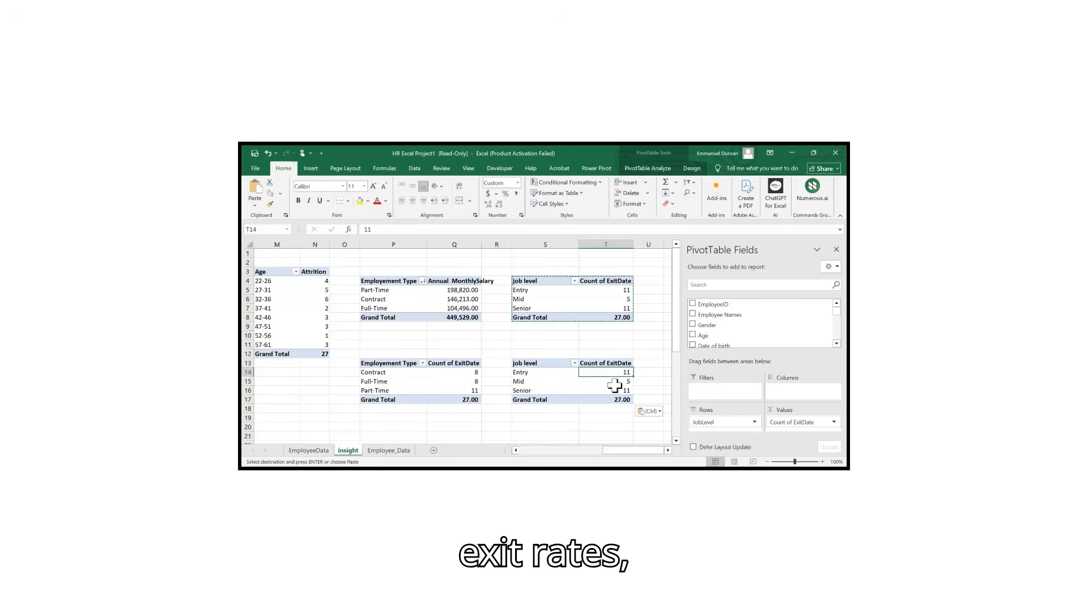
left_click_drag(707, 423, 574, 385)
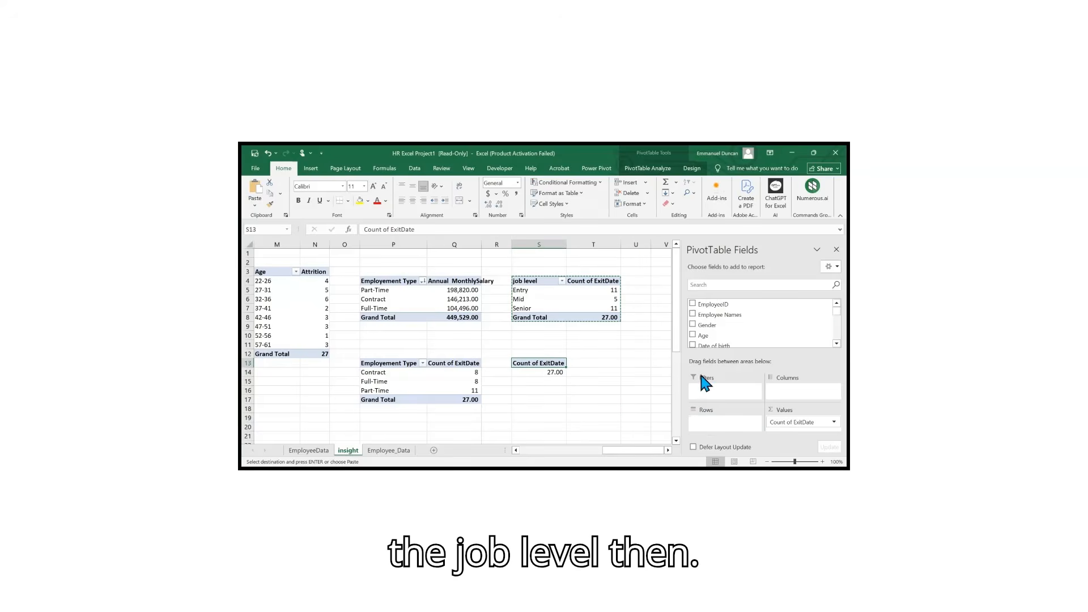
scroll(742, 331, "down", 5)
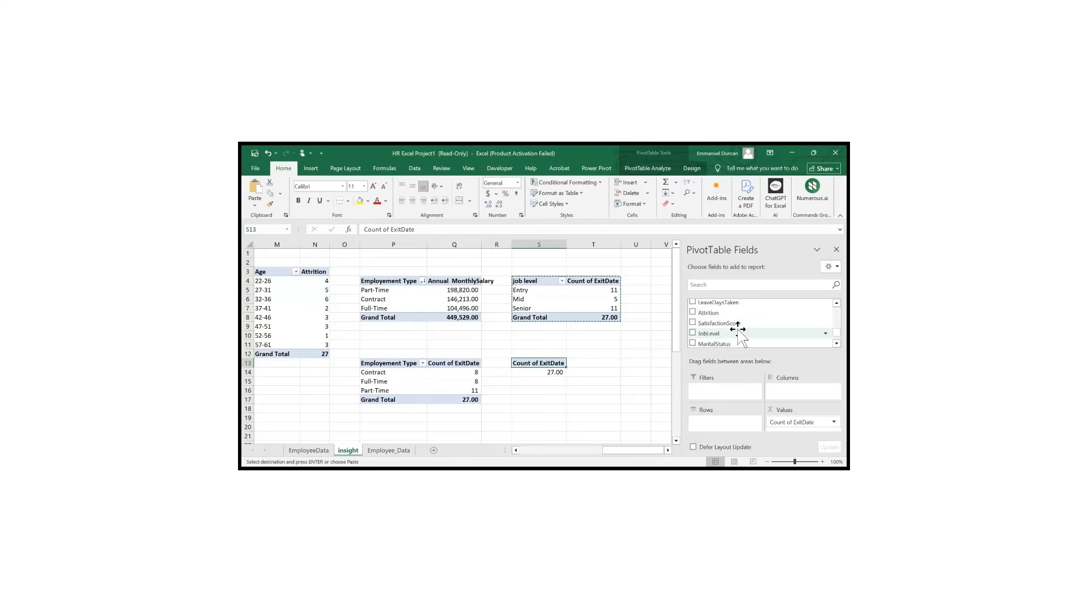
left_click_drag(737, 315, 741, 422)
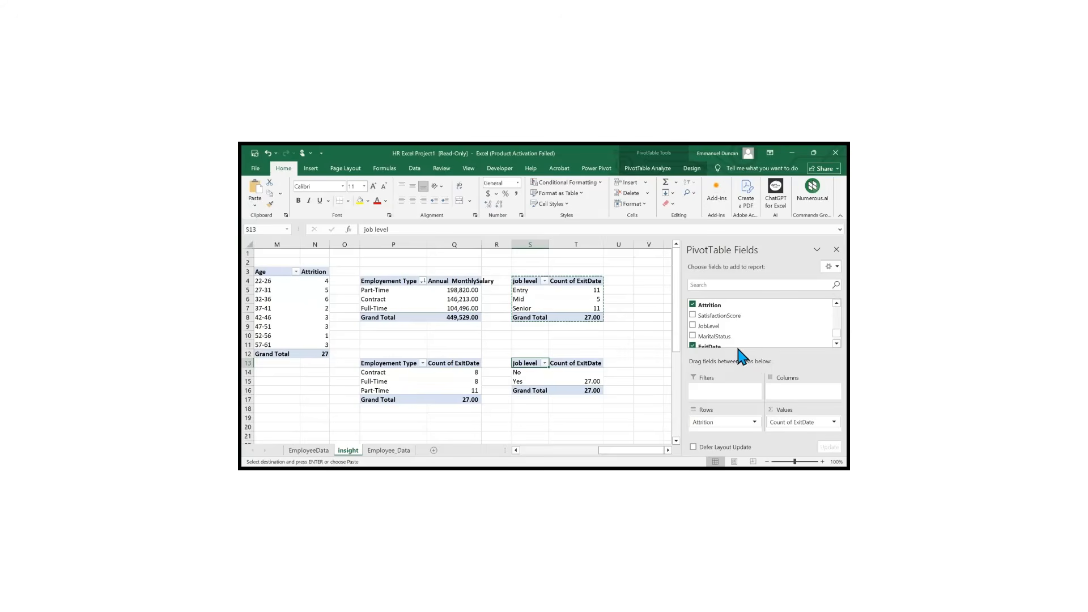
- Add EmploymentType as a report filter to the pivot table at S13
scroll(736, 340, "down", 1)
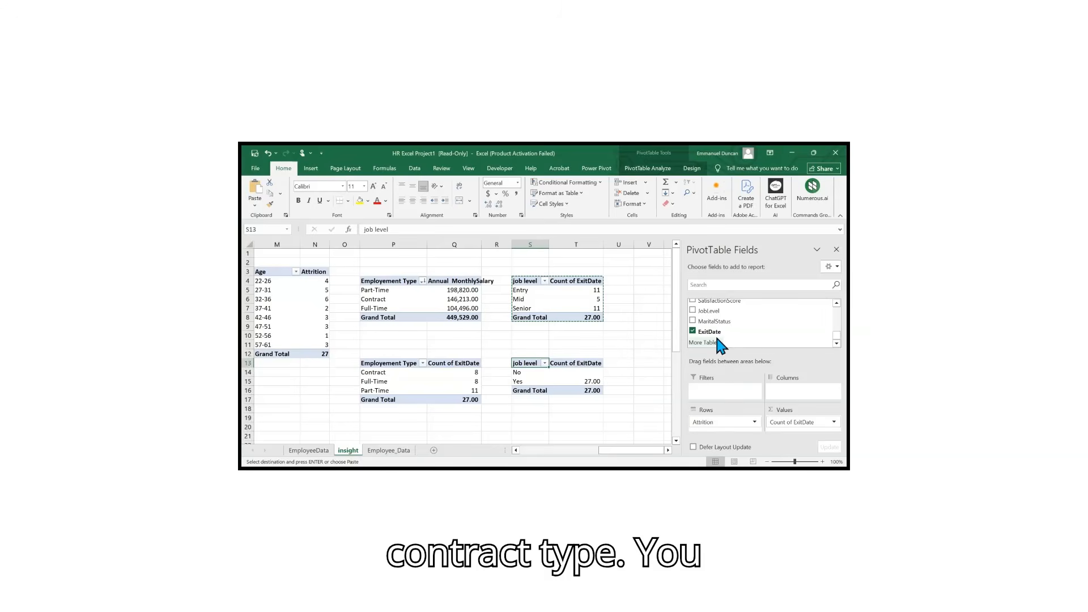
scroll(720, 315, "up", 1)
scroll(725, 316, "down", 2)
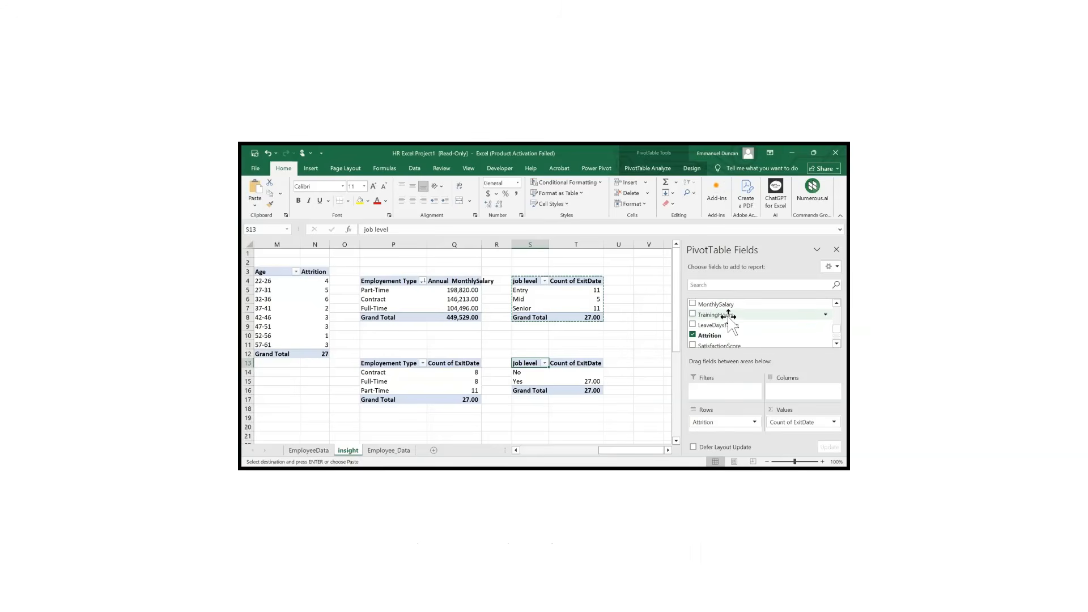
scroll(735, 322, "up", 3)
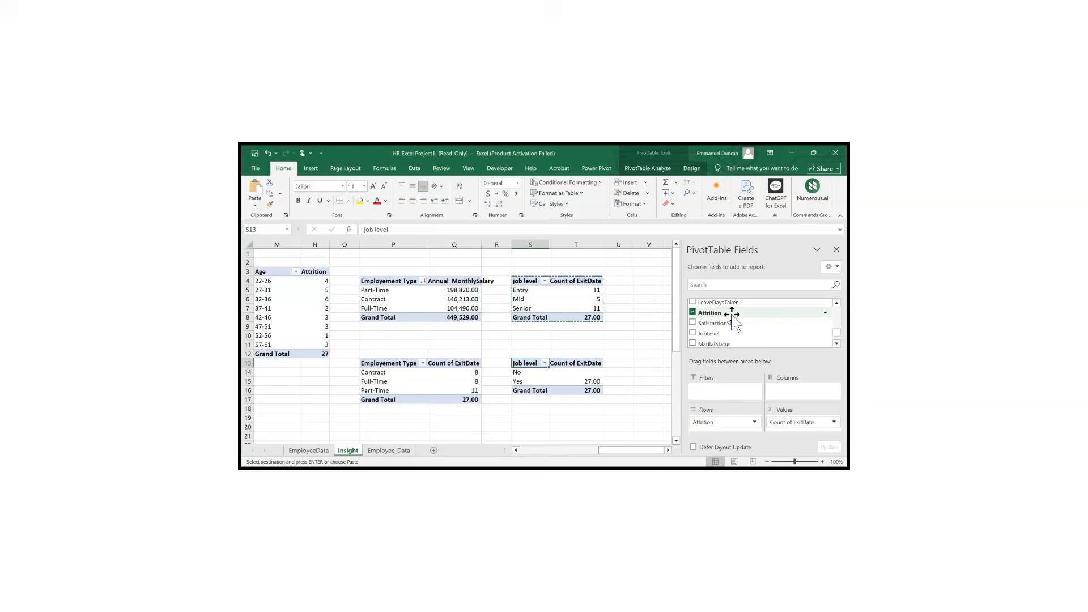
scroll(731, 315, "up", 2)
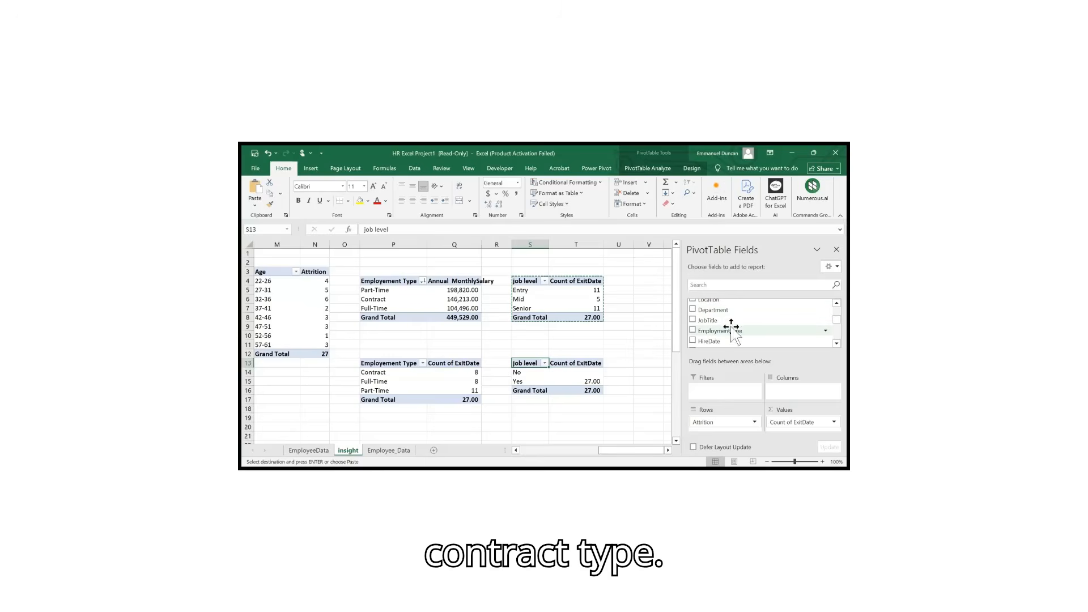
left_click_drag(733, 333, 733, 391)
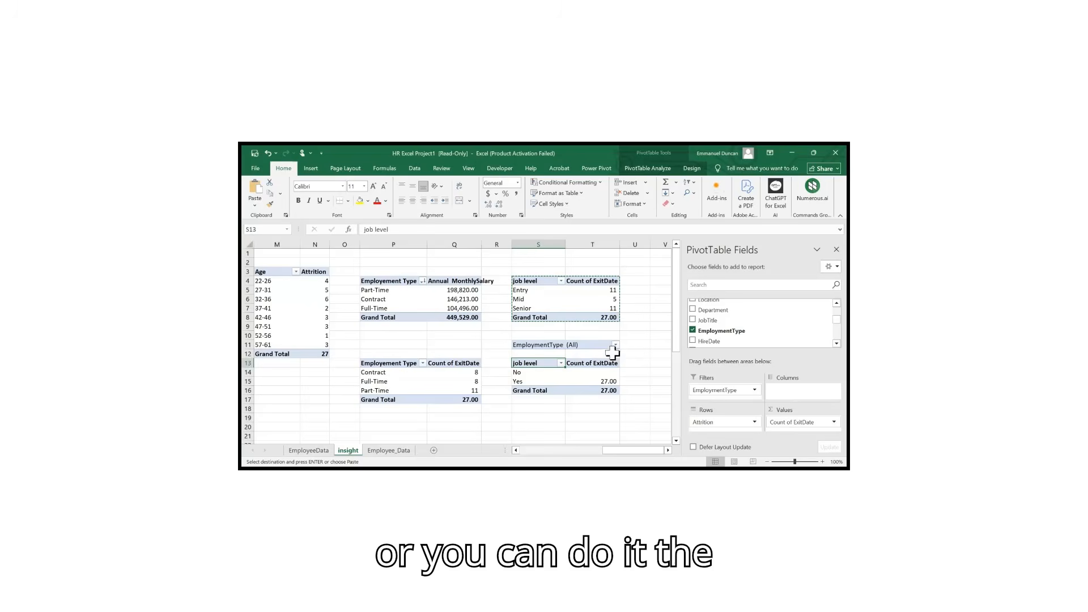
- Swap the fields of the S13 pivot table so EmploymentType forms the rows and Attrition is the report filter, set to Yes
mouse_move(719, 390)
left_mouse_down()
mouse_move(723, 433)
mouse_move(718, 392)
left_mouse_up()
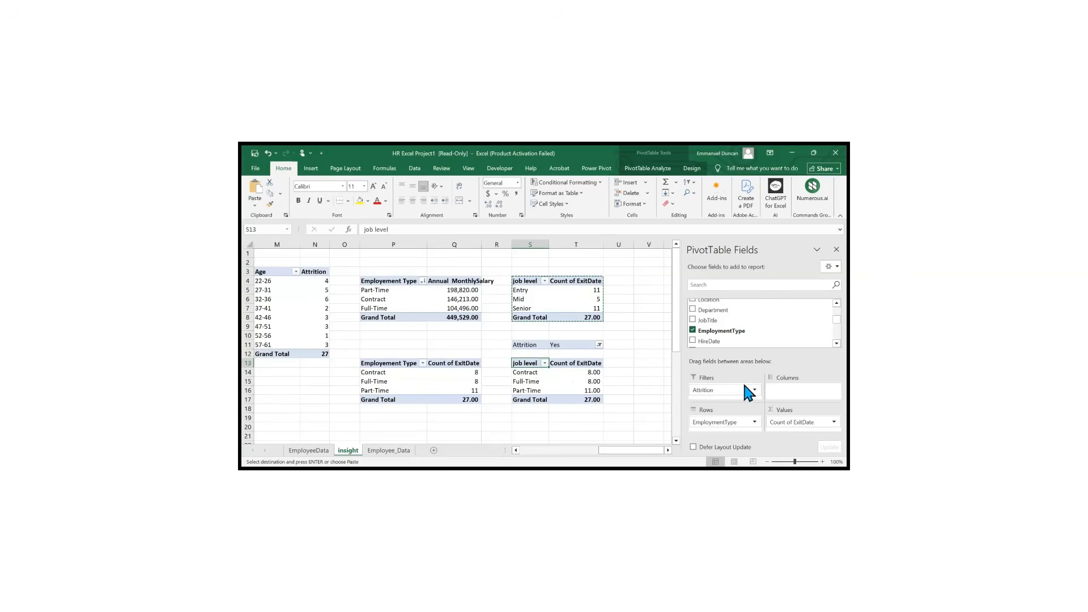
scroll(752, 340, "up", 2)
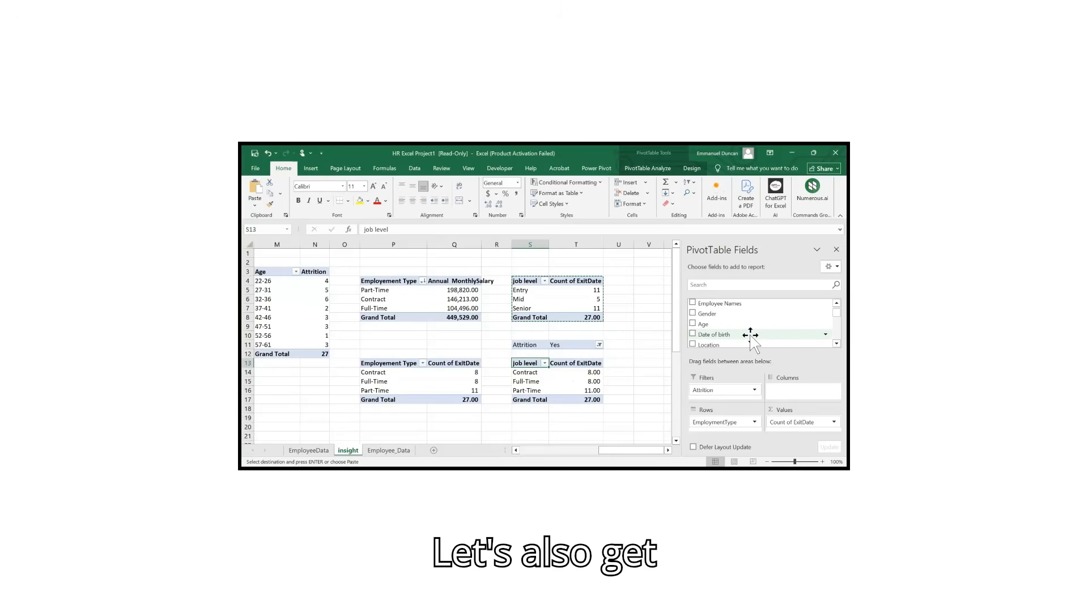
scroll(751, 339, "up", 1)
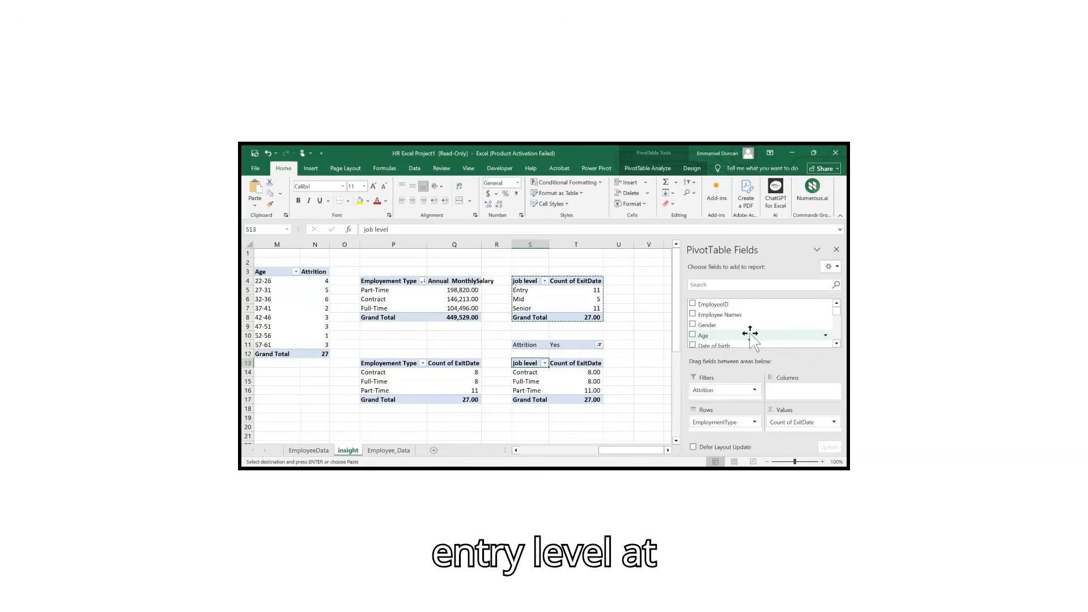
- Add JobLevel as a report filter to the pivot table at S13 and set it to Senior
scroll(740, 334, "down", 3)
scroll(740, 335, "down", 3)
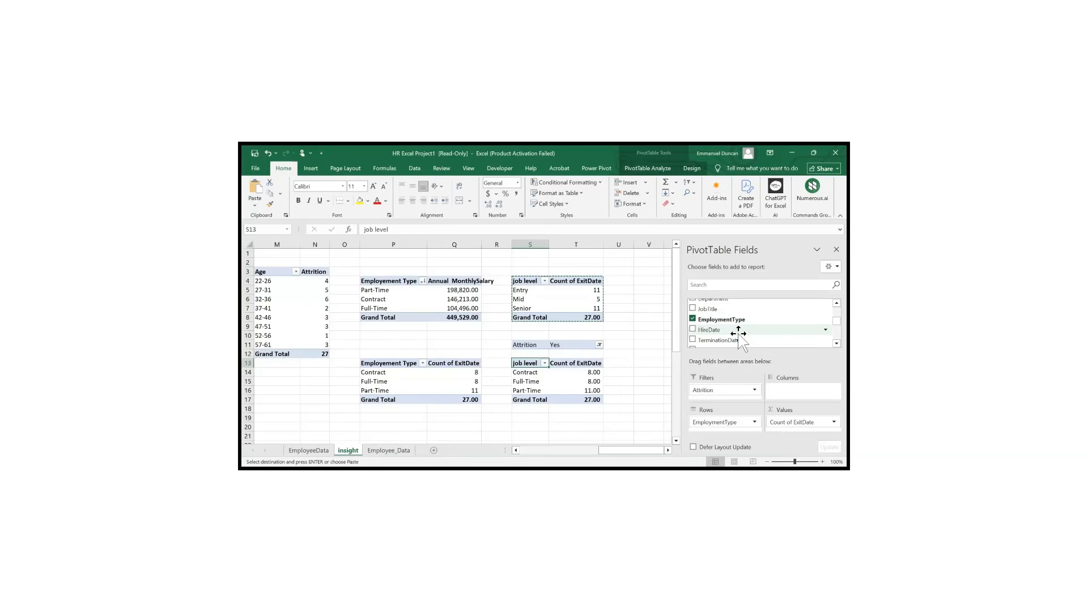
scroll(740, 336, "down", 3)
scroll(737, 335, "down", 2)
left_click_drag(729, 315, 726, 398)
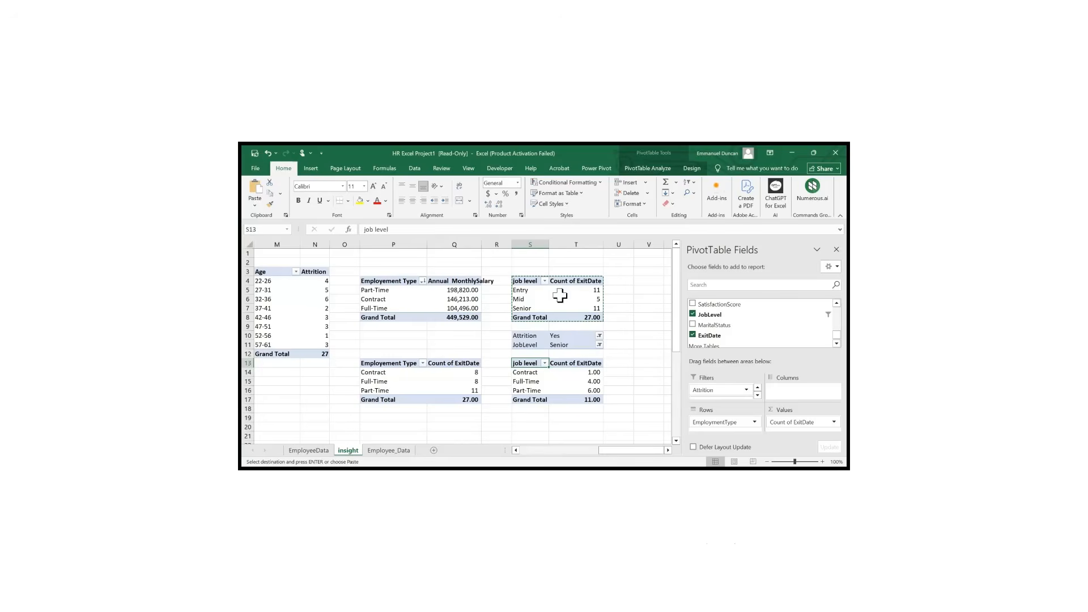
left_click(621, 291)
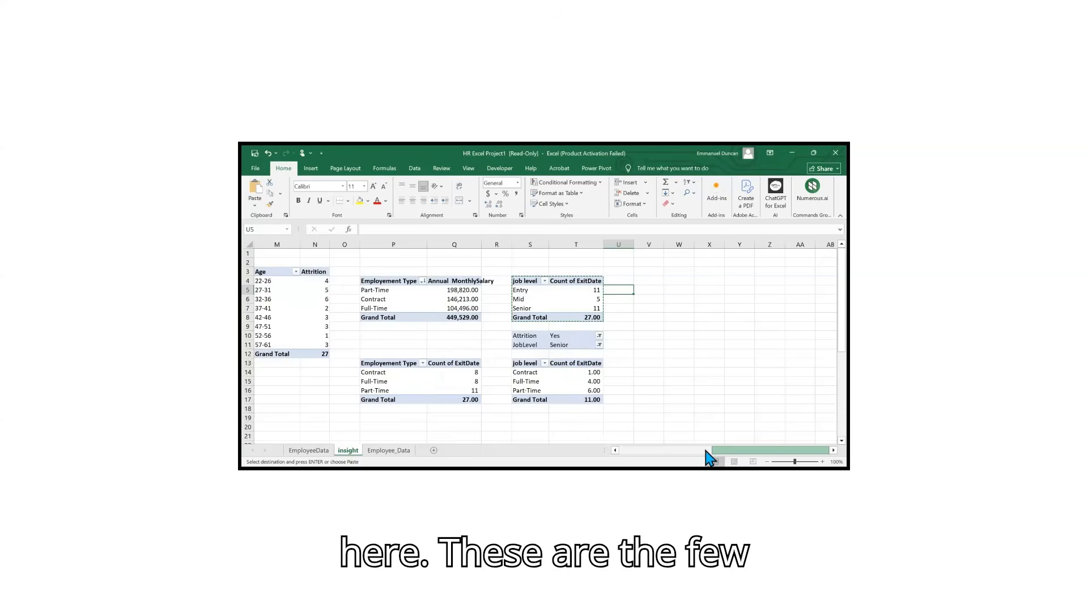
left_click_drag(715, 451, 586, 458)
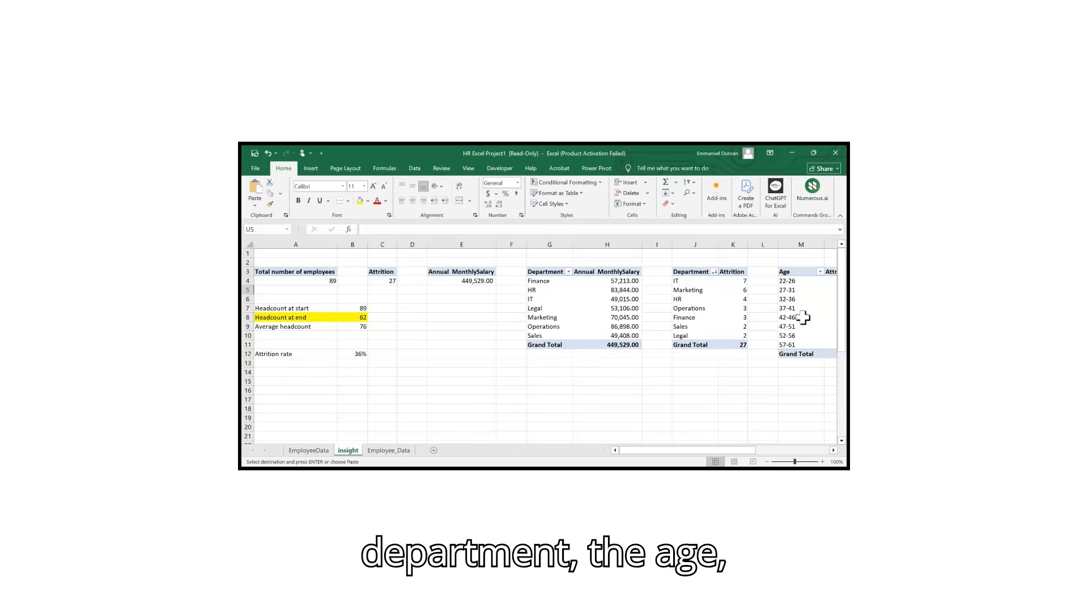
left_click_drag(740, 455, 772, 456)
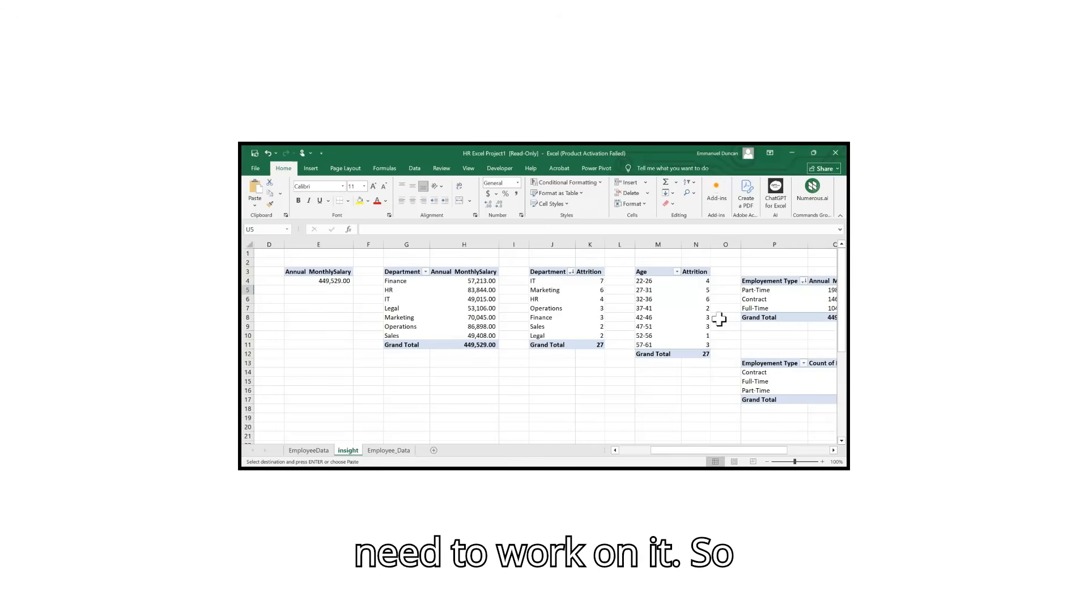
left_click_drag(723, 452, 768, 462)
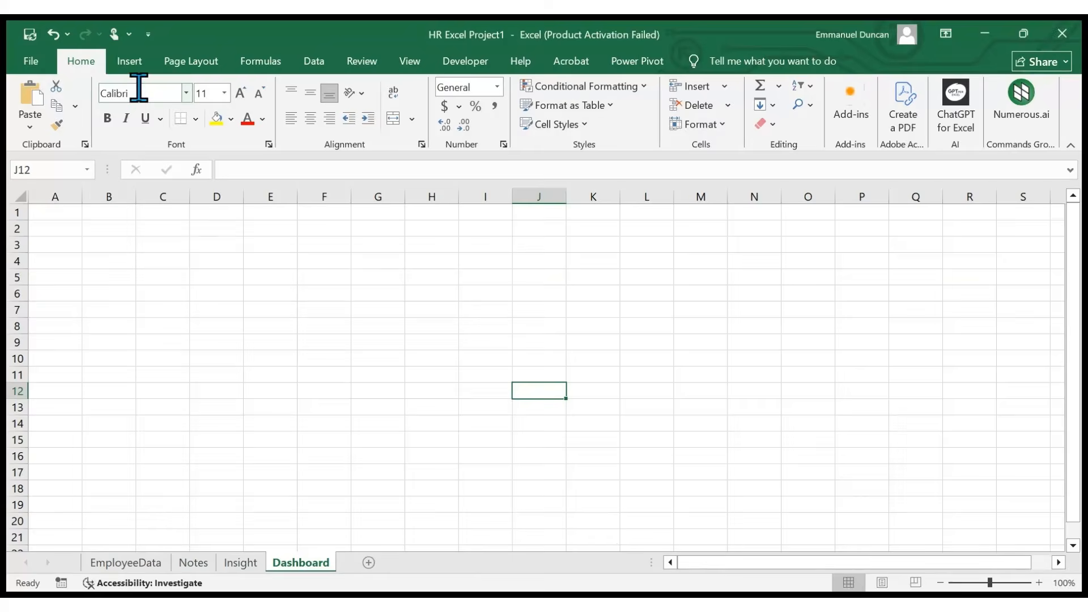
- Draw a rounded rectangle about 1.31" by 0.6" over columns E and F on the Dashboard sheet, with no fill
left_click(129, 61)
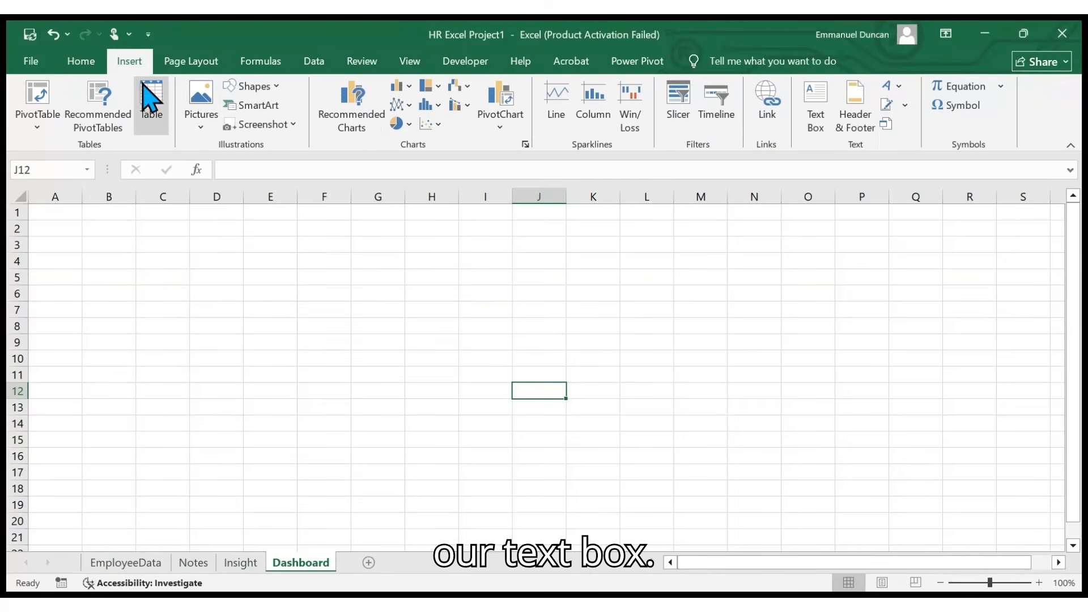
left_click(280, 88)
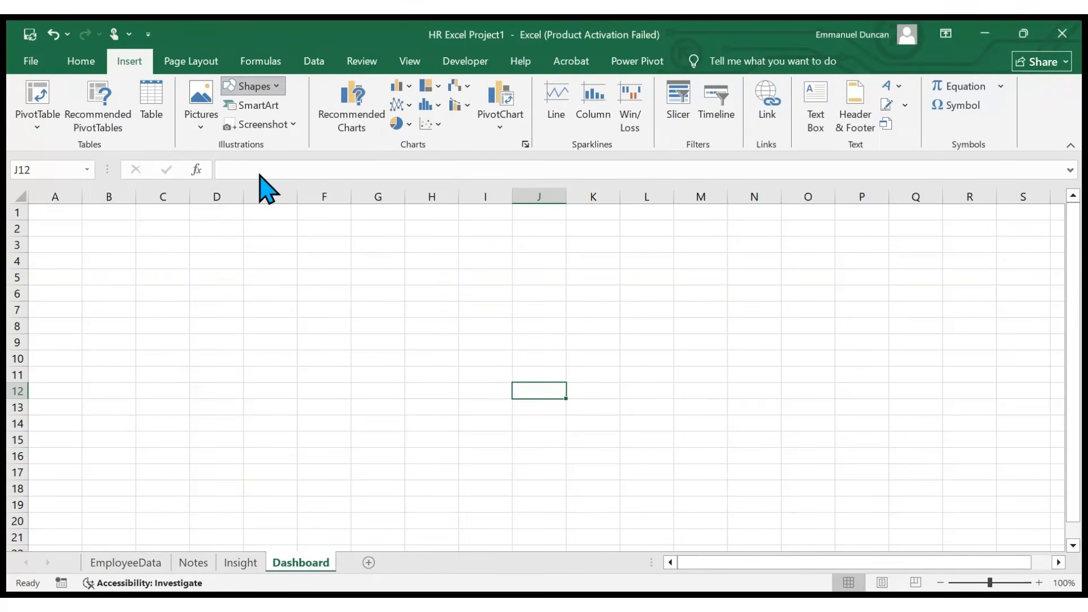
left_click(338, 131)
left_click_drag(249, 236, 352, 284)
left_click_drag(249, 259, 245, 260)
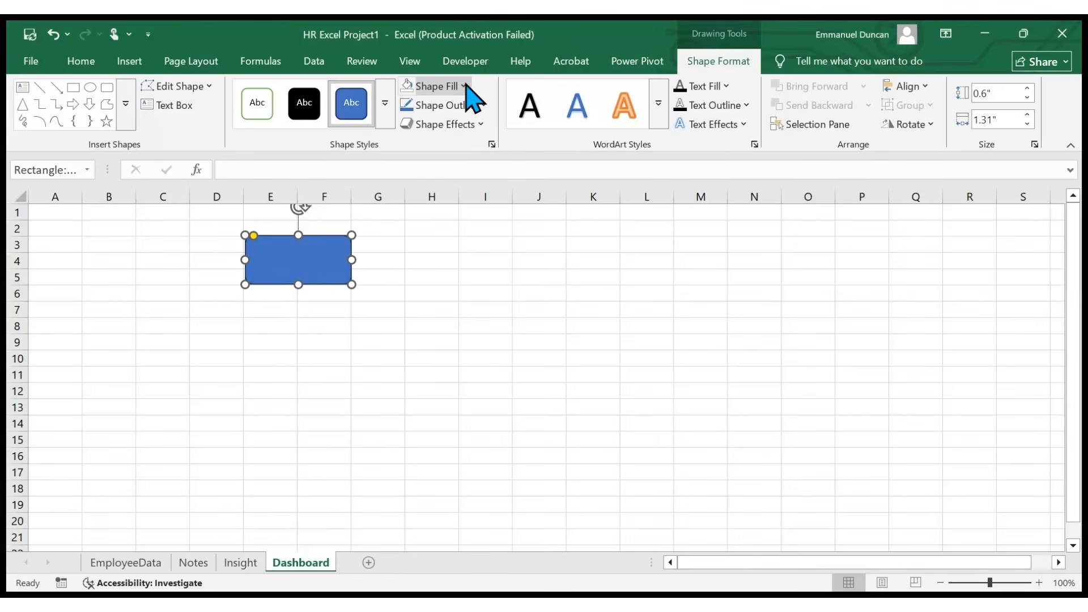
left_click(425, 233)
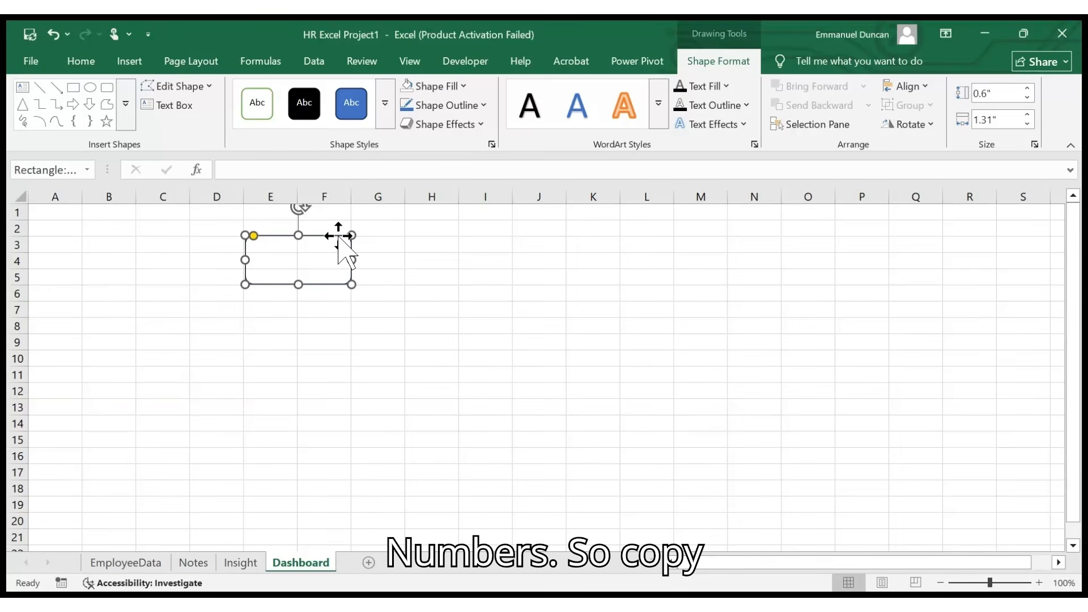
- Copy the rounded rectangle and paste it four times
key("ctrl+c")
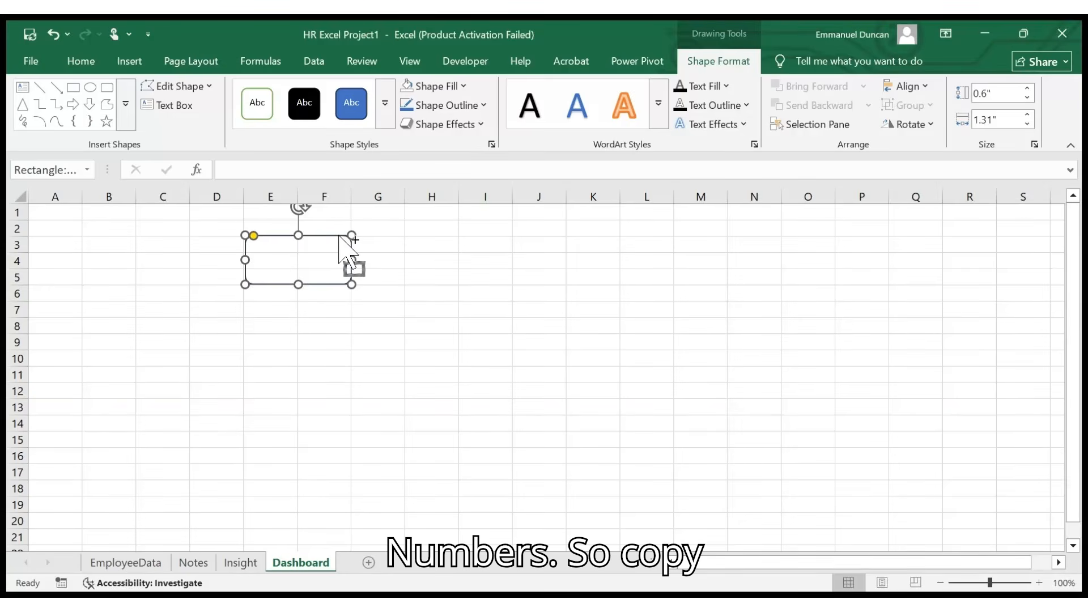
key("ctrl+v")
key("ctrl+v")
key("ctrl+v")
key("ctrl+v")
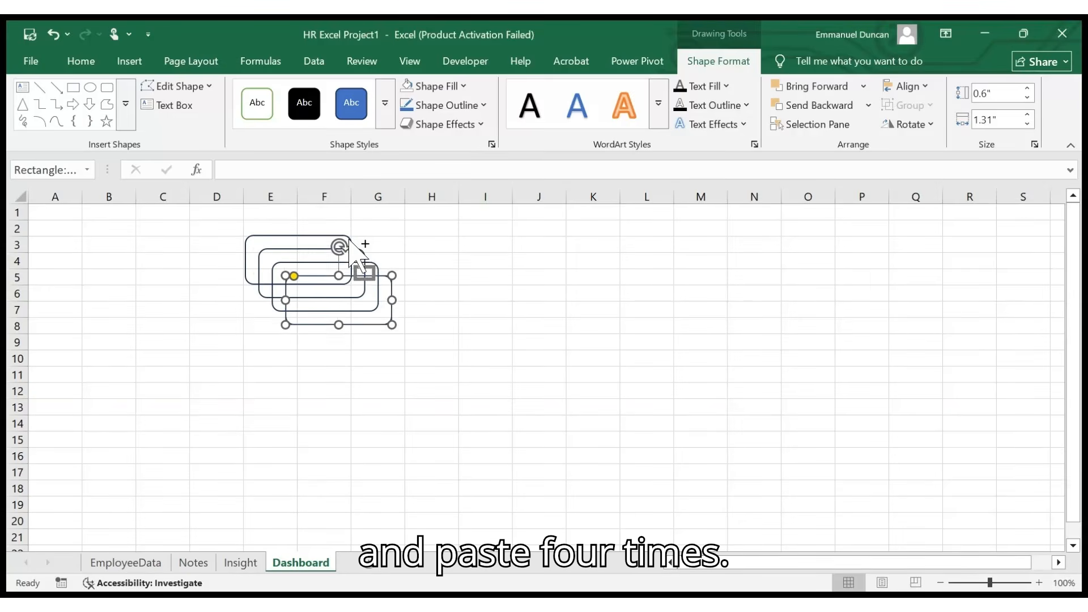
- Spread three of the pasted rectangles out in a row across columns H to O and delete the surplus copy
left_click_drag(397, 289, 796, 256)
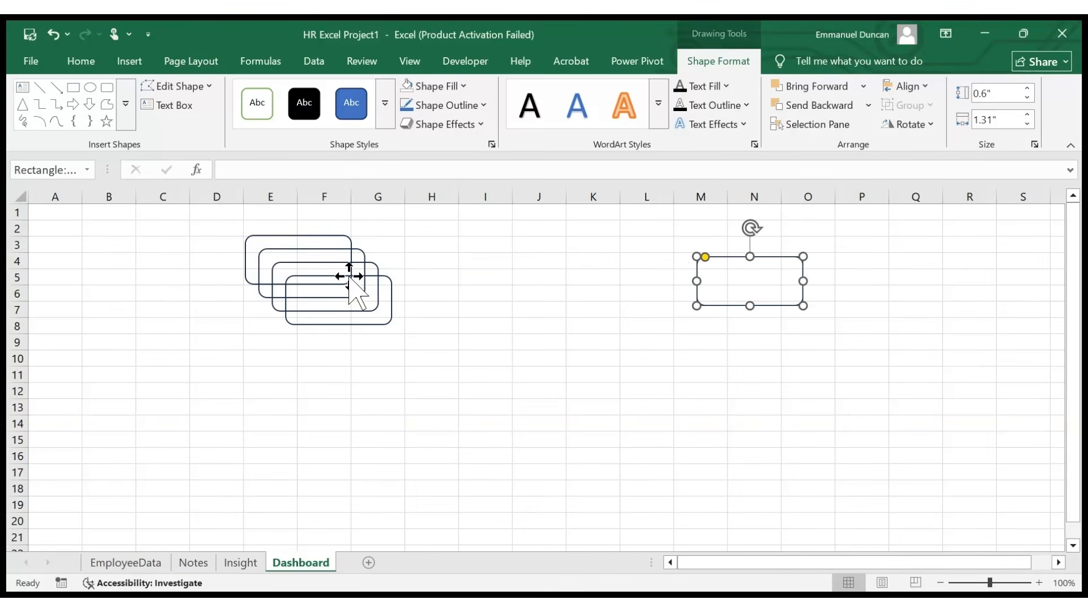
left_click_drag(349, 274, 619, 251)
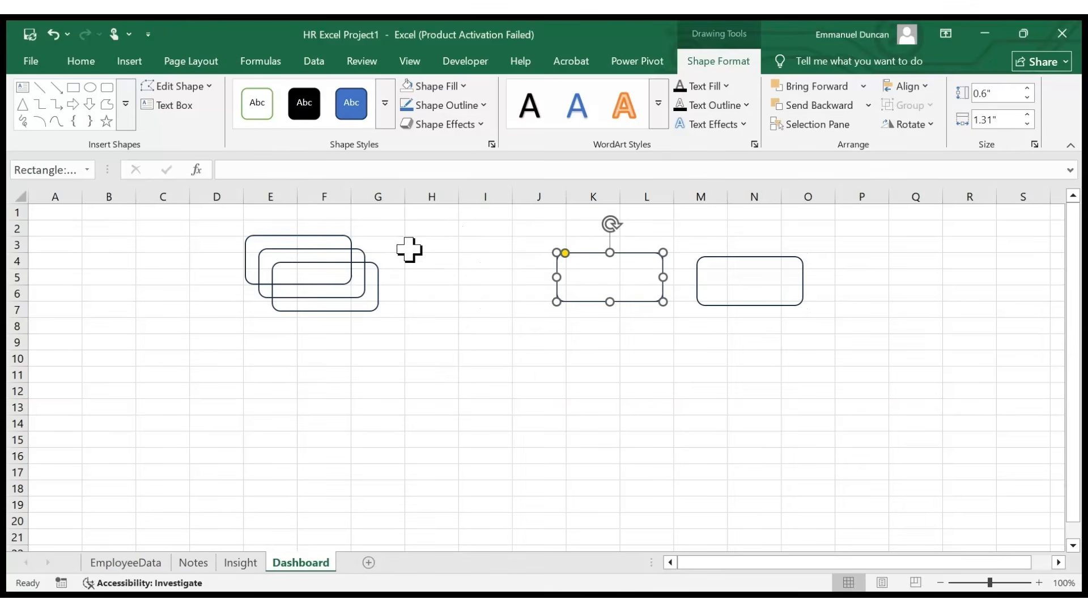
left_click_drag(361, 269, 508, 258)
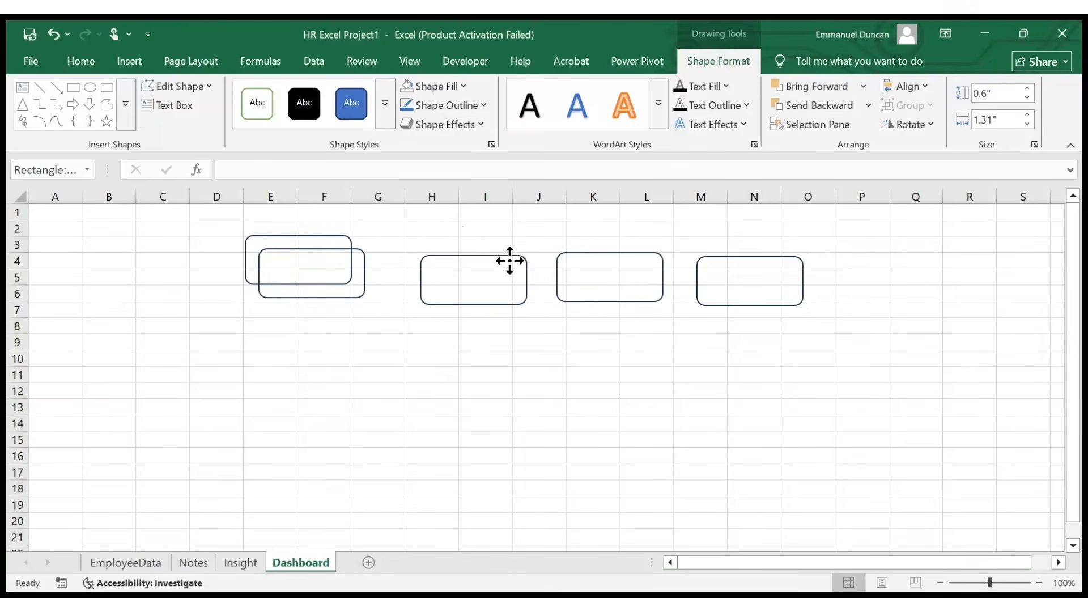
left_click(315, 250)
left_click(513, 384)
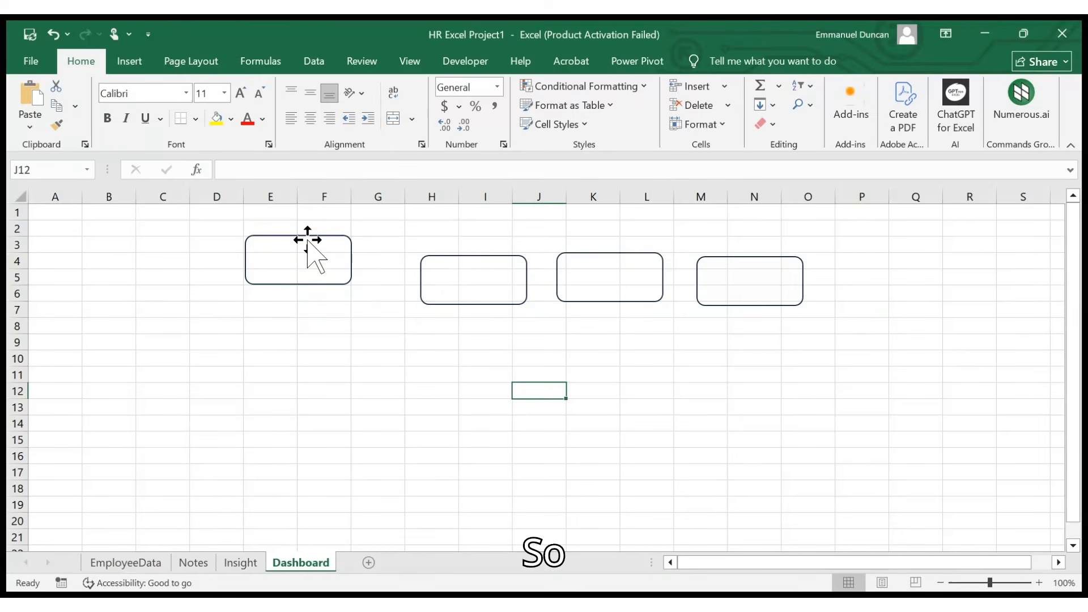
- Align the four rectangles in one row so they span columns E:F, H:I, K:L and N:O
left_click_drag(308, 239, 306, 254)
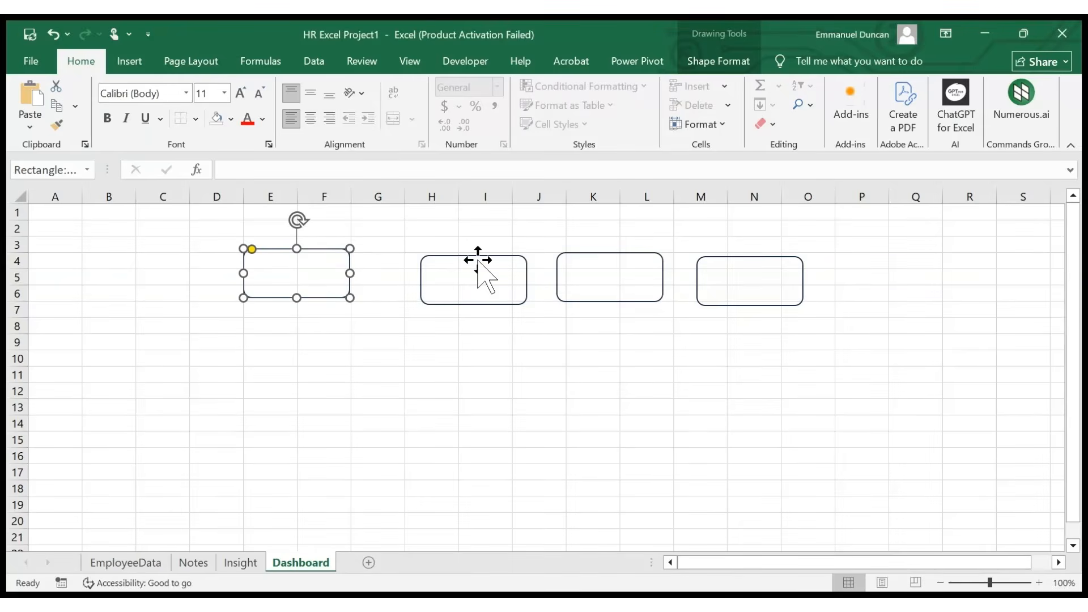
left_click_drag(478, 252, 466, 249)
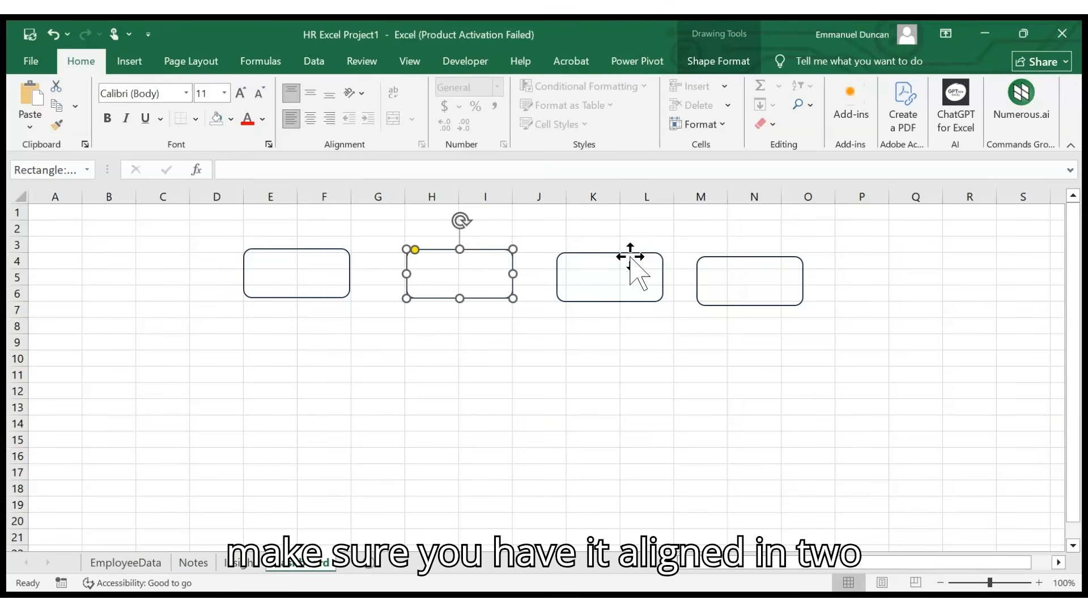
left_click_drag(633, 251, 644, 250)
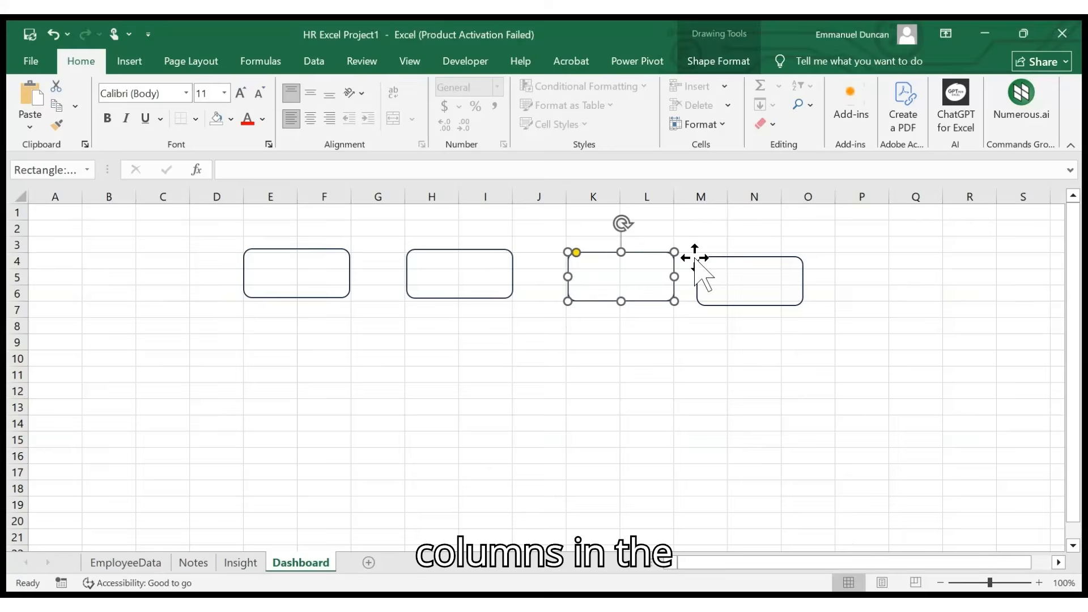
left_click(733, 258)
left_click_drag(733, 258, 764, 250)
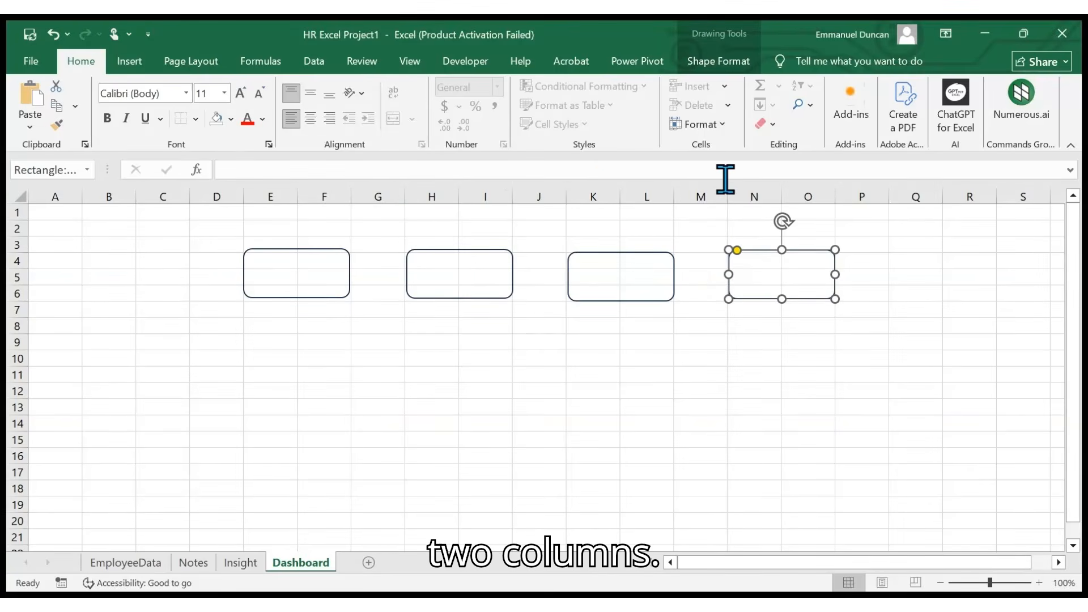
left_click(599, 254)
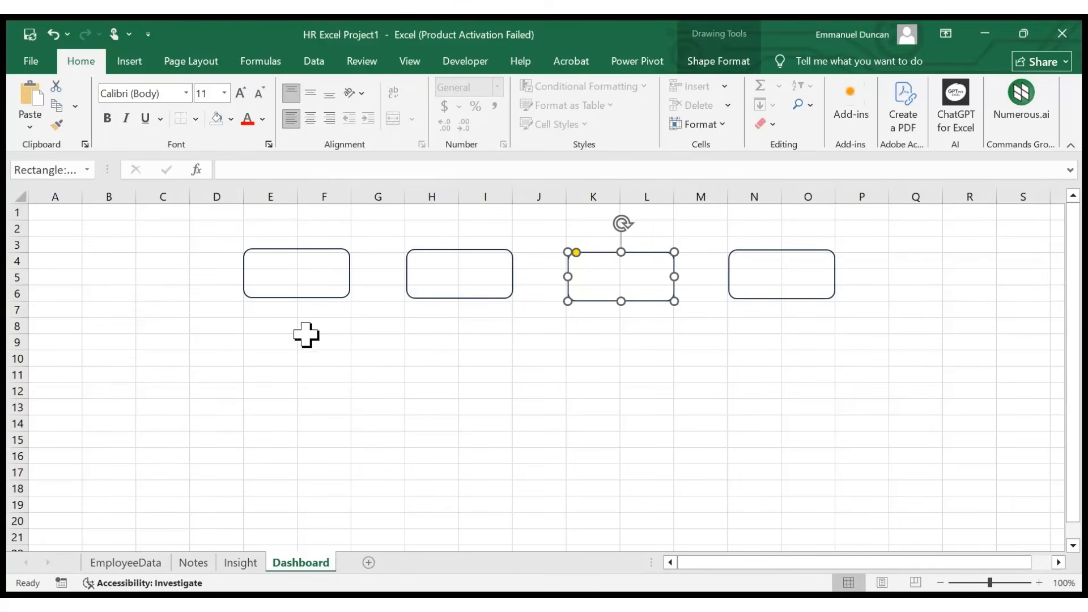
- Link the text of the first rectangle to the headcount cell with the formula =Insight!B13
left_click(288, 256)
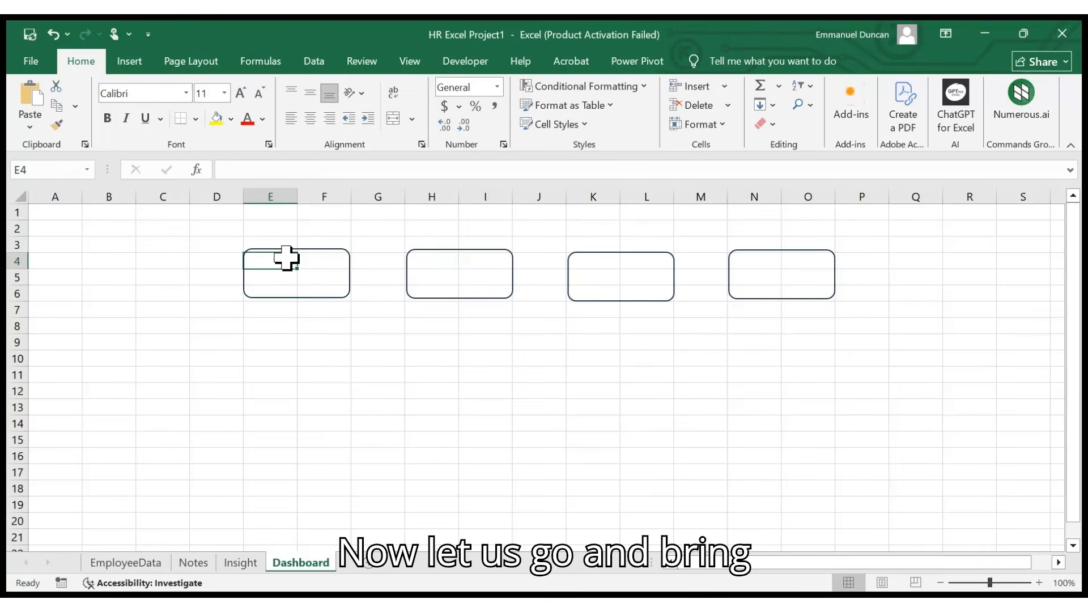
left_click(292, 250)
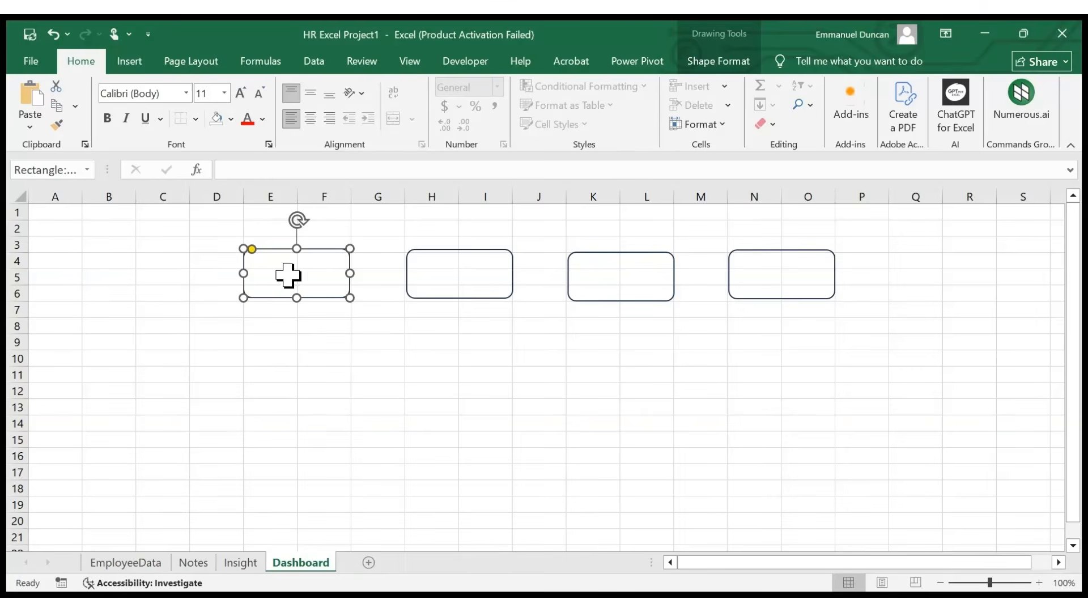
left_click(245, 170)
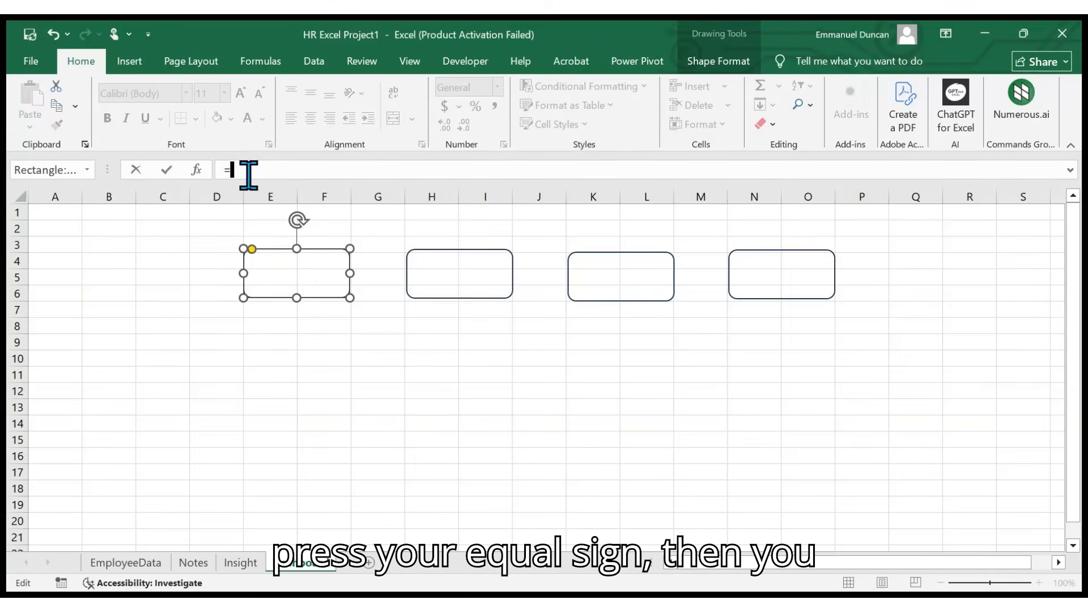
left_click(241, 563)
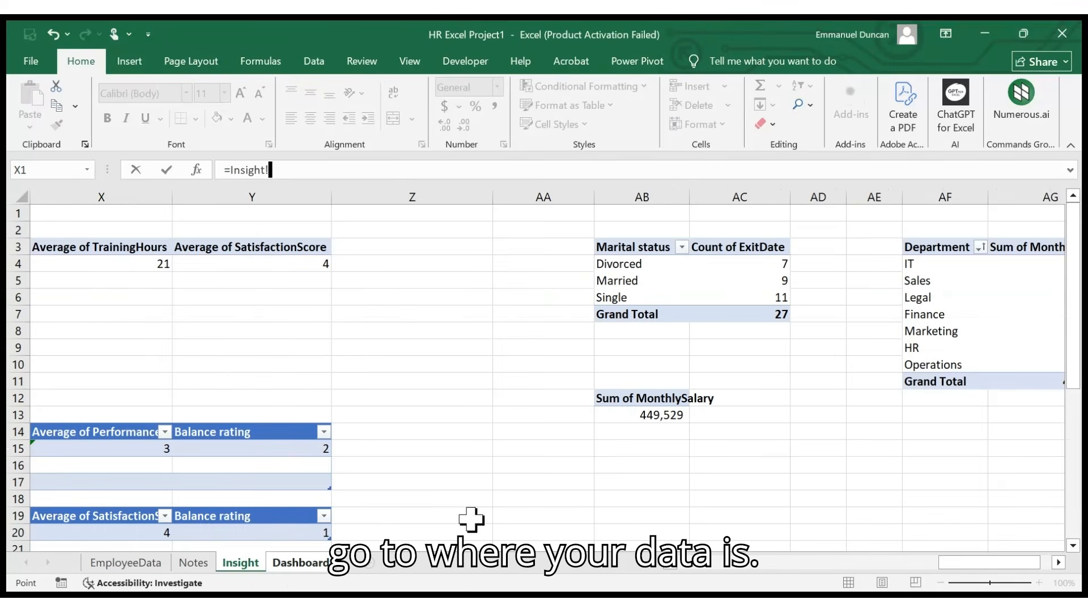
left_click_drag(957, 564, 615, 578)
left_click(212, 415)
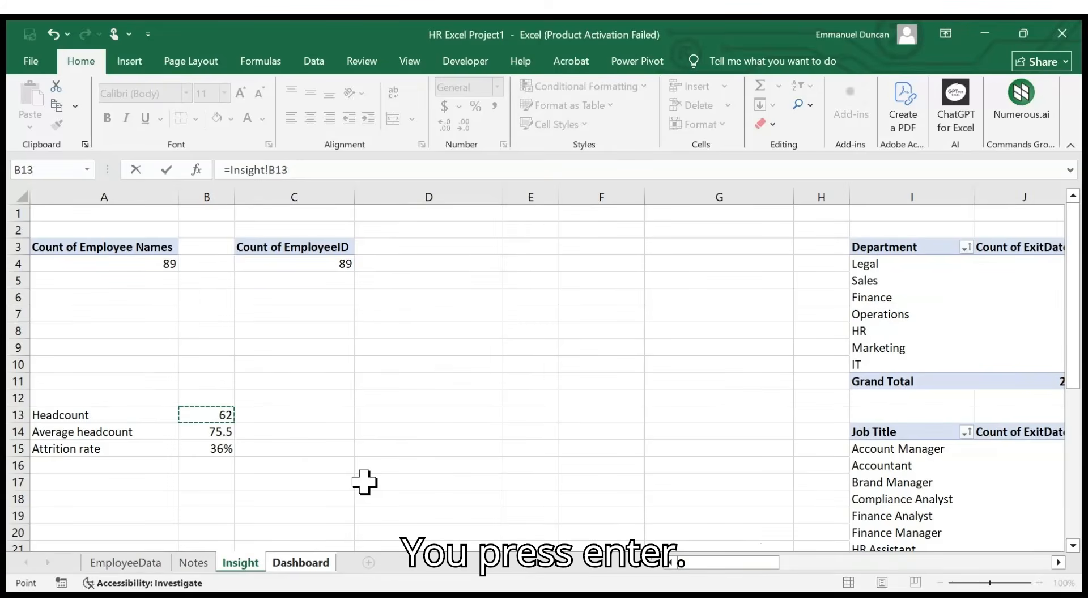
key("Return")
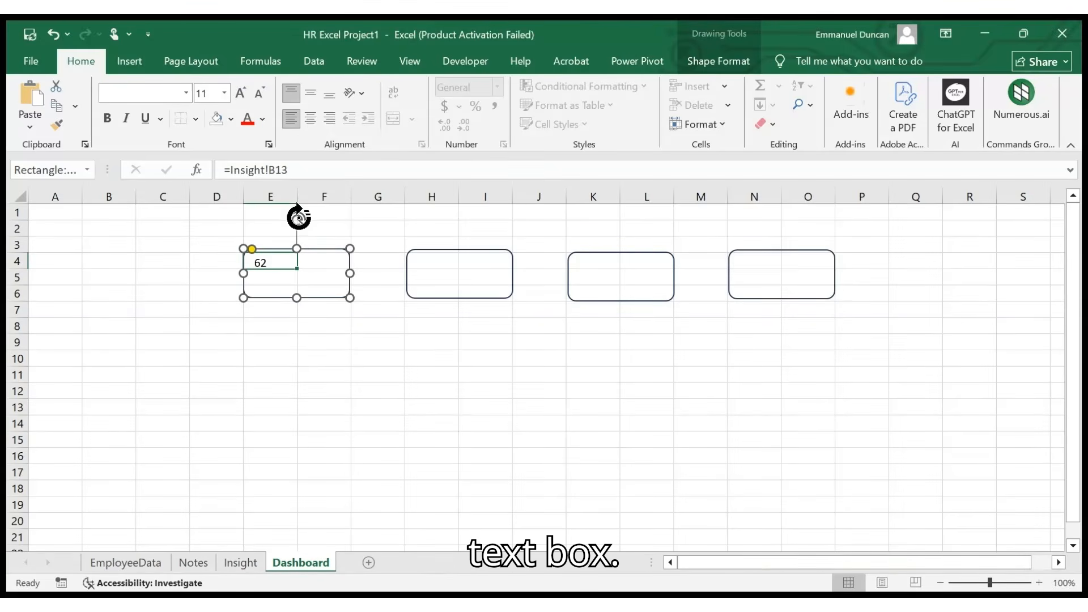
- Set the font size of the headcount value in the first rectangle to 24
left_click(223, 94)
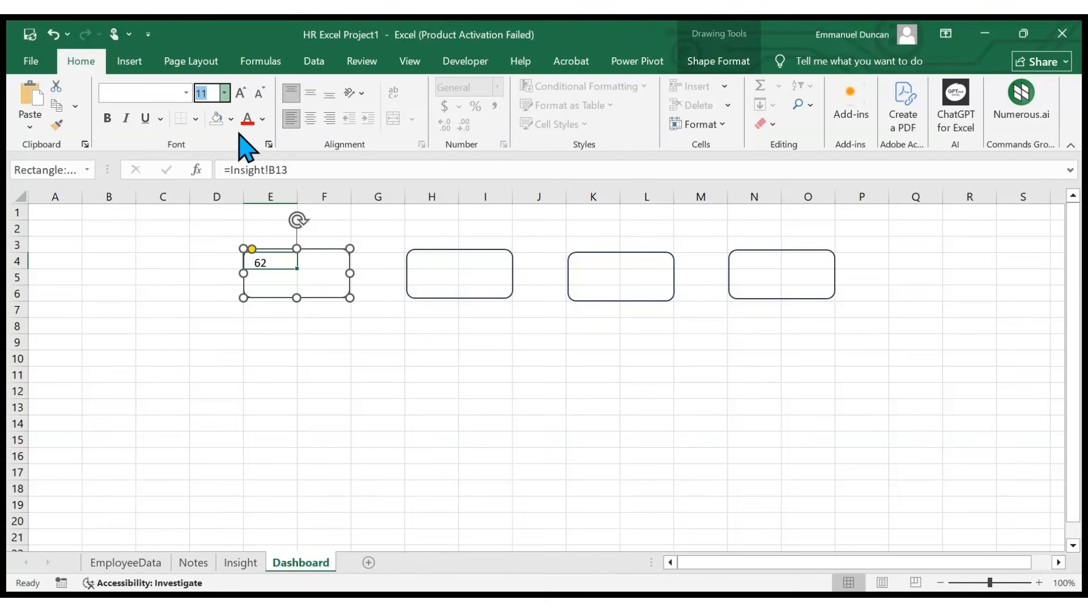
left_click(208, 291)
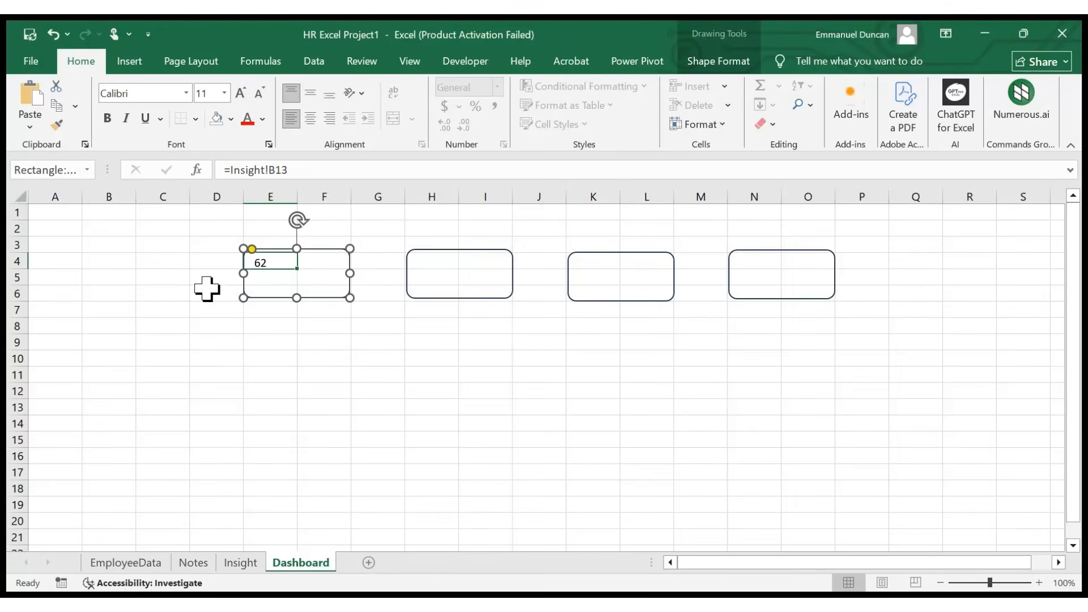
left_click(224, 93)
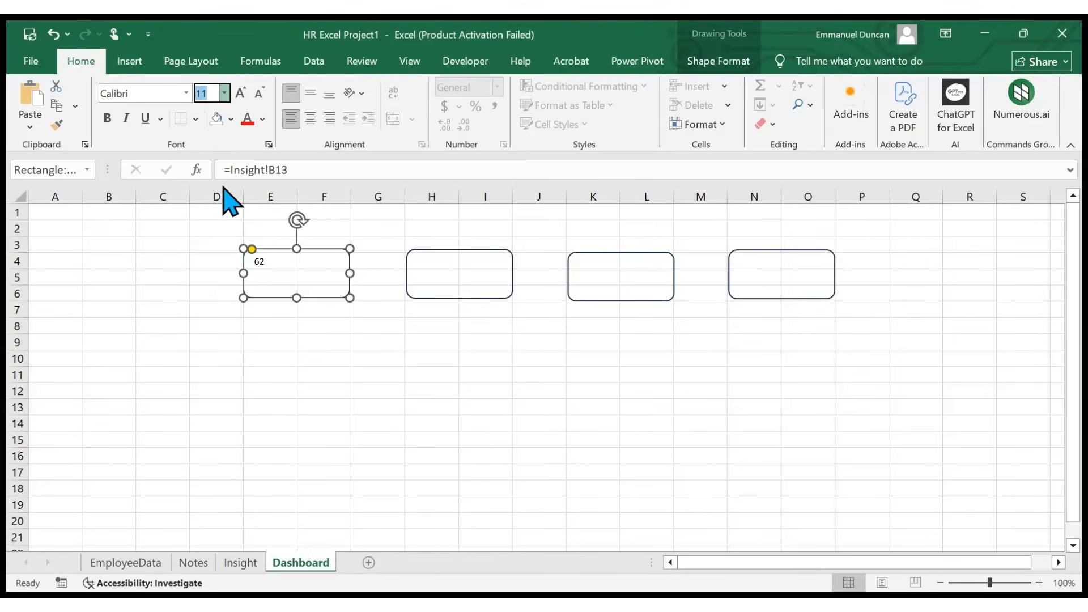
left_click(202, 290)
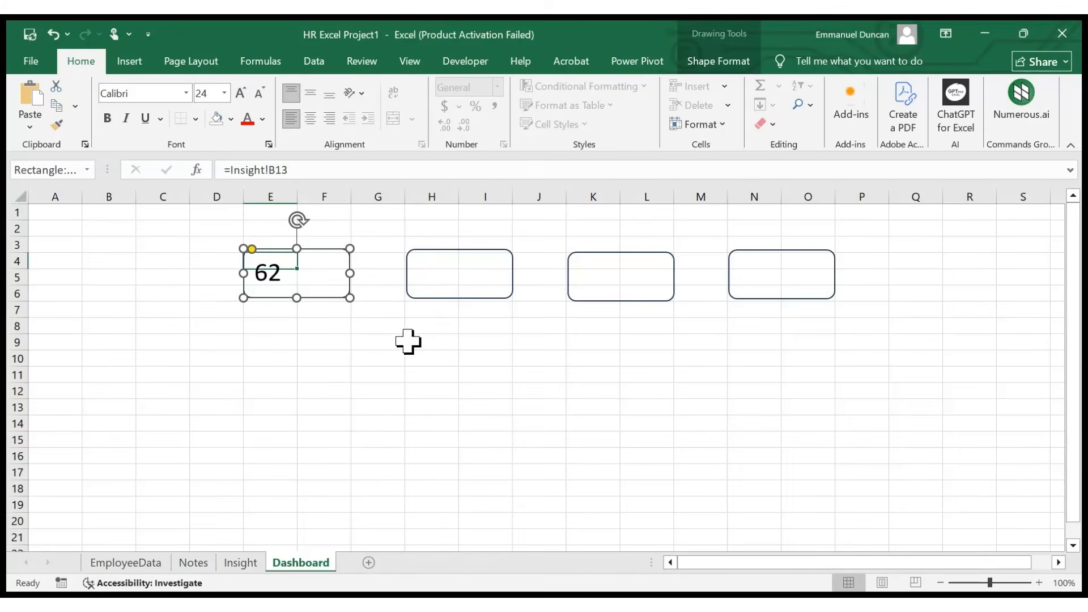
left_click(442, 252)
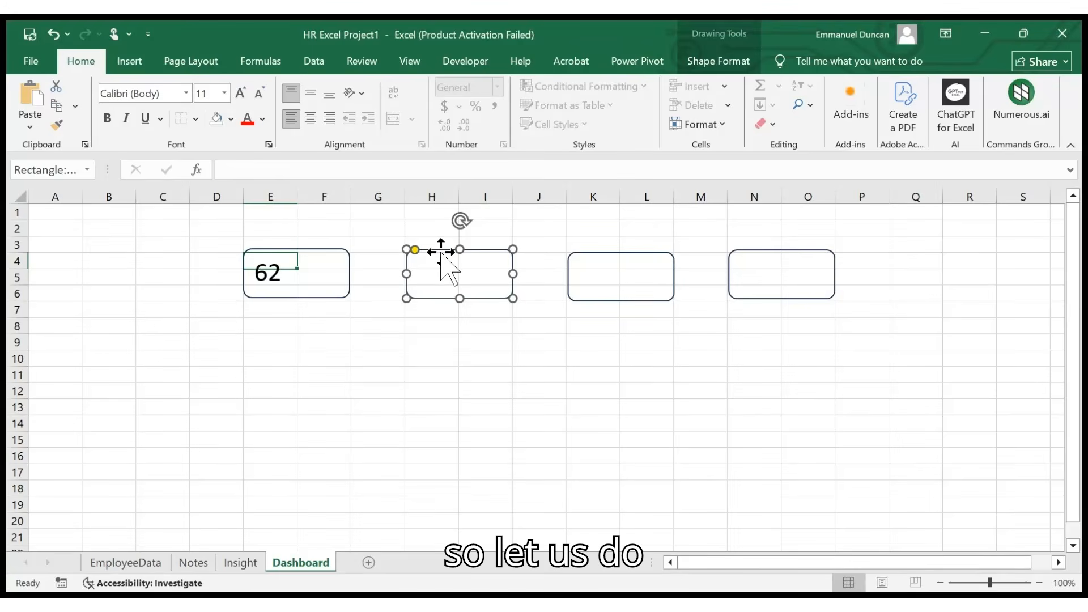
left_click(323, 249)
- Draw a label rectangle about 1.39" by 0.26" above the first card across columns E:F and enter the text HEADCOUNT
left_click(274, 226)
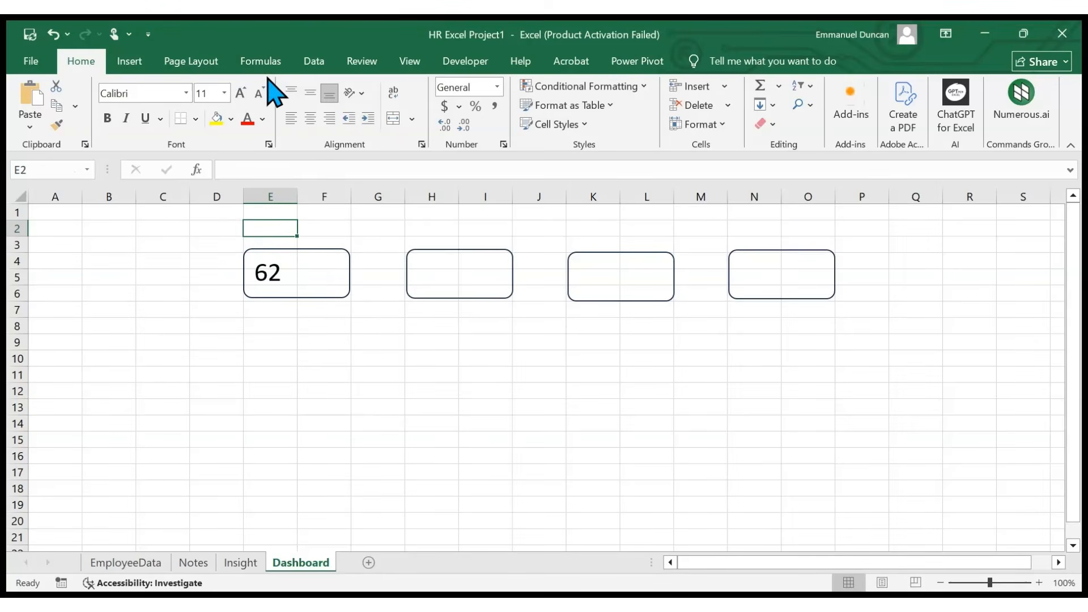
left_click(126, 60)
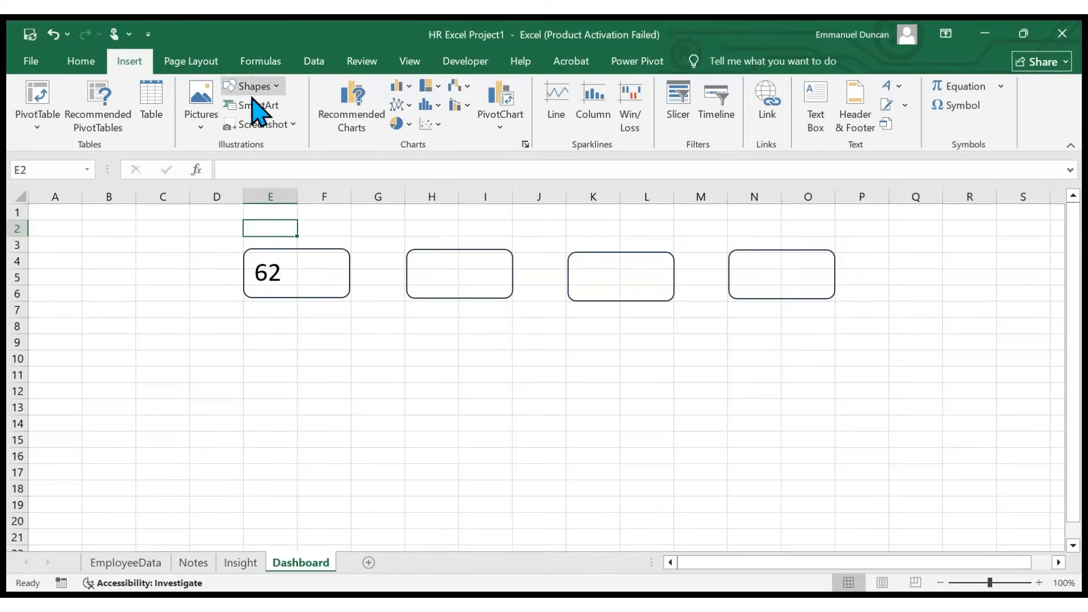
left_click(276, 89)
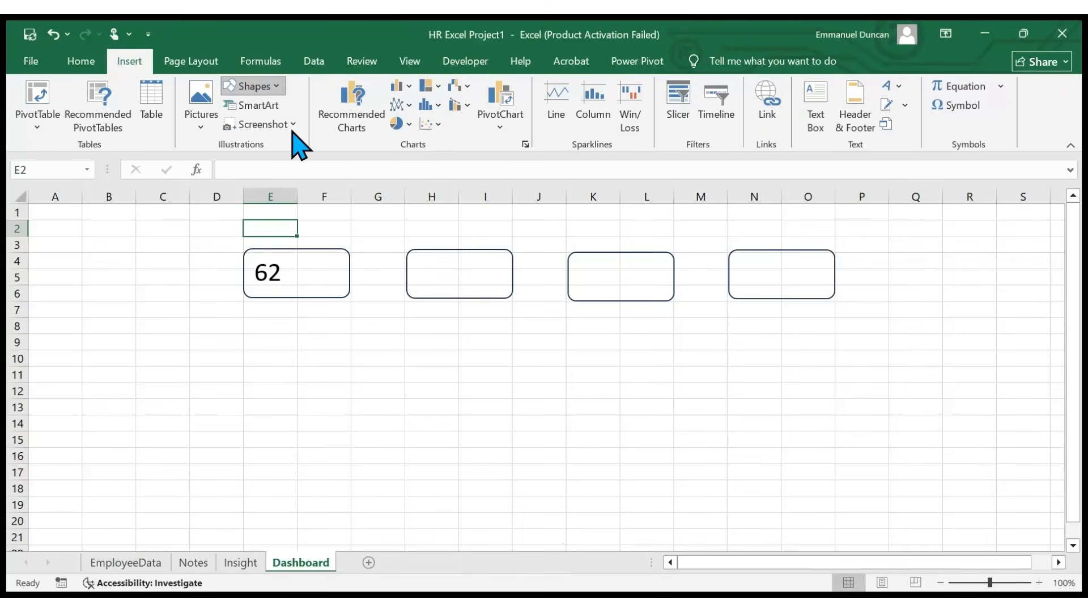
left_click_drag(241, 220, 354, 241)
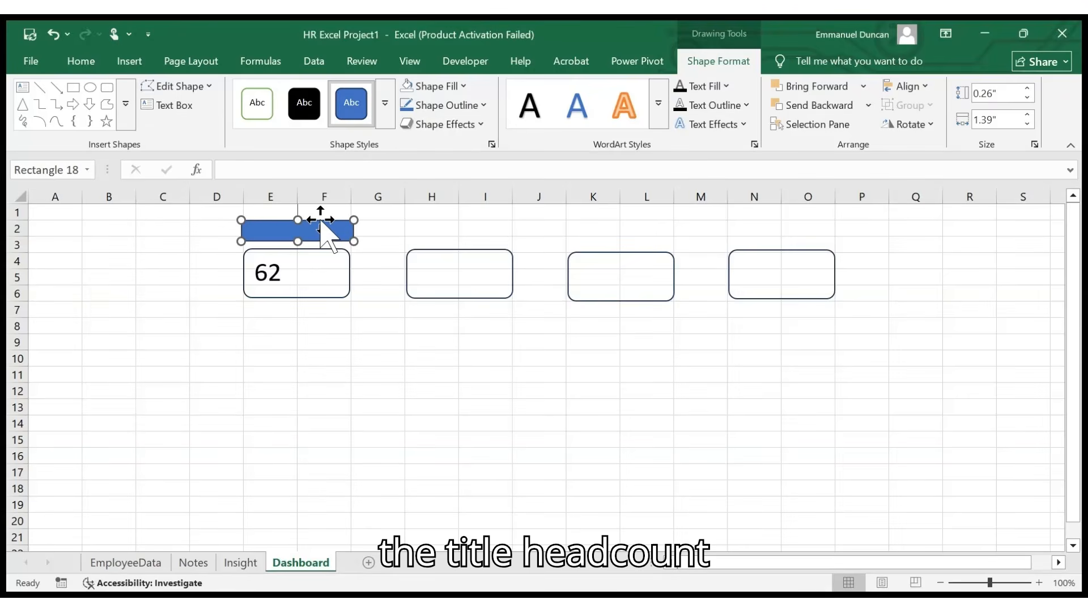
type("HEADCOUNT")
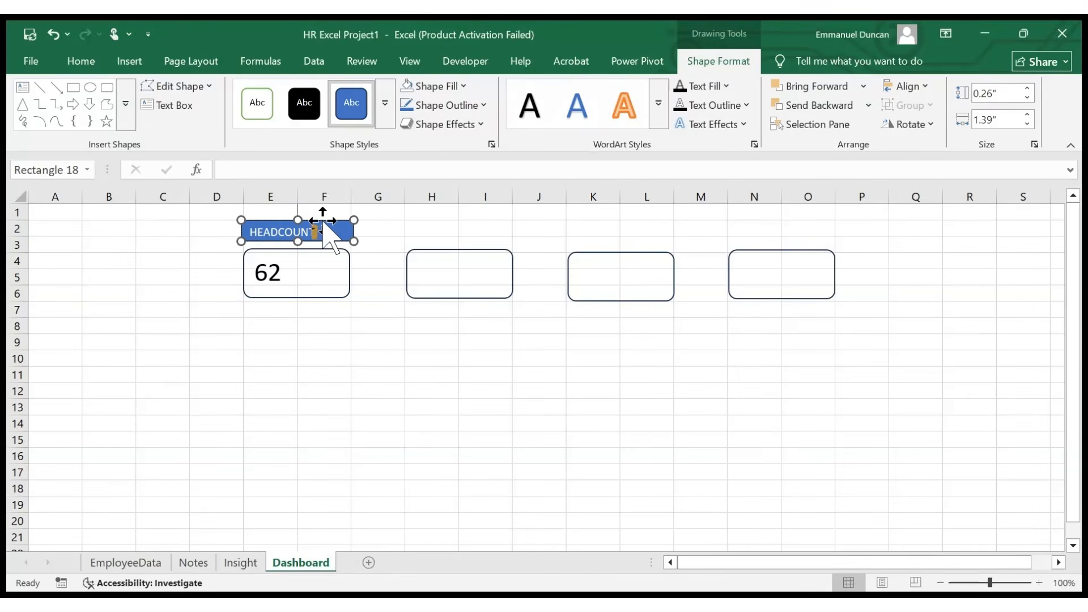
key("ctrl+c")
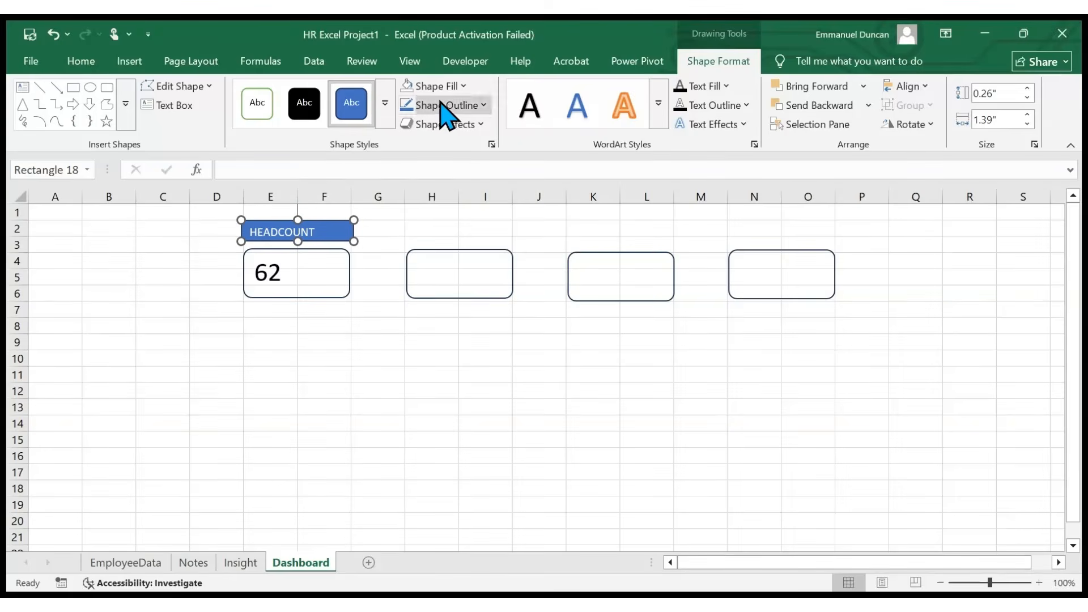
- Remove the HEADCOUNT label's fill and format its text as black, bold and centered
left_click(408, 88)
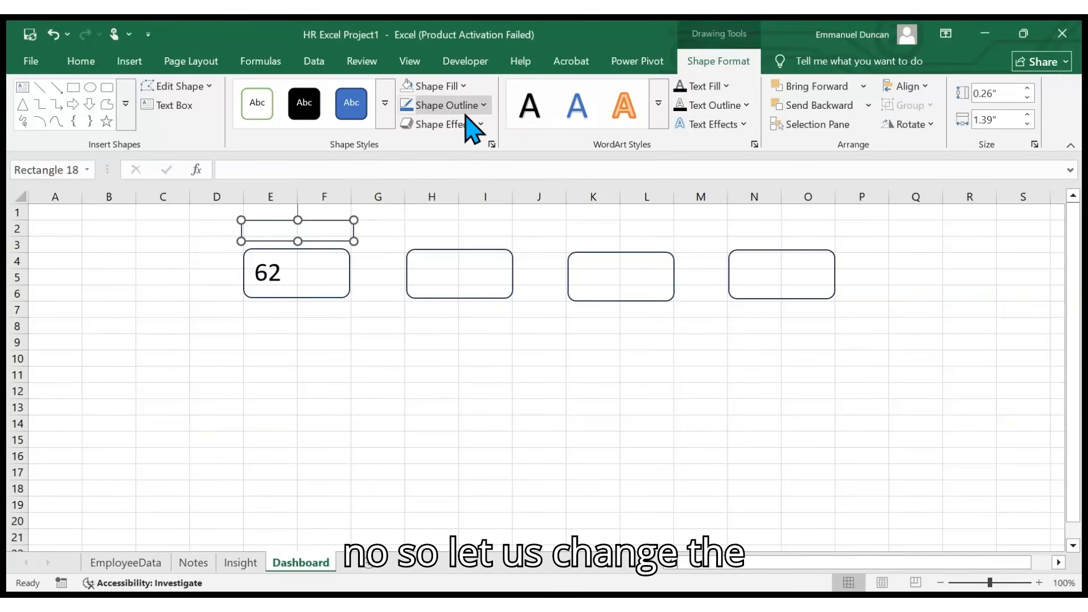
left_click(722, 86)
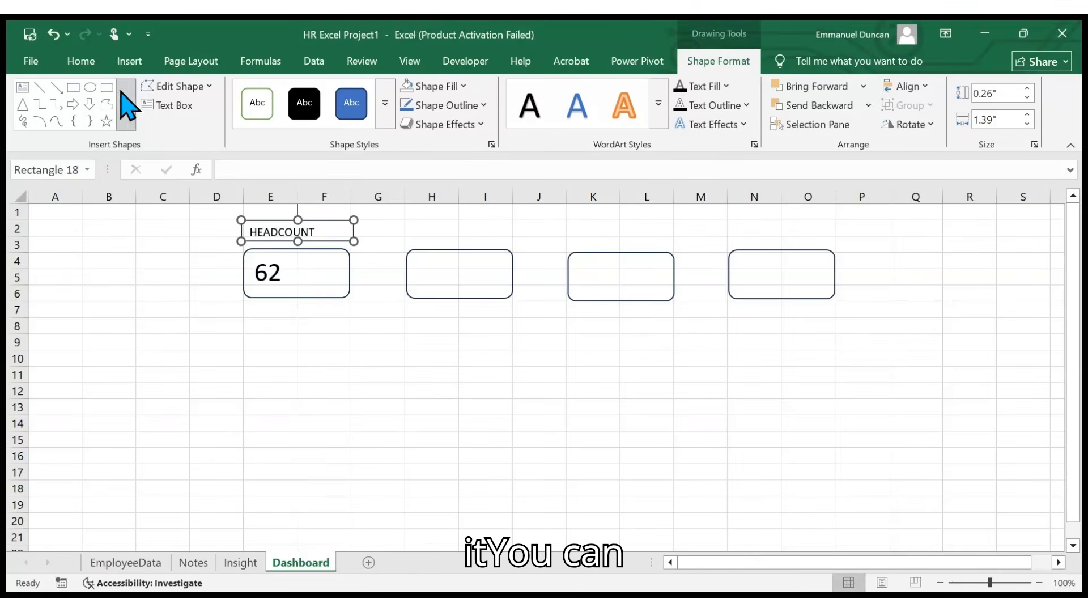
left_click(90, 64)
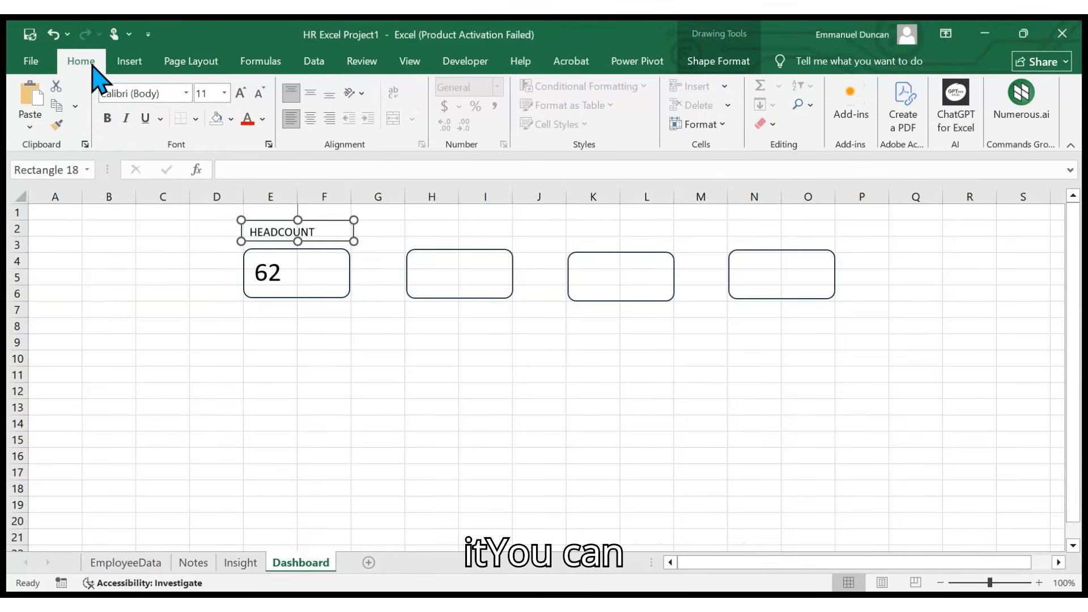
left_click(107, 120)
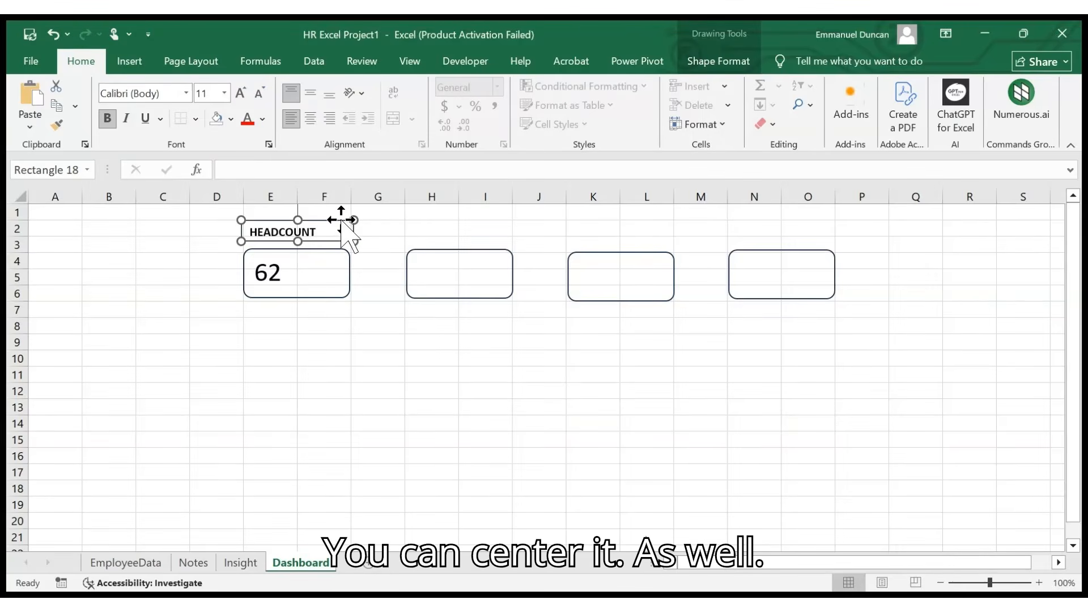
left_click(312, 126)
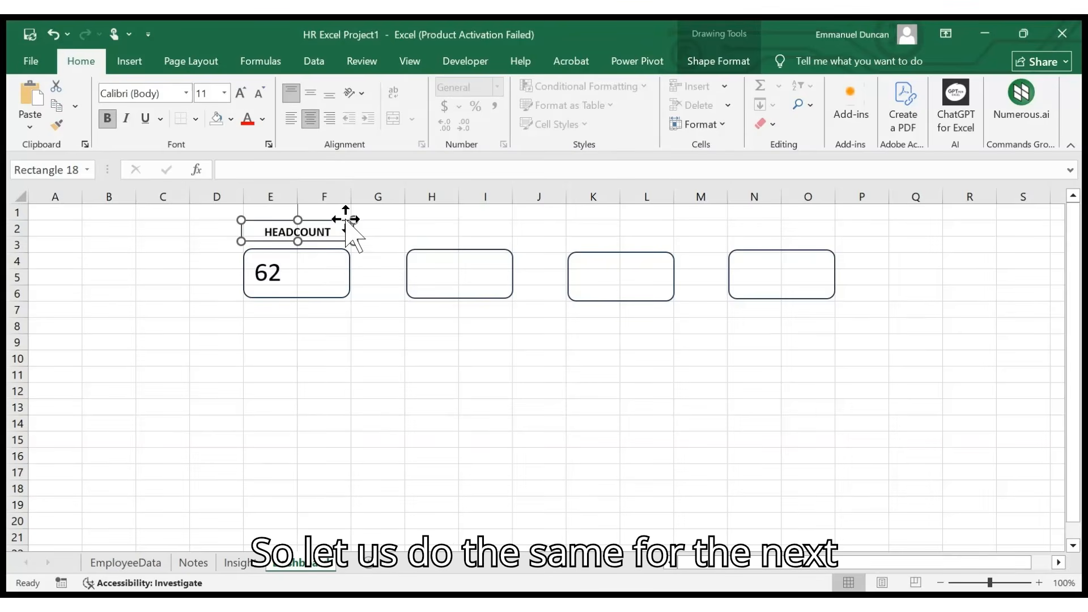
- Link the text of the second rectangle to the attrition count cell with the formula =Insight!L4
left_click(466, 253)
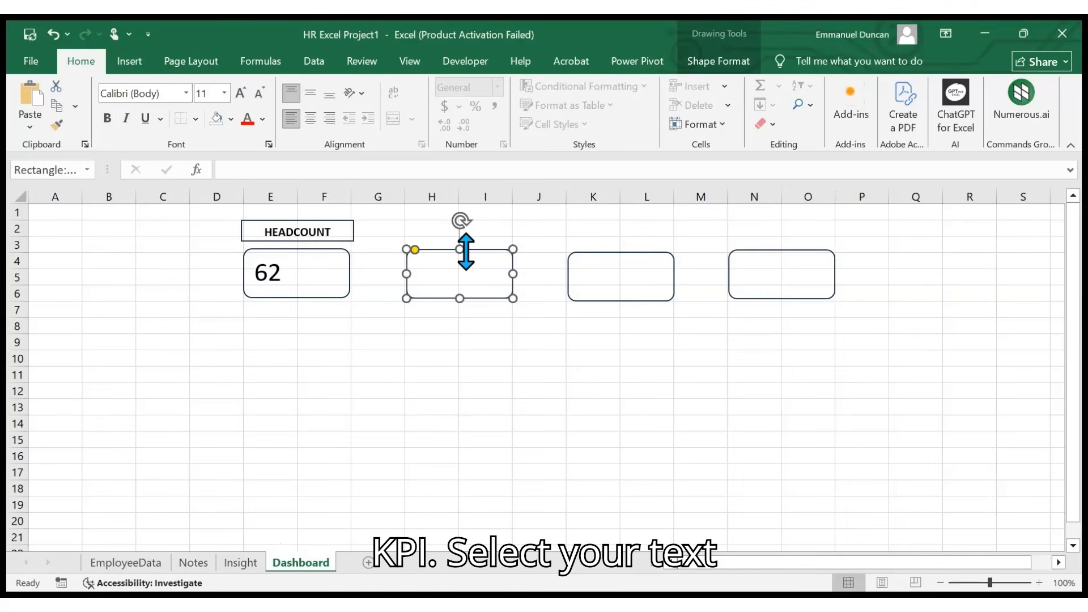
left_click(258, 168)
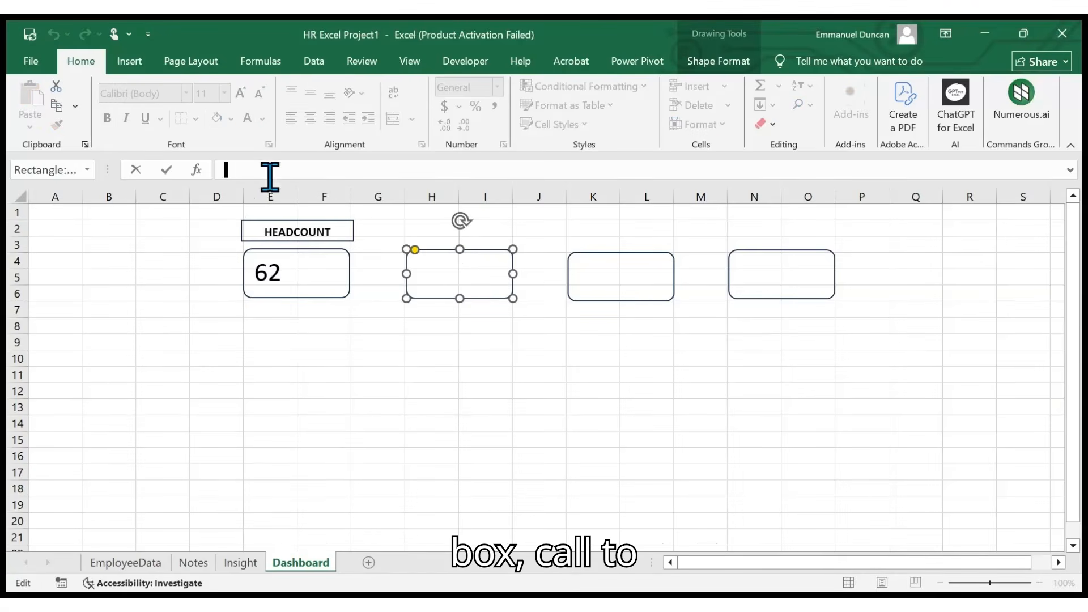
type("=")
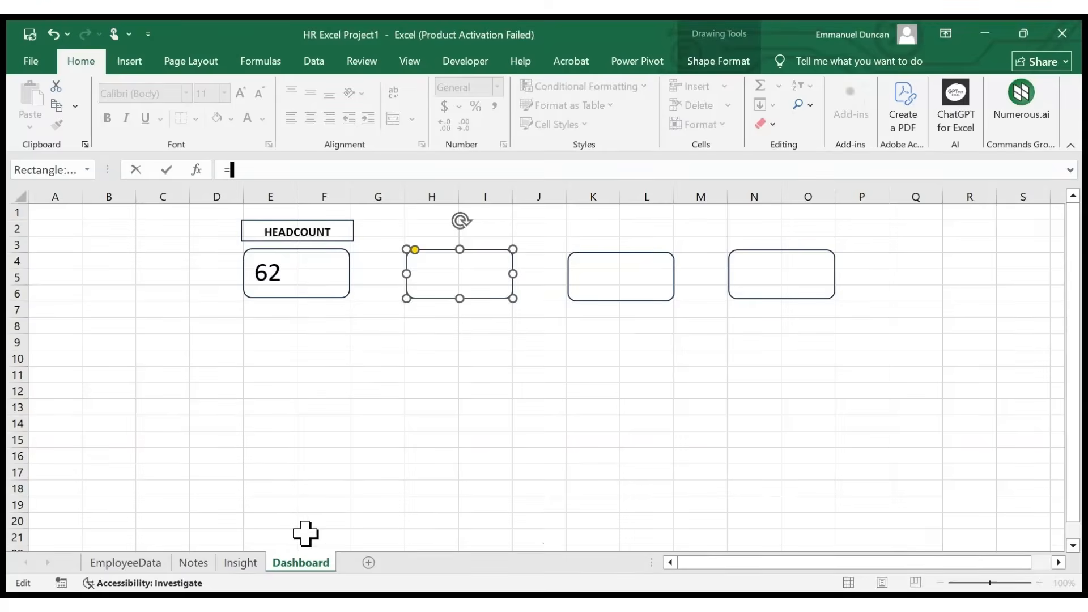
left_click(240, 562)
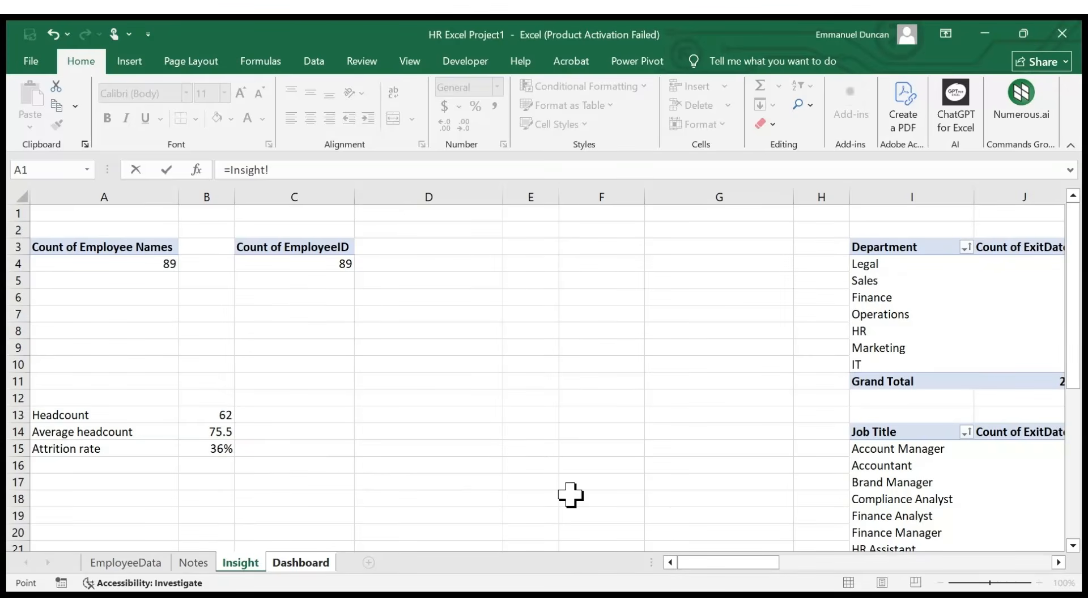
left_click_drag(736, 563, 816, 563)
left_click(469, 264)
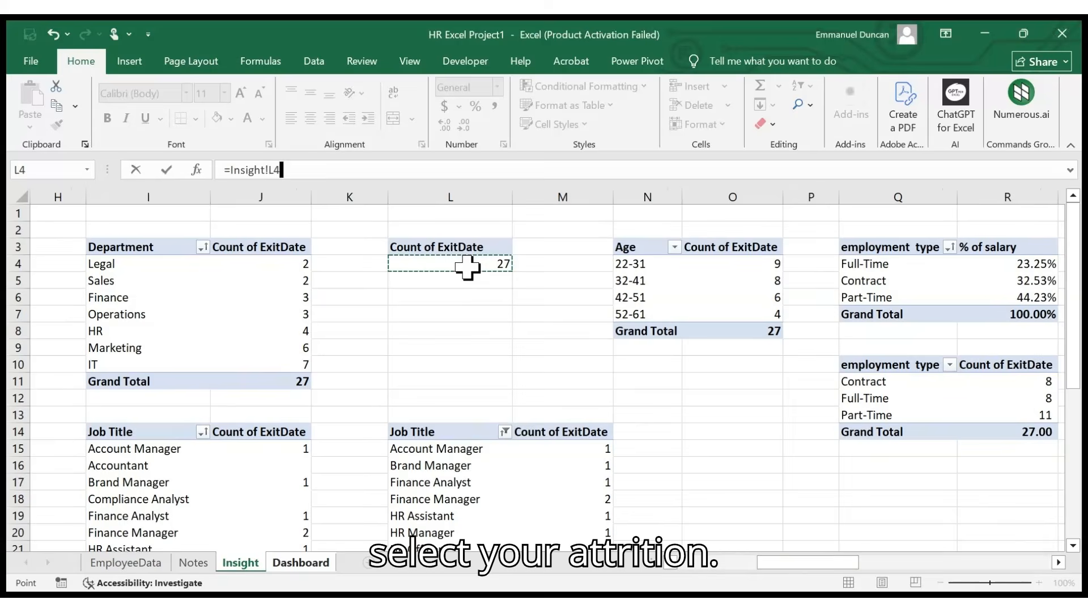
key("Return")
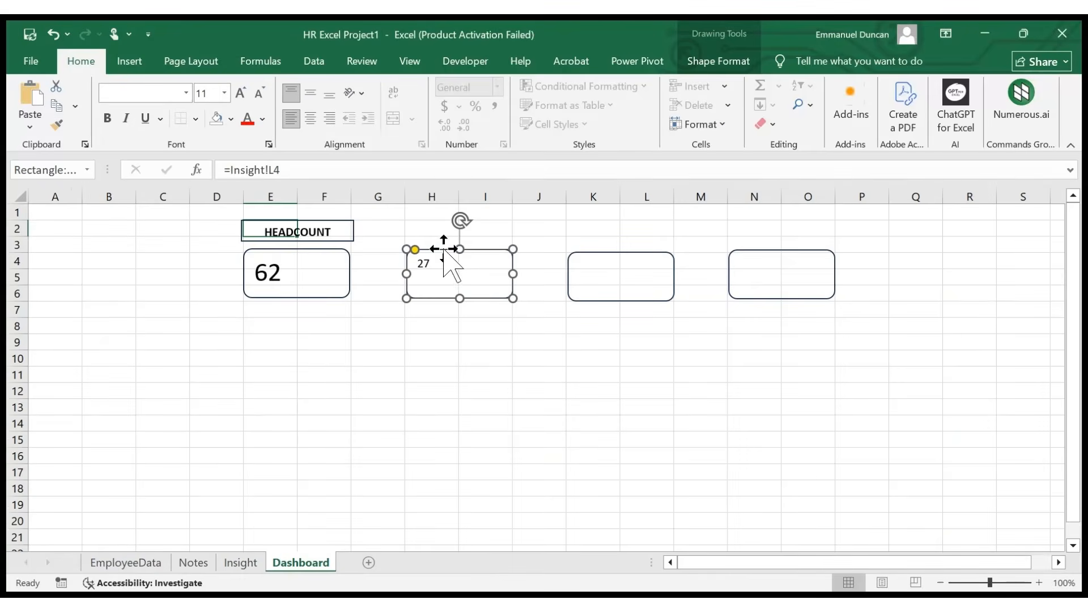
- Set the font size of the attrition value in the second rectangle to 24
left_click(224, 95)
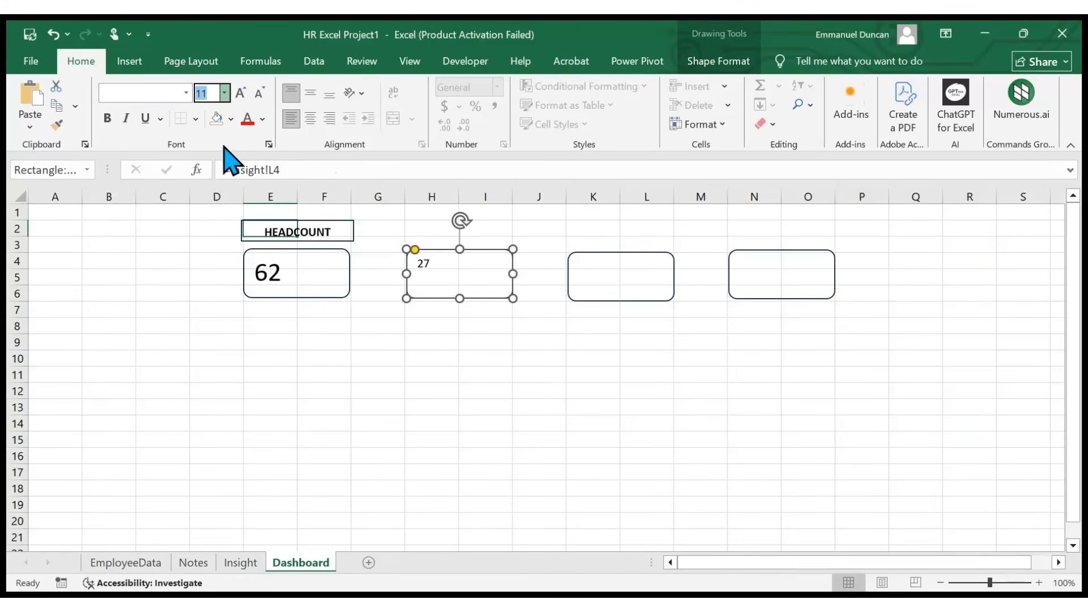
left_click(211, 280)
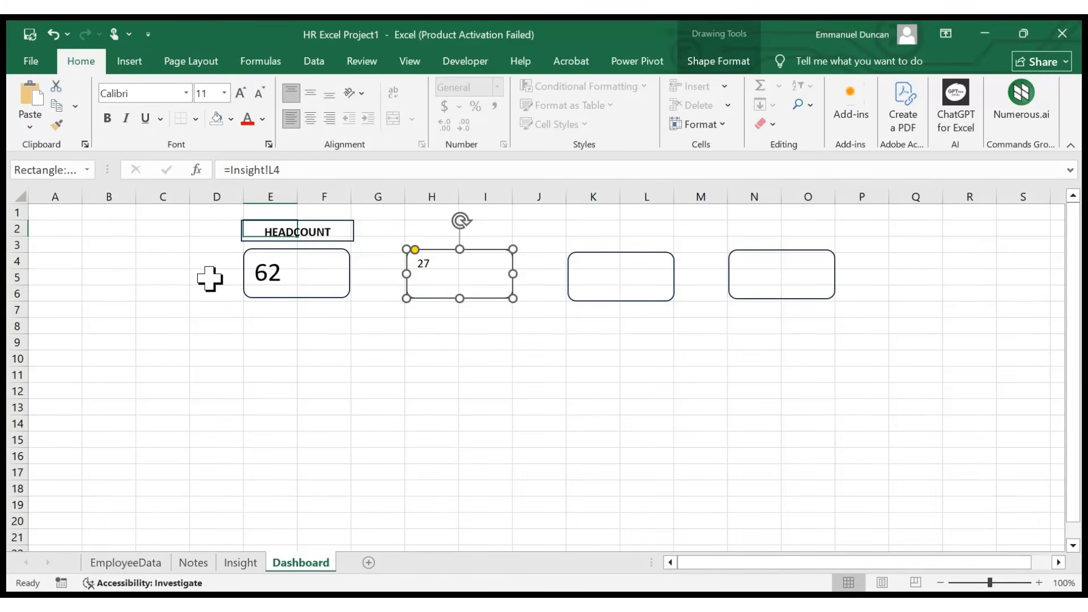
left_click(224, 93)
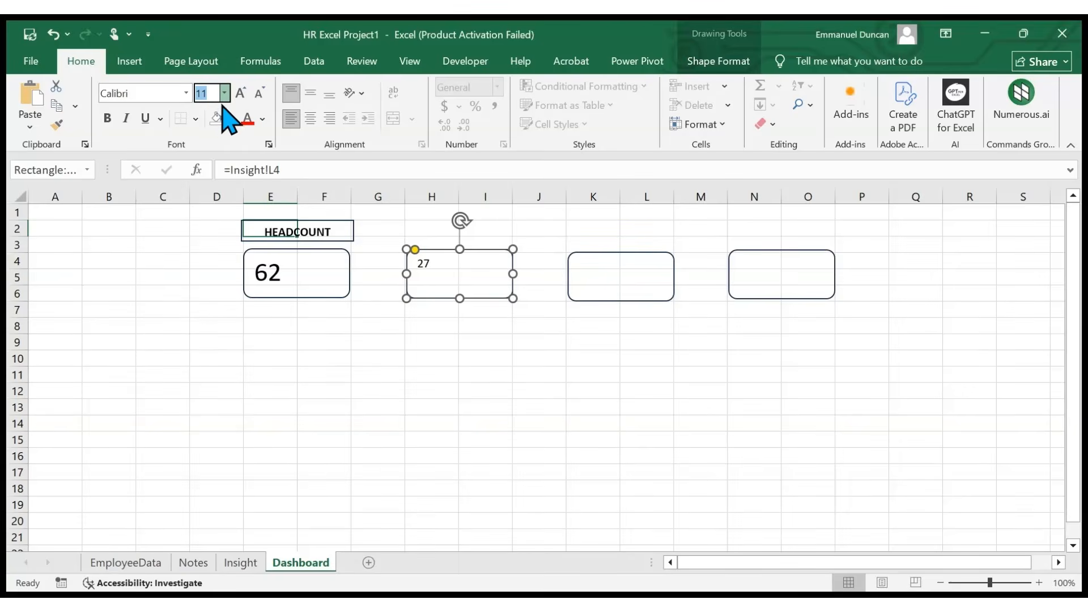
left_click(204, 292)
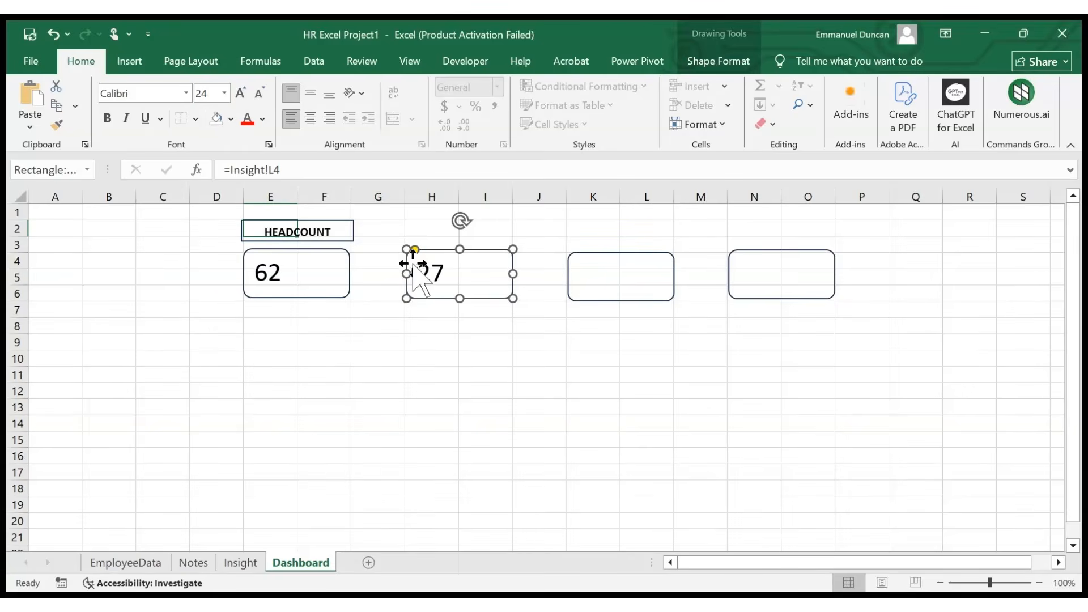
- Duplicate the HEADCOUNT label, place the copy above the second card across columns H:I, and change its text to ATTRITION
left_click(416, 228)
left_click(335, 221)
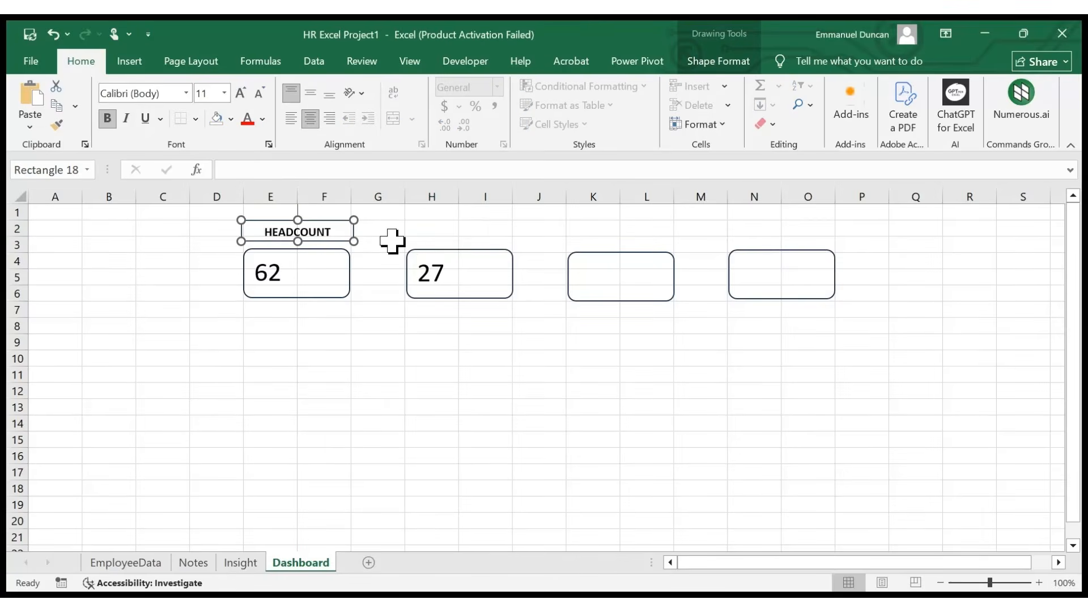
key("ctrl+d")
left_click_drag(357, 237, 498, 219)
left_click(496, 227)
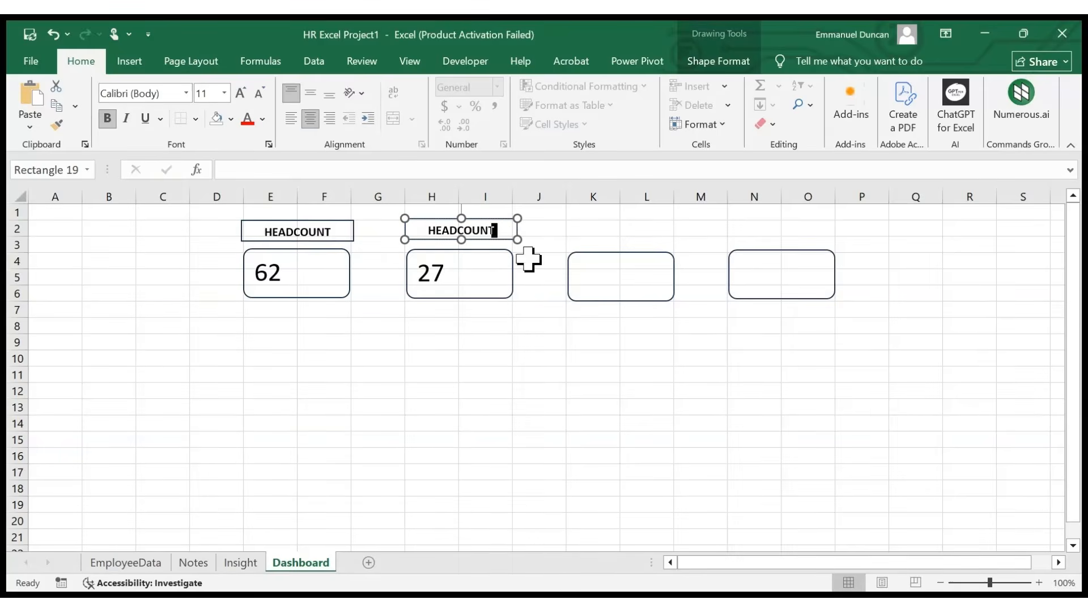
key("ctrl+a")
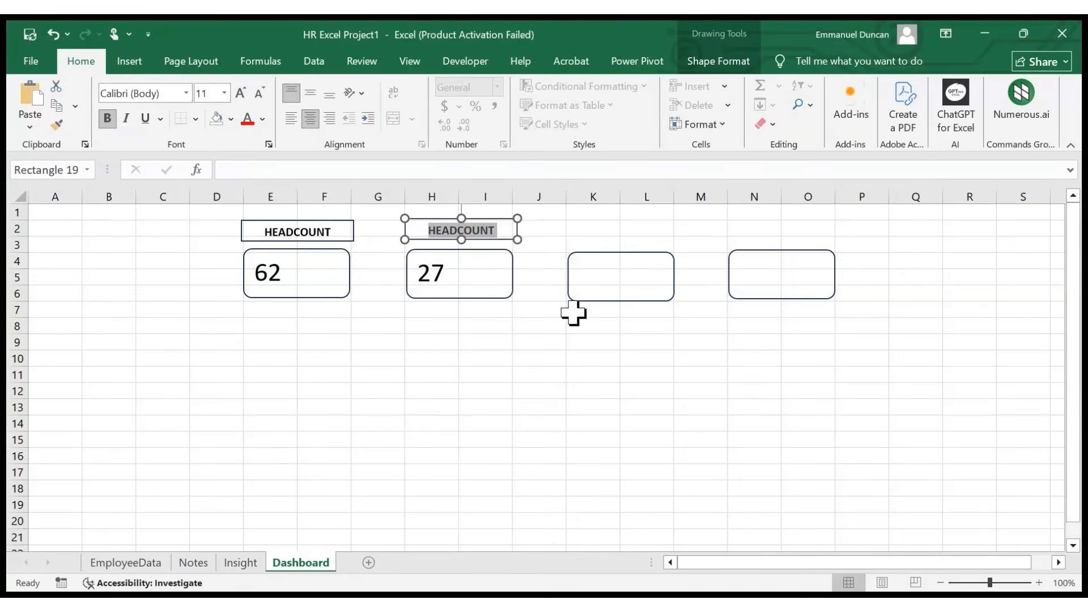
type("ATTRITION")
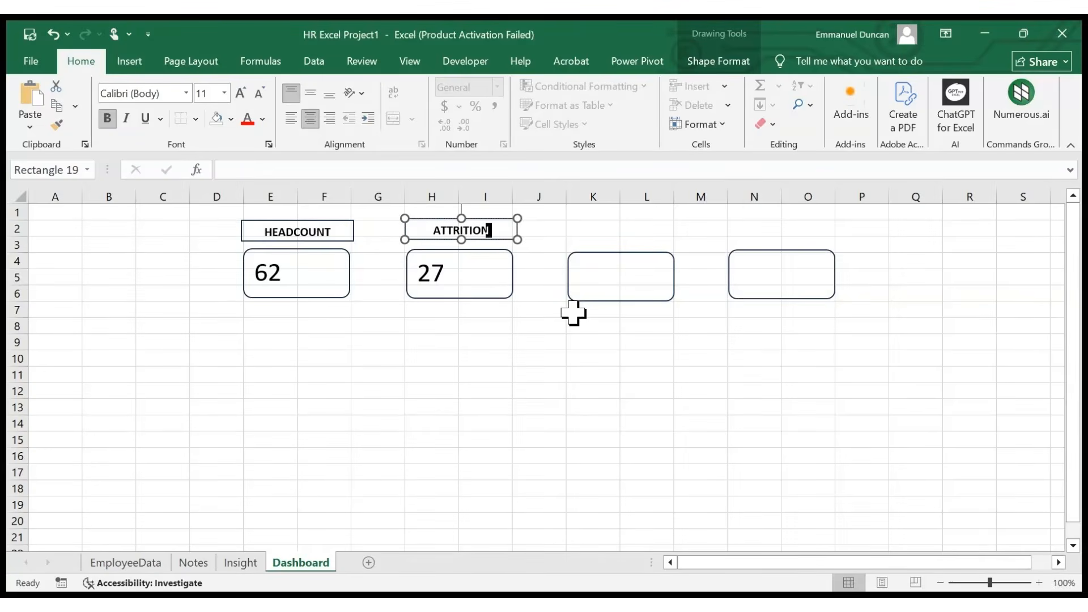
left_click(563, 306)
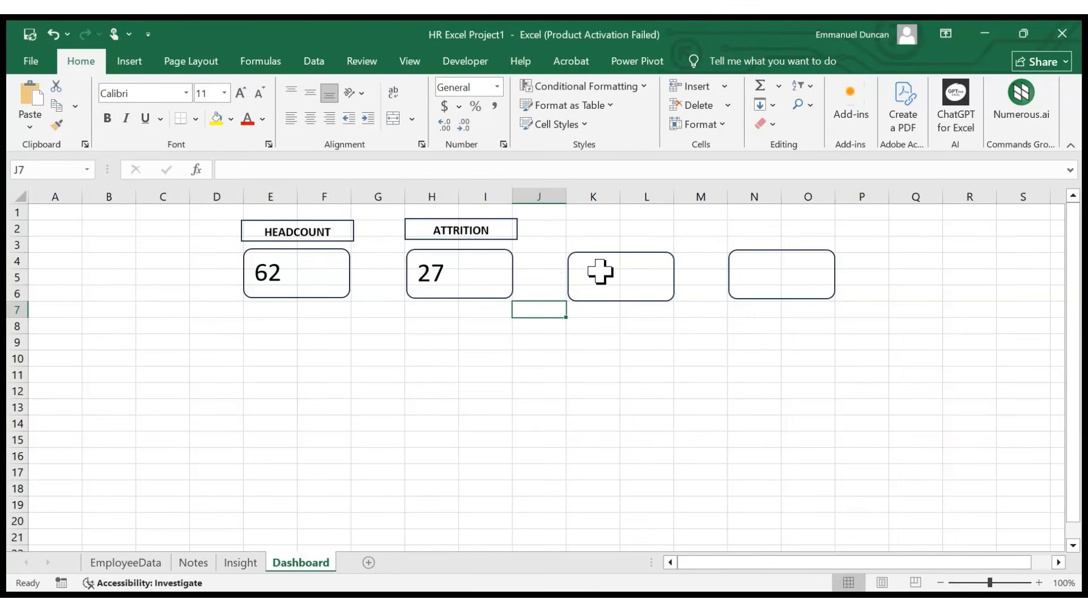
- Link the text of the third rectangle to the attrition rate cell with the formula =Insight!B15
left_click(625, 255)
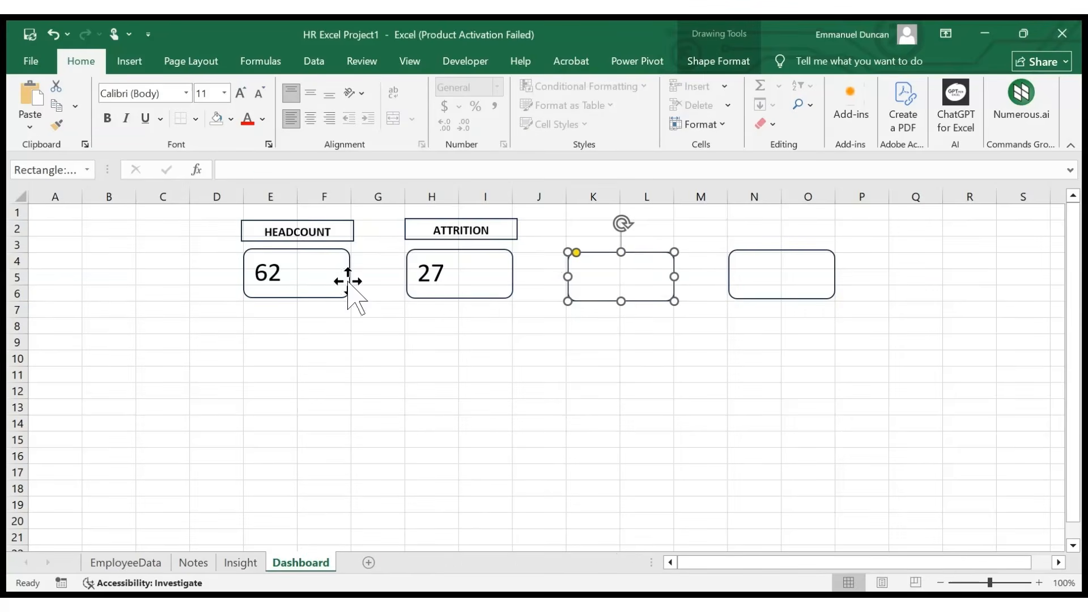
left_click(258, 170)
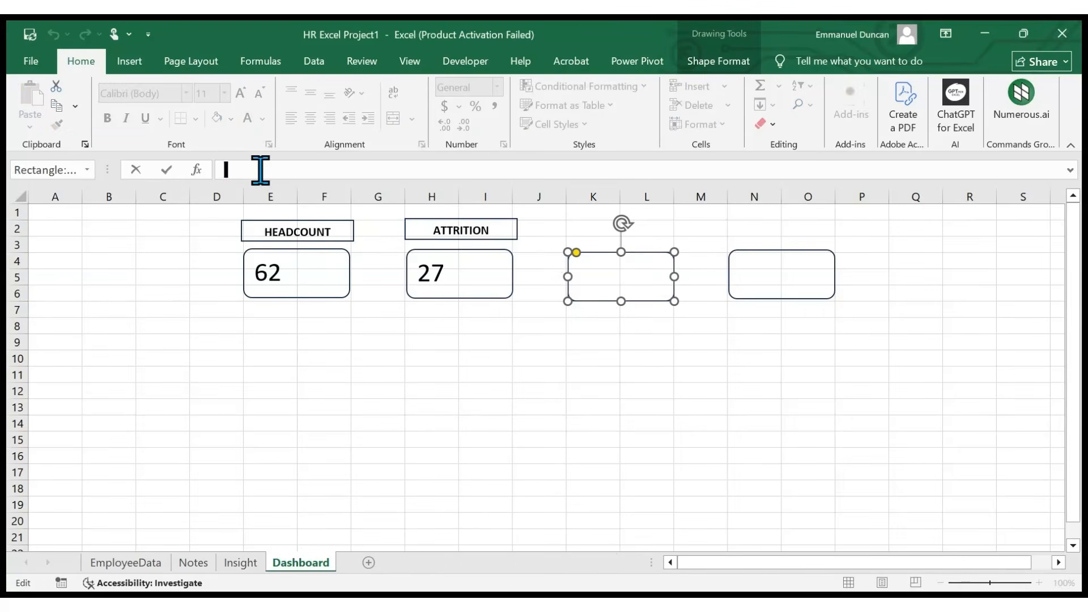
type("=")
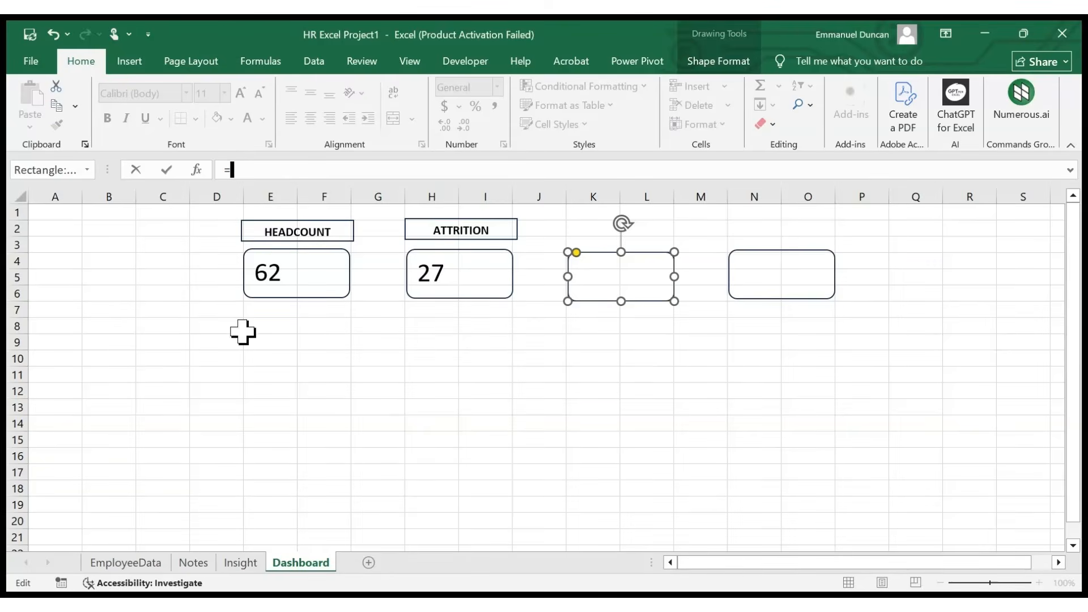
left_click(243, 562)
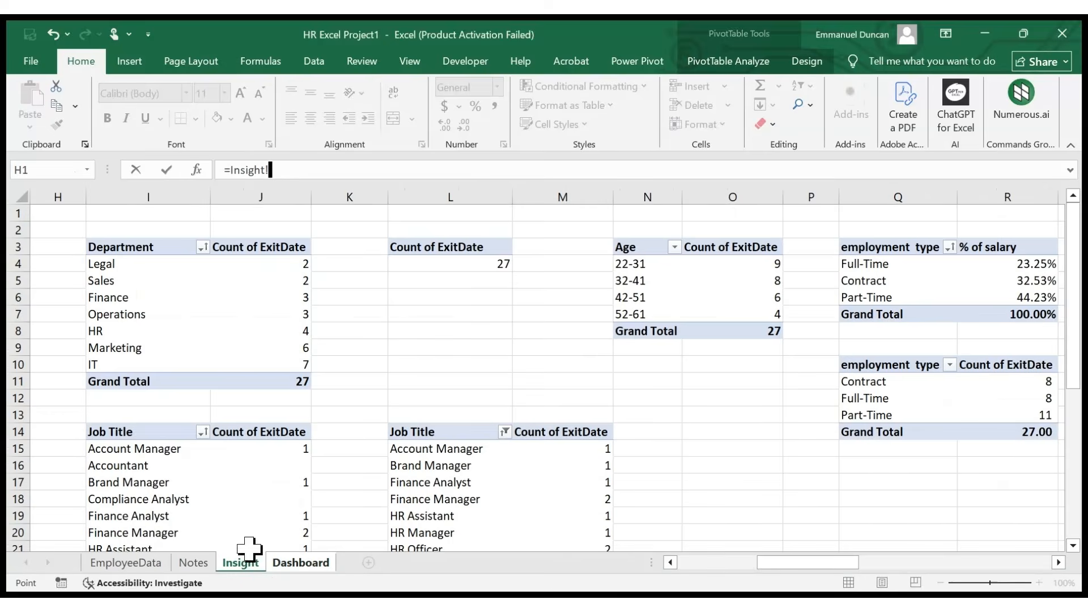
left_click_drag(818, 564, 620, 530)
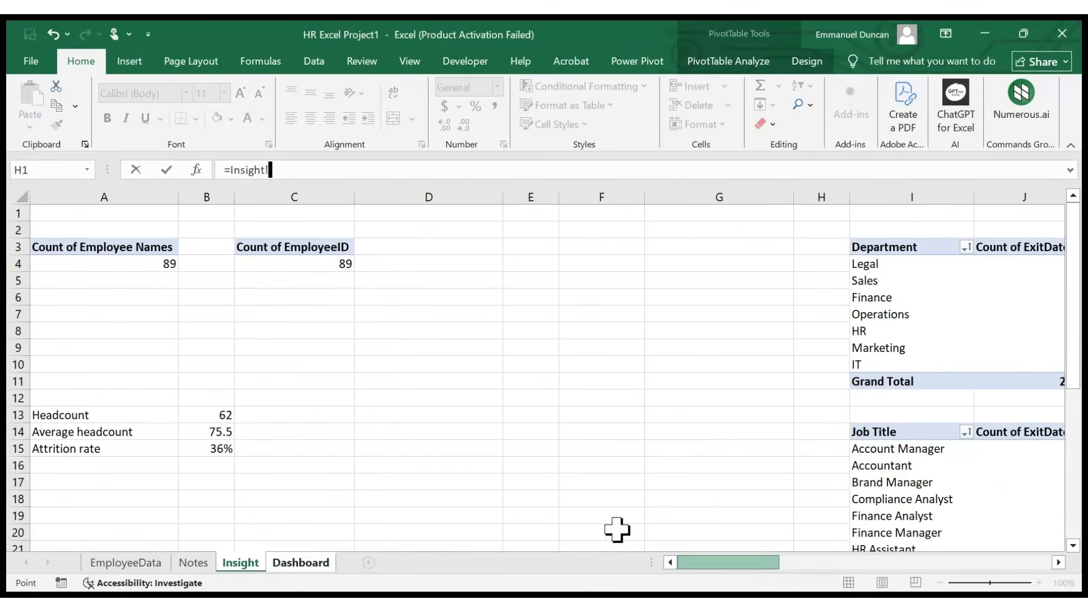
left_click(202, 448)
key("Return")
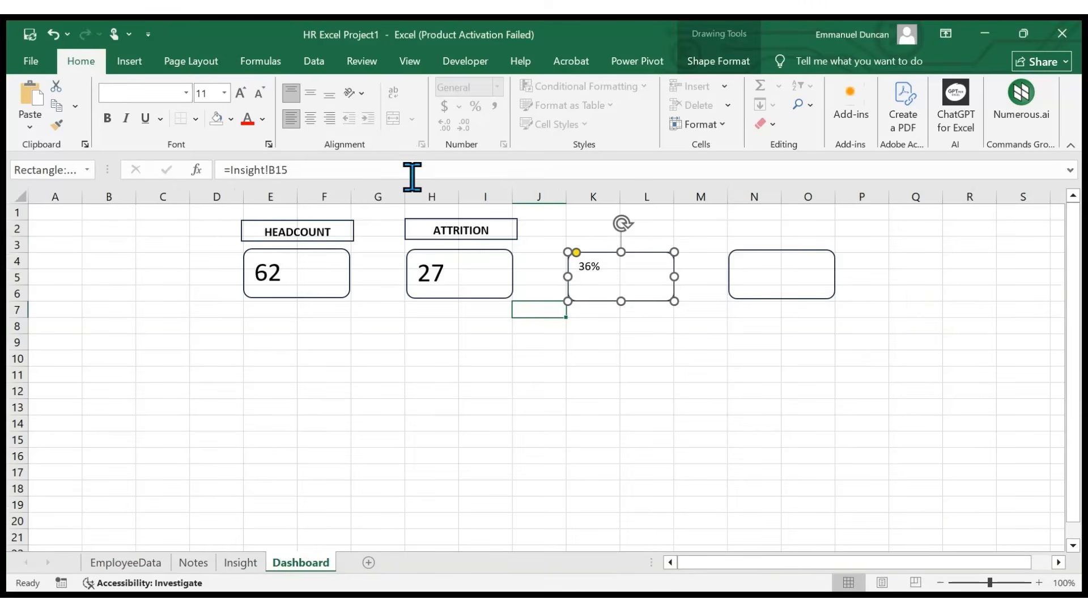
- Set the font size of the attrition rate value in the third rectangle to 24
left_click(224, 95)
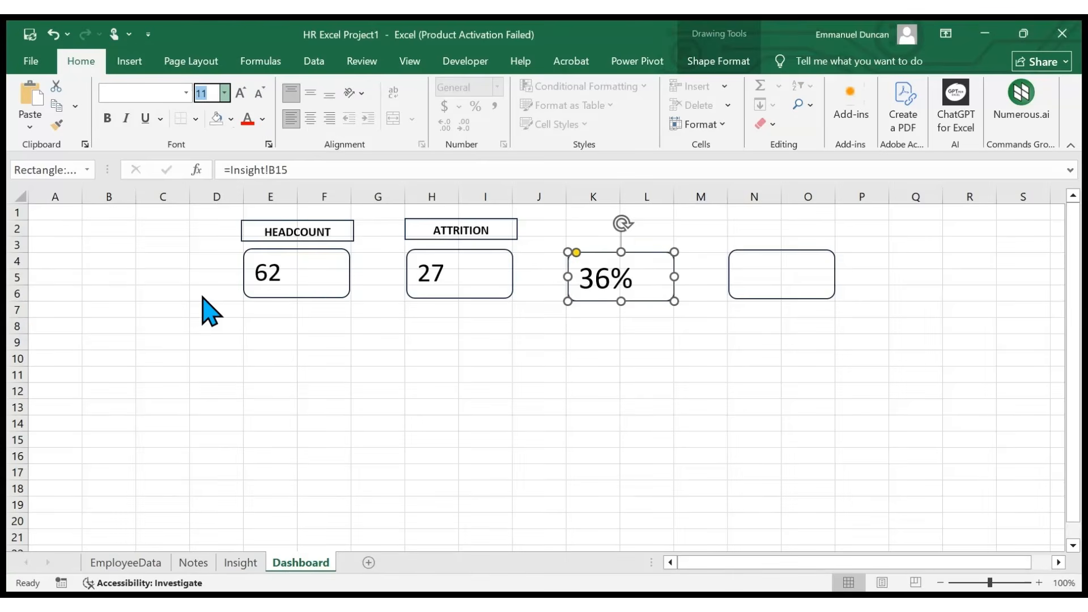
key("Escape")
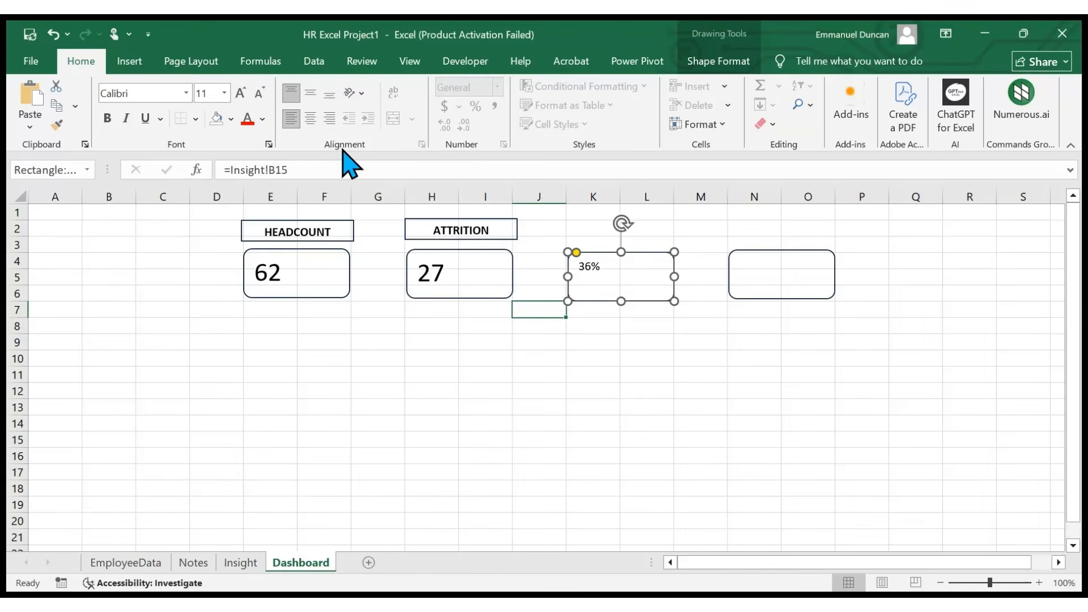
left_click(226, 93)
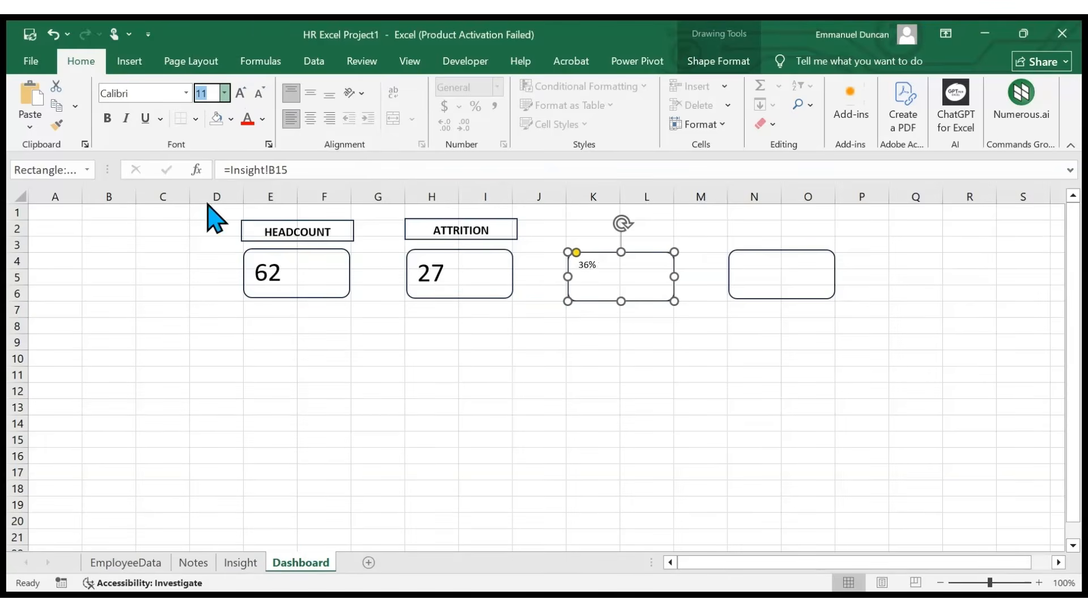
left_click(206, 289)
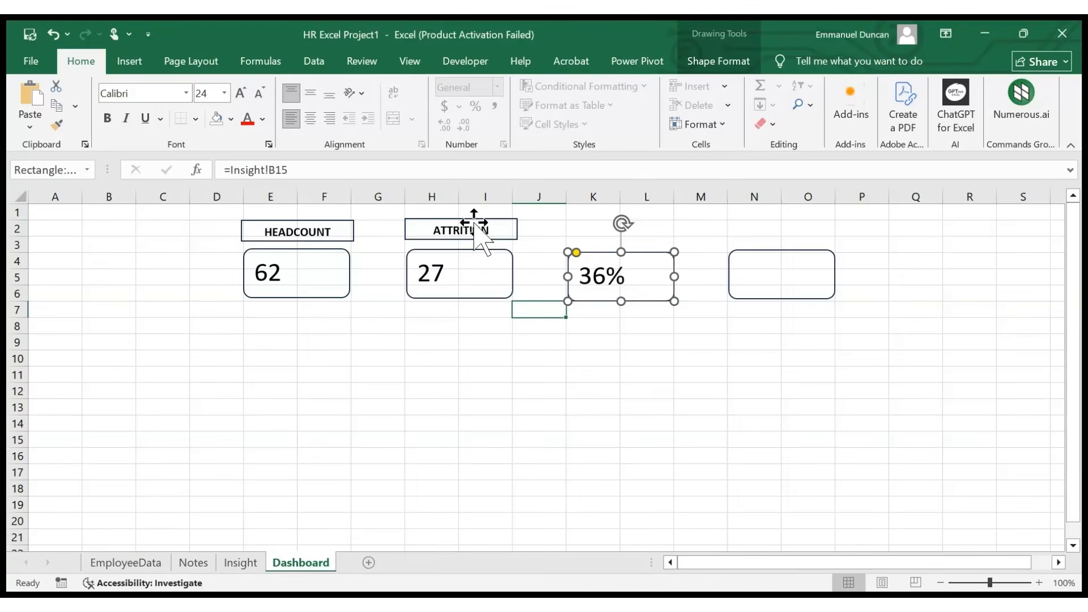
- Duplicate the ATTRITION label, place the copy above the third card across columns K:L, and change its text to ATTRITION RATE
left_click(510, 223)
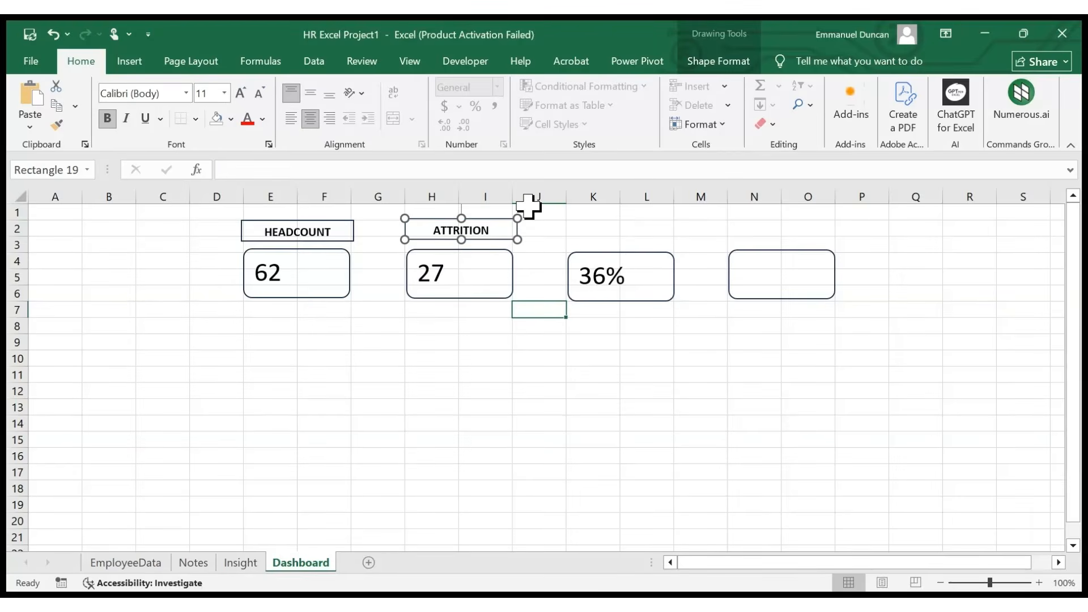
key("ctrl+d")
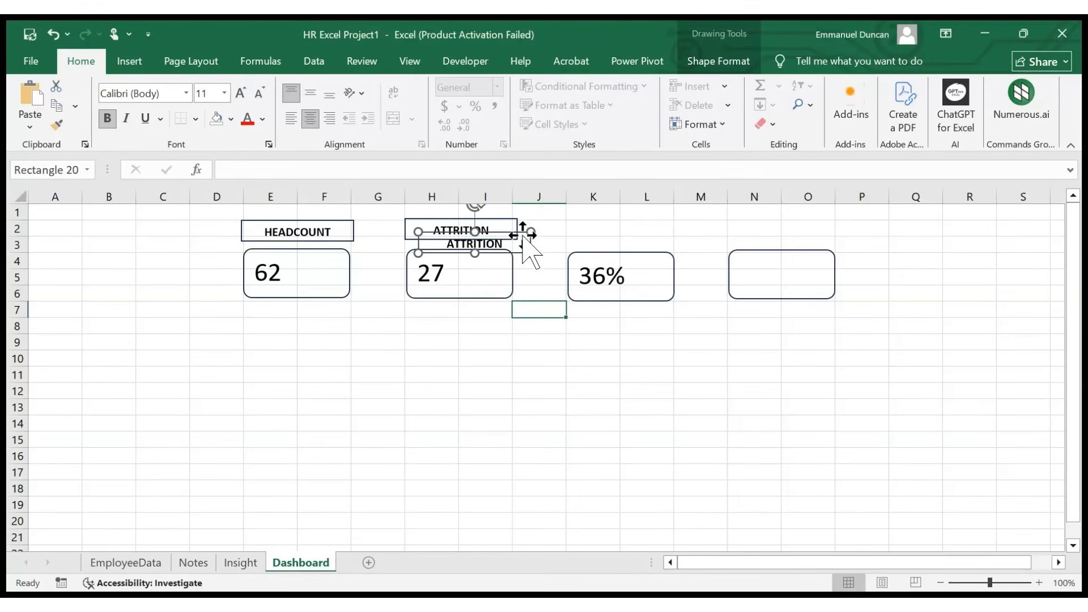
left_click_drag(523, 229, 669, 216)
left_click(661, 227)
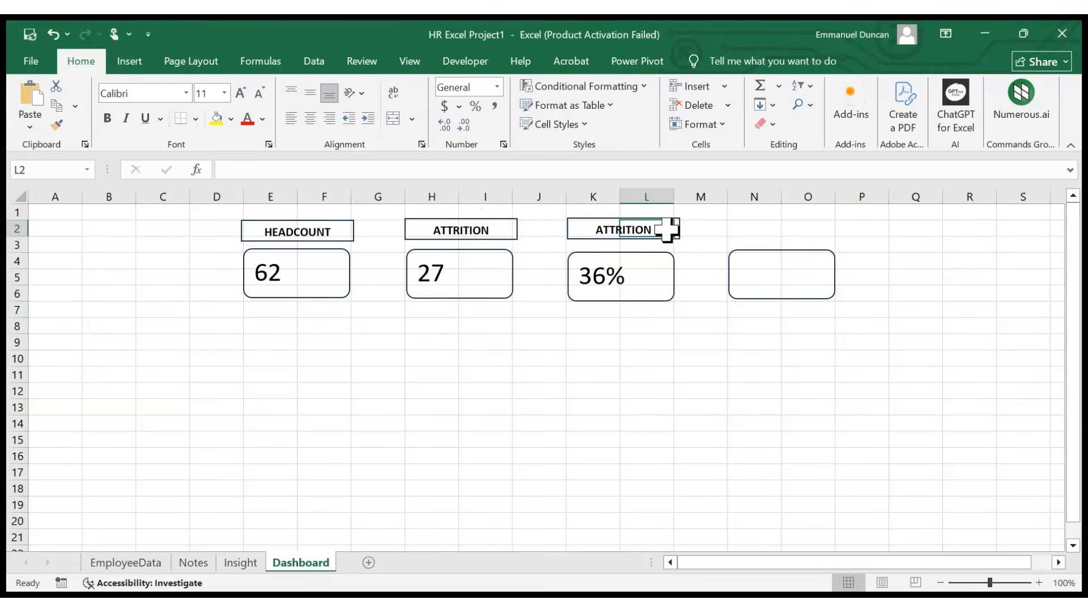
left_click(644, 229)
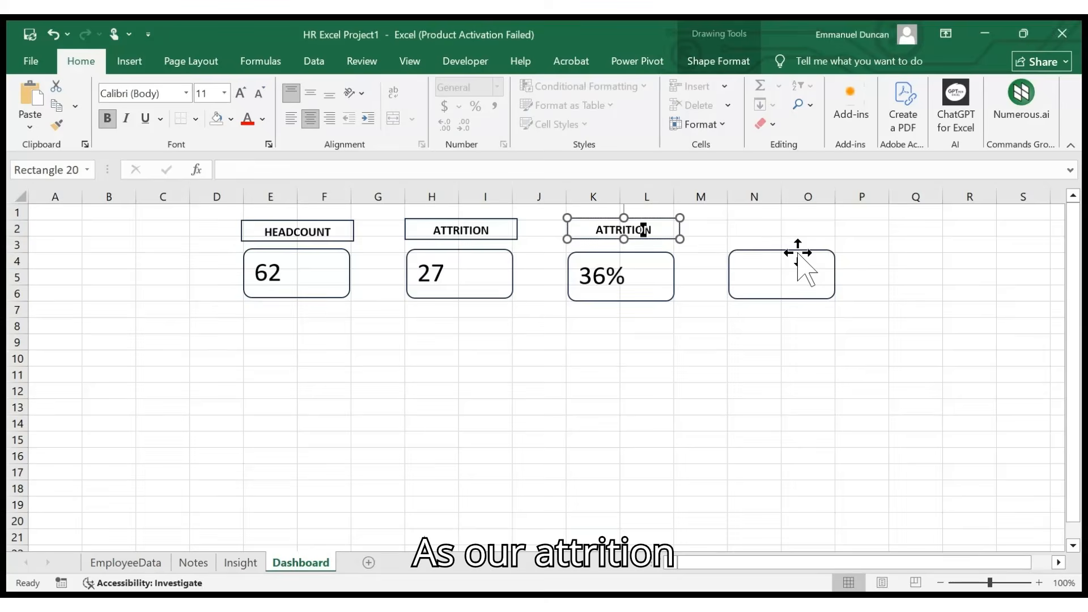
key("End")
type("RATE")
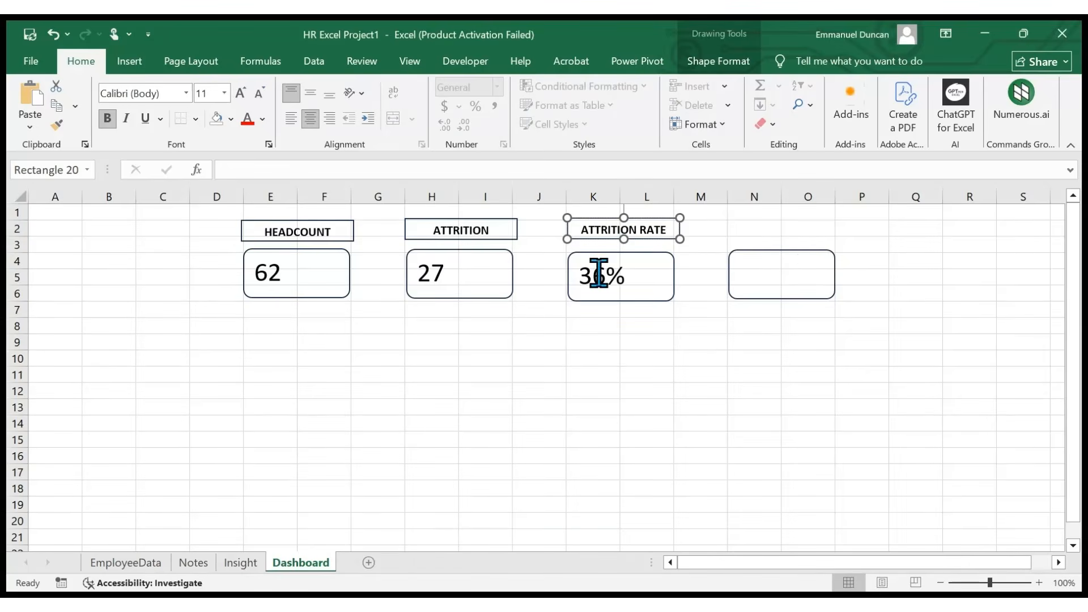
- Link the text of the fourth rectangle to the Sum of MonthlySalary value with the formula =Insight!AB13
left_click(752, 253)
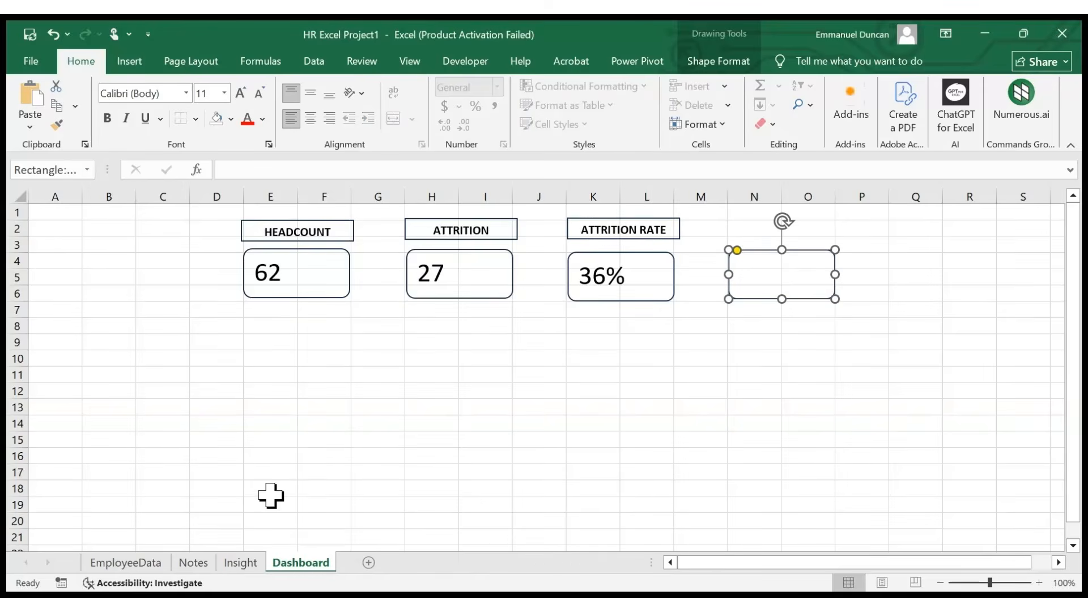
left_click(252, 170)
type("=")
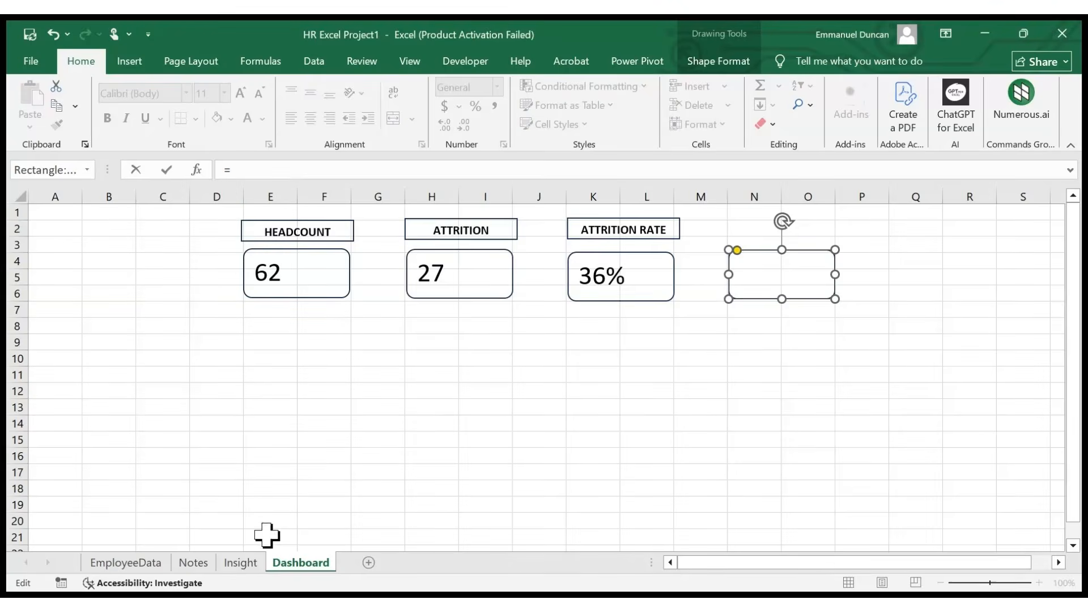
left_click(245, 564)
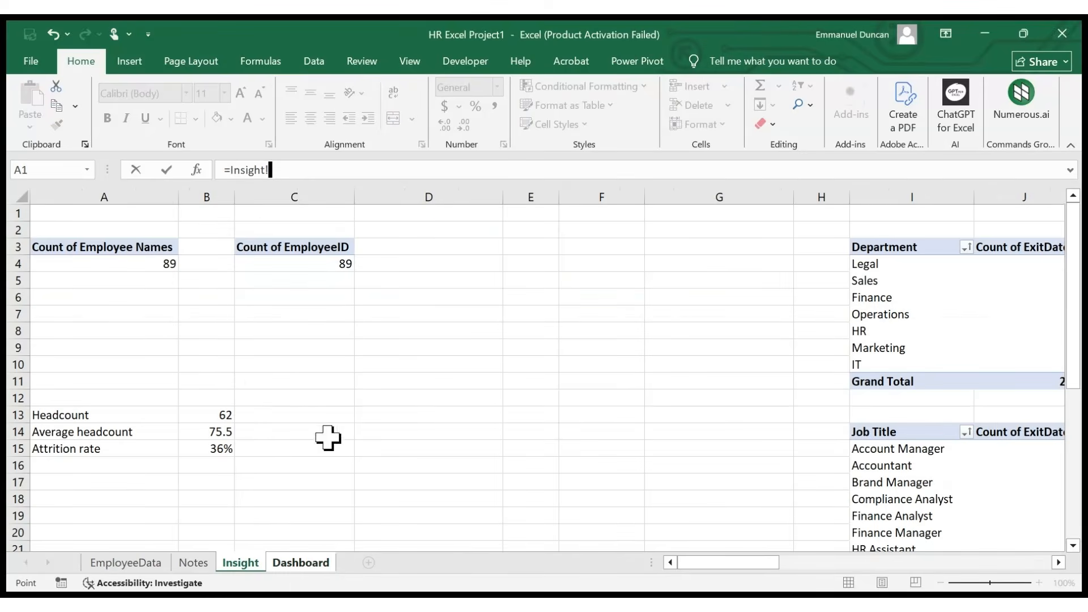
left_click_drag(719, 560, 966, 554)
left_click(827, 416)
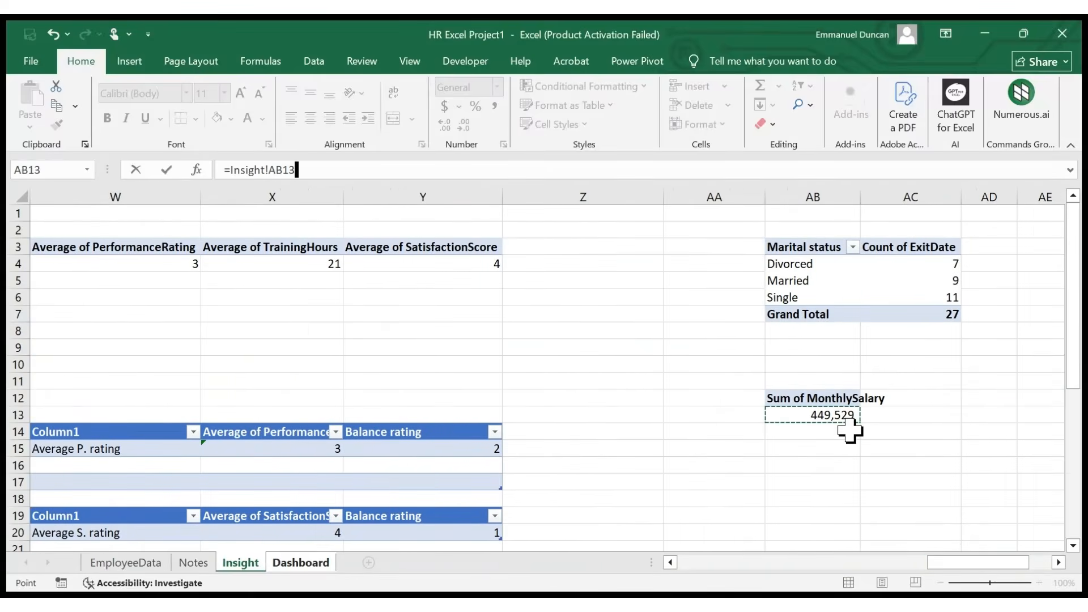
key("Return")
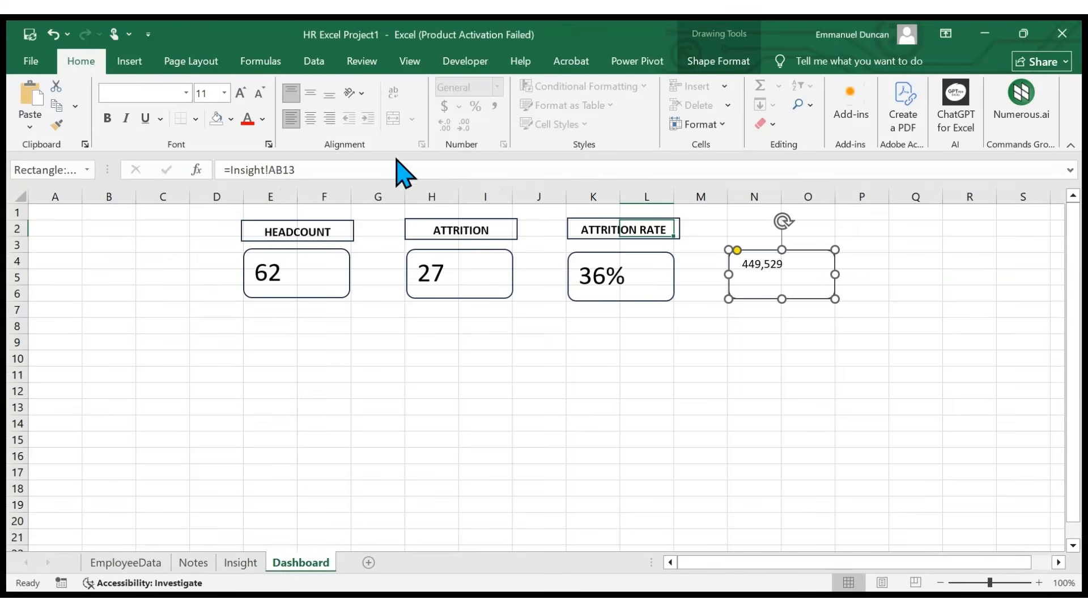
- Open the font size choices for the monthly salary value in the fourth rectangle
left_click(225, 93)
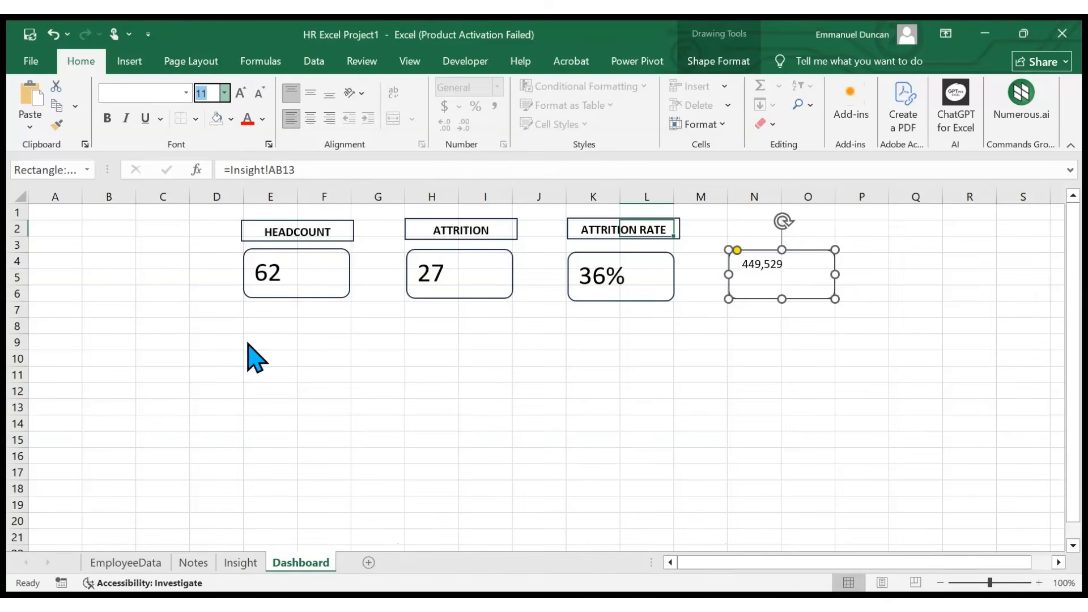
key("Escape")
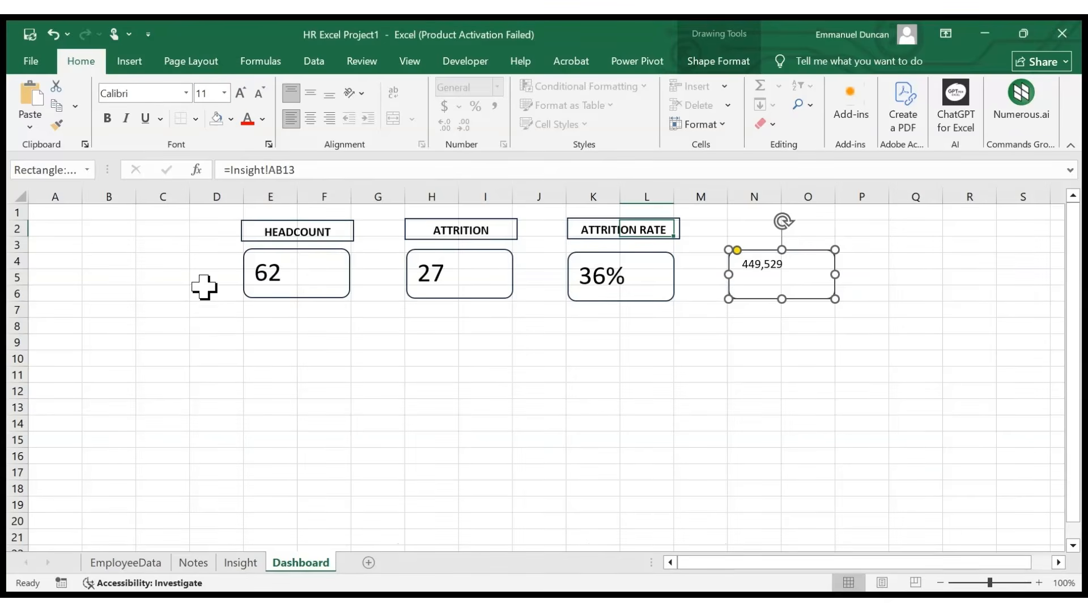
left_click(224, 94)
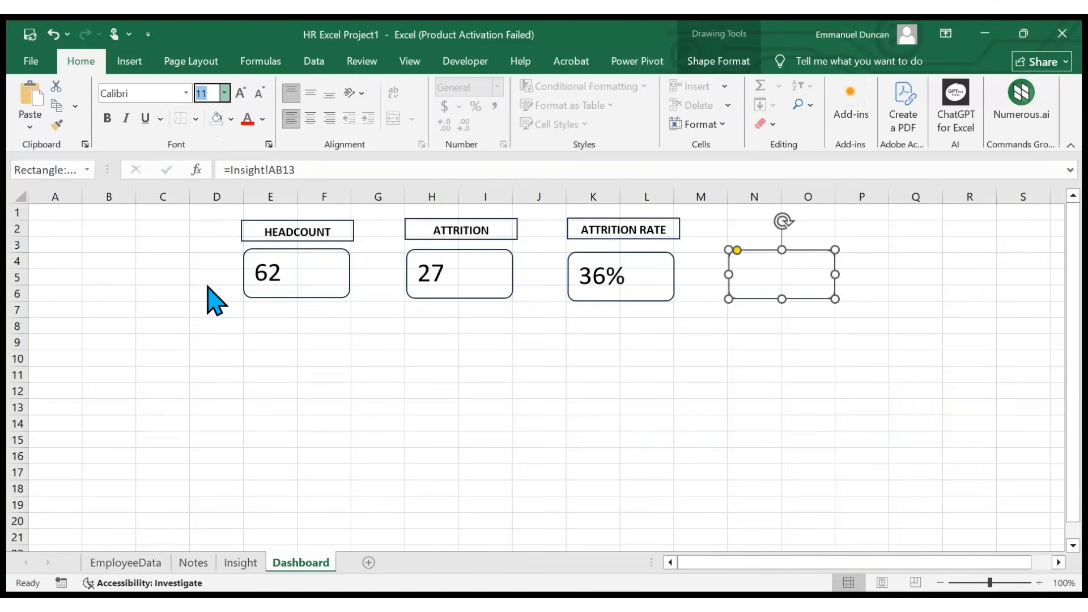
- Set the total salary card's font size to 20 and place a duplicate of the ATTRITION RATE label above it
key("Escape")
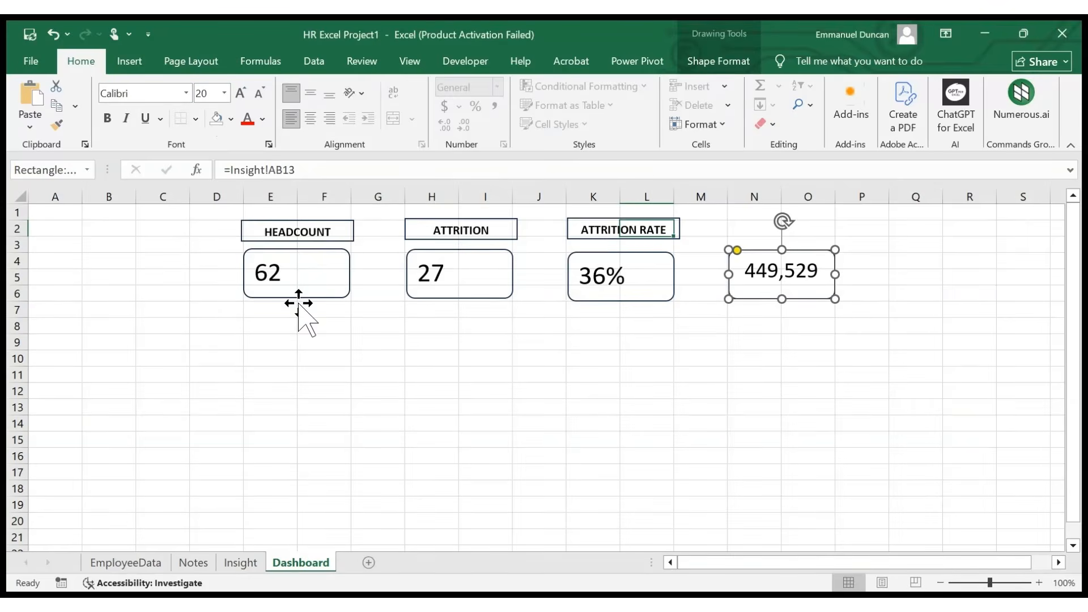
left_click(704, 212)
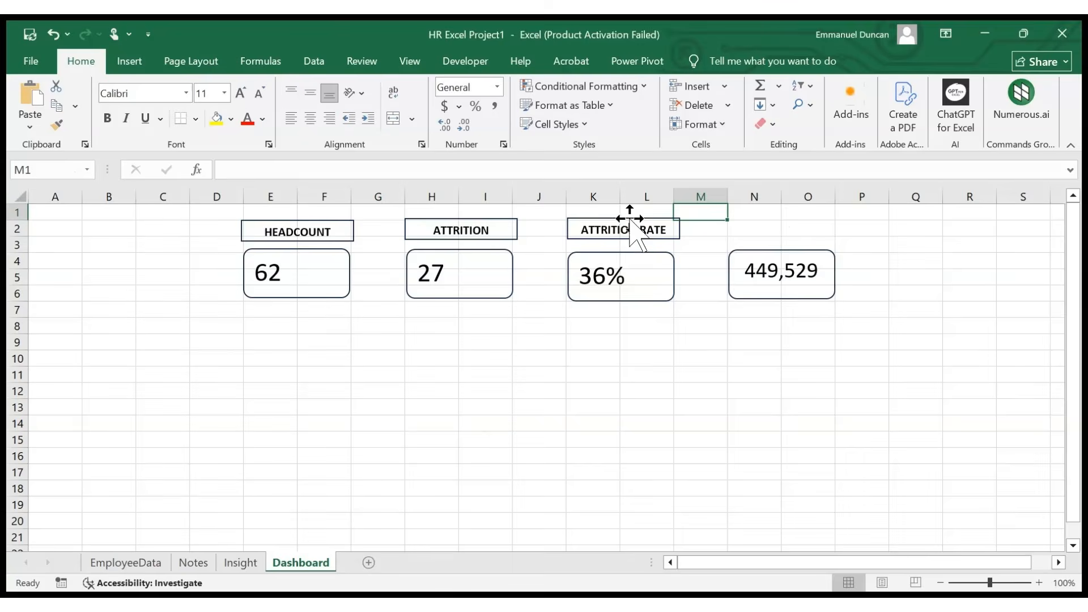
left_click(626, 217)
key("ctrl+d")
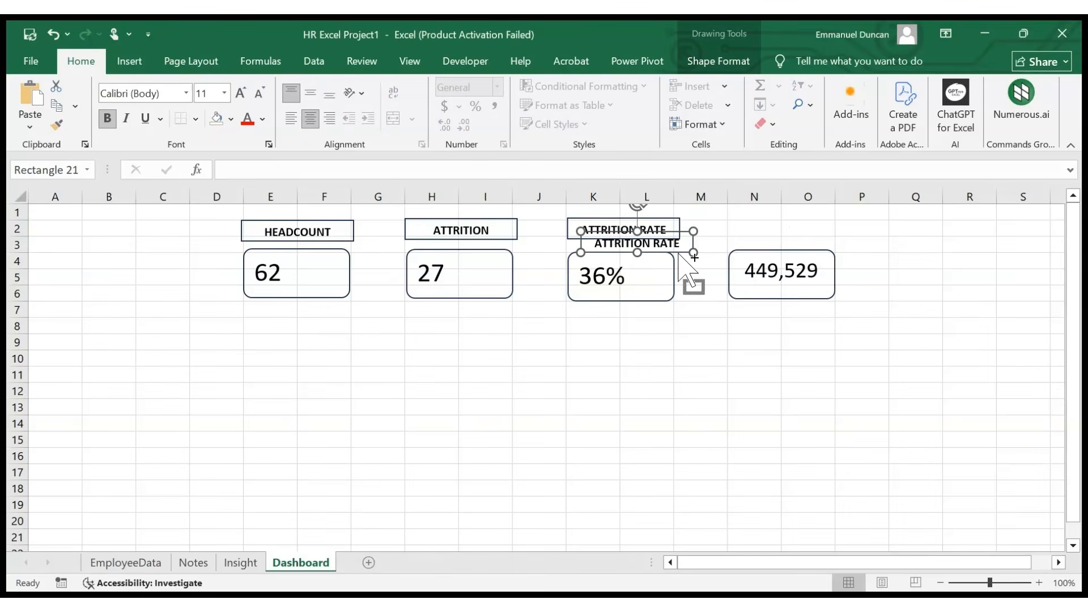
left_click_drag(686, 232, 821, 216)
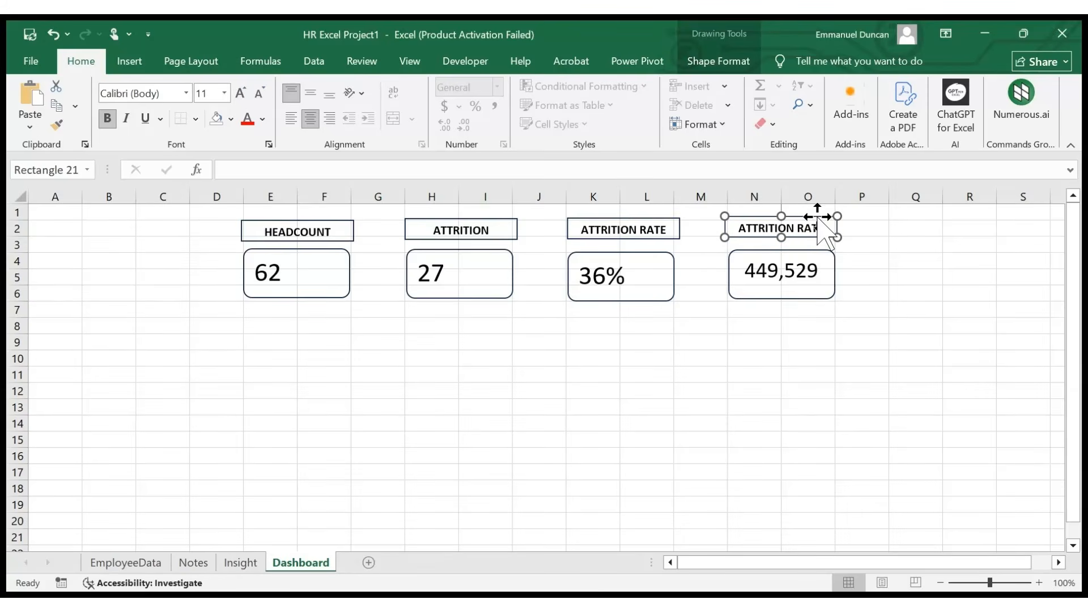
- Change the text of the duplicated label above the salary card to TOTAL SALARY
key("ctrl+a")
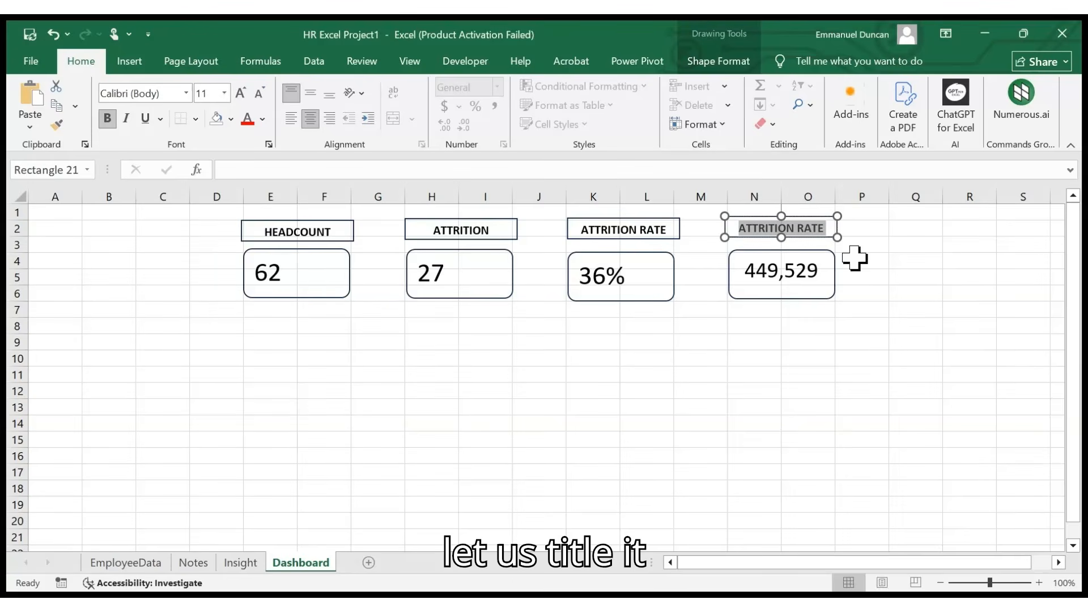
type("ANNUAL")
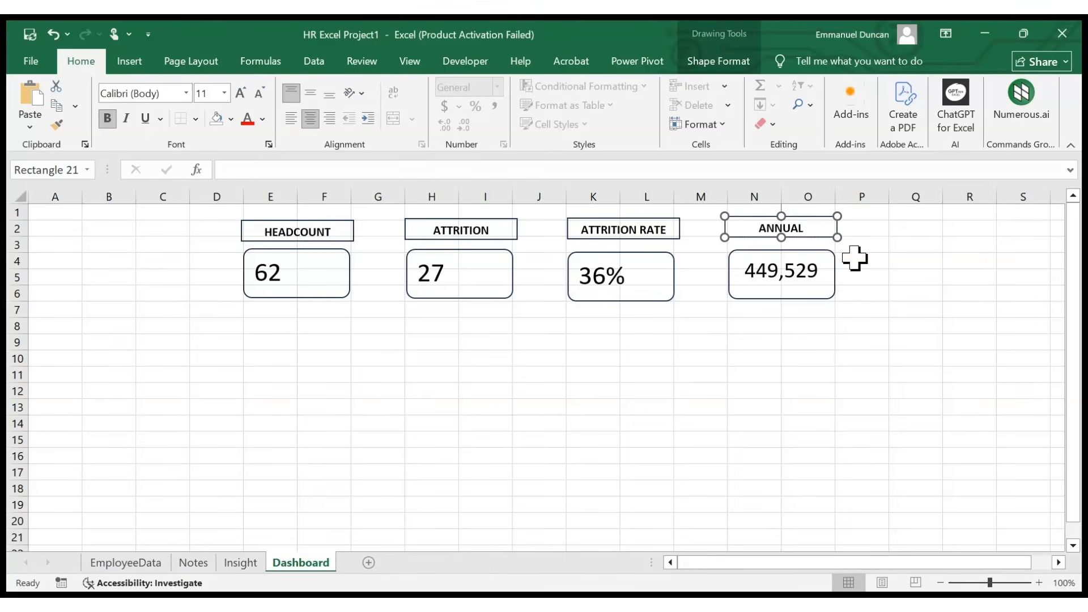
key("BackSpace")
key("BackSpace")
type("LARY")
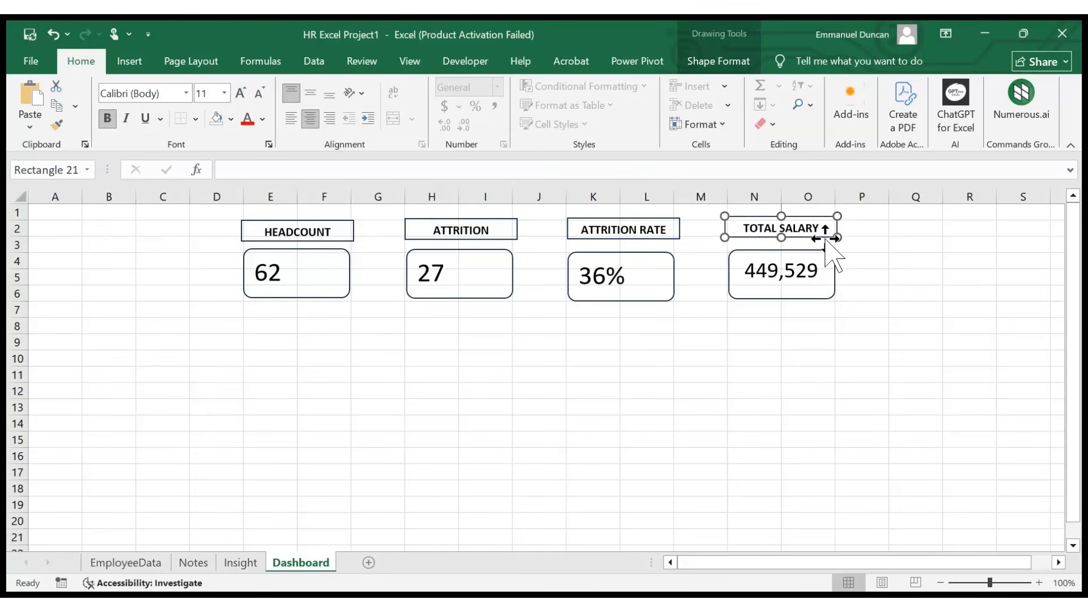
left_click(700, 325)
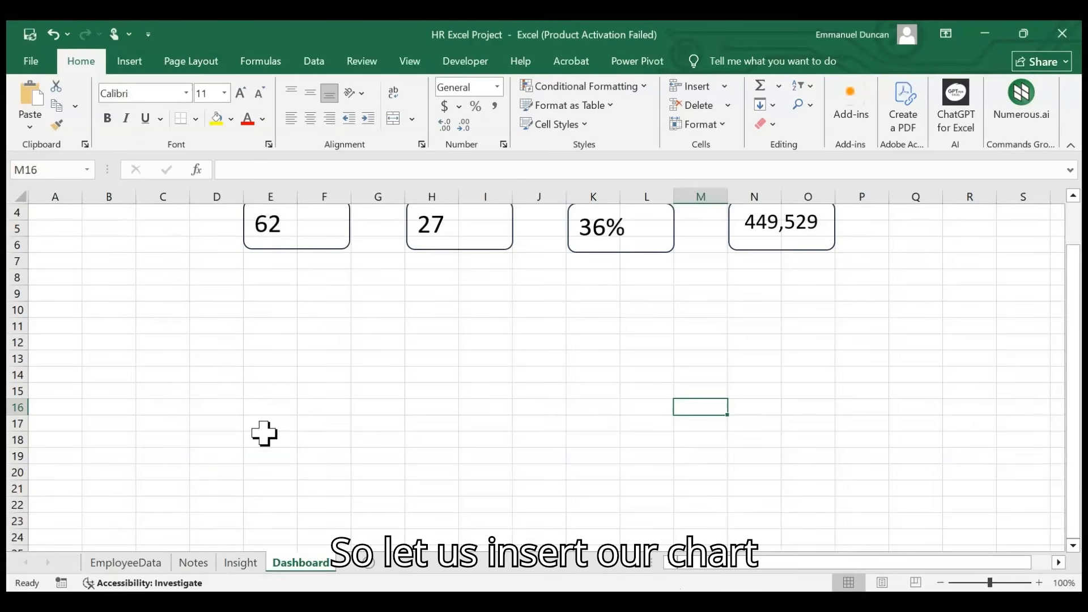
- Insert a bar PivotChart from the Insight sheet's pivot table counting ExitDate by Department
left_click(241, 564)
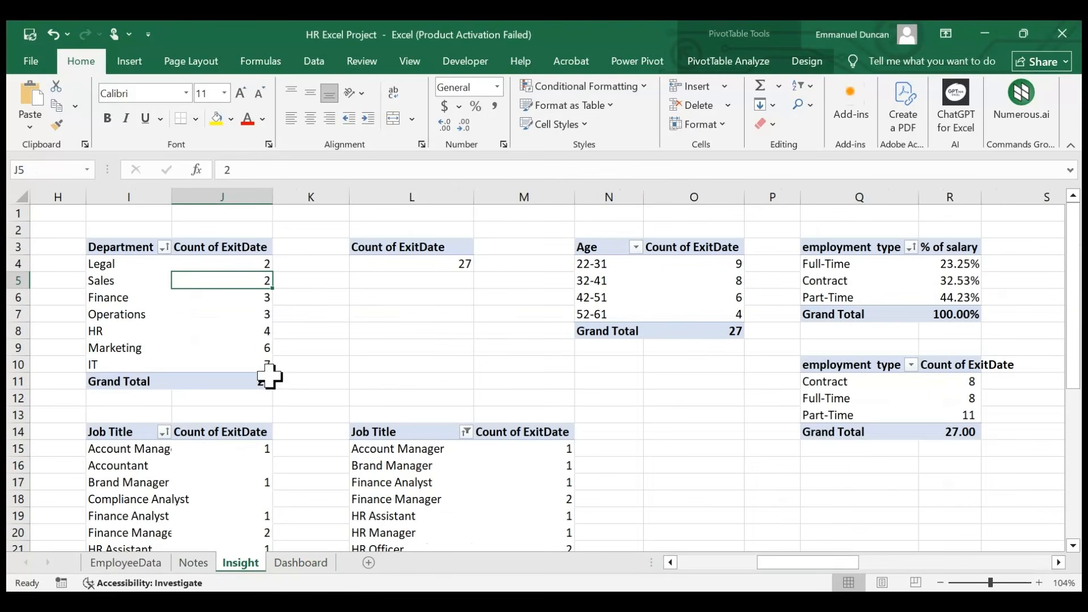
left_click(228, 316)
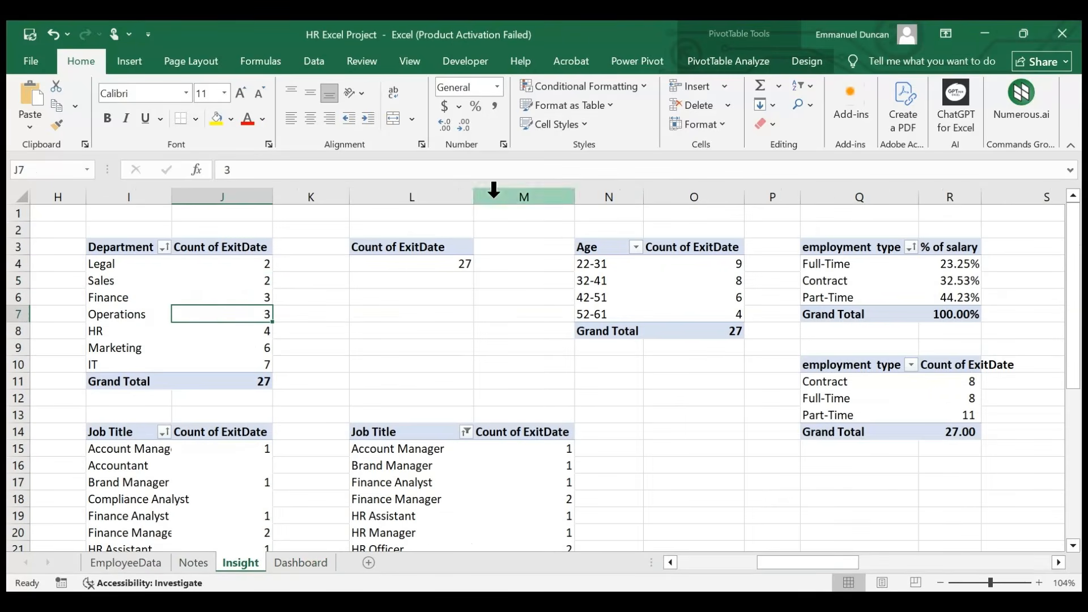
left_click(726, 61)
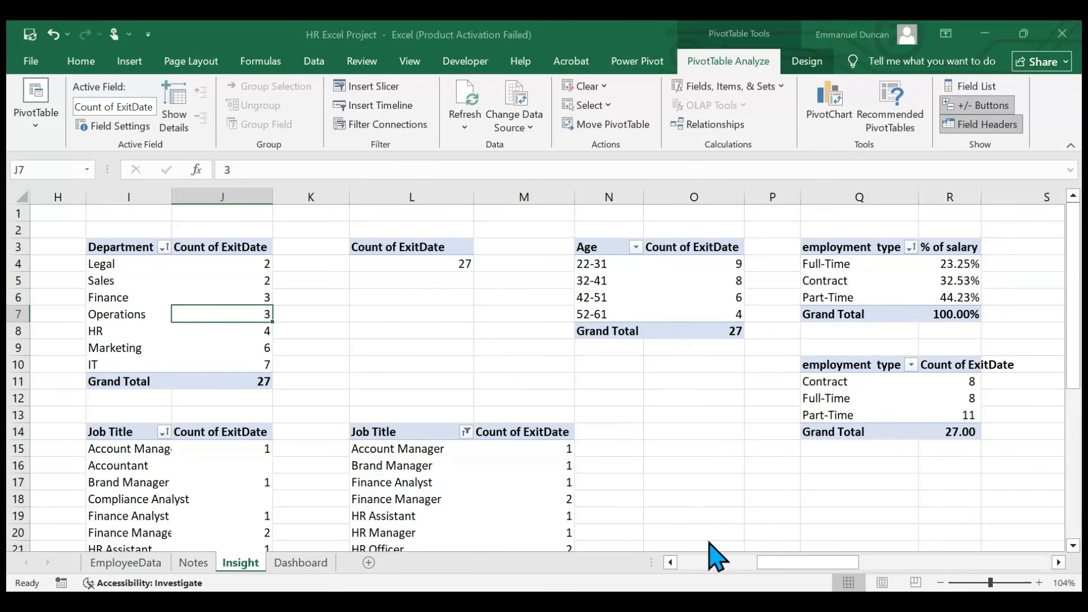
left_click(708, 542)
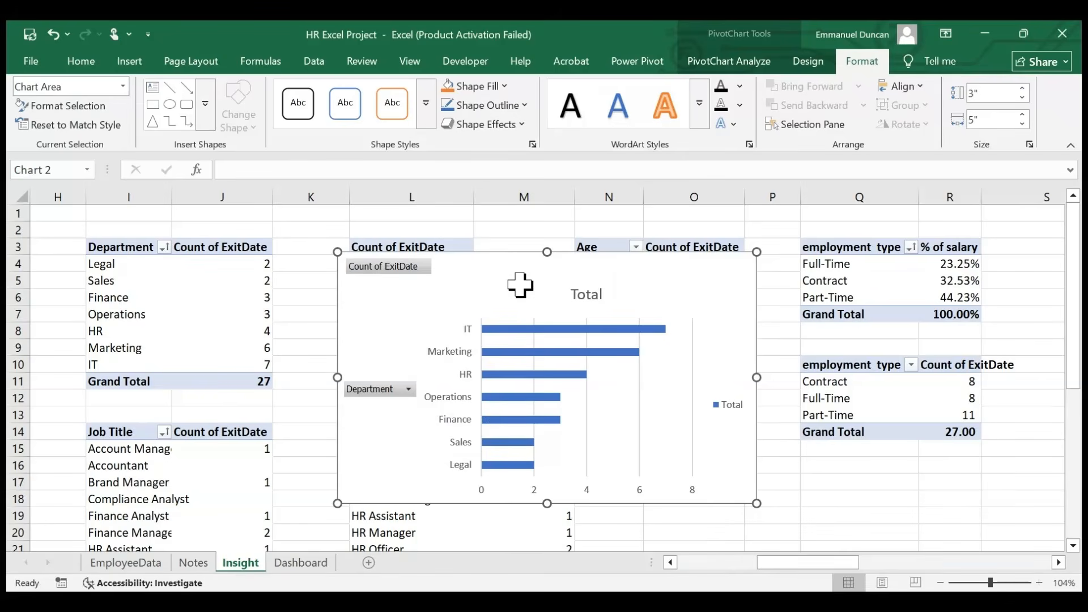
- Move the department PivotChart to the Dashboard sheet and position it below the HEADCOUNT and ATTRITION cards
key("ctrl+x")
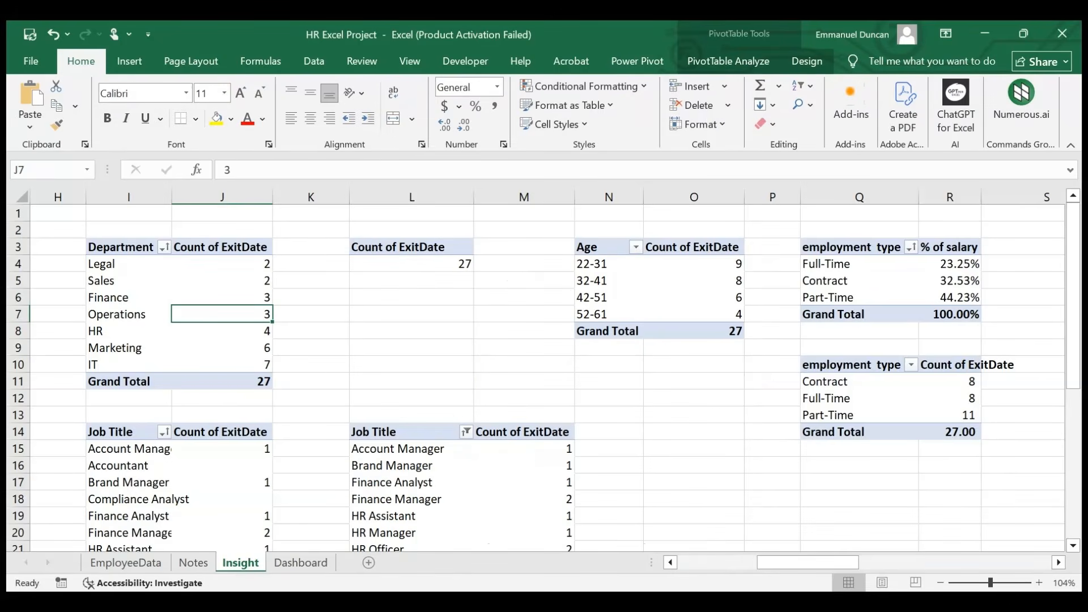
left_click(320, 564)
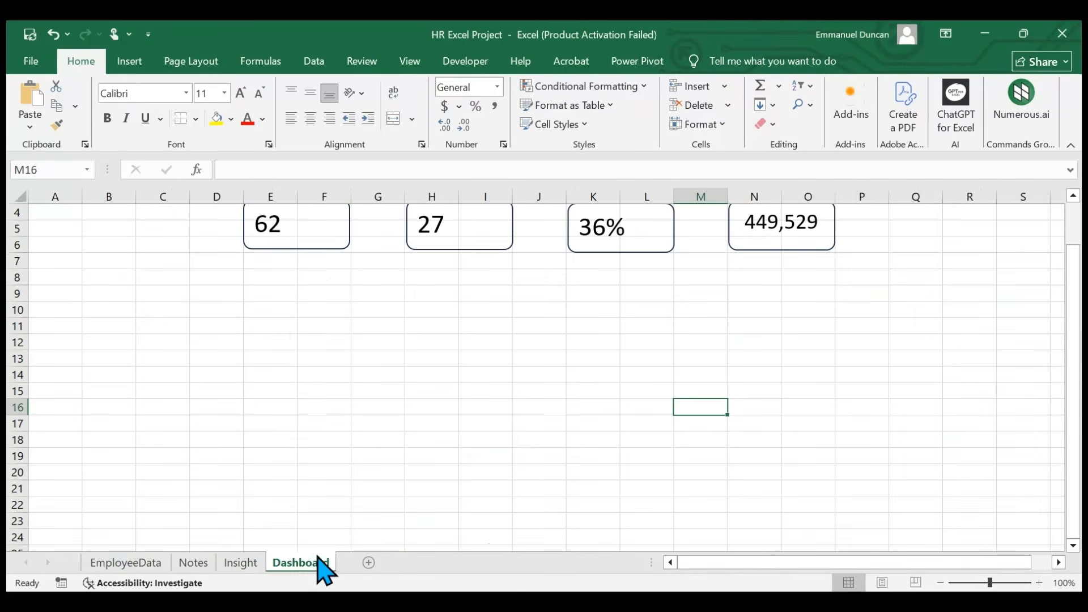
left_click(321, 343)
key("ctrl+v")
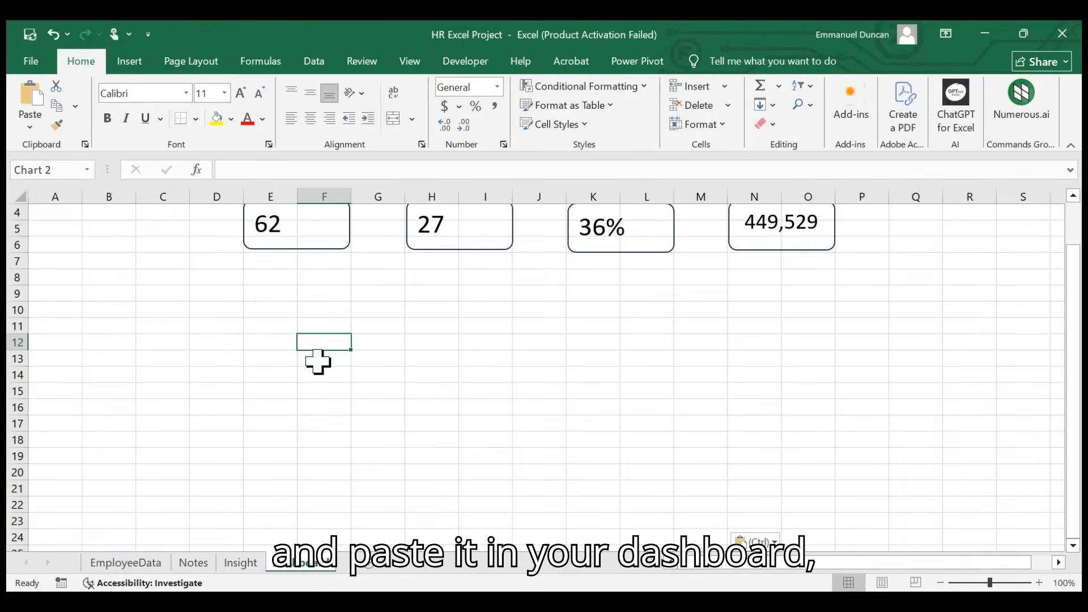
left_click_drag(398, 346, 333, 274)
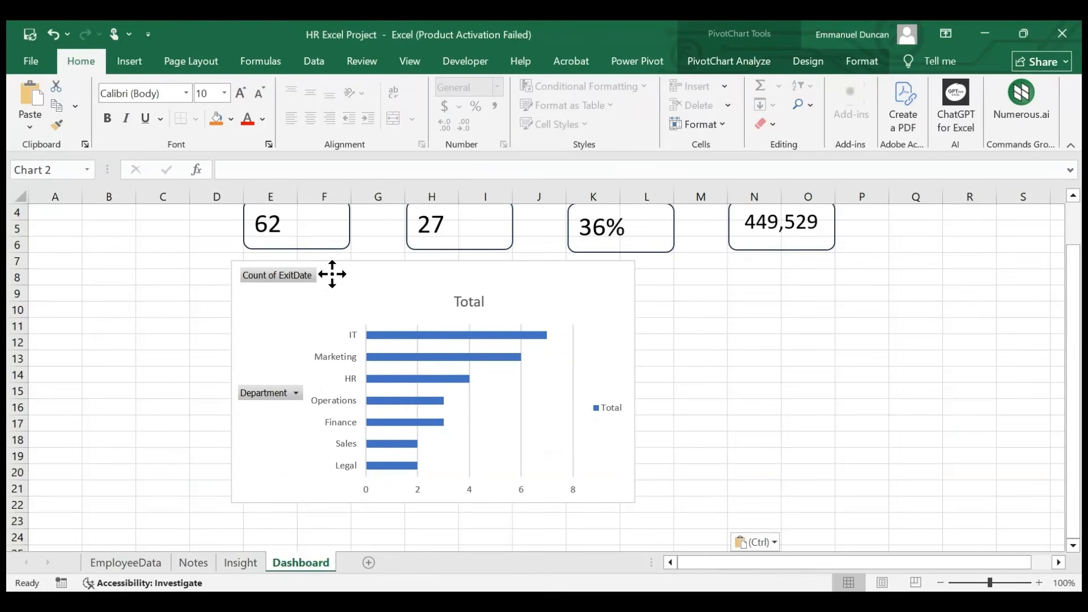
- Delete the gridlines and the legend from the department chart
left_click(521, 402)
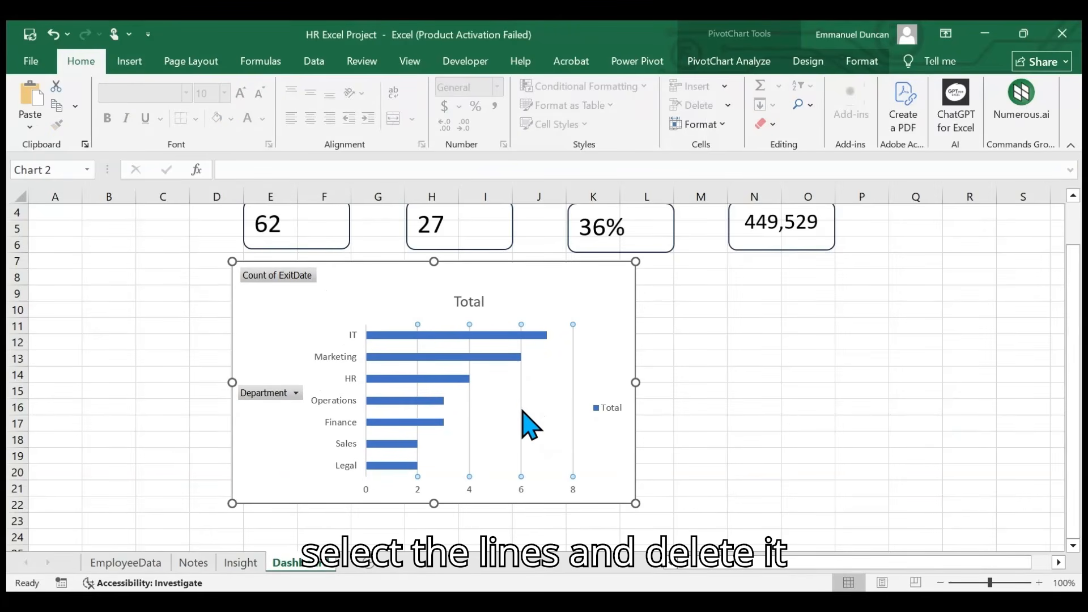
key("Delete")
left_click(589, 406)
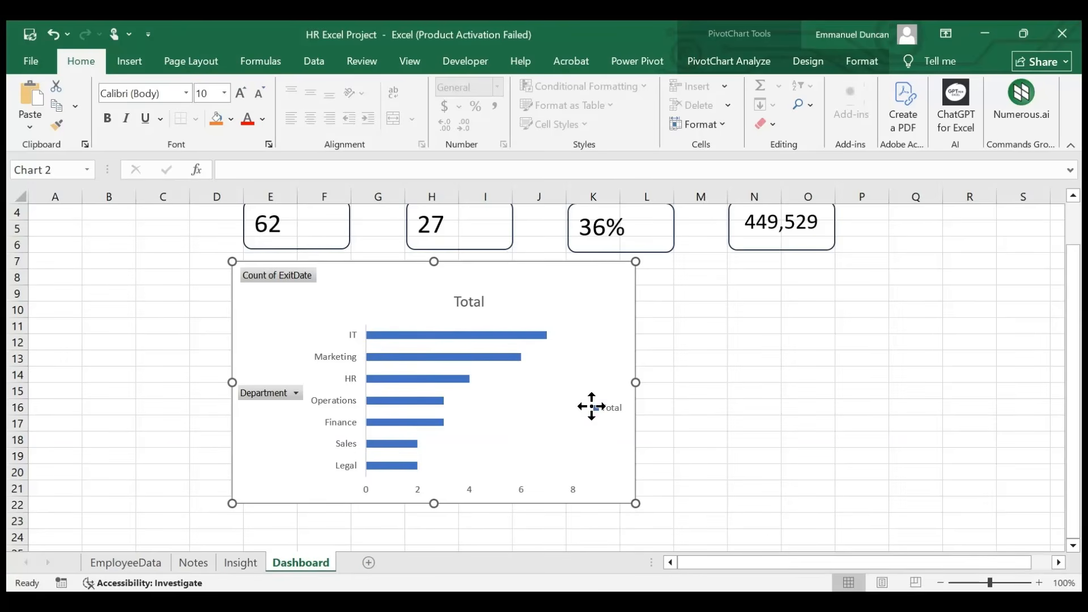
key("Delete")
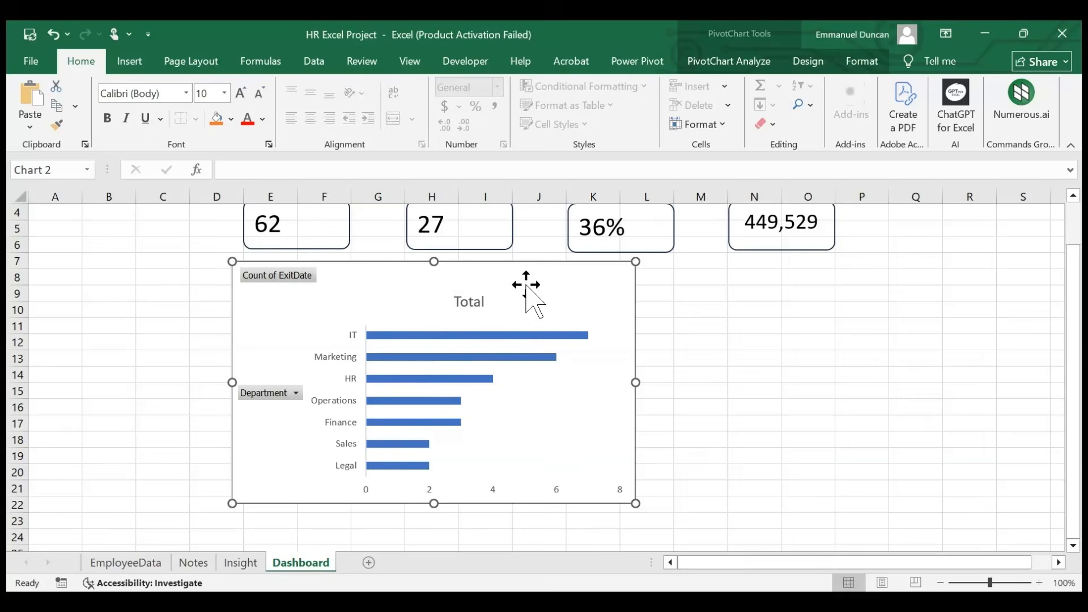
- Hide the field buttons on the department chart and show its field list
left_click(856, 63)
left_click(808, 61)
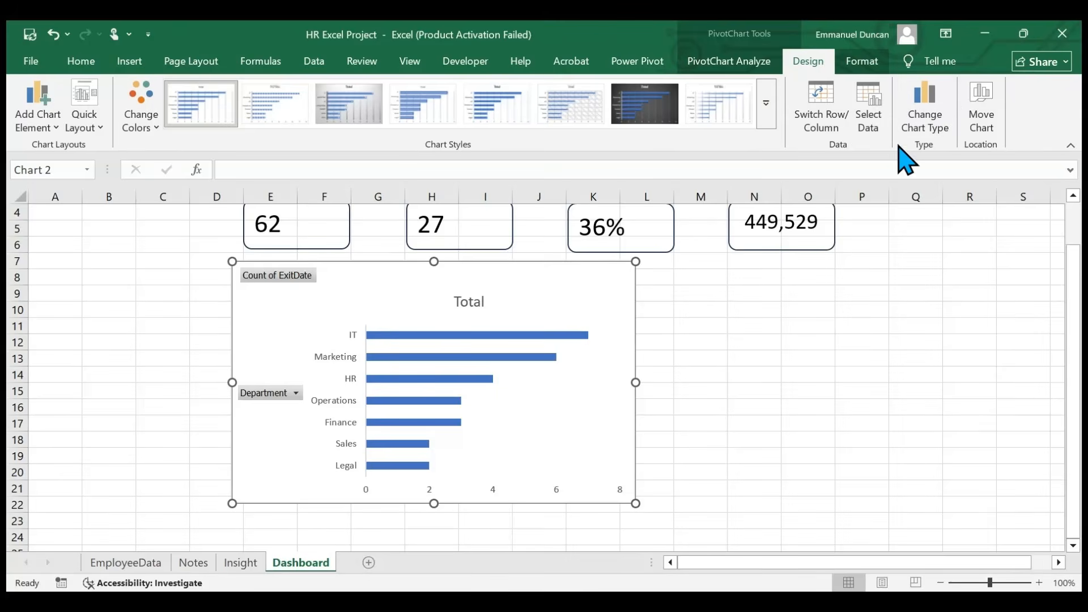
left_click(764, 62)
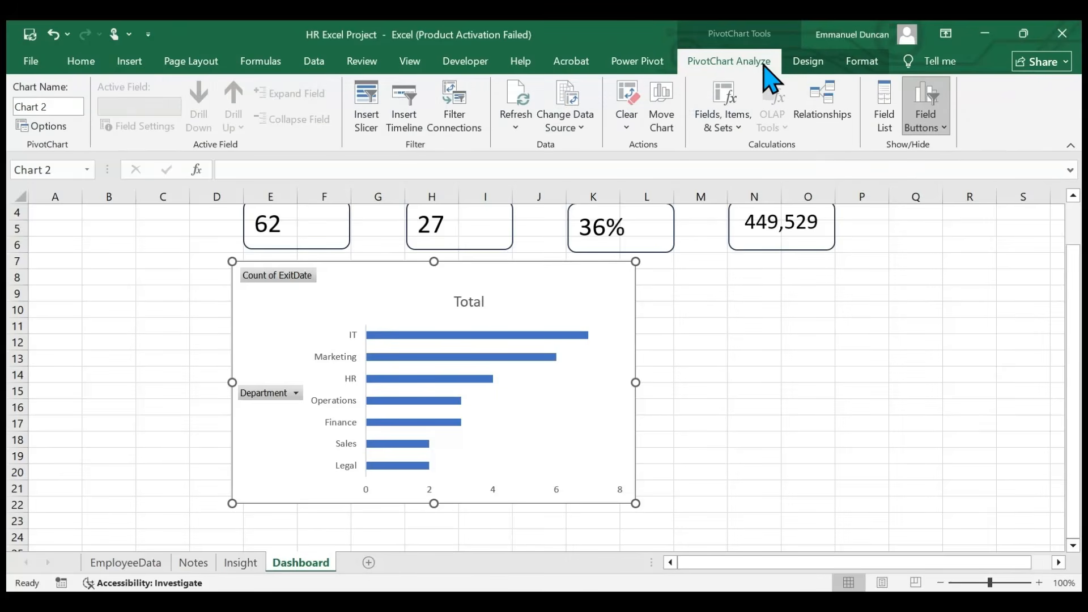
left_click(884, 118)
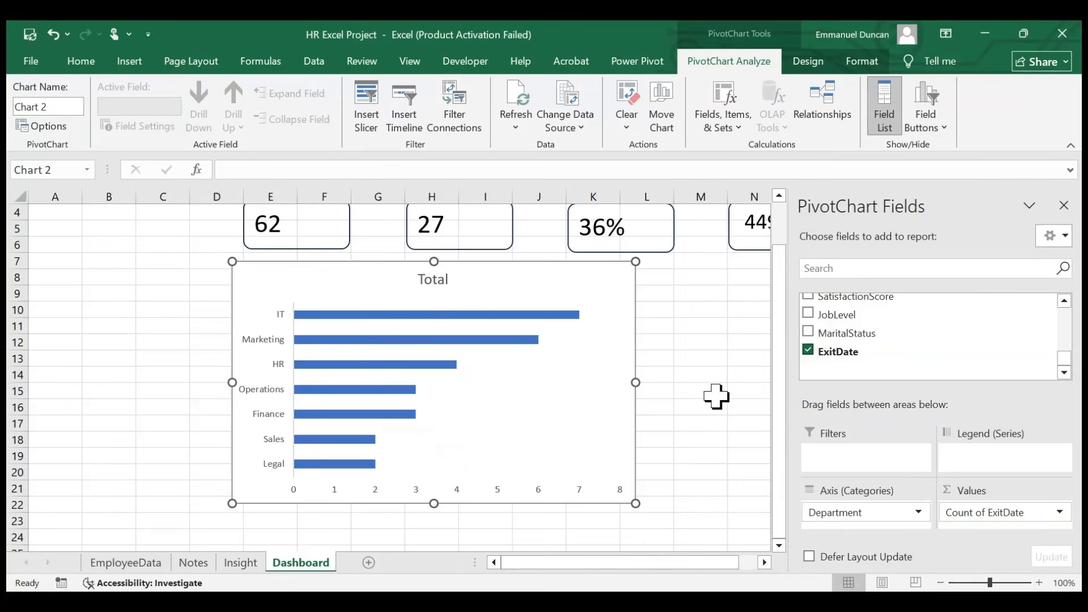
- Replace the chart title with "Attrition by departments"
left_click(439, 277)
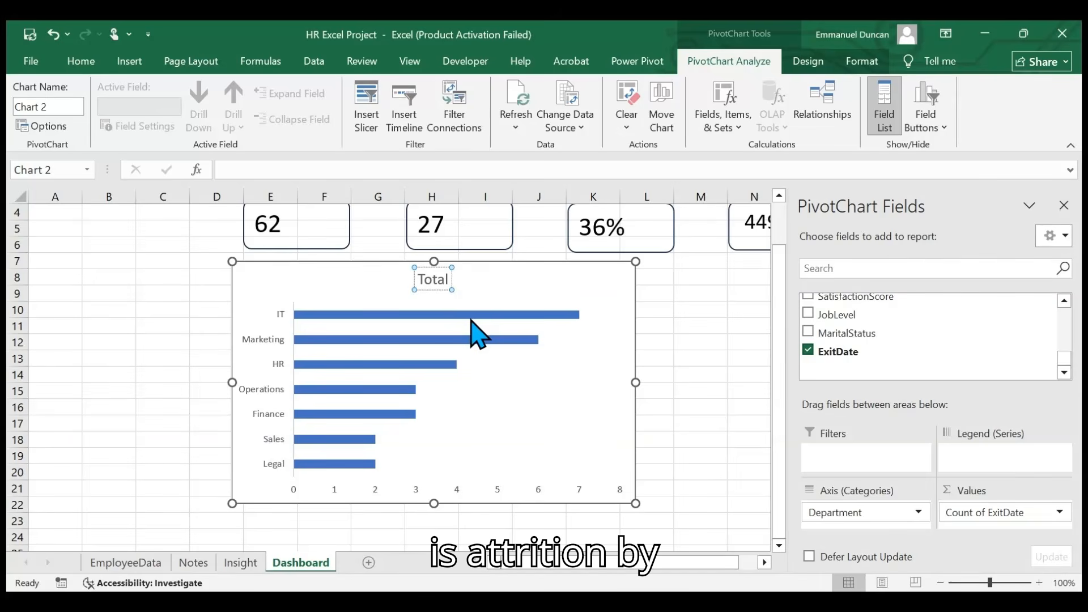
key("ctrl+a")
type("Attrition by")
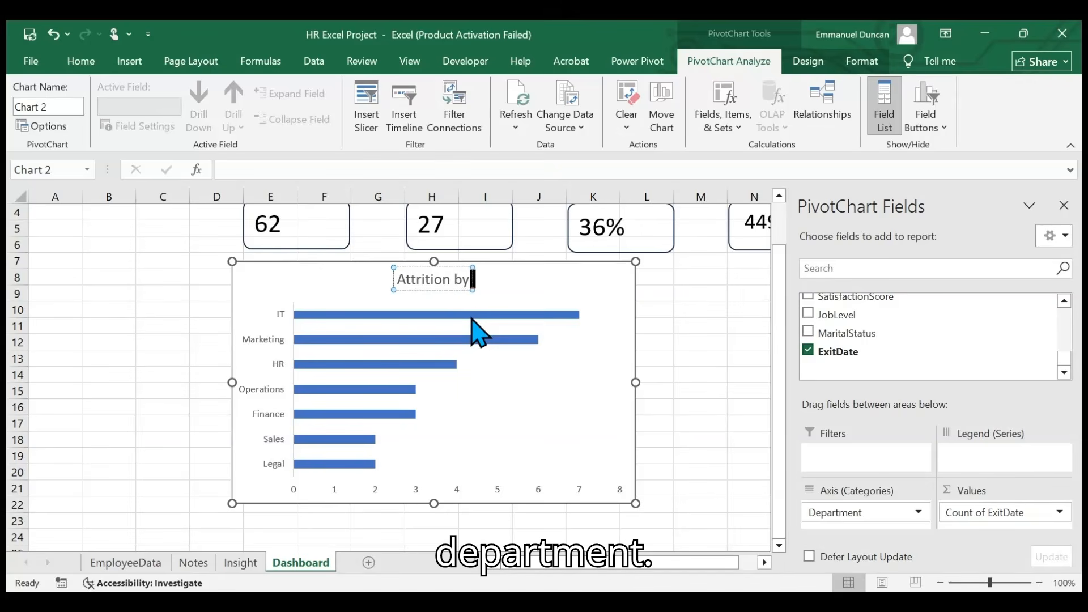
type(" departme")
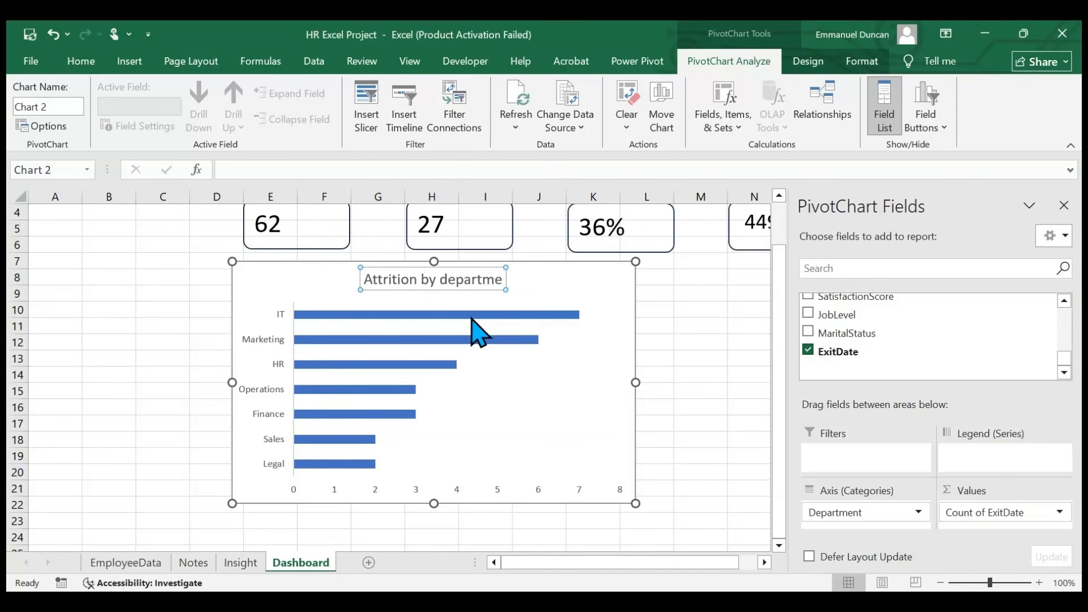
type("nts")
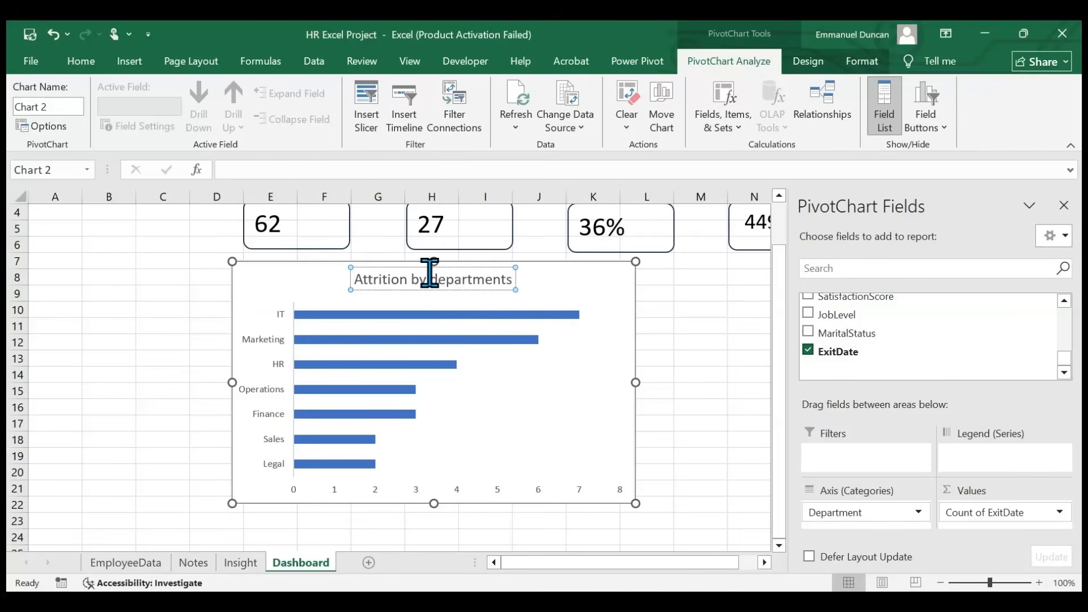
left_click(530, 288)
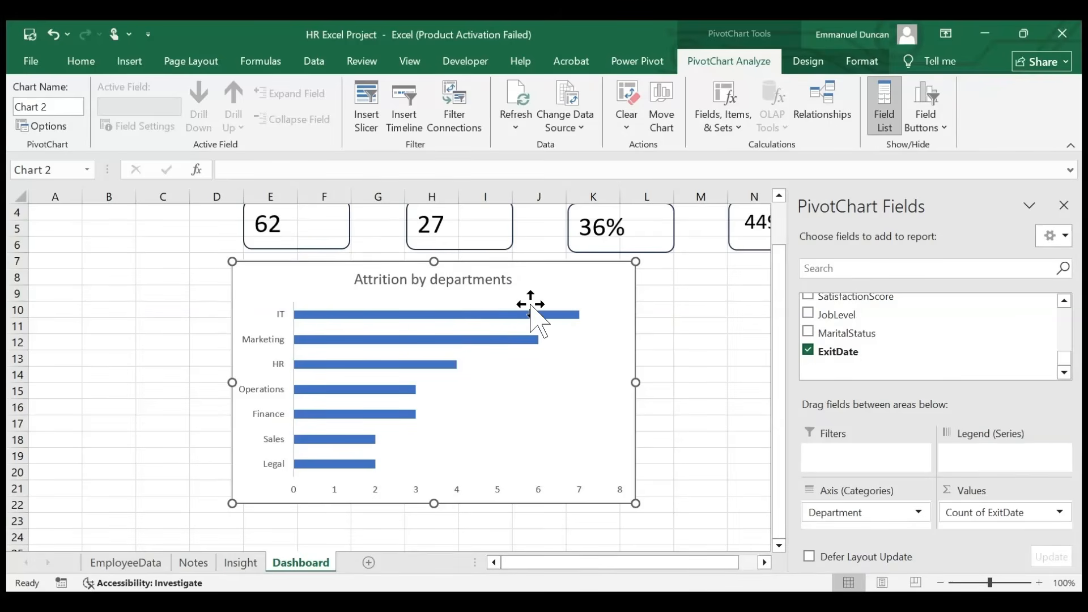
- Delete the chart's horizontal value axis, add data labels to the bars and close the field list
left_click(603, 422)
left_click(587, 491)
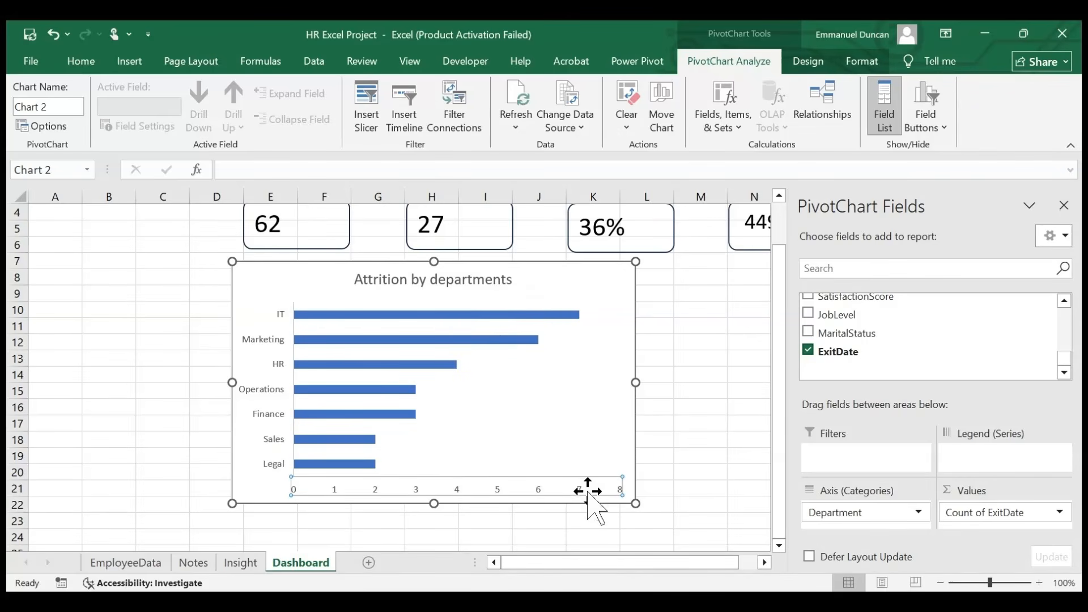
key("Delete")
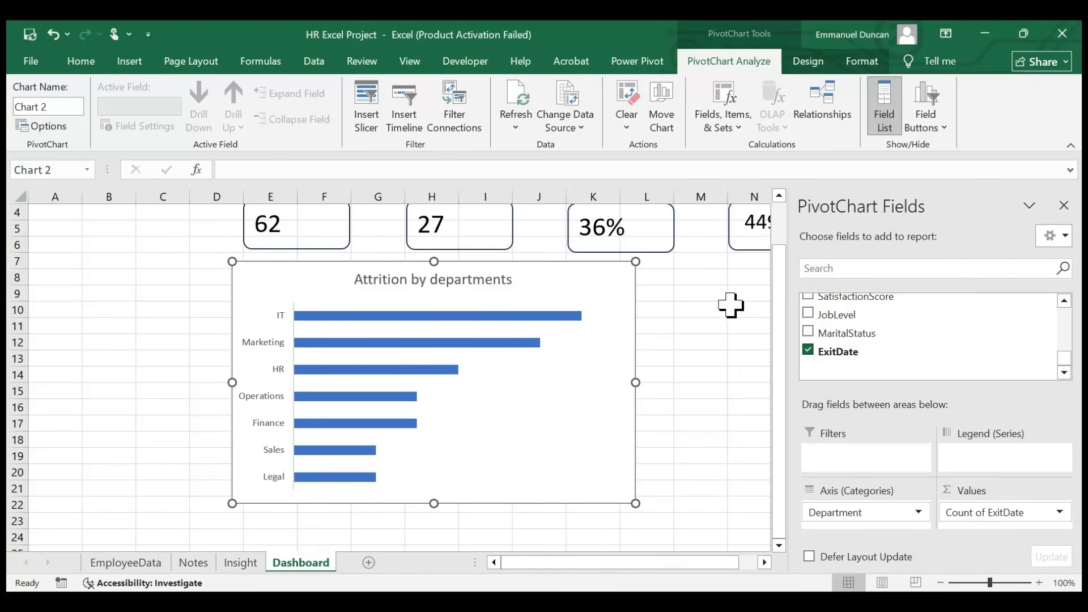
left_click(1063, 205)
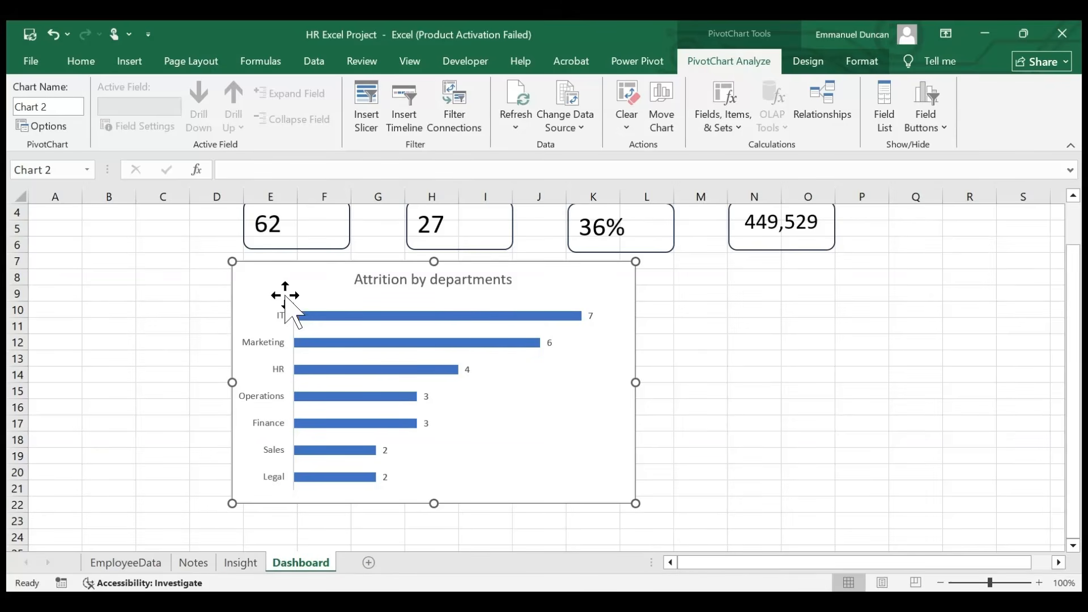
- Rename the chart object to "Attrition by department"
left_click(55, 101)
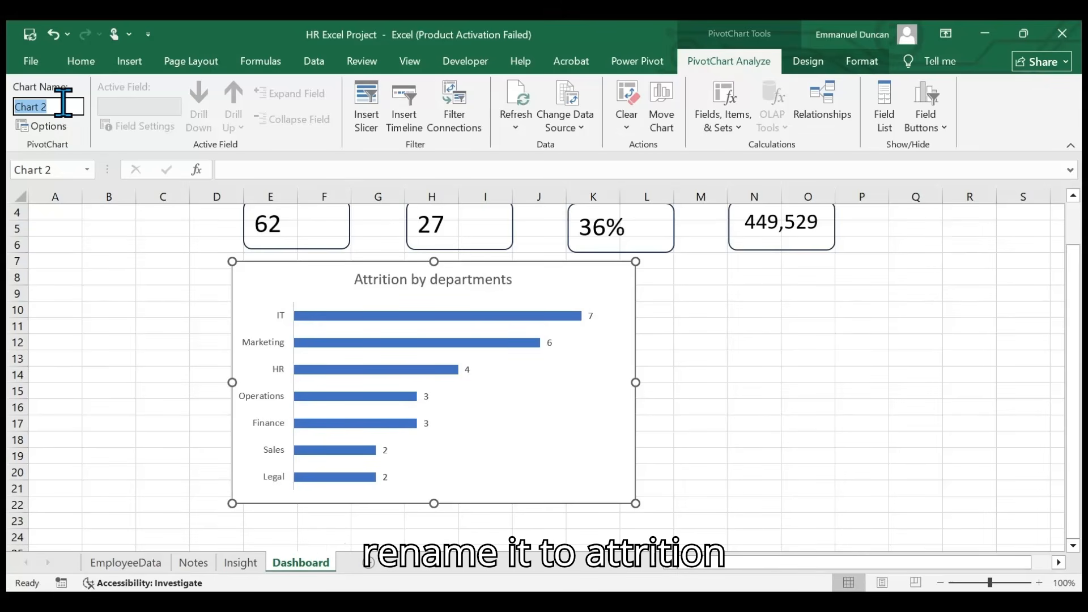
type("Attrition")
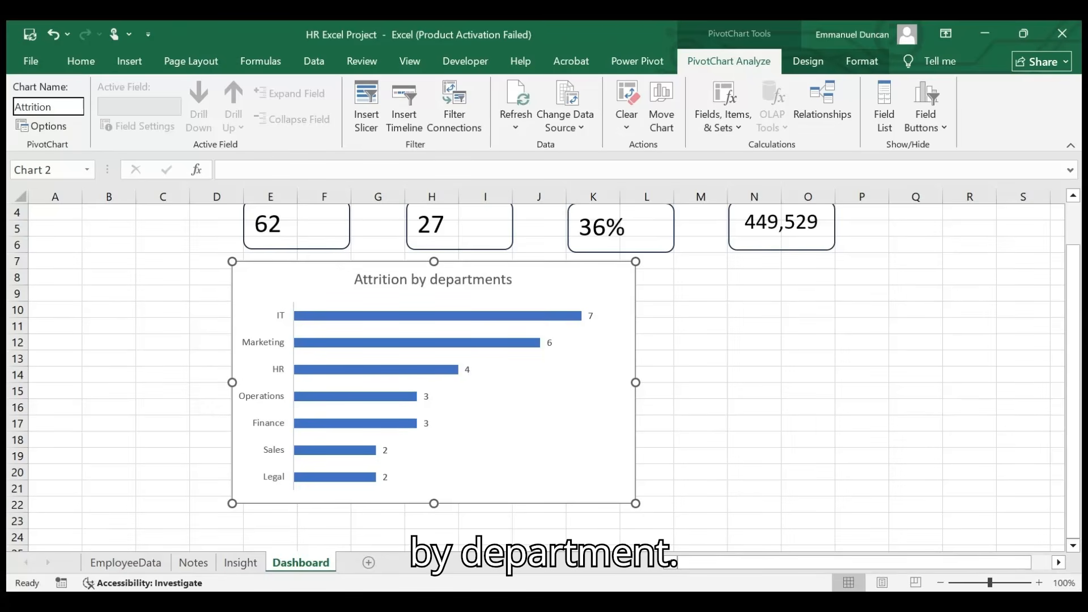
type(" by")
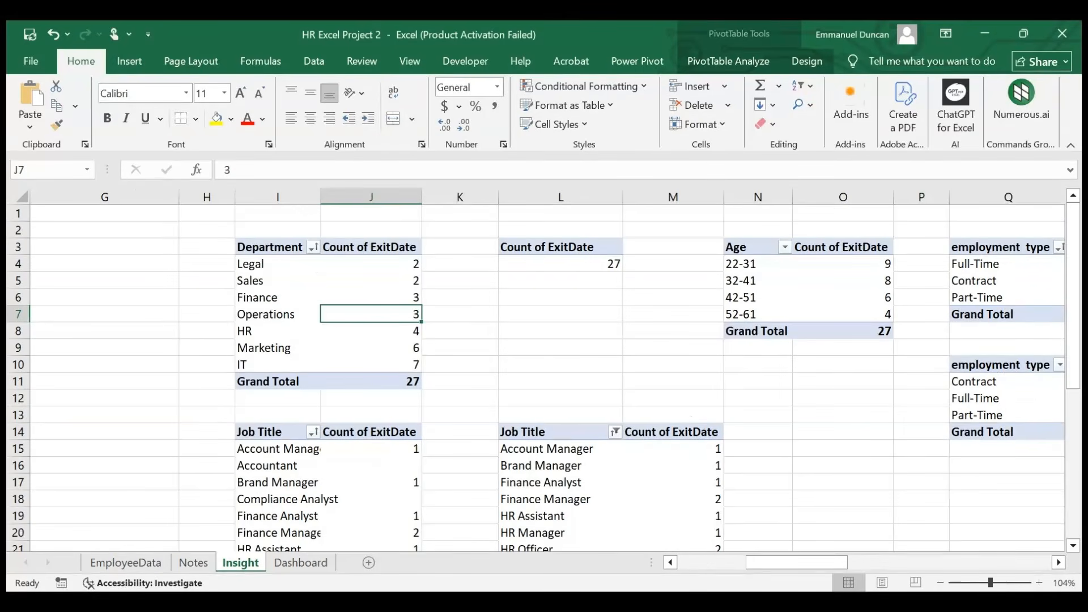
- Insert a default pivot chart from the Department by Sum of MonthlySalary pivot table on the Insight sheet
left_click_drag(778, 563, 1020, 569)
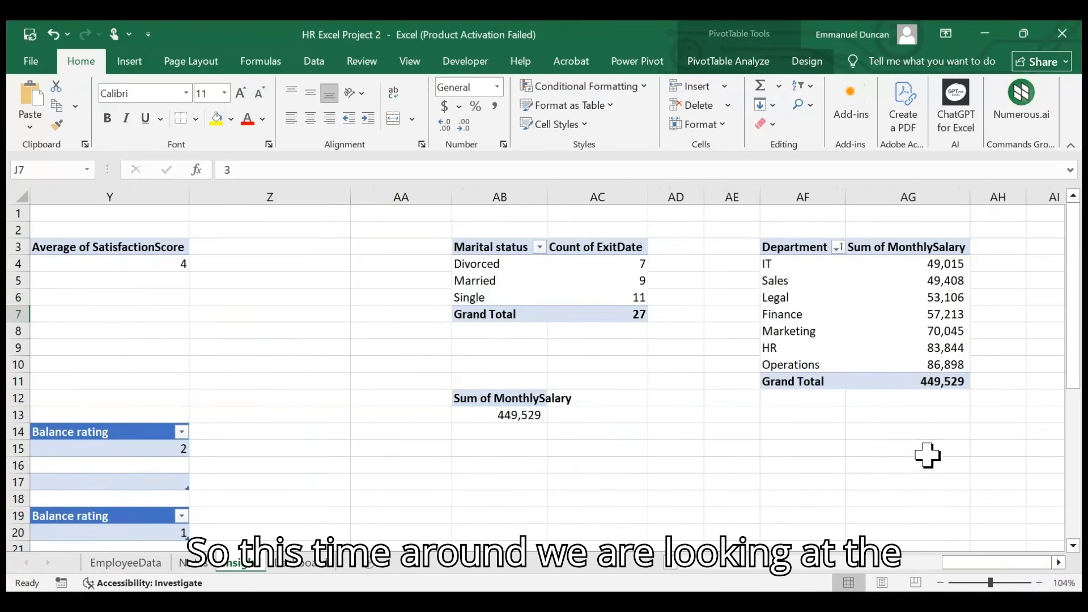
left_click(884, 333)
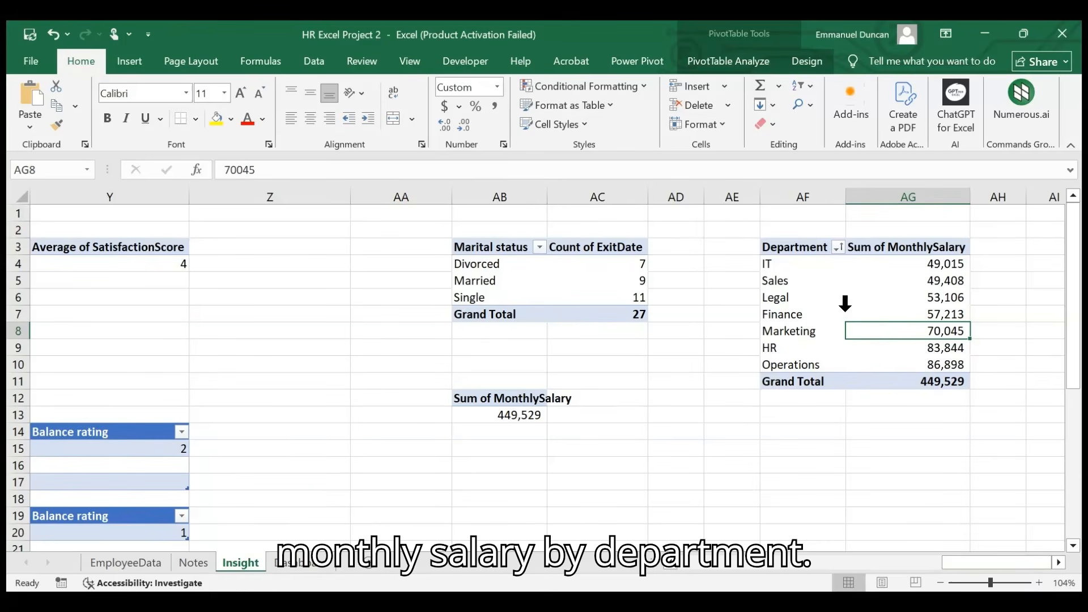
left_click(725, 63)
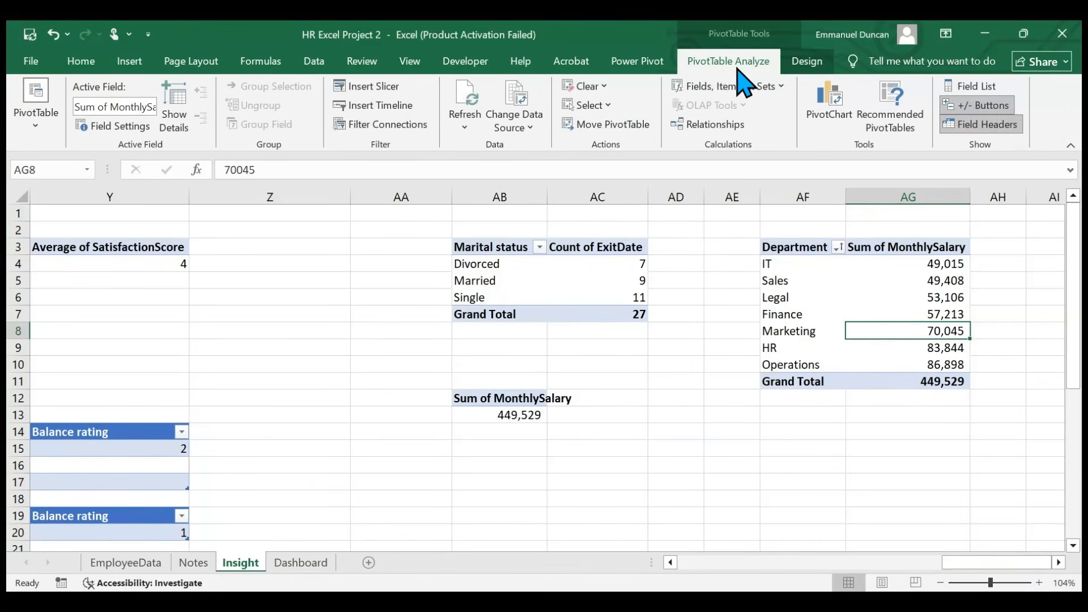
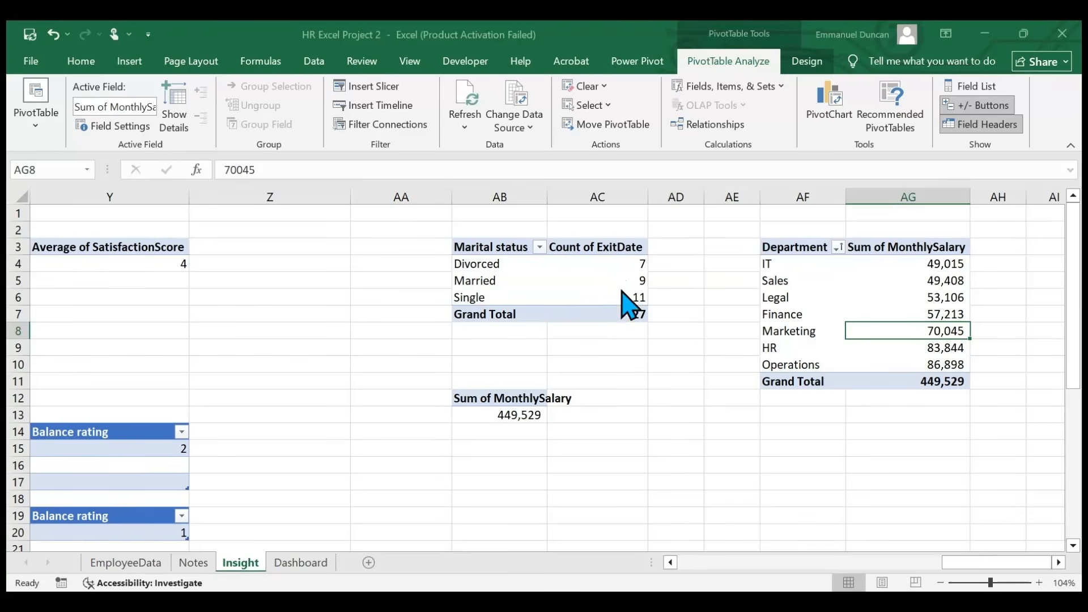
key("alt+F1")
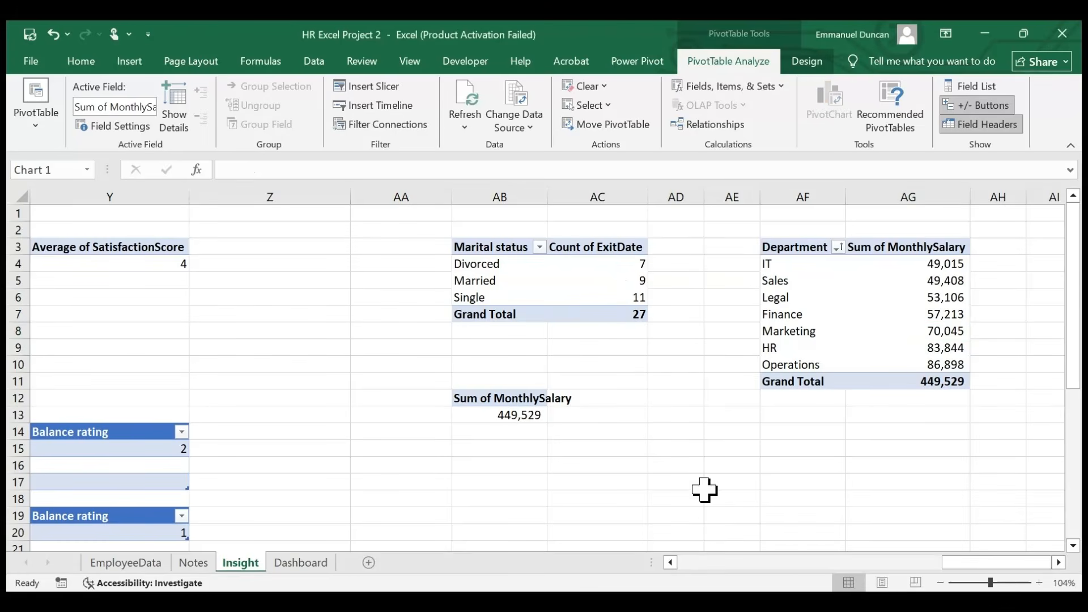
- Move the salary chart to the Dashboard sheet and place it beside the attrition by departments chart
key("ctrl+x")
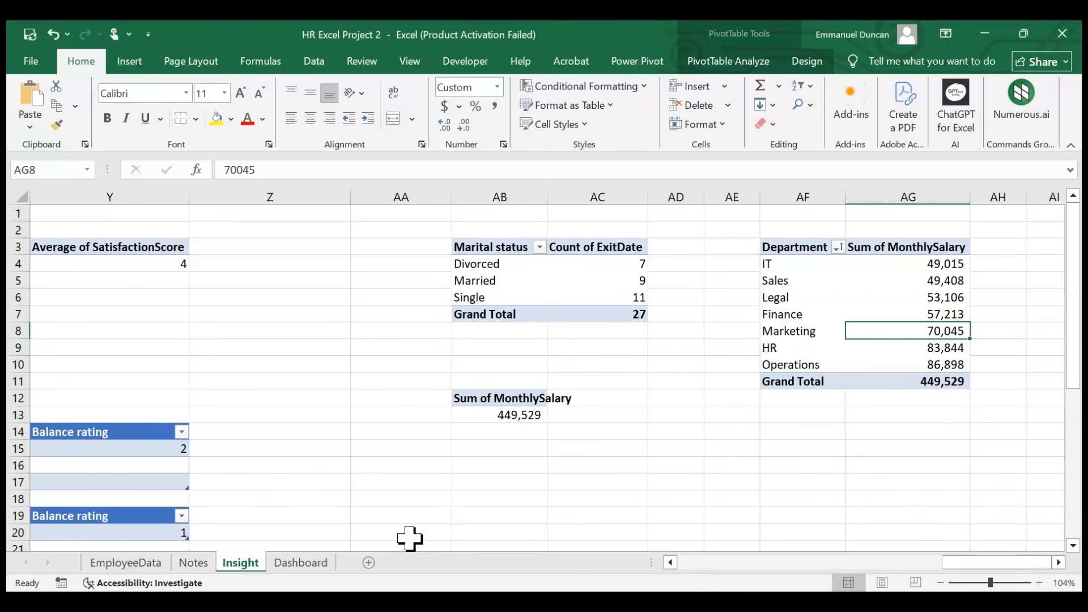
left_click(301, 562)
left_click(643, 320)
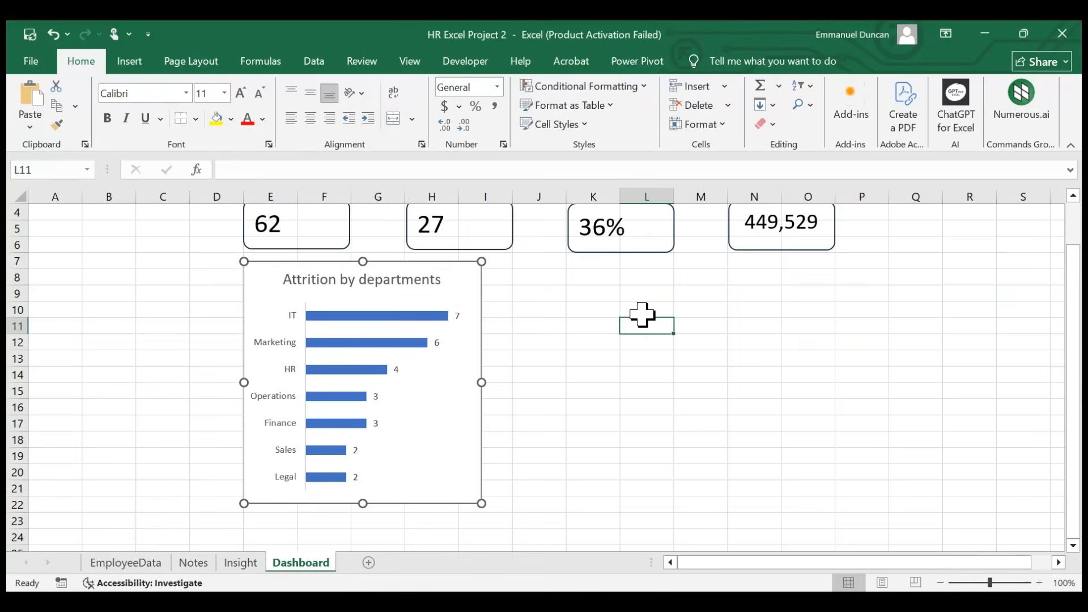
key("ctrl+v")
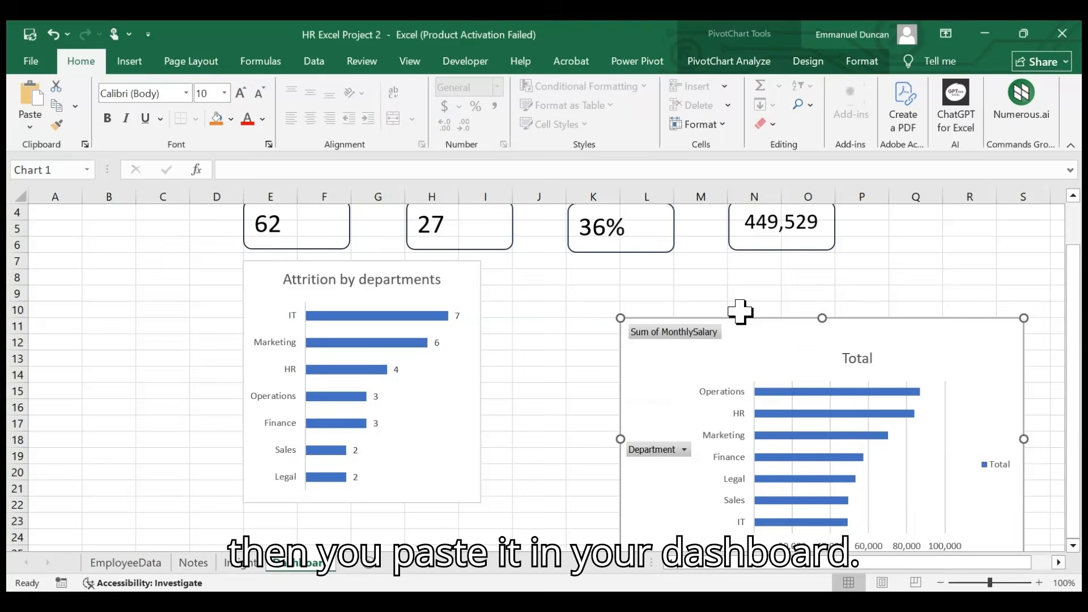
left_click_drag(765, 323, 652, 274)
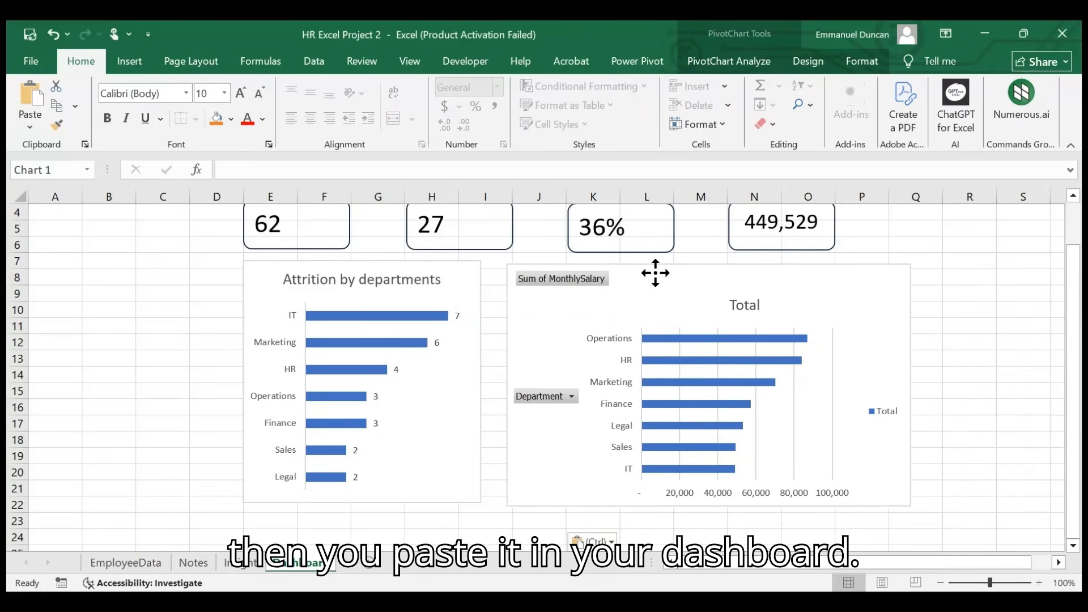
- Delete the gridlines, the legend and the horizontal value axis from the salary chart
left_click(795, 418)
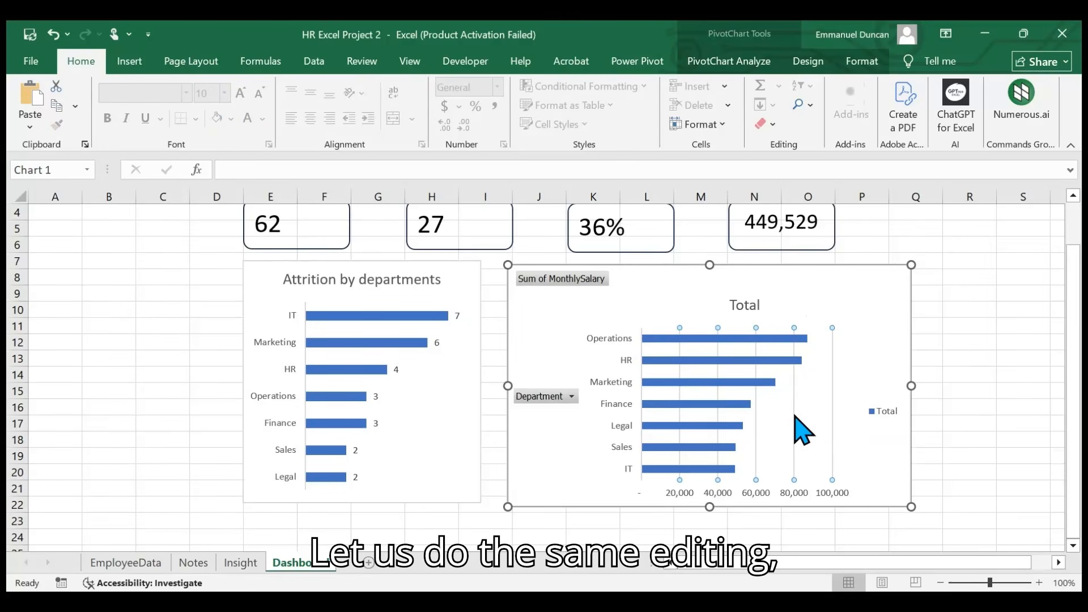
left_click(866, 422)
key("Delete")
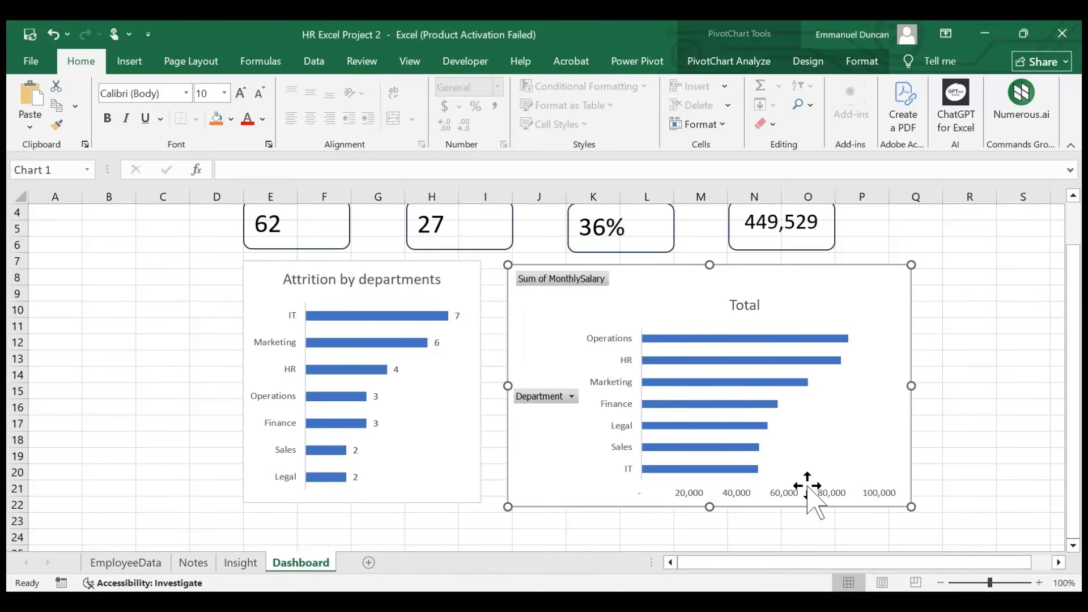
left_click(793, 495)
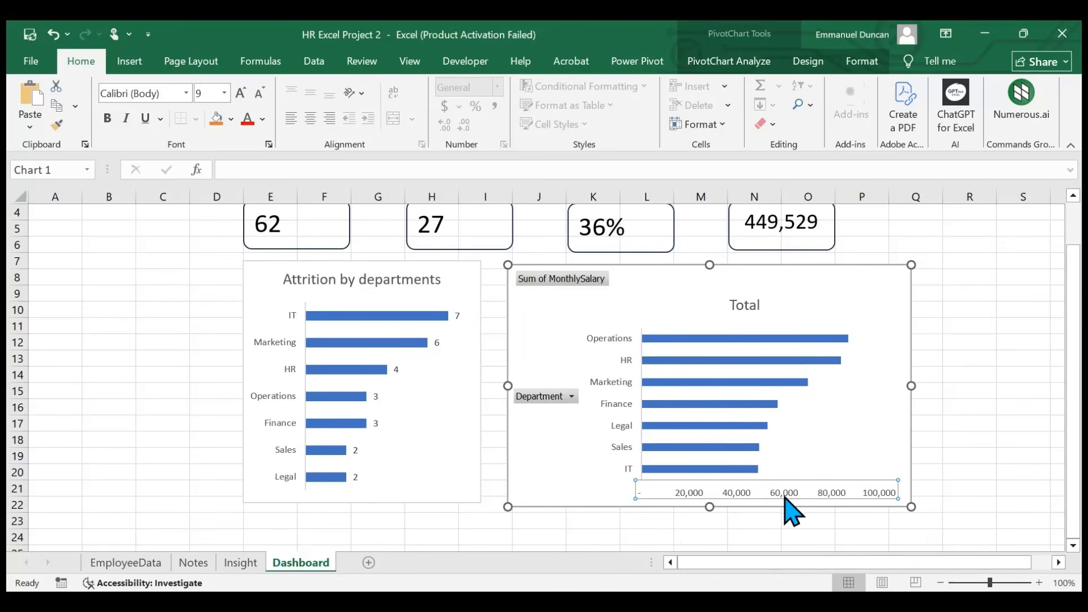
key("Delete")
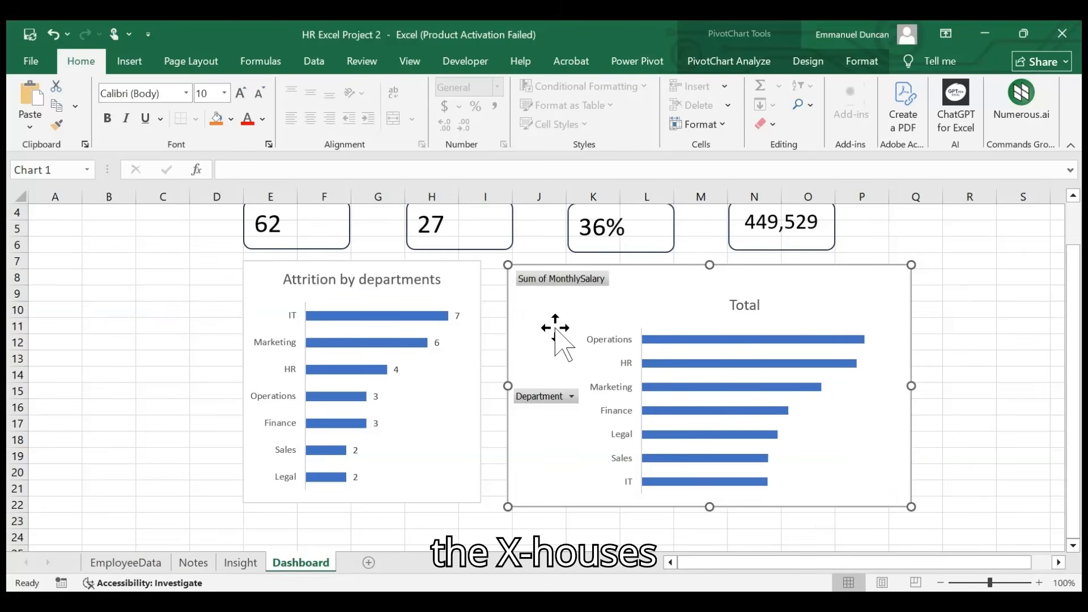
- Hide the salary chart's field buttons and add data labels to its bars
left_click(860, 63)
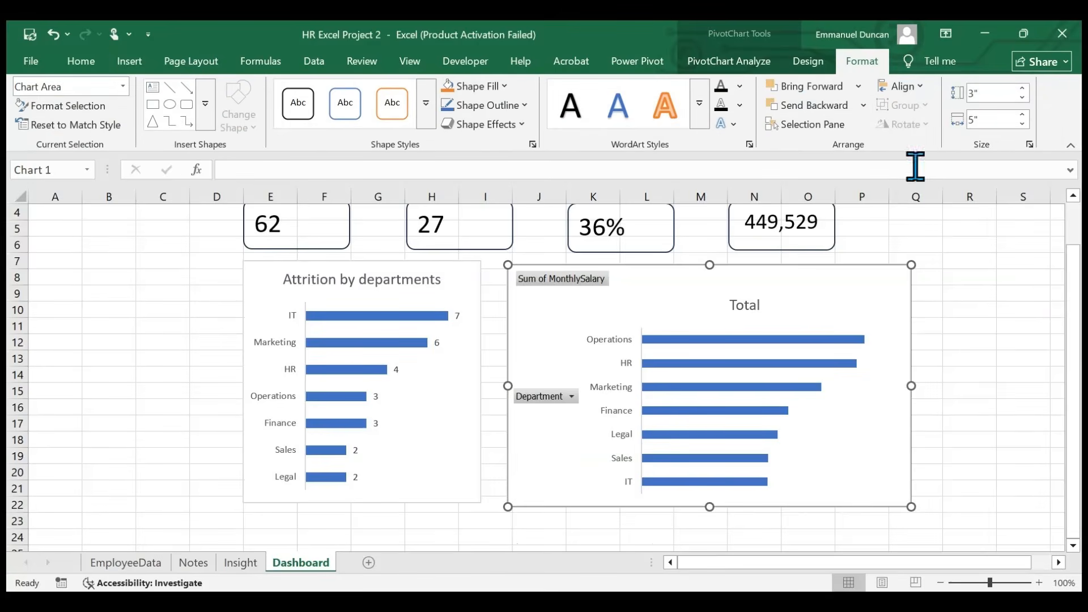
left_click(810, 63)
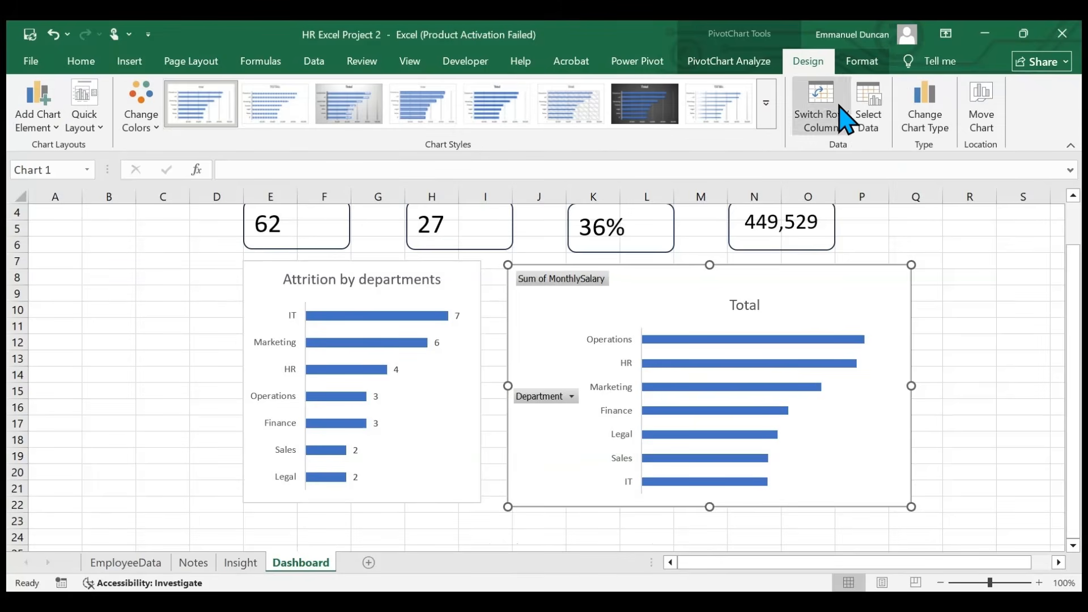
left_click(768, 62)
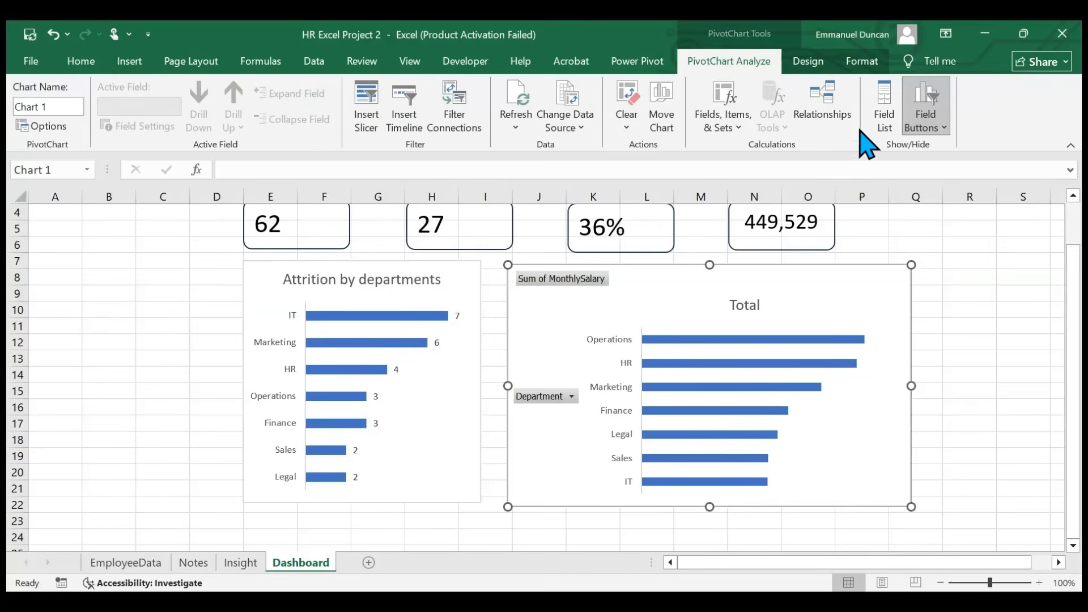
left_click(893, 124)
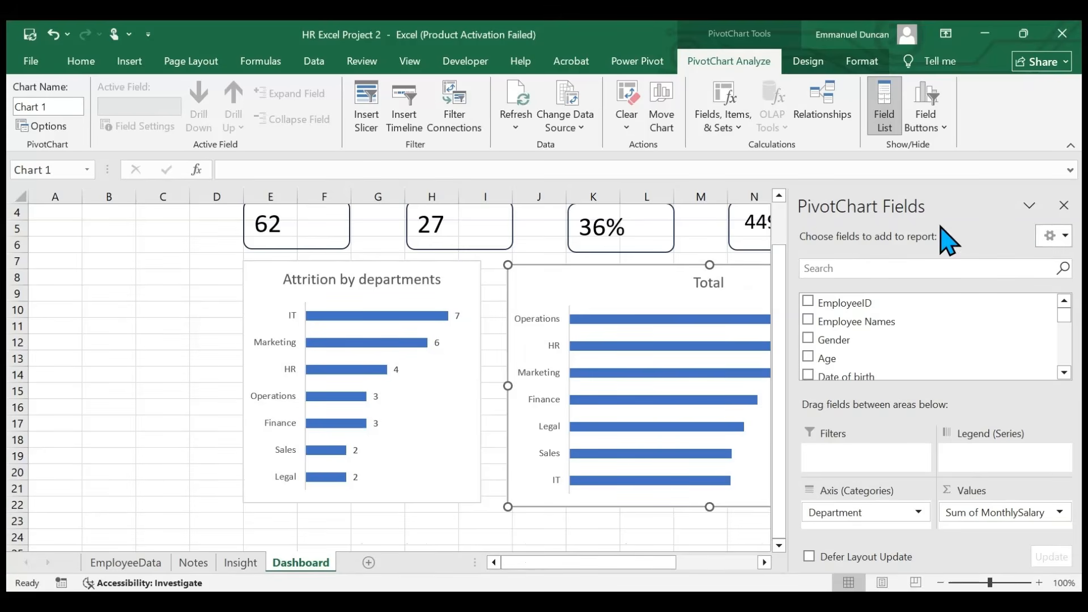
left_click(1064, 205)
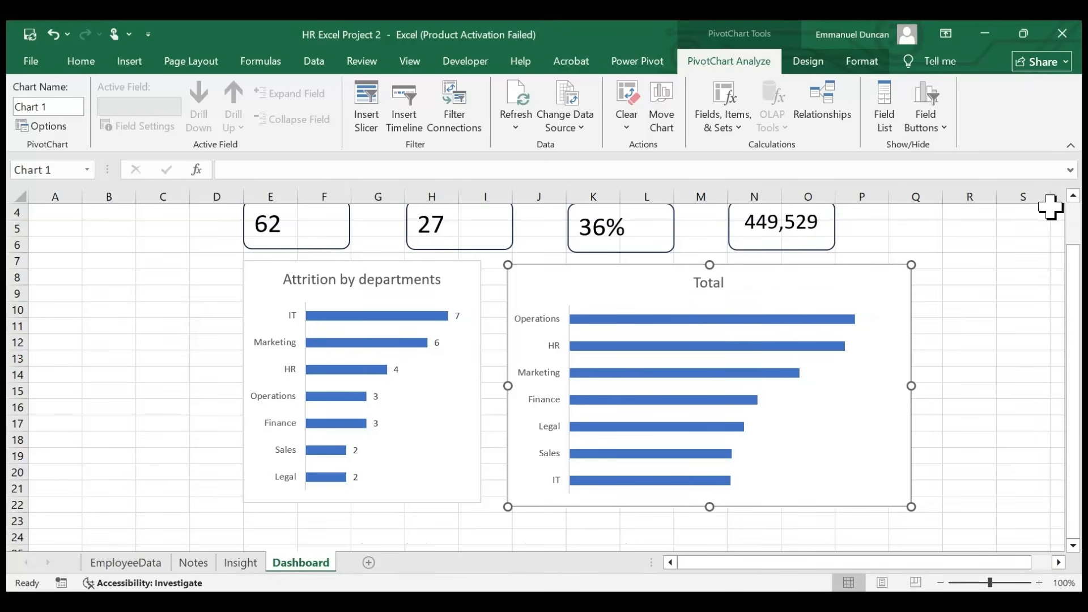
left_click_drag(731, 289, 717, 287)
- Replace the salary chart's title with "Monthly Salary by Departments"
left_click(711, 282)
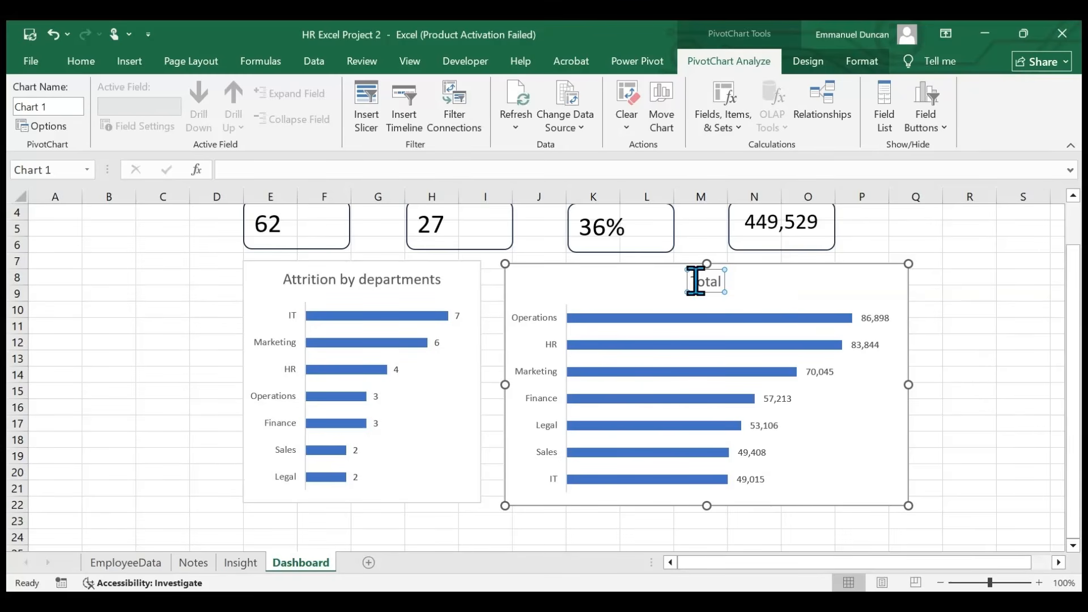
left_click(717, 280)
key("ctrl+a")
type("Monthly")
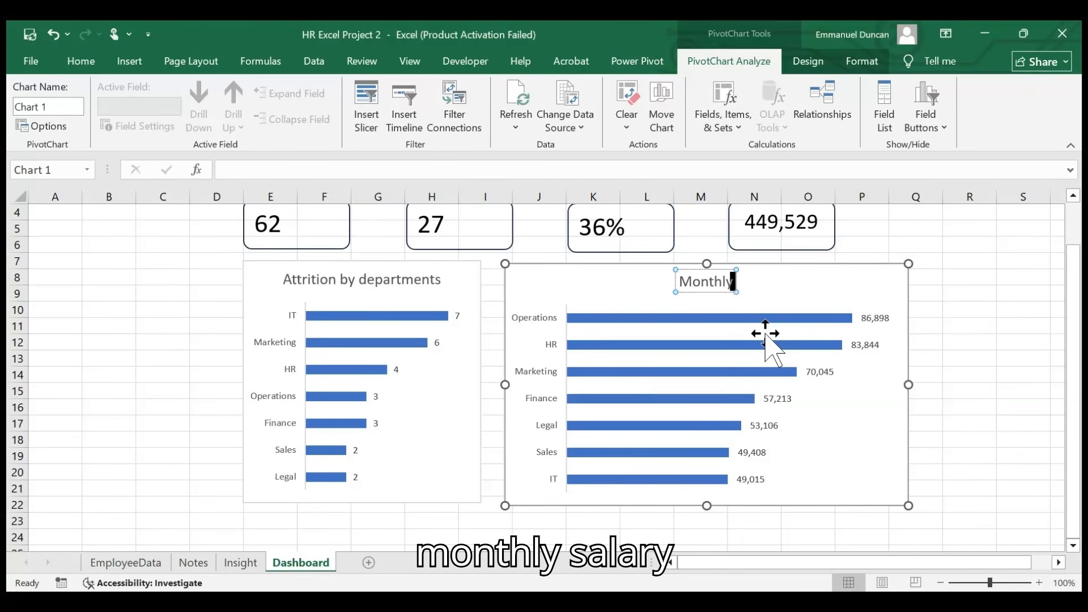
type(" Salry")
key("BackSpace")
key("BackSpace")
type("alary b")
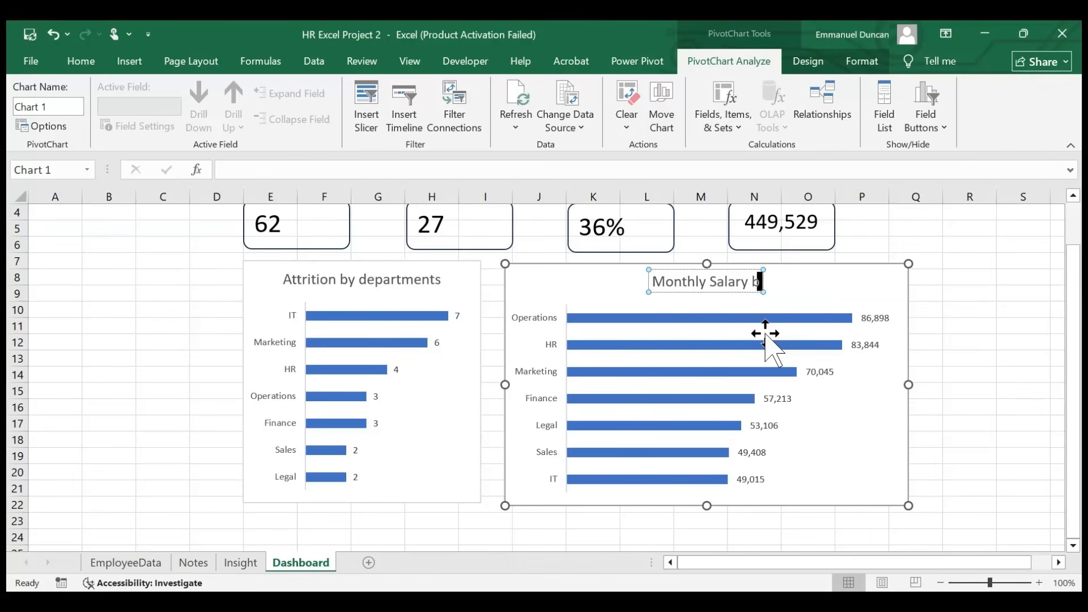
type("y De")
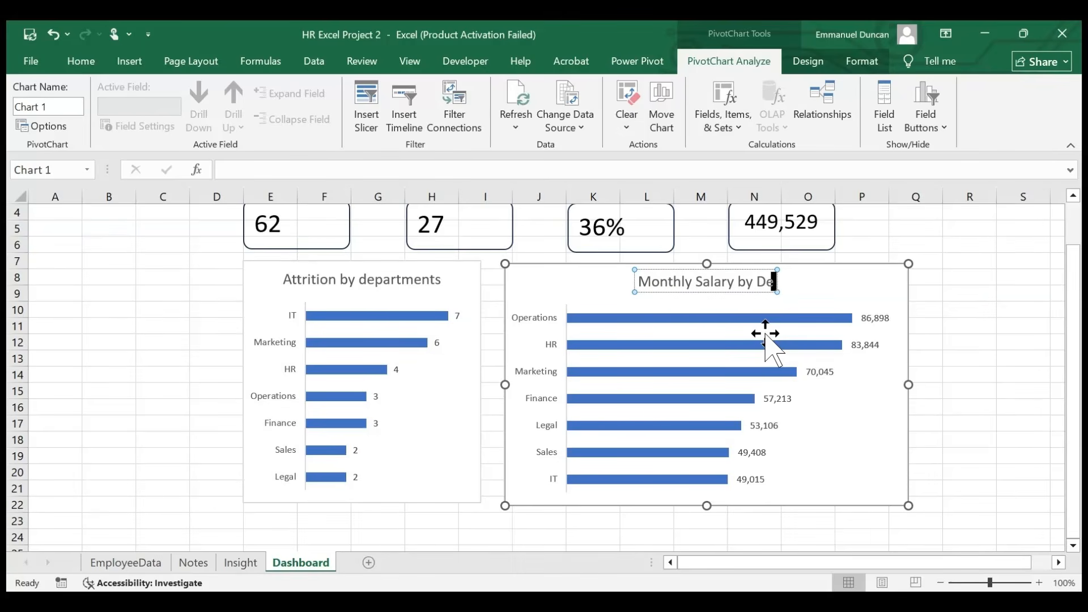
type("partments")
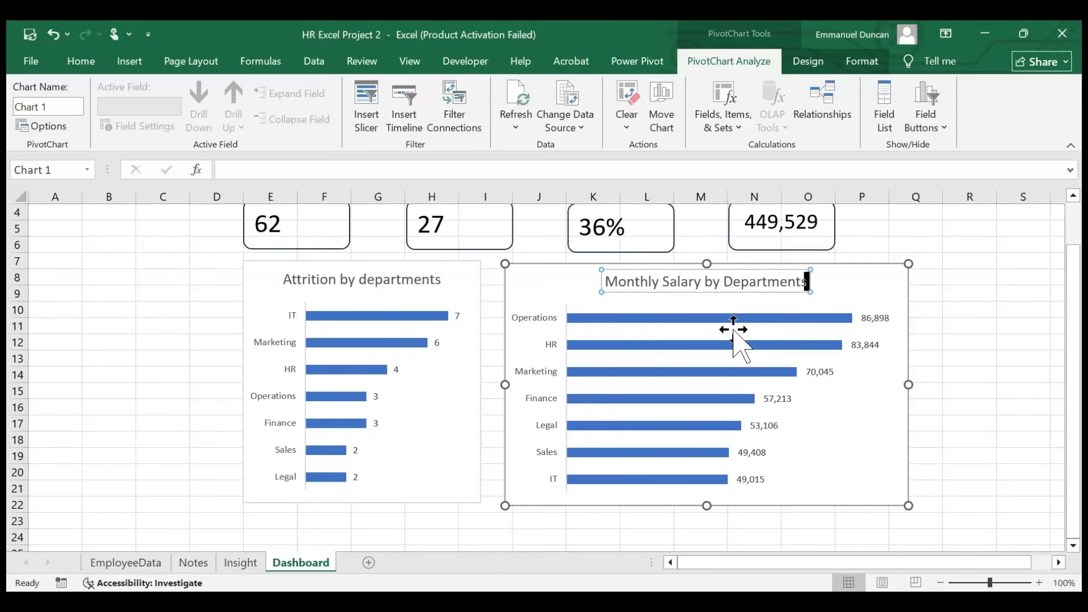
left_click(877, 295)
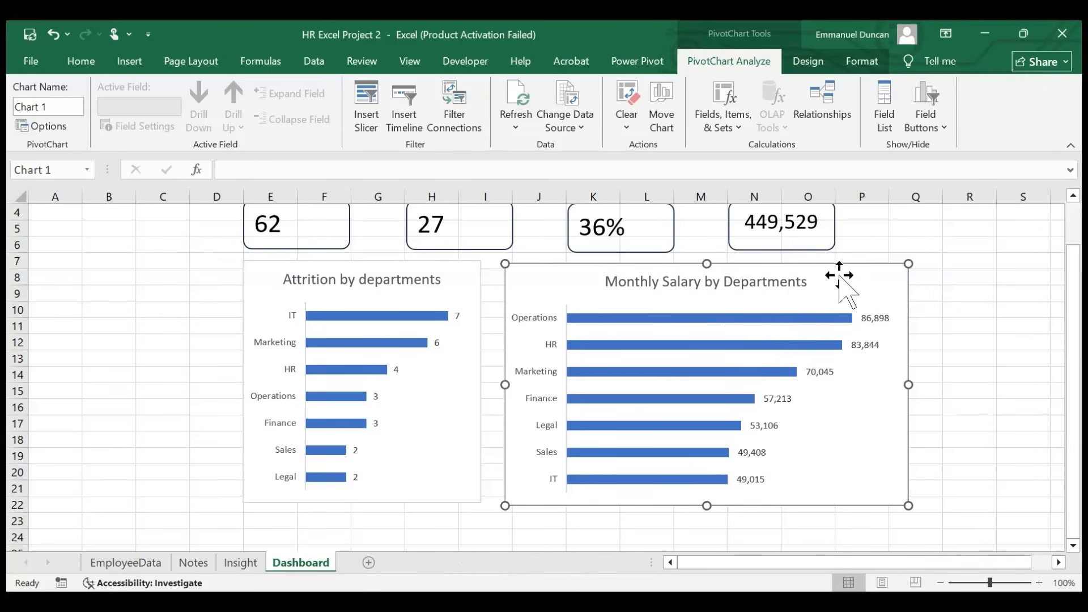
- Rename the salary chart object to "Salary by Depts"
left_click(48, 105)
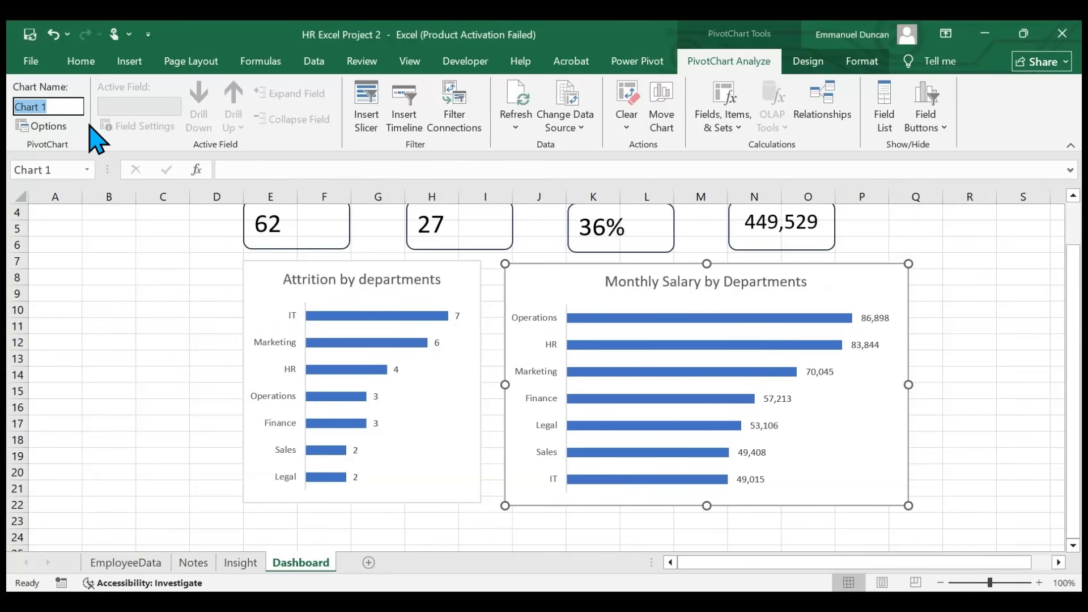
type("Sa")
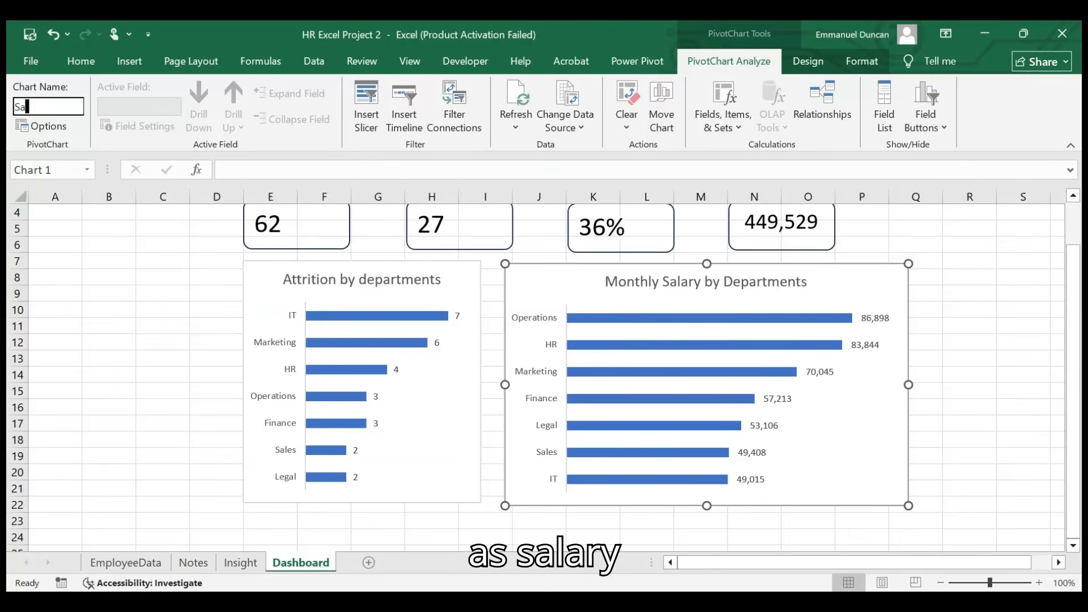
type("lary by Depts")
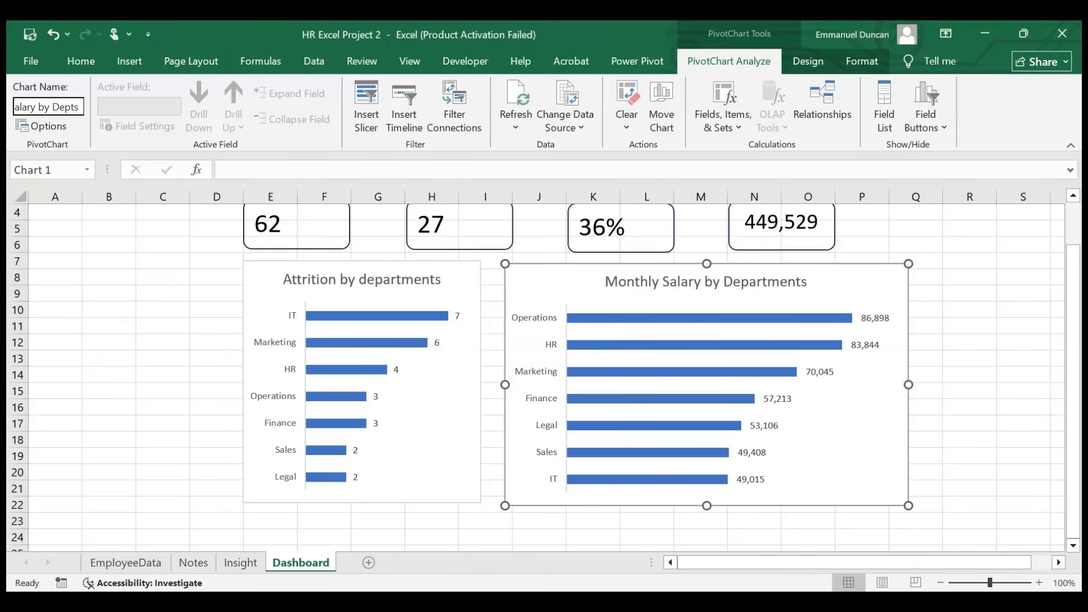
key("Return")
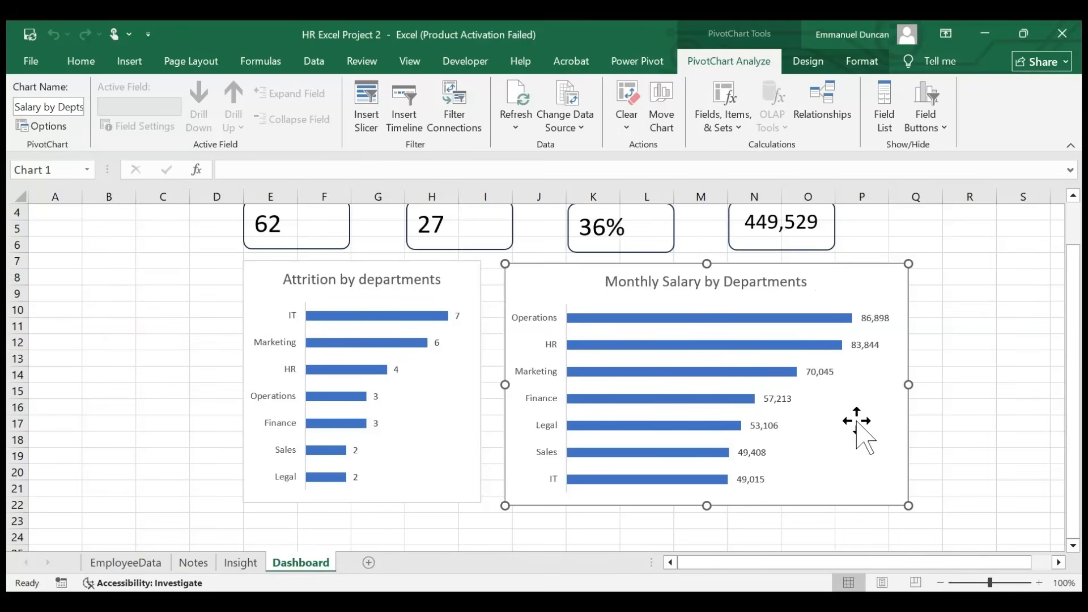
- Shrink the salary chart from both sides to fit beneath the 36% and 449,529 cards, and shorten it to end at row 20
left_click_drag(854, 417, 856, 418)
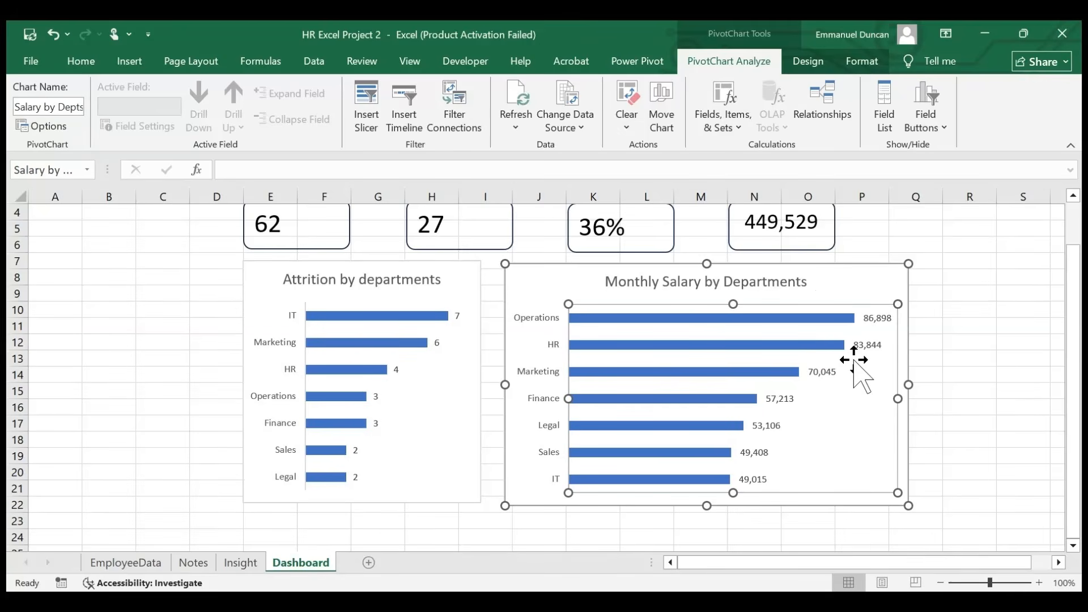
left_click(860, 281)
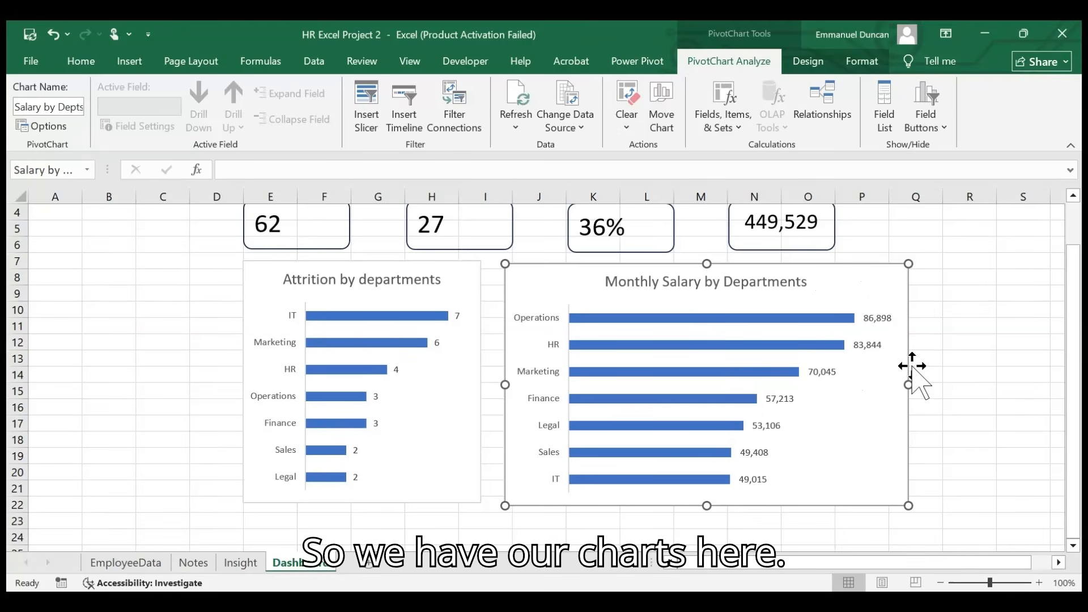
left_click_drag(910, 385, 838, 385)
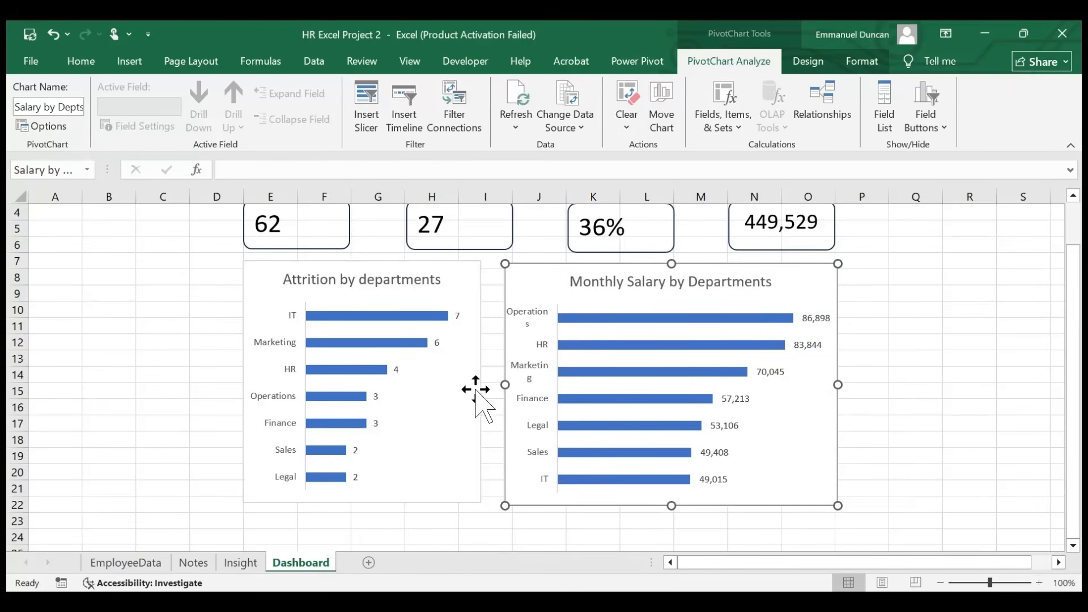
left_click_drag(504, 385, 554, 385)
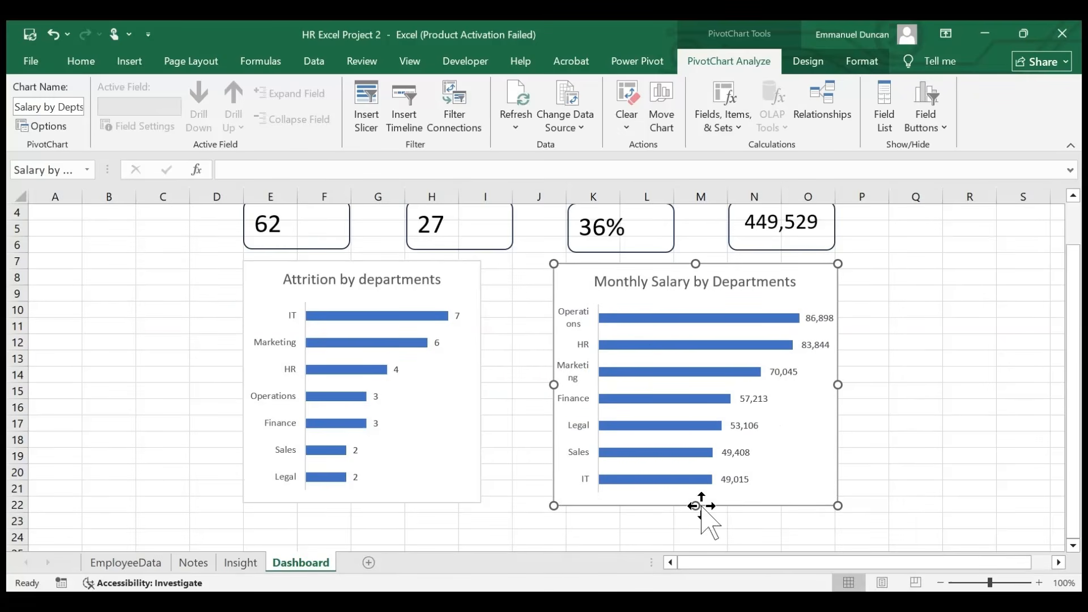
left_click_drag(698, 506, 699, 481)
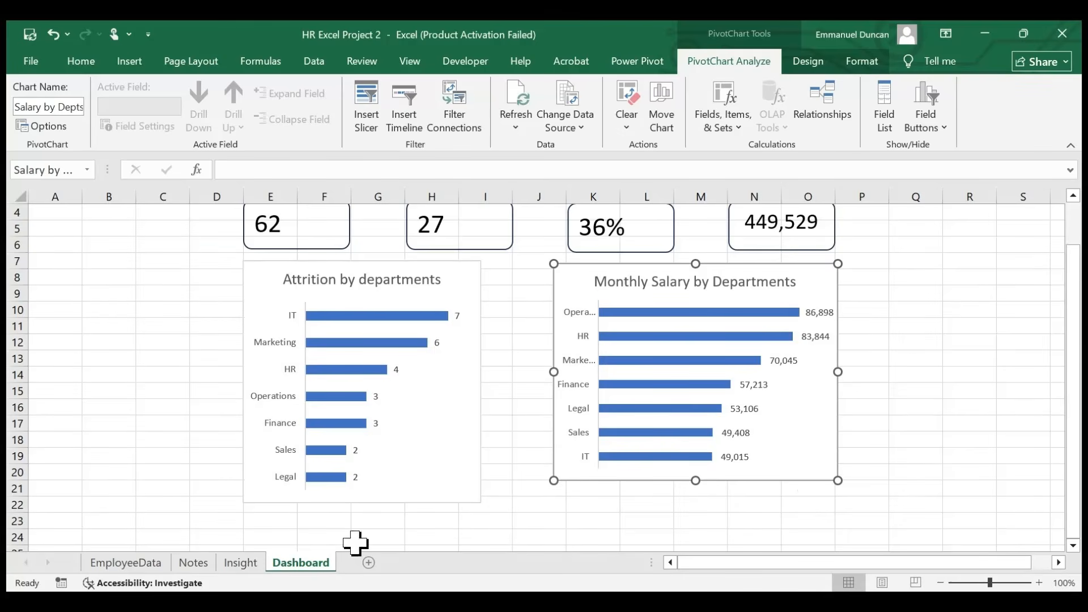
- Create a column pivot chart from the Insight sheet's employment type exit-count table and cut it
left_click(244, 564)
left_click_drag(964, 565, 808, 565)
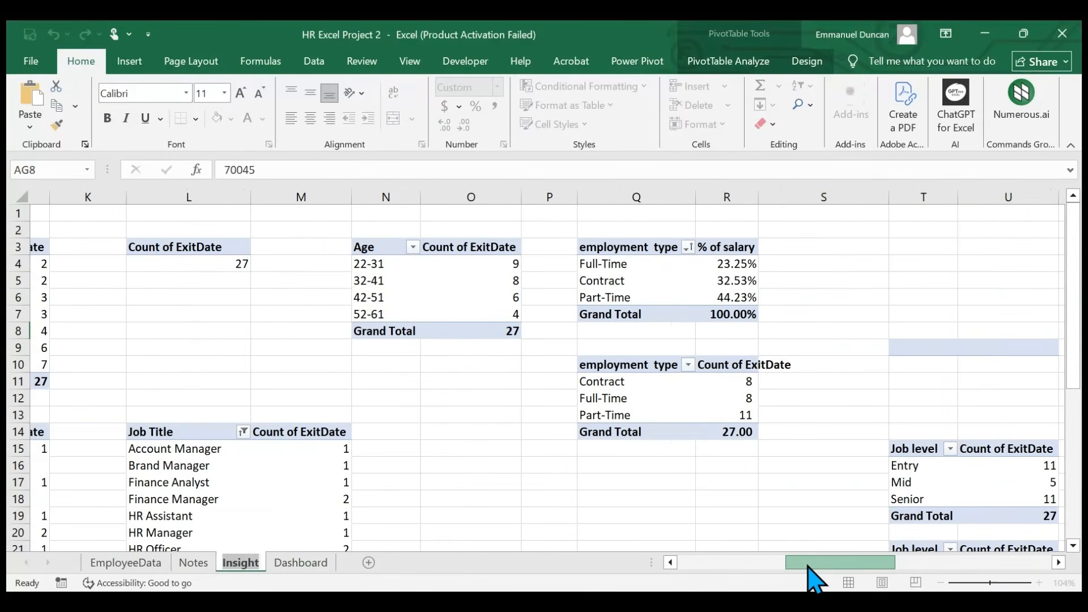
left_click_drag(808, 565, 808, 566)
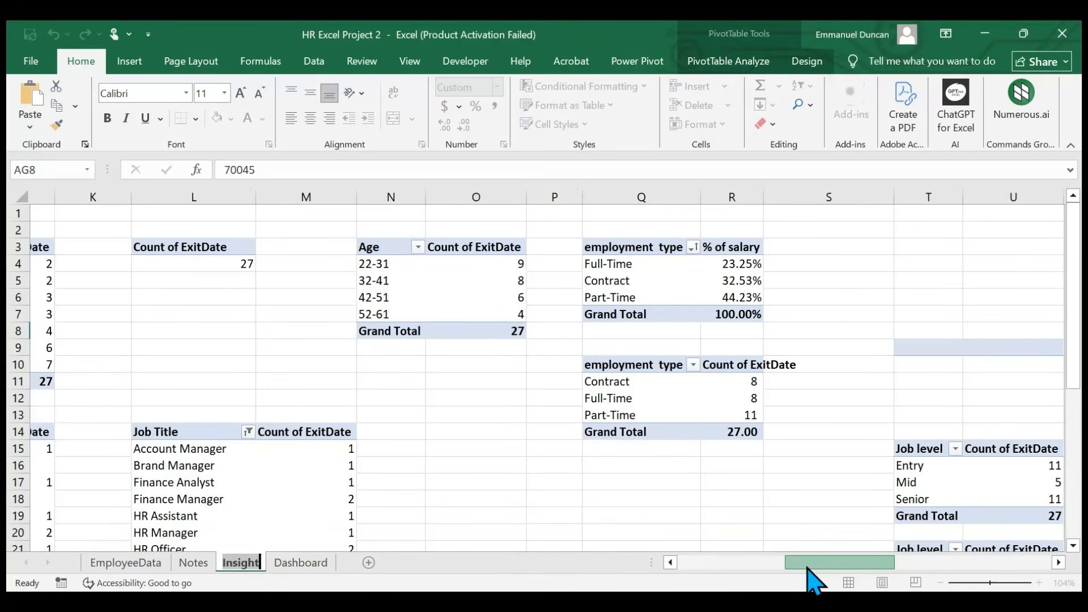
left_click_drag(808, 567, 815, 565)
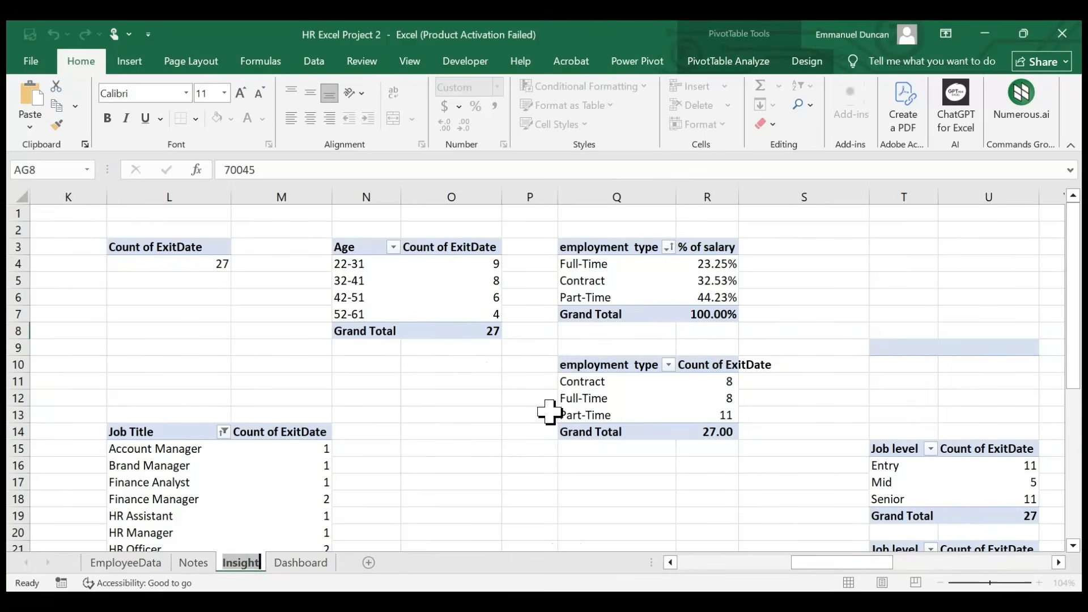
left_click(643, 397)
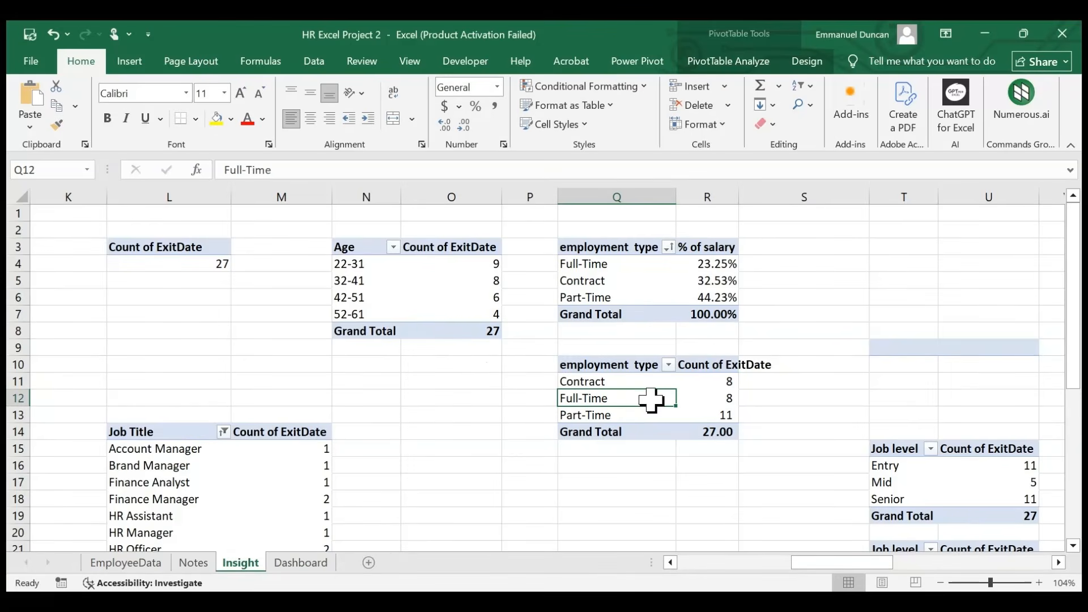
left_click(728, 62)
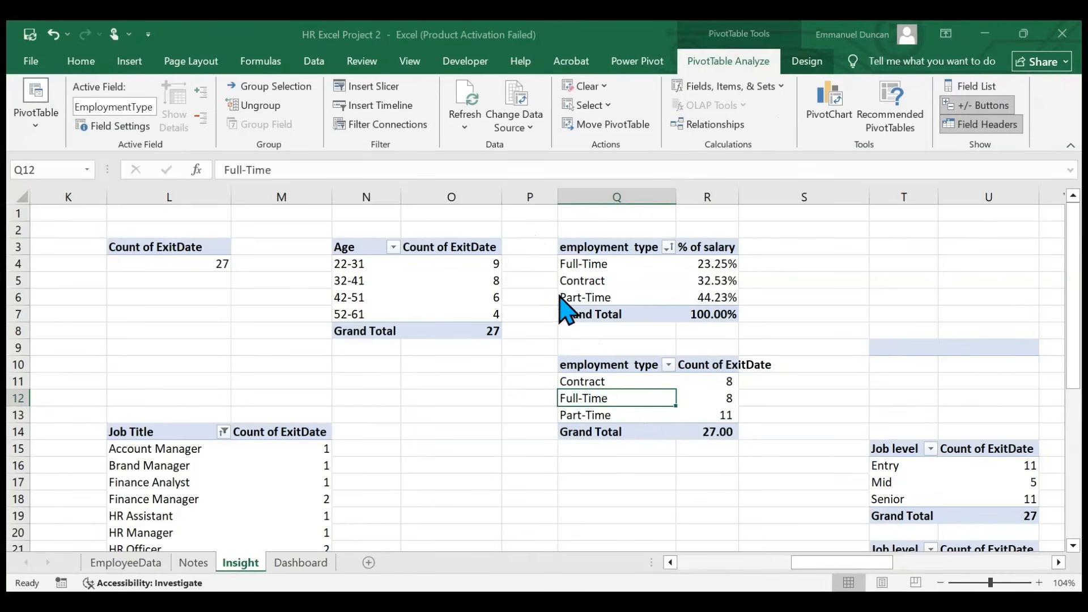
key("alt+F1")
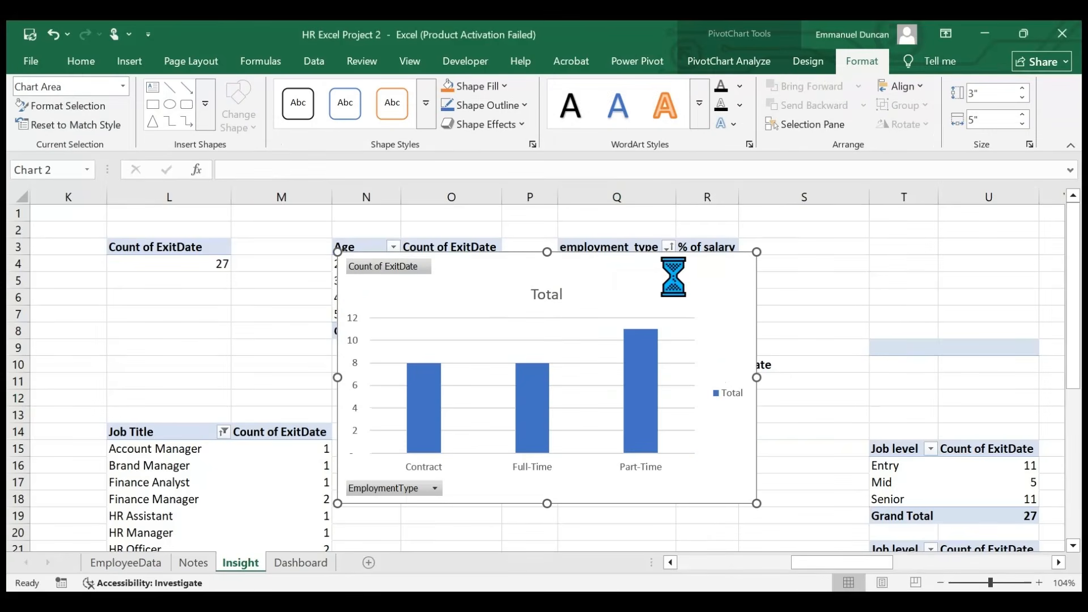
key("Delete")
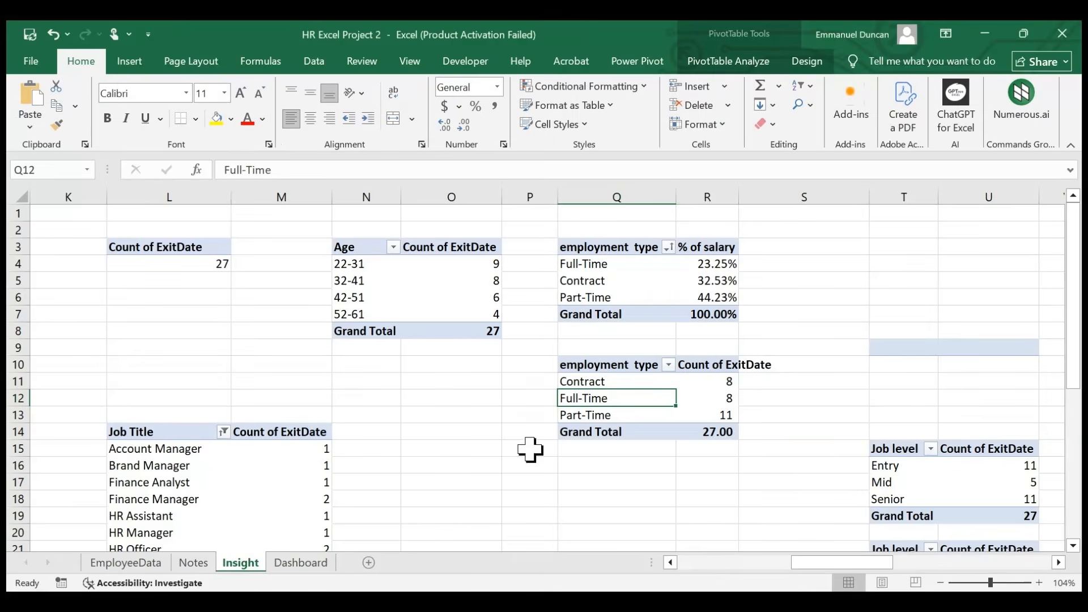
- Paste the cut employment type chart onto the Dashboard sheet at about cell C11
left_click(301, 563)
scroll(388, 438, "down", 2)
scroll(312, 436, "up", 3)
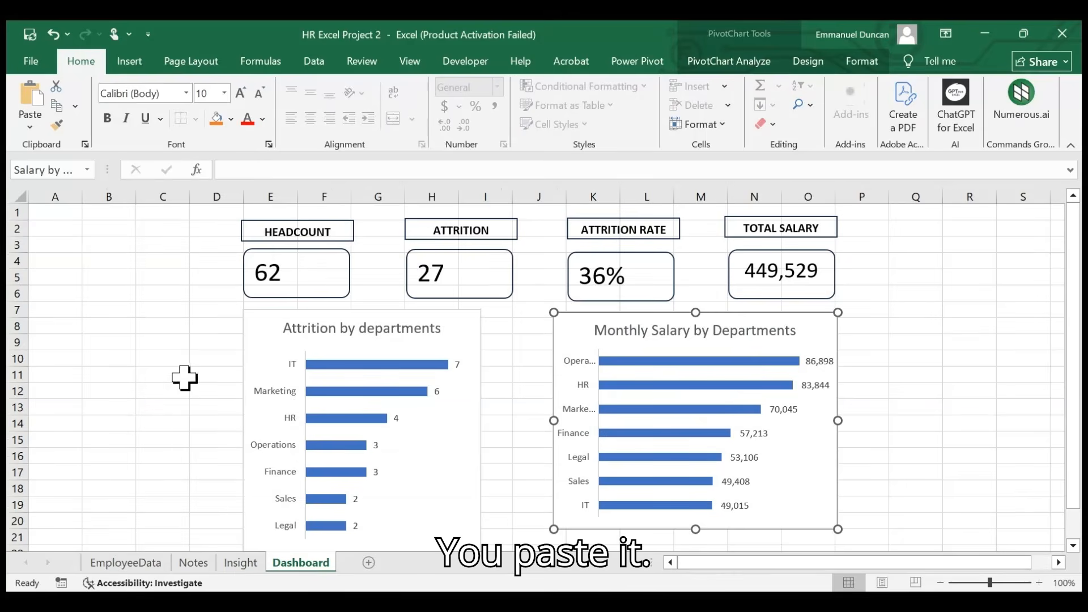
left_click(152, 379)
key("ctrl+v")
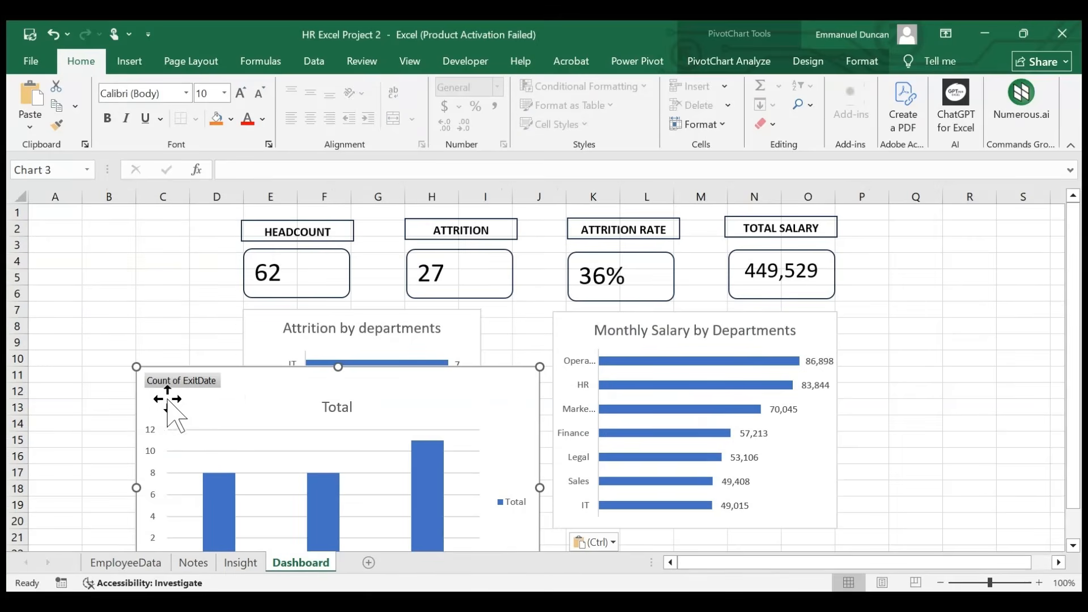
- Narrow the pasted chart to about four columns and place it from row 7 beside the attrition by departments chart, shifting that chart to make room
left_click_drag(279, 389, 139, 331)
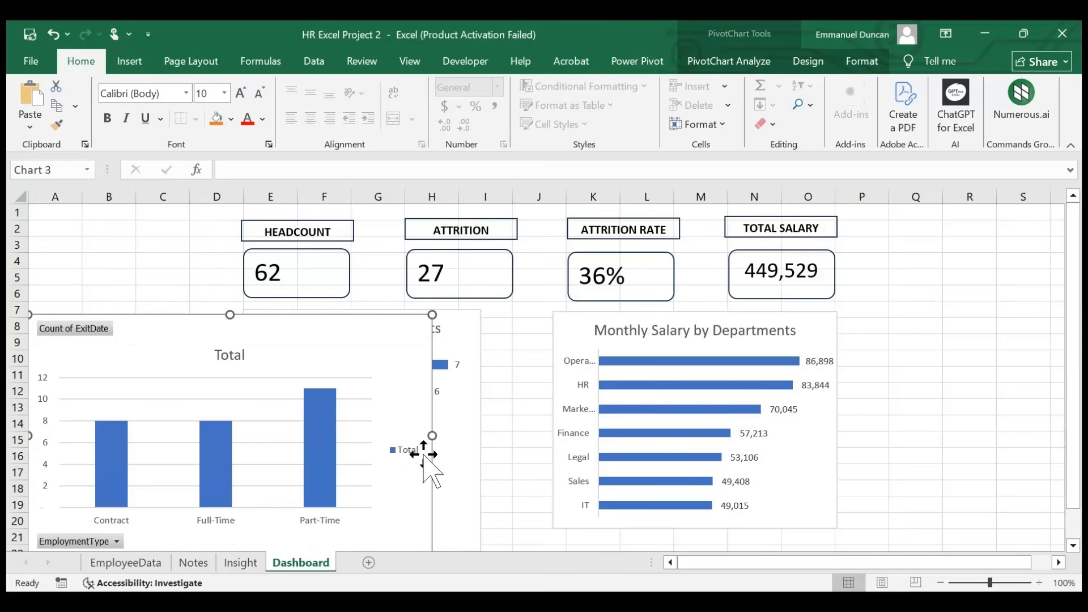
left_click_drag(430, 434, 248, 414)
left_click_drag(215, 346, 215, 336)
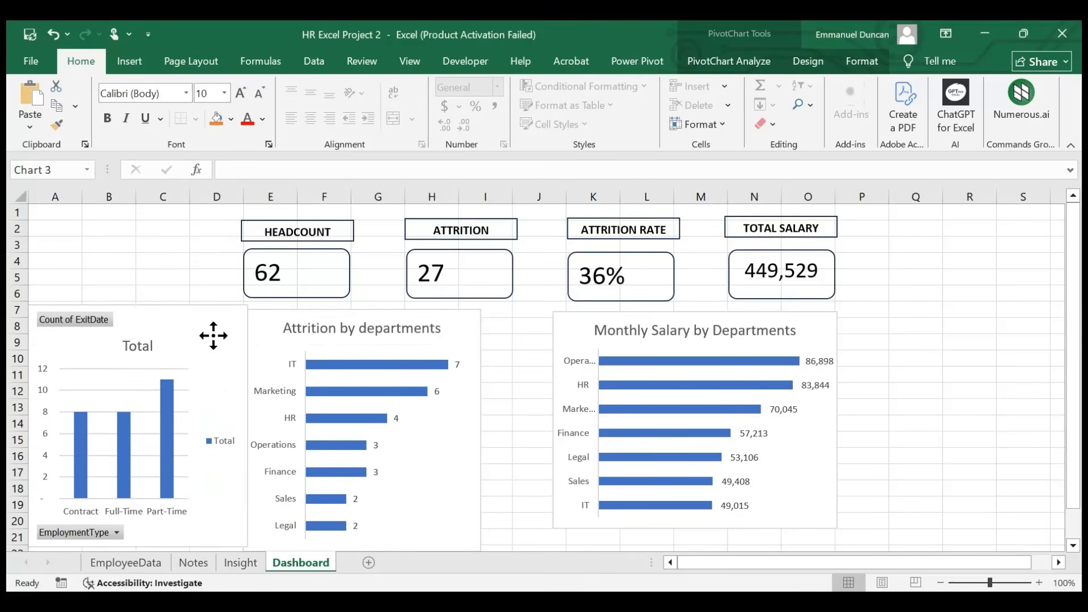
left_click_drag(453, 320, 502, 320)
left_click_drag(216, 327, 244, 323)
- Remove the legend and the horizontal gridlines from the employment type chart
left_click(251, 438)
key("Delete")
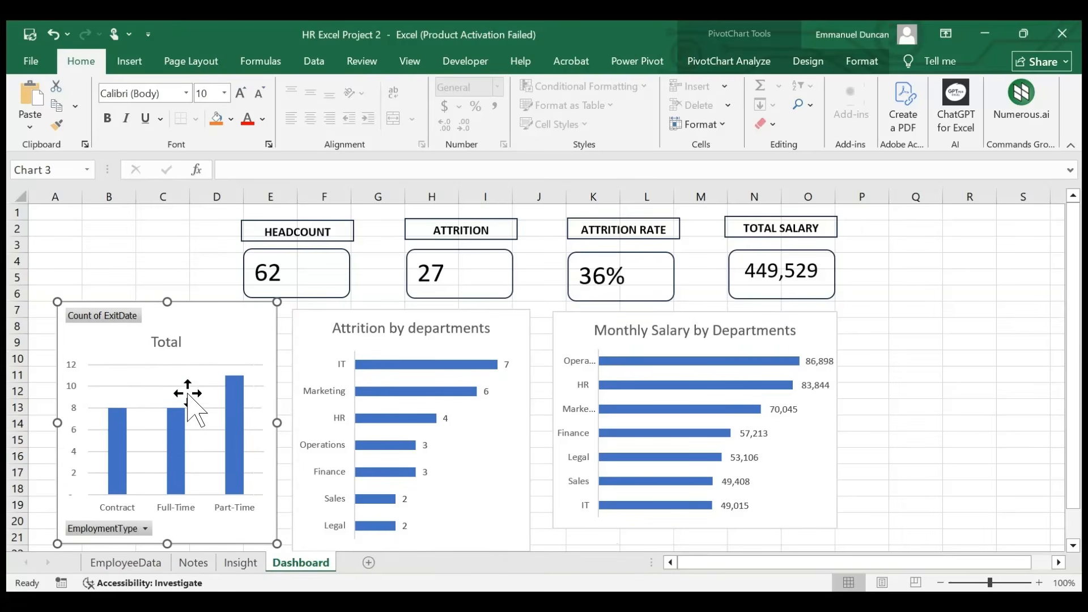
left_click(187, 398)
left_click(193, 408)
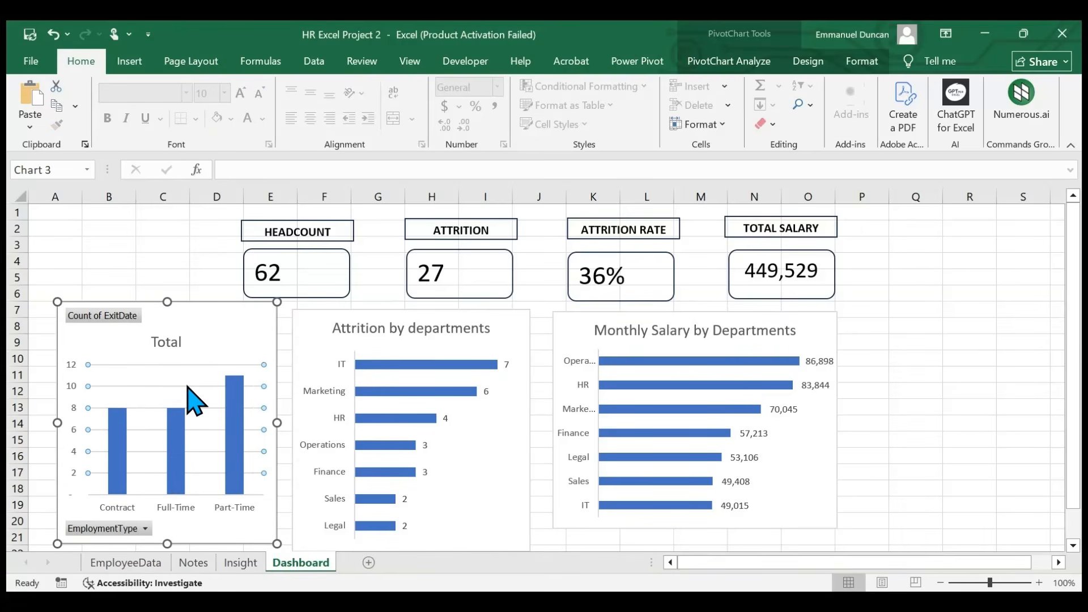
key("Escape")
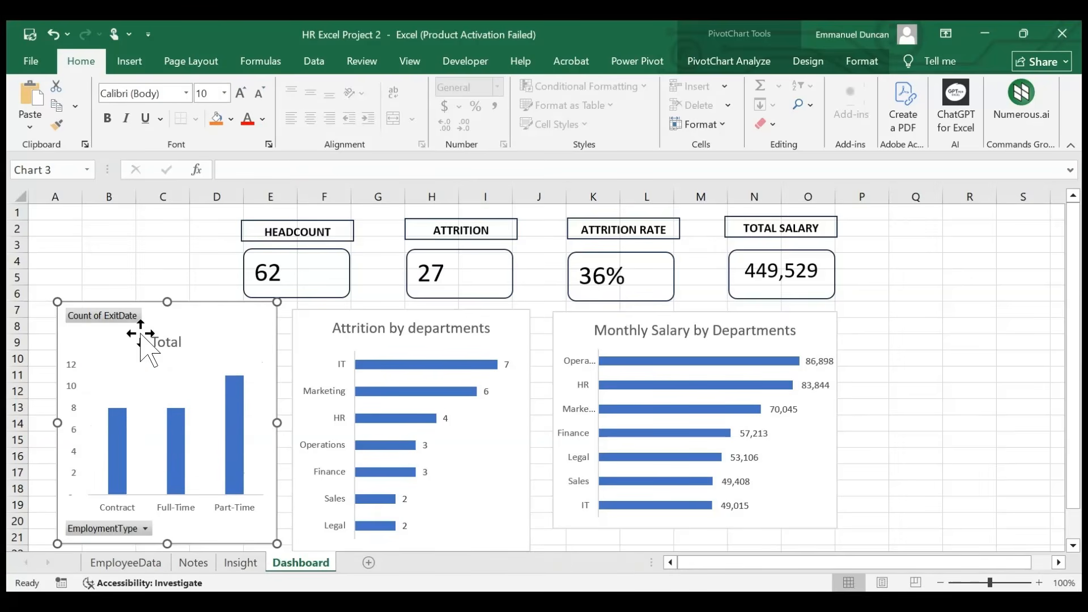
- Replace the employment type chart's title with "Attrition by Employement"
left_click(175, 353)
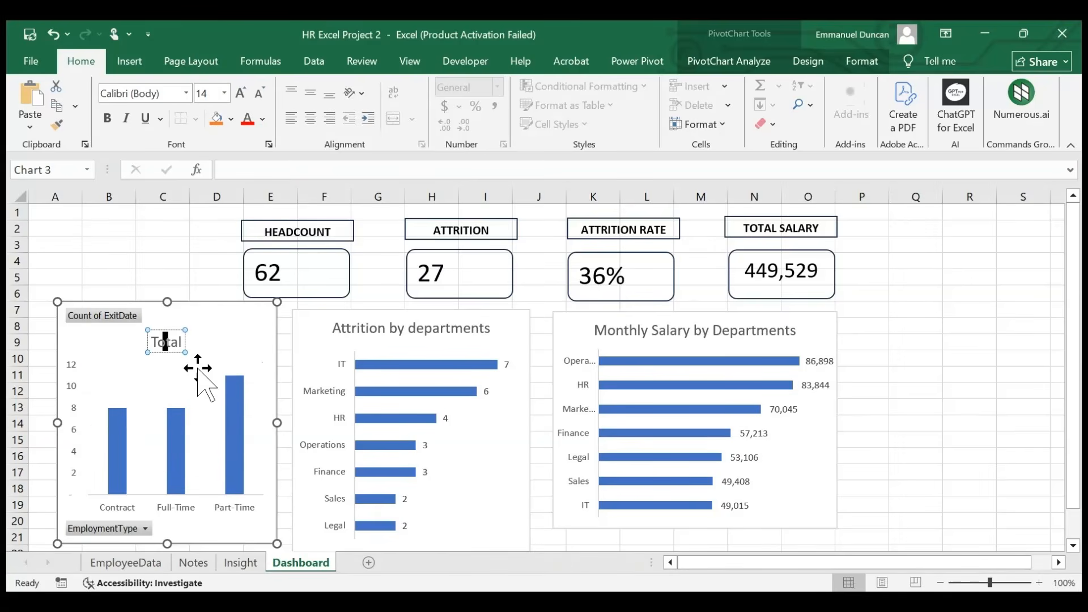
type("A")
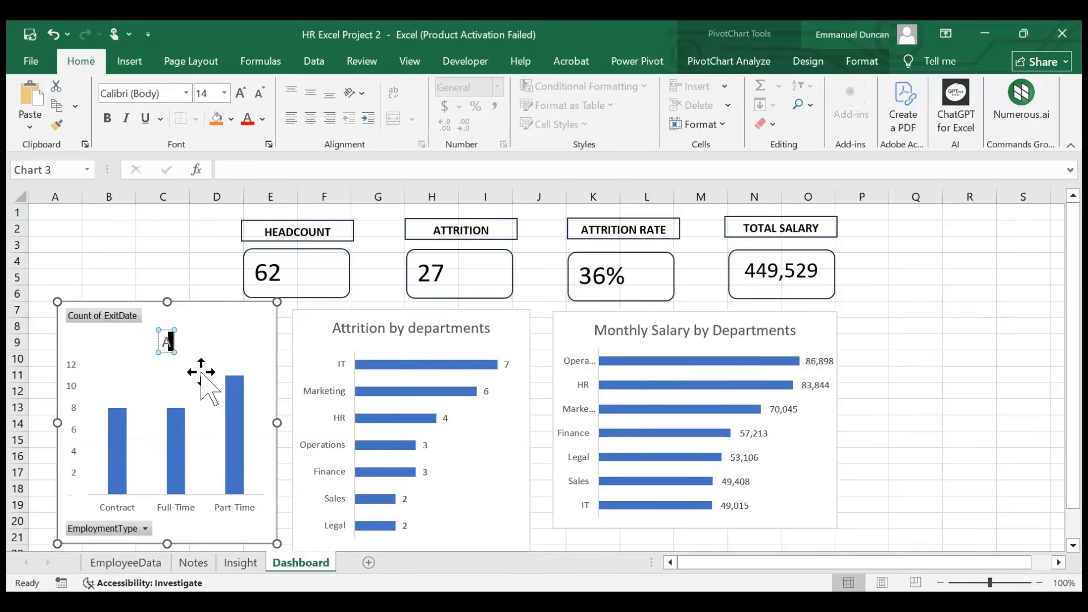
type("ttr")
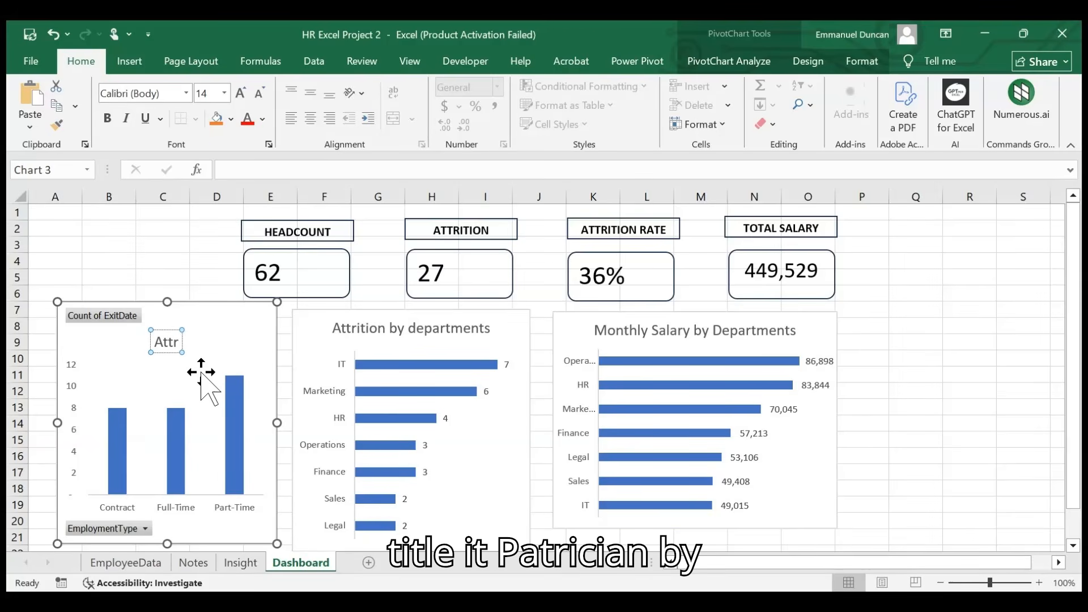
type("ition")
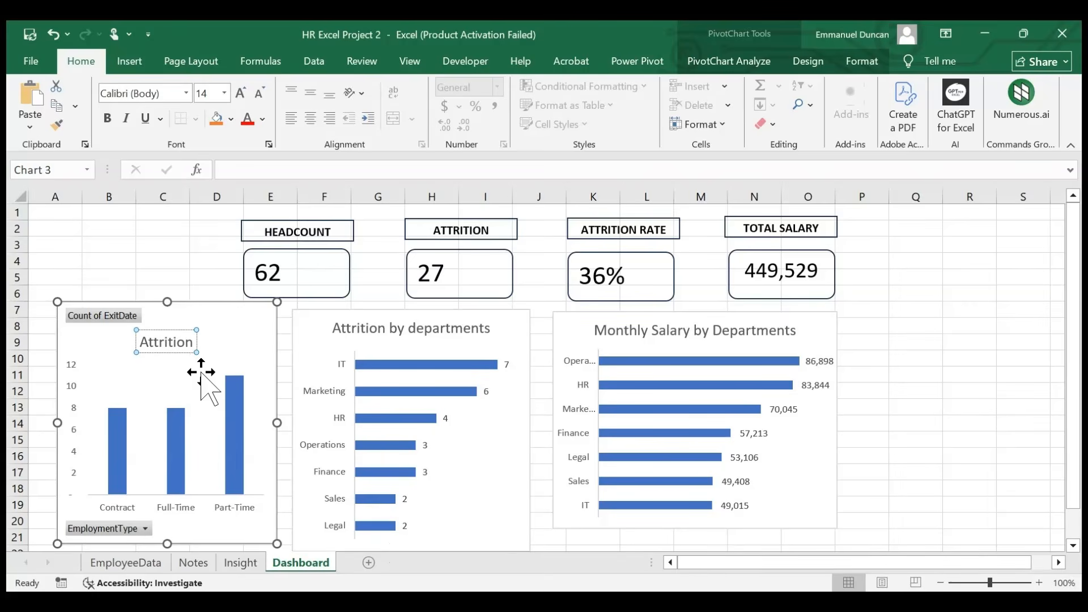
type(" by contry")
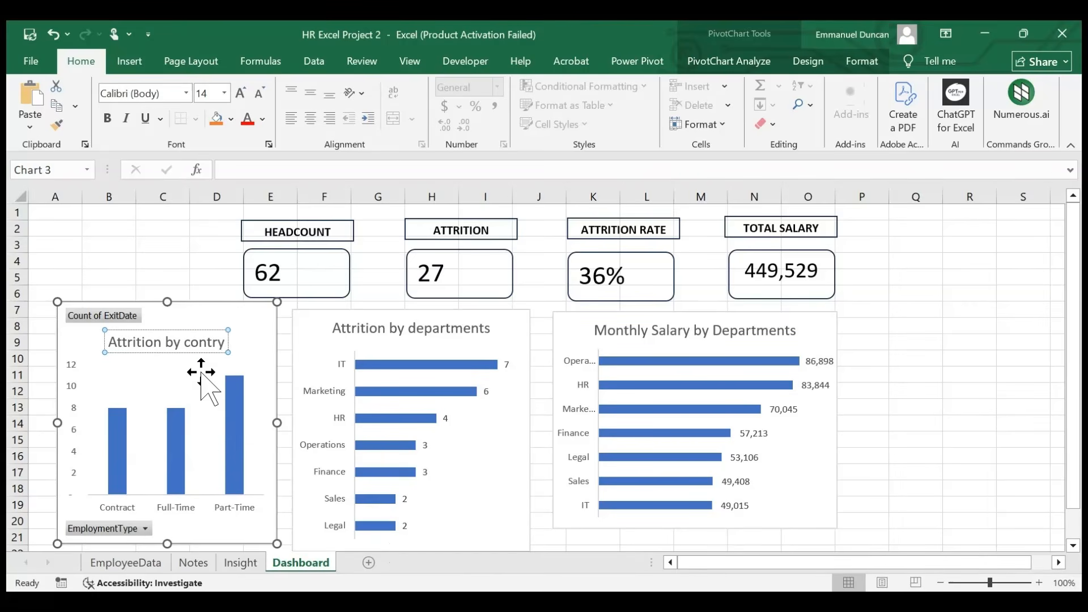
key("BackSpace")
key("BackSpace")
key("BackSpace")
key("BackSpace")
key("BackSpace")
key("BackSpace")
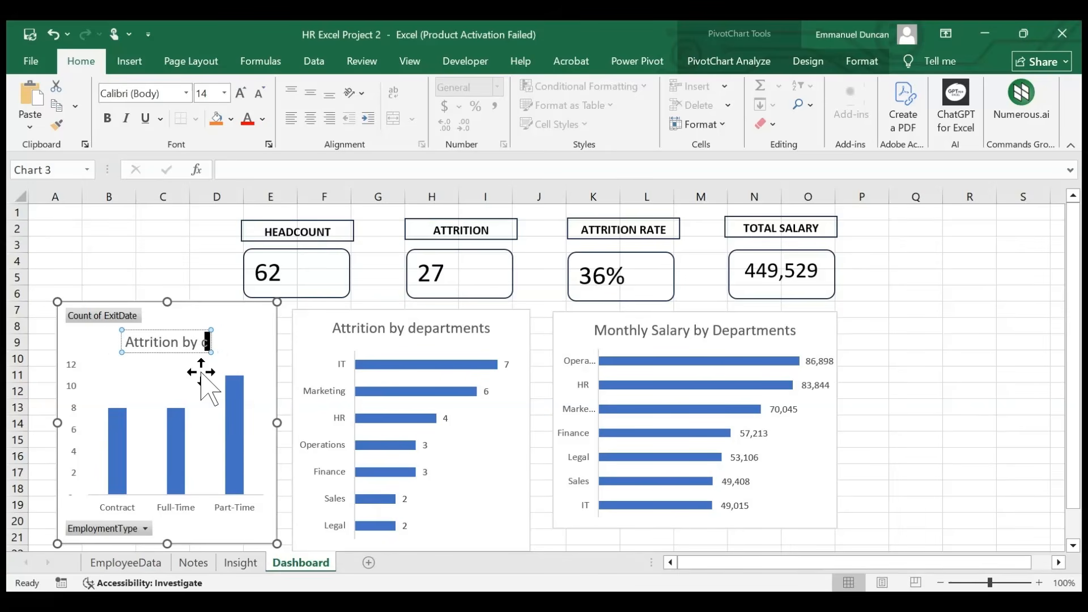
type("empl")
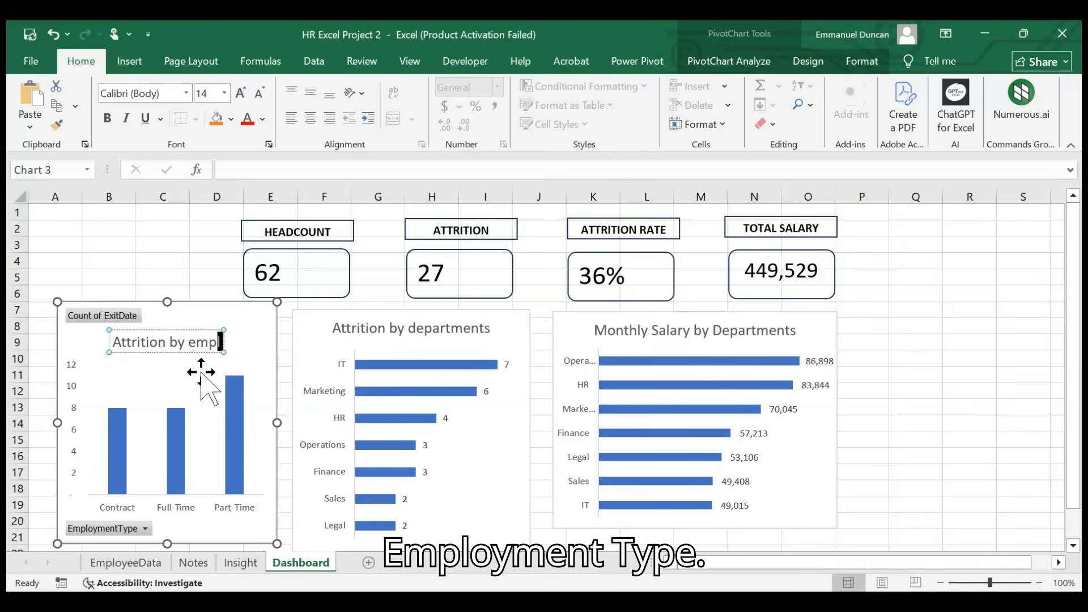
type("oyemtn")
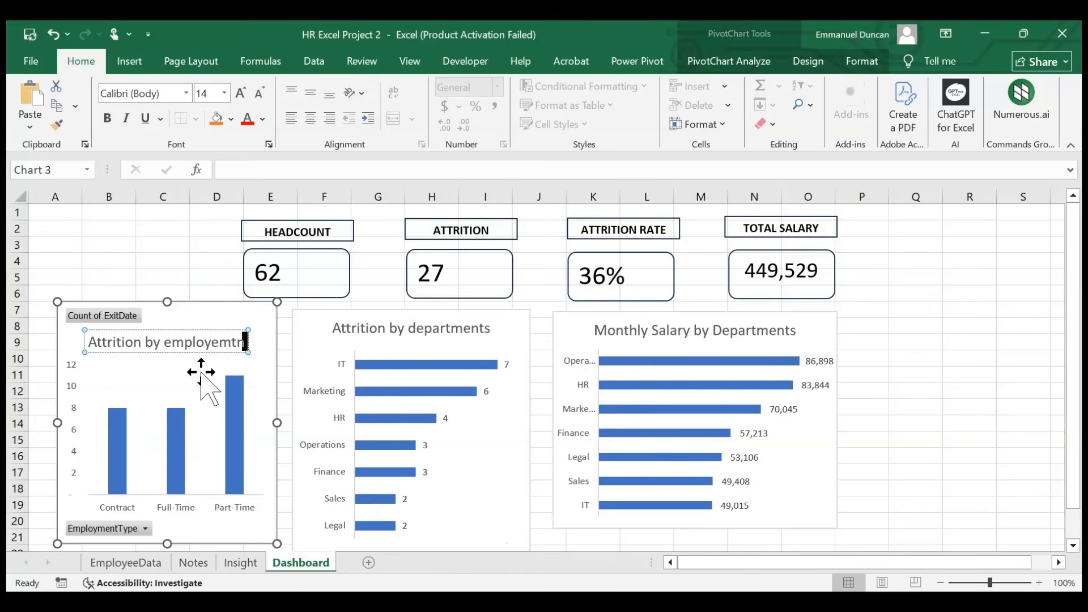
key("BackSpace")
key("BackSpace")
type("ent")
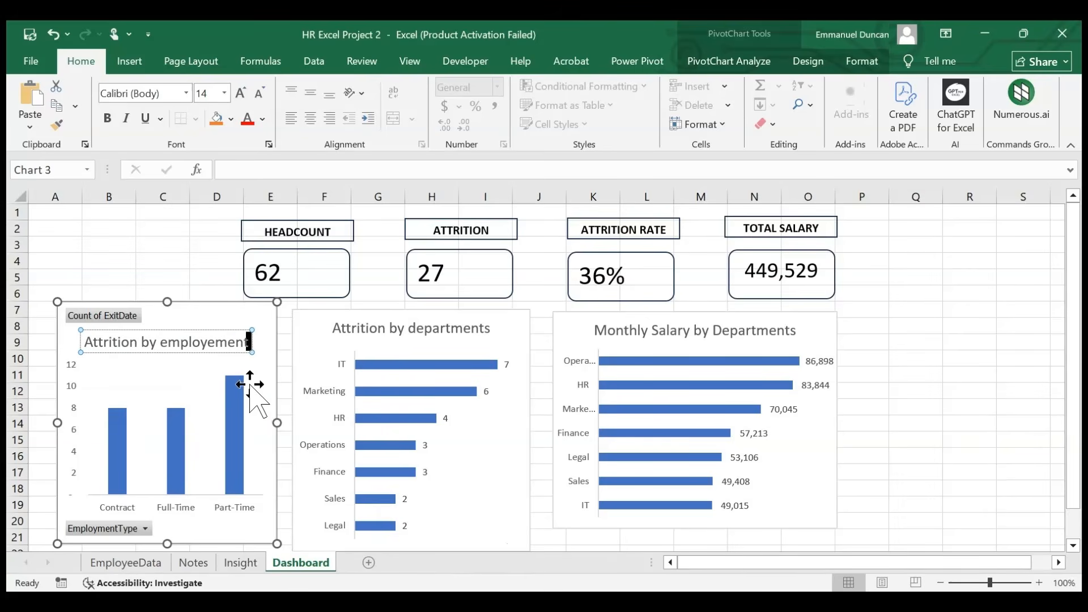
left_click(169, 341)
key("BackSpace")
type("E")
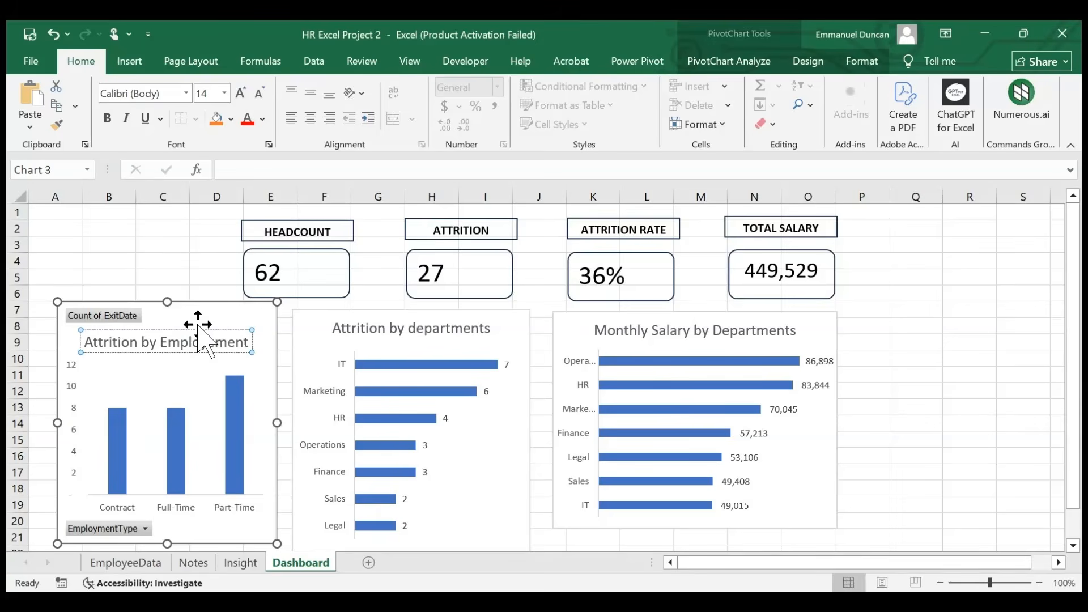
- Delete the vertical value axis from the employment type chart
left_click(99, 374)
left_click(68, 397)
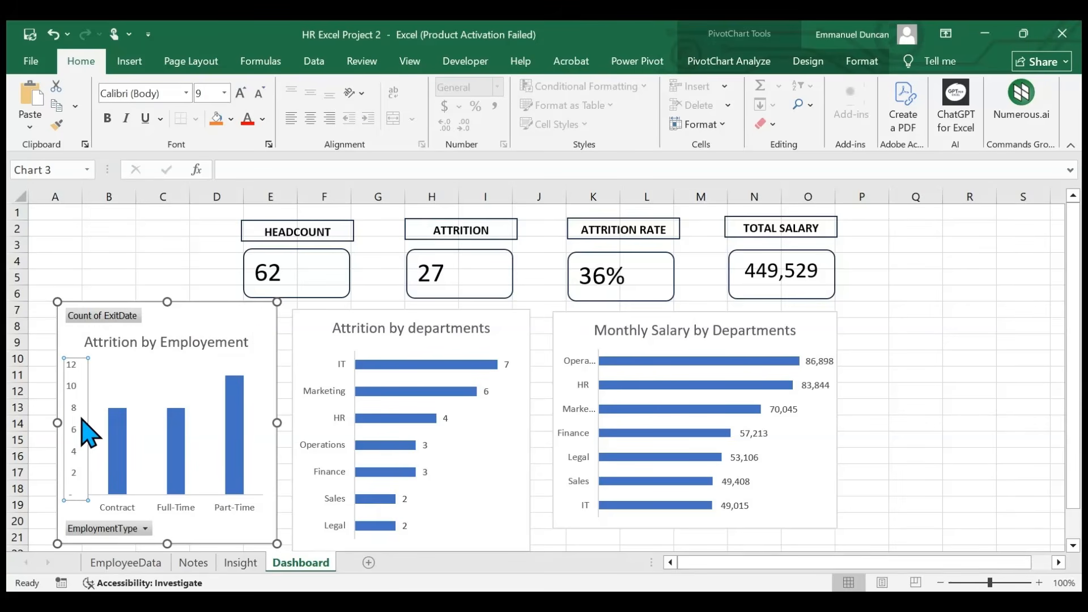
key("Delete")
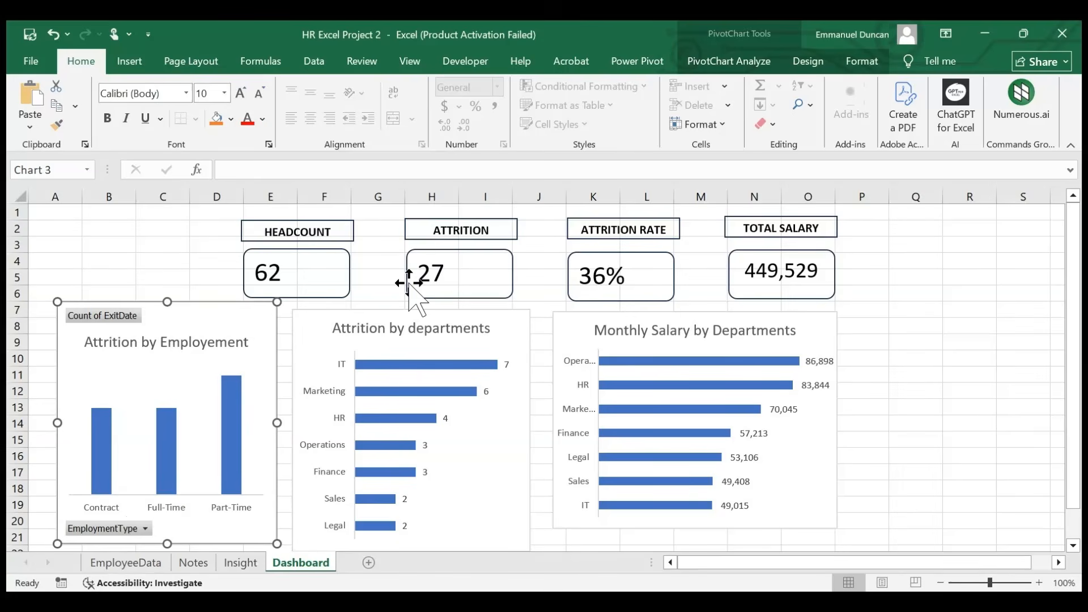
- Hide the employment type chart's field buttons and add data labels to its columns
left_click(862, 61)
left_click(809, 62)
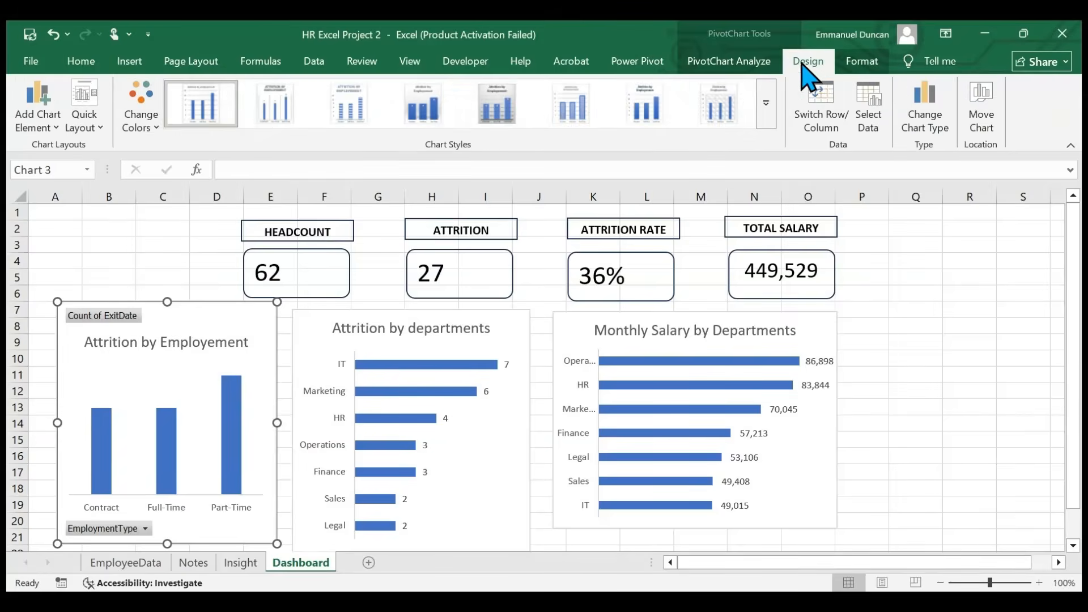
left_click(751, 63)
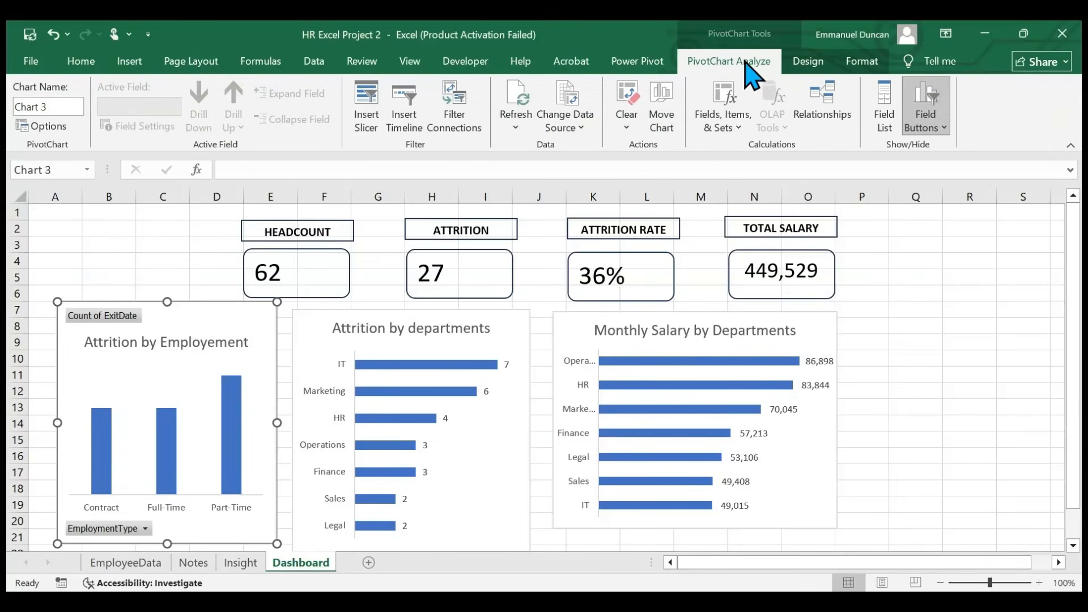
left_click(881, 138)
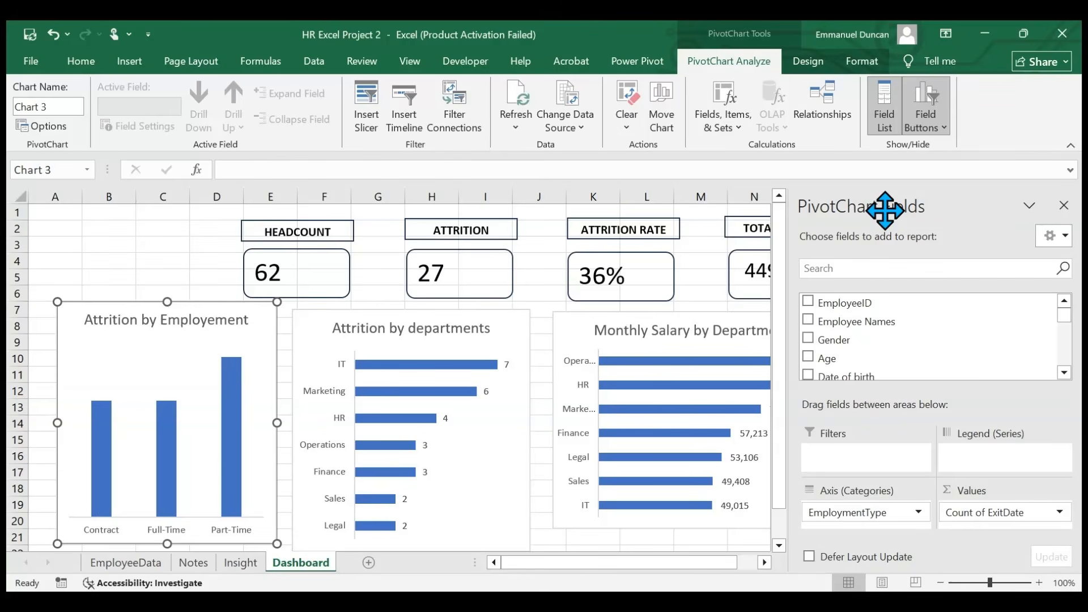
left_click(1060, 206)
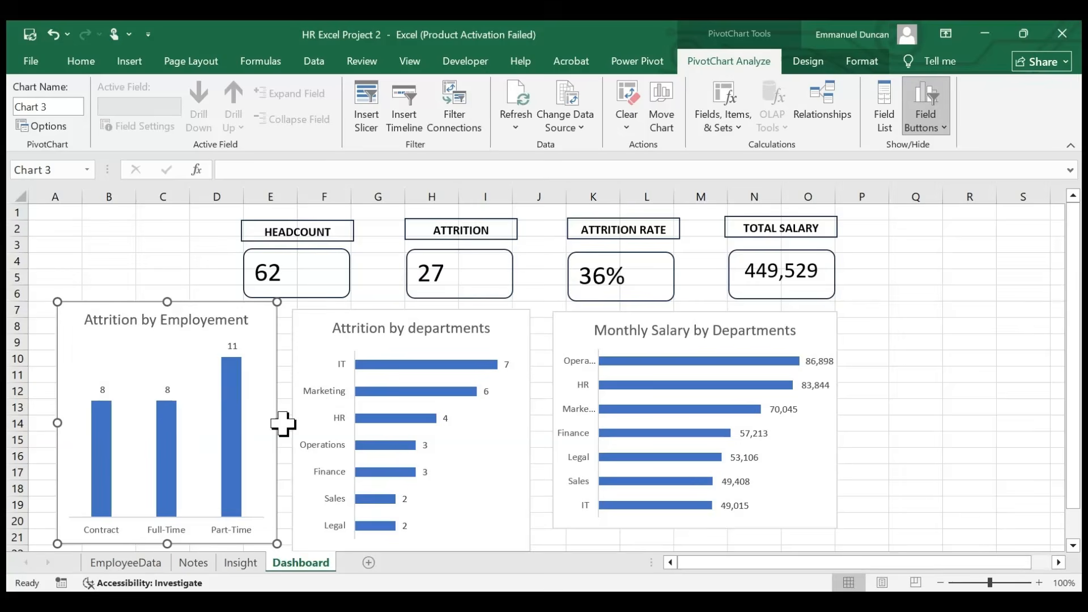
- Widen the employment type chart slightly and extend its title to "Attrition by Employement Type"
left_click_drag(278, 423, 282, 423)
left_click(204, 317)
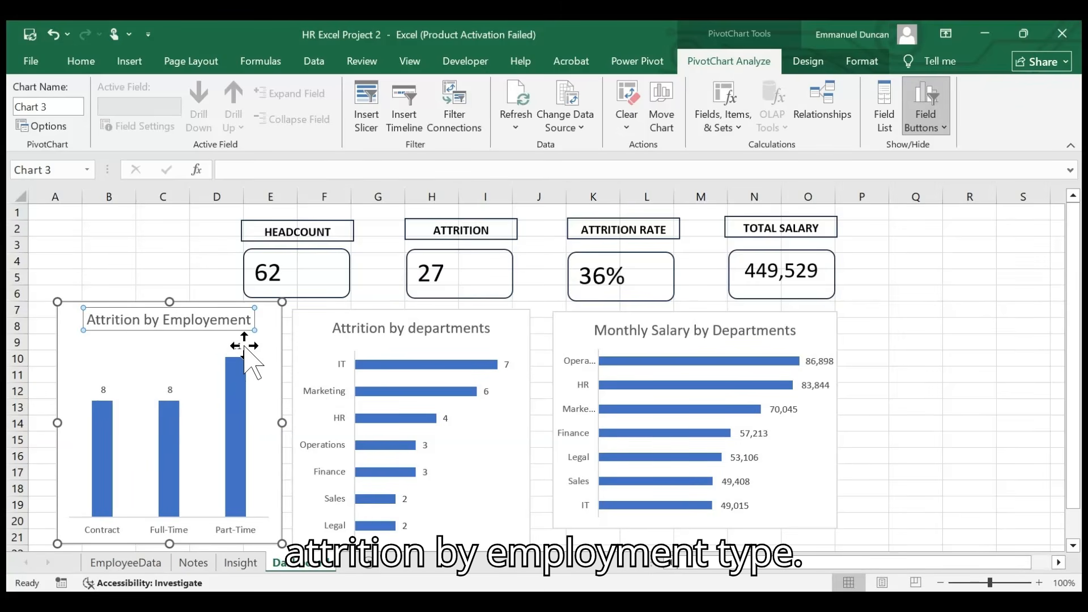
left_click(227, 312)
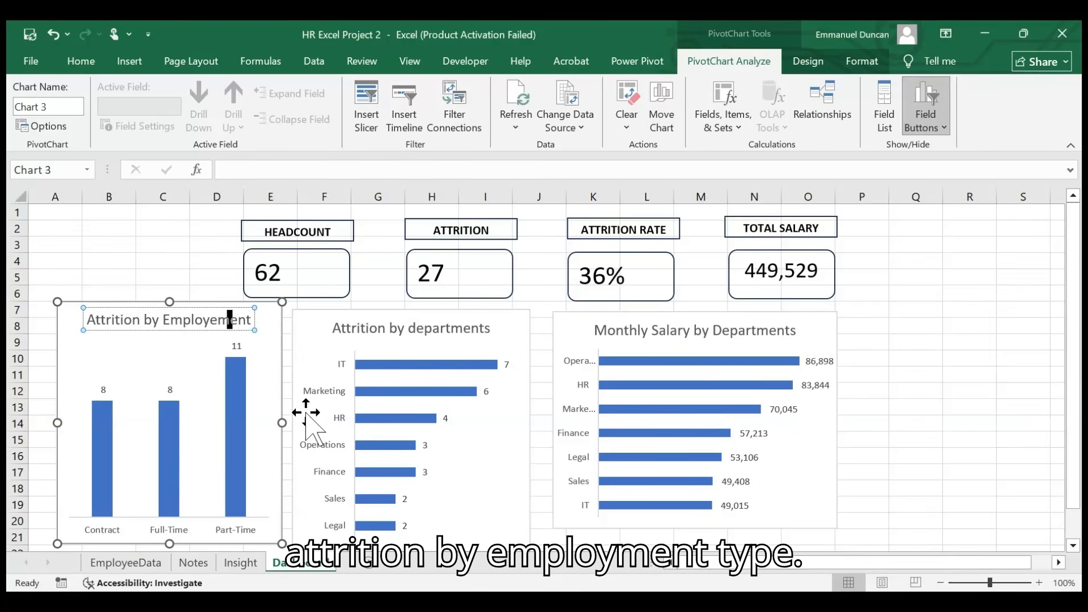
key("Right")
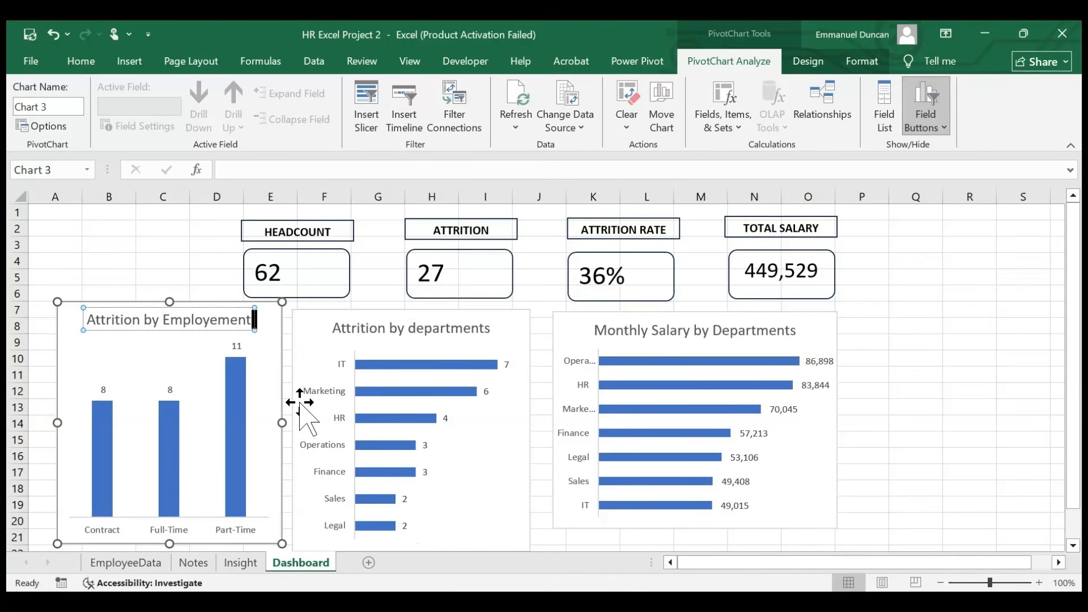
type("t")
key("BackSpace")
type("Type")
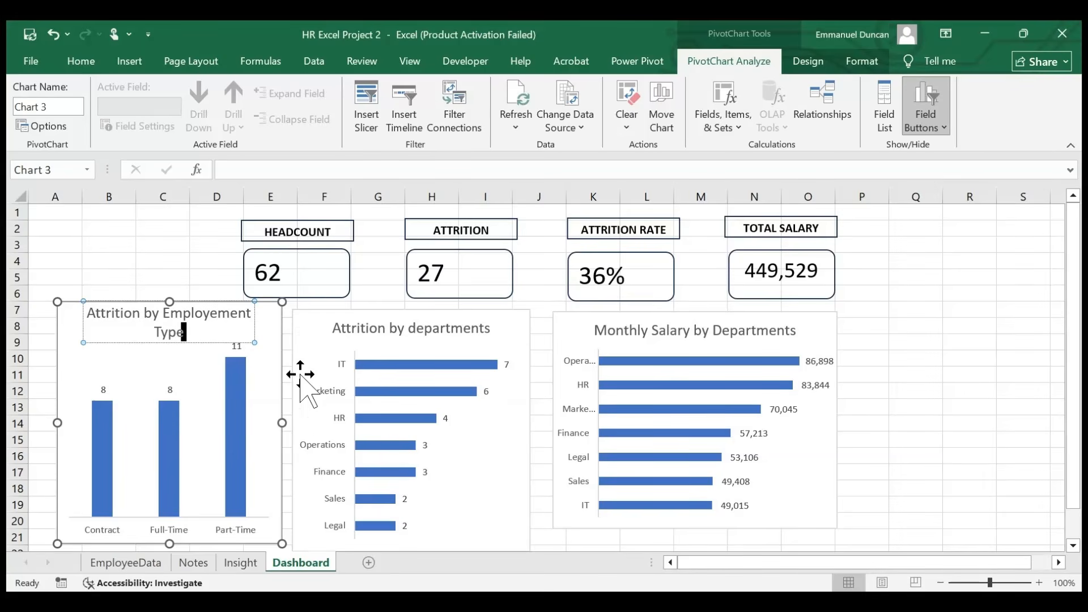
left_click(279, 350)
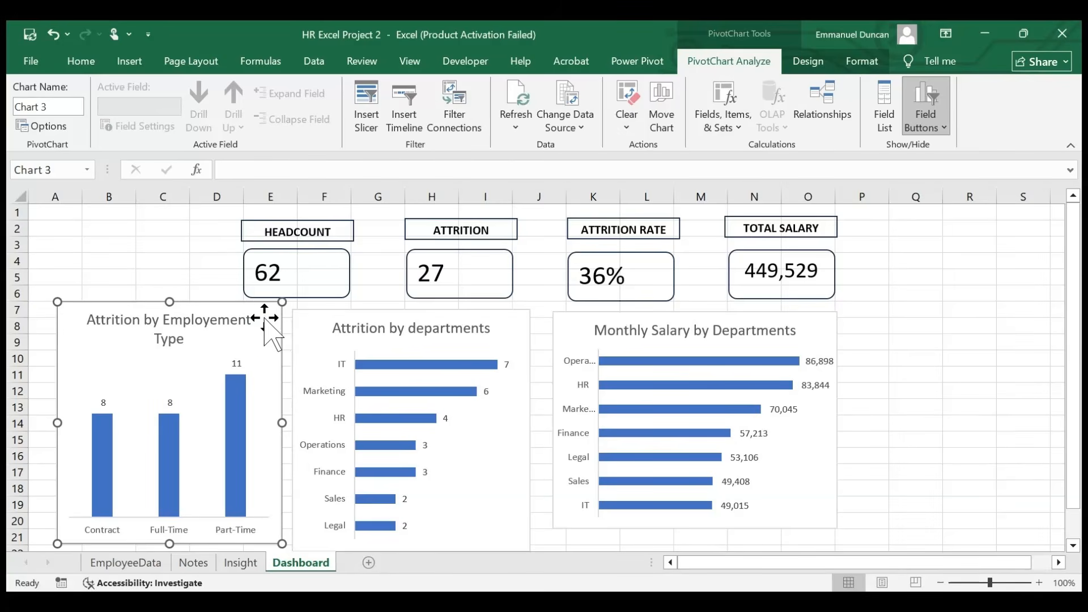
- Name the employment type chart object "Contract type"
left_click(65, 103)
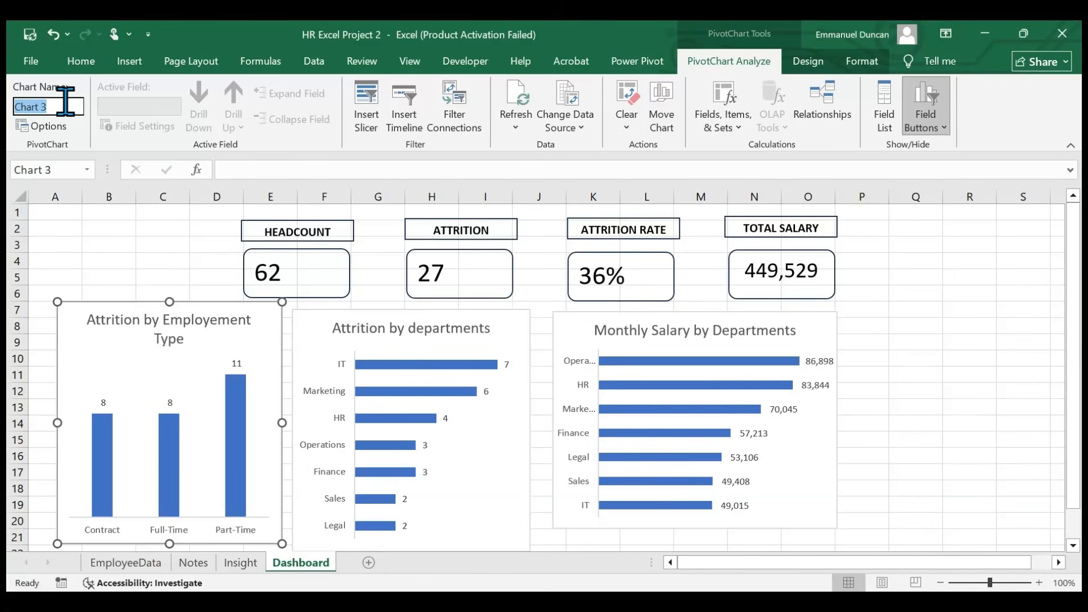
type("Contrac")
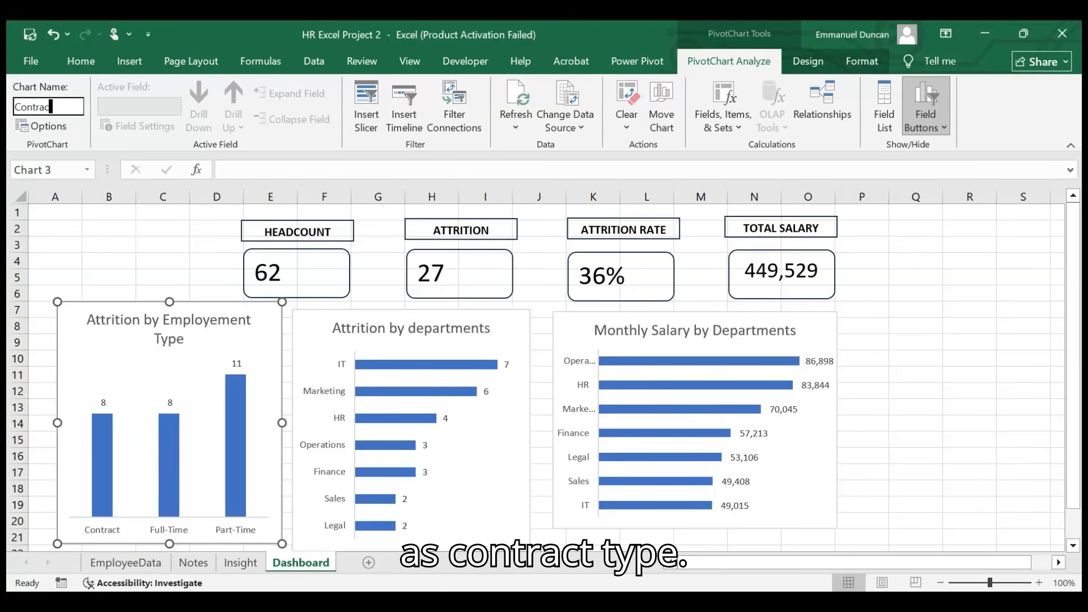
type("t type")
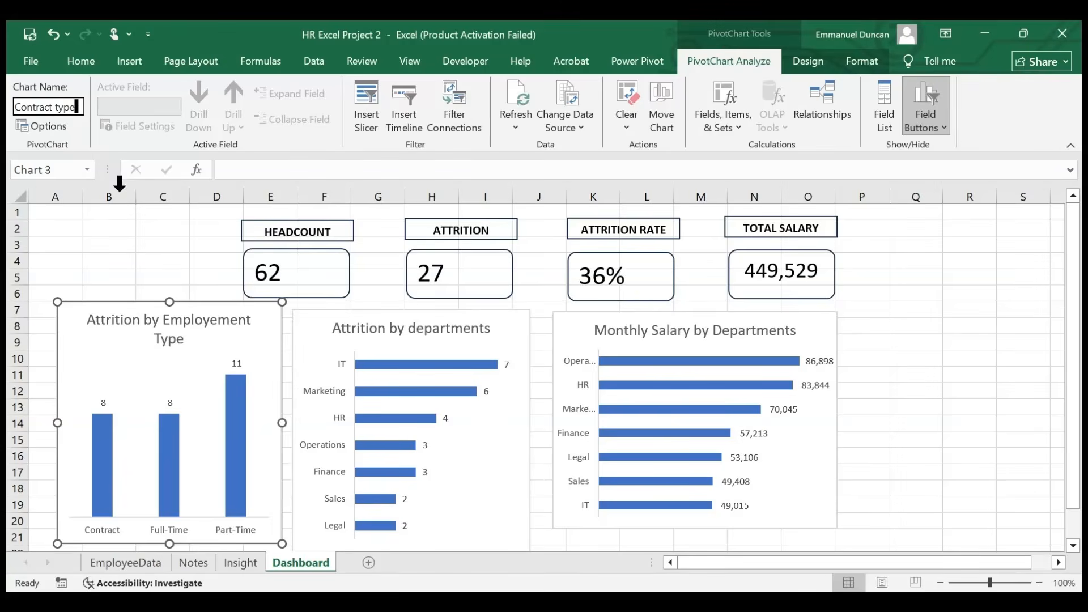
left_click(110, 277)
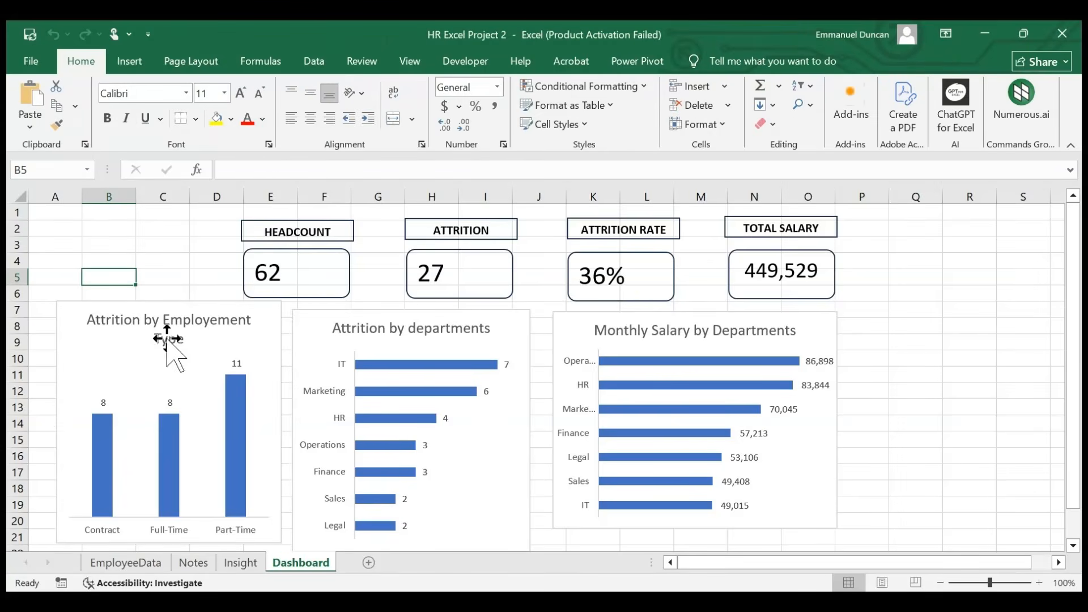
left_click(256, 320)
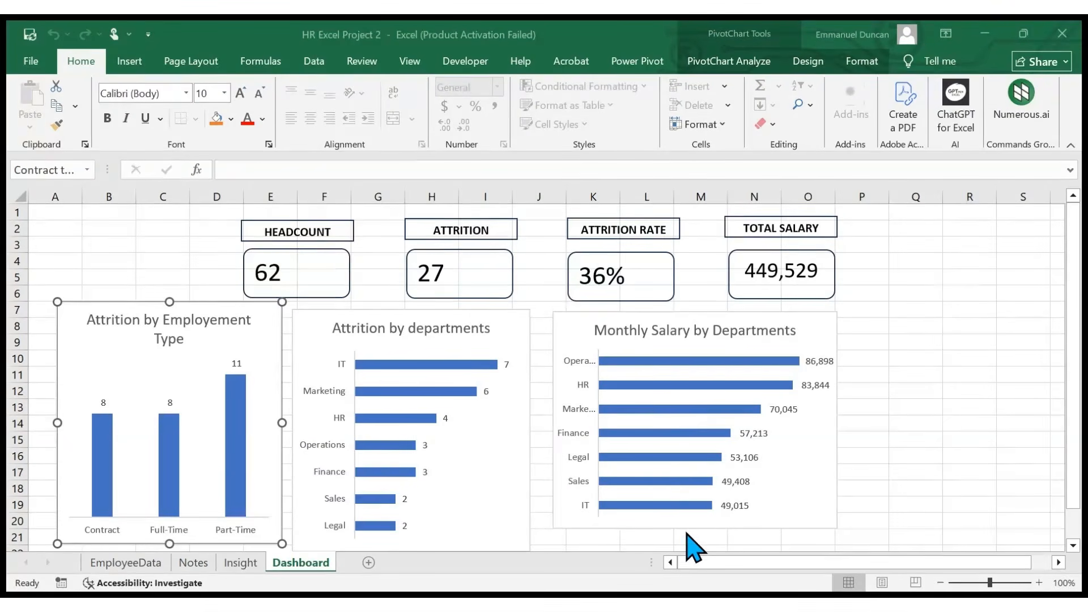
left_click(679, 593)
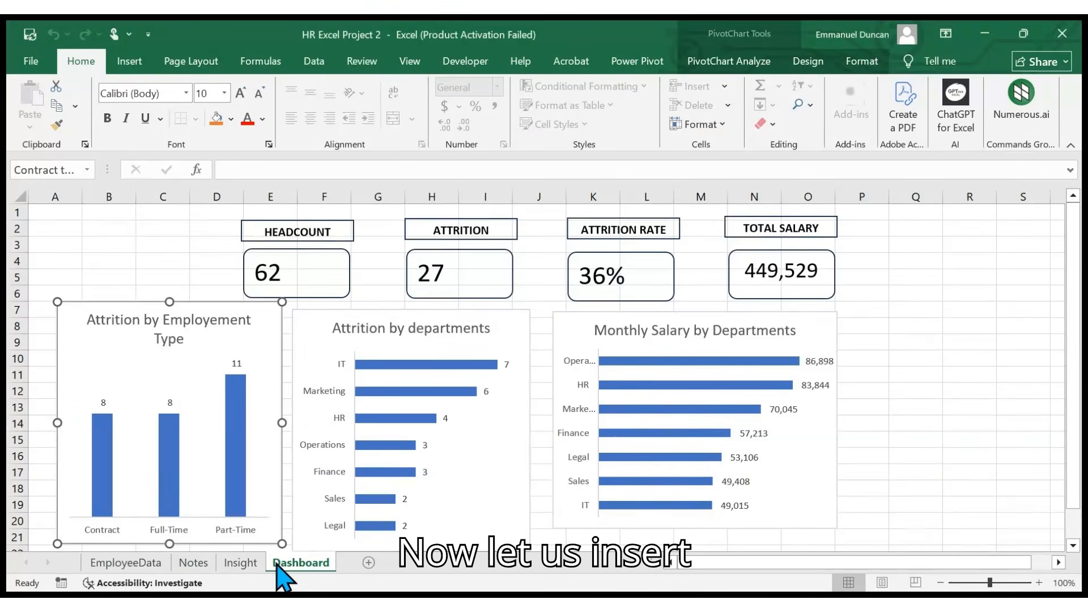
- Create a default column pivot chart from the Age attrition pivot table on the Insight sheet
left_click(240, 566)
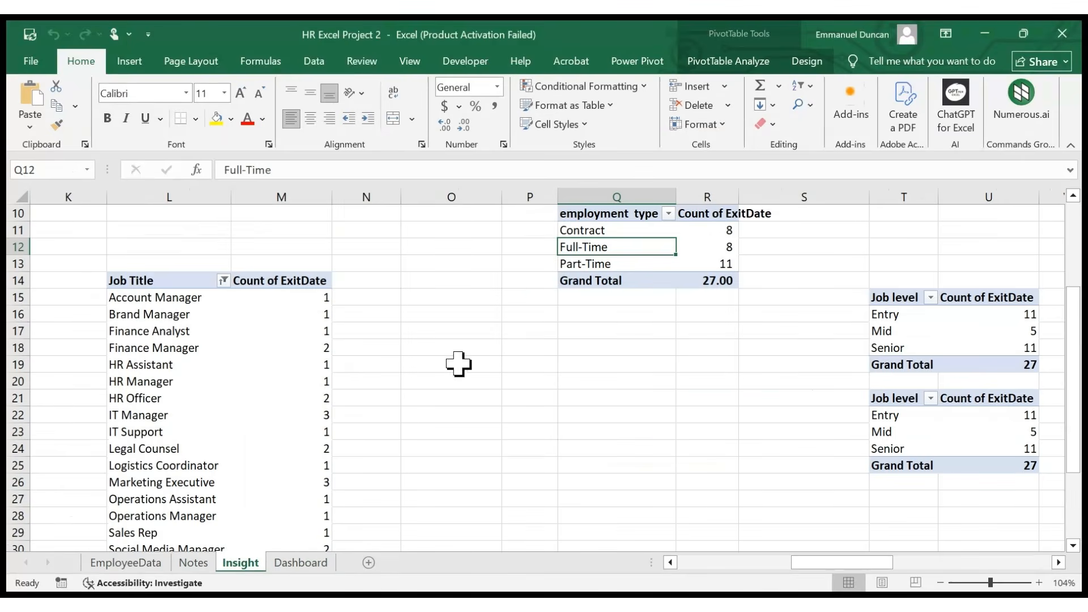
mouse_move(867, 567)
left_mouse_down()
mouse_move(943, 571)
mouse_move(883, 566)
left_mouse_up()
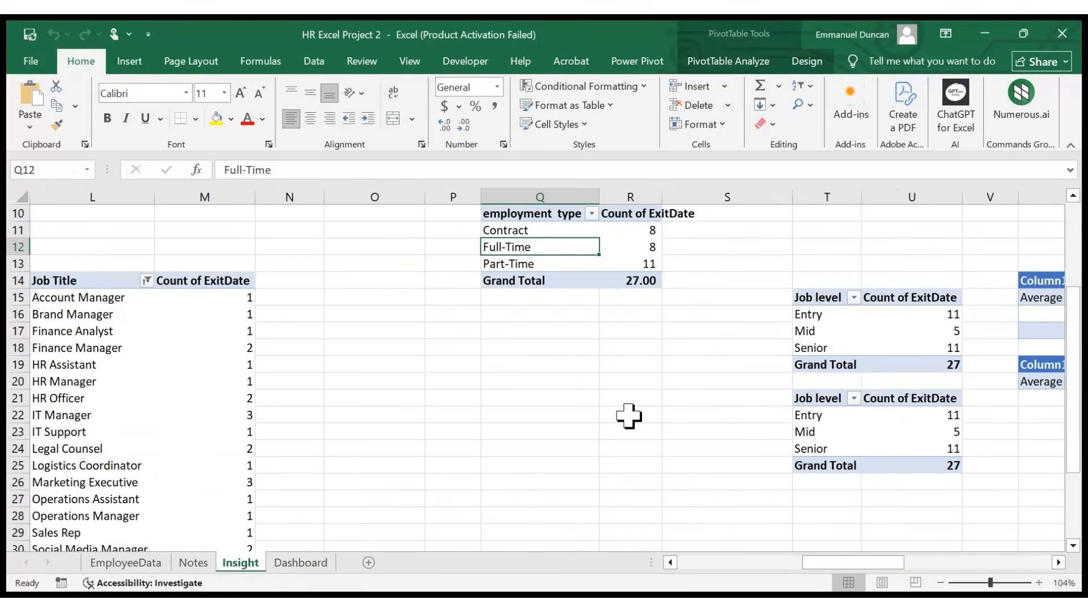
scroll(628, 416, "up", 3)
left_click(369, 281)
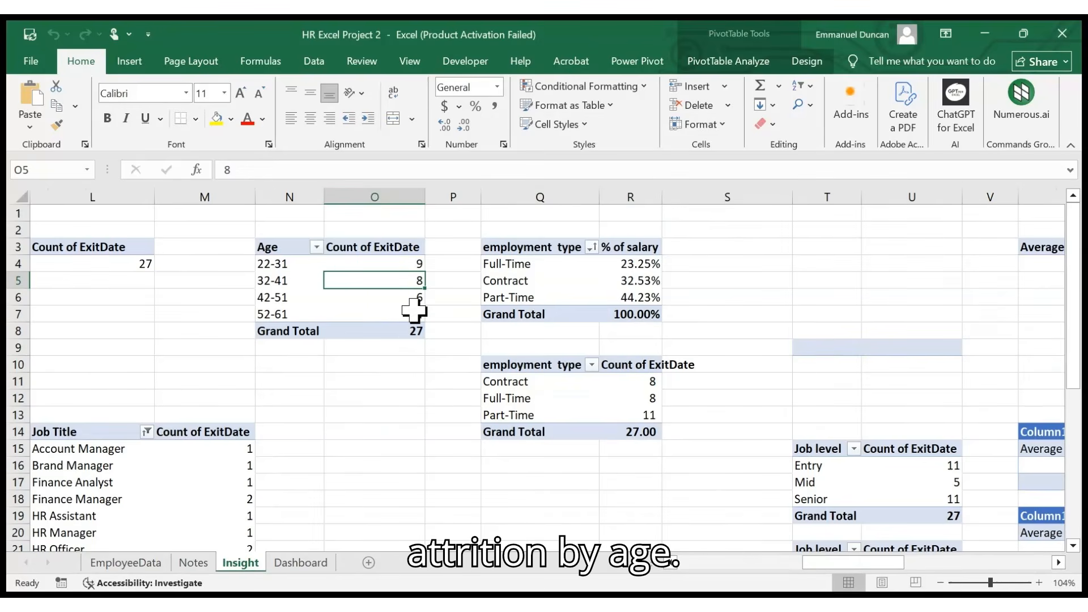
left_click(731, 61)
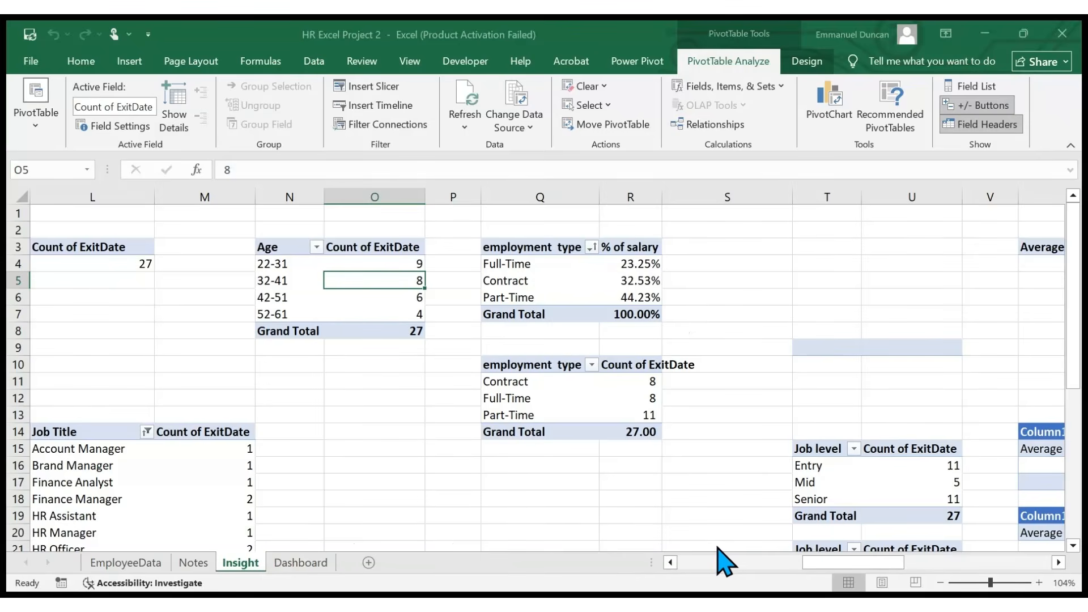
key("alt+F1")
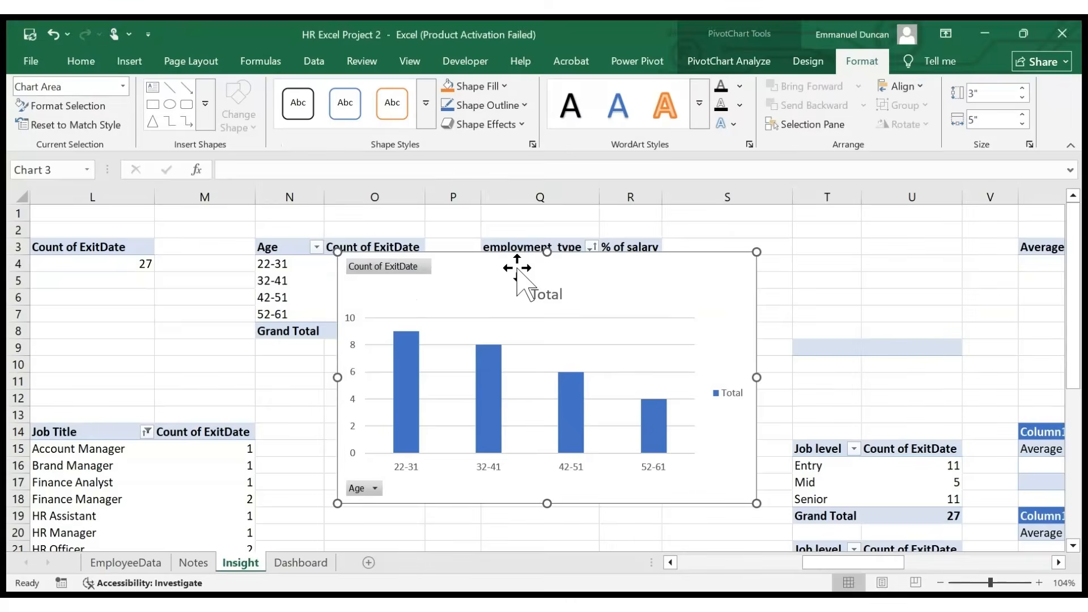
- Cut the age chart from the Insight sheet and place it on the Dashboard sheet beside the monthly salary chart
key("Delete")
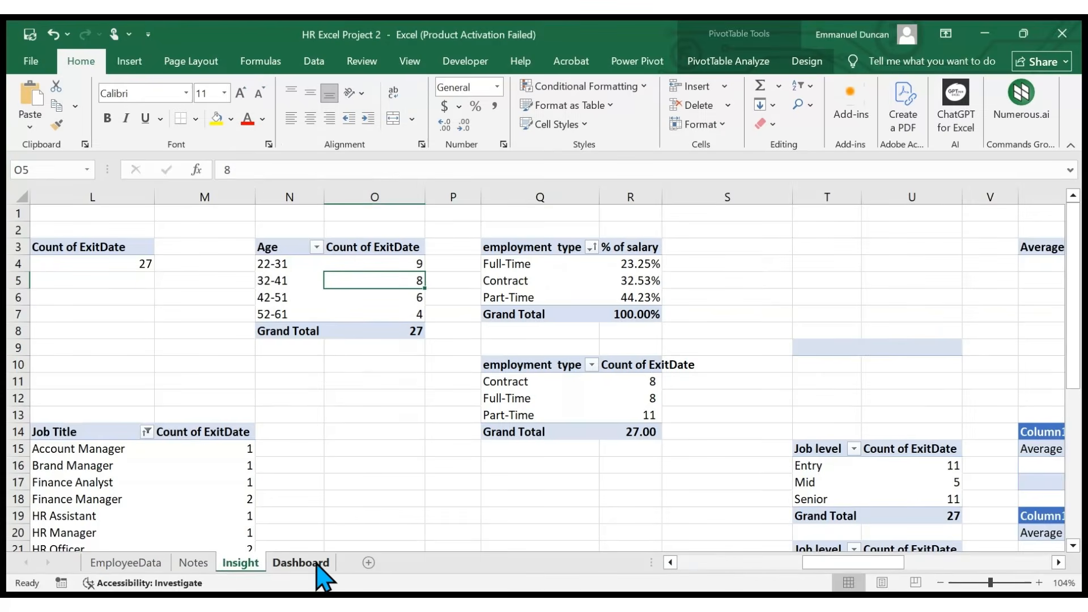
left_click(311, 562)
scroll(897, 380, "down", 2)
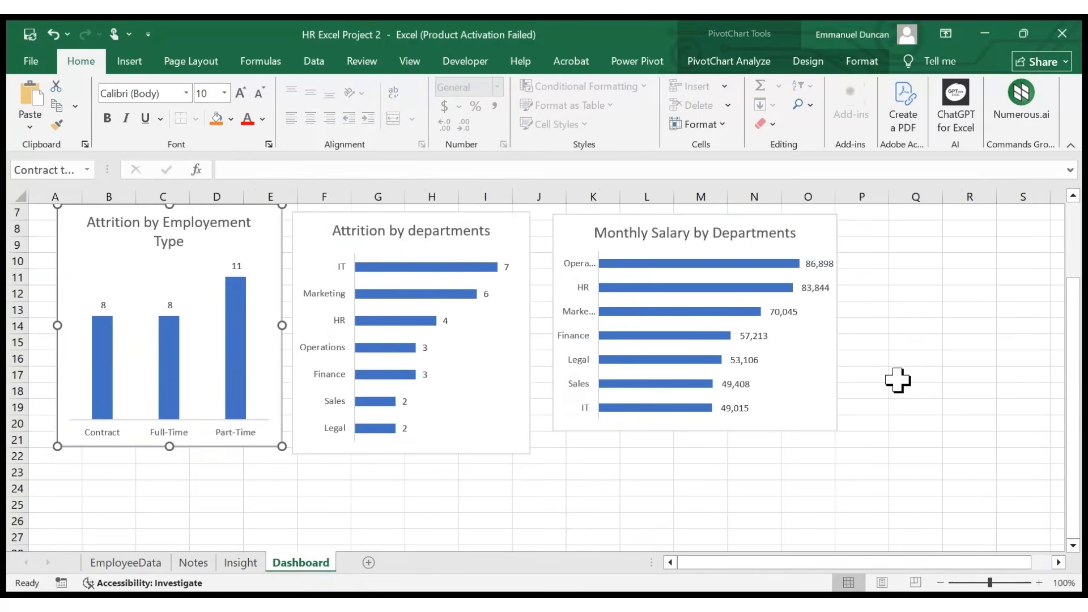
scroll(896, 380, "up", 2)
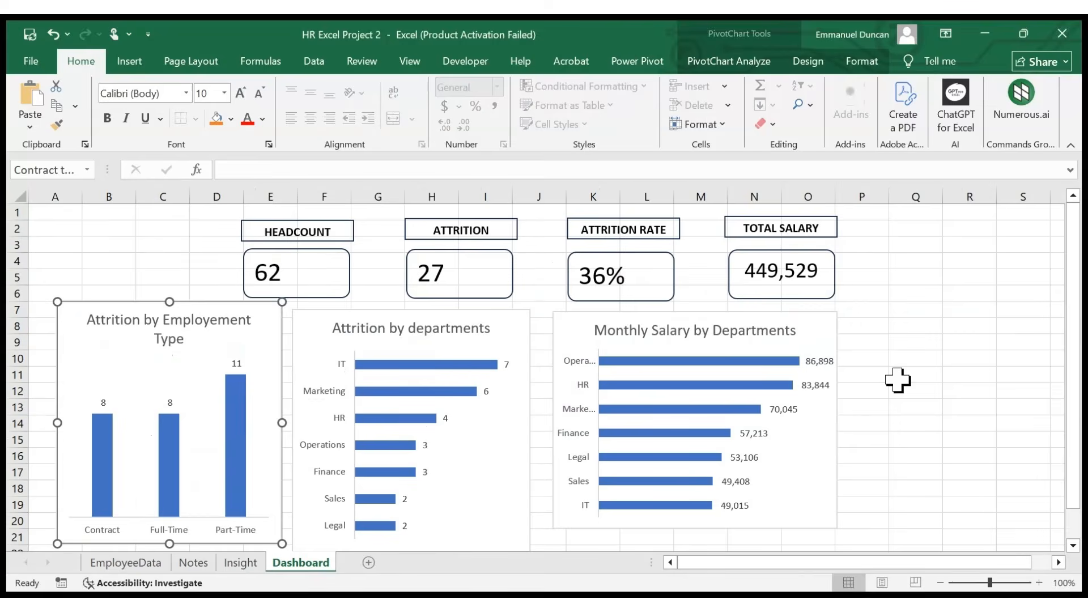
left_click(928, 253)
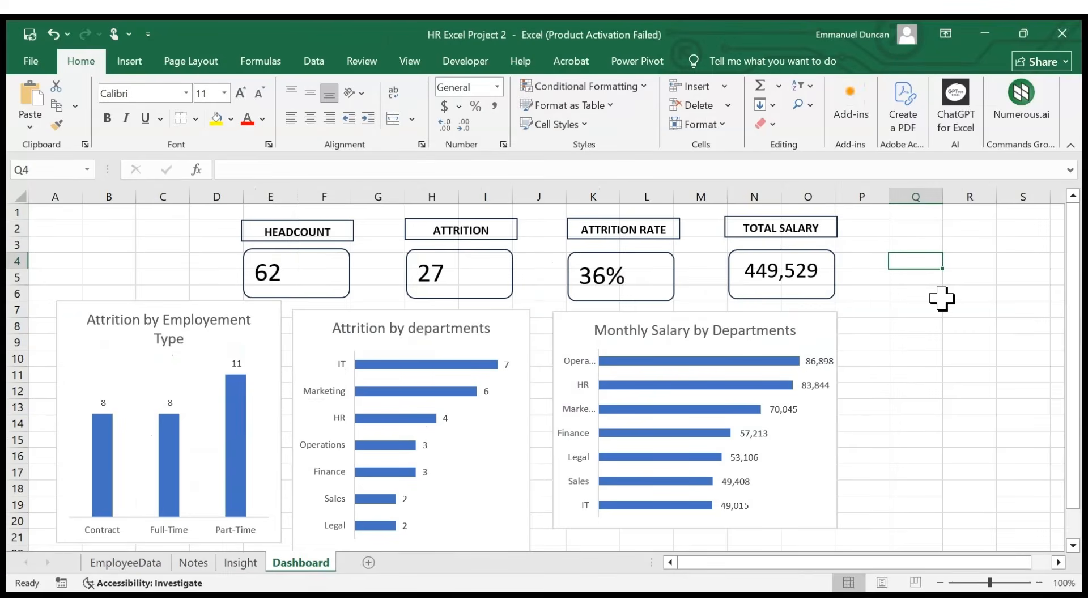
key("ctrl+v")
left_click_drag(970, 291, 947, 290)
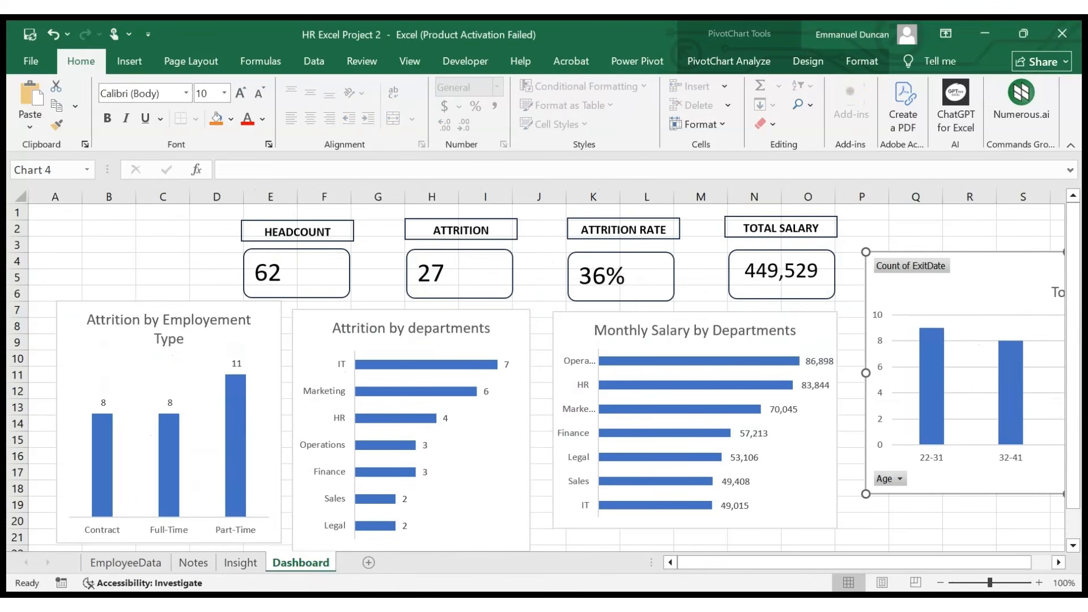
scroll(827, 563, "right", 1)
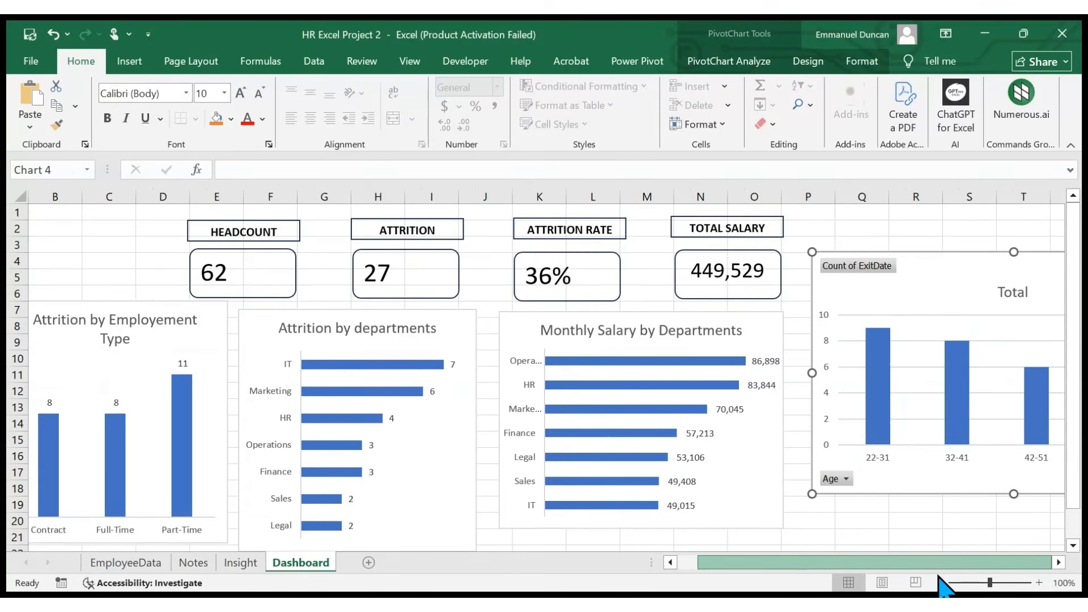
left_click_drag(913, 272, 933, 273)
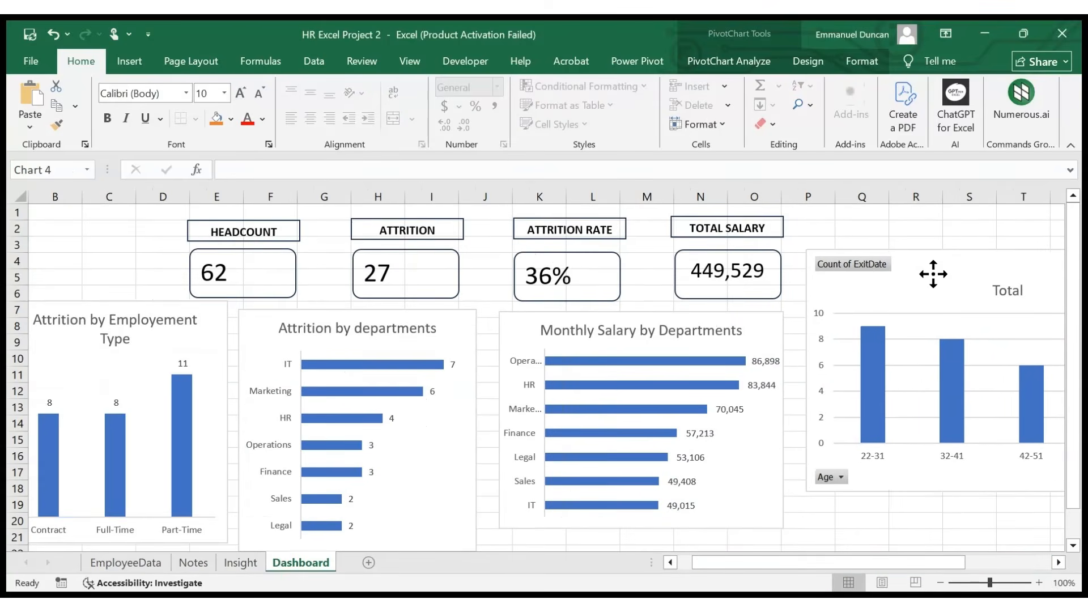
- Delete the gridlines and the legend from the age chart on the Dashboard sheet
left_click(908, 518)
key("Right")
key("Right")
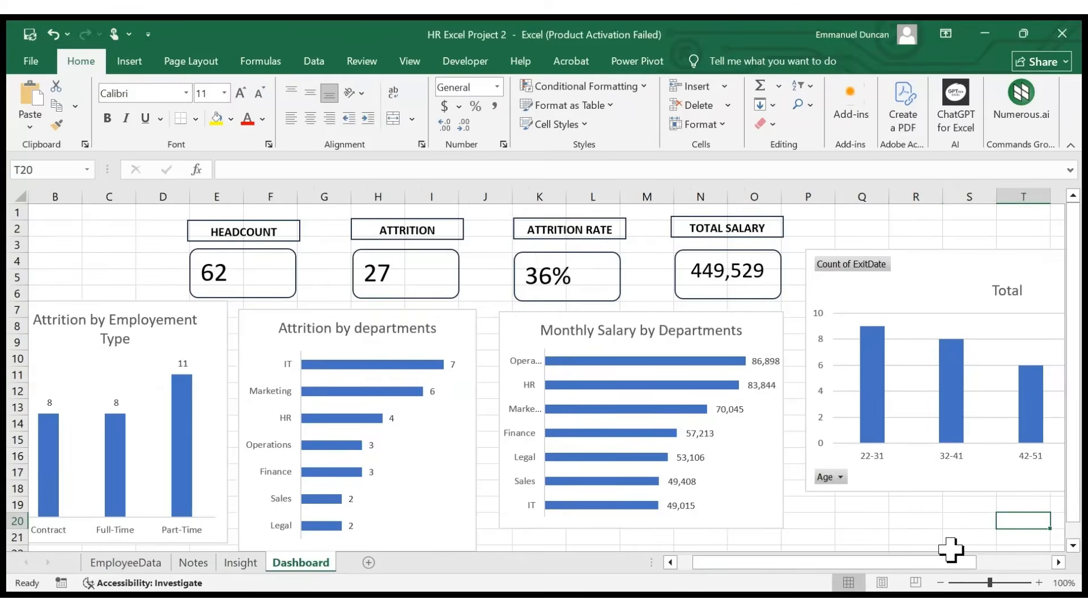
key("Right")
key("Right")
key("Right")
key("Right")
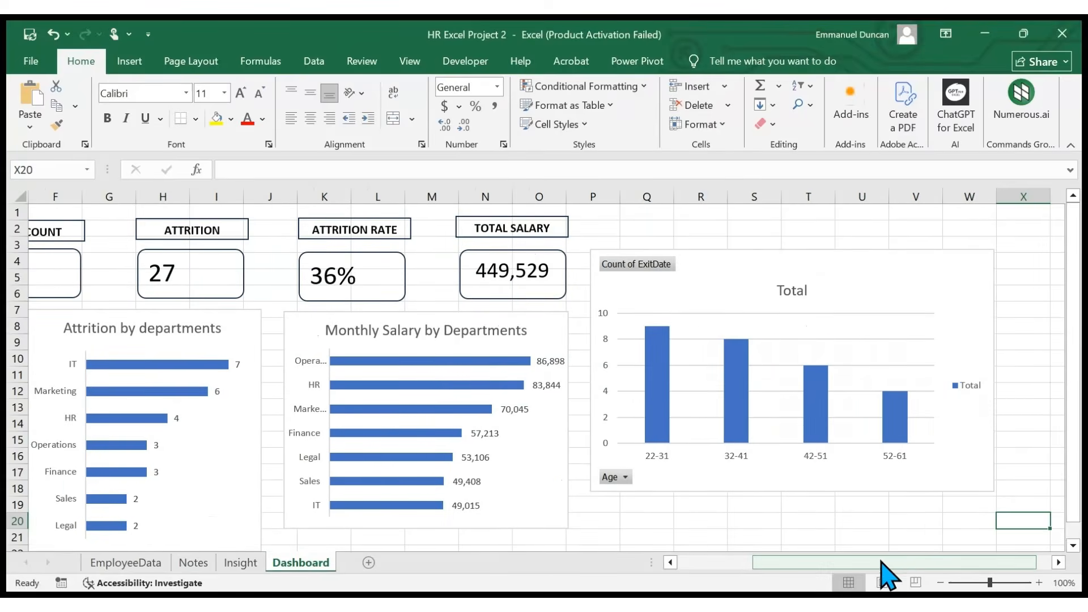
left_click_drag(893, 565, 937, 574)
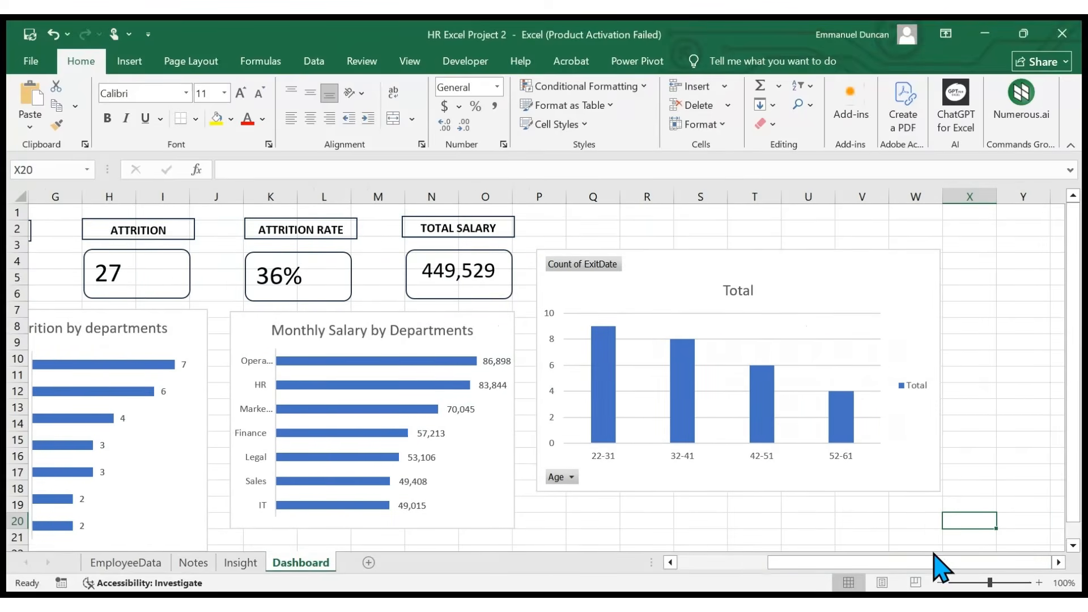
left_click(803, 343)
left_click(793, 340)
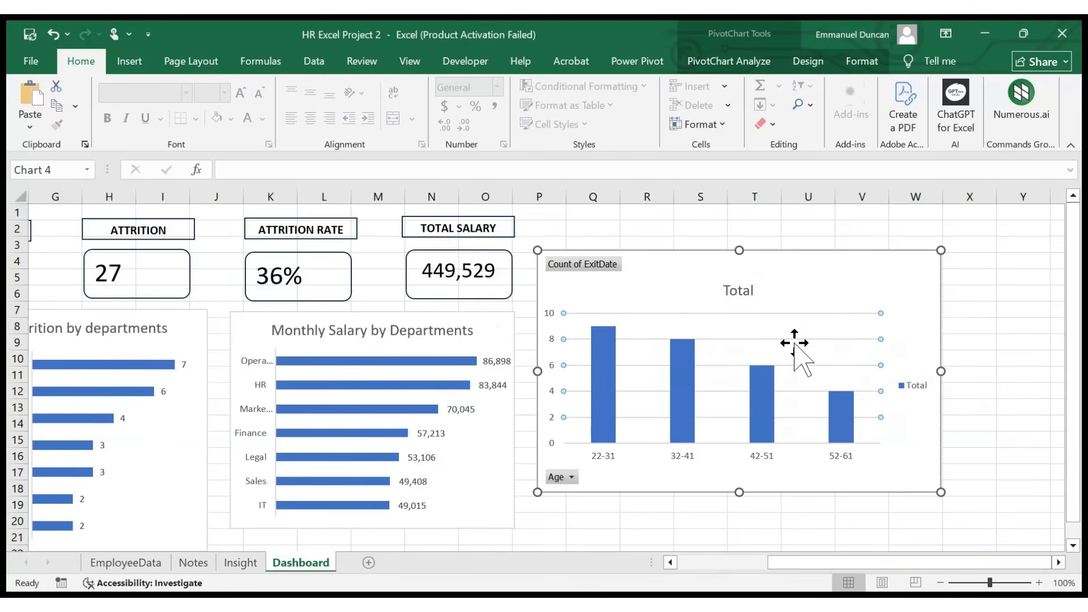
left_click(906, 391)
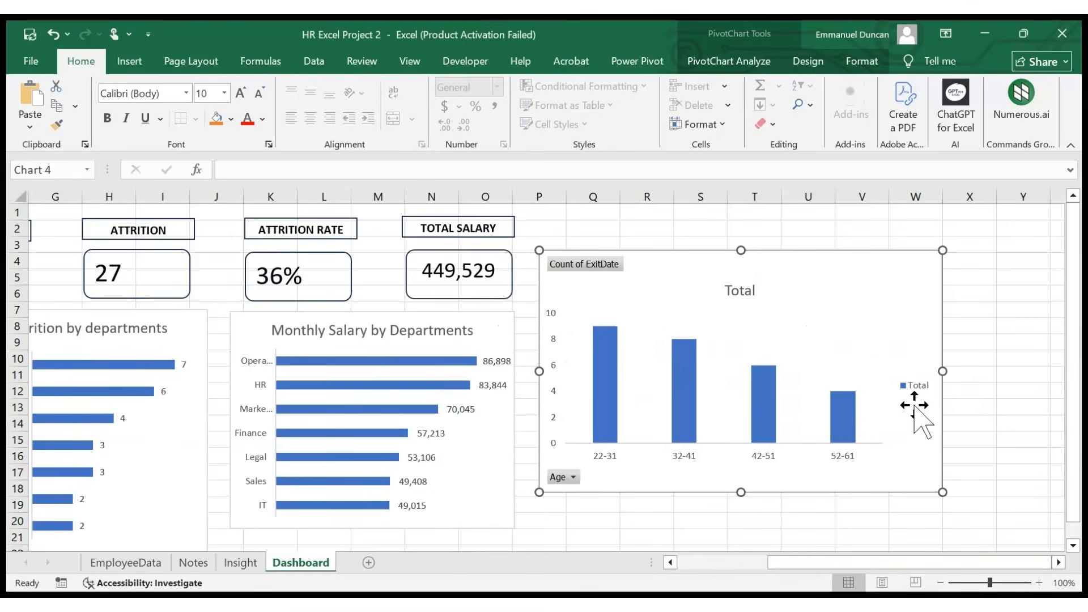
key("Delete")
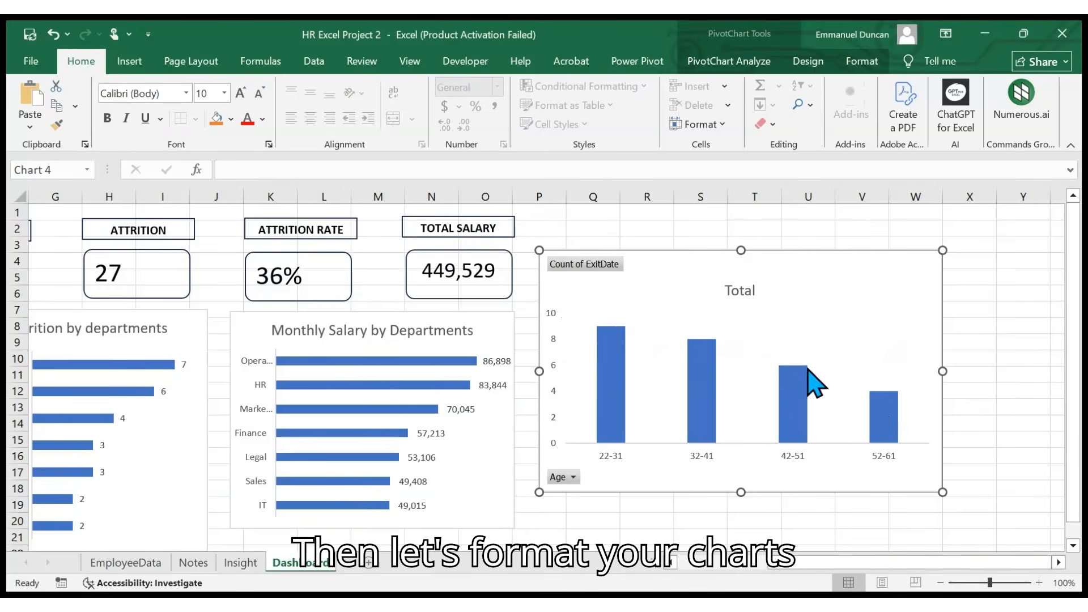
- Replace the age chart's title with "Attrition by Age" and delete its vertical value axis
left_click(754, 296)
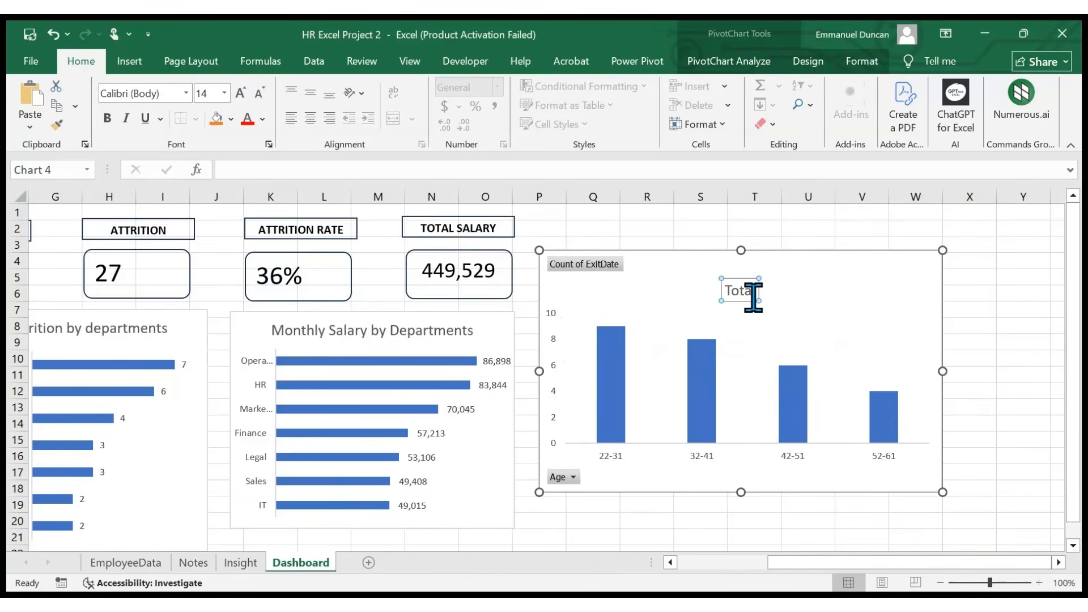
left_click(745, 290)
key("ctrl+a")
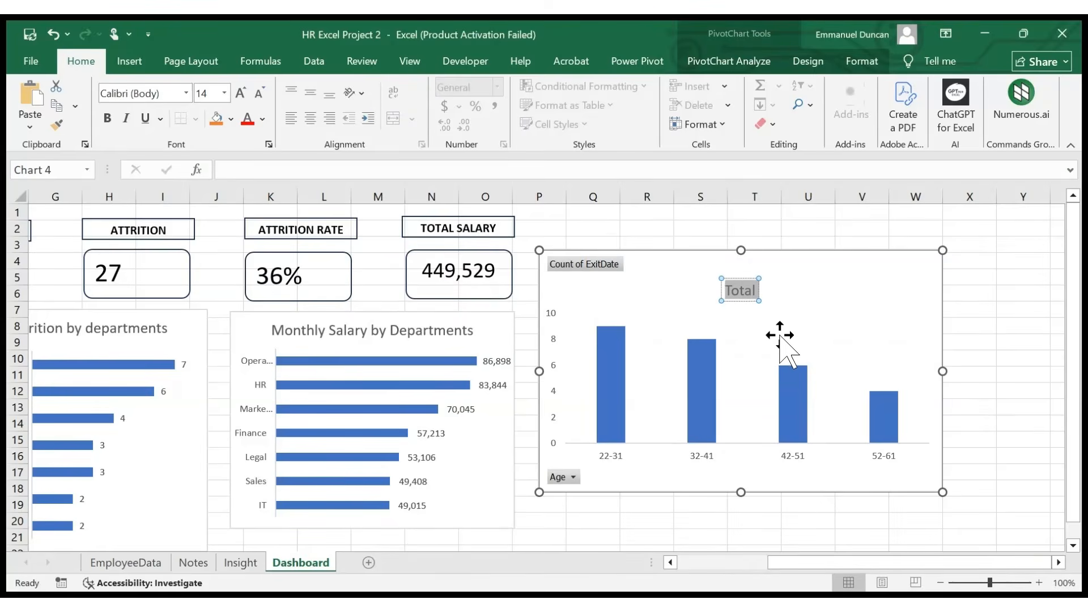
type("a")
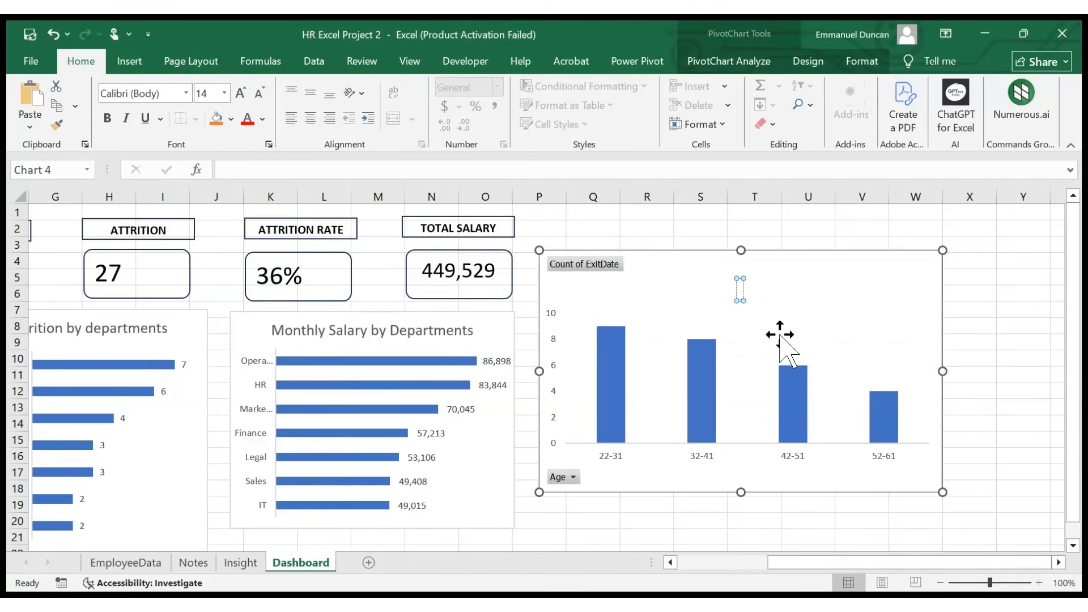
type("ttrit")
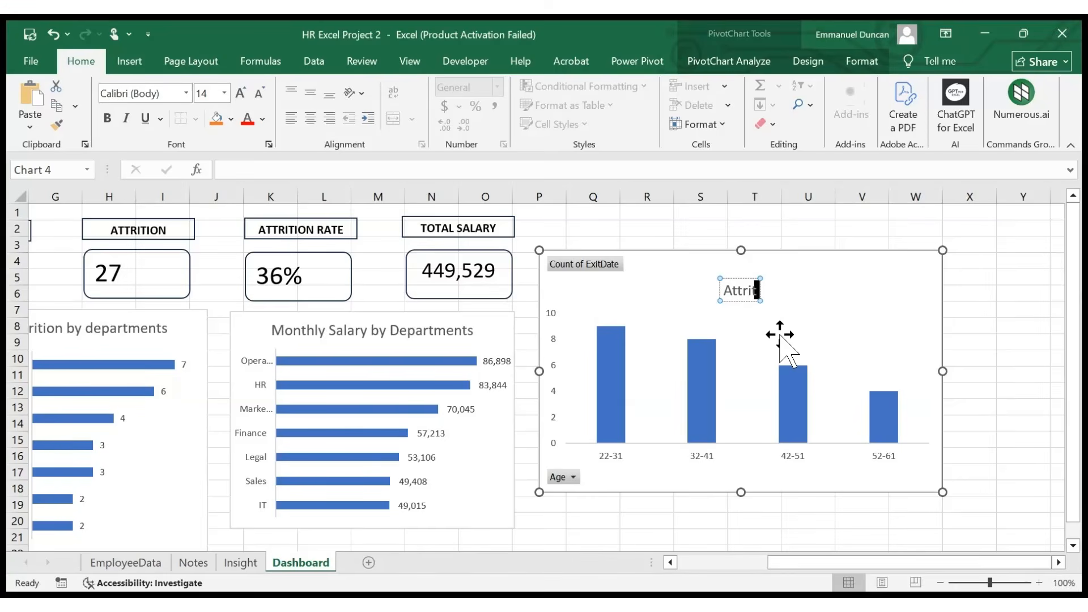
type("ion by")
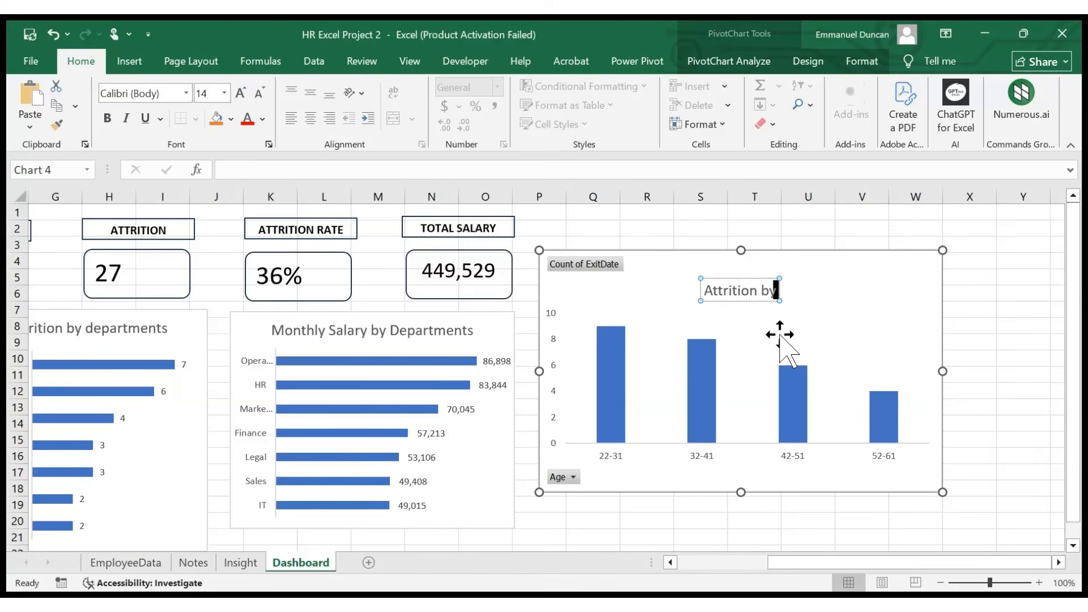
type(" Age")
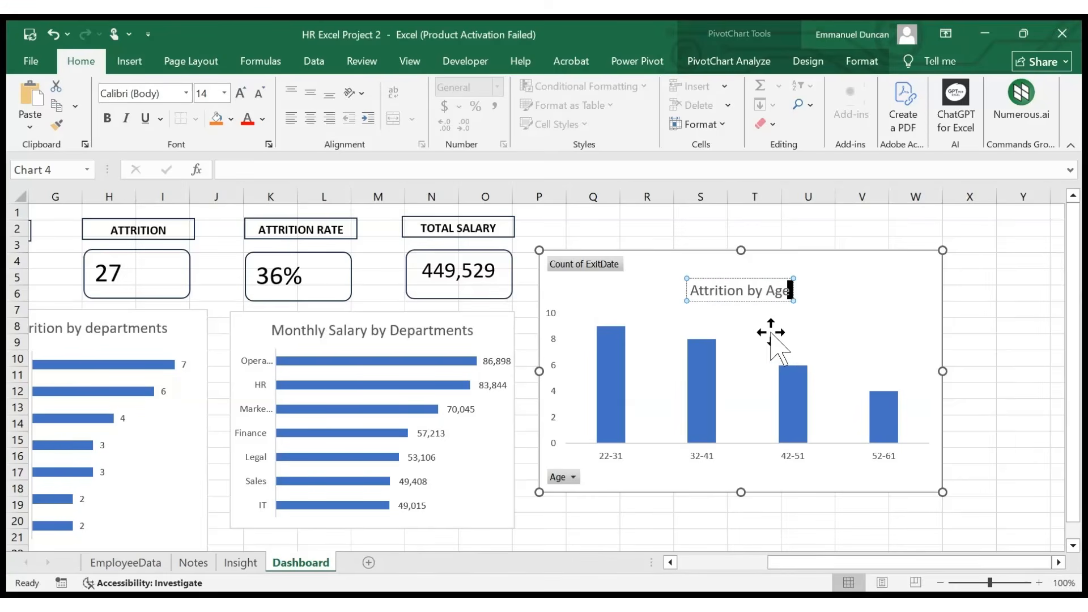
left_click(837, 304)
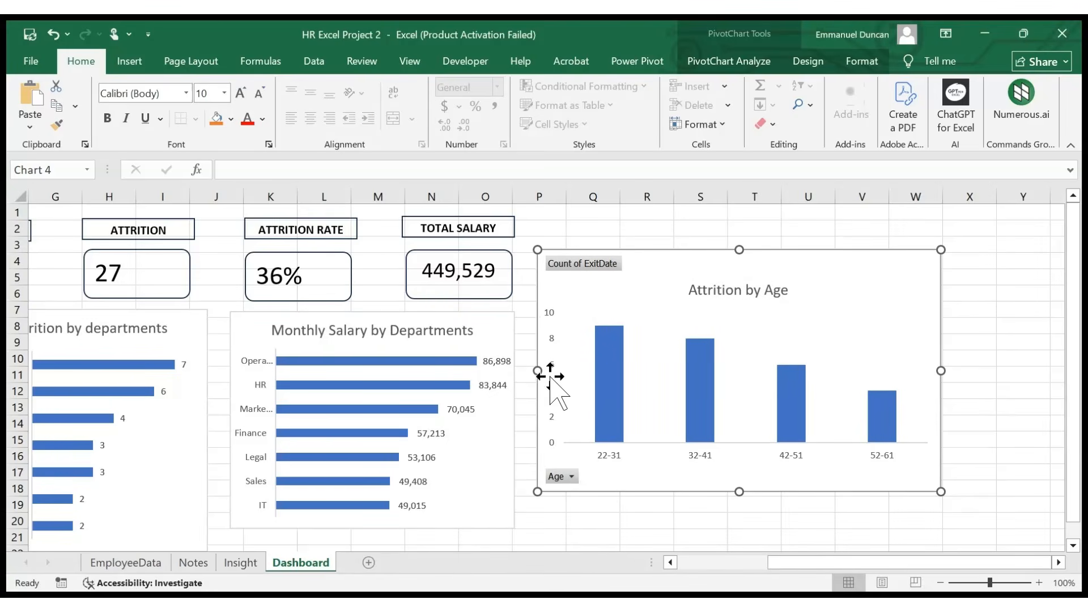
left_click(558, 354)
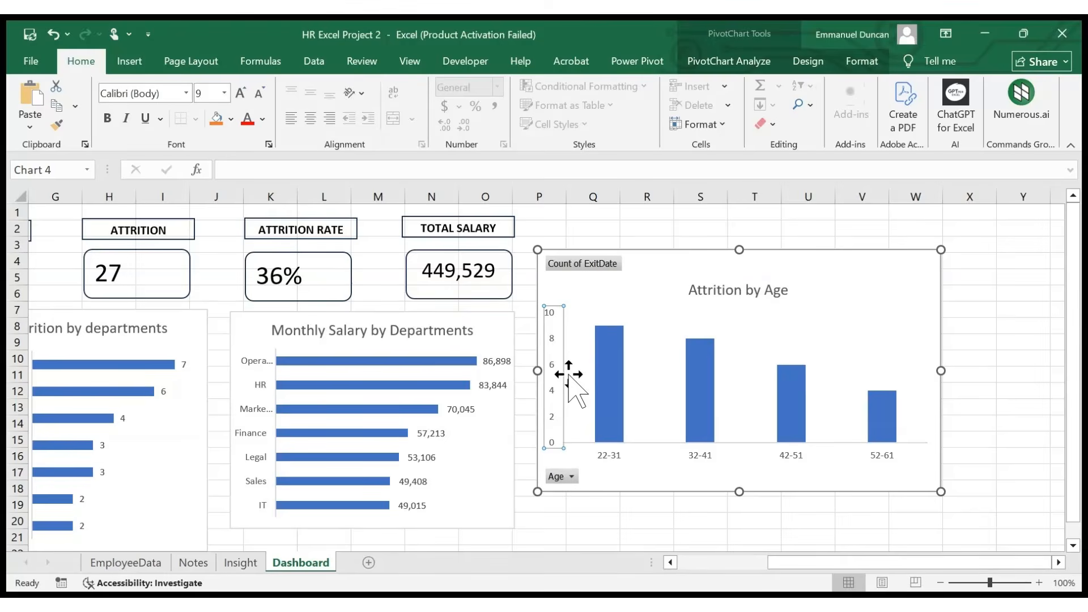
key("Delete")
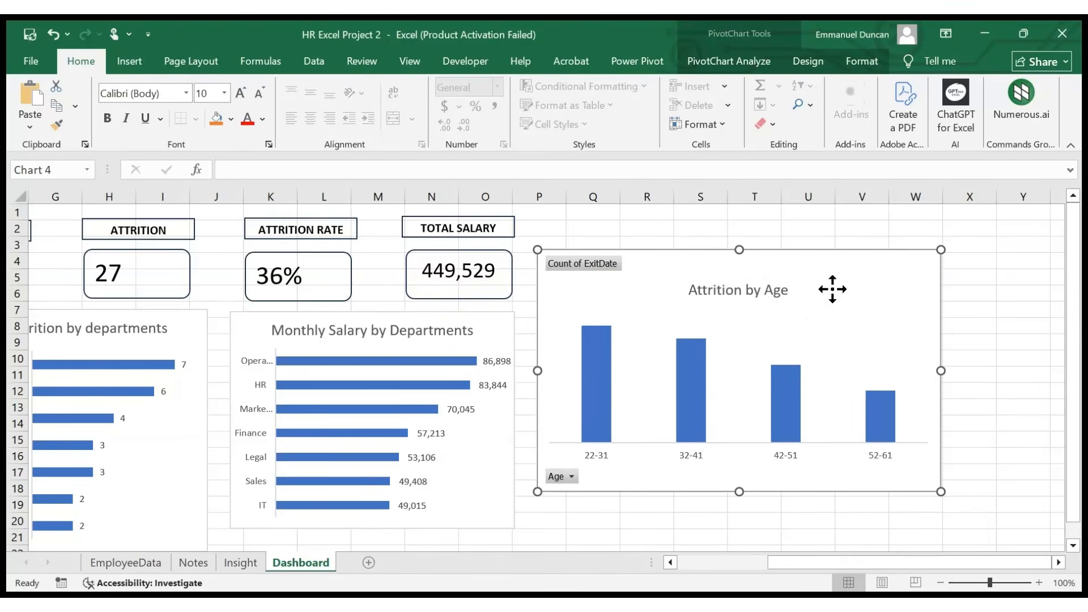
- Hide the value and axis field buttons on the Attrition by Age chart
left_click(859, 67)
left_click(828, 67)
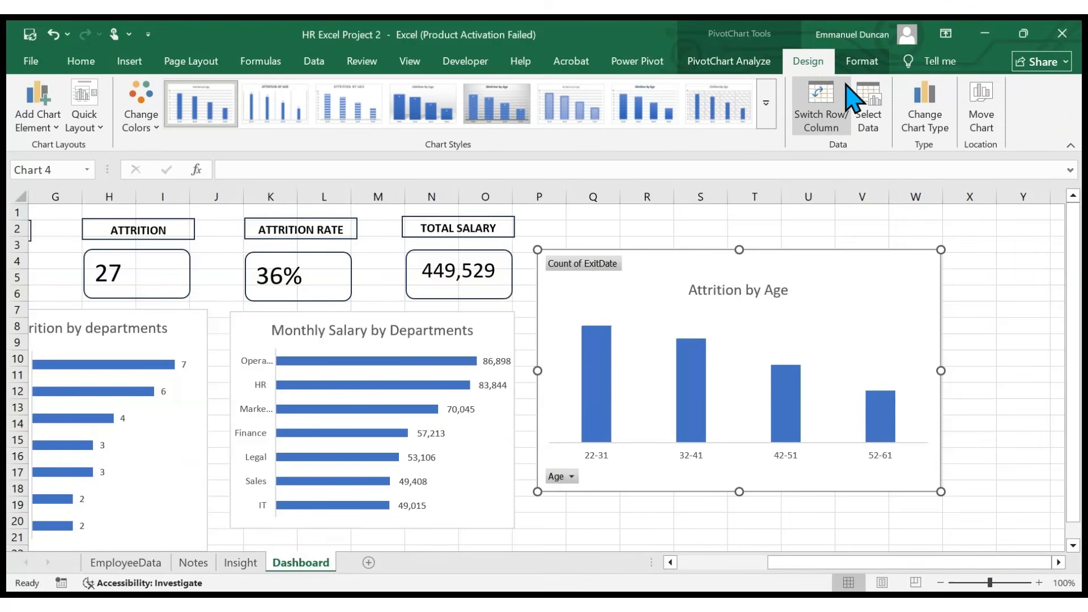
left_click(759, 64)
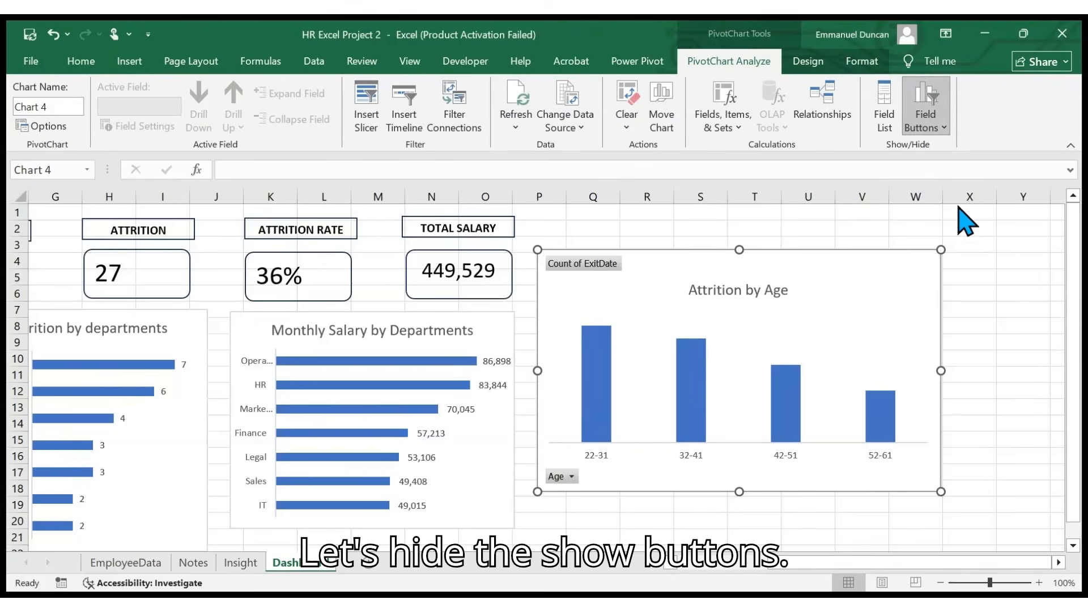
left_click(889, 212)
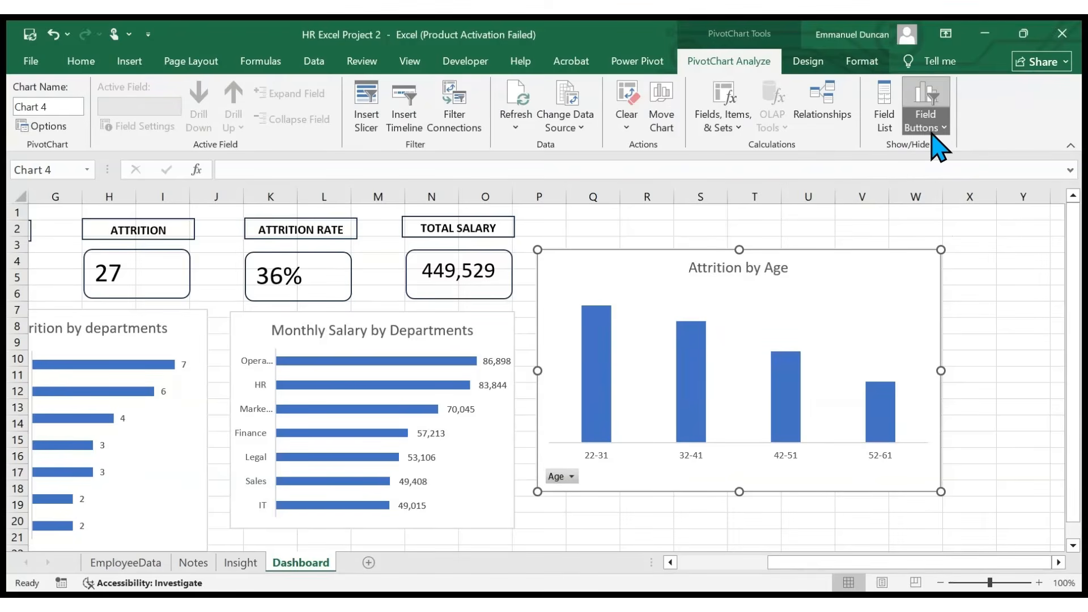
left_click(900, 192)
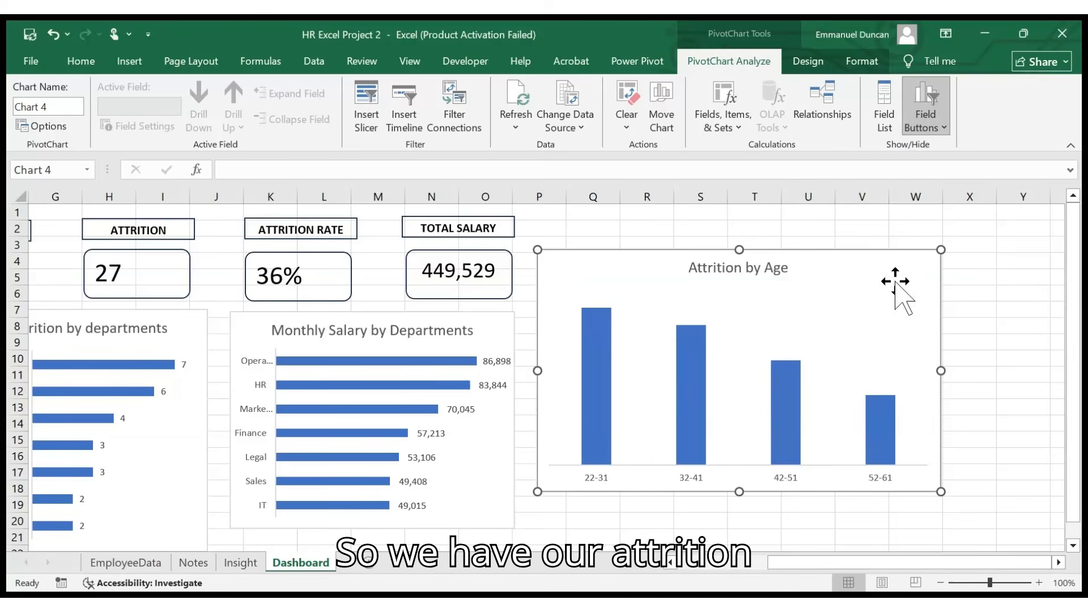
left_click(778, 273)
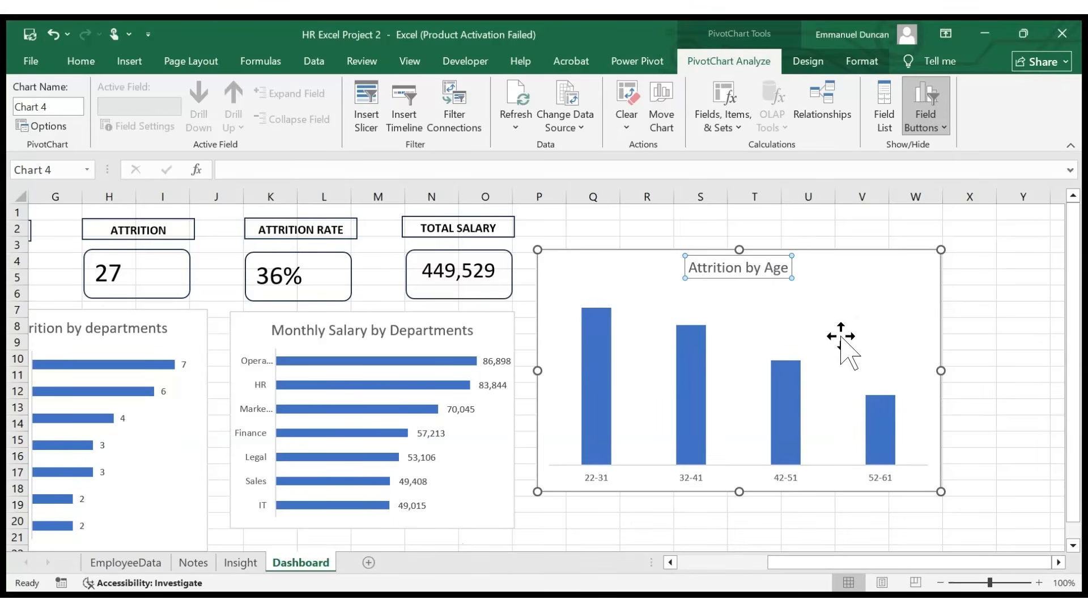
left_click(827, 326)
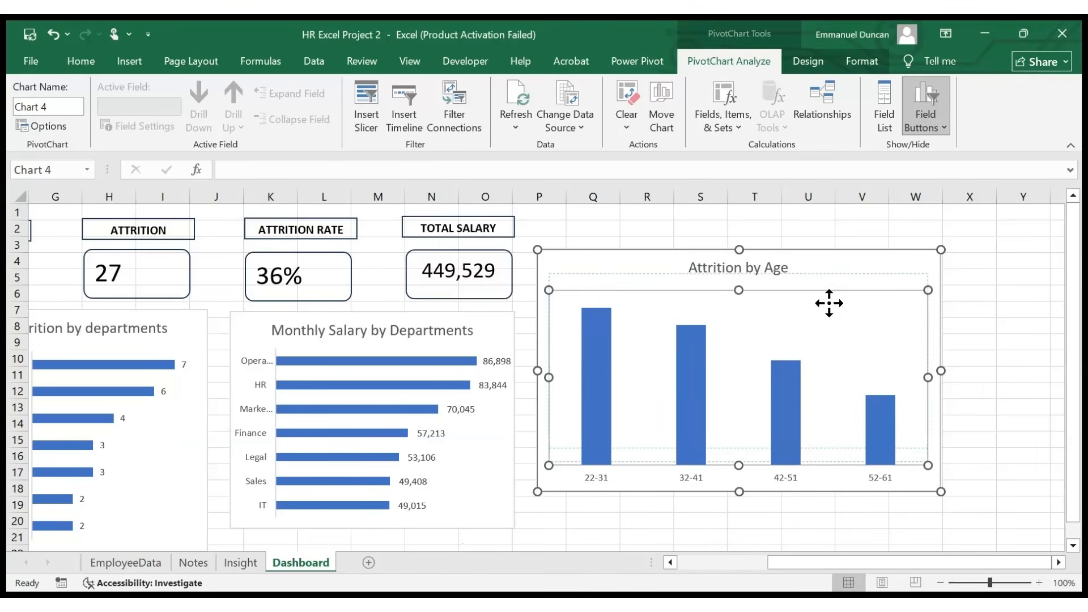
left_click_drag(835, 329, 835, 330)
key("ctrl+z")
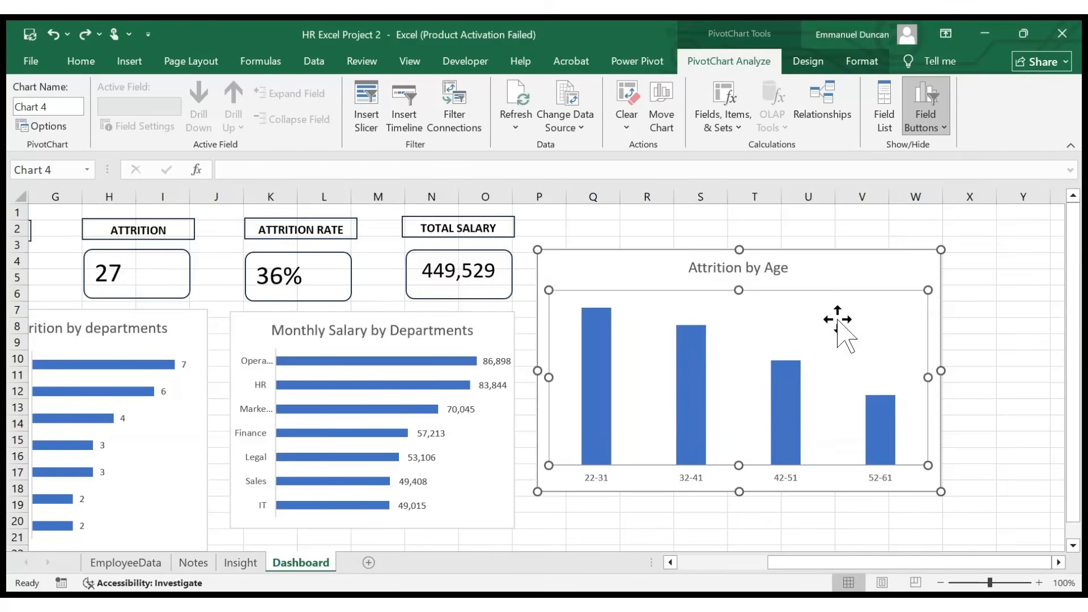
- Move the Attrition by Age chart up beside the Total Salary card and narrow it to end at about column U
left_click_drag(843, 269, 835, 228)
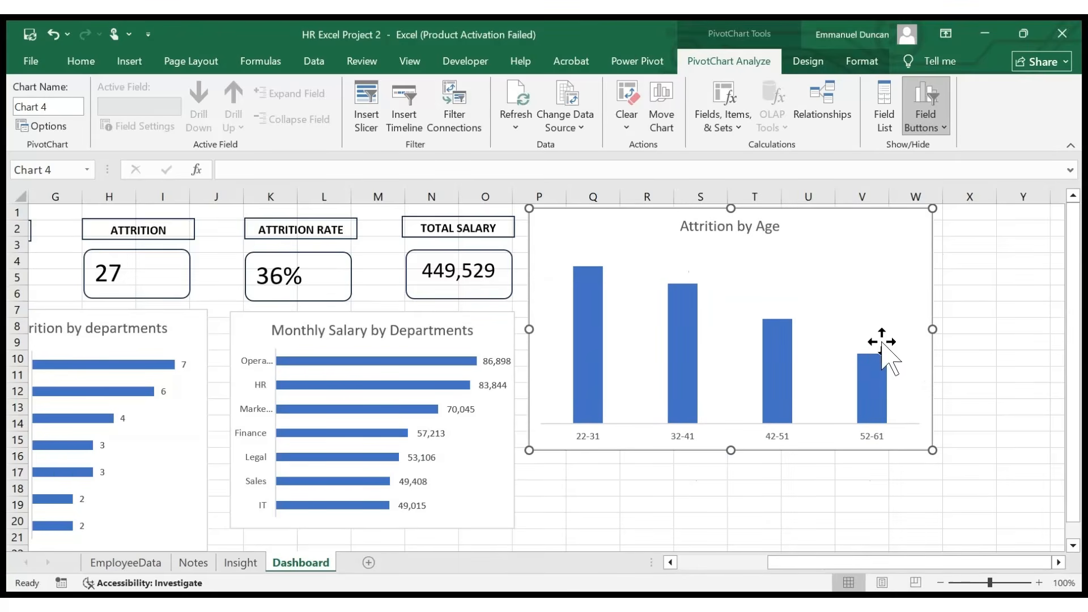
left_click_drag(932, 329, 852, 328)
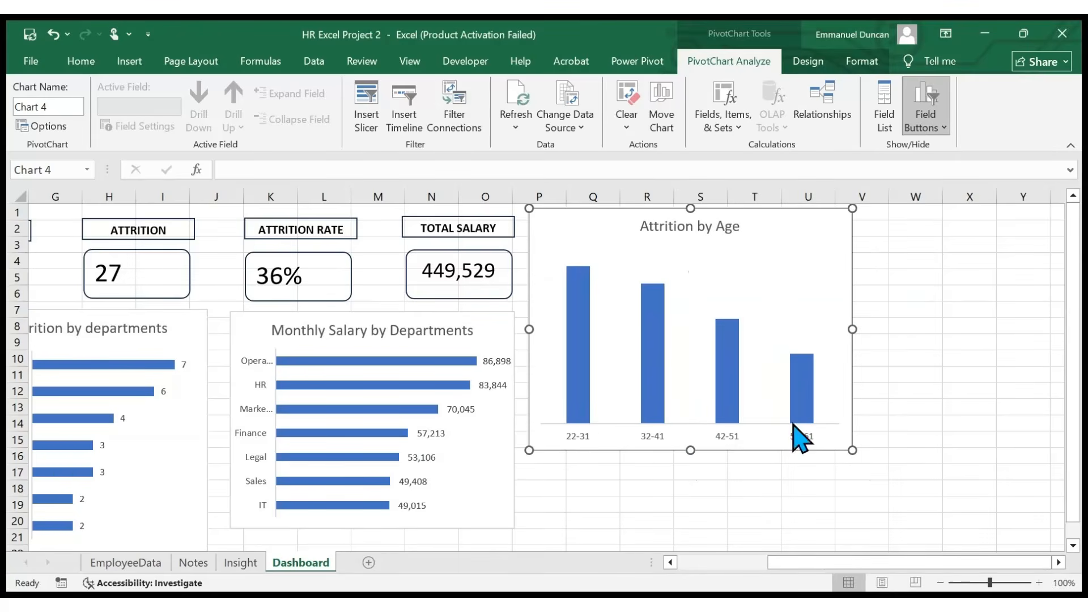
- Create a doughnut pivot chart from the upper Job level attrition pivot table on the Insight sheet
left_click(240, 562)
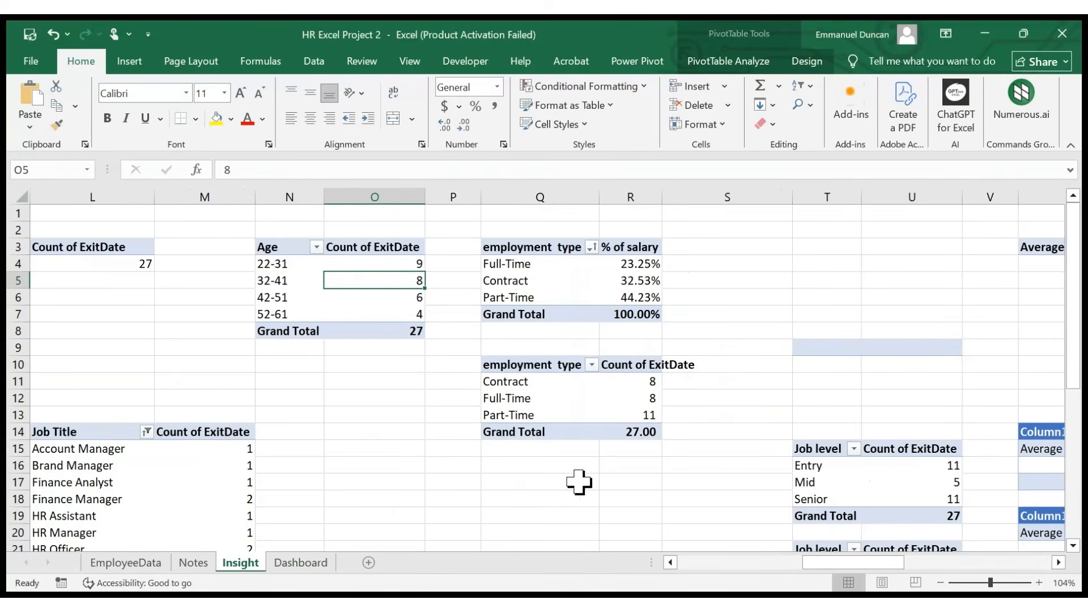
scroll(602, 489, "down", 1)
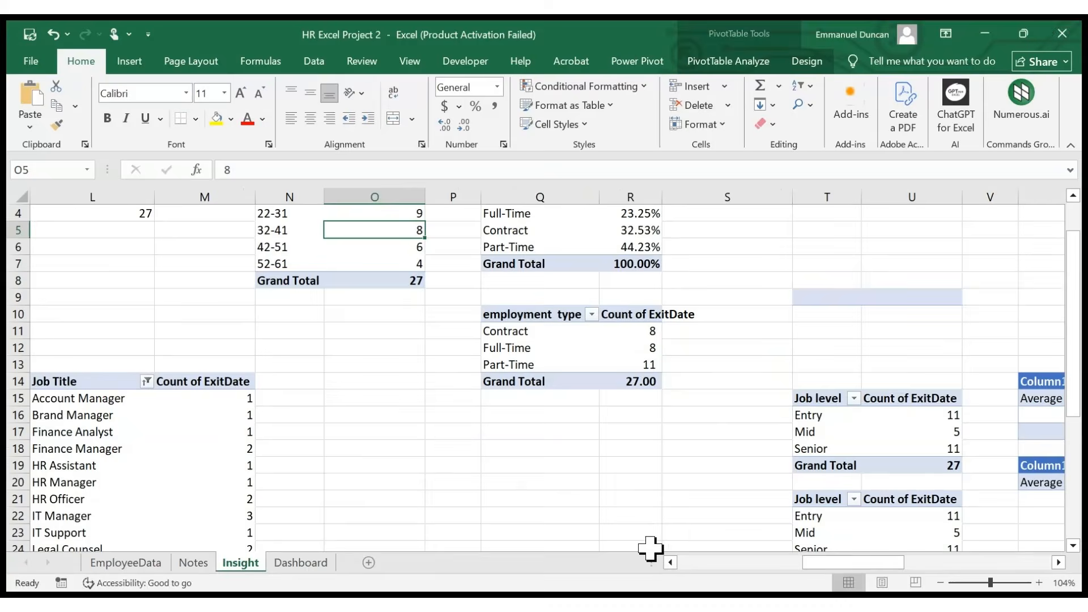
scroll(693, 535, "down", 1)
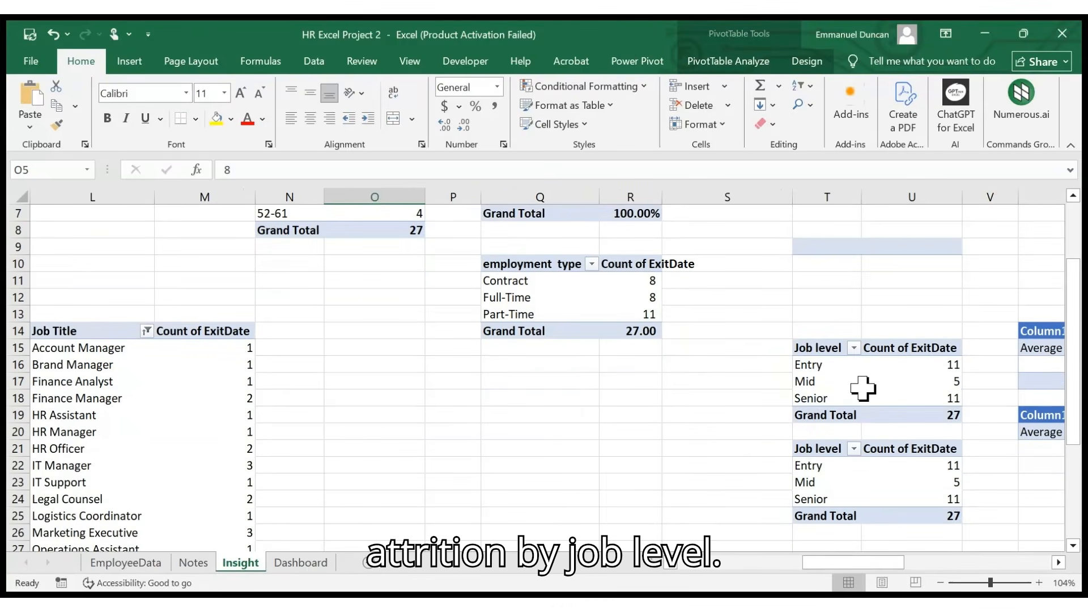
left_click(863, 386)
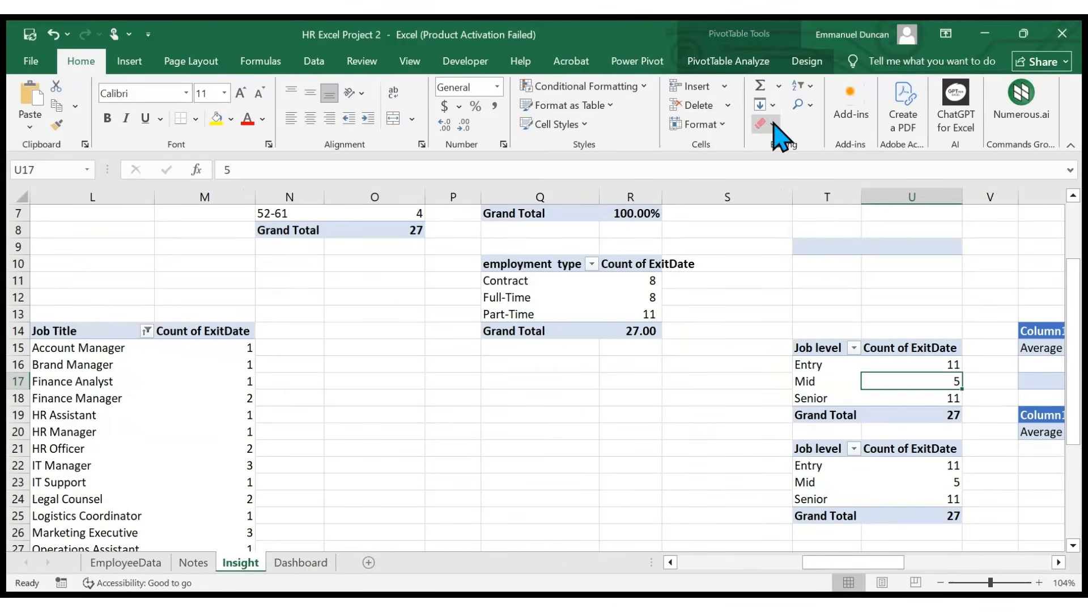
left_click(748, 61)
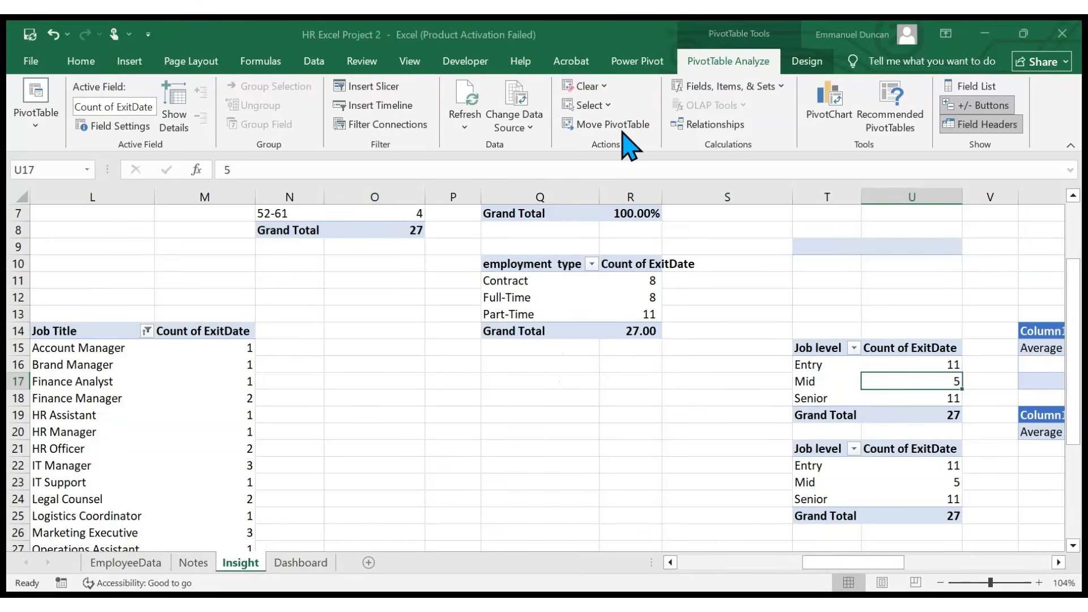
left_click(705, 541)
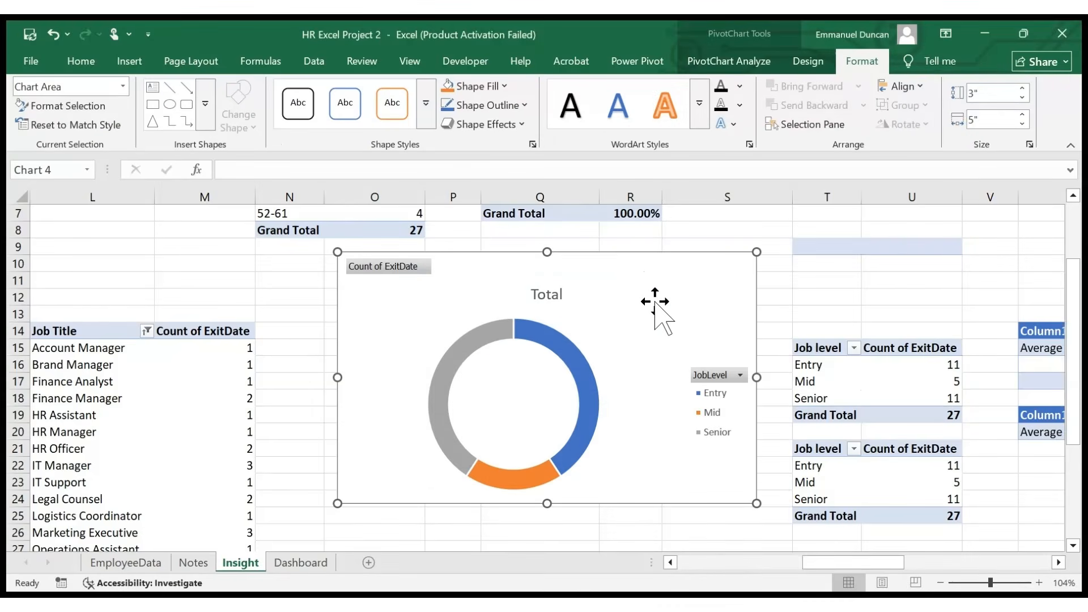
- Cut the job level doughnut chart from the Insight sheet and paste it on the Dashboard sheet beneath the age chart
key("ctrl+x")
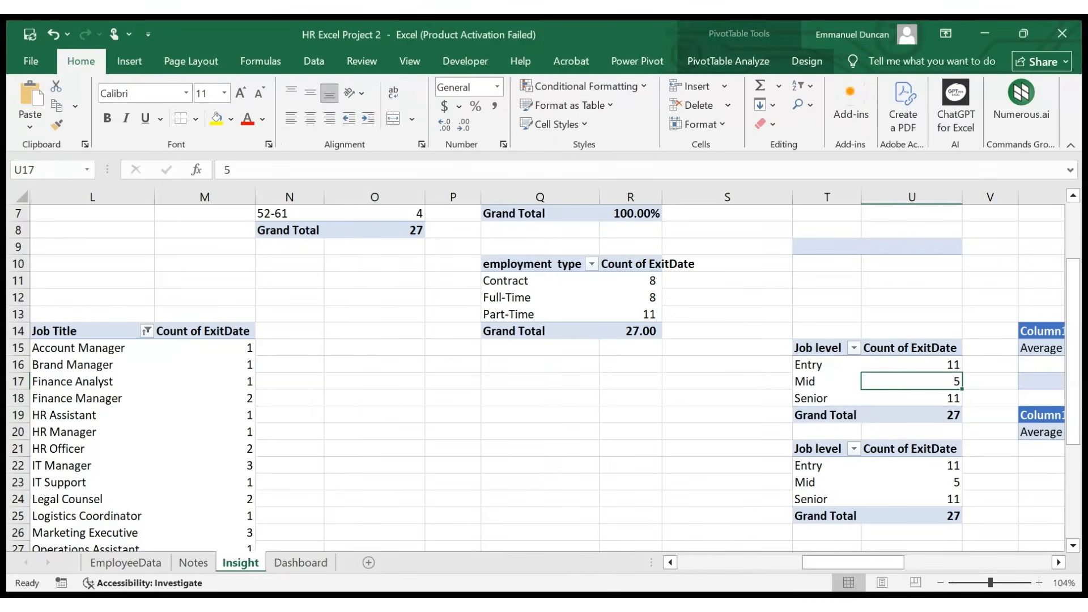
left_click(315, 565)
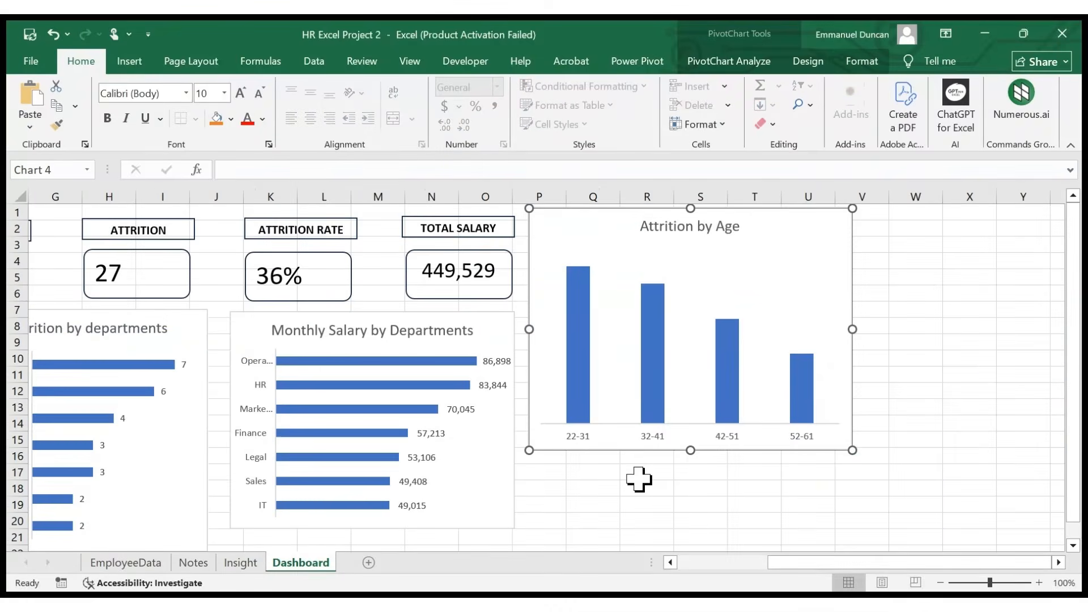
scroll(642, 480, "down", 3)
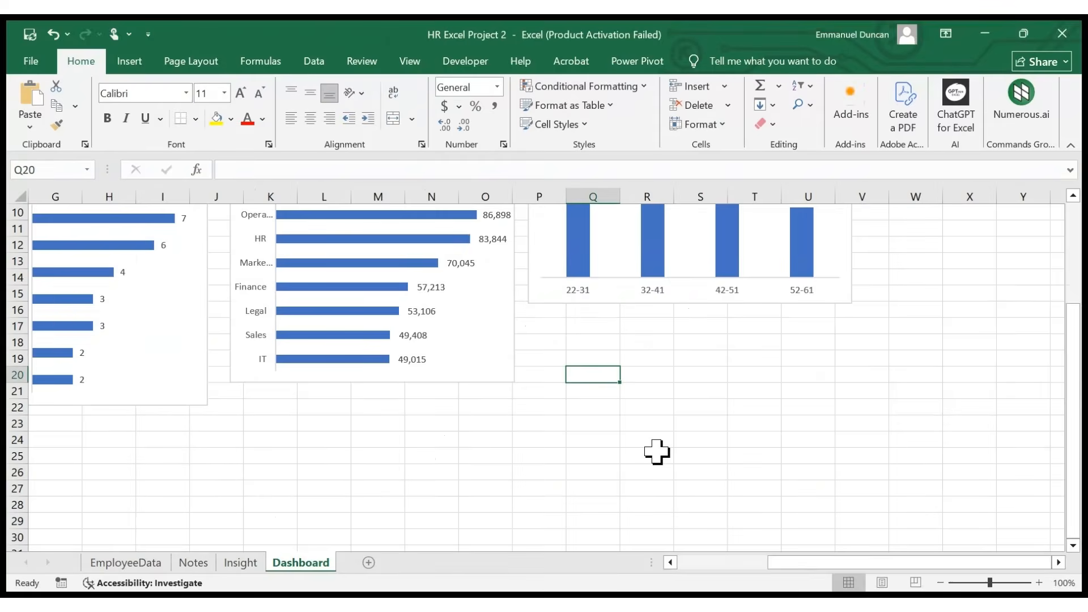
scroll(657, 451, "up", 1)
key("ctrl+v")
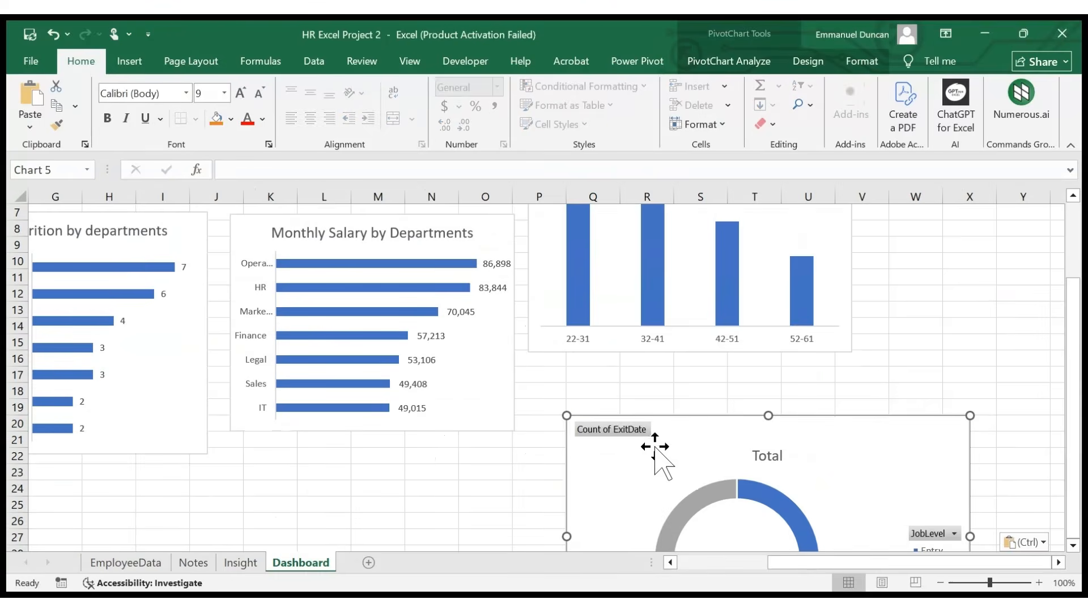
- Move the doughnut chart up beneath the age chart and shrink it to roughly the age chart's width
left_click_drag(707, 438, 676, 372)
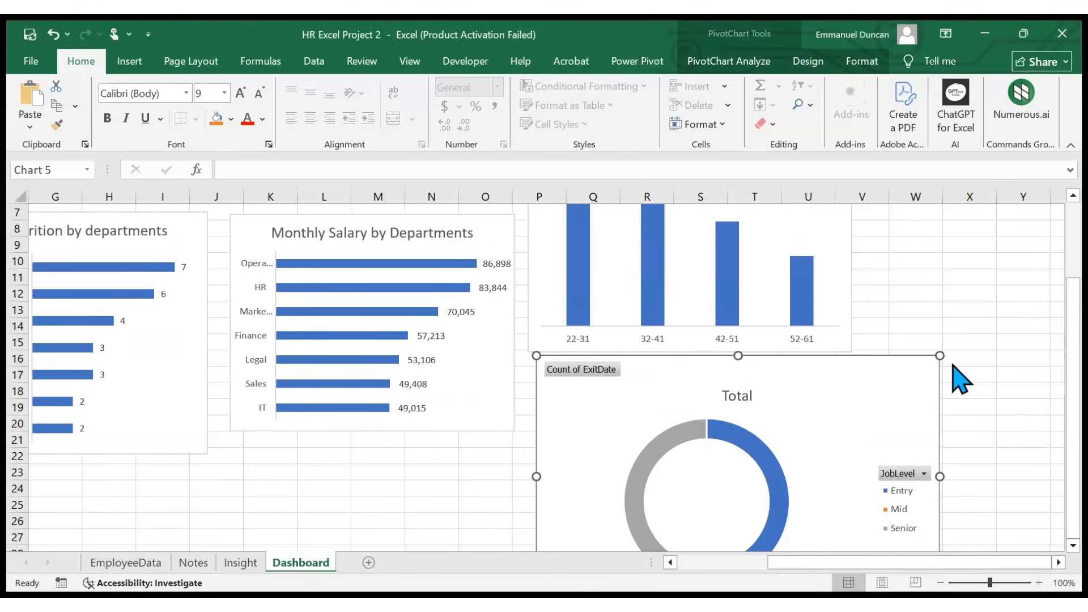
left_click_drag(941, 356, 862, 352)
scroll(860, 317, "up", 2)
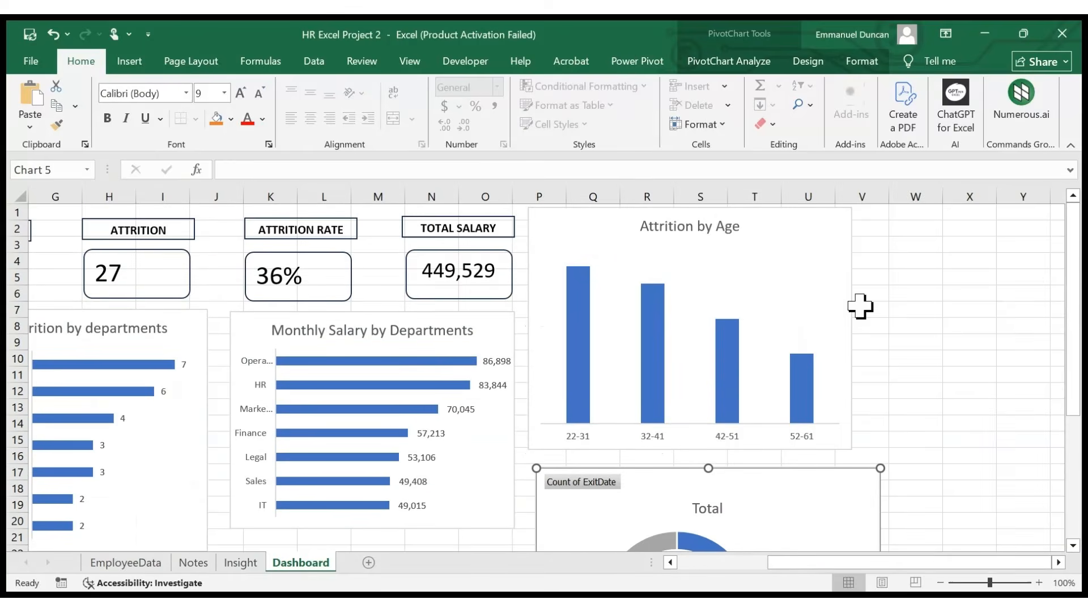
- Shorten the Attrition by Age chart to end at about row 10 and move the doughnut chart directly beneath it
left_click(805, 374)
left_click_drag(691, 447, 702, 369)
scroll(735, 459, "down", 1)
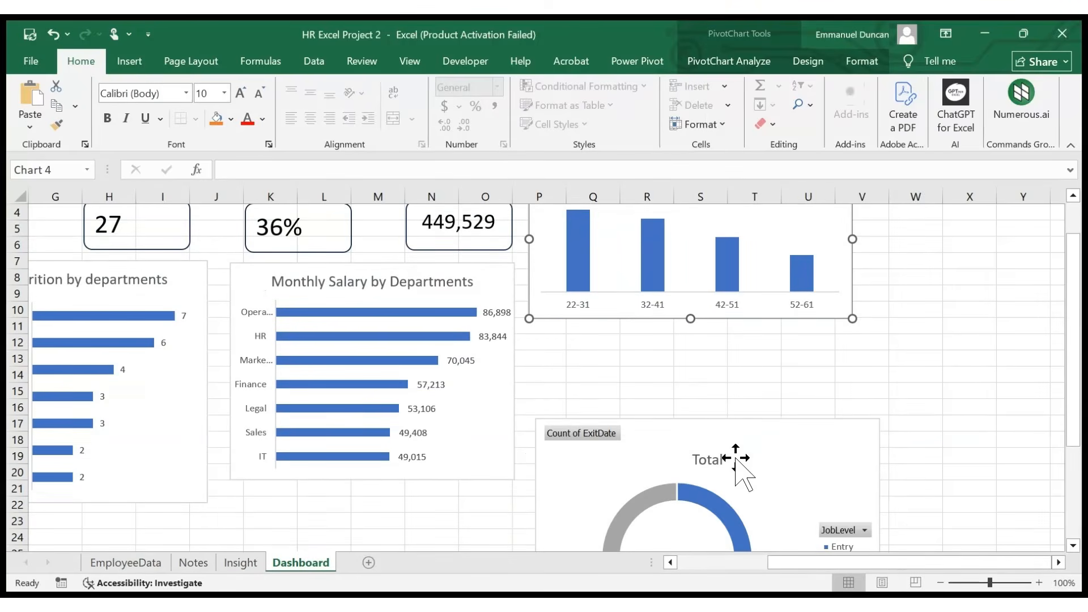
left_click_drag(789, 429, 781, 341)
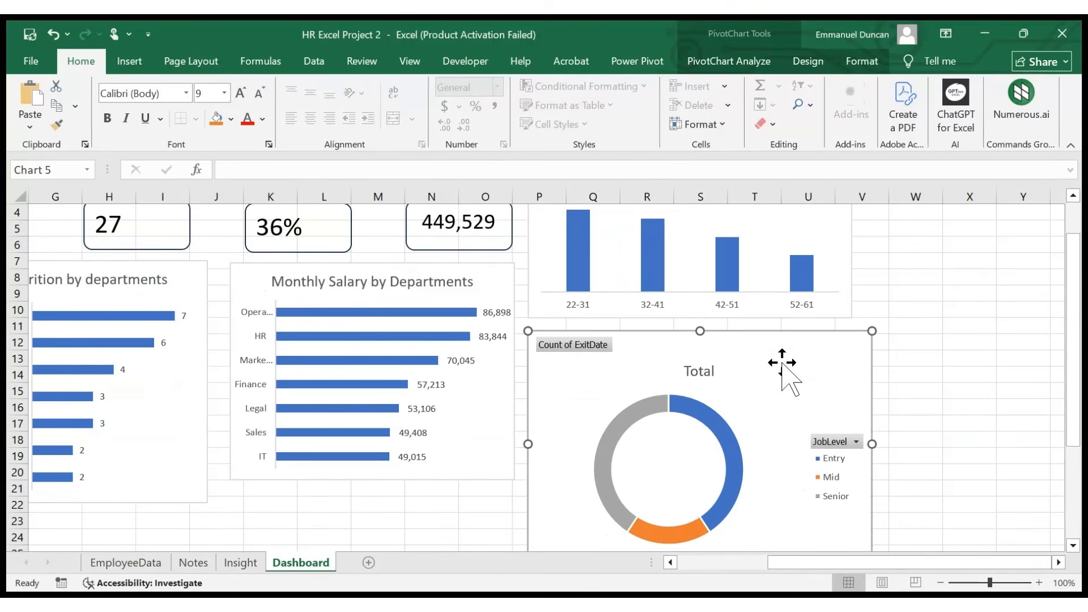
- Replace the doughnut chart's title with "Attrition by Job level"
scroll(809, 420, "down", 2)
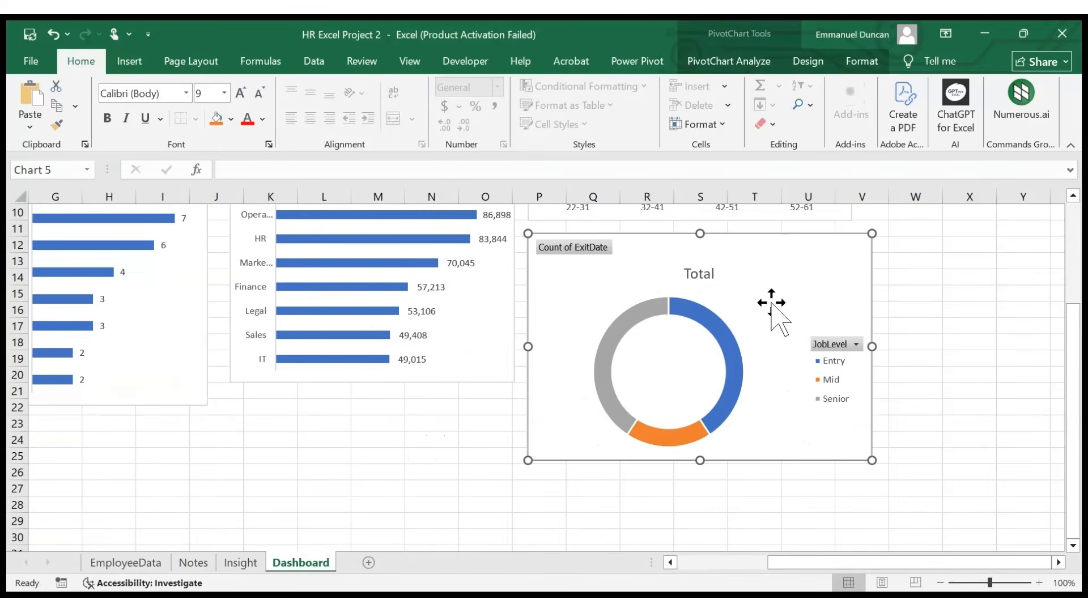
left_click(707, 274)
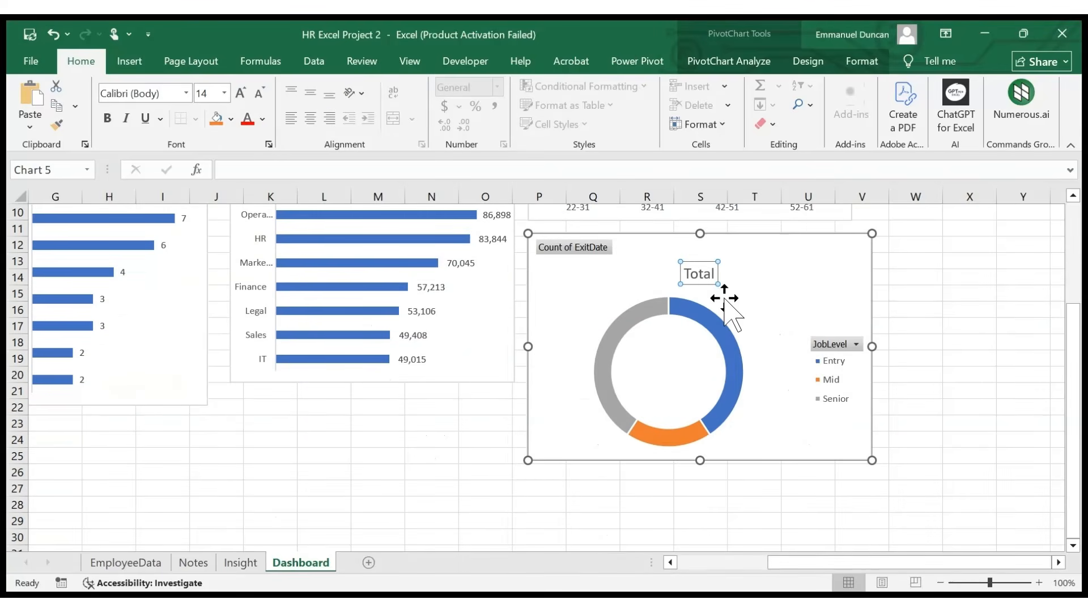
scroll(745, 300, "up", 1)
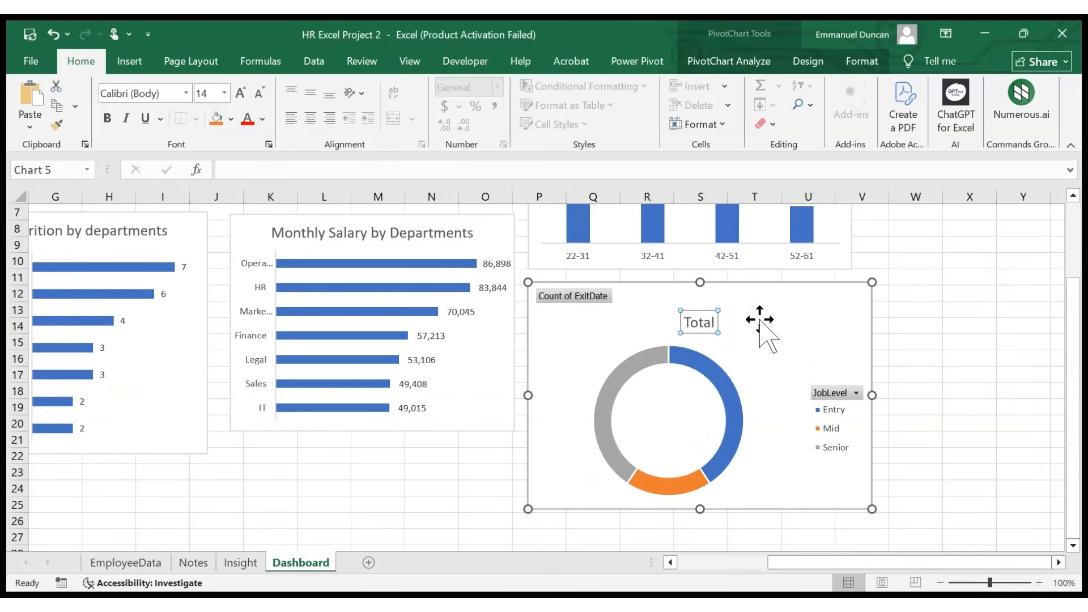
left_click(691, 322)
key("ctrl+a")
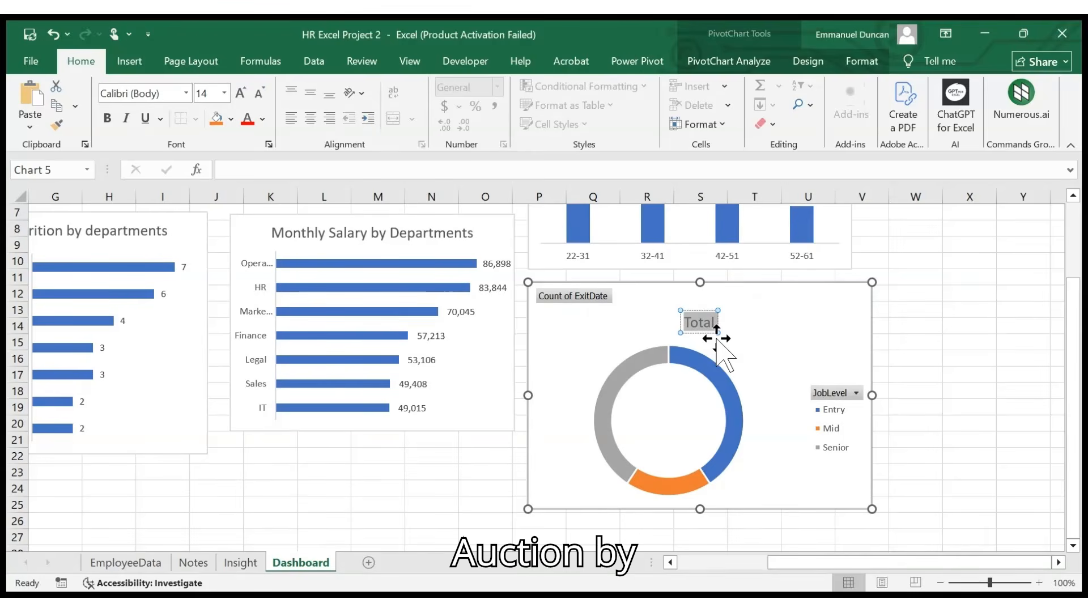
type("A")
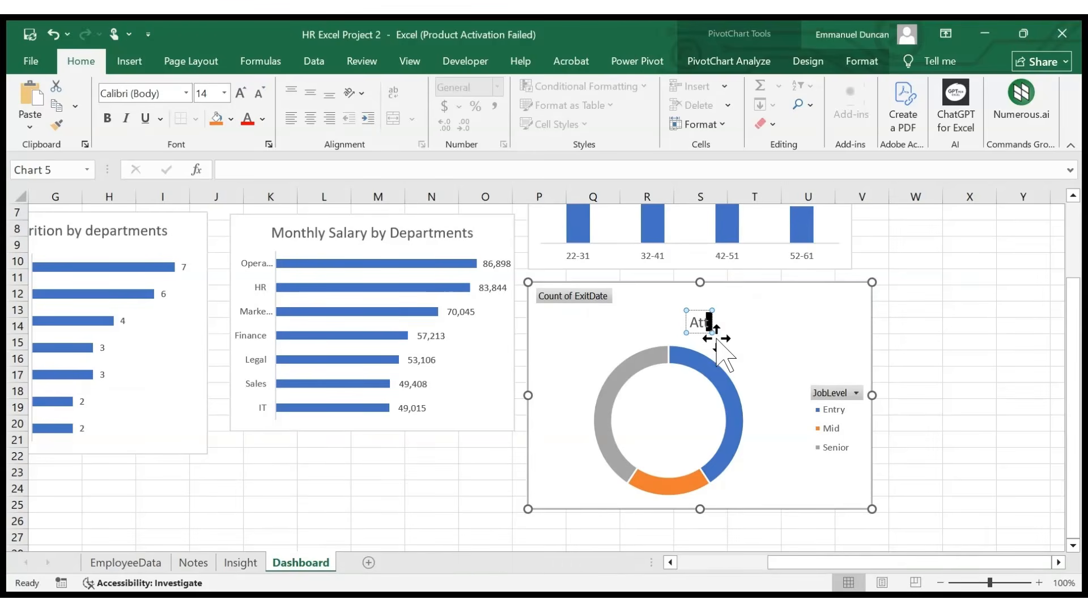
type("ttrition by Job lev")
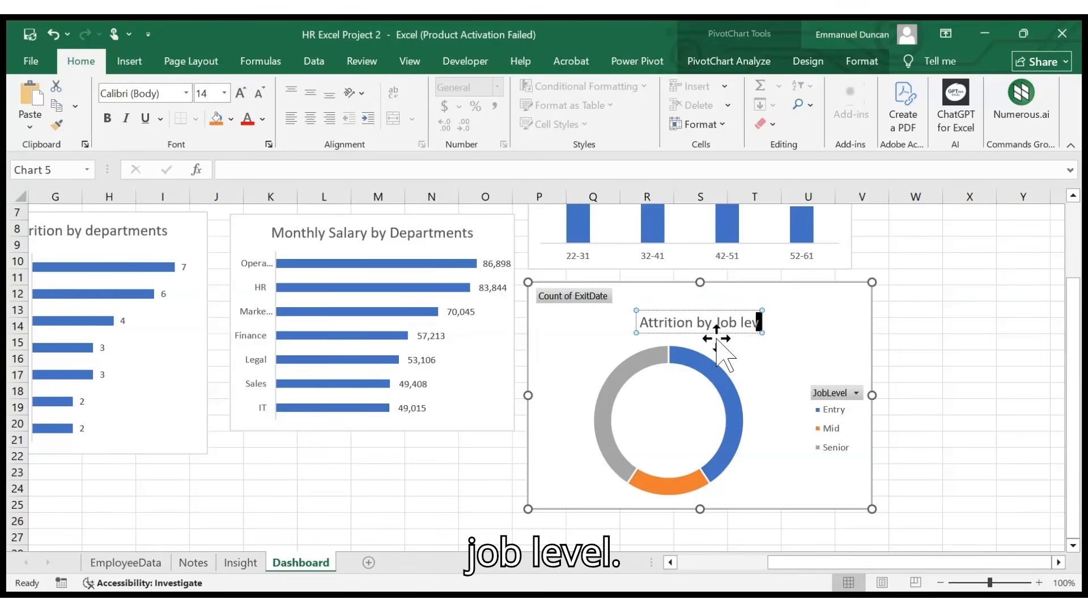
type("el")
key("Return")
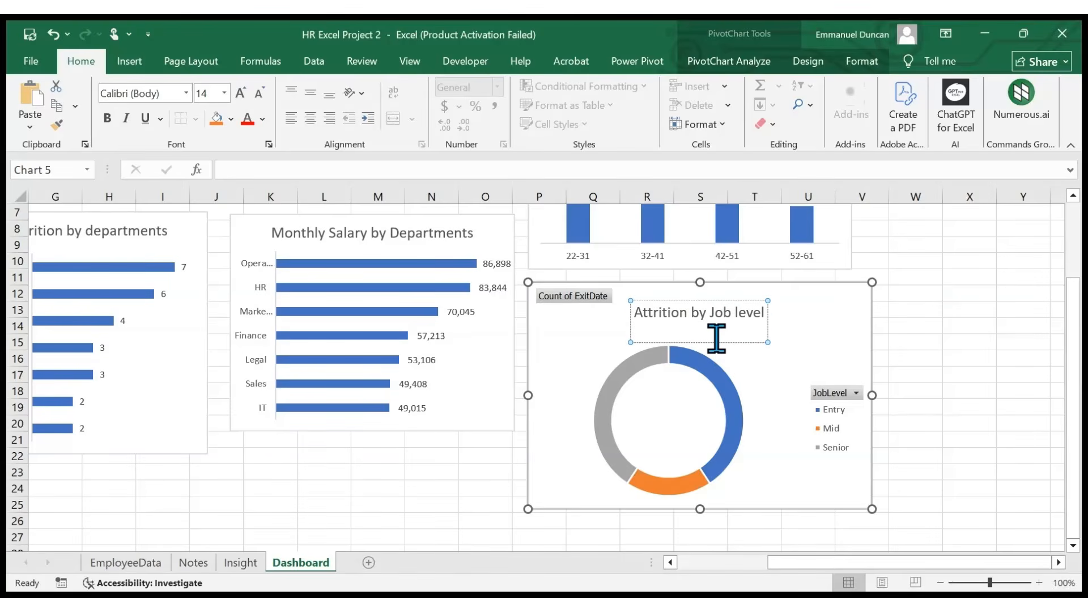
key("BackSpace")
left_click(797, 354)
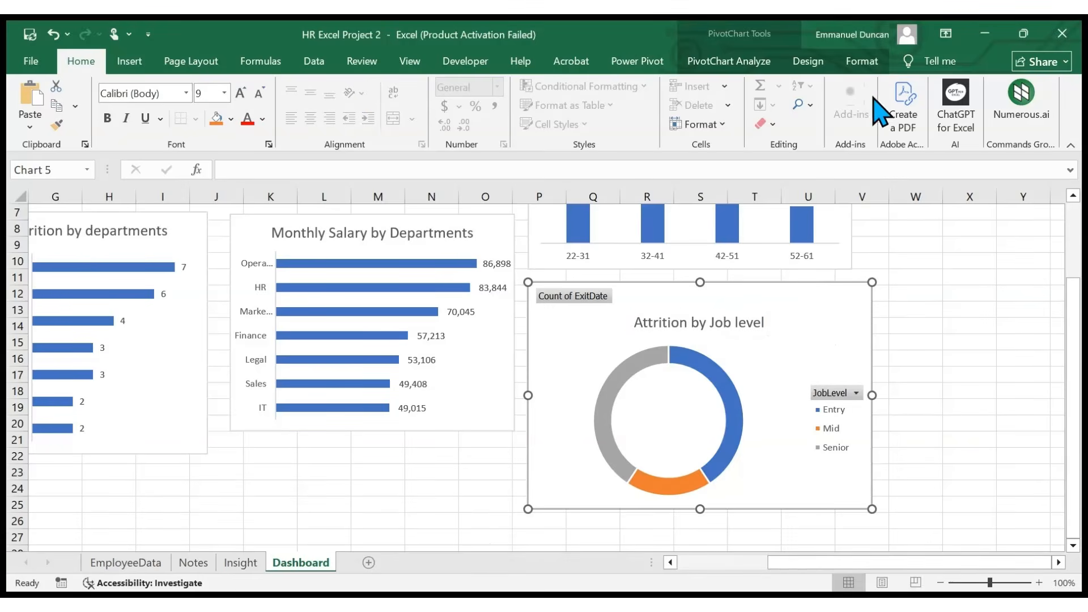
- Hide the axis and value field buttons on the Attrition by Job level chart
left_click(775, 63)
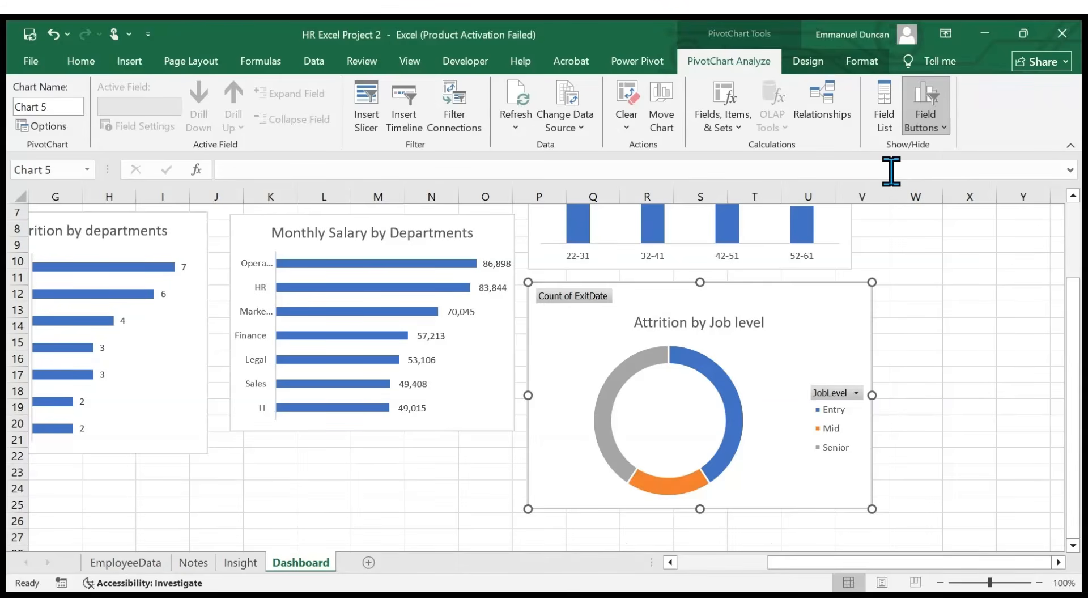
left_click(939, 131)
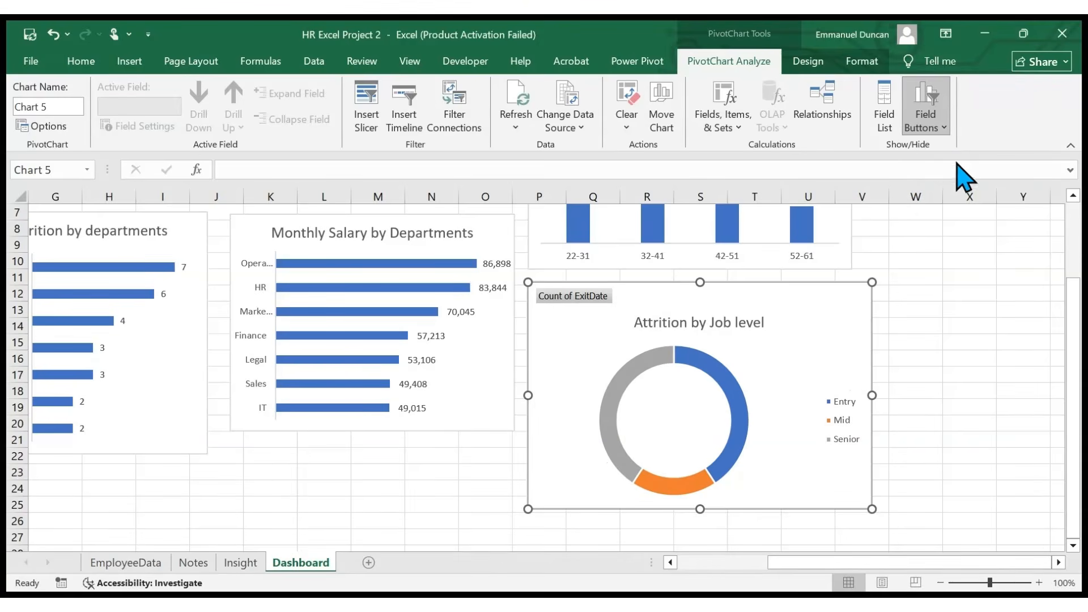
left_click(913, 217)
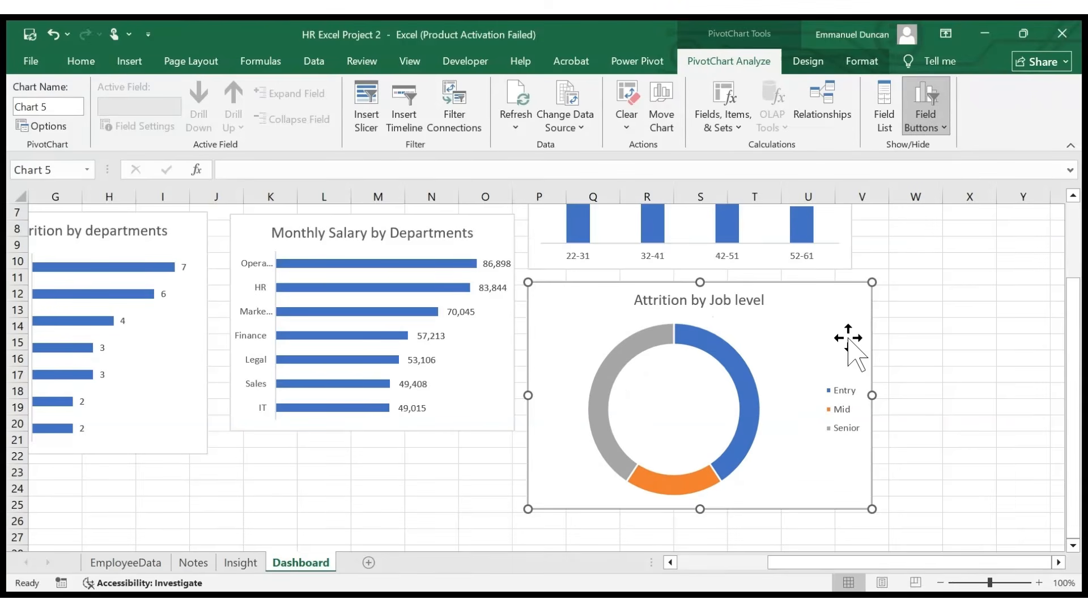
- Set the chart name of the Attrition by Job level doughnut chart to "Attrition by age"
left_click(68, 106)
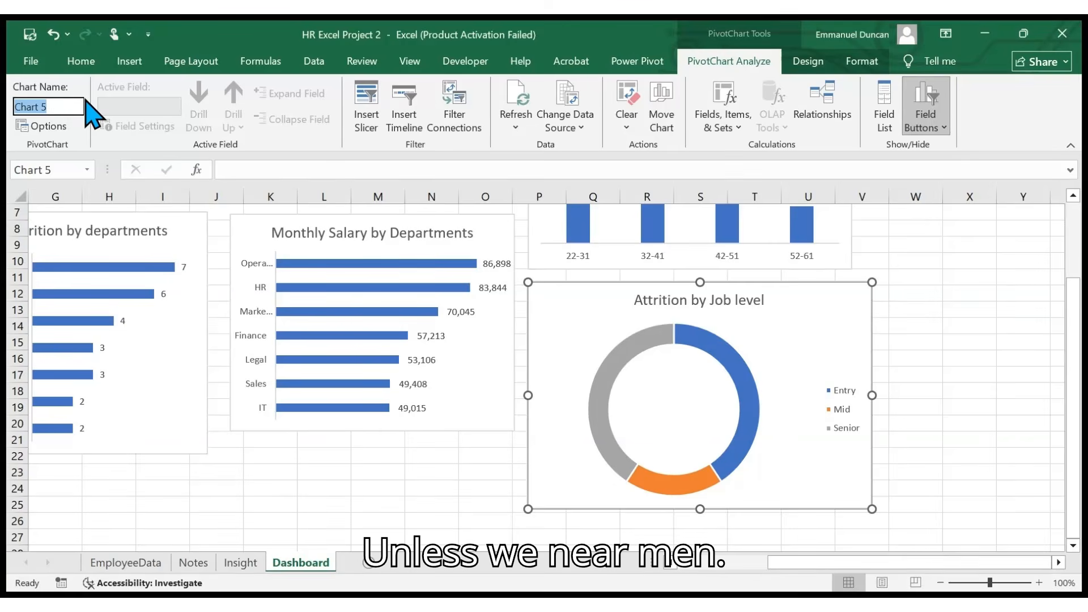
type("A")
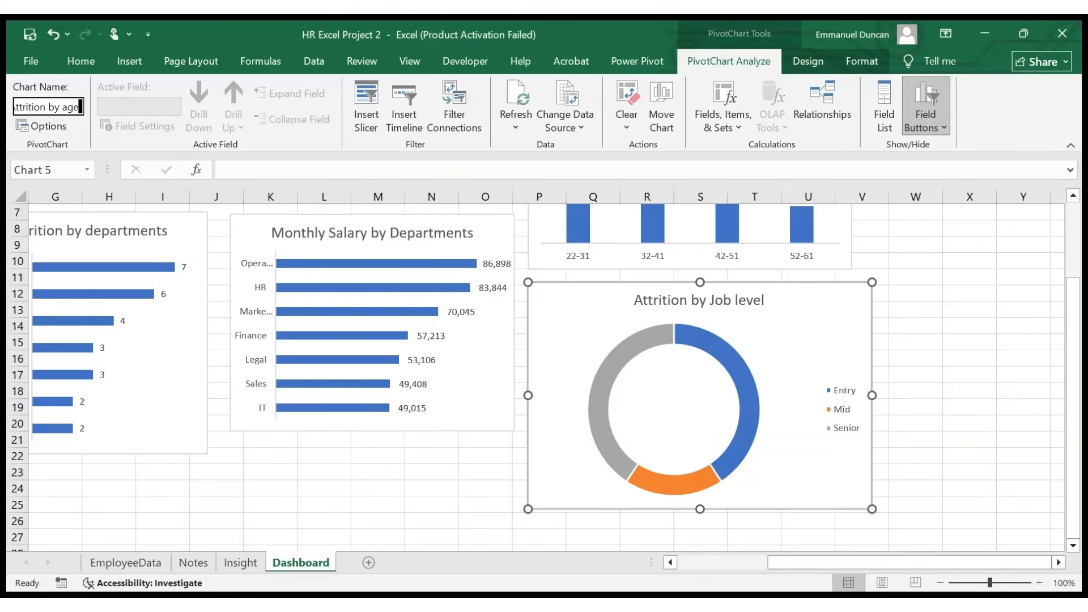
key("Return")
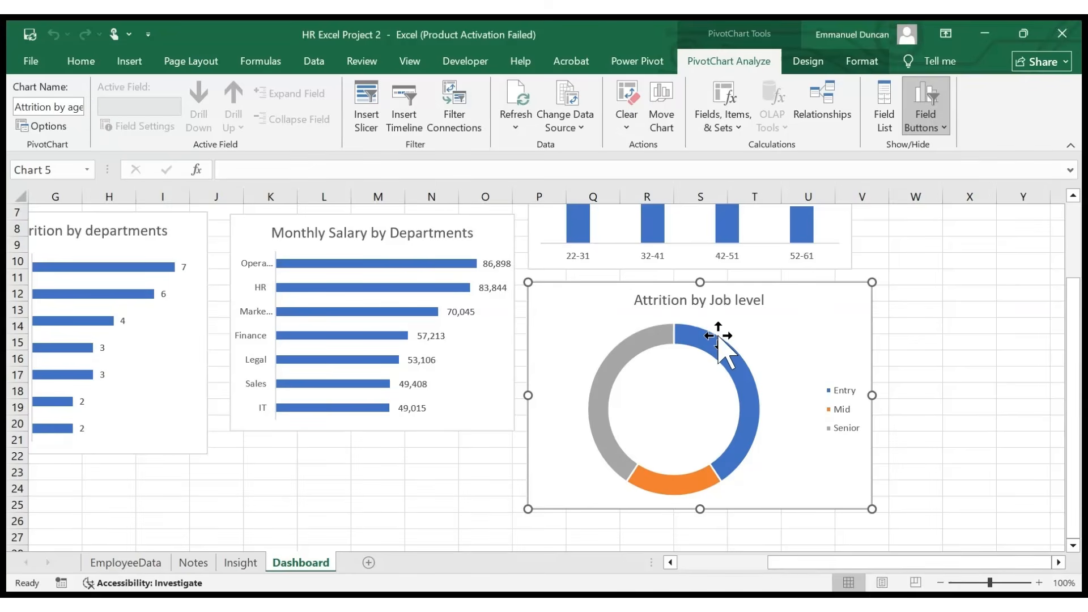
double_click(850, 338)
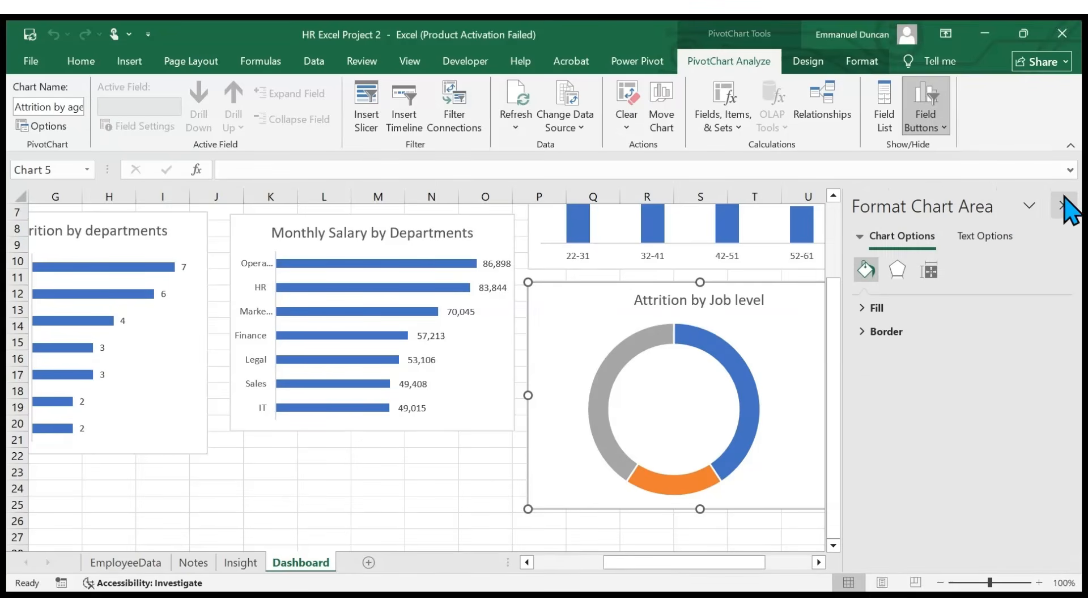
left_click(1063, 205)
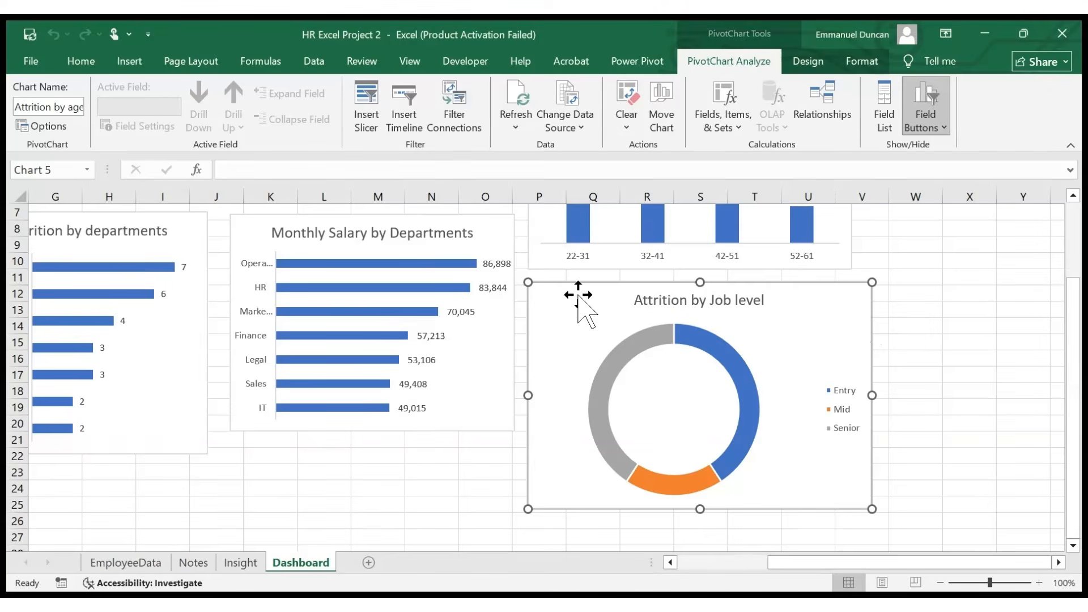
left_click(957, 292)
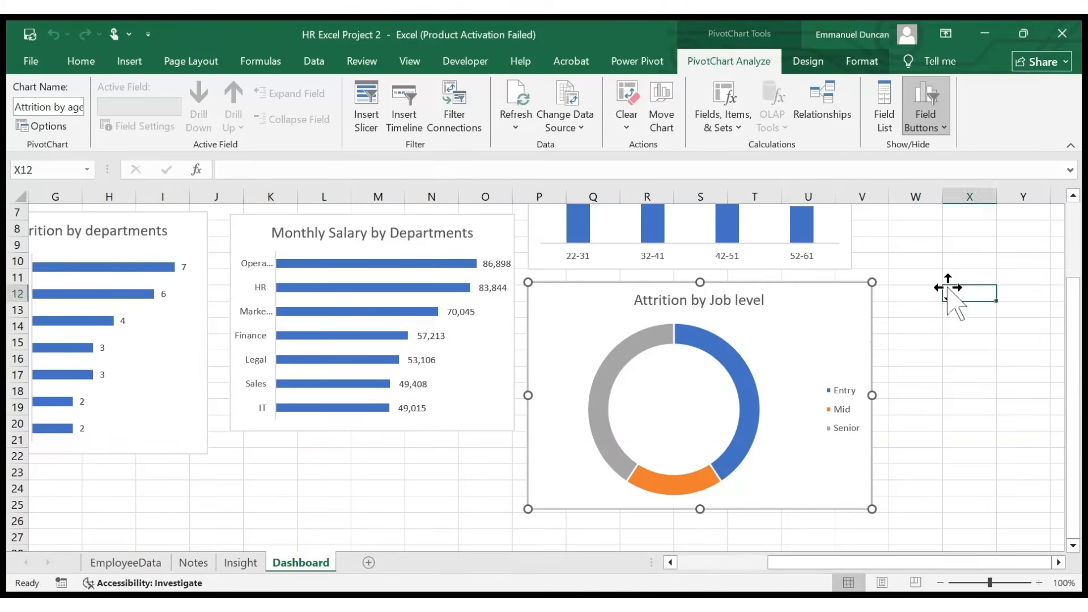
- Add data callouts showing category name and percentage to the Attrition by Job level doughnut chart
left_click(833, 302)
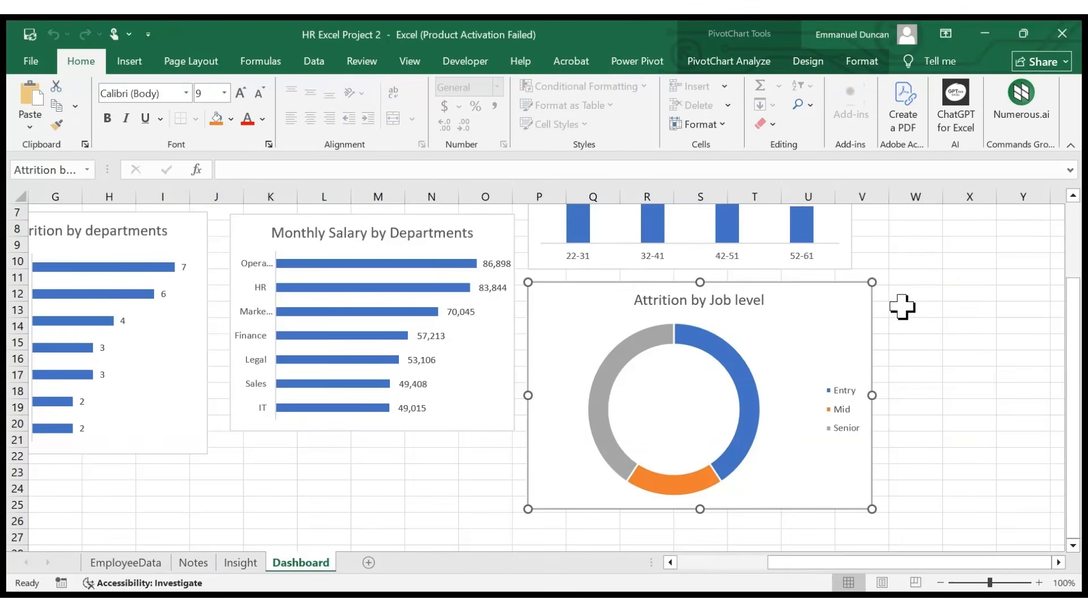
left_click(927, 338)
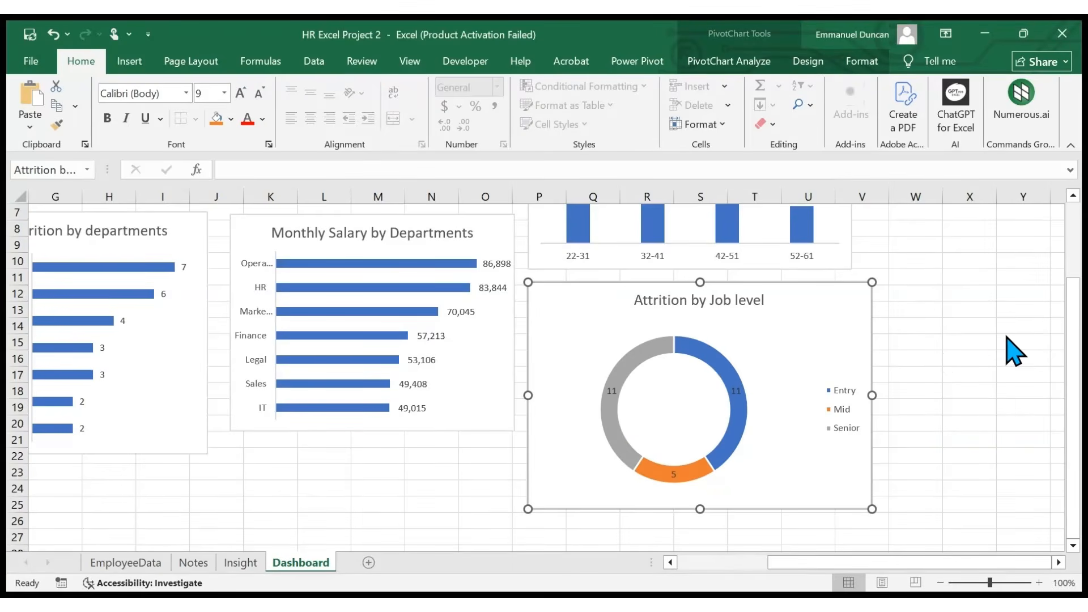
left_click(891, 382)
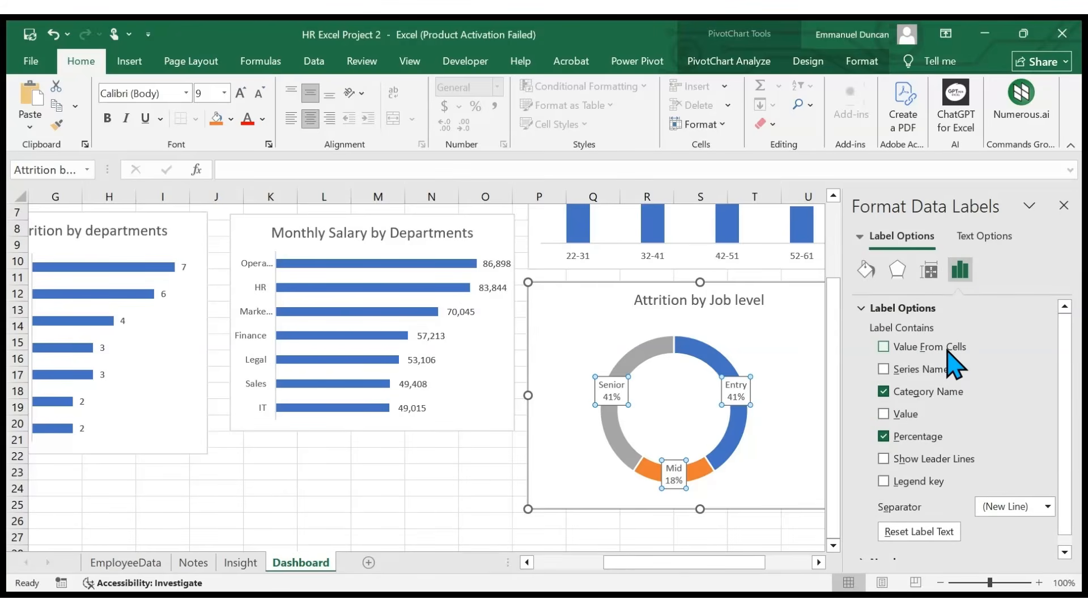
left_click(883, 346)
key("Escape")
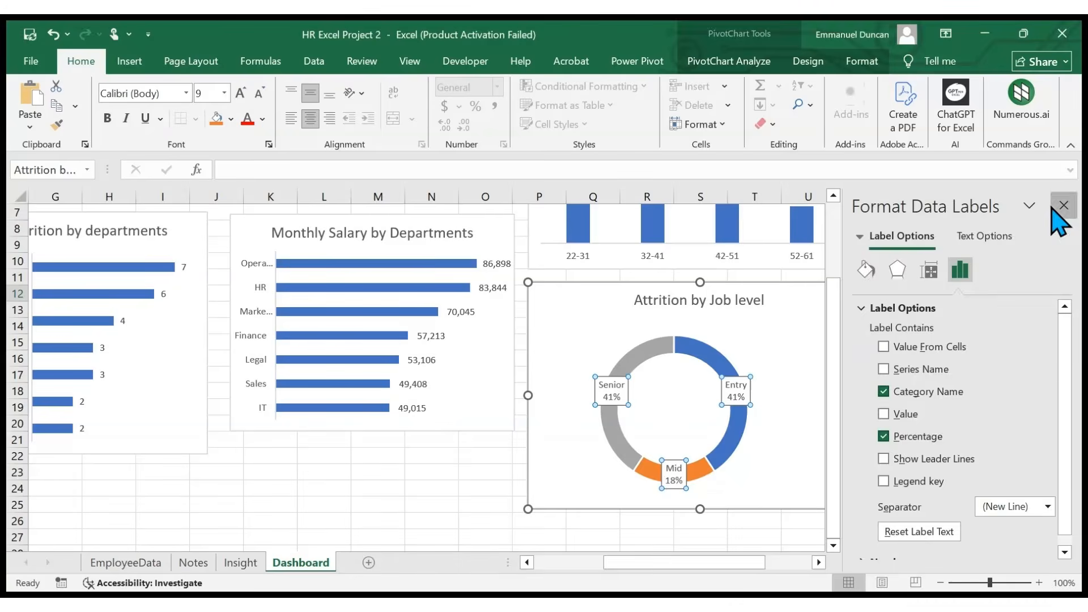
left_click(1064, 205)
left_click(780, 346)
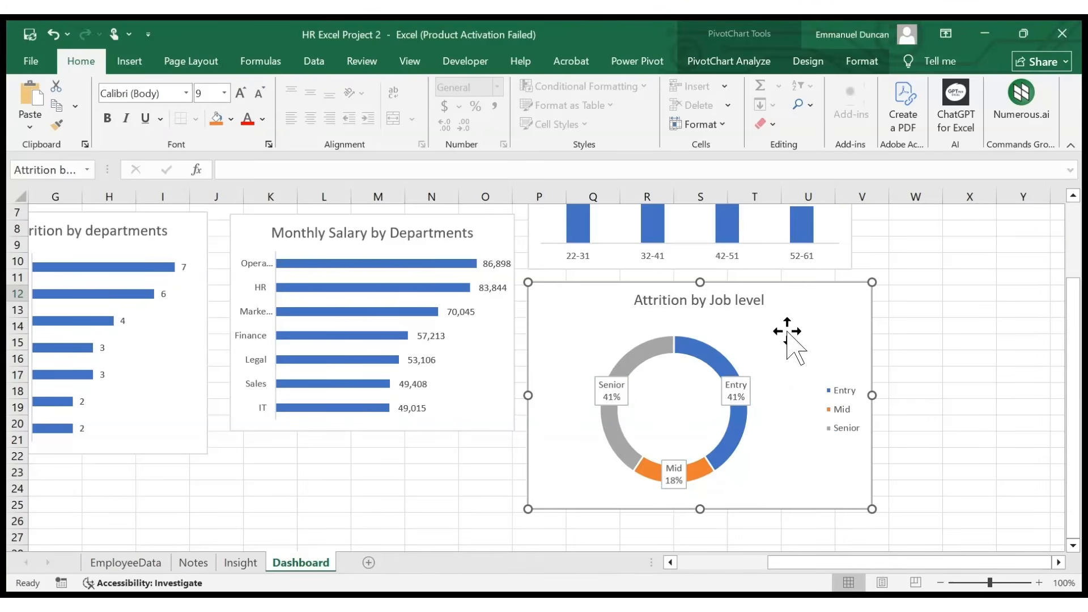
left_click(838, 400)
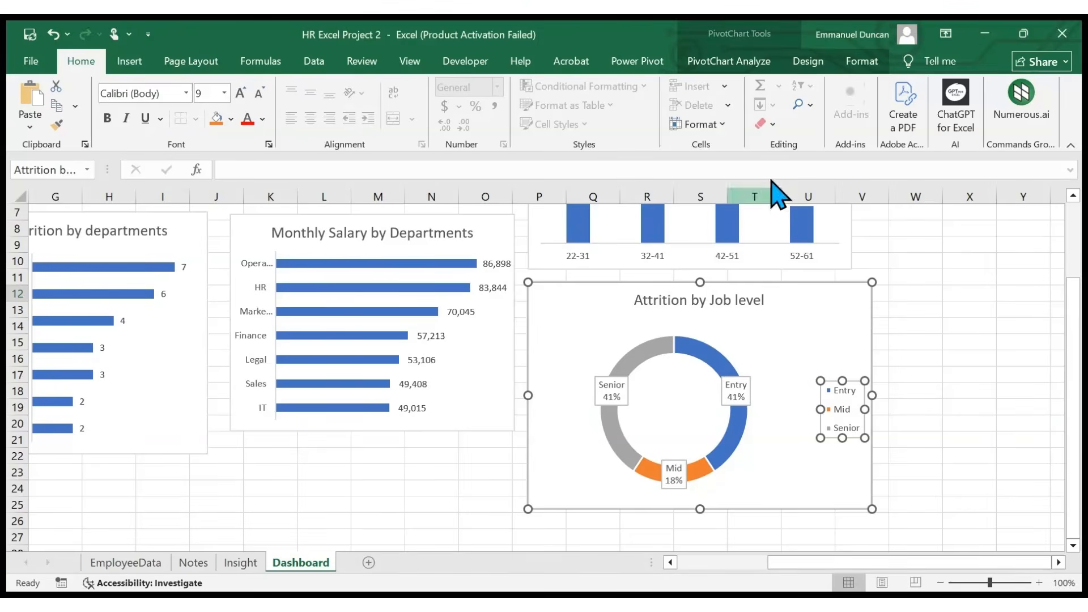
left_click(758, 63)
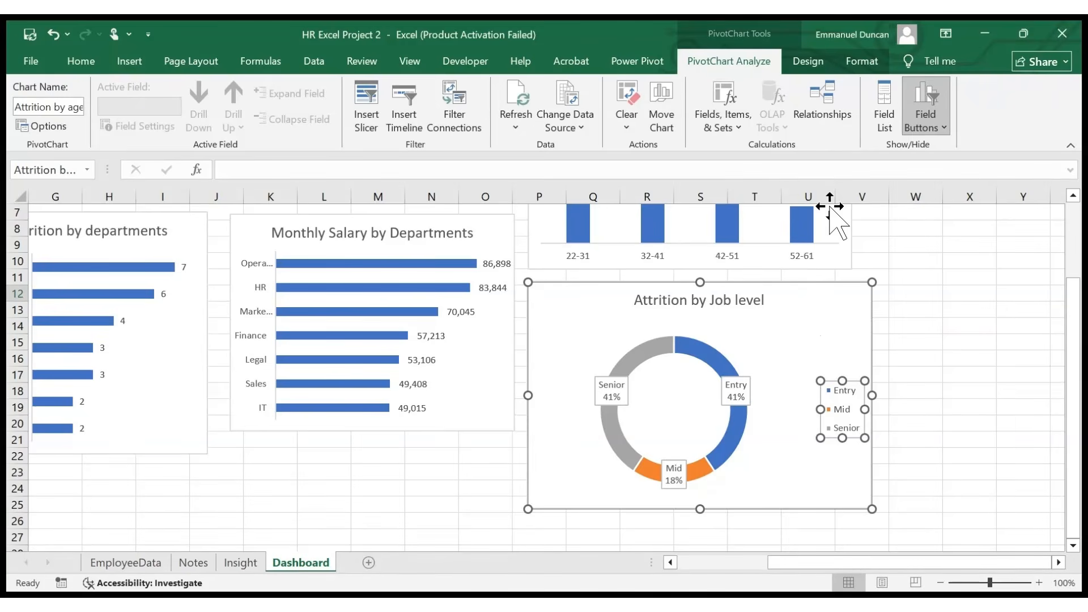
left_click(810, 63)
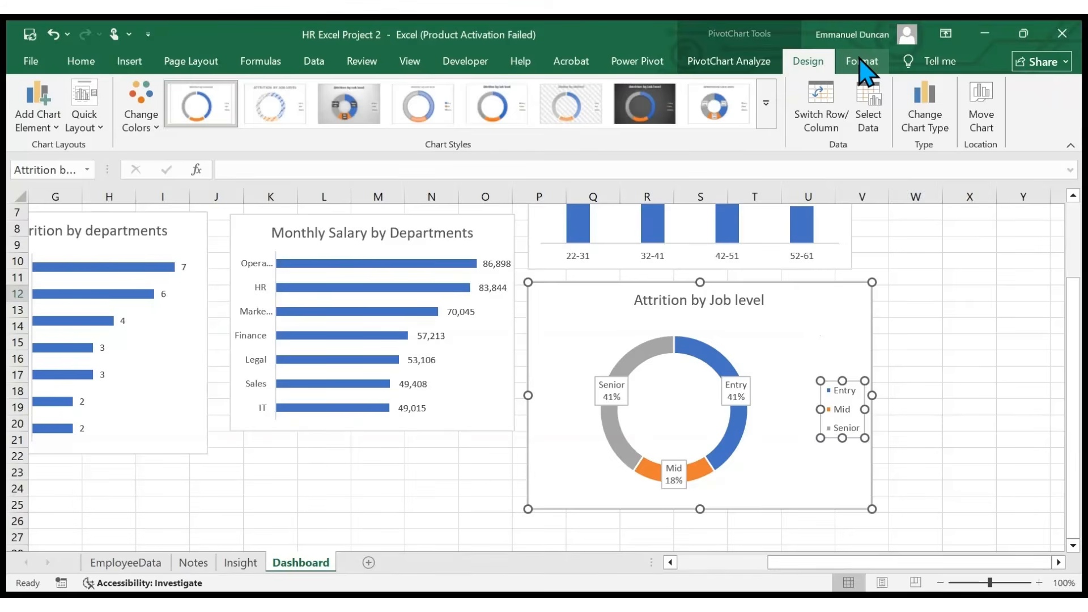
left_click(863, 64)
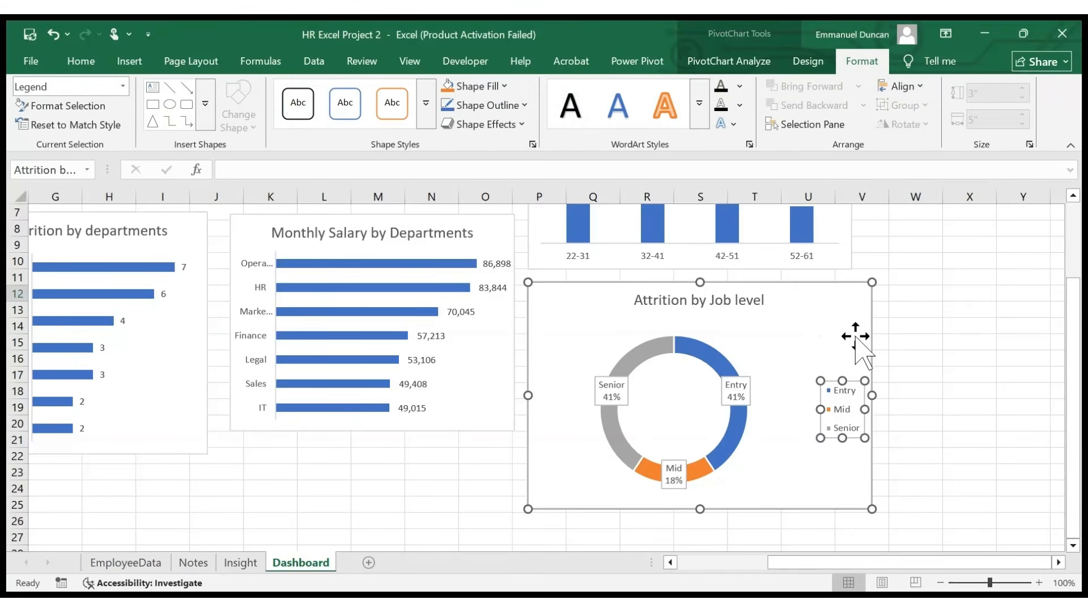
- Nudge the Attrition by Job level chart slightly rightward and closer to the age chart above it
mouse_move(818, 337)
left_mouse_down()
mouse_move(823, 299)
mouse_move(827, 321)
left_mouse_up()
scroll(827, 322, "up", 2)
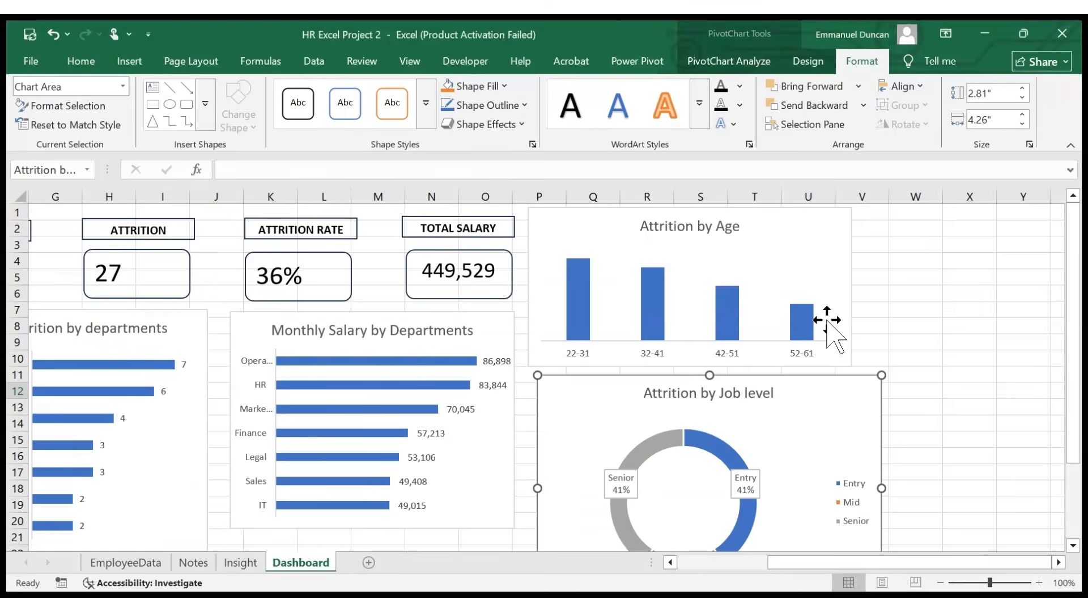
scroll(794, 409, "down", 2)
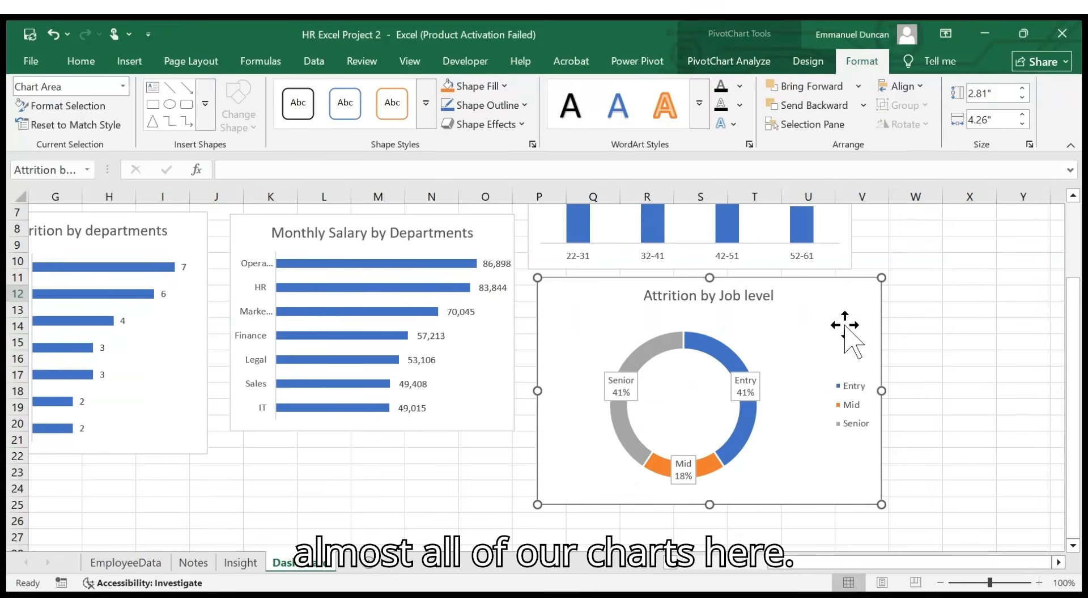
scroll(847, 340, "up", 2)
- Set the chart name of the Attrition by Age column chart to "Attrition by age"
left_click(797, 247)
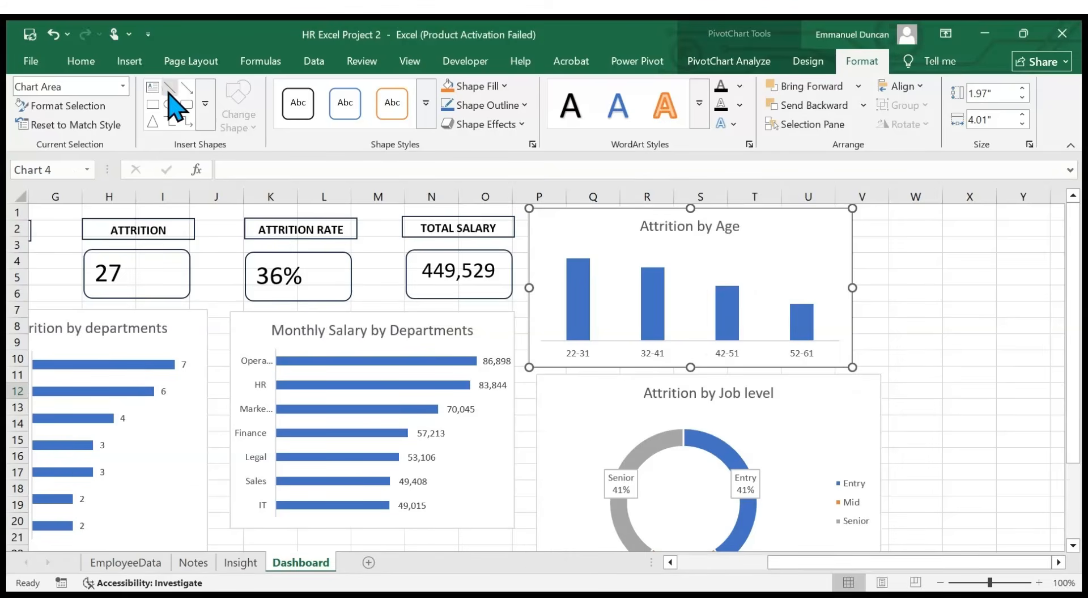
left_click(723, 61)
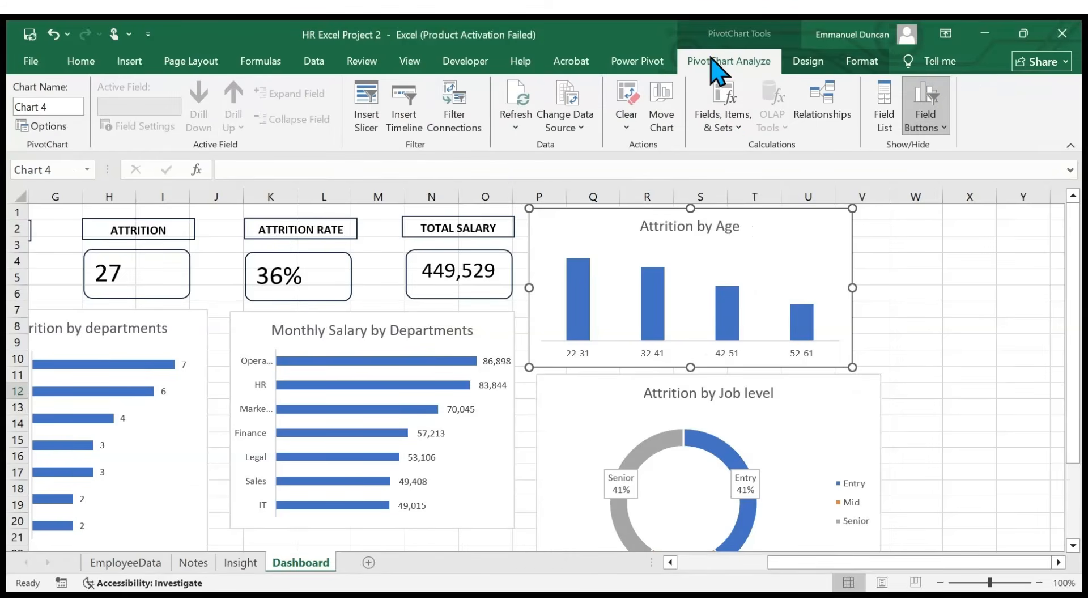
left_click(59, 107)
type("Attrition by")
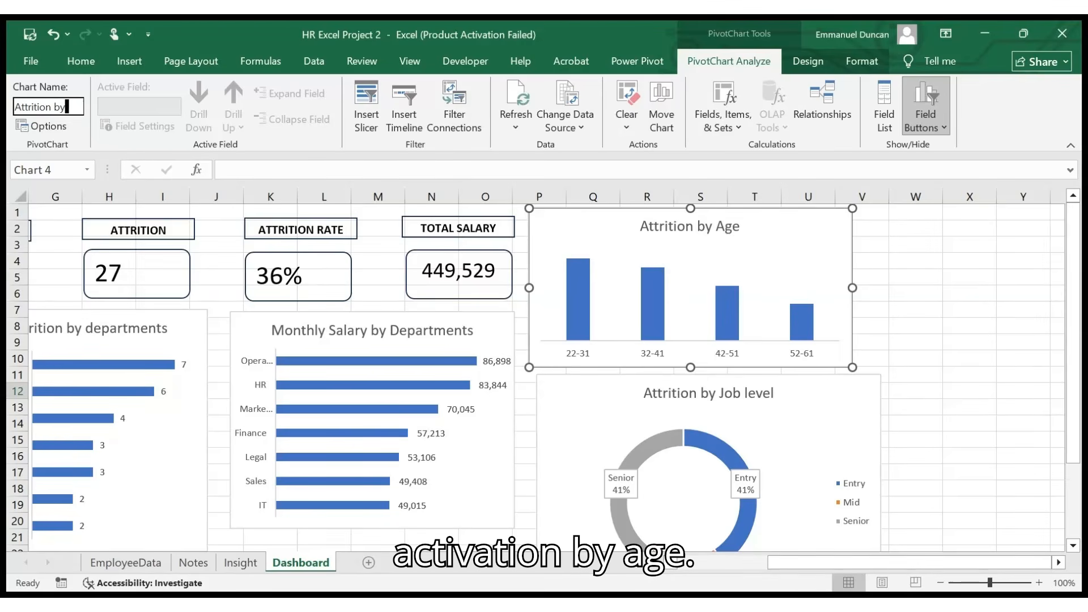
type(" age")
key("Return")
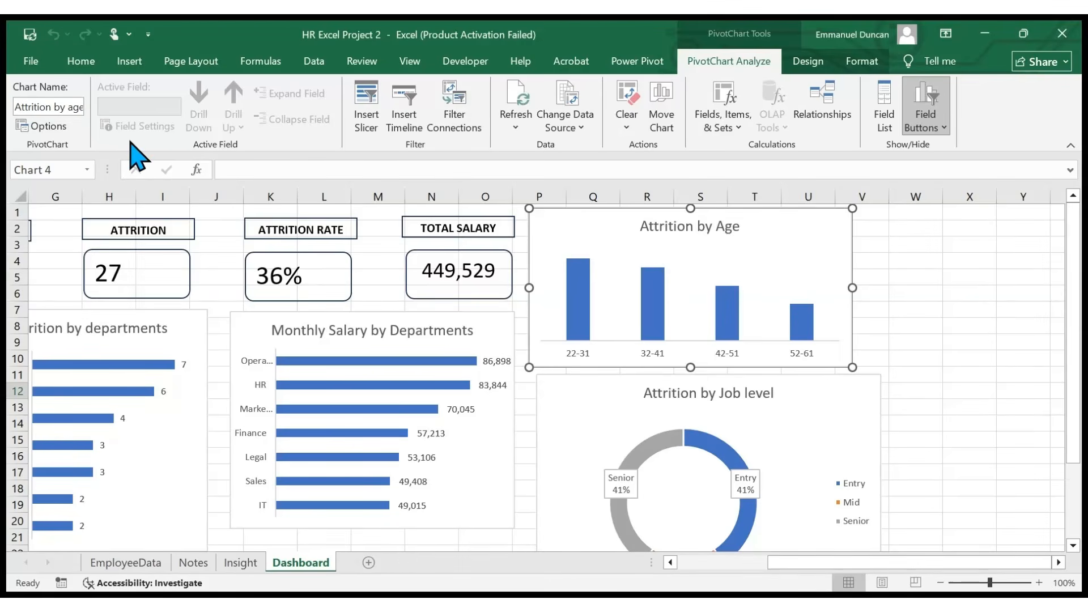
- Review the layout of the charts and KPI cards across the whole dashboard
scroll(668, 412, "down", 2)
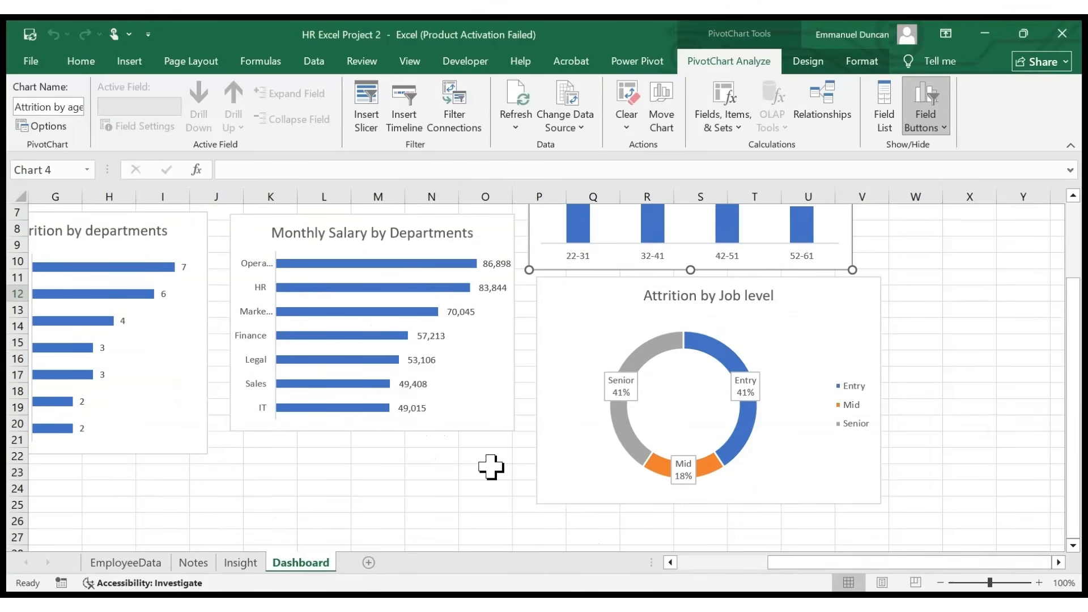
scroll(596, 321, "up", 1)
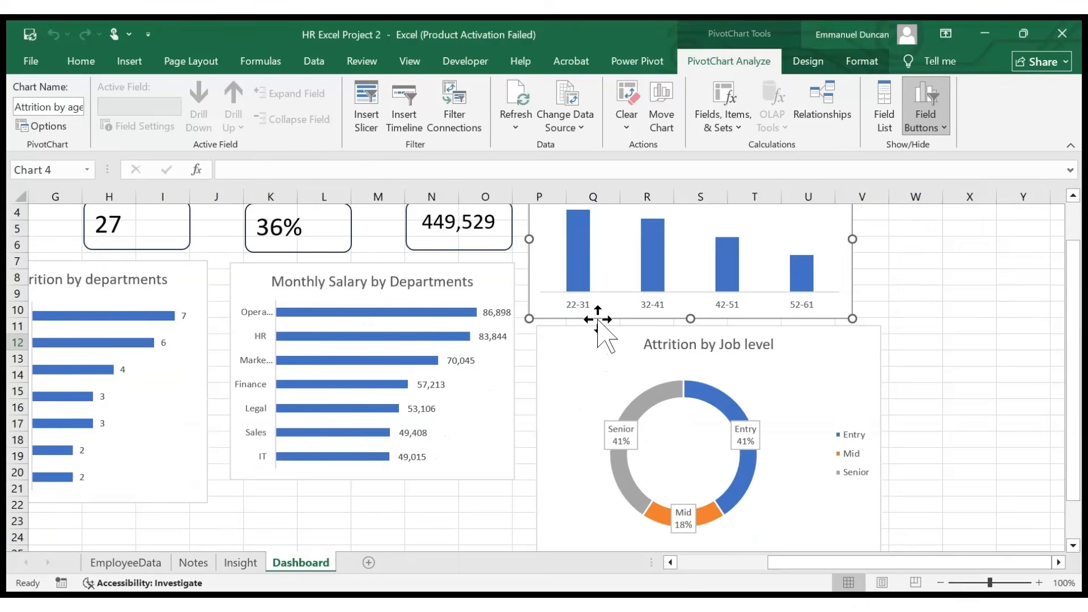
scroll(612, 340, "up", 1)
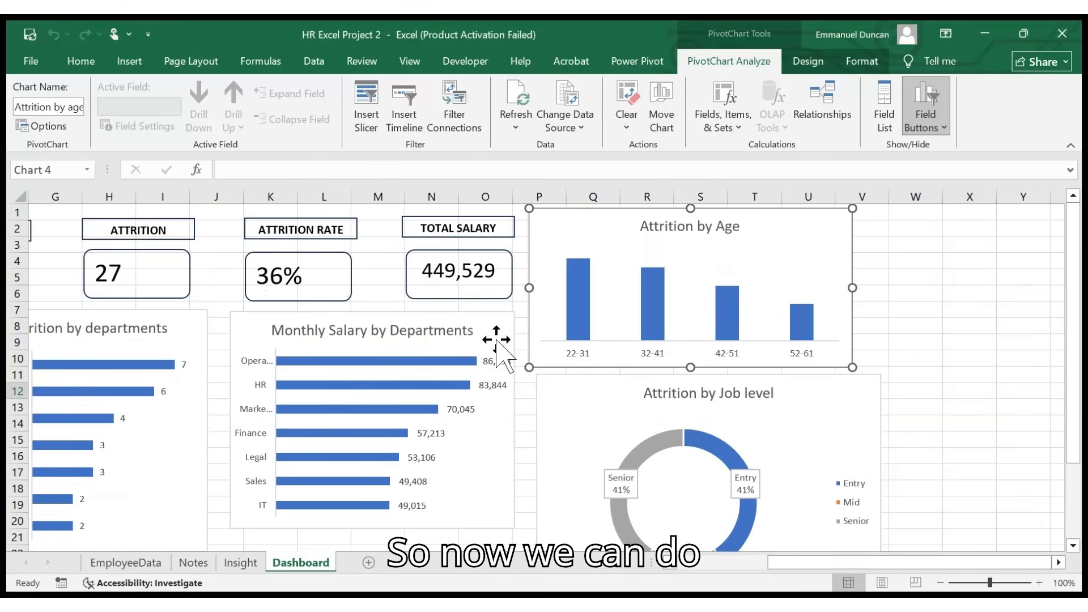
scroll(363, 397, "down", 1)
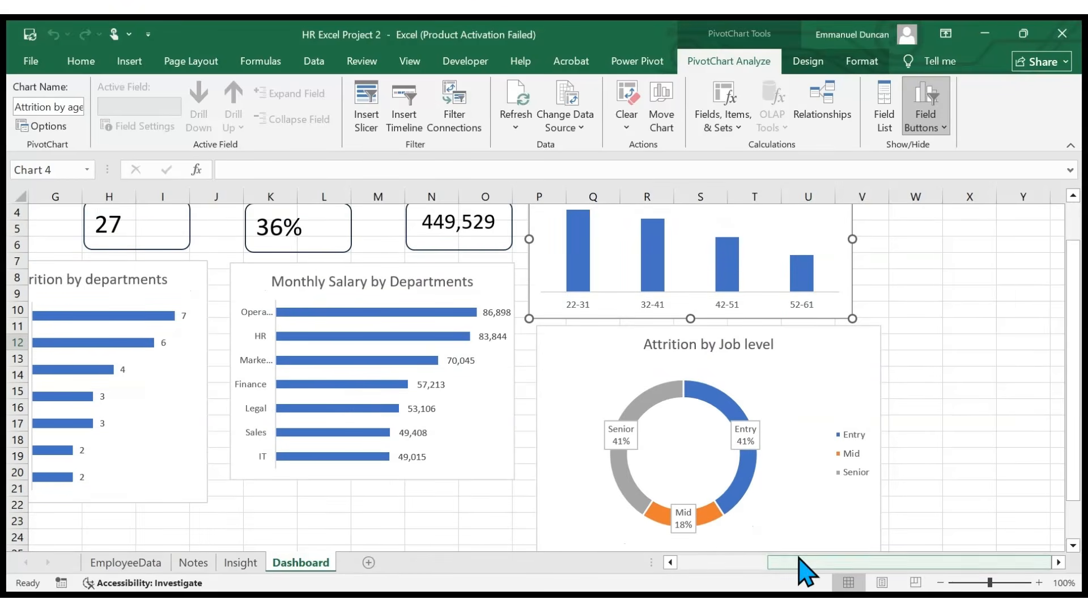
left_click_drag(828, 563, 725, 565)
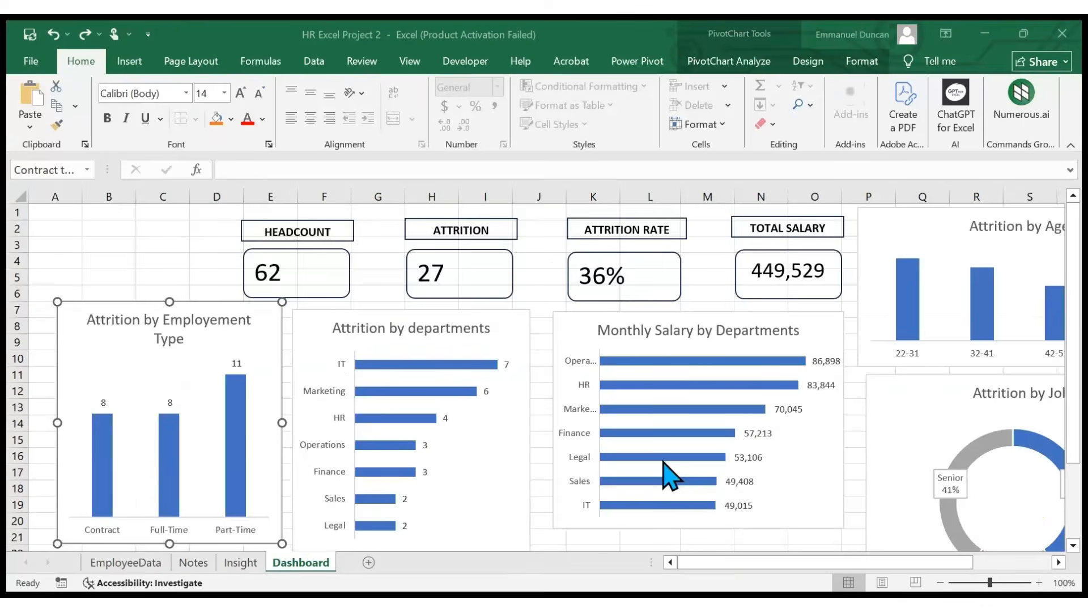
key("Right")
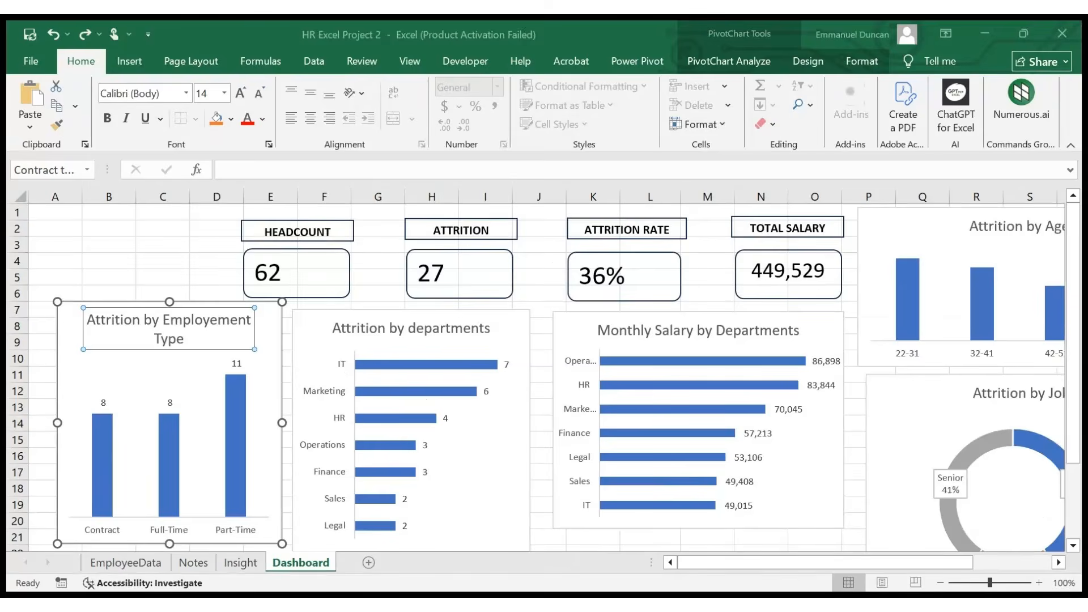
scroll(554, 447, "down", 1)
scroll(573, 448, "up", 1)
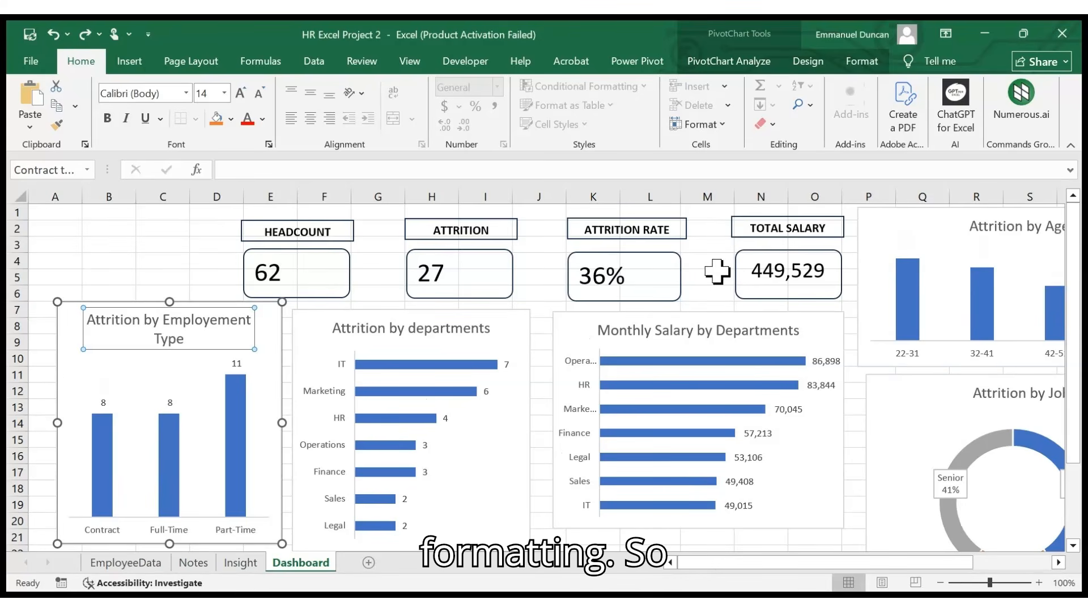
- Move the Attrition Rate value card and its heading right, next to the Total Salary card
left_click(673, 259)
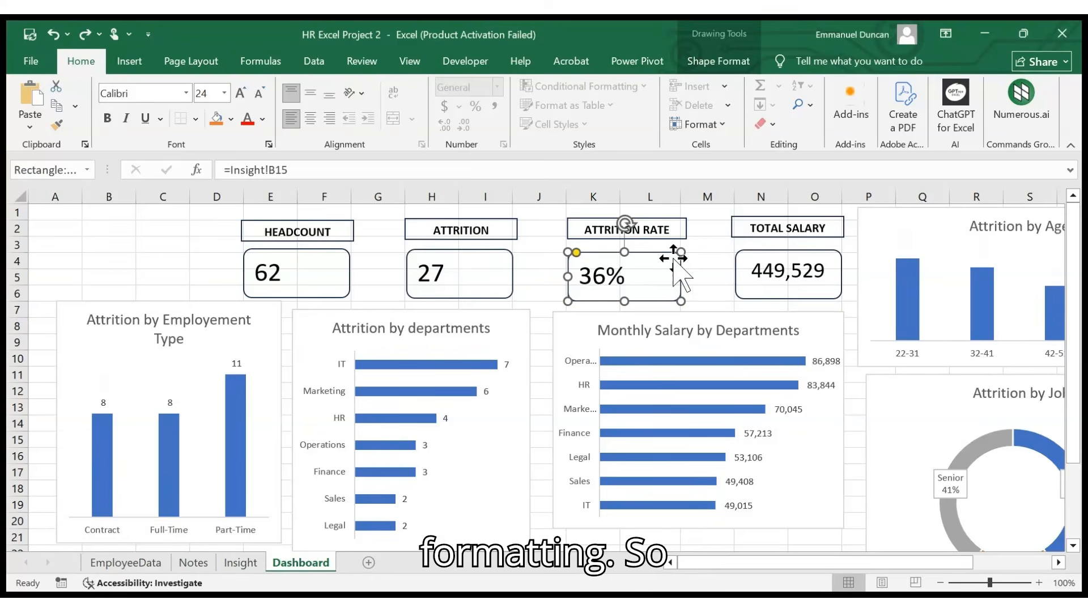
left_click_drag(673, 258, 713, 257)
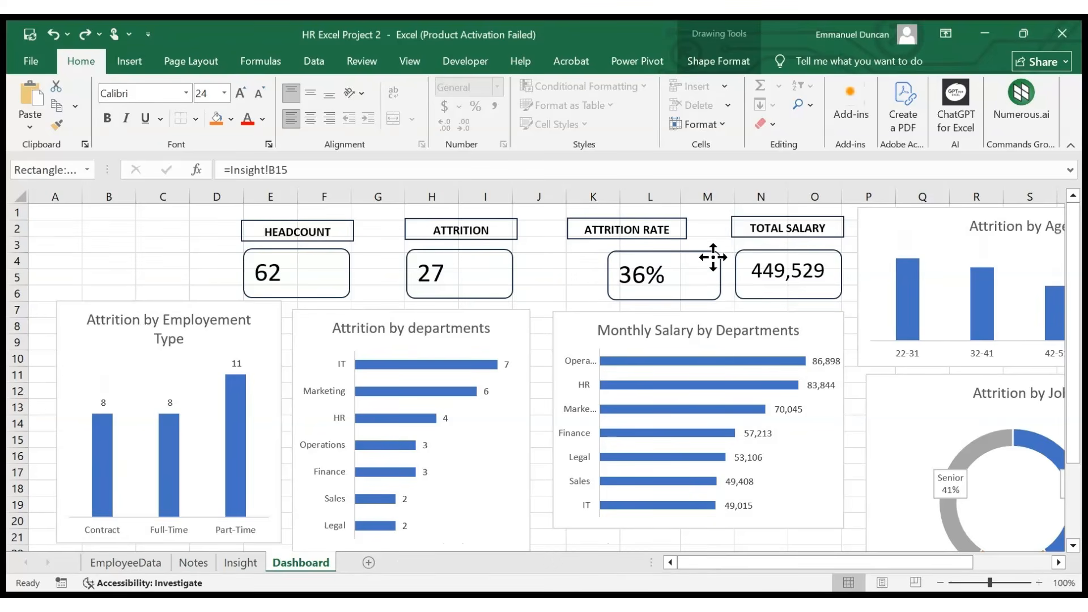
left_click(629, 219)
left_click_drag(638, 218, 670, 218)
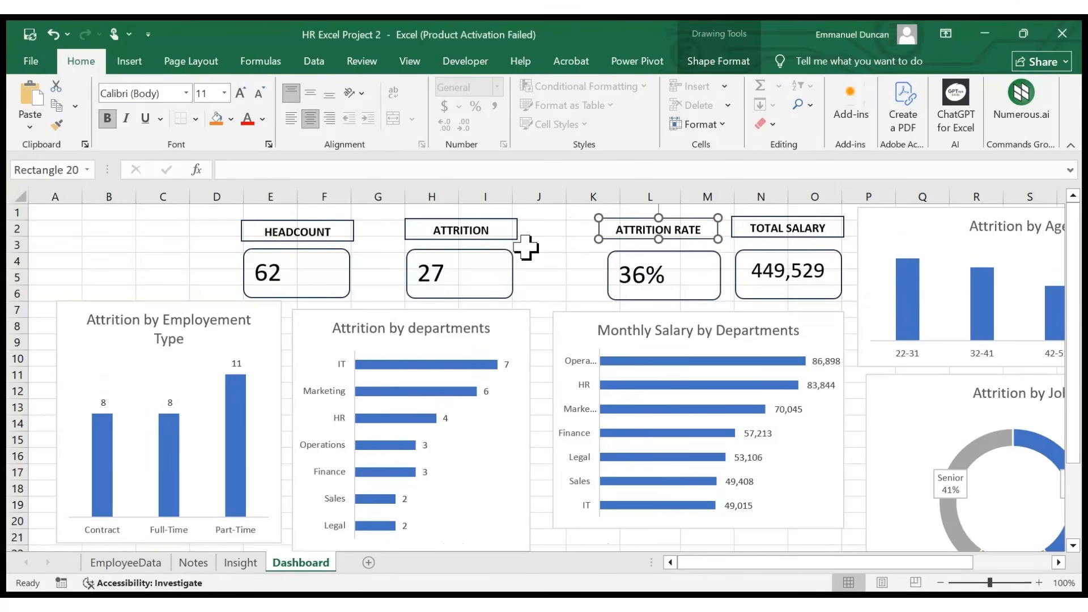
- Move the Attrition heading and its value card right, next to the Attrition Rate card
left_click_drag(499, 217, 563, 219)
left_click(500, 256)
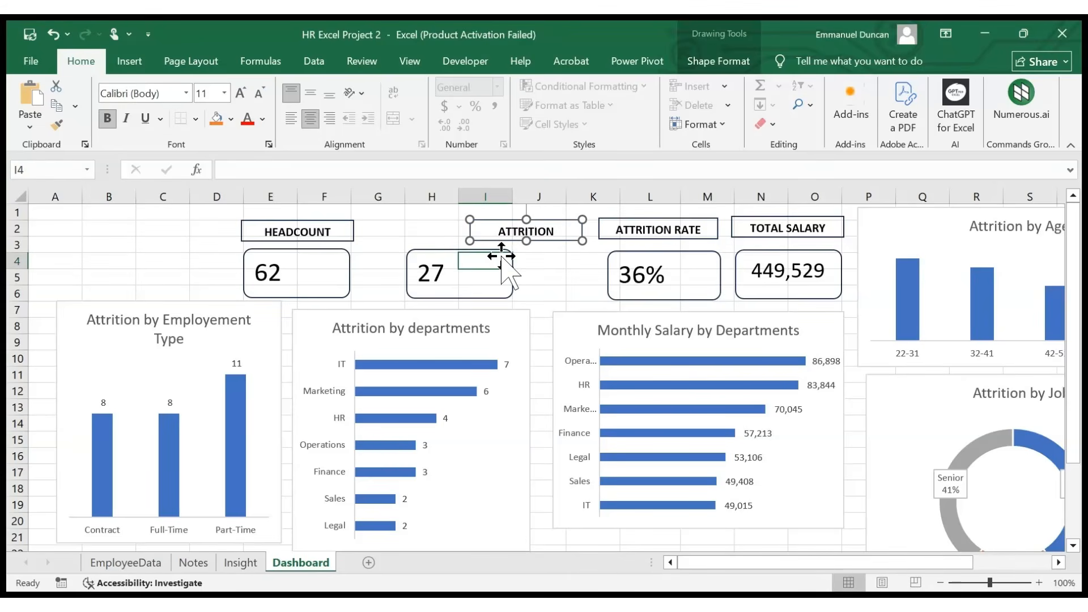
left_click(500, 256)
left_click_drag(505, 256, 570, 252)
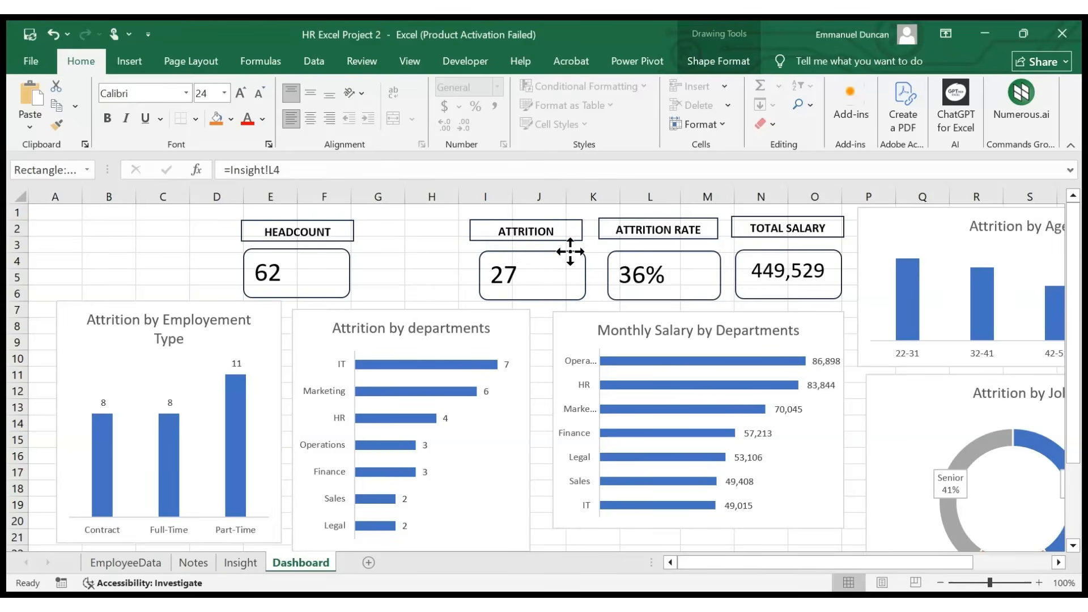
- Move the Headcount heading and its value card right, next to the Attrition card
left_click(341, 261)
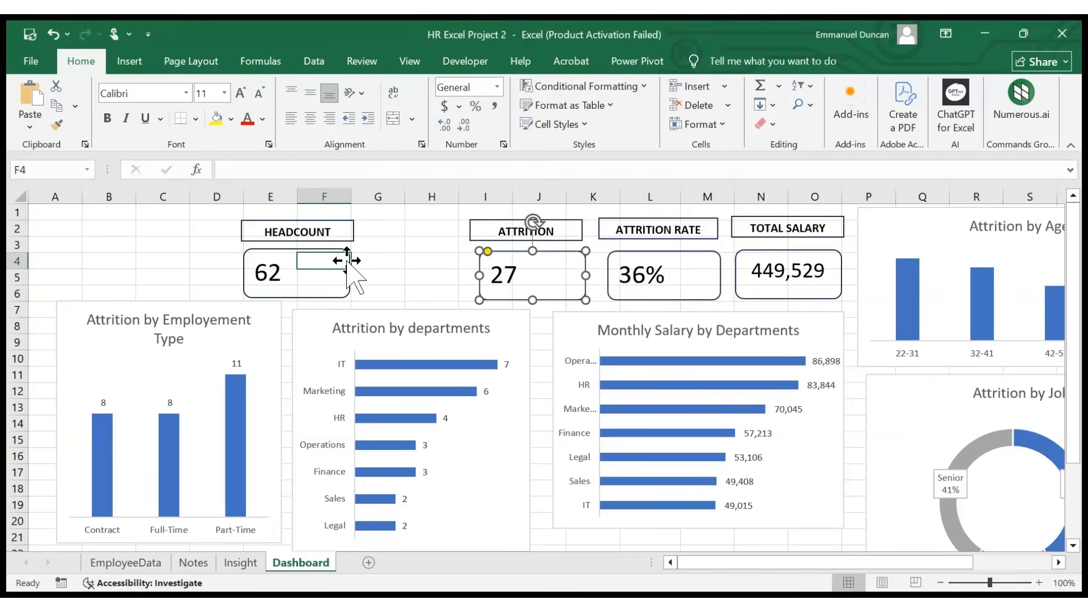
left_click(347, 262)
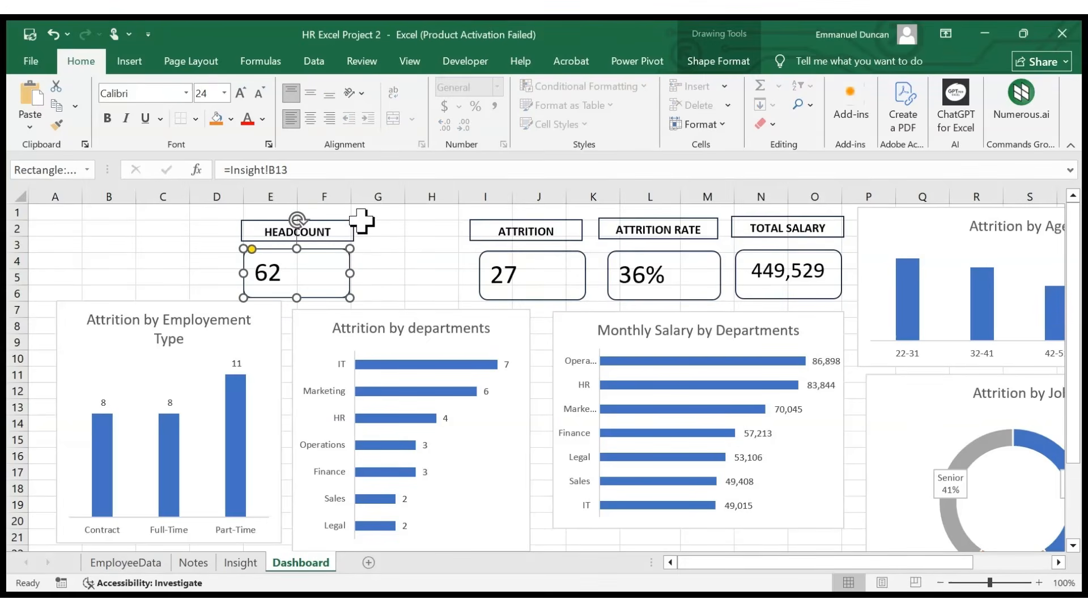
left_click_drag(345, 250, 440, 248)
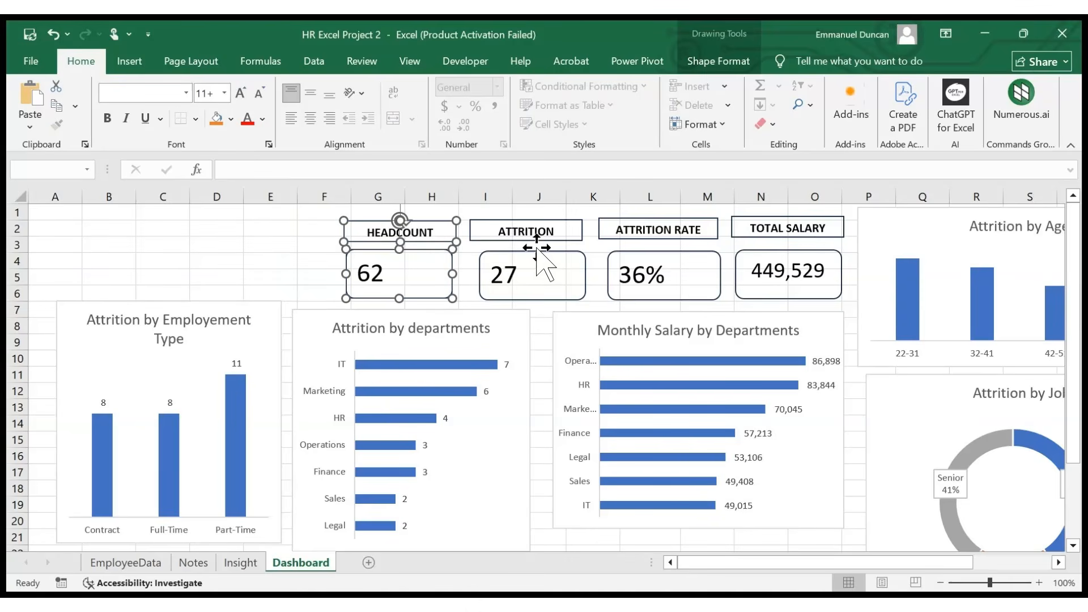
- Nudge the Attrition, Attrition Rate and Total Salary value cards into line beneath their headings
left_click_drag(539, 250, 530, 253)
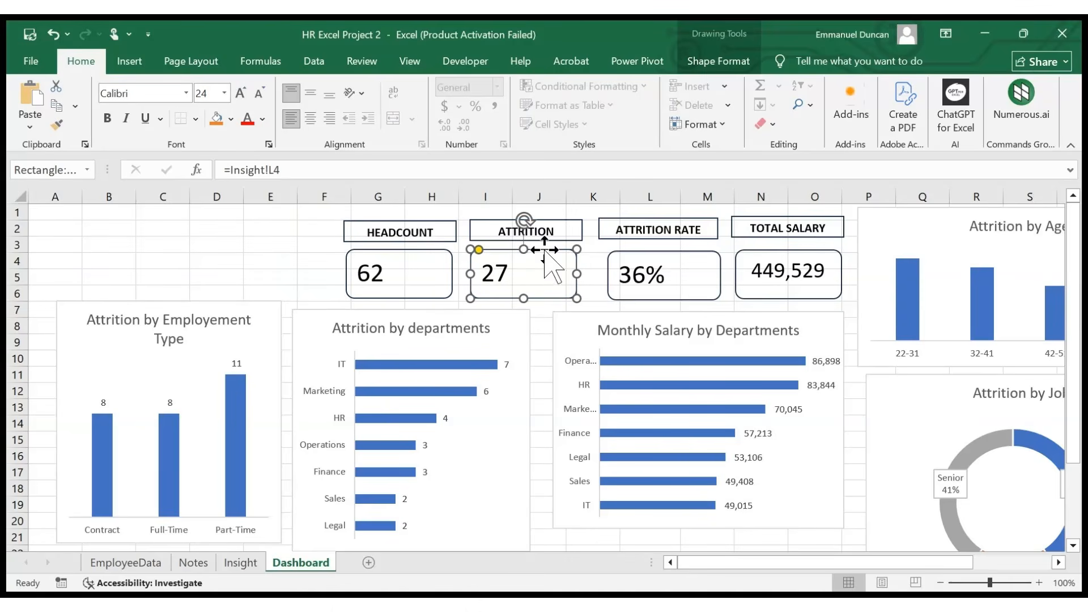
left_click_drag(630, 250, 625, 247)
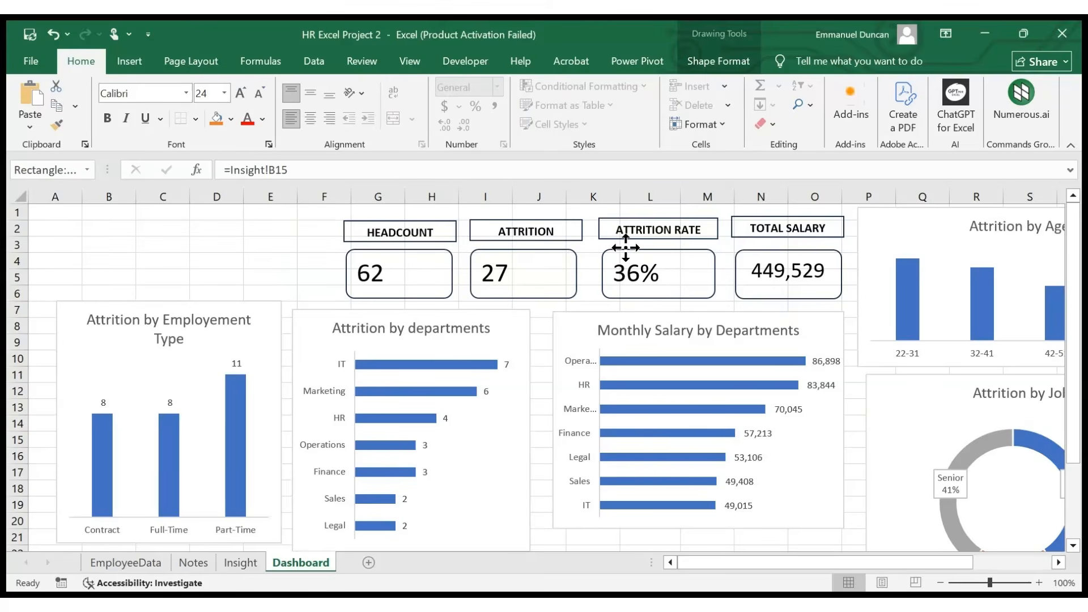
left_click_drag(760, 254, 763, 246)
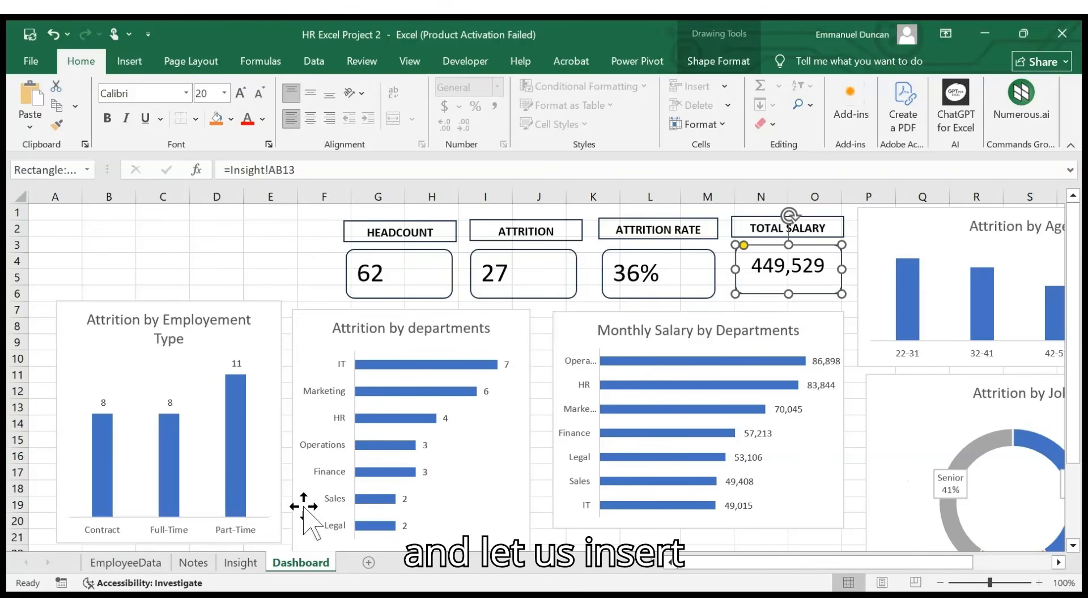
- Insert a Gender slicer from the lower employment type PivotTable on the Insight sheet and cut it from the sheet
left_click(245, 562)
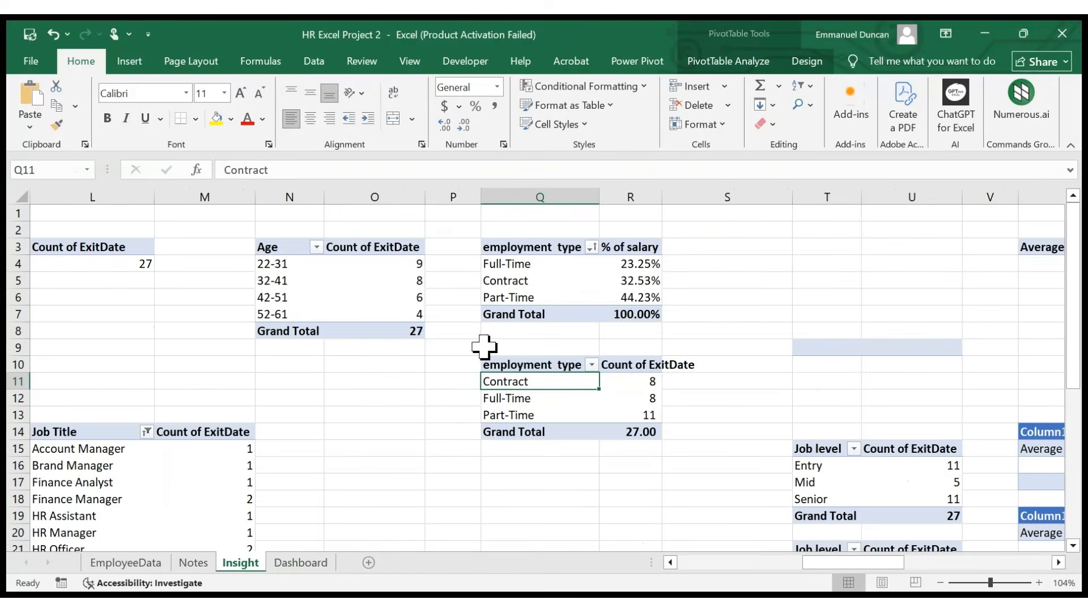
left_click(711, 60)
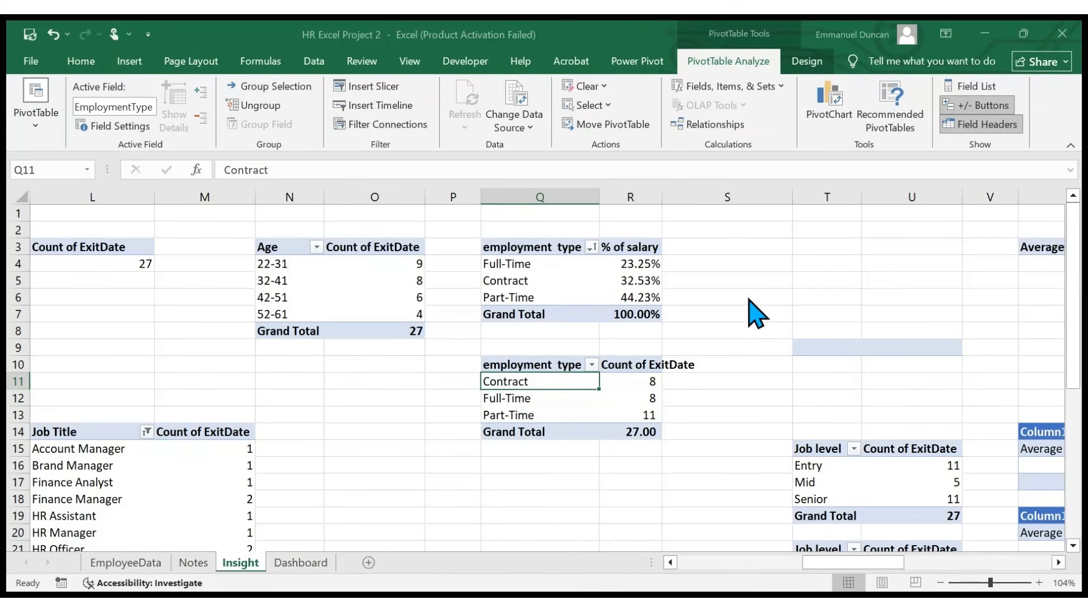
left_click(775, 439)
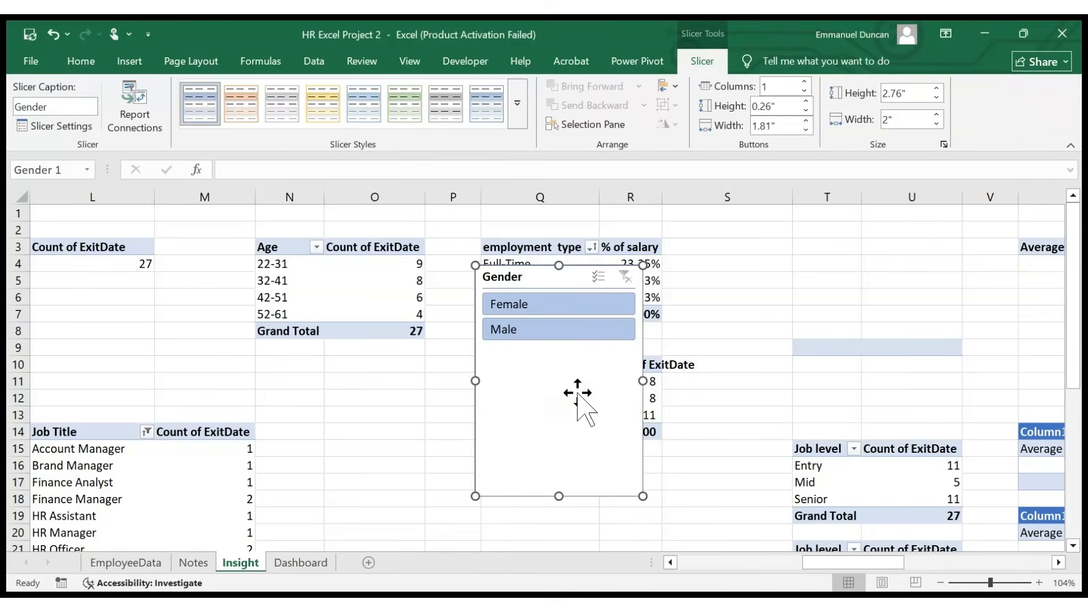
key("Delete")
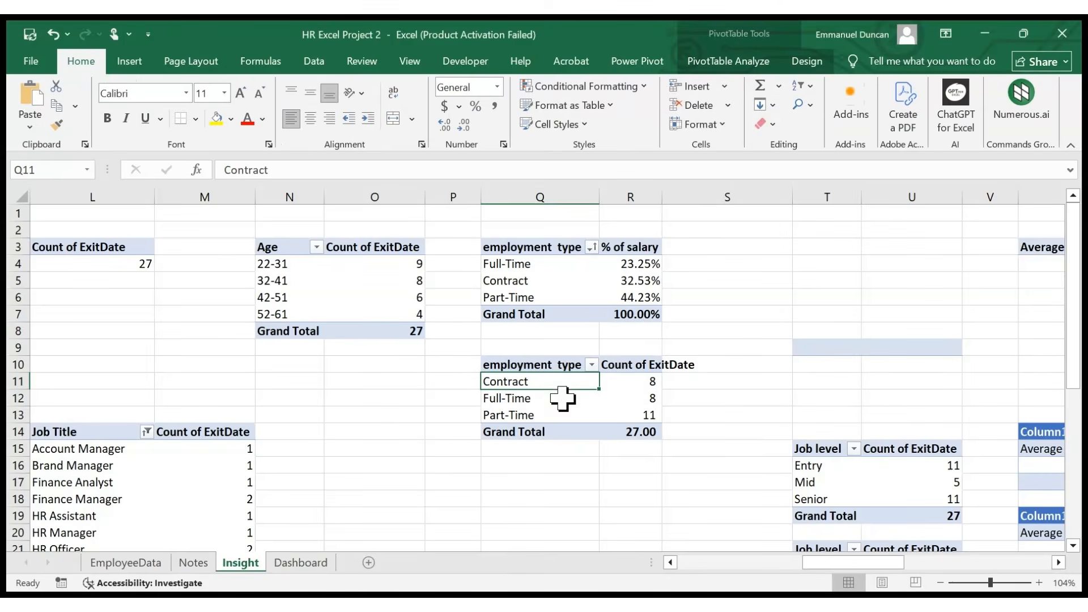
- Paste the Gender slicer into the Dashboard sheet, shorten it to about 1.02" and place it left of the Headcount card
left_click(311, 567)
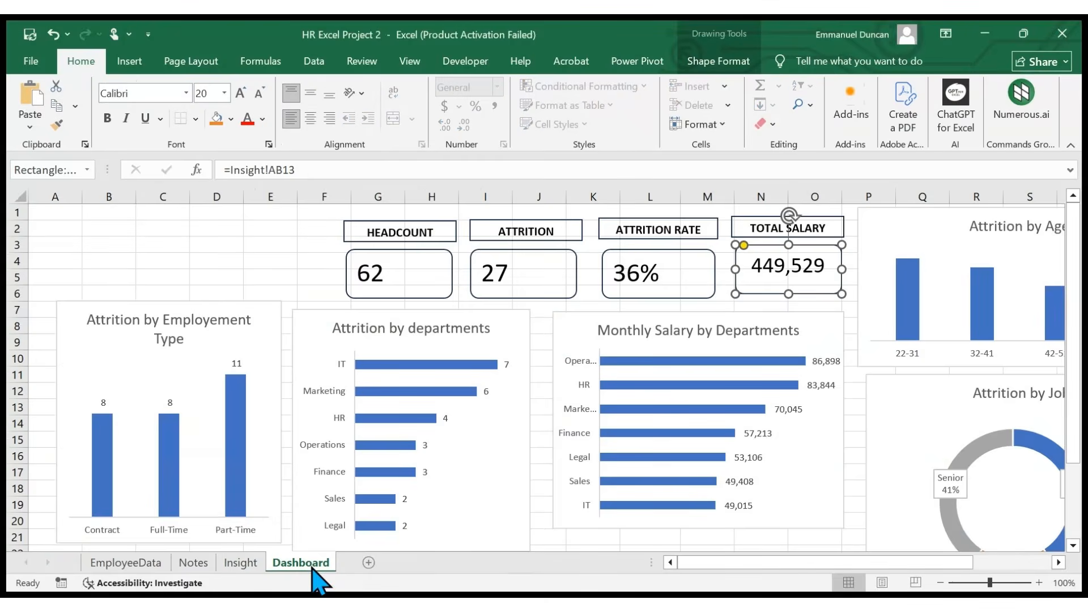
left_click(253, 272)
key("ctrl+v")
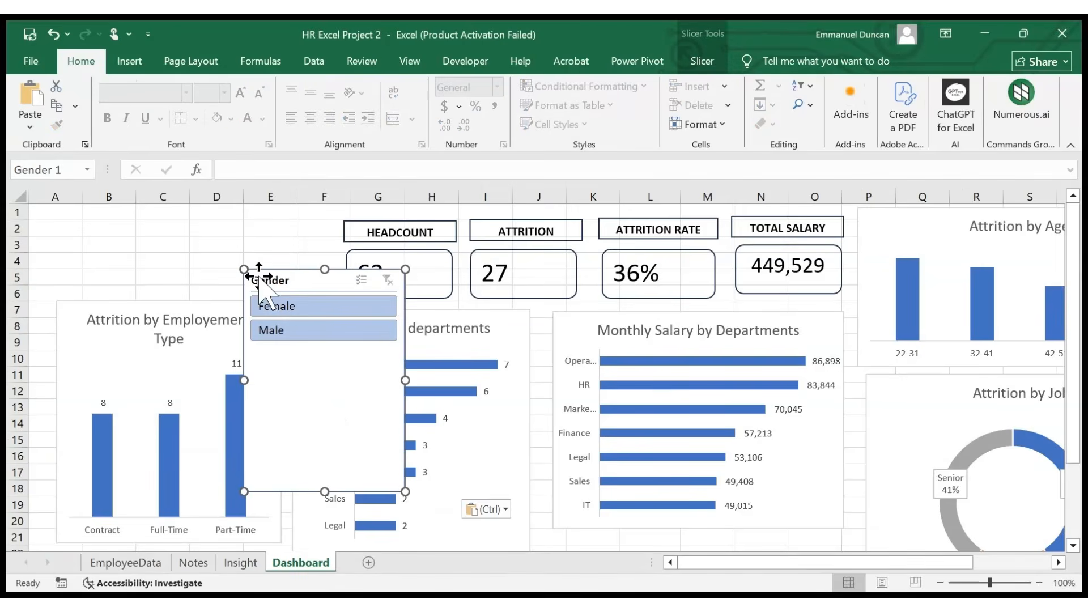
left_click_drag(325, 491, 318, 352)
left_click_drag(308, 273, 241, 221)
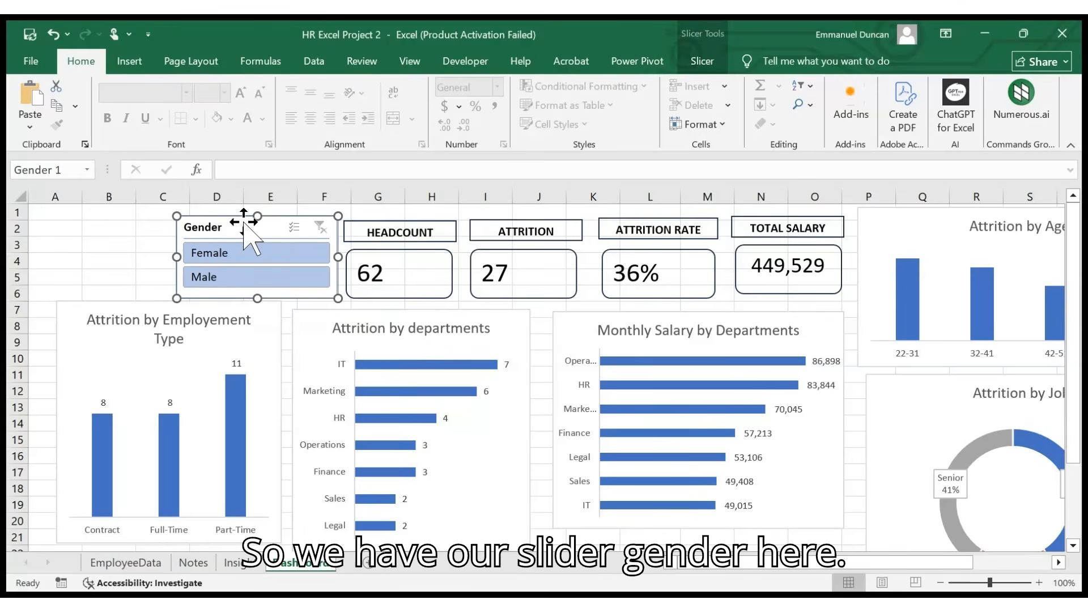
- Set the Gender slicer's button width to 0.9"
left_click(703, 61)
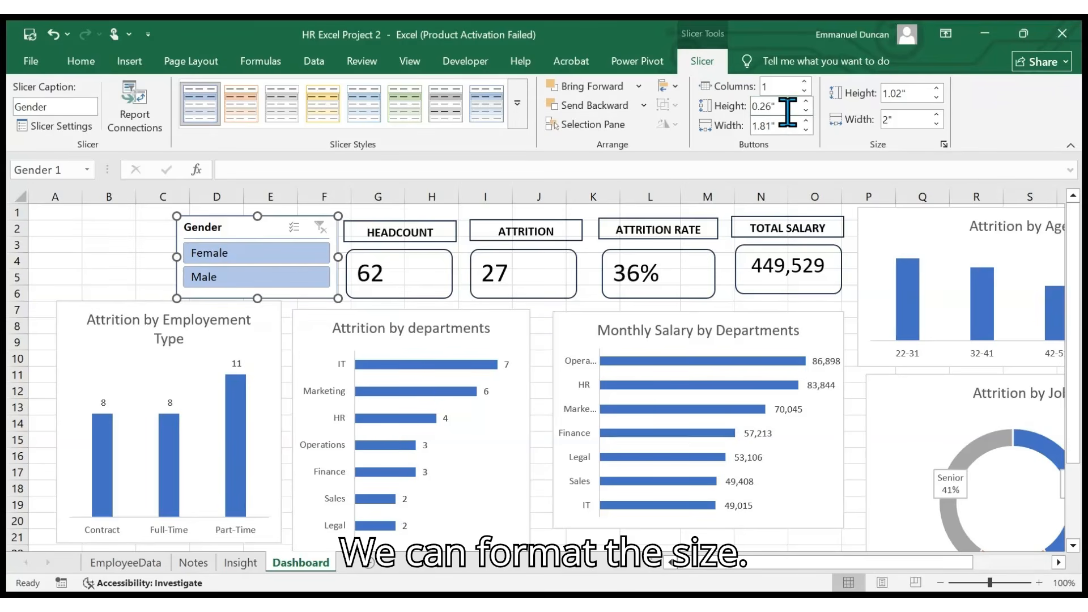
left_click(806, 121)
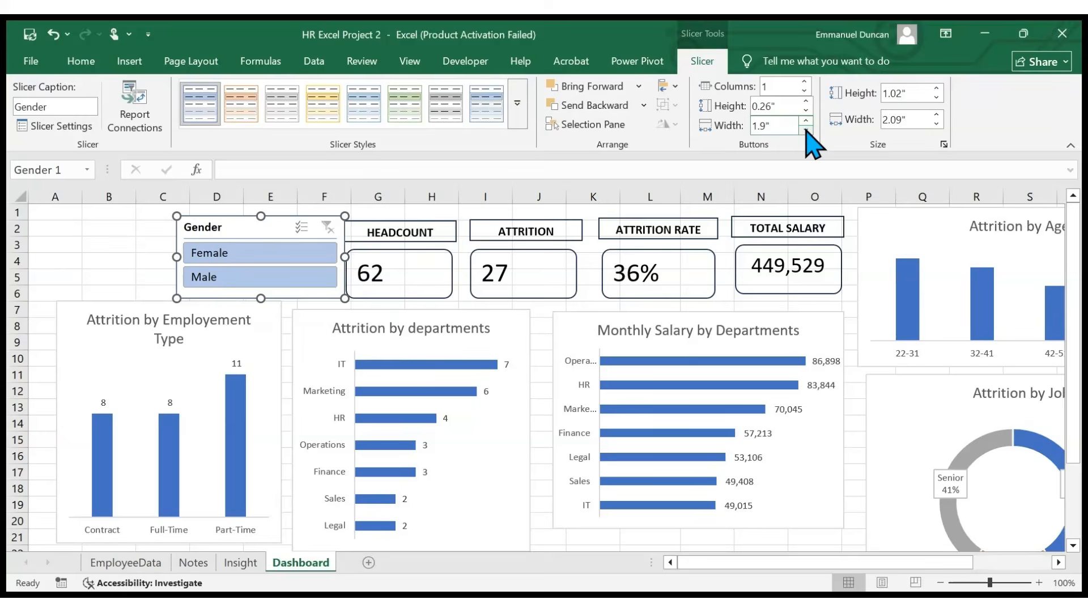
left_click(805, 129)
left_click(805, 130)
left_click(805, 129)
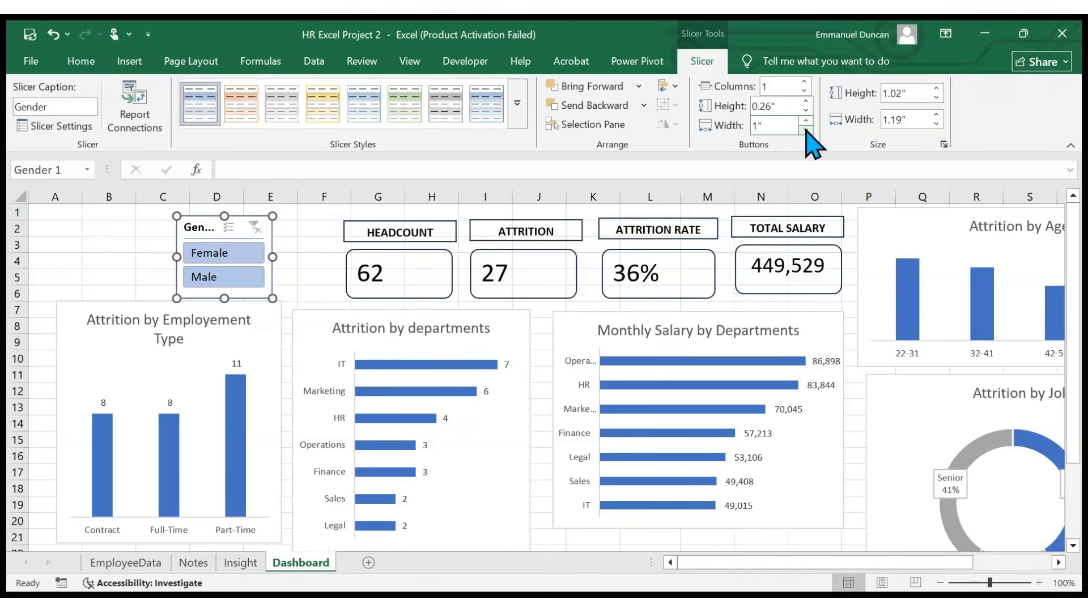
left_click(805, 129)
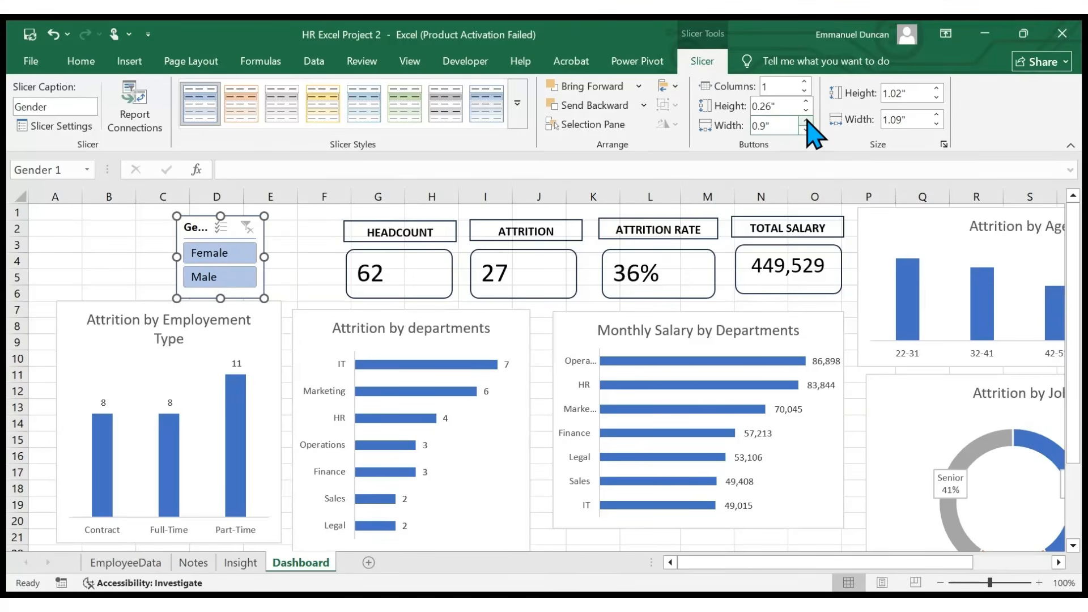
- Arrange the Gender slicer's buttons in 2 columns and resize the slicer to about 0.77" high and 1.63" wide
left_click(805, 83)
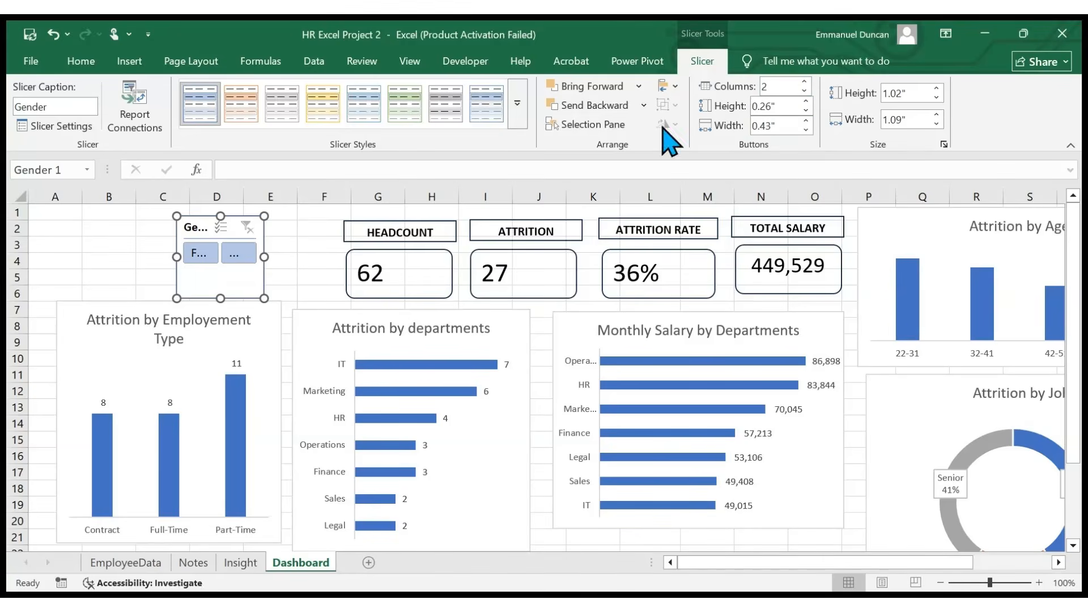
left_click_drag(264, 257, 295, 250)
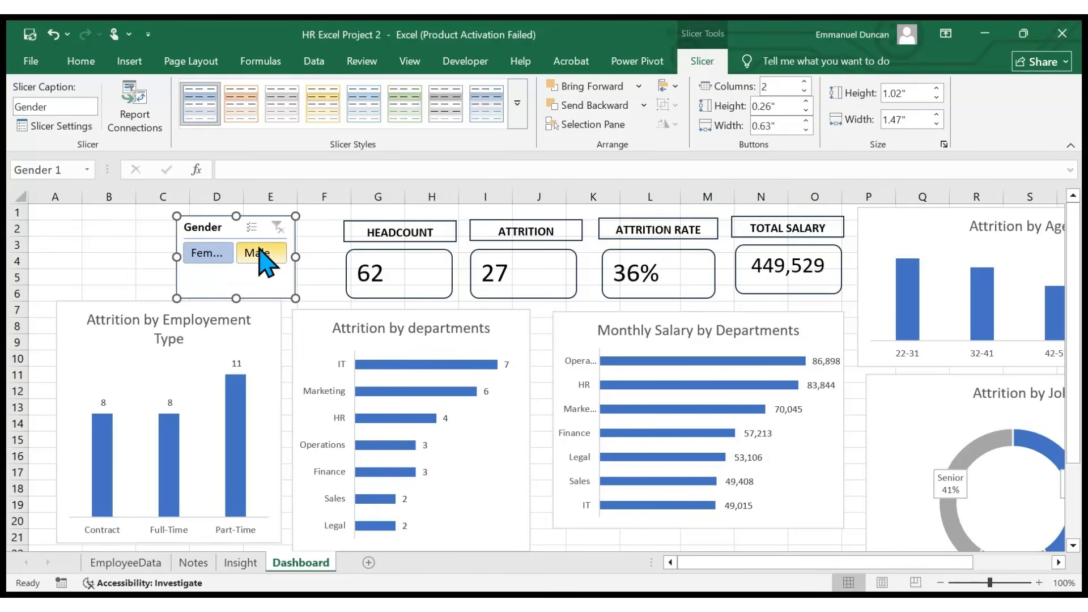
left_click_drag(236, 295, 235, 278)
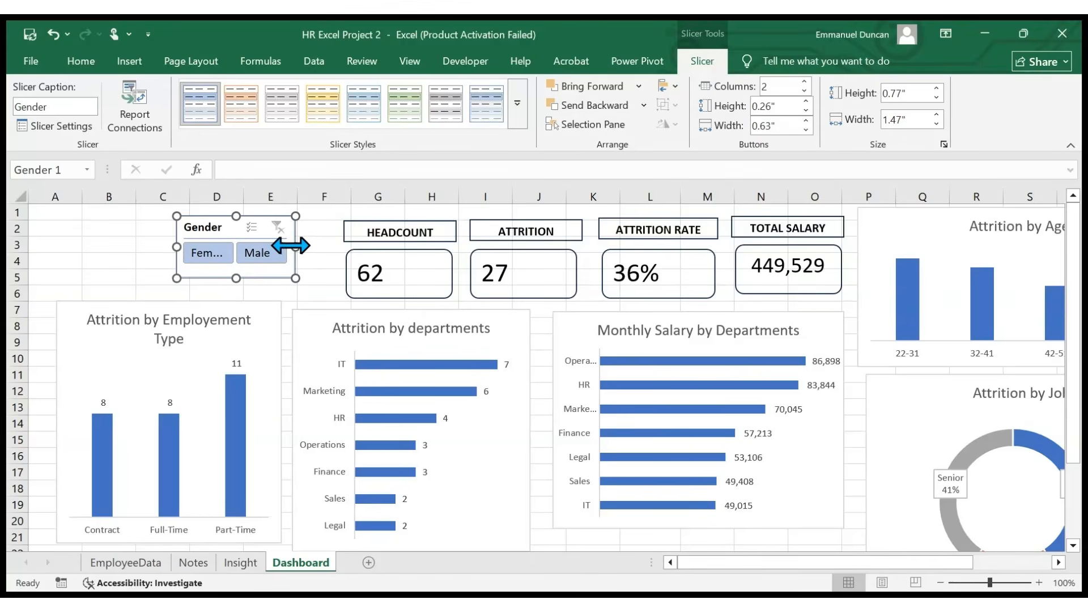
left_click_drag(295, 246, 307, 247)
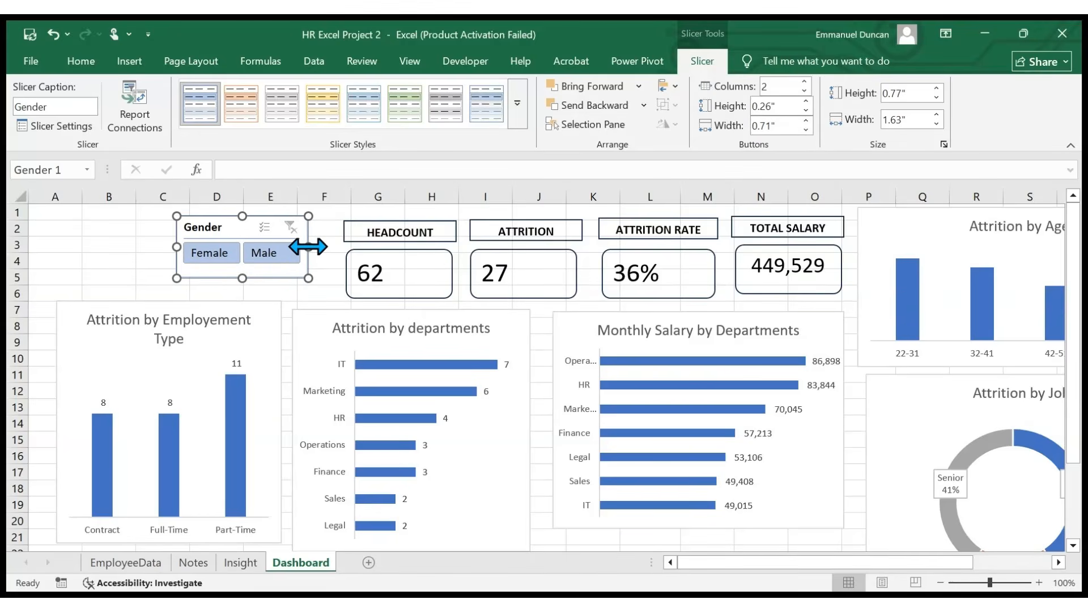
- Move the Gender slicer closer to the Headcount card and lower the Attrition by Employement Type chart level with the departments chart
left_click_drag(238, 226, 261, 236)
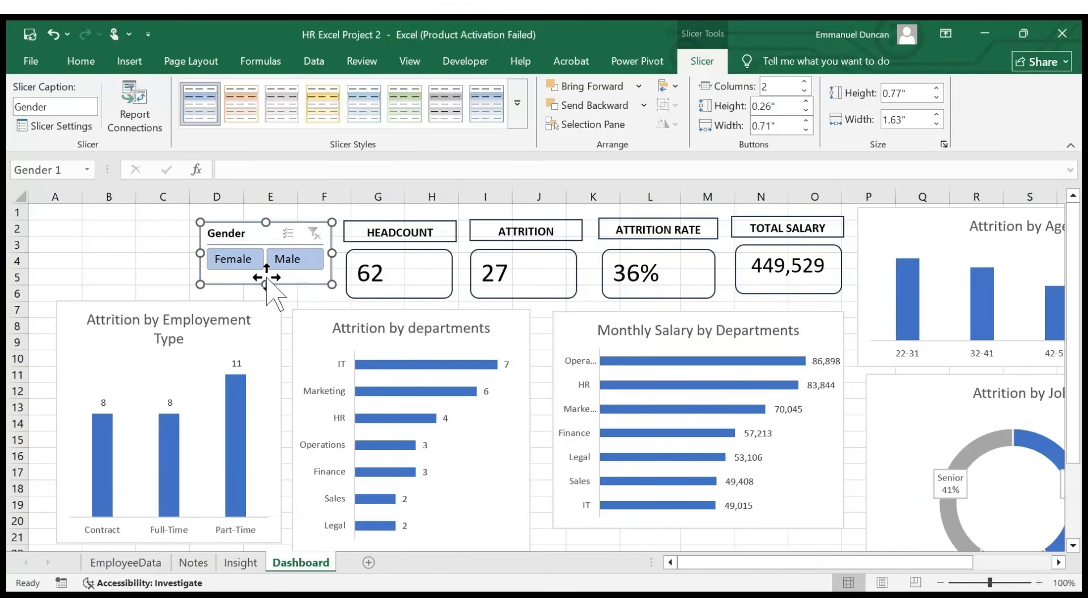
left_click(225, 306)
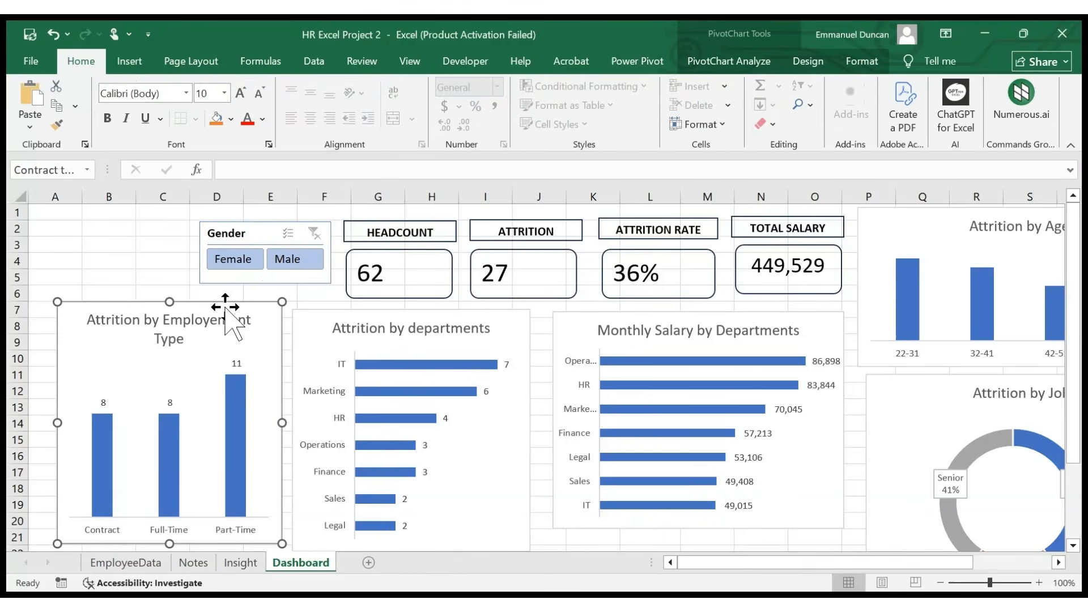
left_click_drag(225, 306, 224, 315)
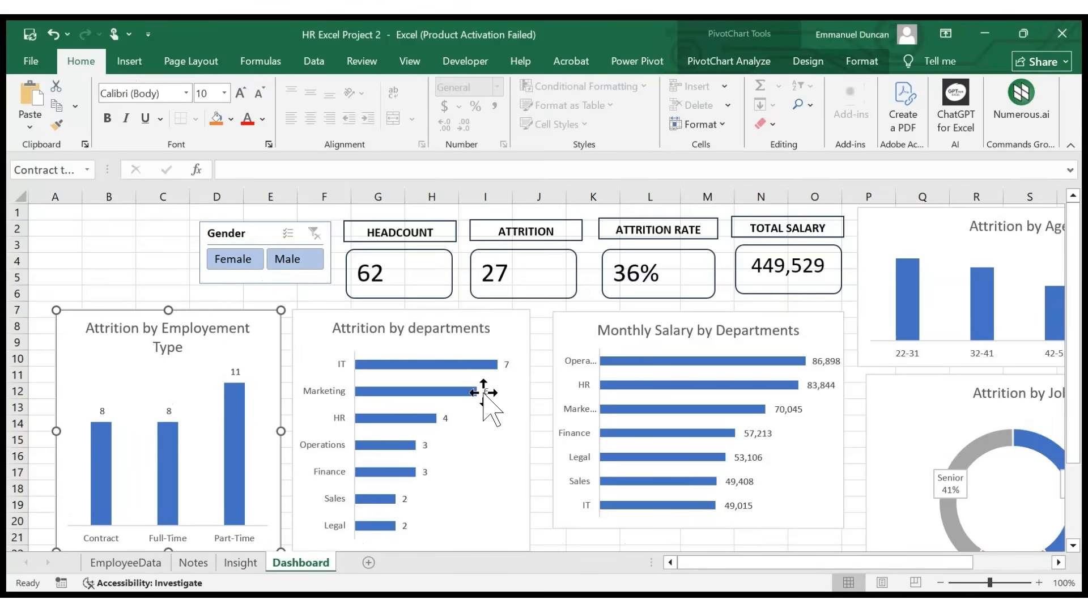
- Move the Attrition by Age chart to the empty area below the Attrition by Employement Type chart, starting around row 26
scroll(485, 392, "down", 2)
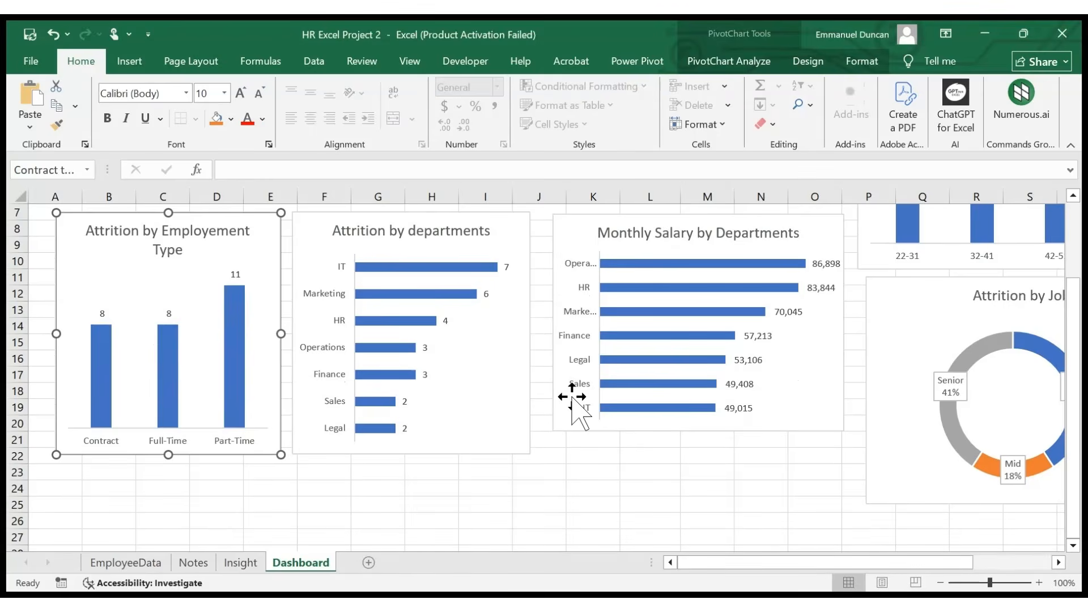
scroll(538, 374, "up", 2)
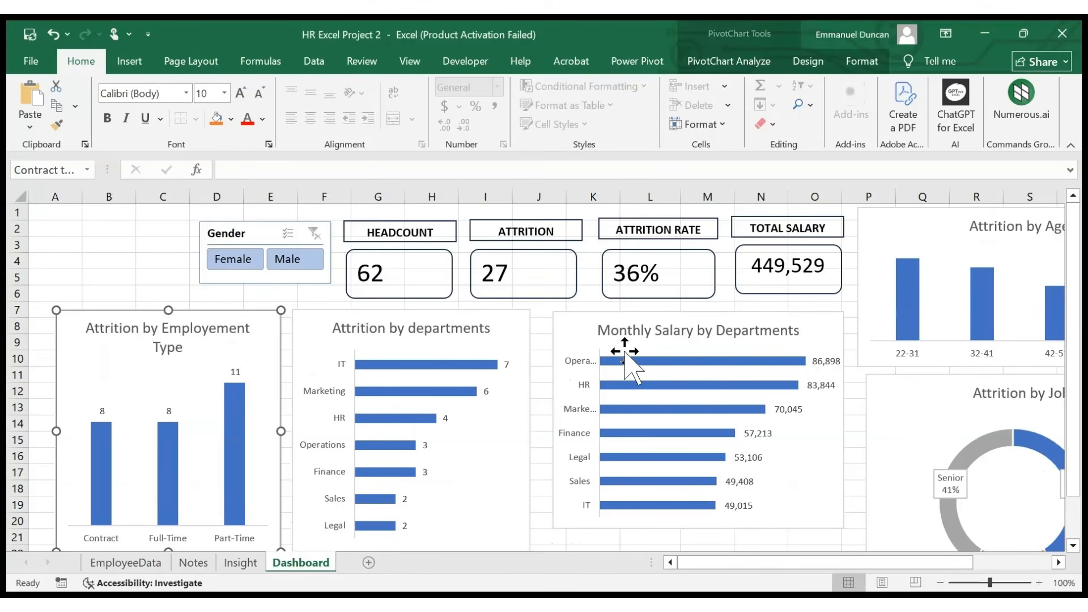
scroll(864, 277, "down", 2)
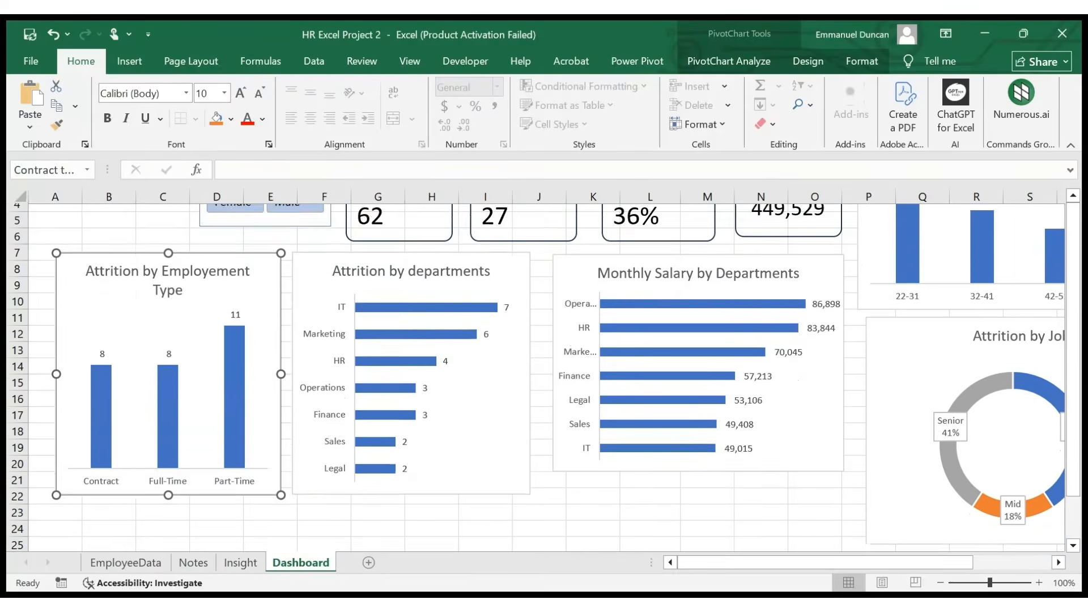
scroll(880, 255, "up", 2)
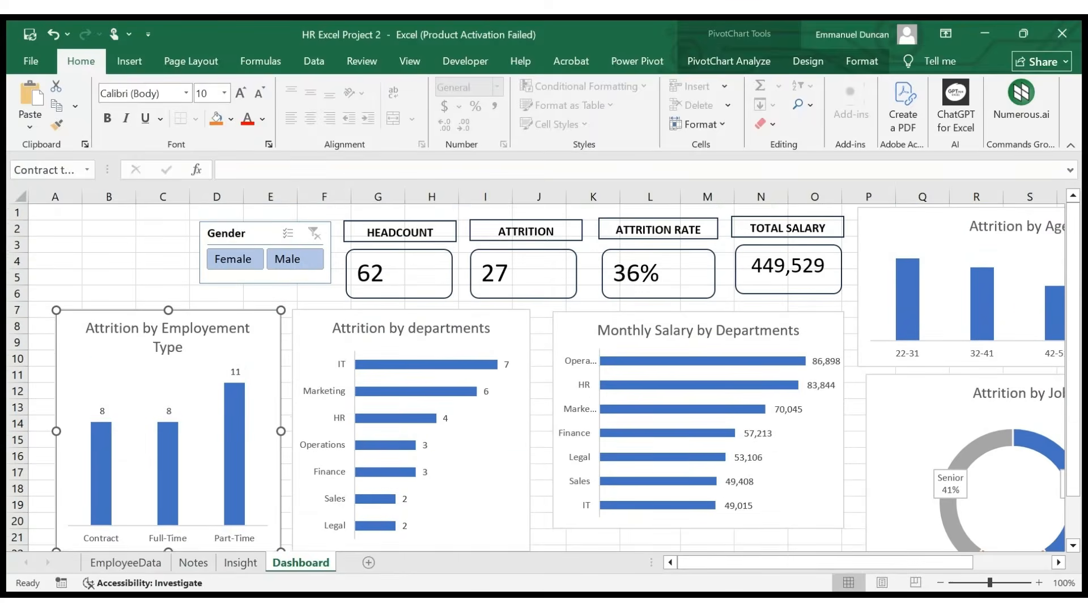
left_click_drag(899, 235, 289, 287)
scroll(392, 522, "down", 4)
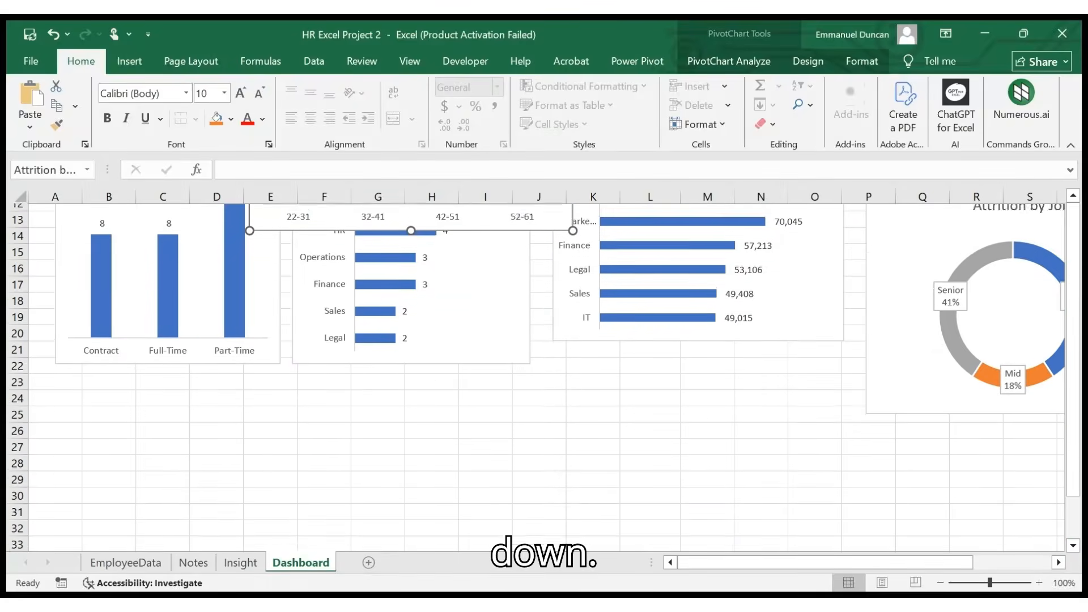
scroll(392, 521, "up", 3)
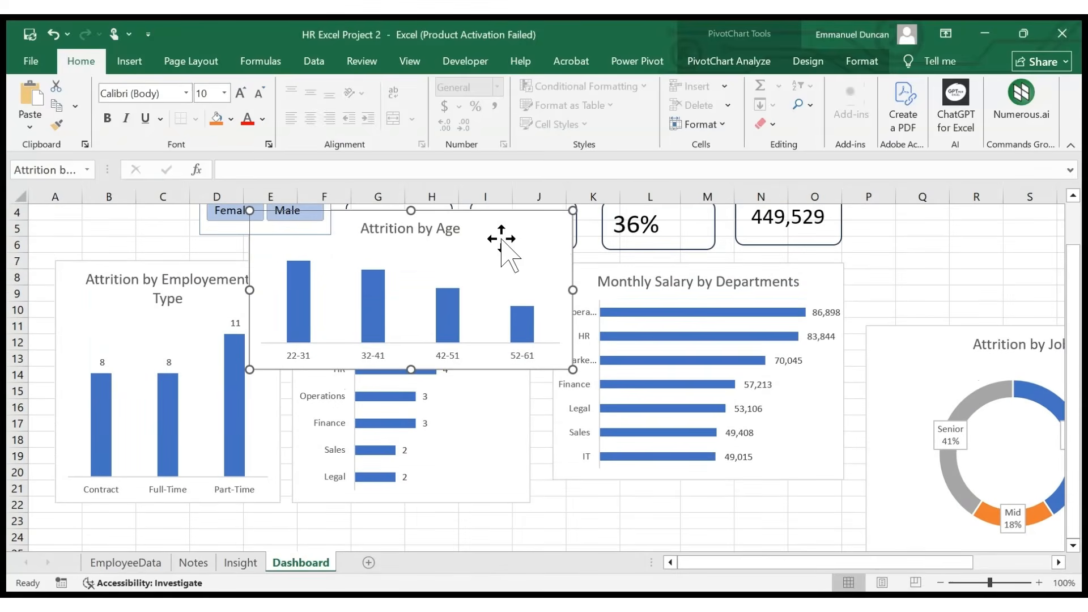
left_click_drag(503, 236, 288, 571)
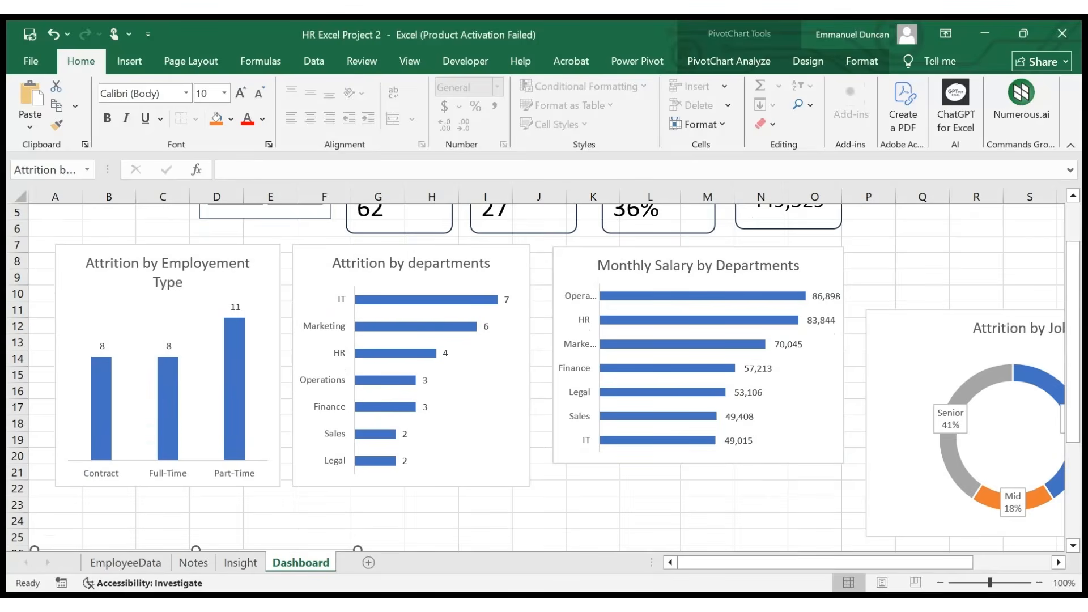
- Shorten the Attrition by Employement Type chart to end in row 17 and reduce its title's font size to fit one line
left_click(276, 416)
left_click_drag(168, 487, 168, 406)
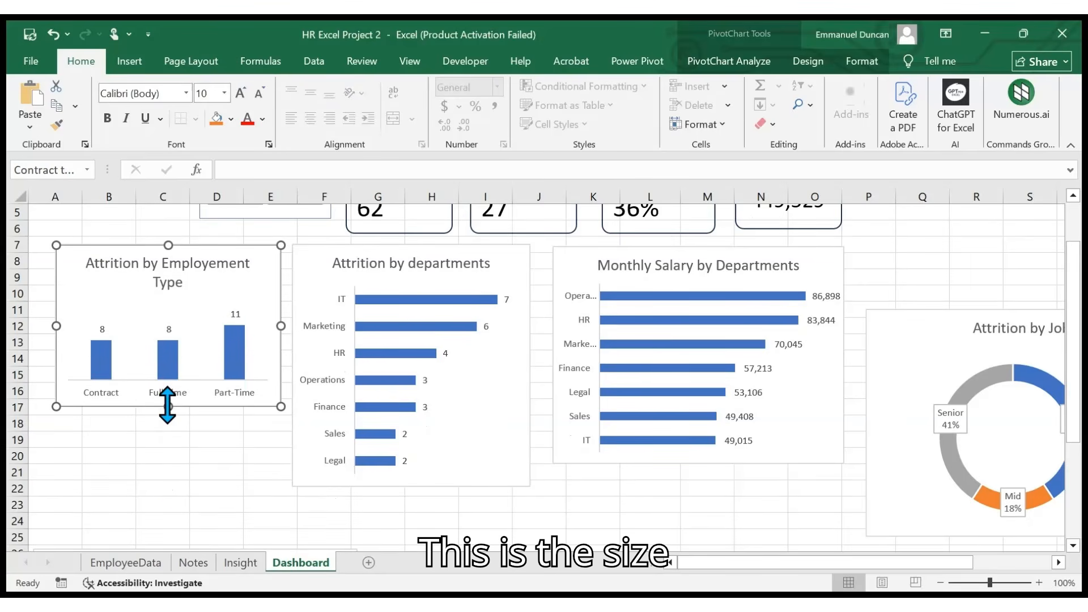
left_click(208, 275)
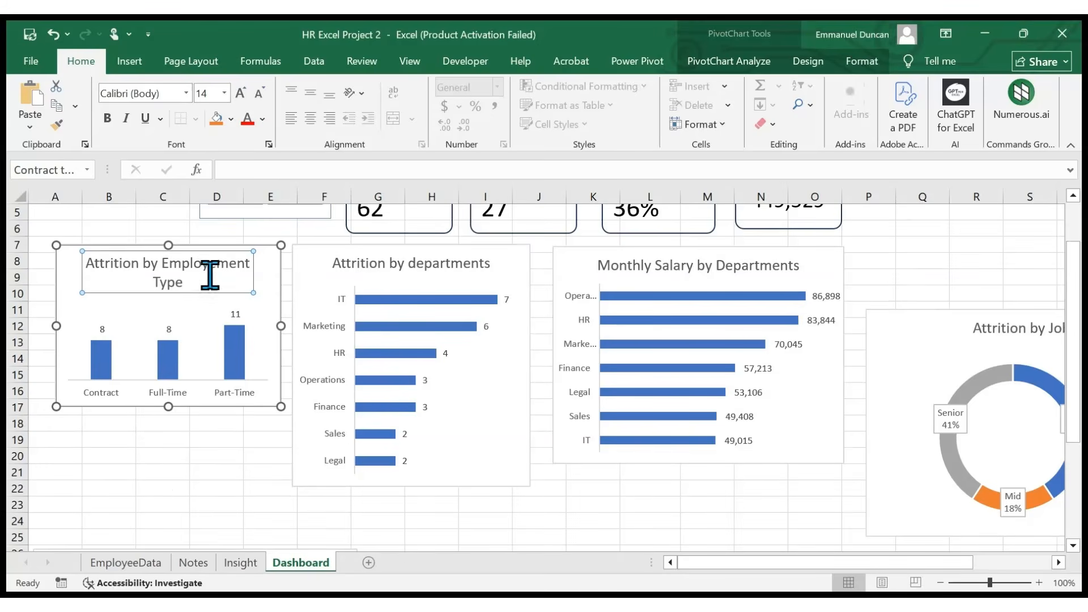
left_click_drag(189, 279, 84, 264)
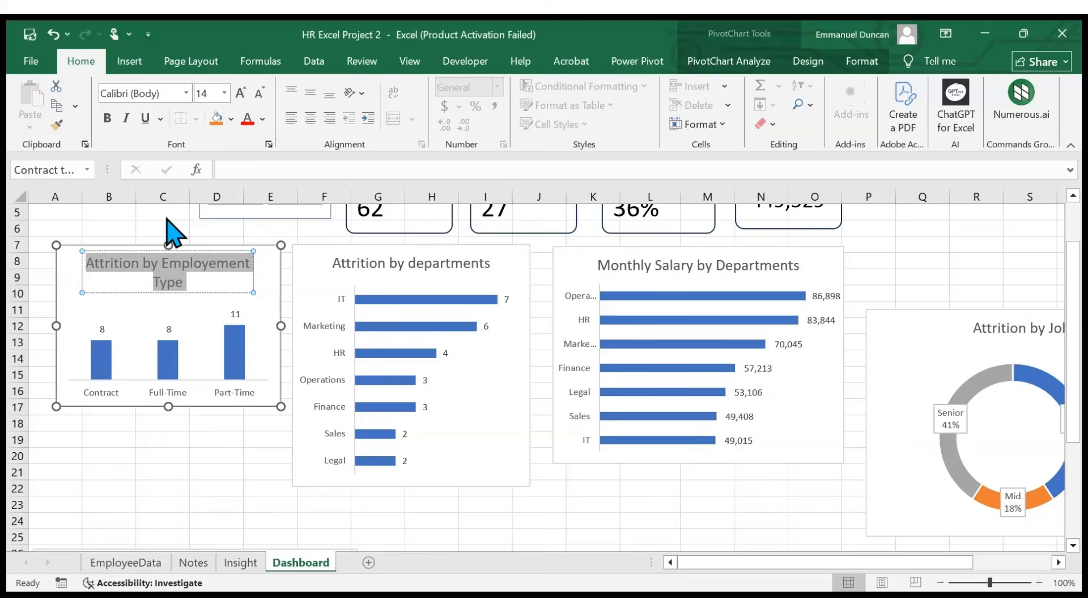
key("ctrl+shift+comma")
key("ctrl+shift+comma")
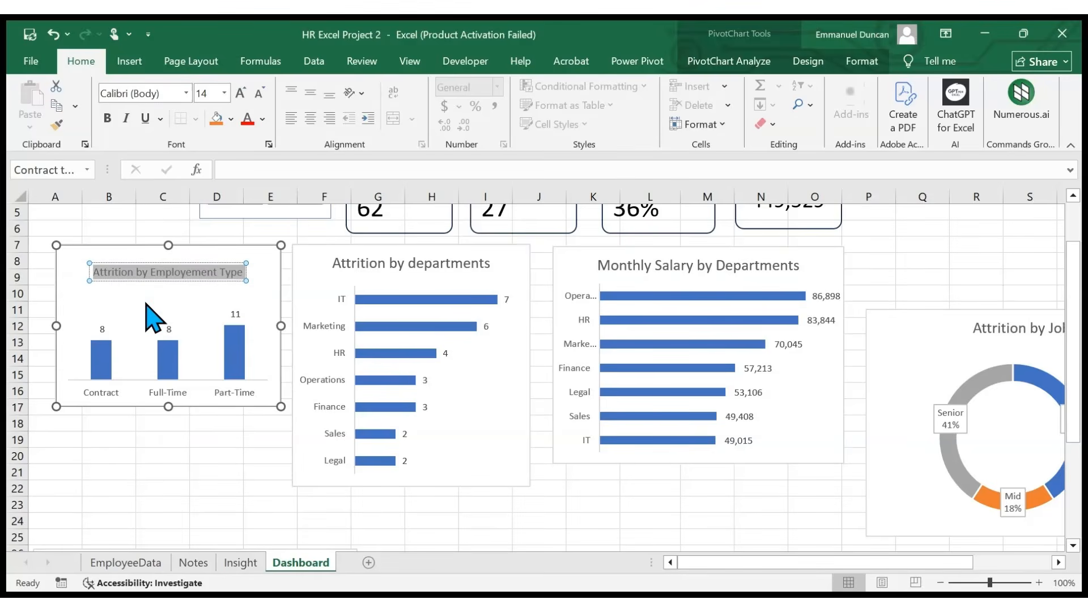
- Set the font size of the Attrition by Employement Type chart title to 12 and deselect the chart
key("ctrl+shift+period")
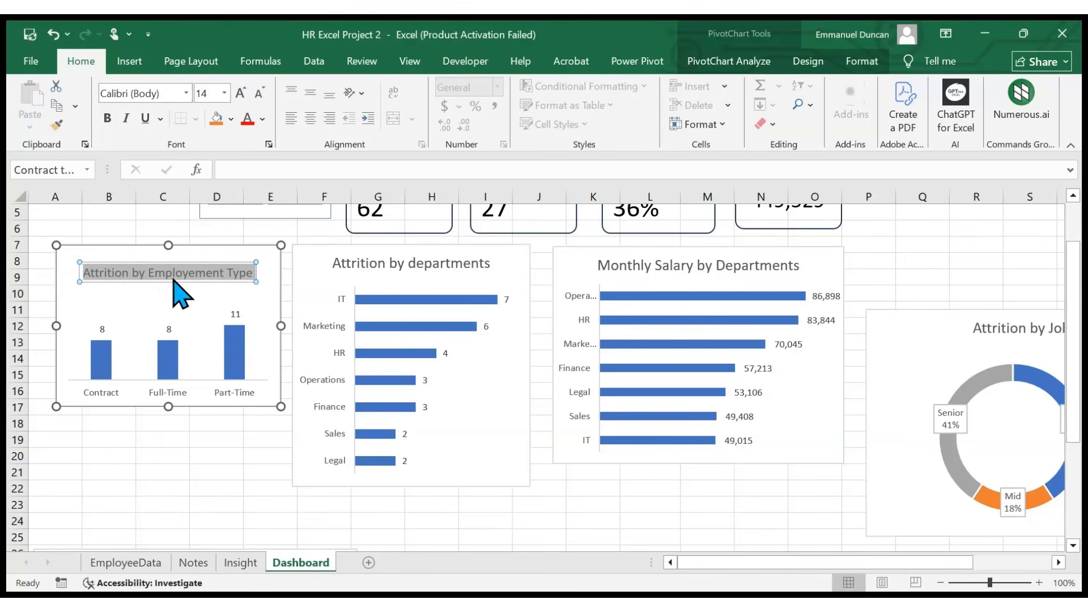
key("ctrl+shift+comma")
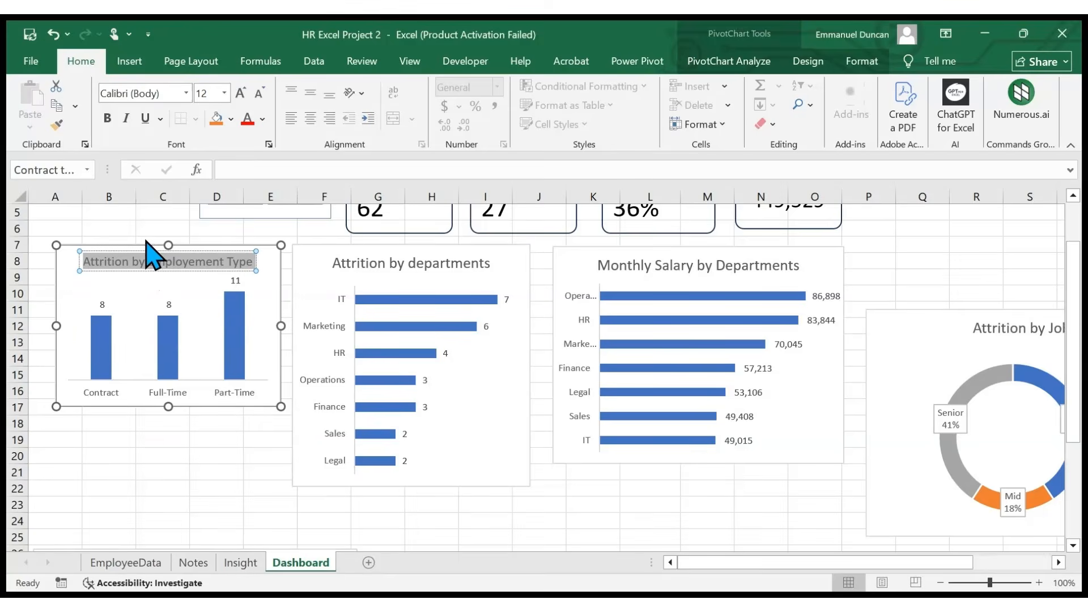
left_click(269, 289)
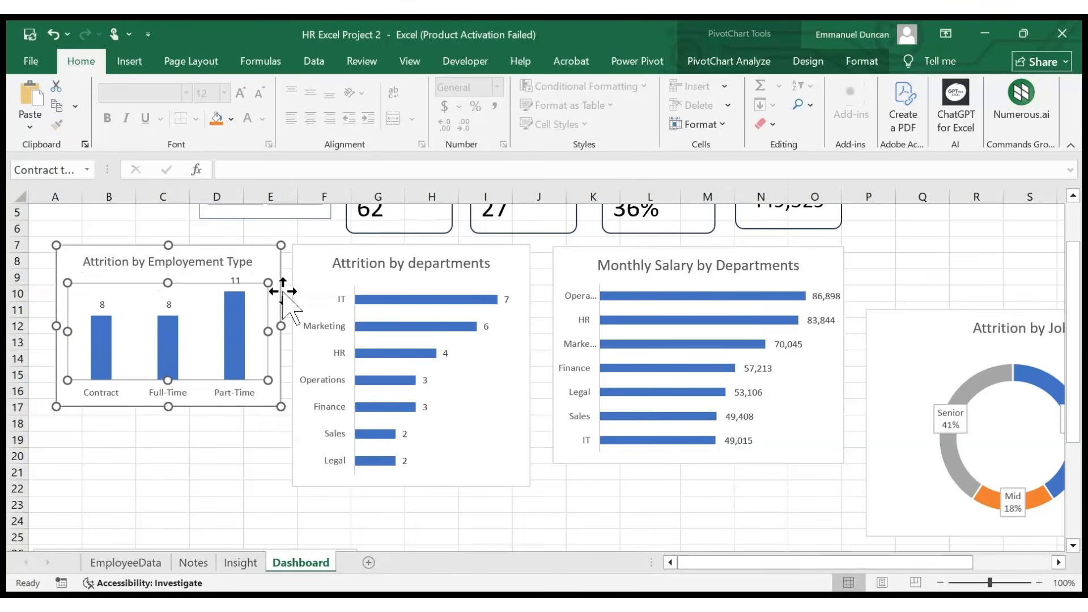
left_click(263, 427)
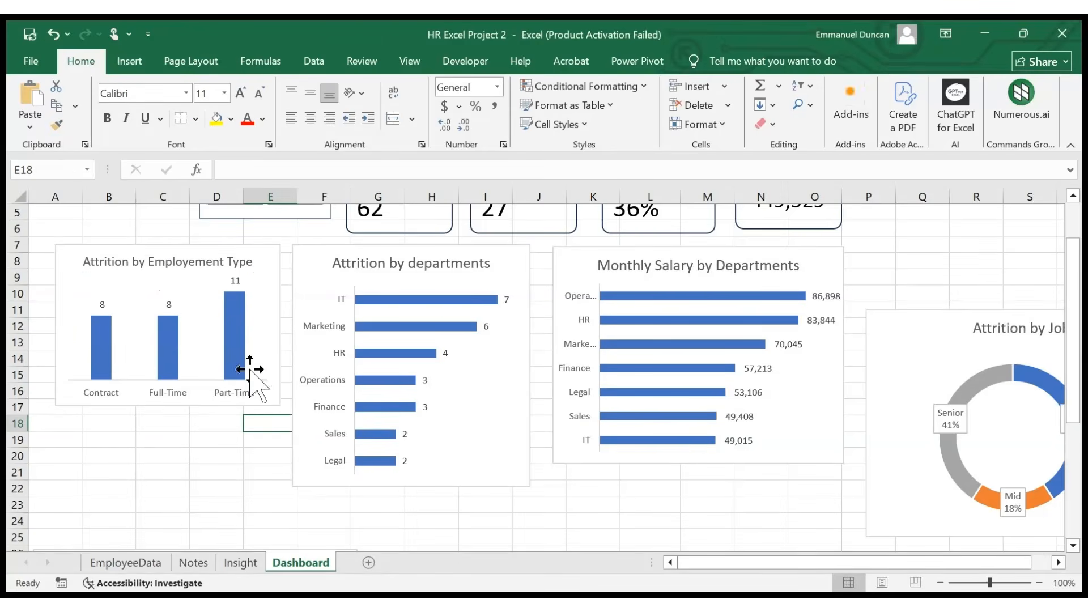
- Recolor the columns of the Attrition by Employement Type chart light blue
left_click(237, 354)
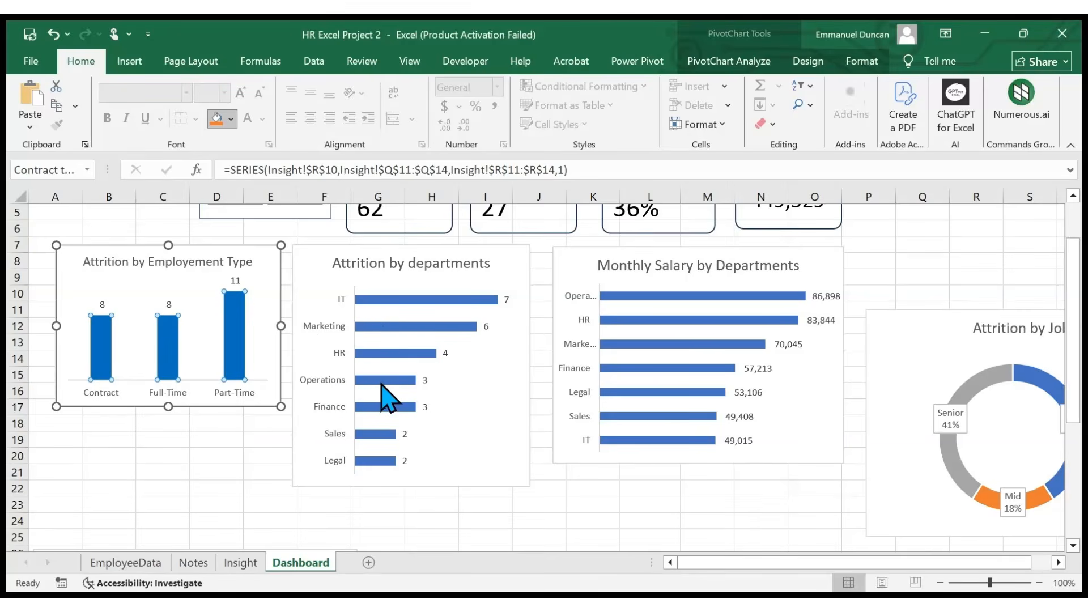
left_click(356, 389)
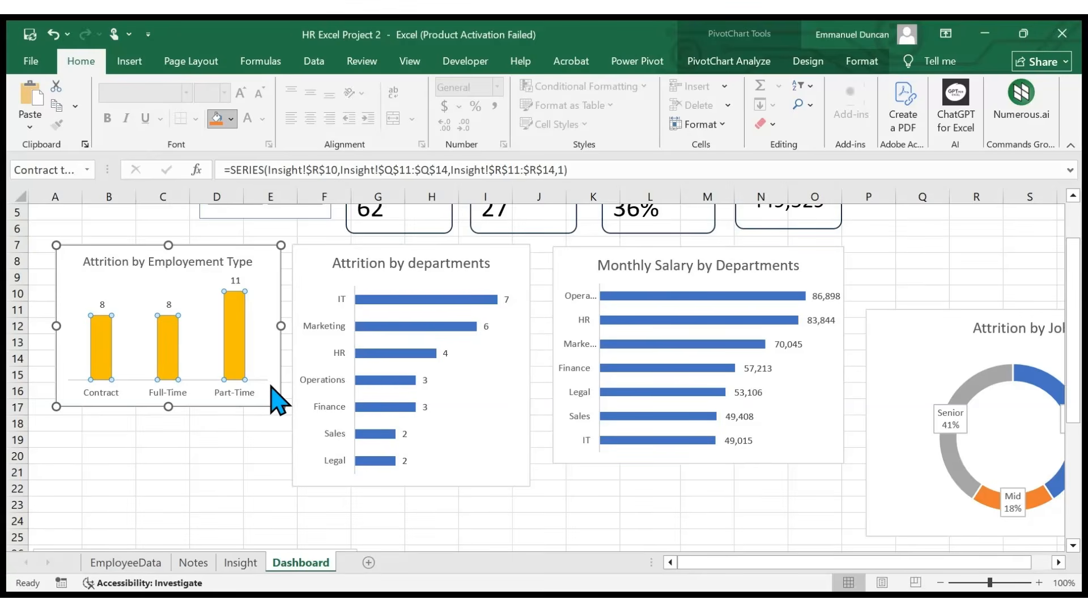
left_click(362, 391)
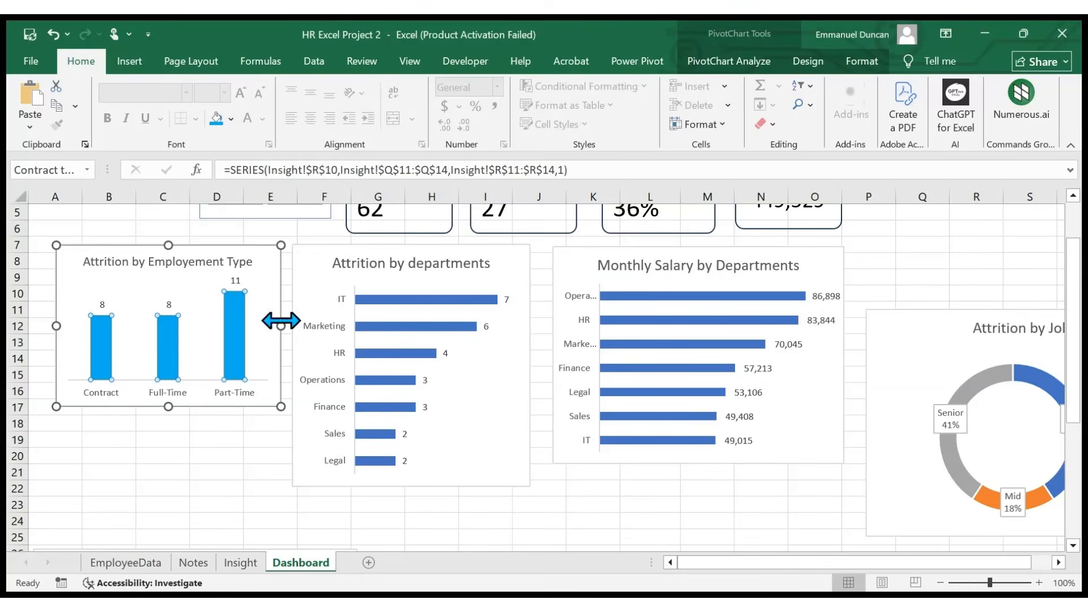
- Shorten the Attrition by departments chart to end in row 17 and set its title's font size to 12
left_click(455, 249)
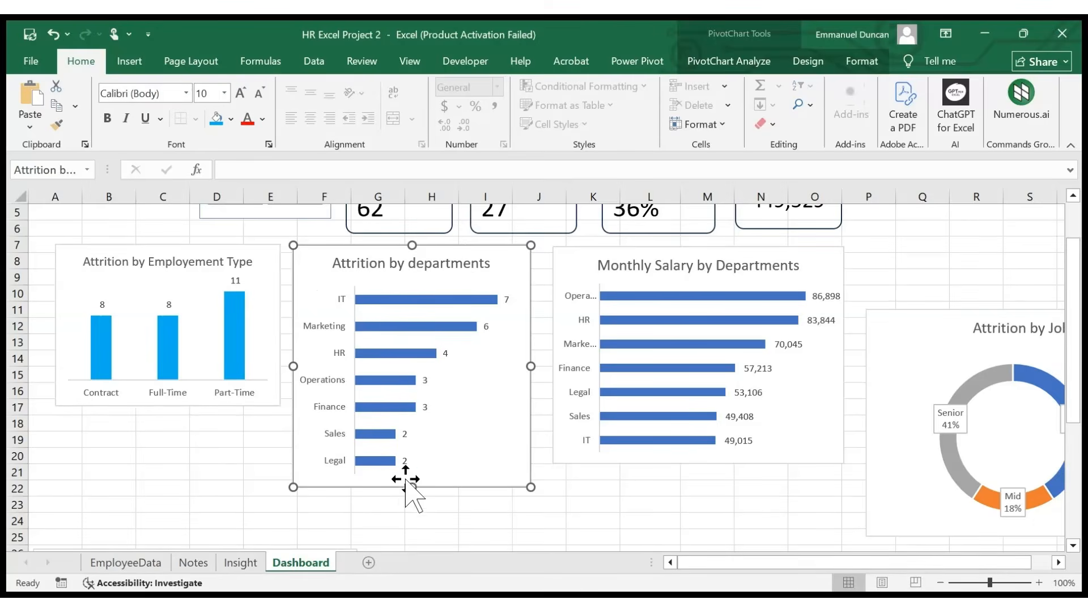
left_click_drag(412, 486, 411, 410)
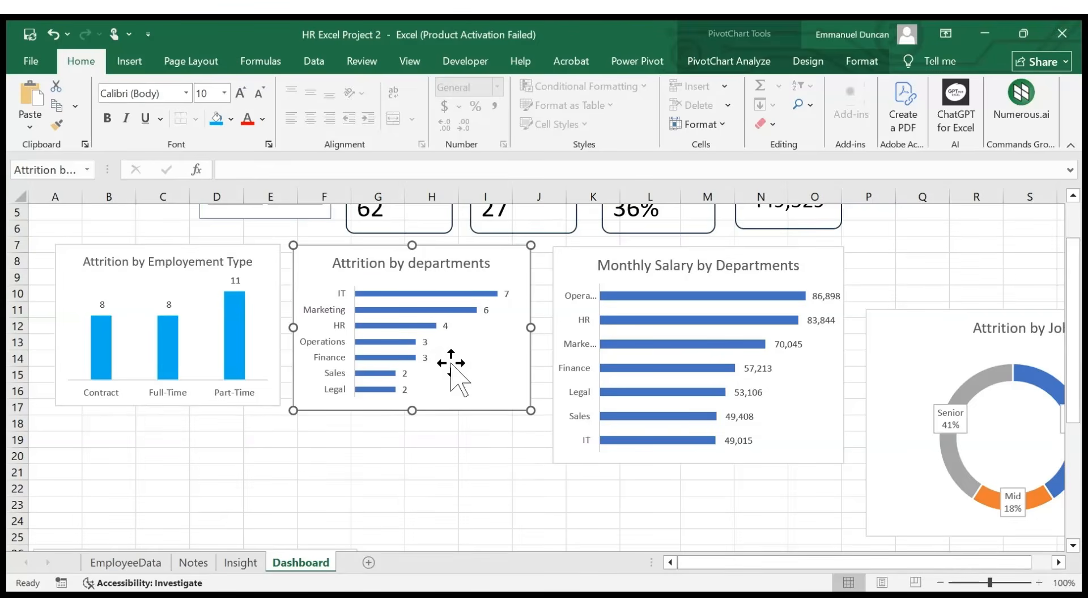
left_click(483, 271)
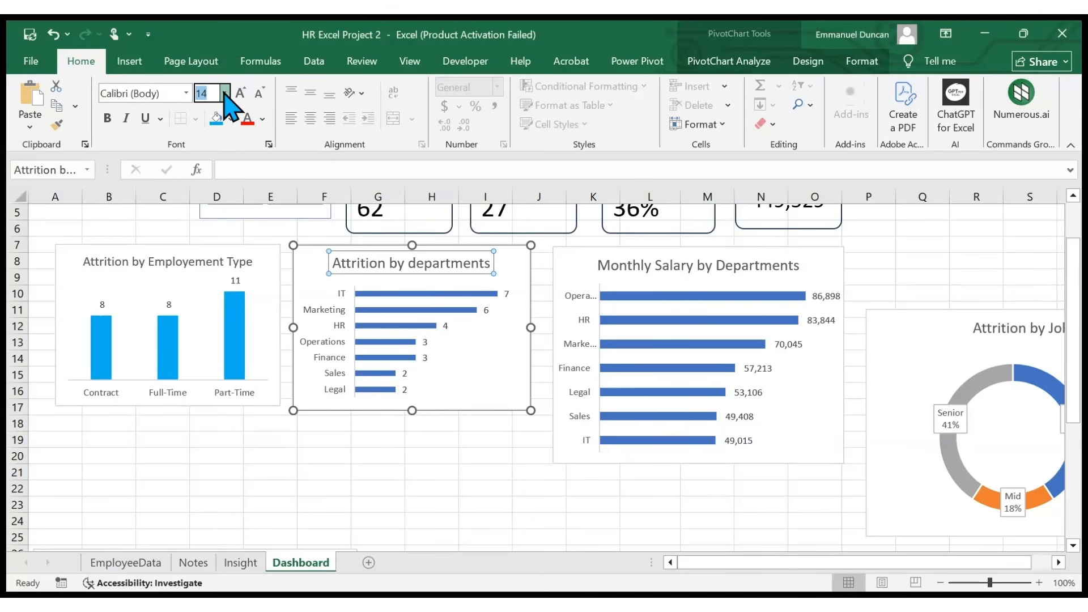
left_click(203, 199)
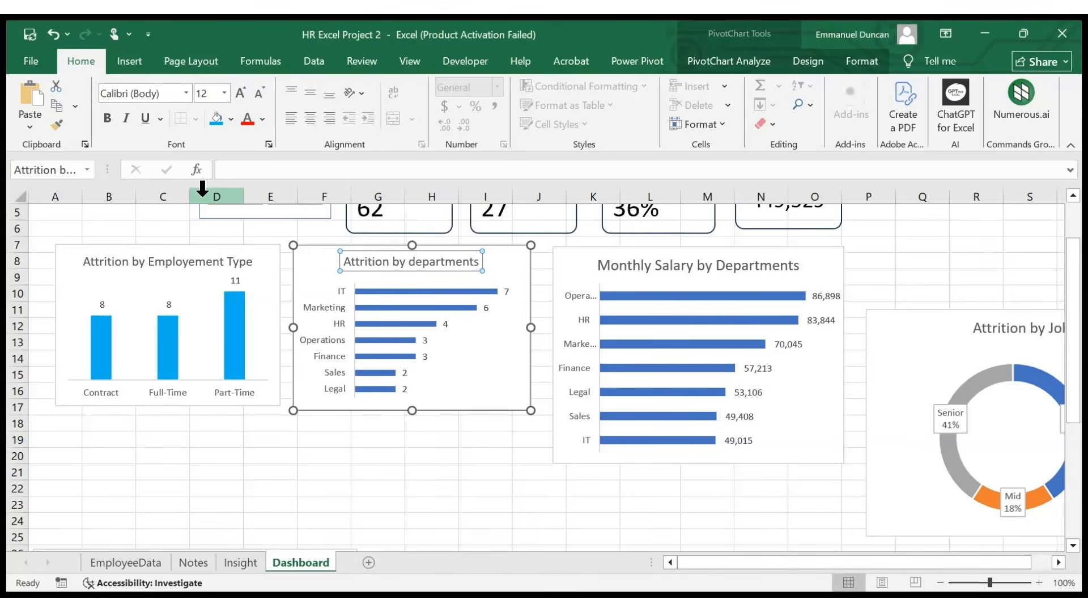
- Move the titles of the Attrition by departments and Attrition by Employement Type charts to the upper-left corner of their charts
left_click(372, 259)
left_click(366, 251)
left_click(365, 258)
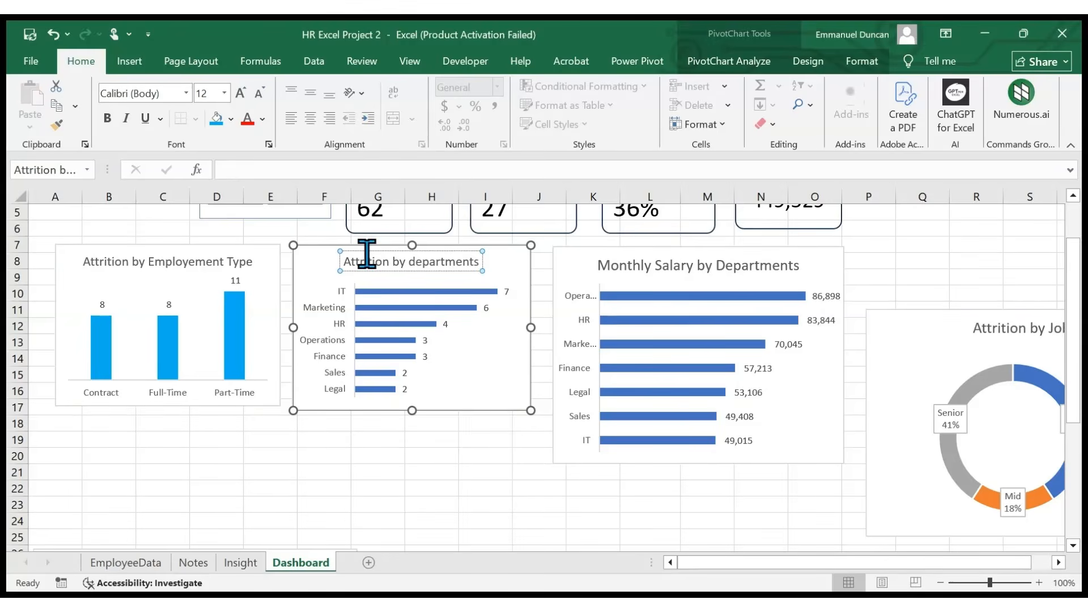
left_click_drag(341, 255, 308, 256)
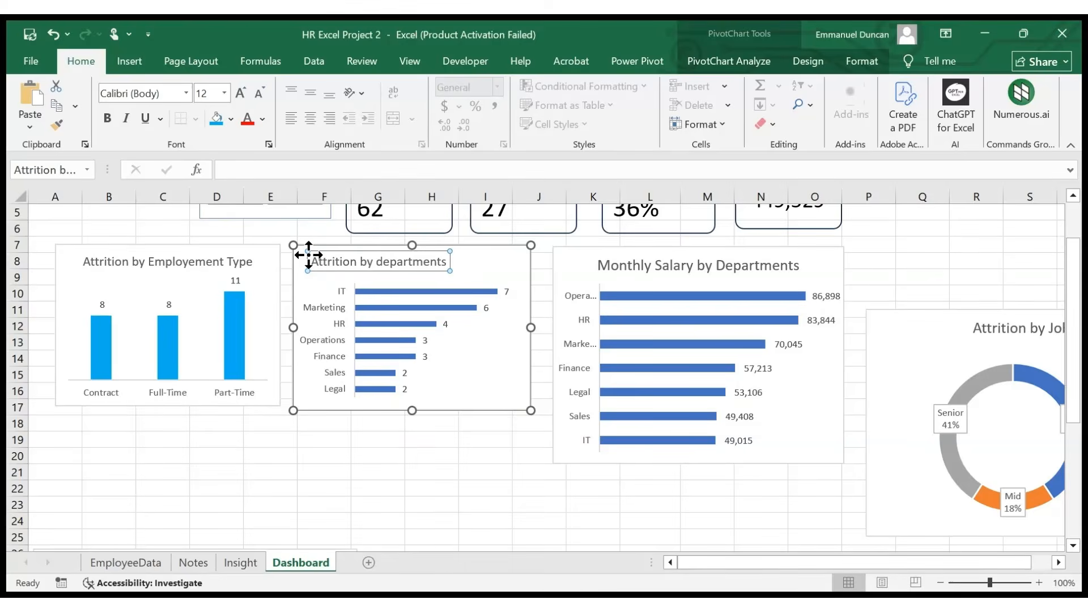
left_click_drag(300, 255, 293, 255)
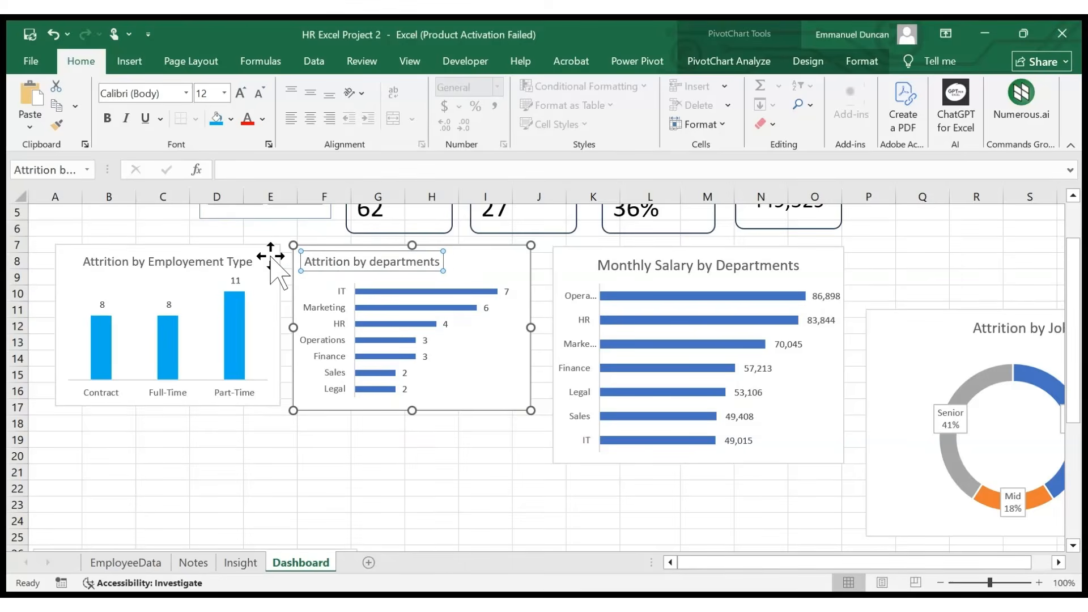
left_click(237, 258)
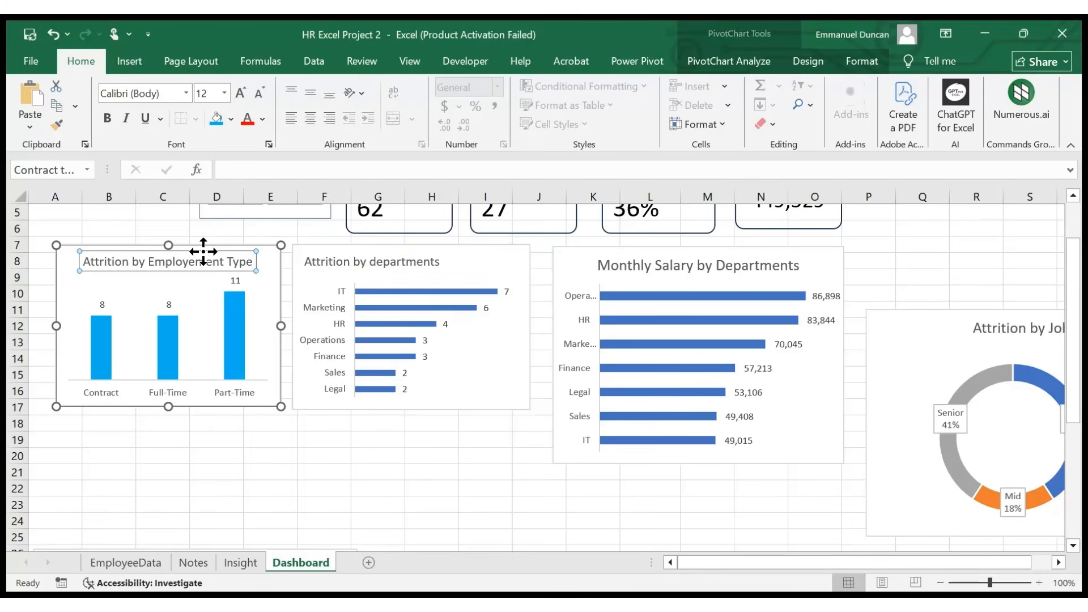
left_click_drag(203, 251, 187, 255)
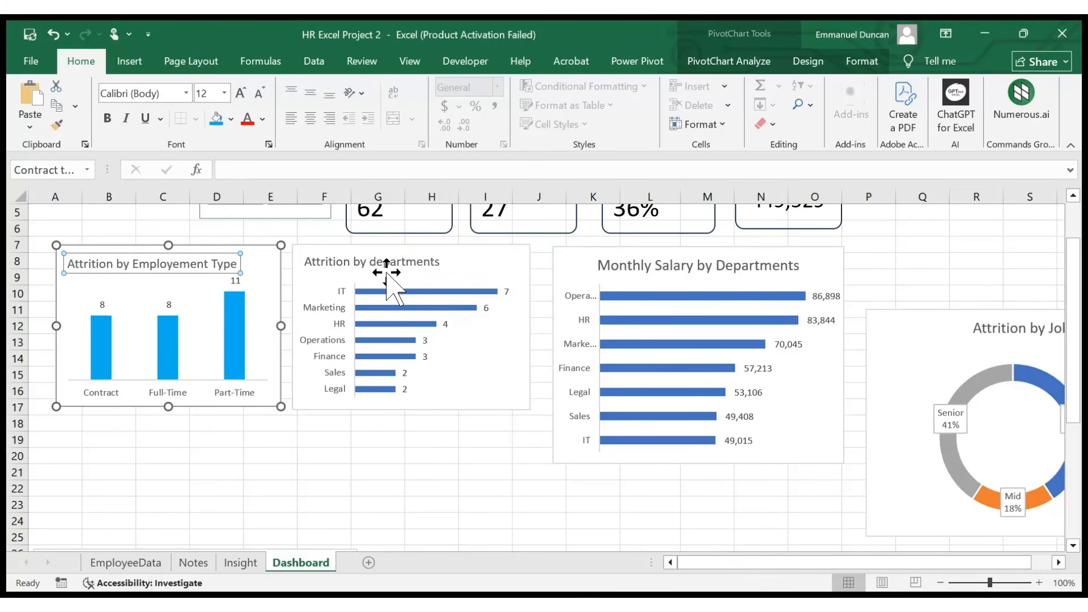
- Thicken the bars of the Attrition by departments chart by setting the series gap width to 62%
left_click(448, 265)
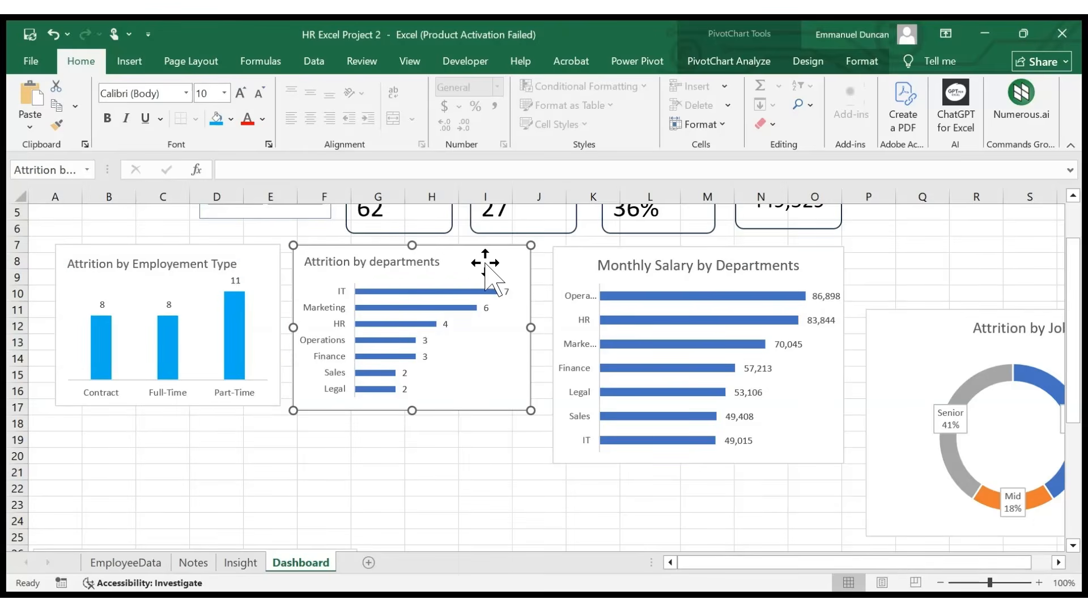
left_click(474, 291)
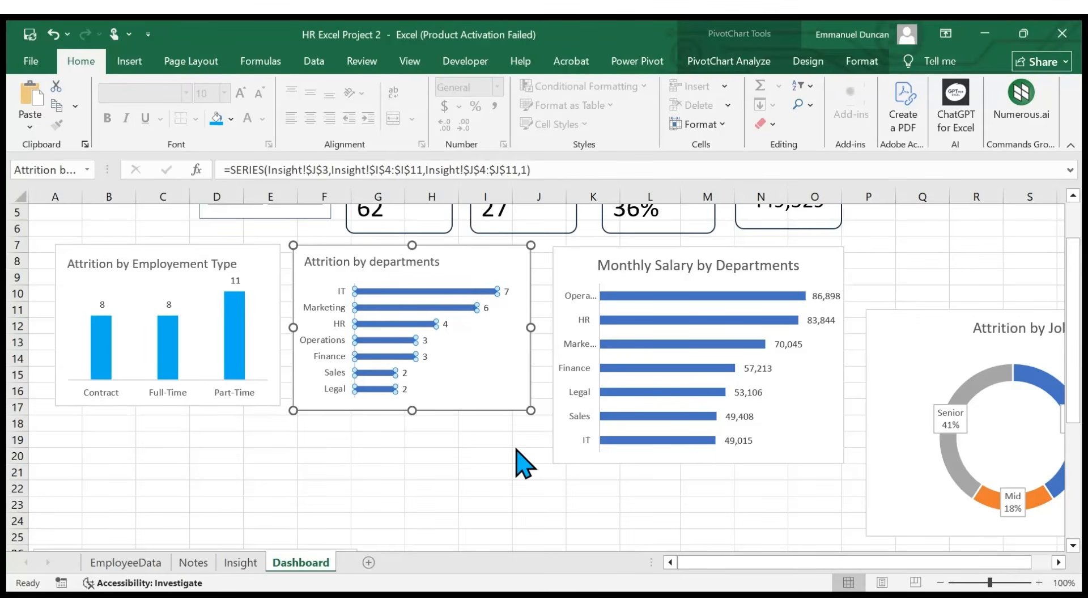
key("ctrl+1")
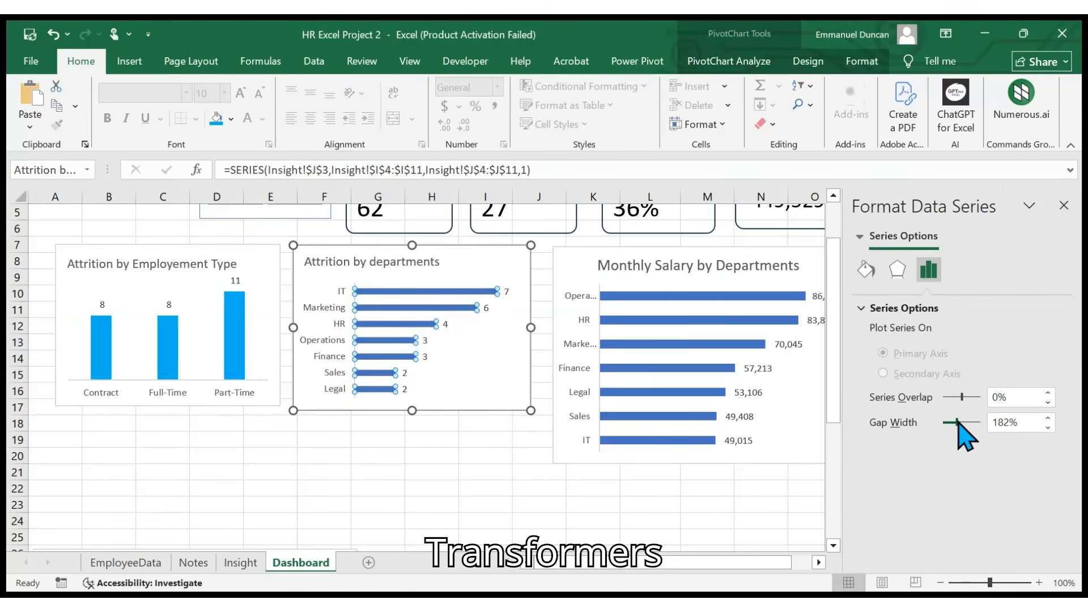
mouse_move(956, 423)
left_mouse_down()
mouse_move(971, 426)
mouse_move(949, 424)
left_mouse_up()
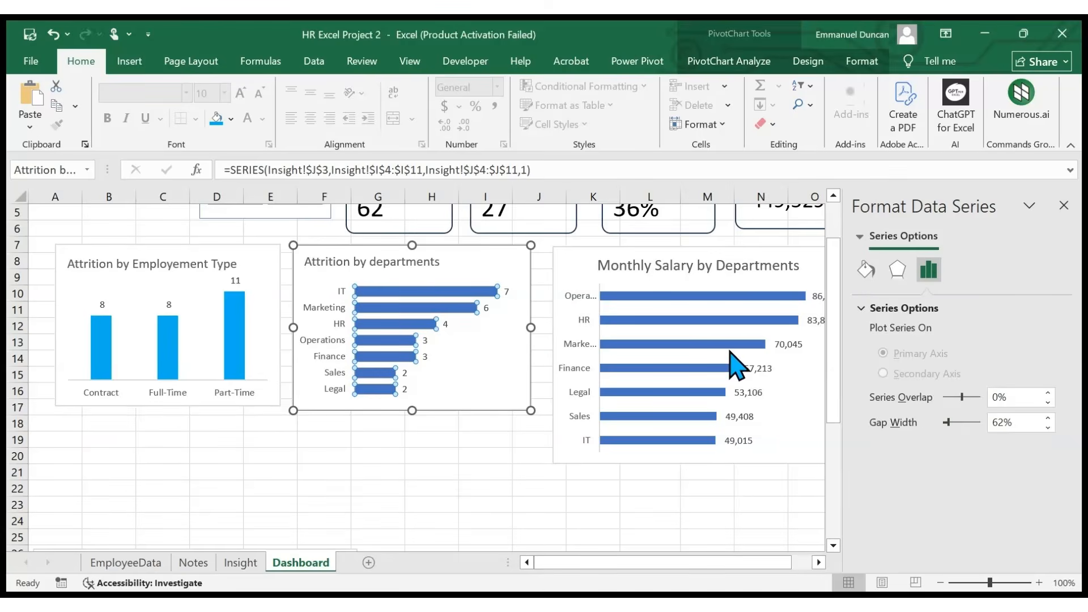
- Fill the bars of the Attrition by departments chart with the same light blue as the Employement Type columns
left_click(866, 270)
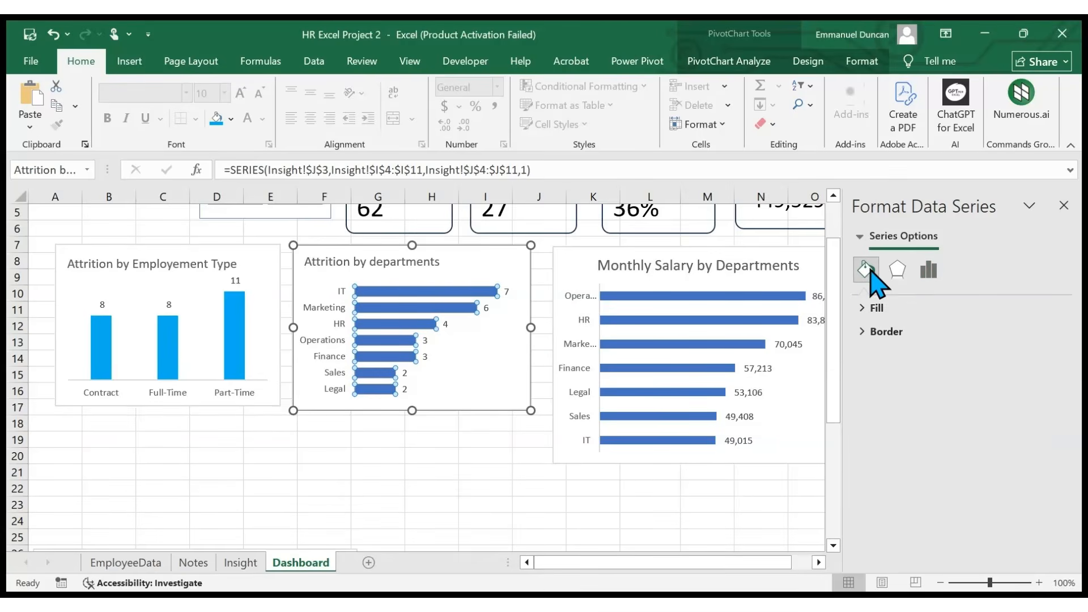
left_click(867, 308)
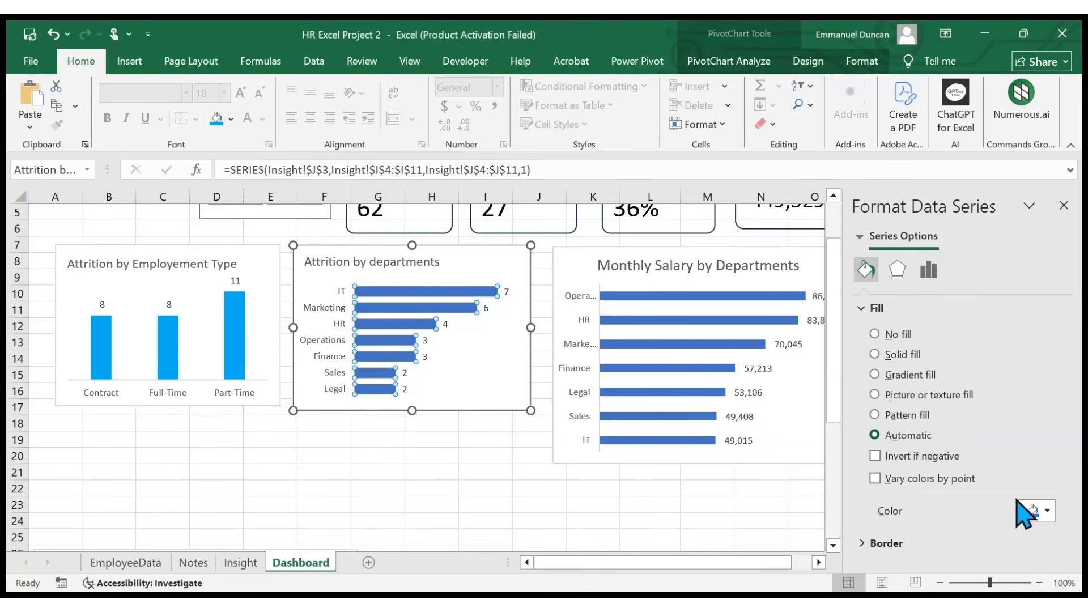
left_click(1051, 514)
left_click(993, 461)
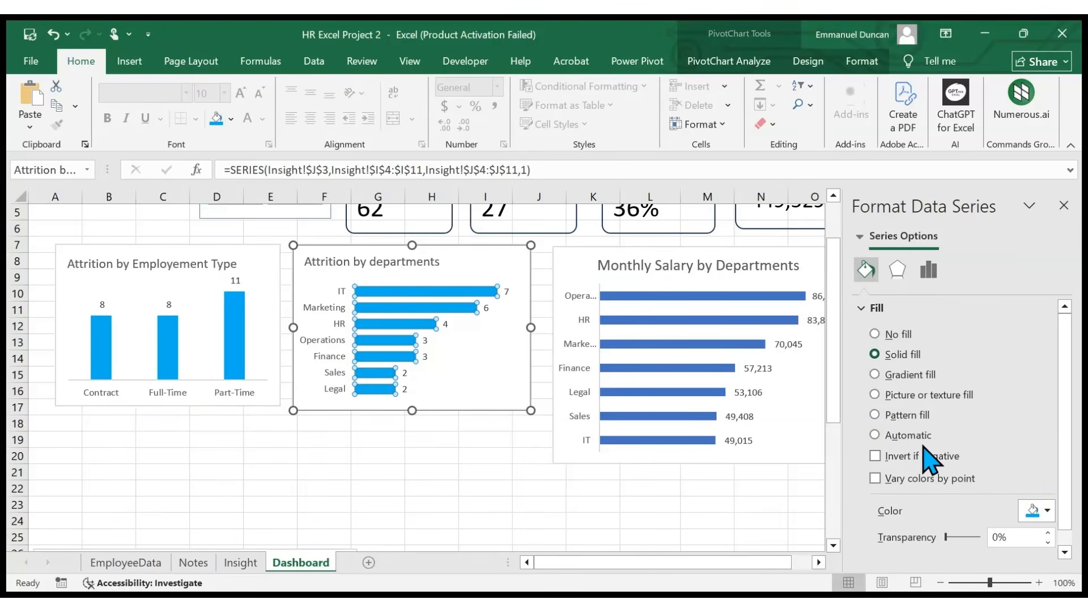
left_click(506, 366)
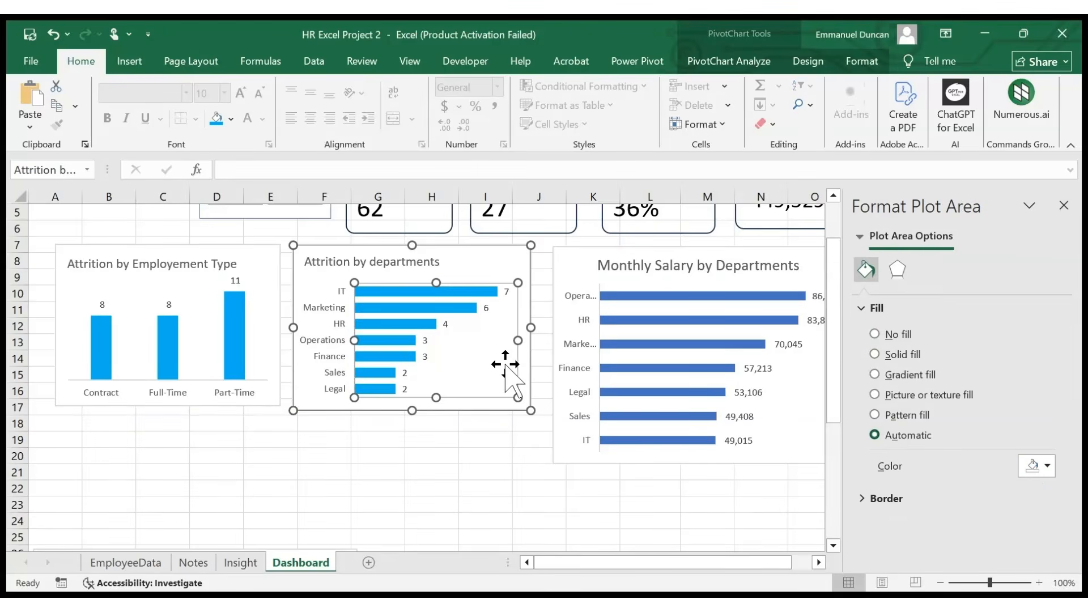
- Make the titles of the Attrition by departments and Attrition by Employement Type charts bold
left_click(493, 262)
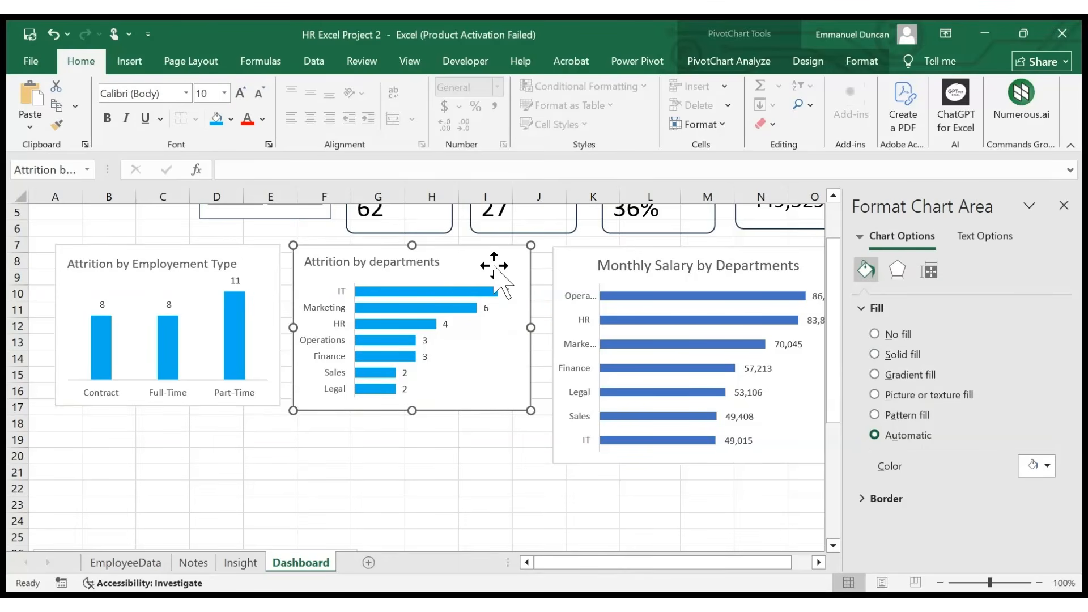
left_click(439, 264)
left_click_drag(439, 263, 311, 260)
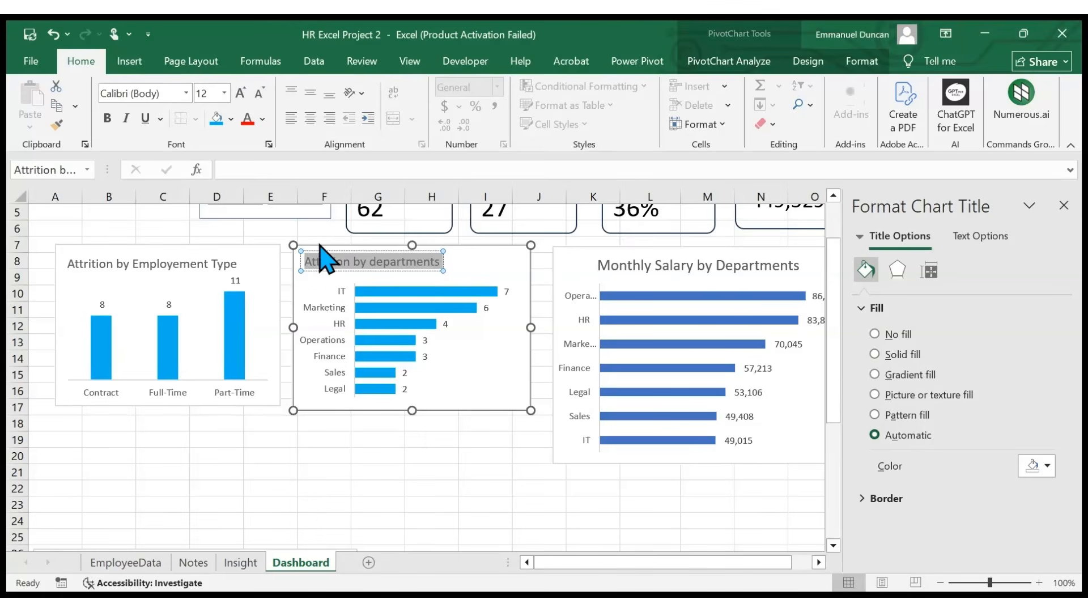
key("ctrl+b")
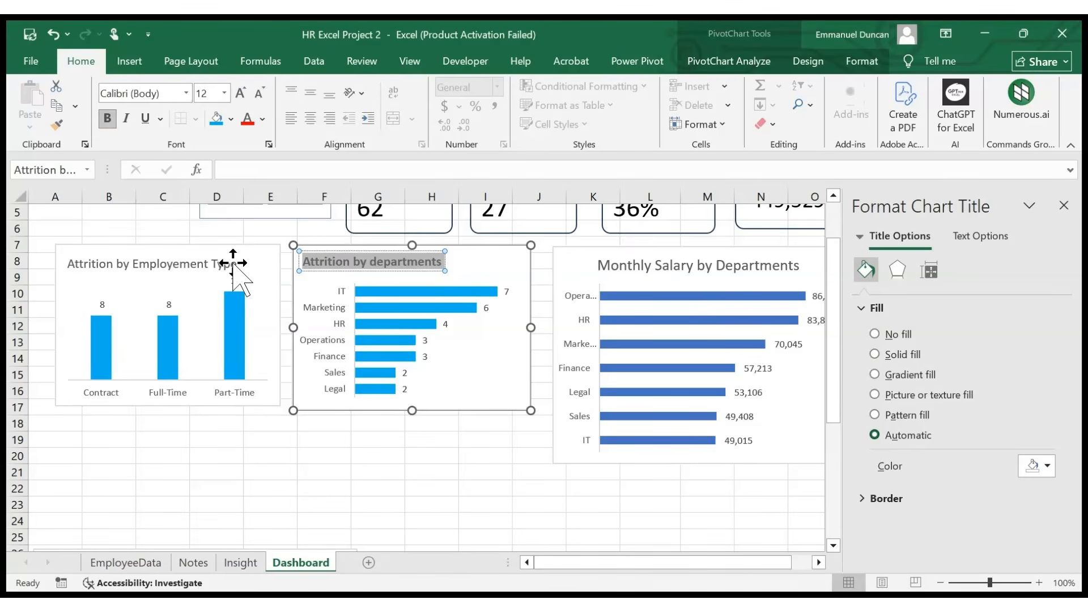
left_click(233, 264)
left_click_drag(234, 262, 100, 256)
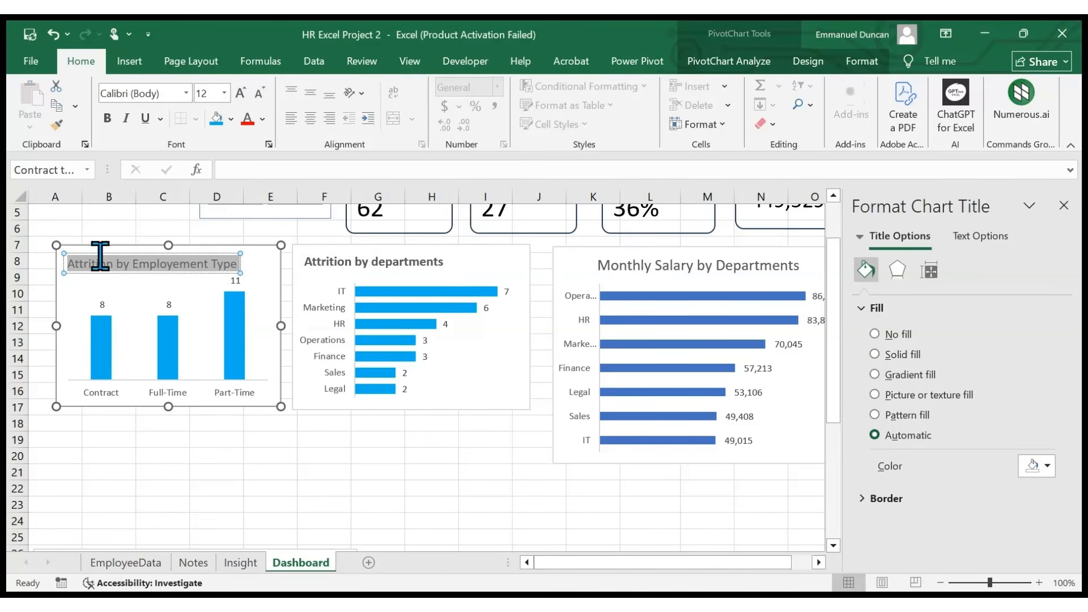
key("ctrl+b")
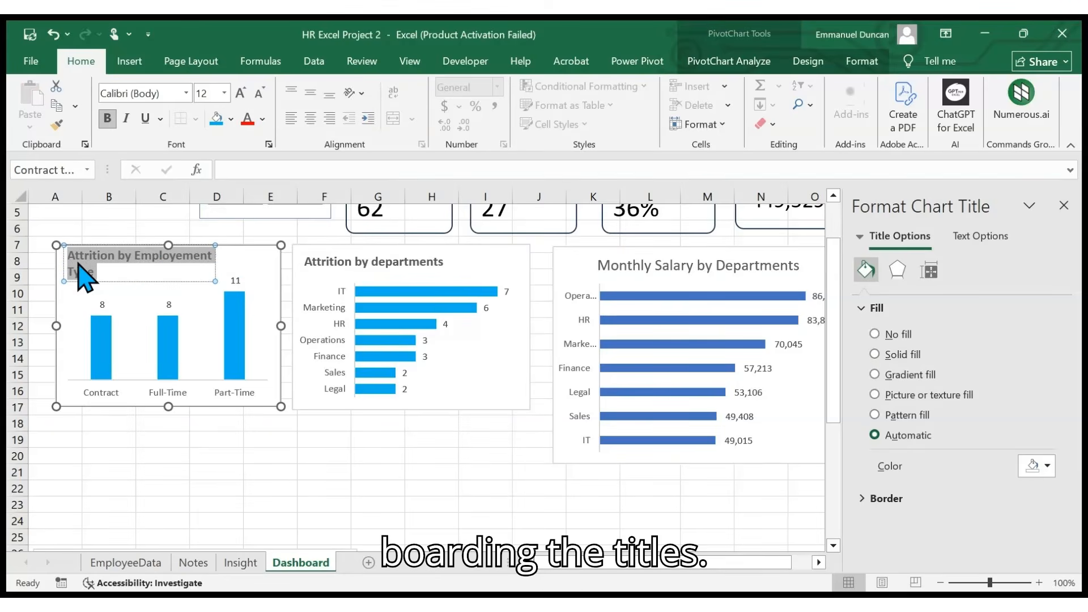
left_click(210, 273)
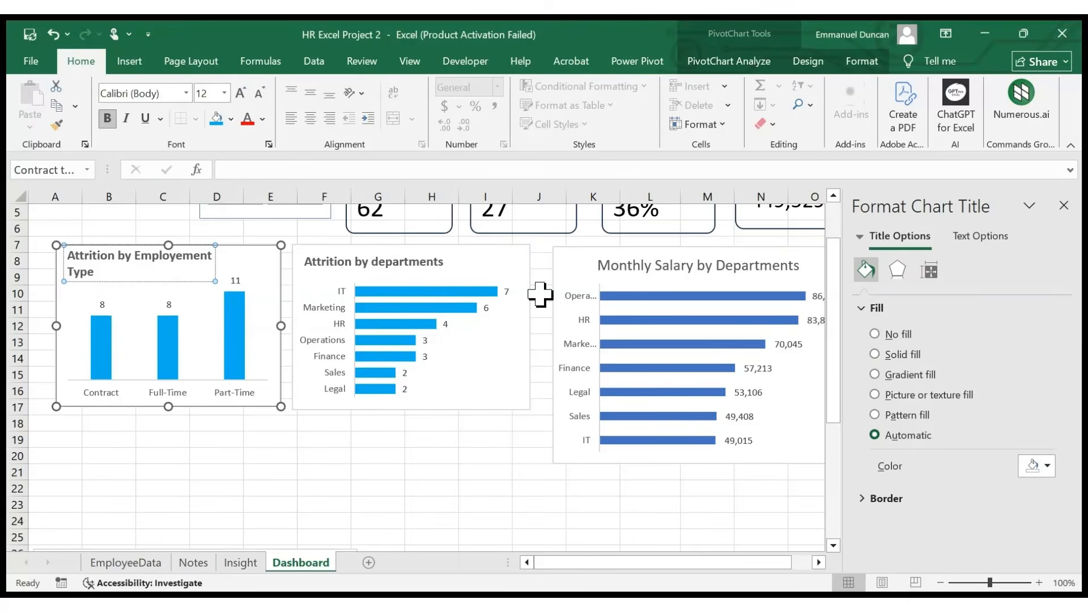
- Shorten the Monthly Salary by Departments chart to end in row 17 and move it slightly closer to the Attrition by departments chart
left_click(574, 263)
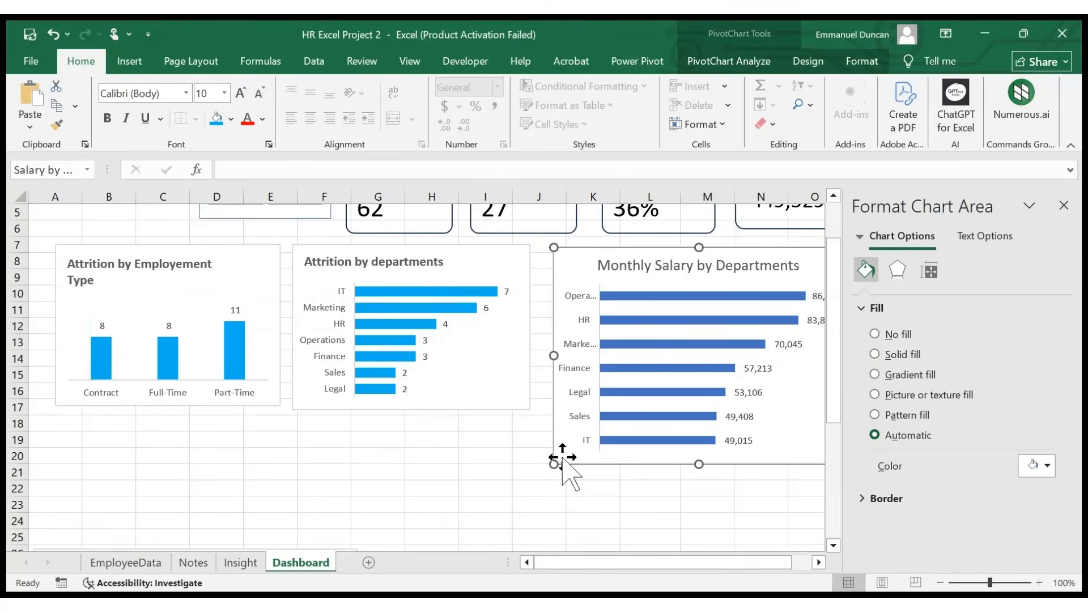
left_click_drag(701, 463, 695, 413)
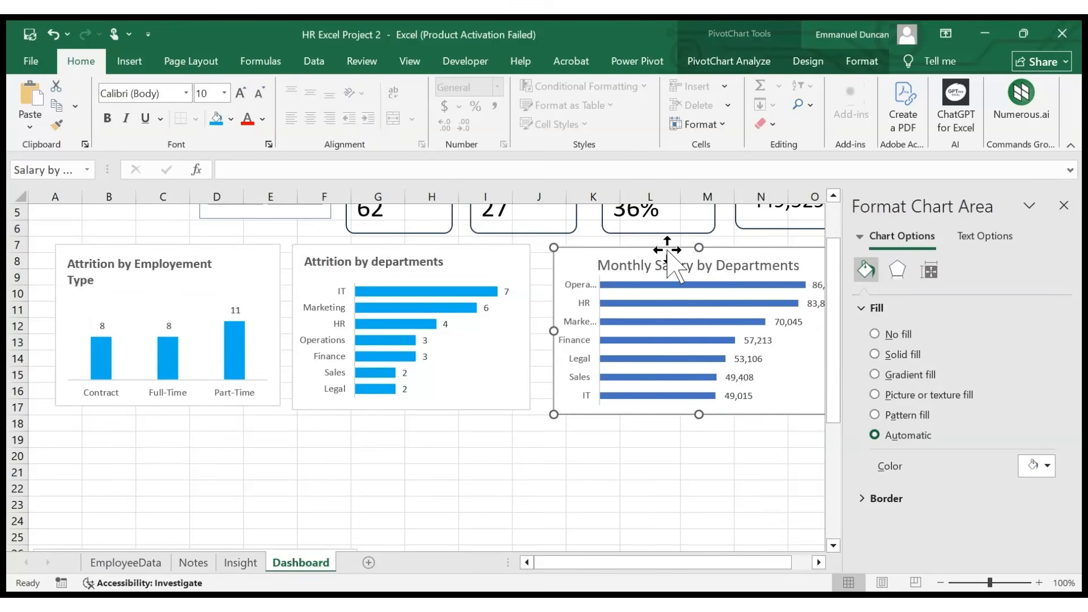
left_click_drag(666, 250, 659, 249)
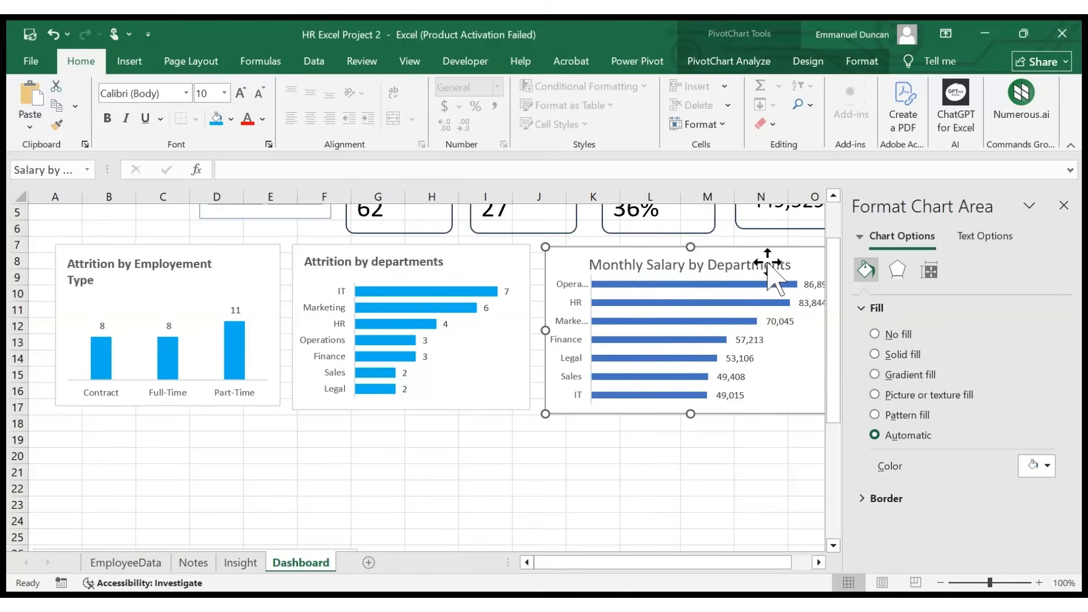
- Move the Monthly Salary by Departments title to the upper-left corner of its chart
left_click(785, 254)
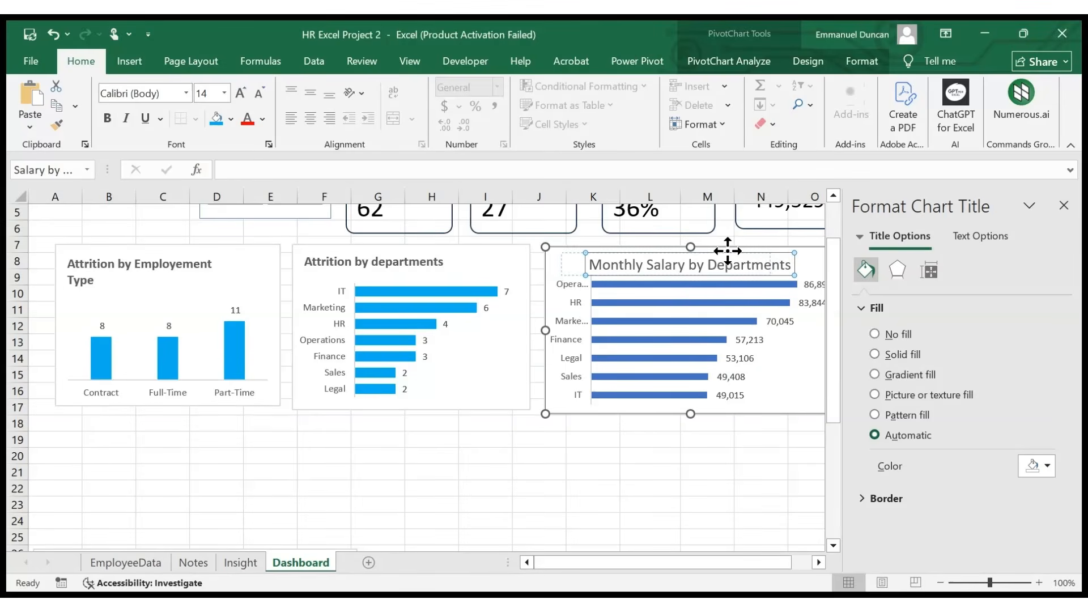
left_click_drag(722, 251, 724, 250)
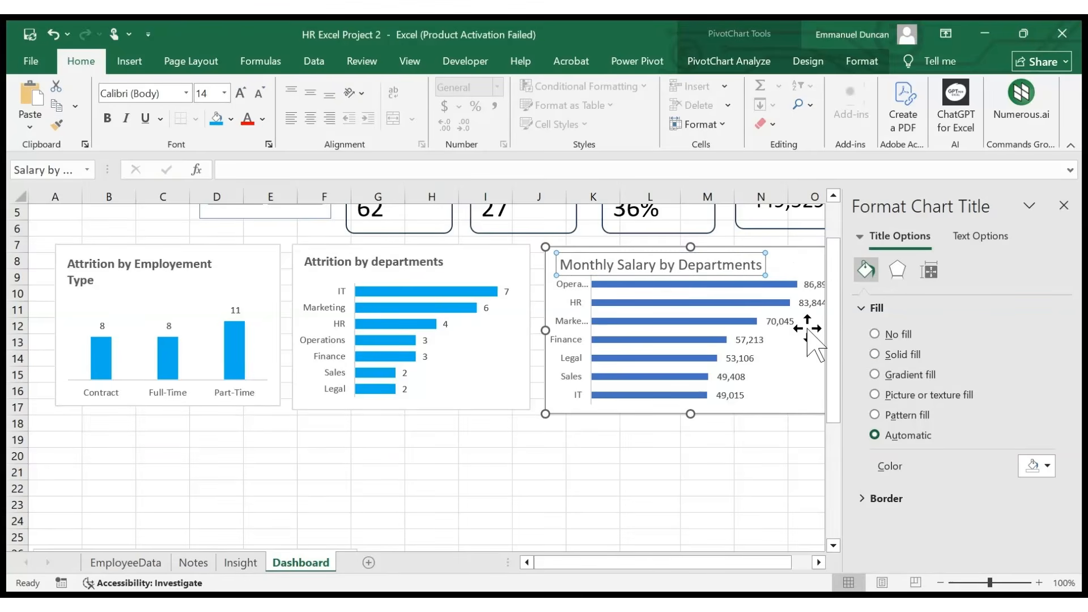
- Fill the Monthly Salary by Departments bars with the same light blue as the other charts and set their gap width to 92%
left_click(783, 317)
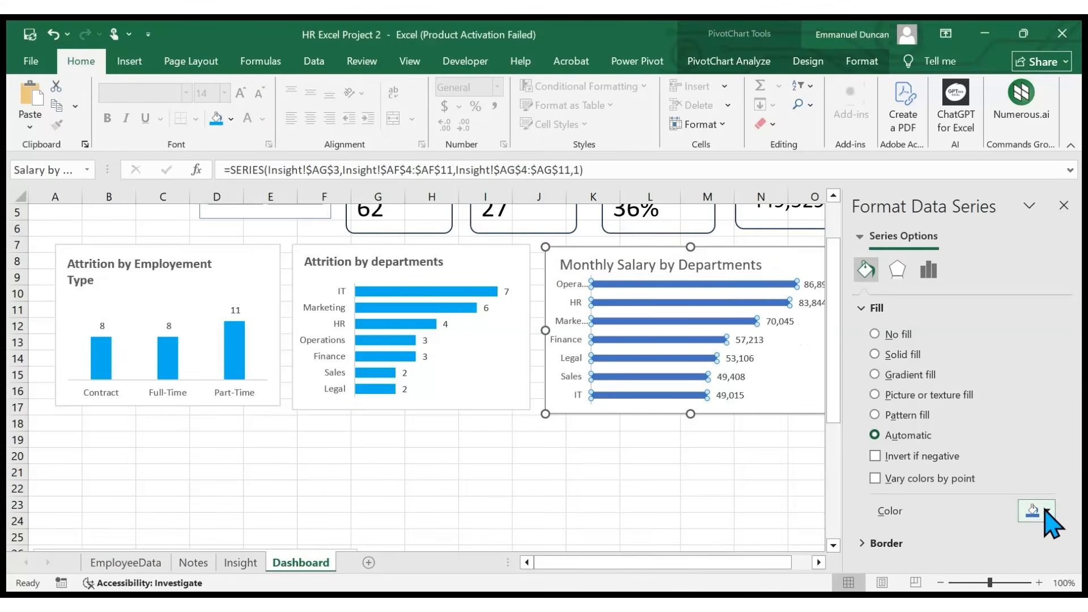
left_click(1002, 465)
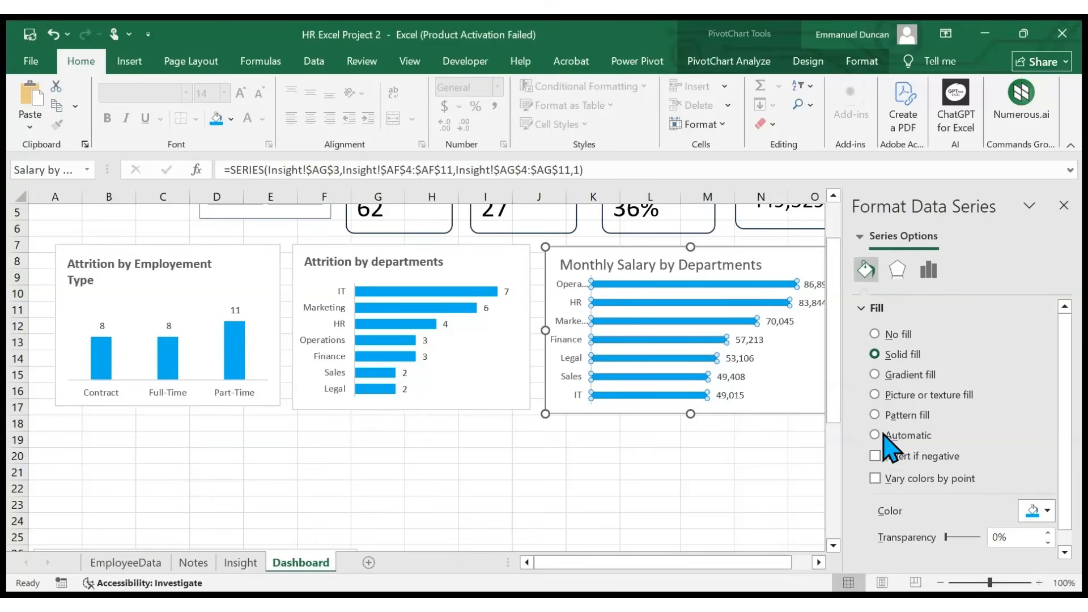
scroll(975, 402, "down", 1)
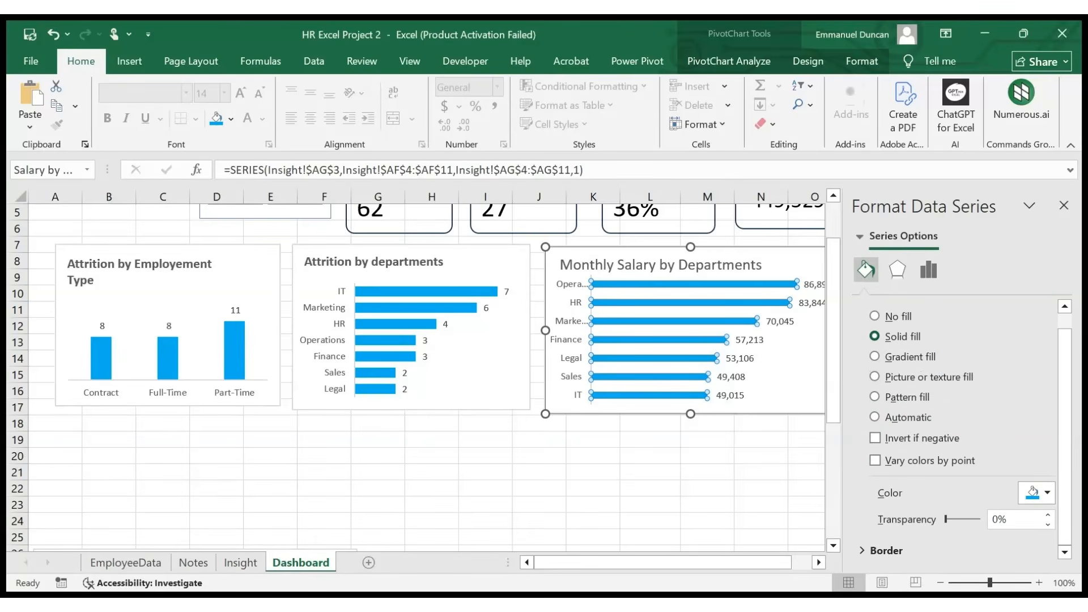
left_click(928, 272)
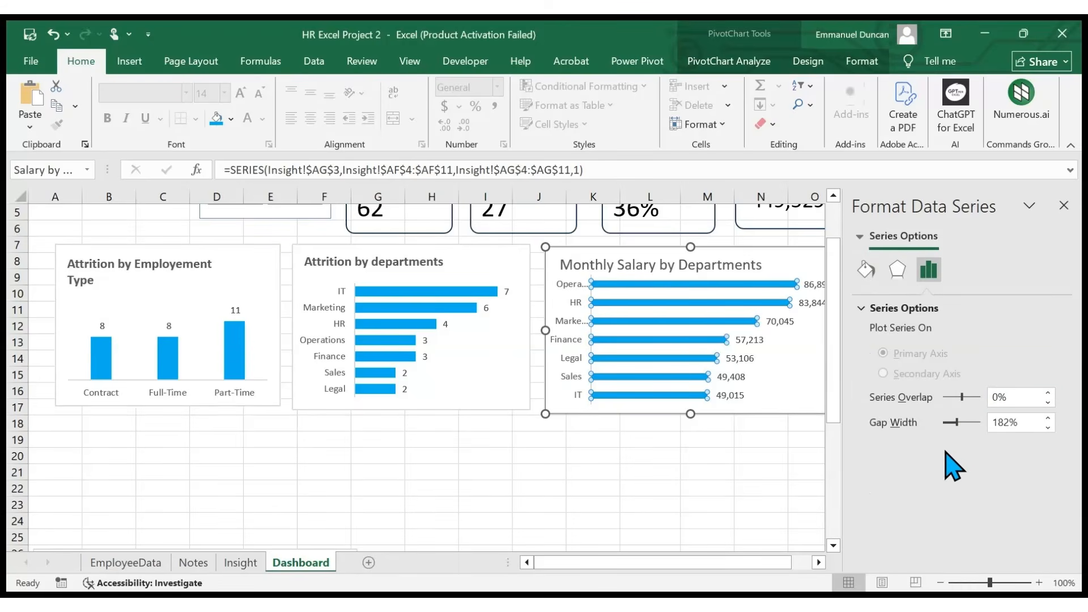
left_click_drag(958, 424, 951, 424)
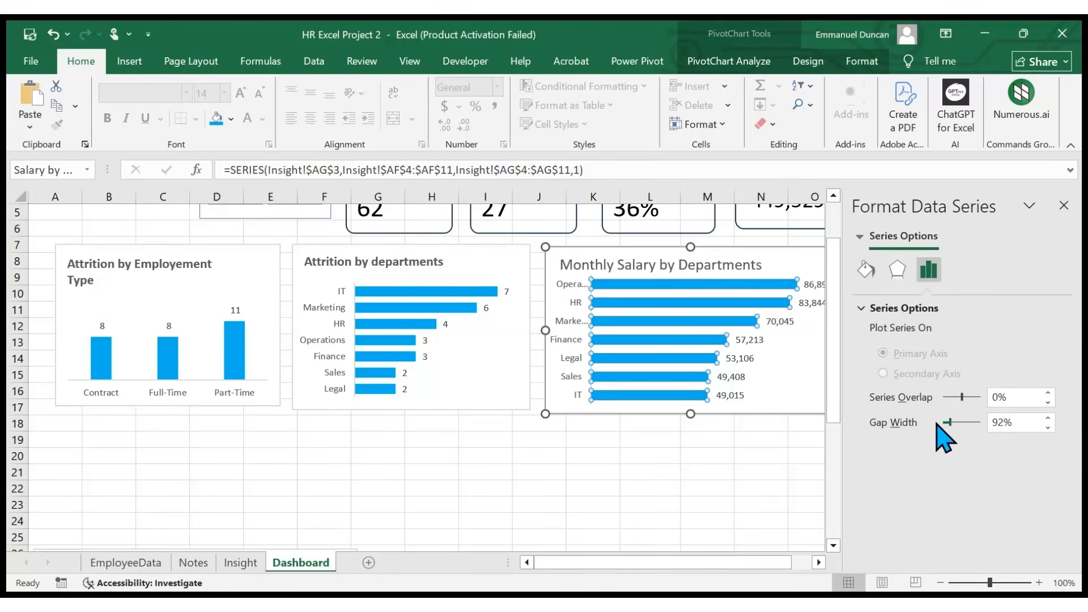
left_click(806, 390)
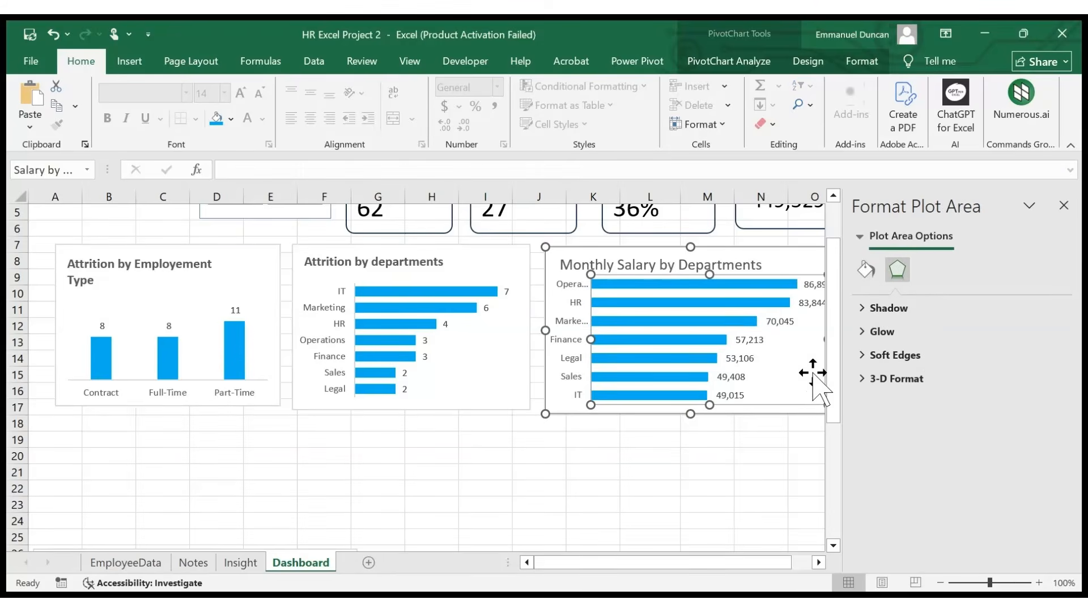
left_click(803, 262)
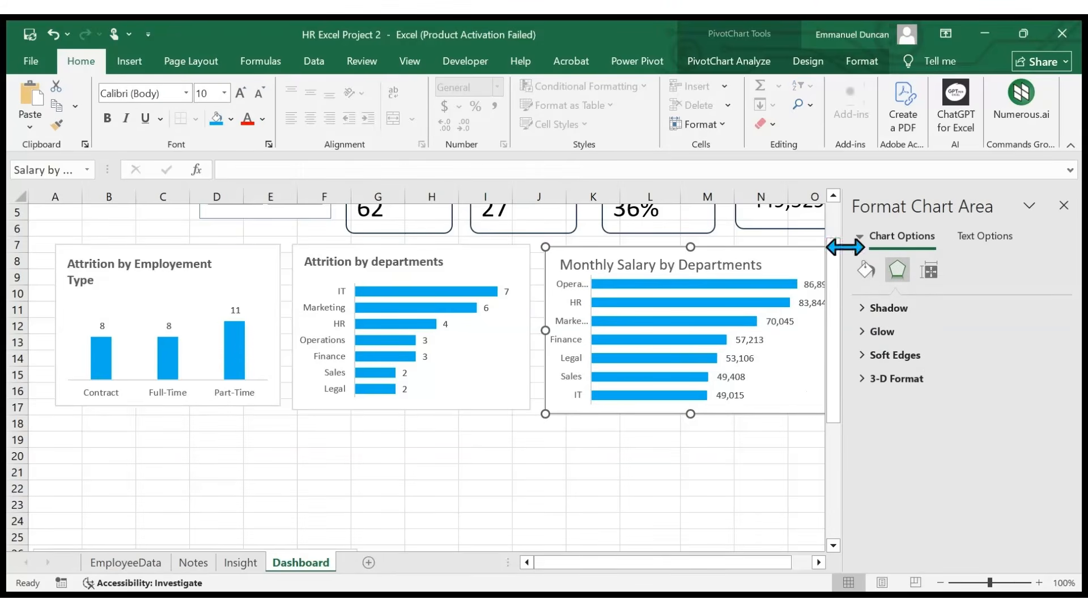
left_click(1064, 205)
- Set the Monthly Salary by Departments title to font size 12 and move it back to its chart's upper-left corner
left_click(763, 267)
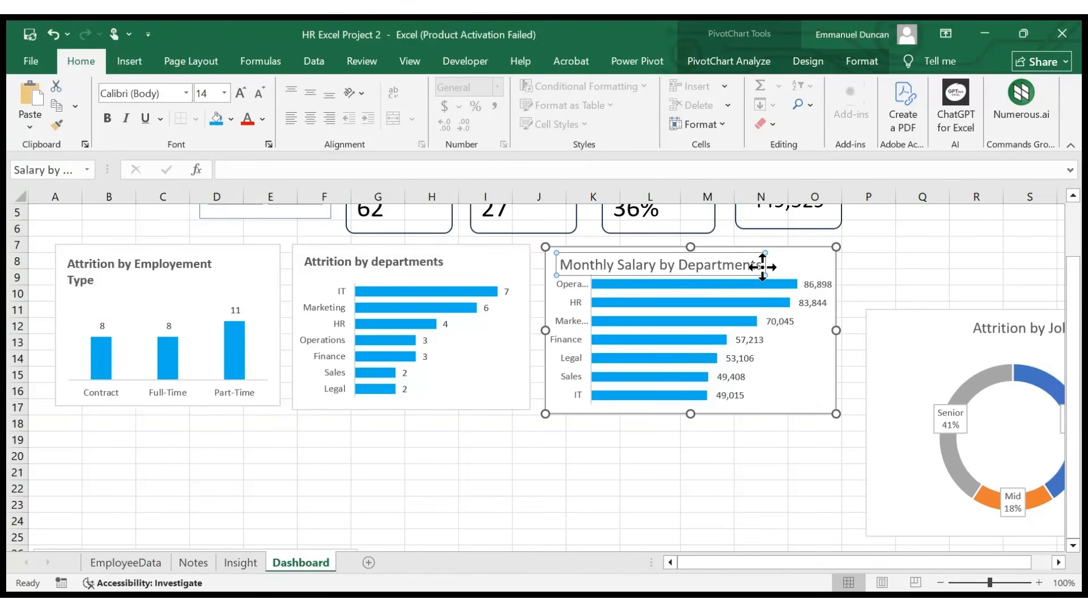
left_click(731, 265)
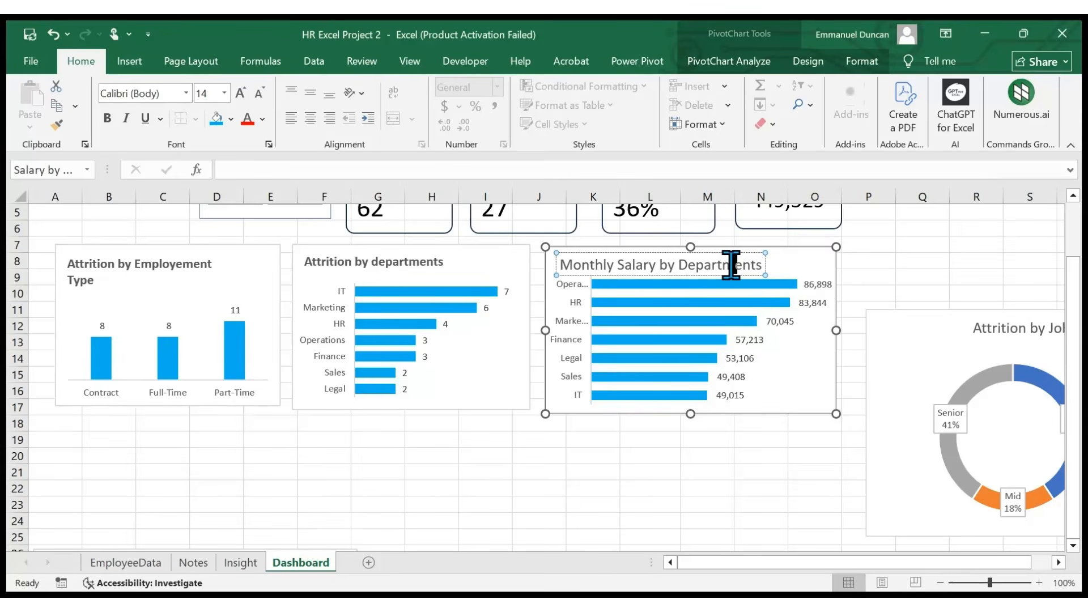
triple_click(731, 265)
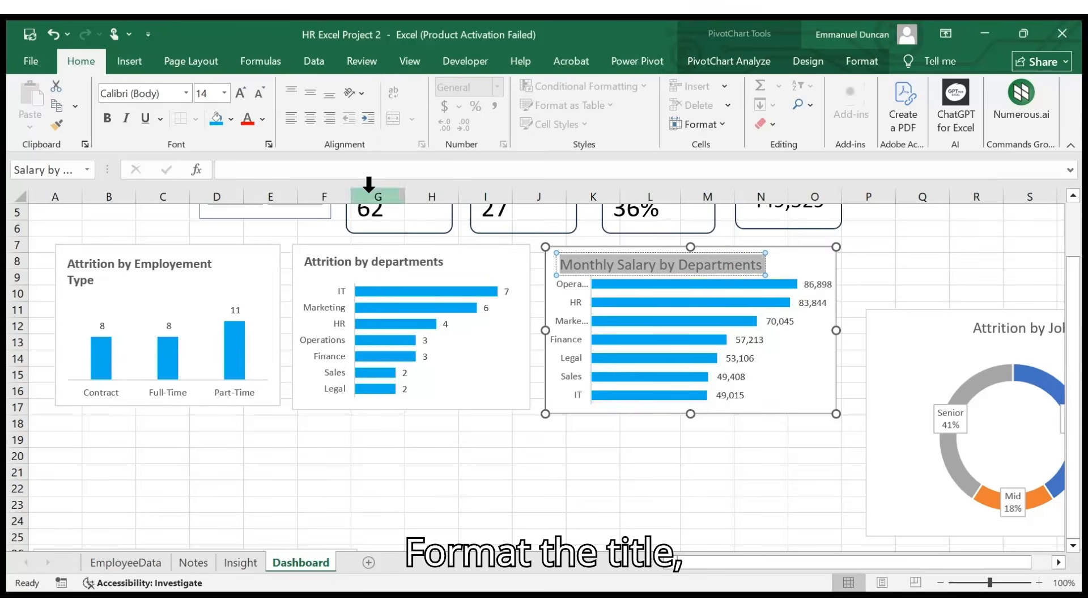
left_click(225, 93)
left_click(204, 196)
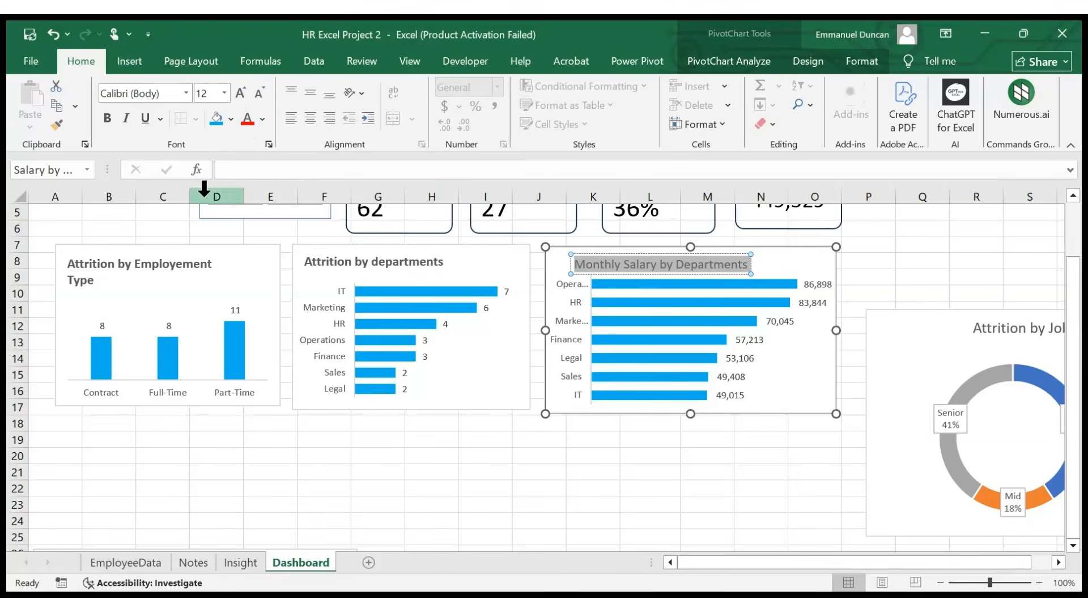
left_click(676, 255)
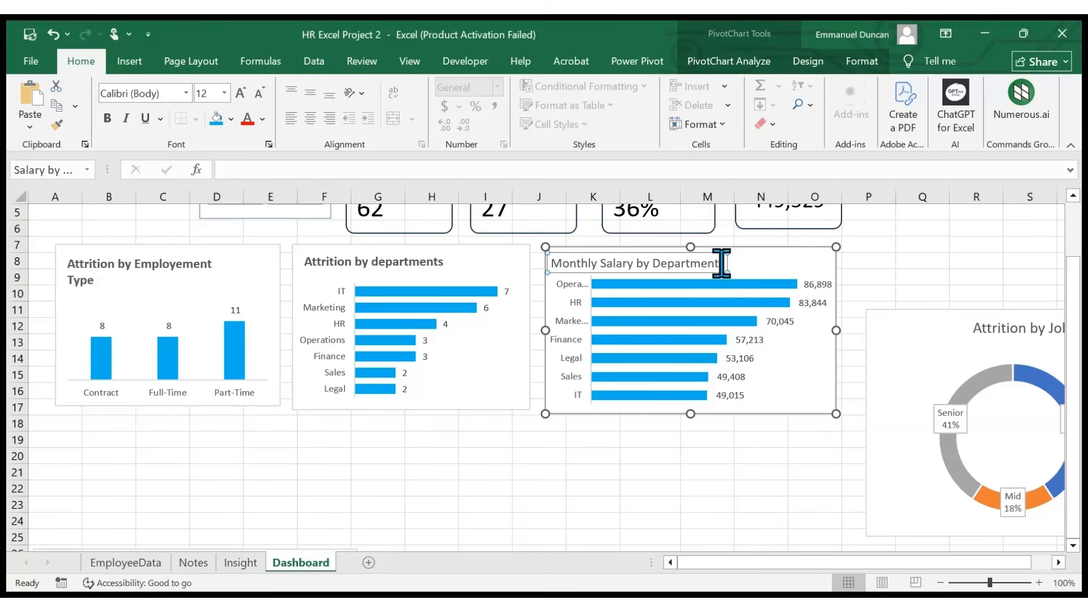
- Move the Attrition by Job level chart down to row 21 and widen the Monthly Salary by Departments chart into column P, ending in row 17
left_click_drag(834, 333, 853, 335)
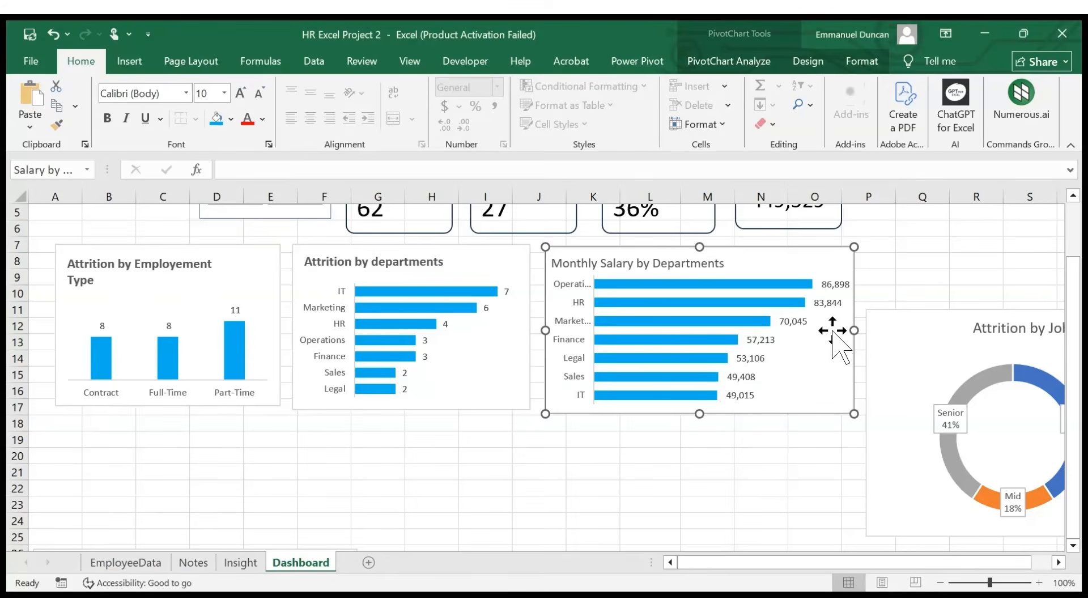
left_click_drag(923, 328, 595, 490)
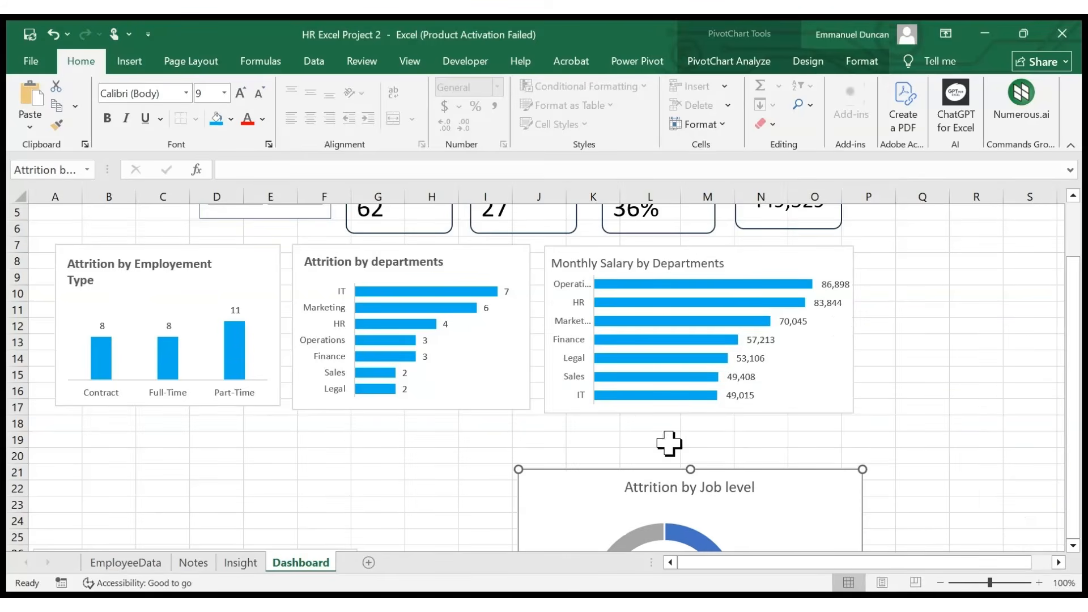
left_click(824, 379)
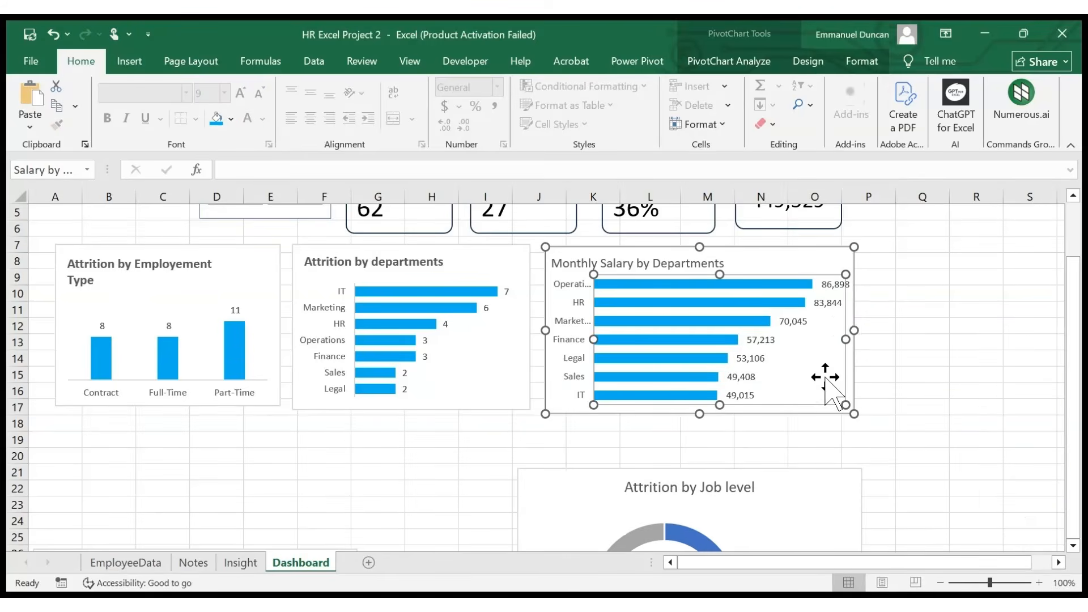
left_click(834, 270)
left_click_drag(854, 332, 905, 332)
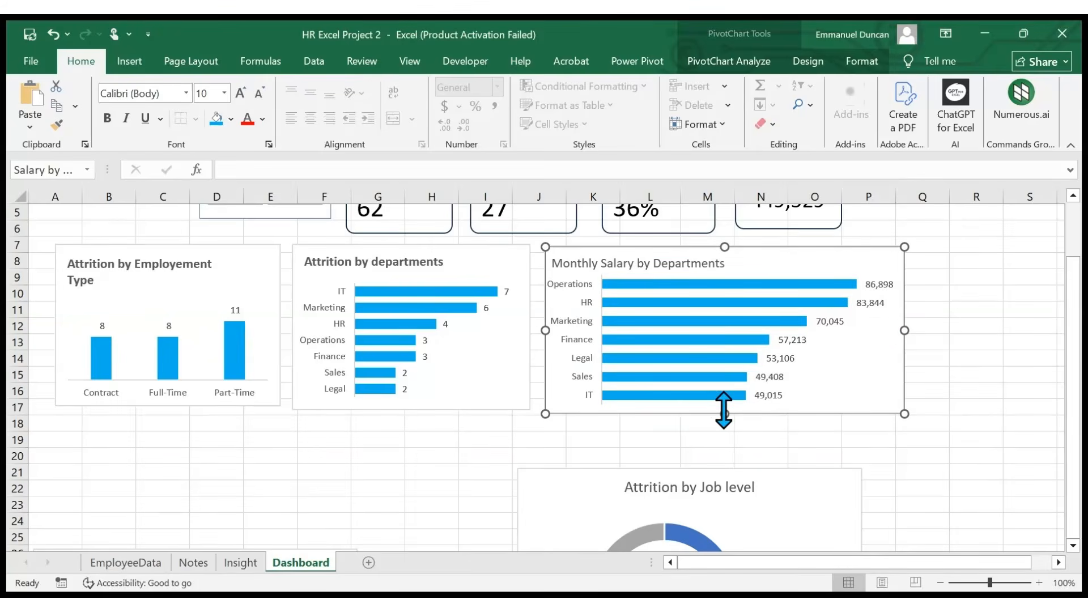
left_click_drag(724, 413, 724, 441)
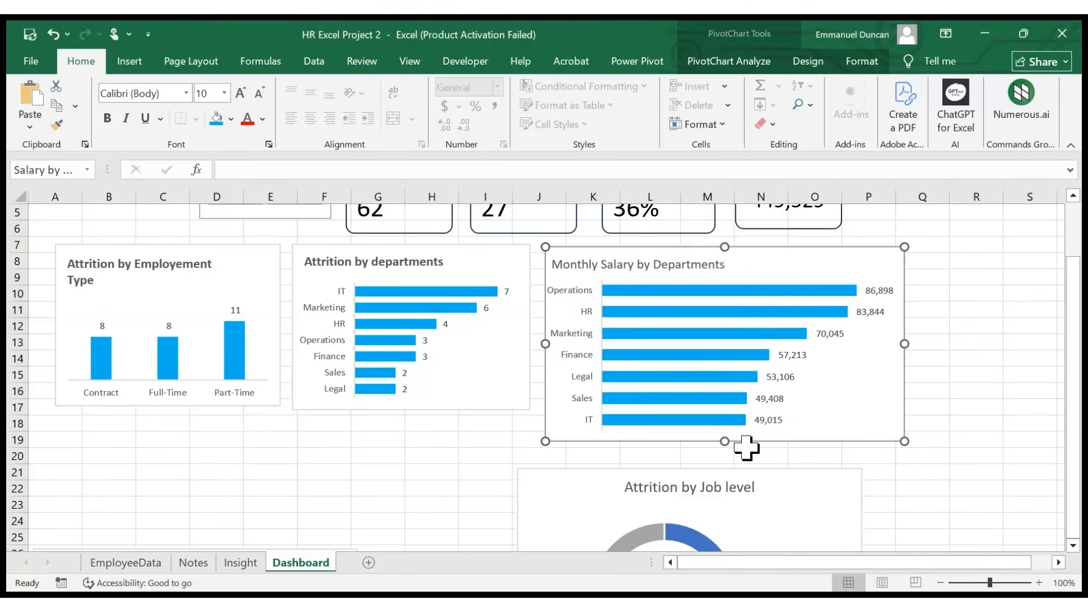
left_click_drag(723, 441, 723, 413)
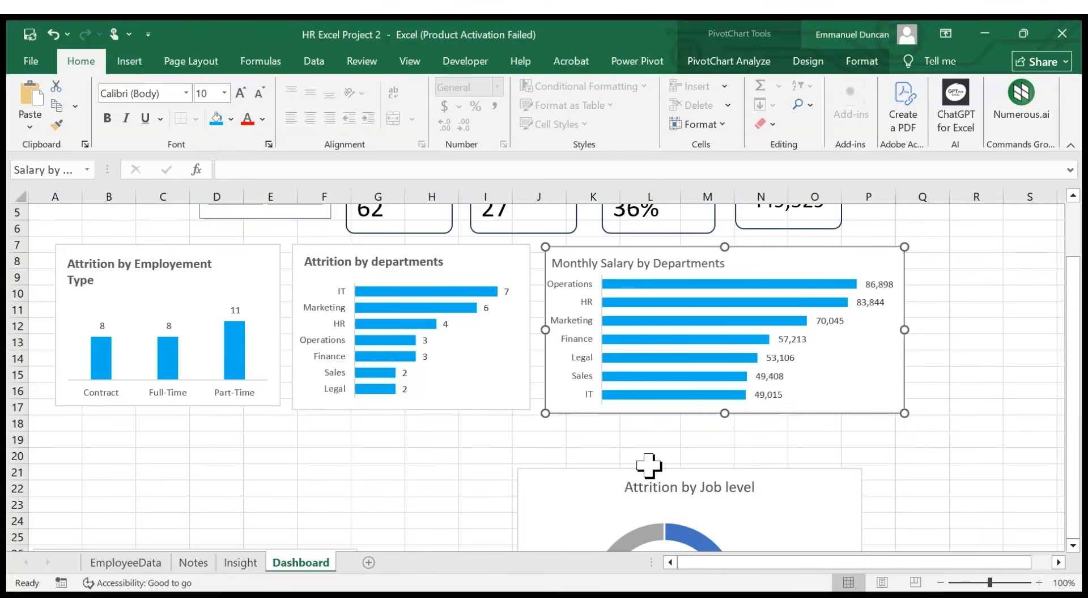
- Place the Attrition by Age chart directly beneath the Attrition by Employement Type chart and narrow it to the same width
scroll(400, 469, "down", 4)
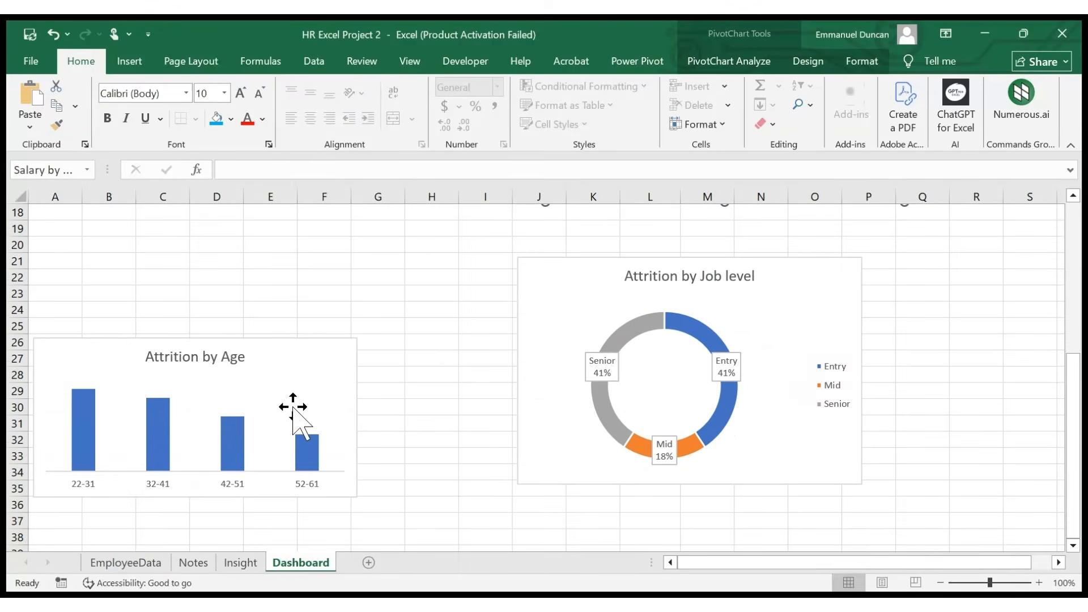
left_click_drag(315, 351, 308, 269)
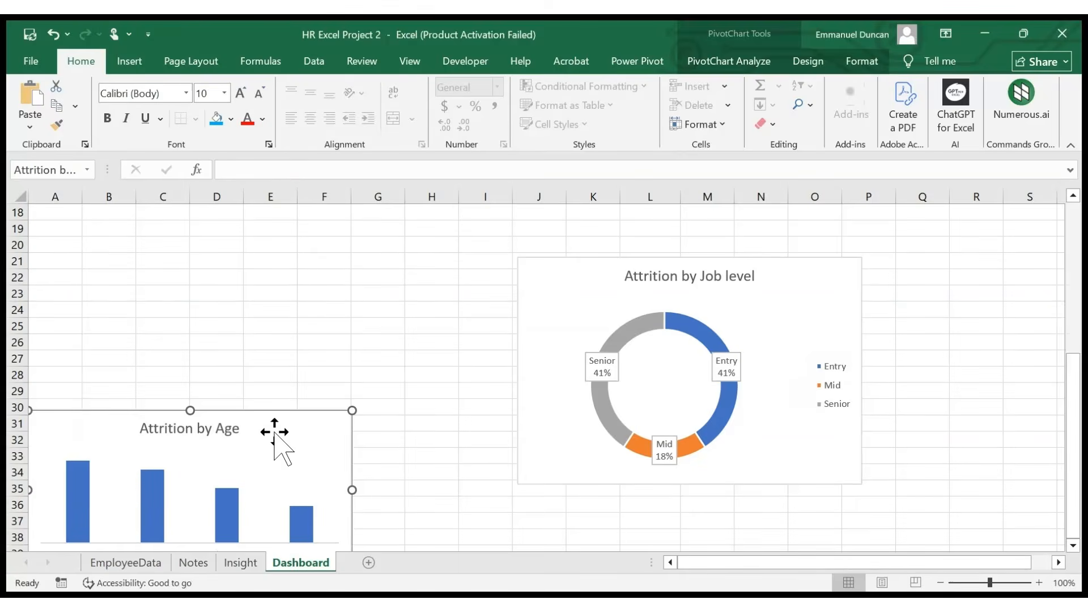
left_click_drag(275, 432, 269, 298)
scroll(444, 277, "up", 4)
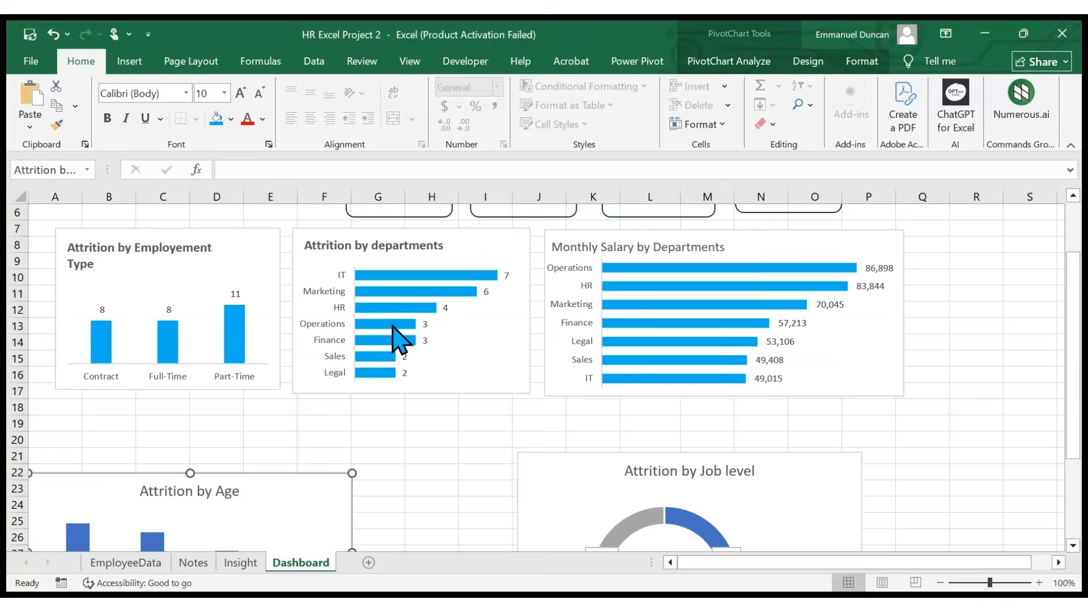
left_click_drag(284, 479, 309, 414)
left_click_drag(375, 488, 311, 363)
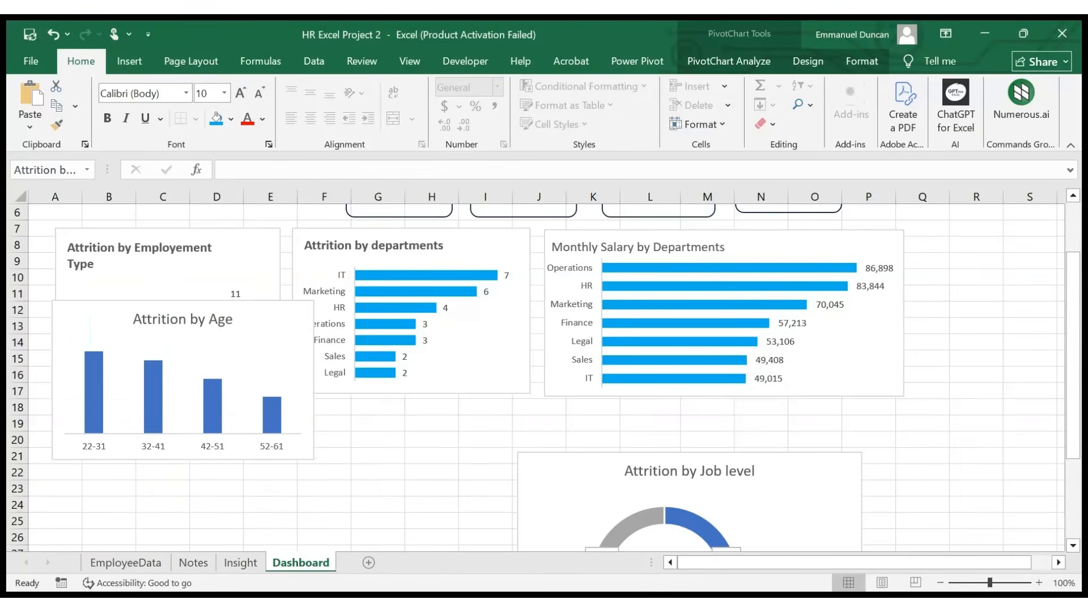
left_click_drag(283, 323, 287, 427)
left_click_drag(317, 480, 280, 479)
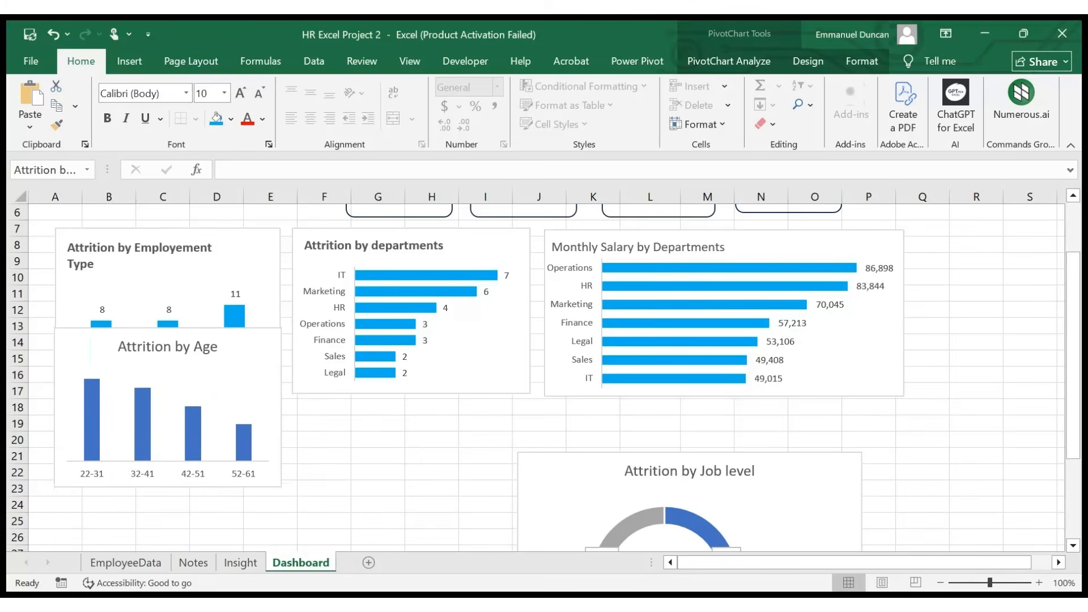
left_click_drag(249, 351, 250, 427)
left_click_drag(226, 479, 226, 472)
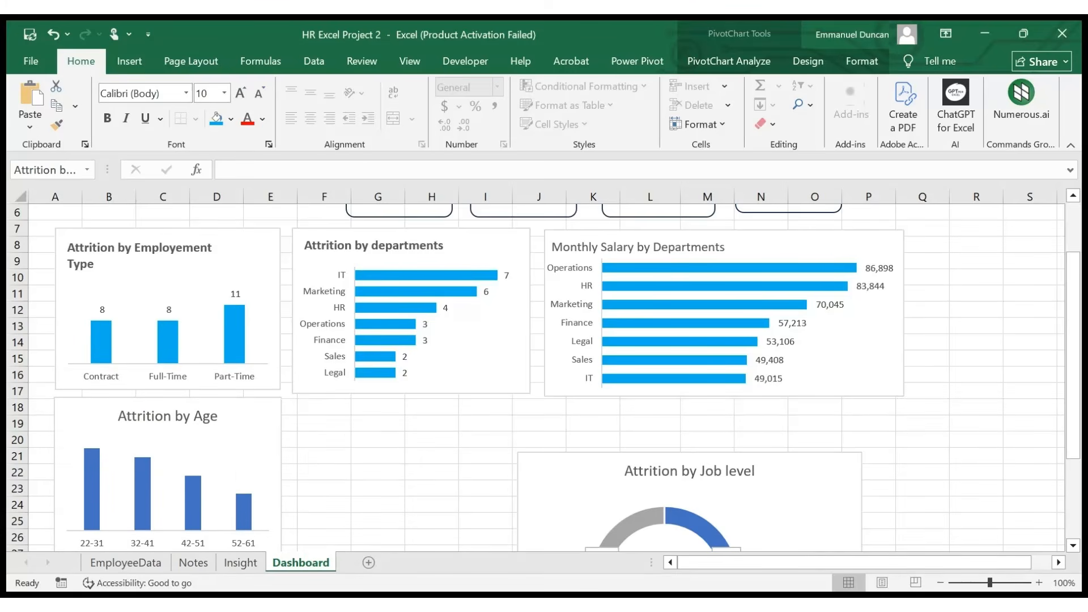
left_click(226, 473)
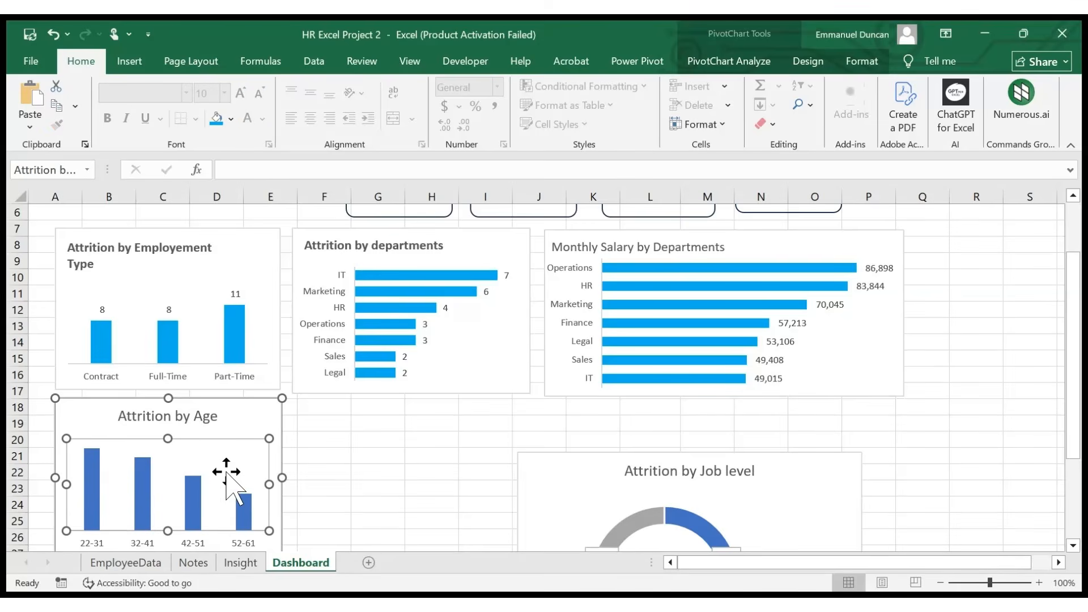
- Make the Attrition by Age chart title bold with font size 12
double_click(182, 417)
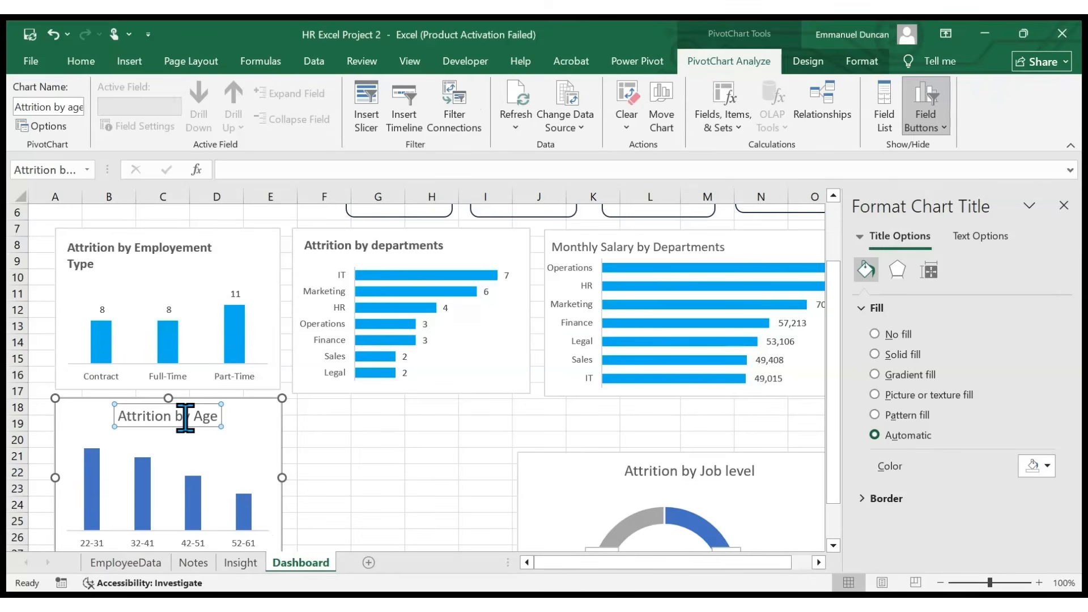
triple_click(215, 419)
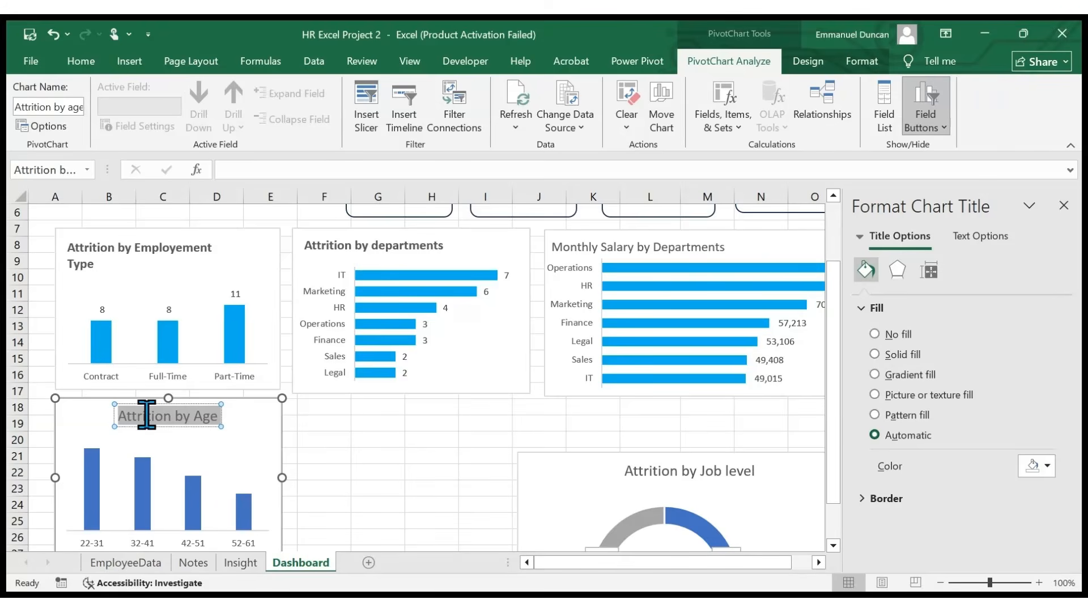
key("ctrl+b")
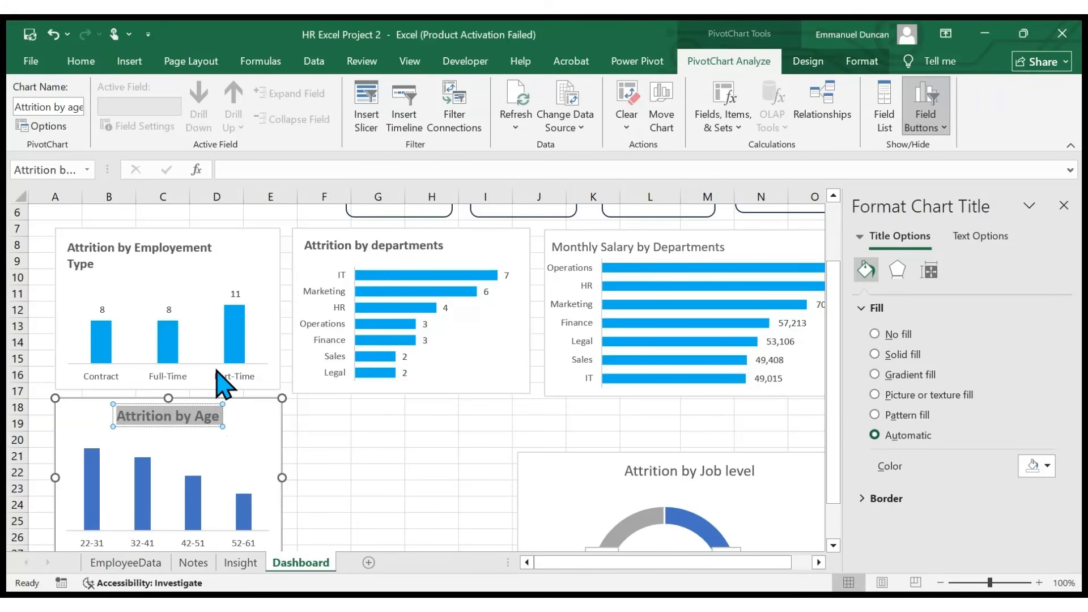
key("ctrl+shift+period")
key("ctrl+shift+period")
key("ctrl+shift+period")
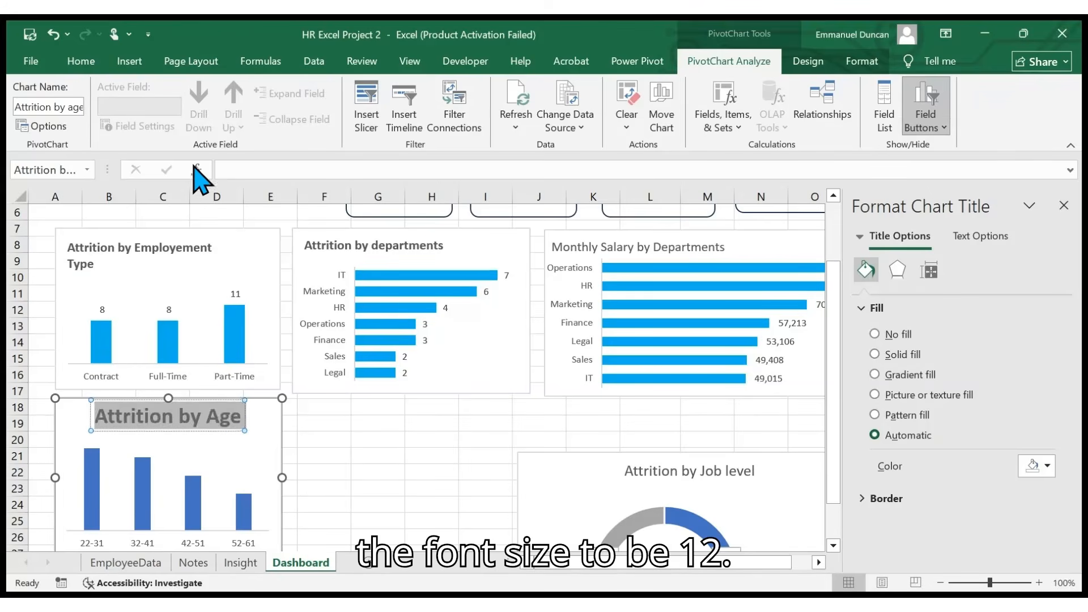
key("ctrl+shift+comma")
key("ctrl+shift+comma")
key("ctrl+shift+comma")
key("ctrl+shift+comma")
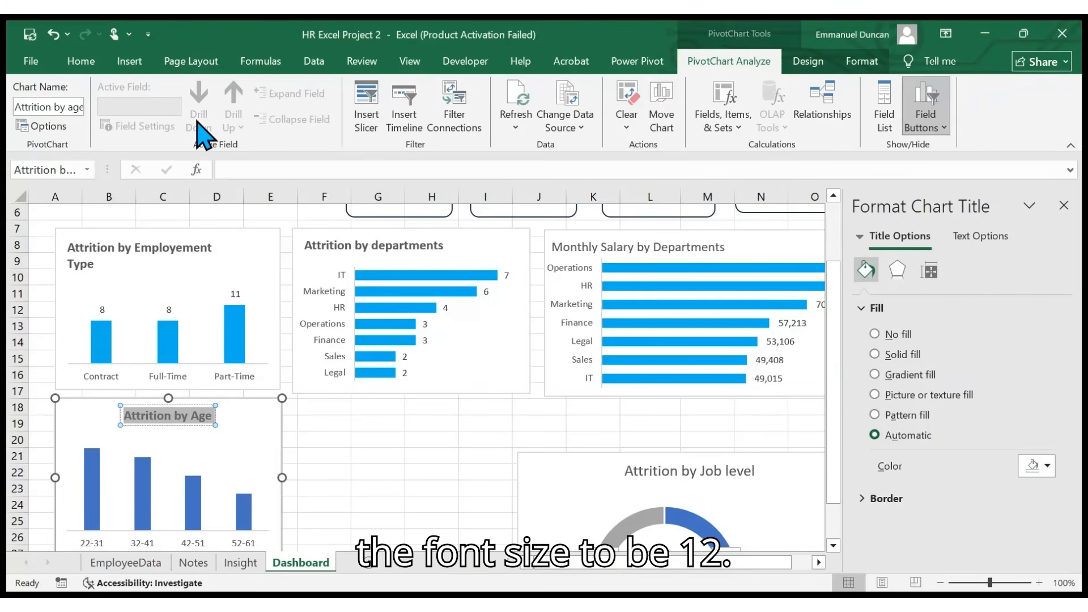
left_click(243, 436)
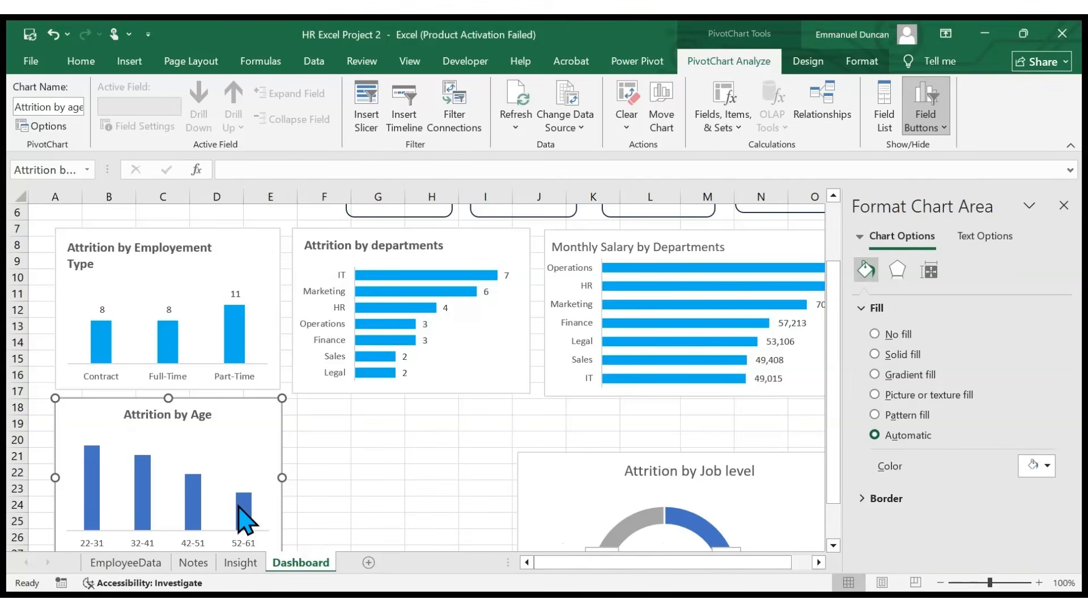
- Fill the Attrition by Age columns with the same light blue as the other charts
left_click(192, 498)
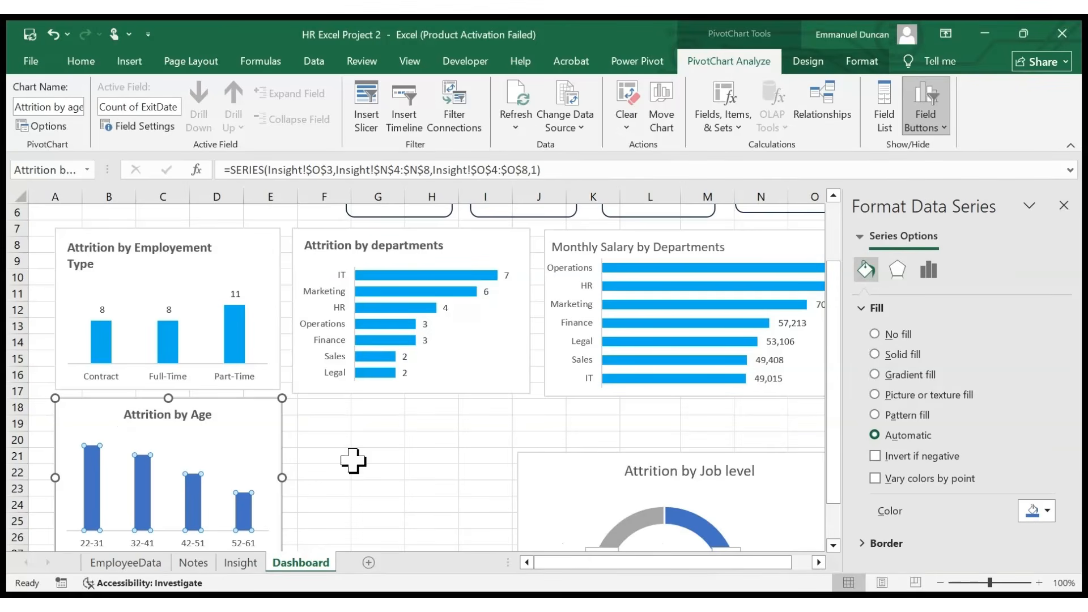
left_click(1047, 510)
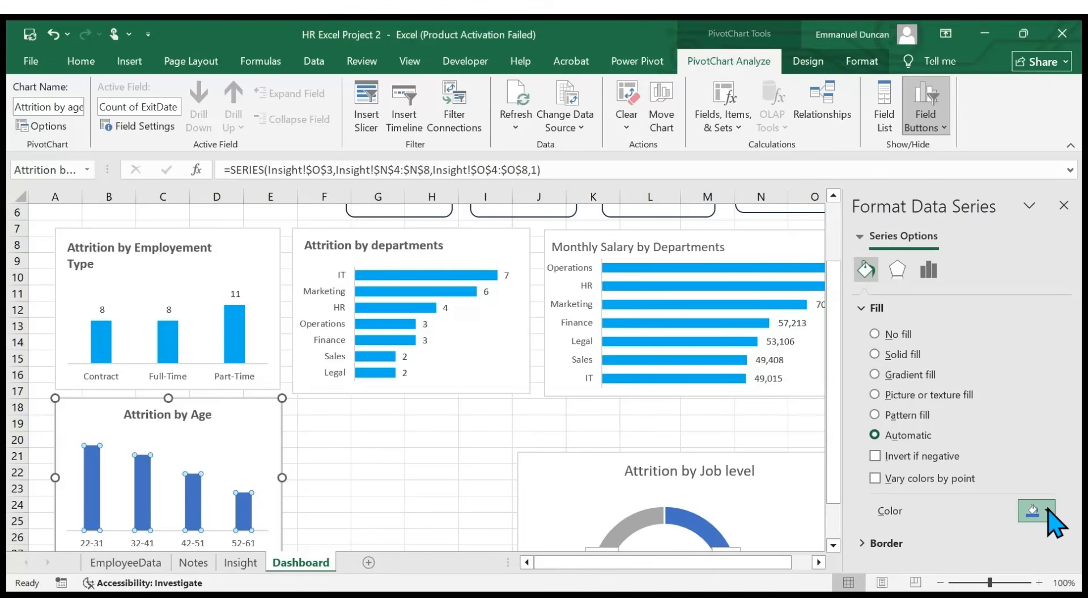
left_click(993, 464)
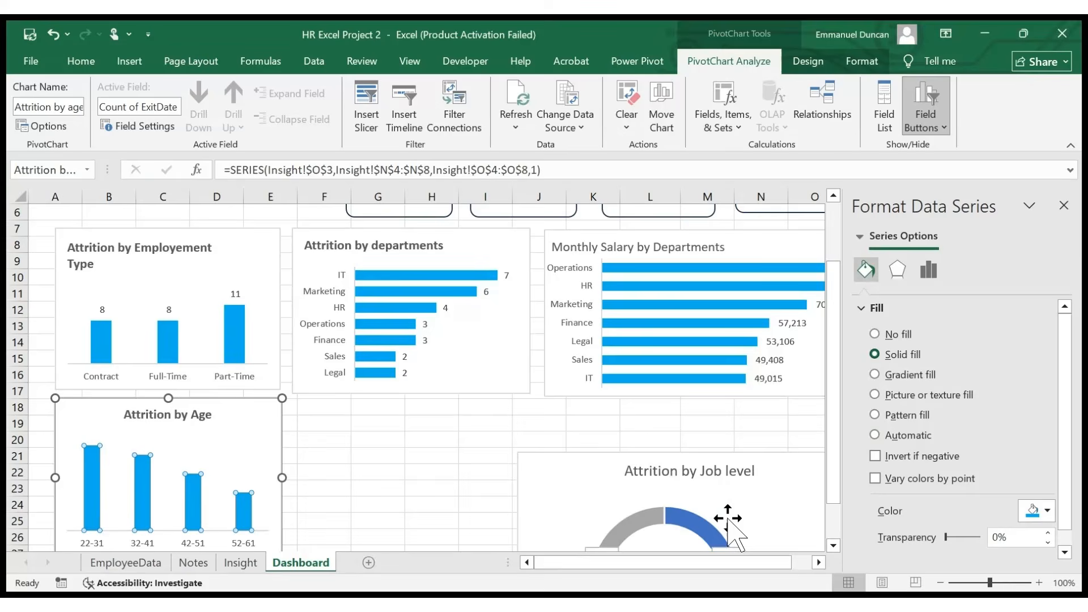
- Try to move the Attrition by Job level chart up beneath the Attrition by departments chart
left_click_drag(789, 466, 571, 413)
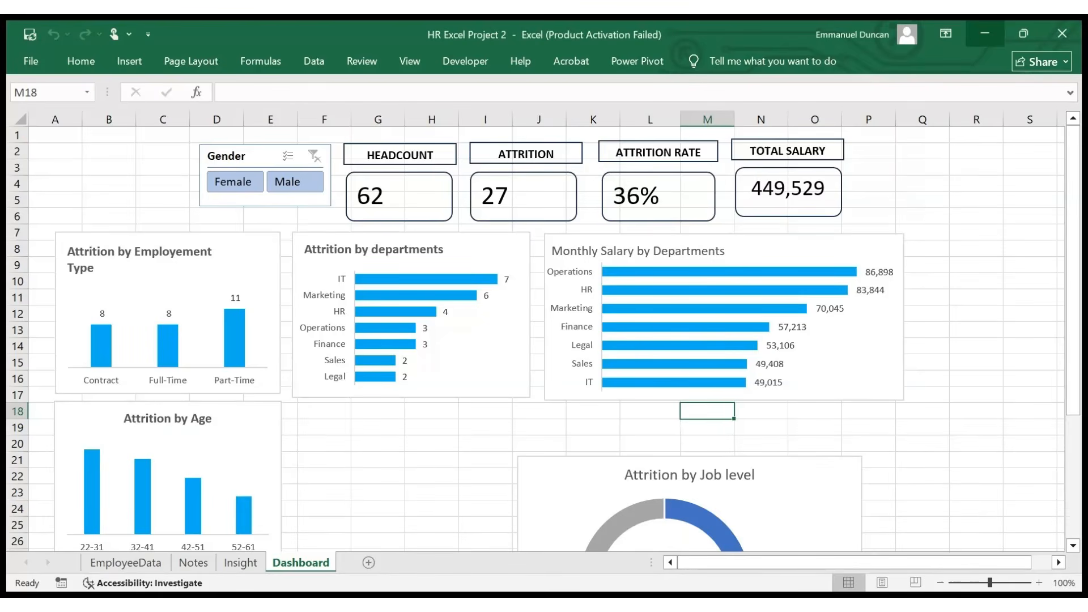
- Move the Attrition by Job level chart directly beneath the Attrition by departments chart, beside the Attrition by Age chart
left_click_drag(590, 478, 380, 423)
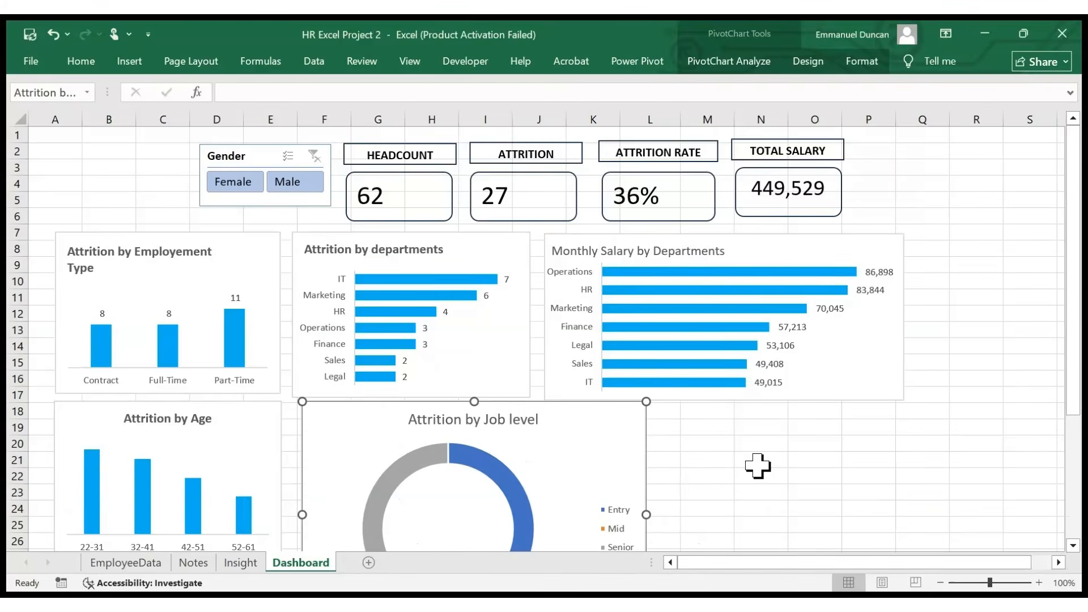
scroll(758, 467, "down", 3)
scroll(758, 466, "up", 3)
- Add a new blank worksheet after the Dashboard sheet and rename the existing Dashboard sheet as GRAPHS
left_click(368, 563)
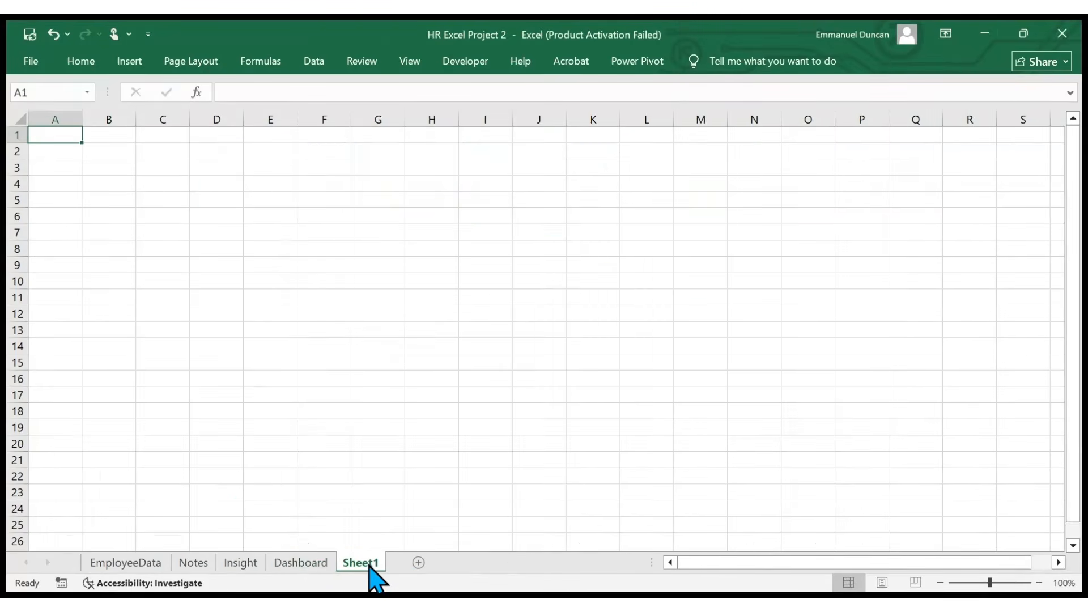
left_click(327, 564)
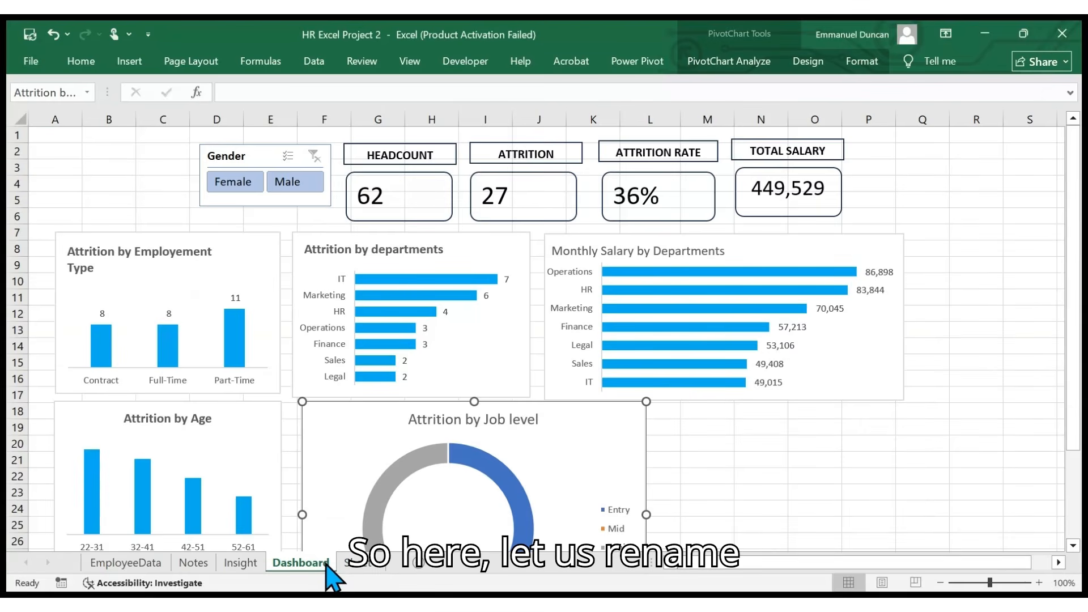
double_click(327, 564)
left_click_drag(326, 563, 267, 579)
key("BackSpace")
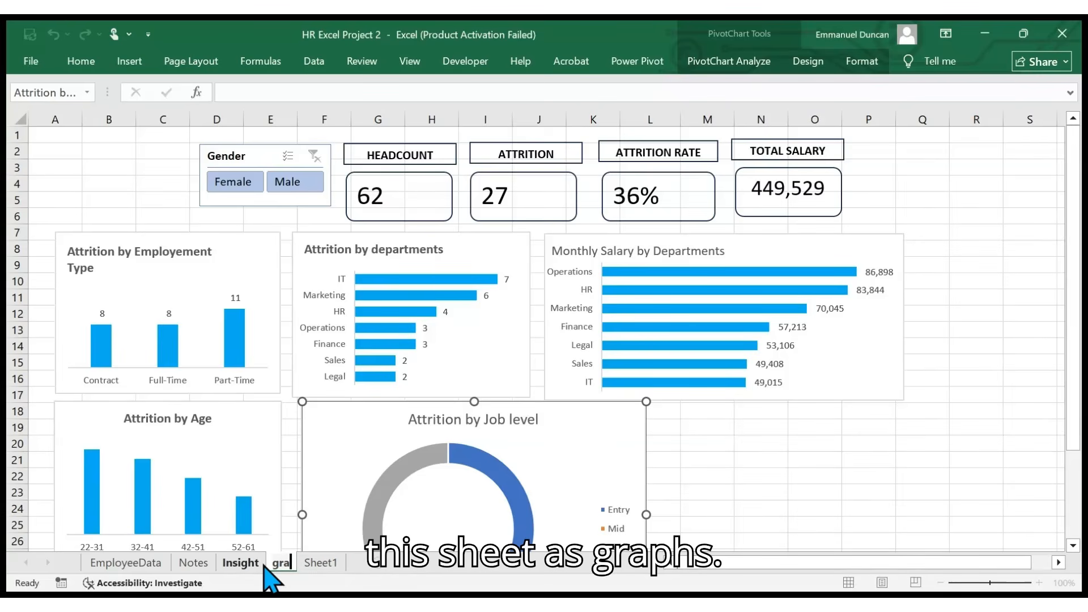
type("GRAPHS")
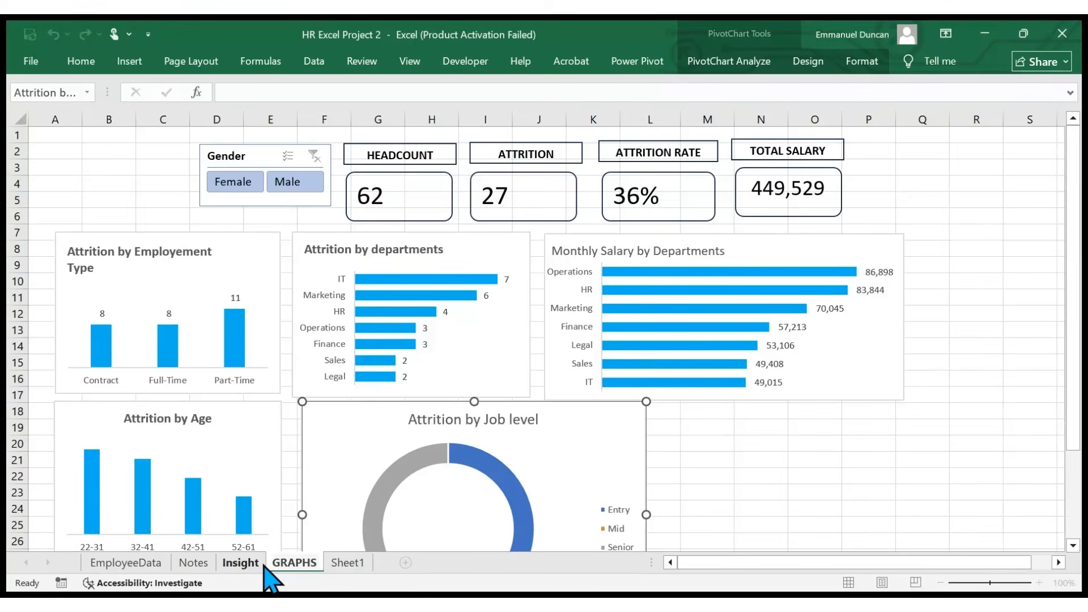
key("Return")
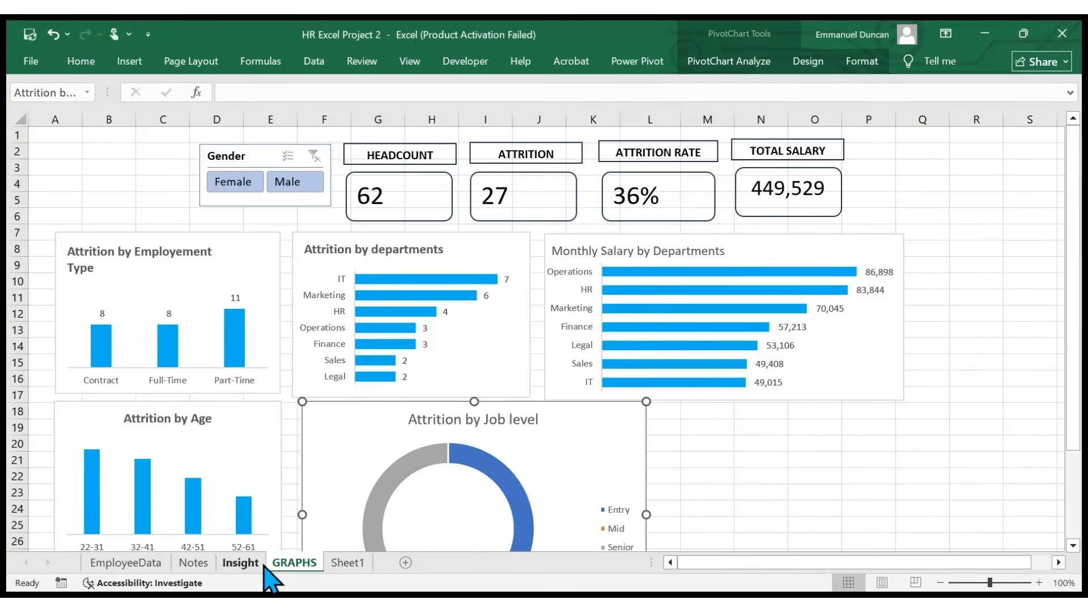
- Rename the blank Sheet1 as DASHBOARD and leave it as the active sheet
double_click(352, 567)
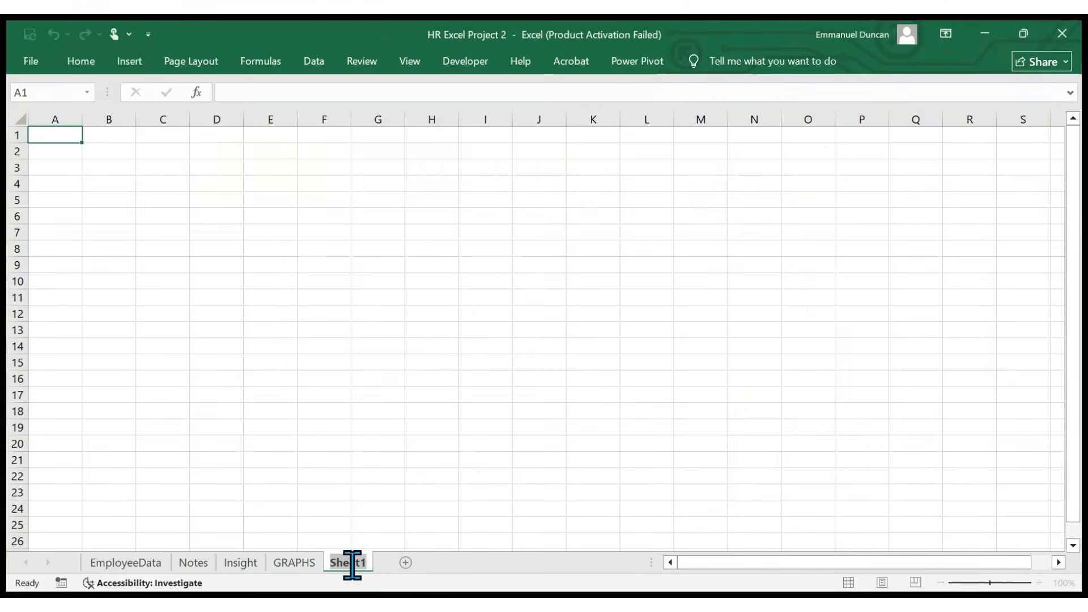
type("DASHBOARD")
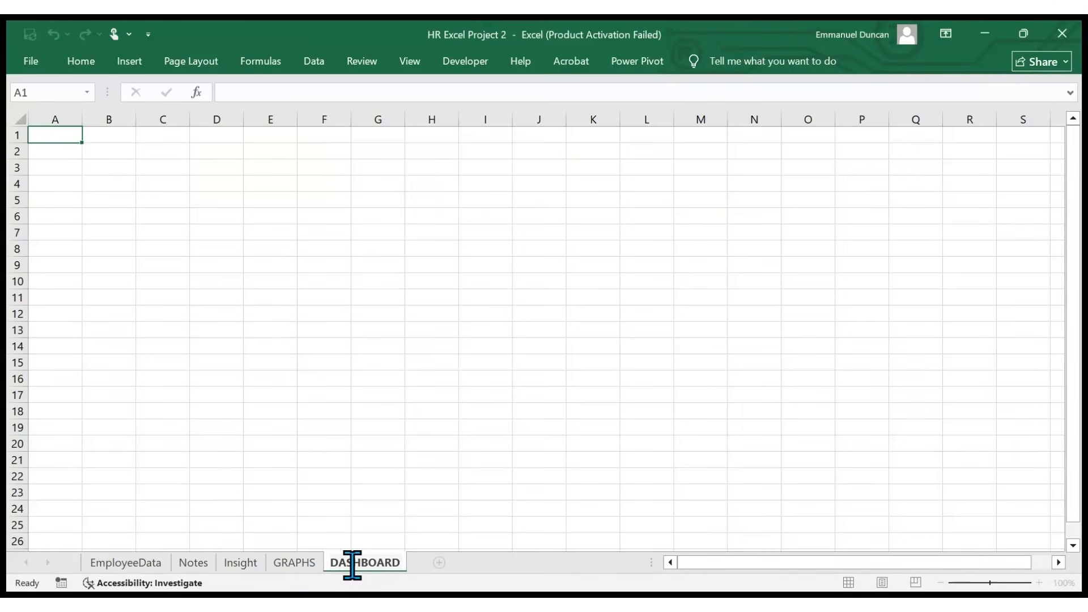
key("Return")
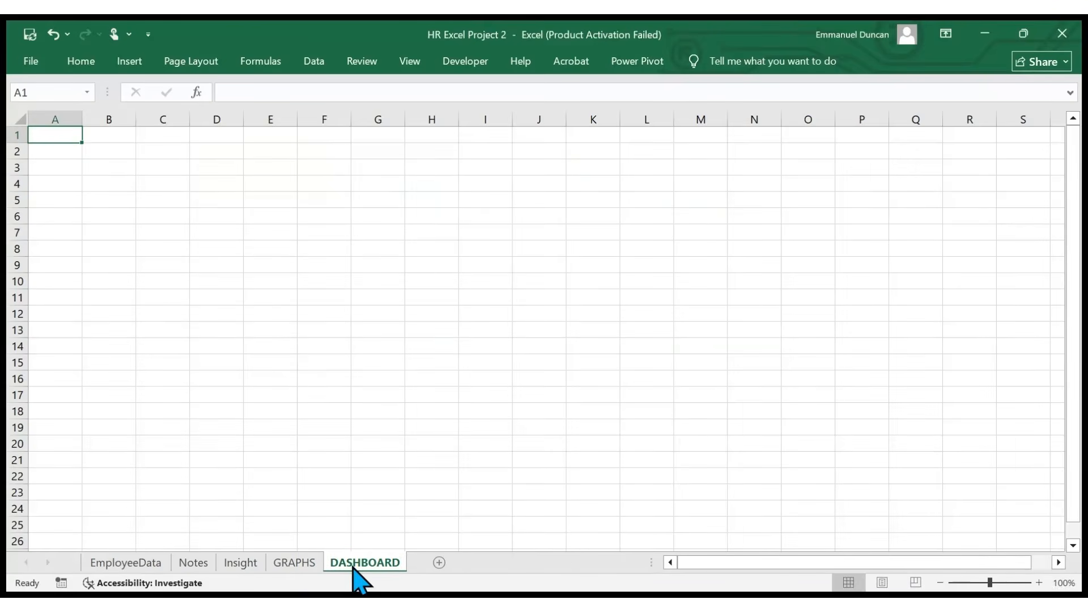
left_click(311, 565)
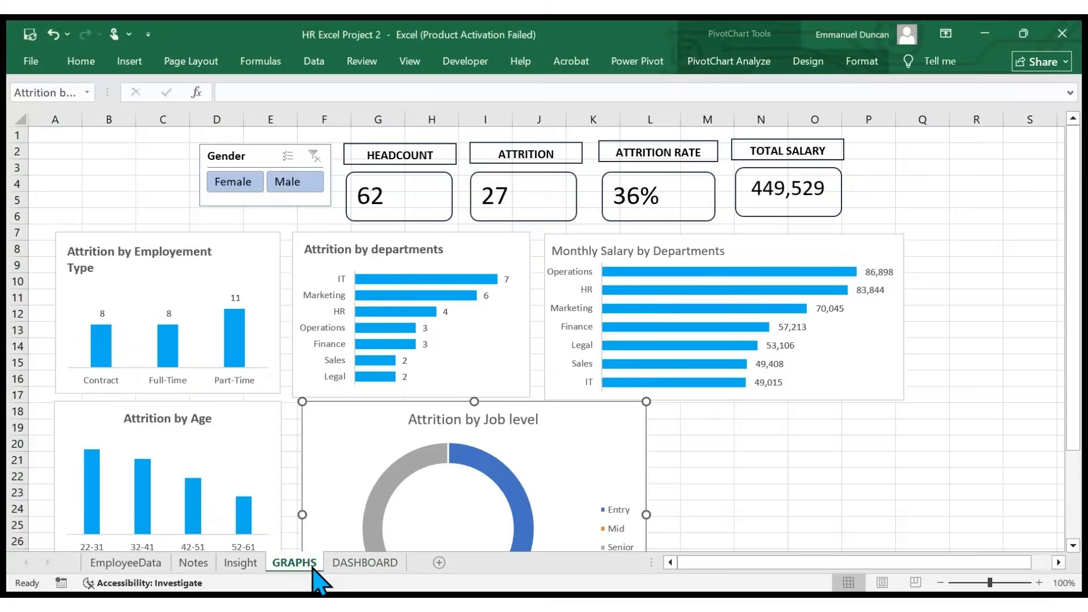
left_click(358, 564)
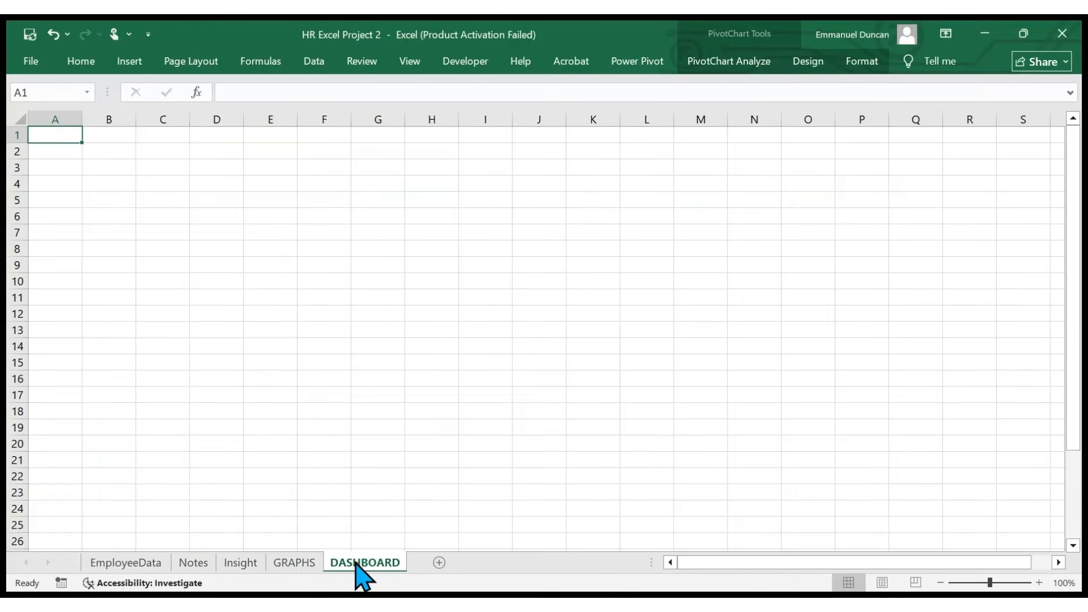
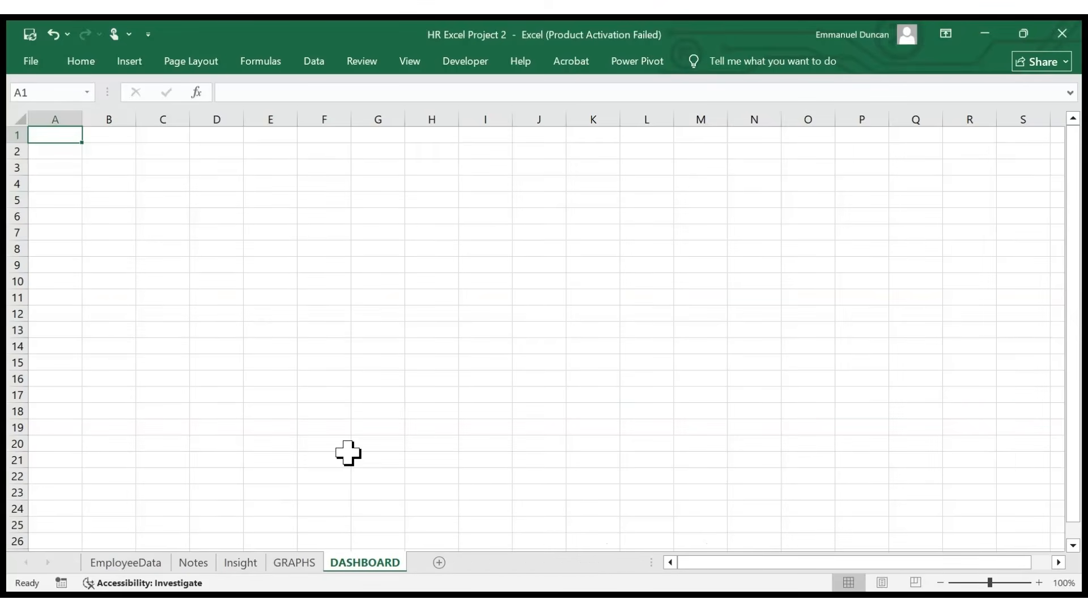
- Hide the gridlines on the DASHBOARD sheet
left_click(143, 245)
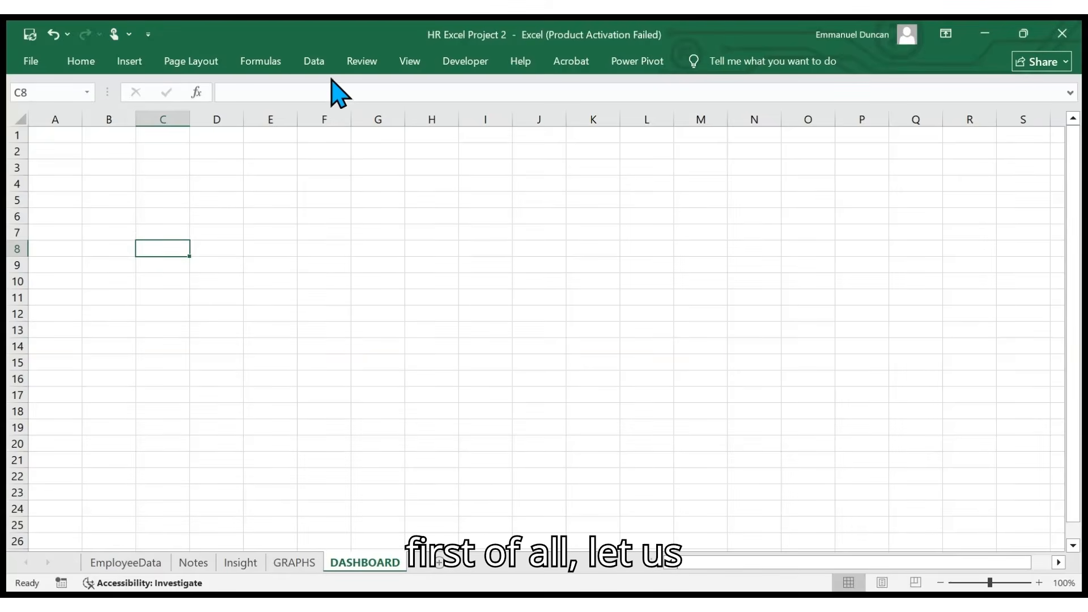
left_click(398, 55)
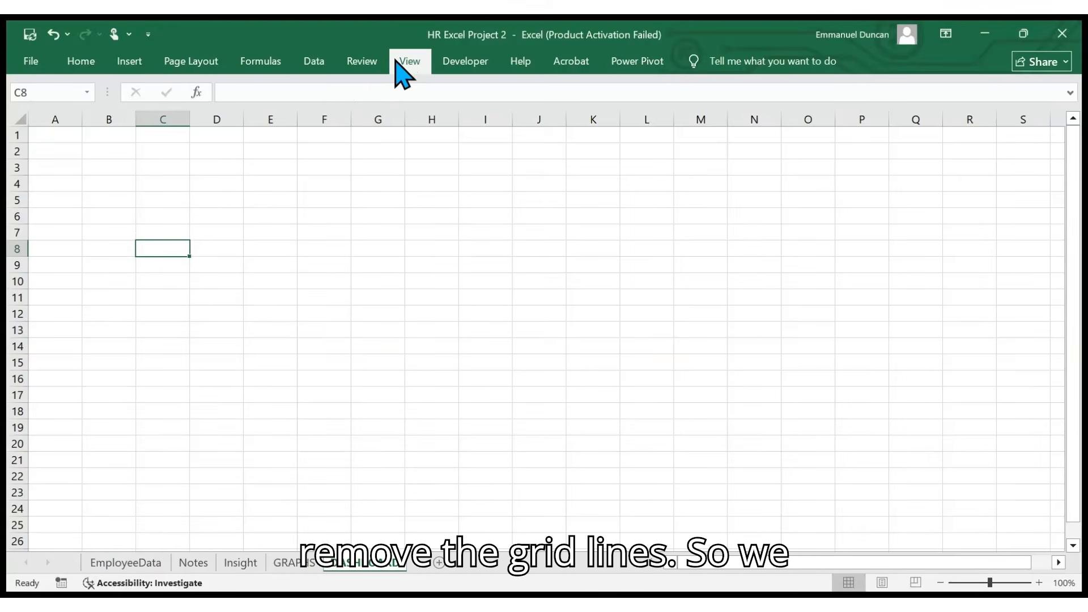
left_click(200, 102)
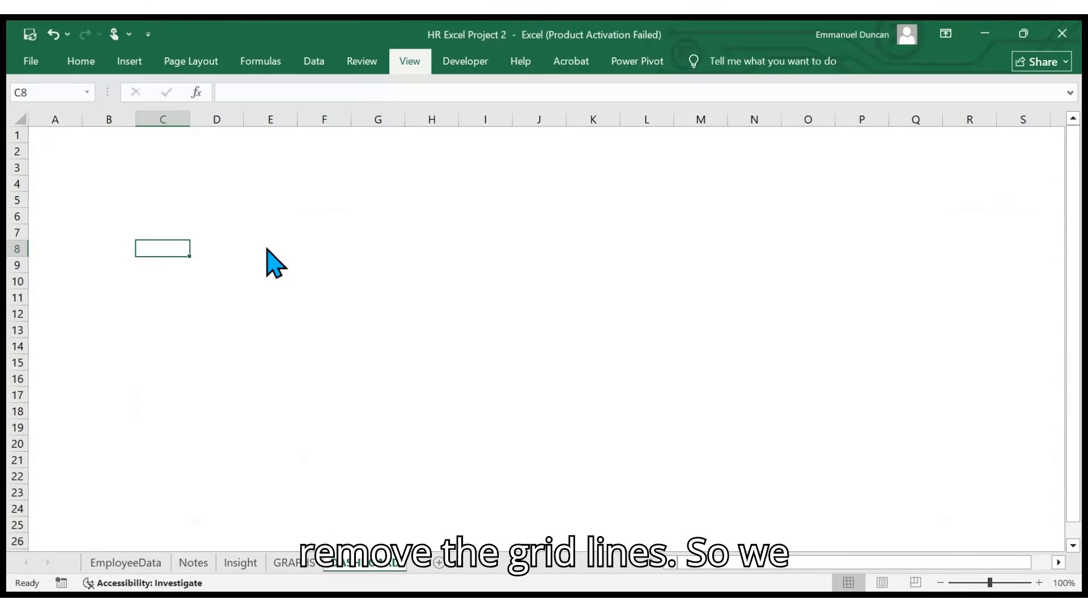
left_click(357, 238)
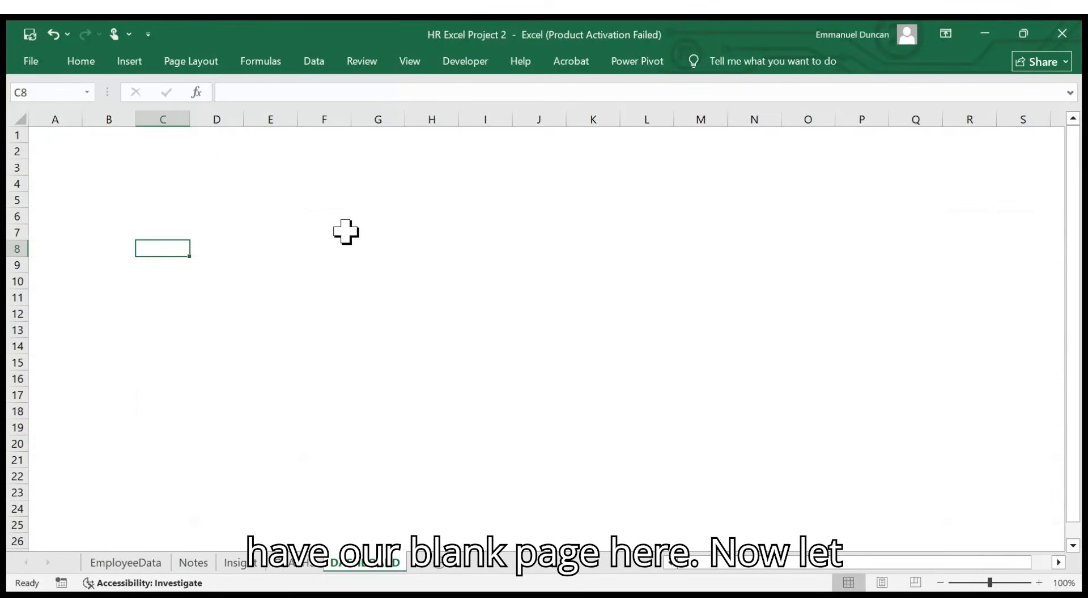
- Insert the HR Analytics Dashboard background picture on the DASHBOARD sheet and move its corner to cell A1
left_click(121, 64)
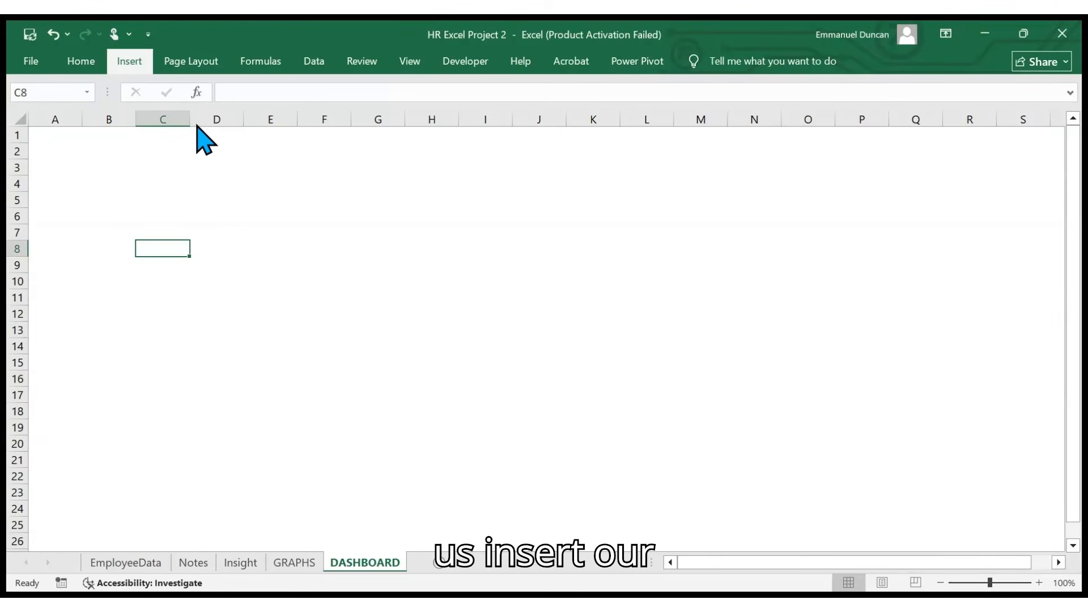
left_click(219, 171)
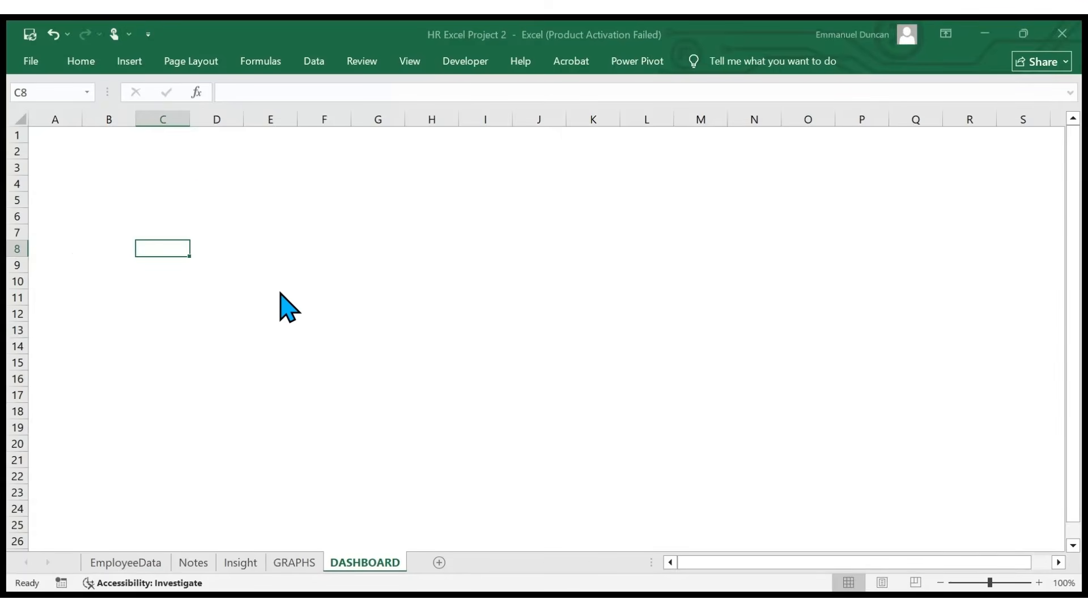
key("ctrl+v")
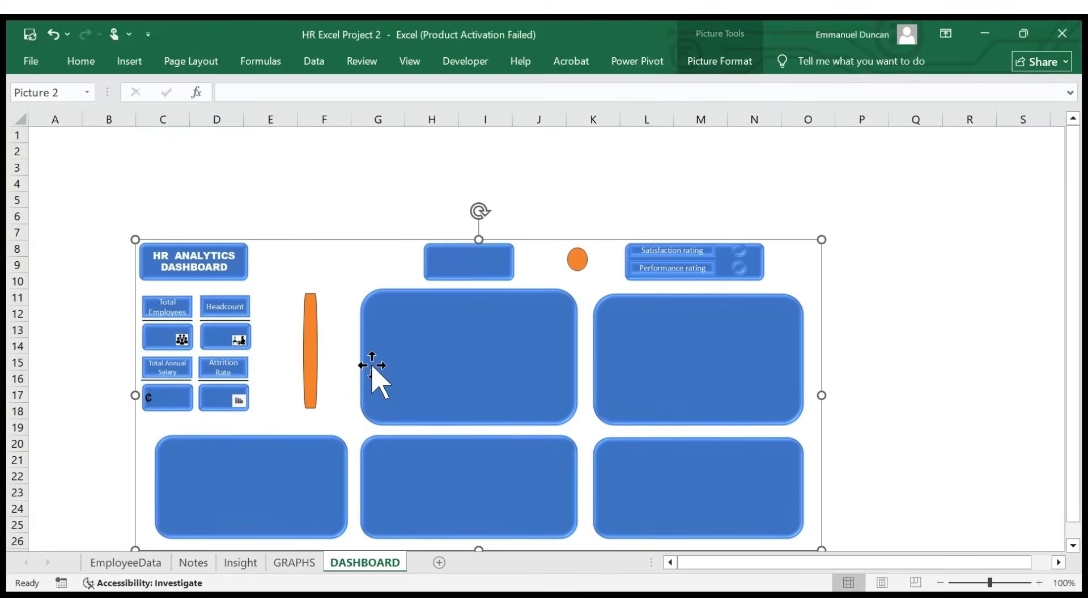
left_click_drag(319, 283, 211, 172)
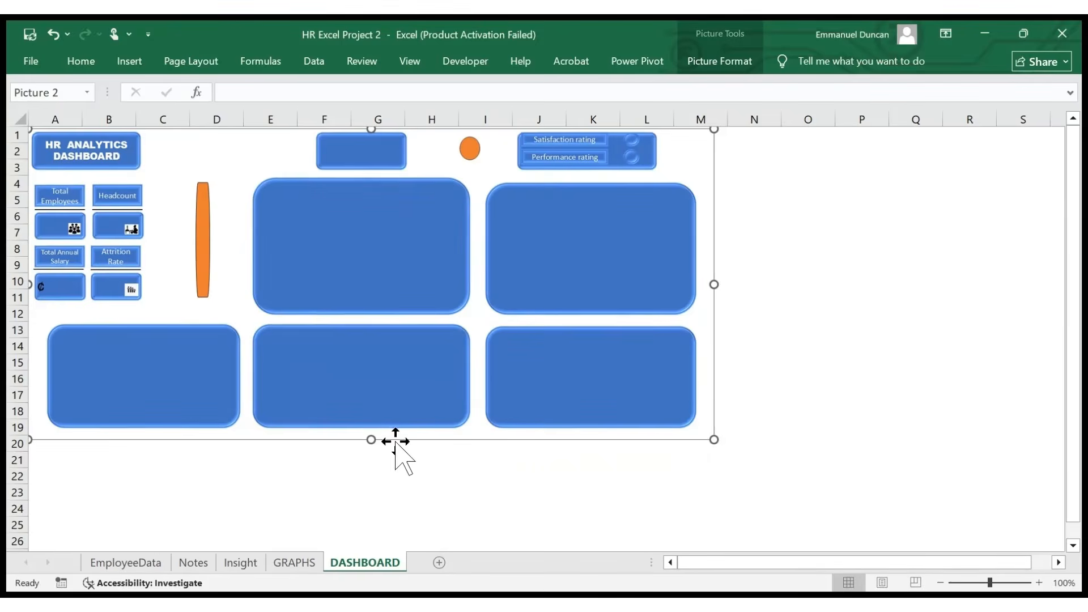
- Stretch the dashboard background picture down to about row 26 and across to about column O
left_click_drag(371, 439, 371, 539)
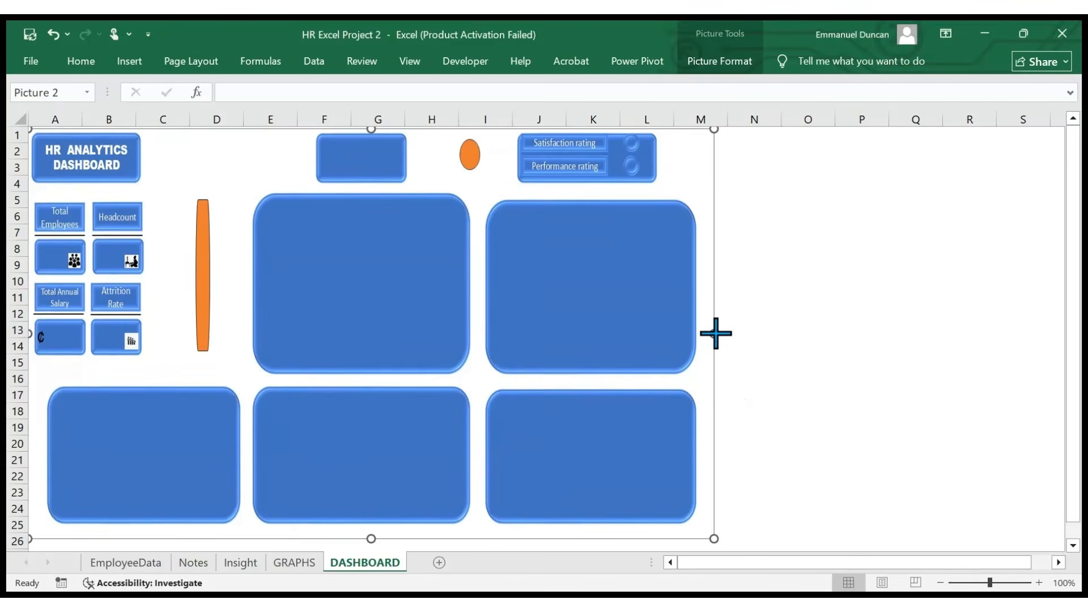
left_click_drag(715, 333, 798, 333)
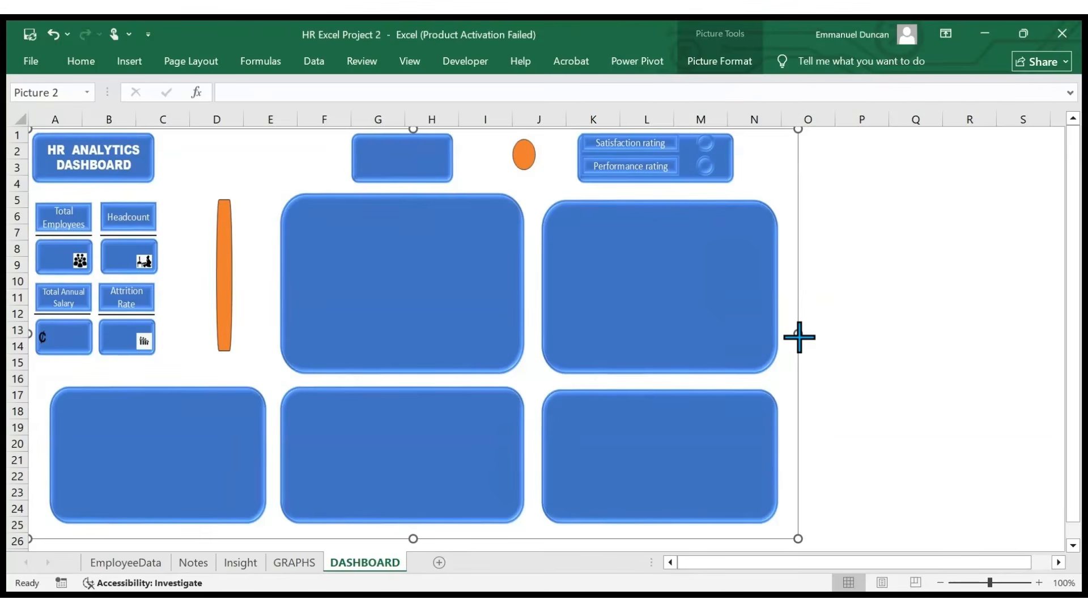
left_click_drag(801, 337, 834, 335)
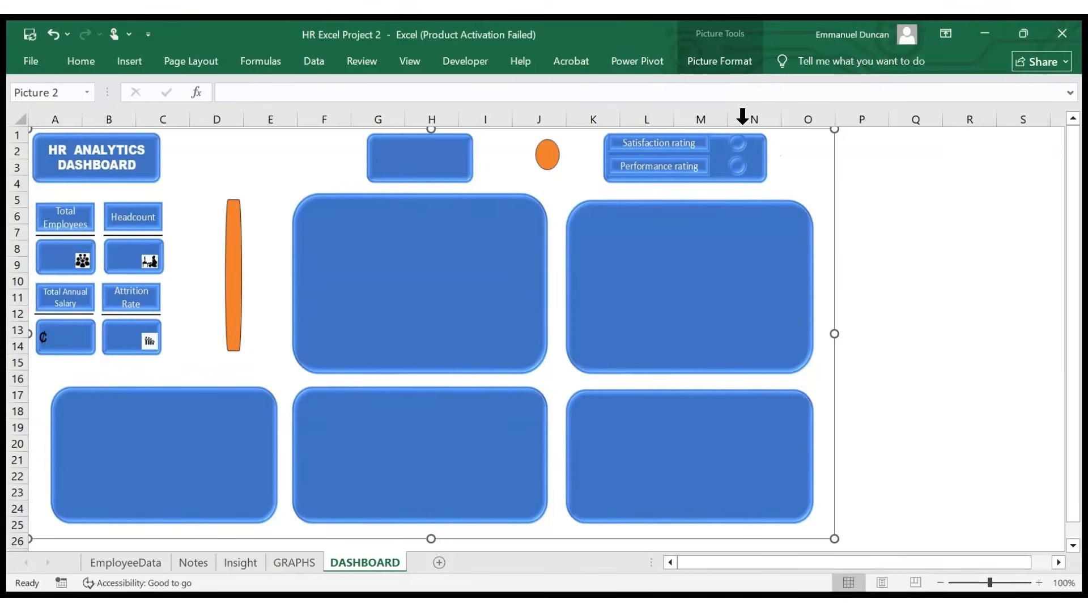
left_click(720, 68)
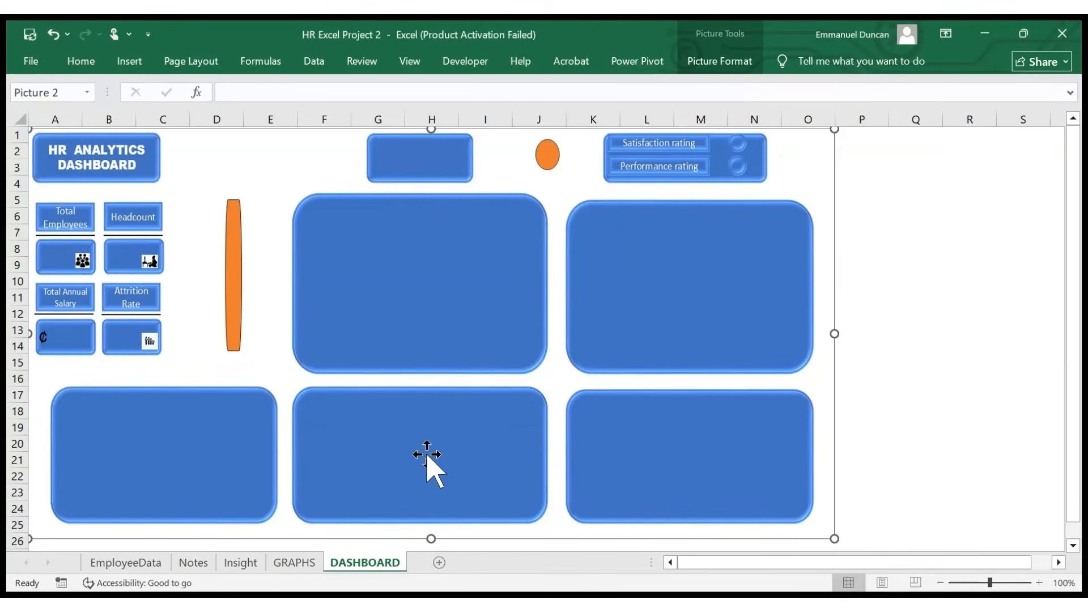
- Copy the headcount value box from the GRAPHS sheet and place it on the DASHBOARD sheet's Headcount card
left_click(299, 562)
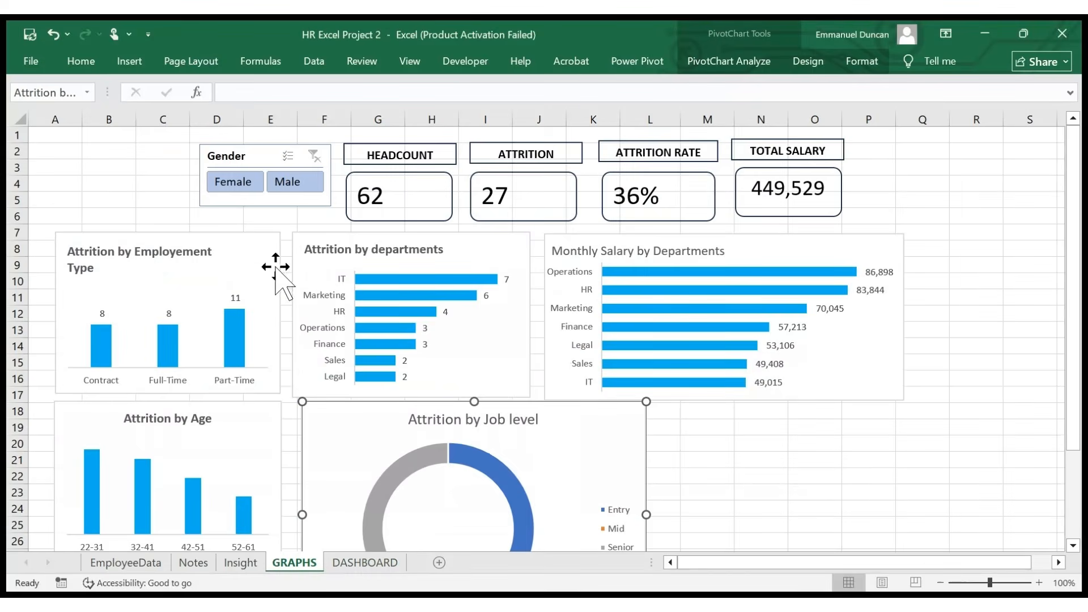
left_click(430, 181)
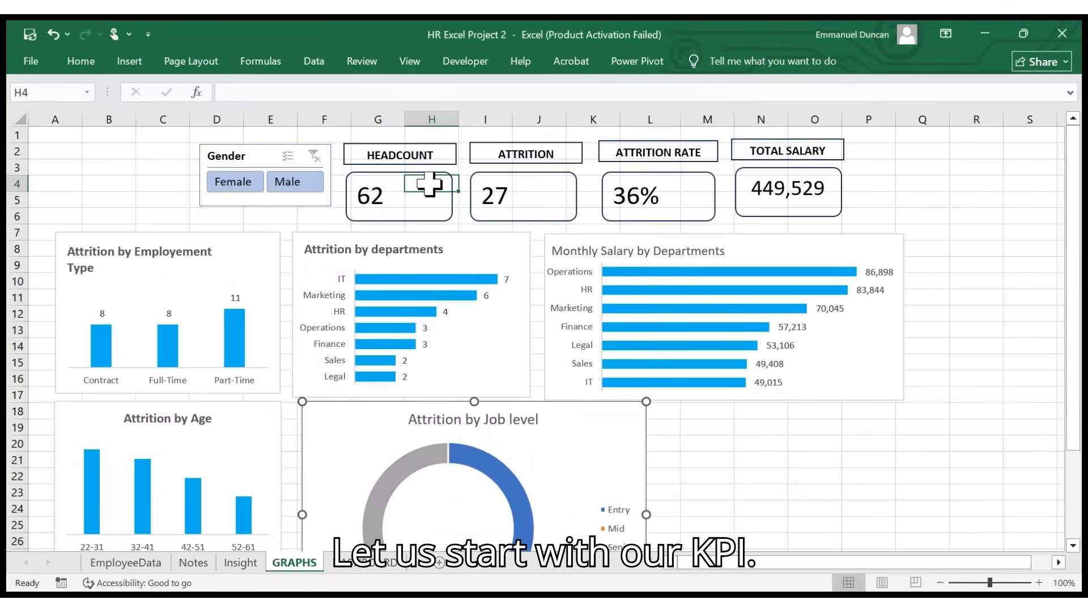
left_click(408, 171)
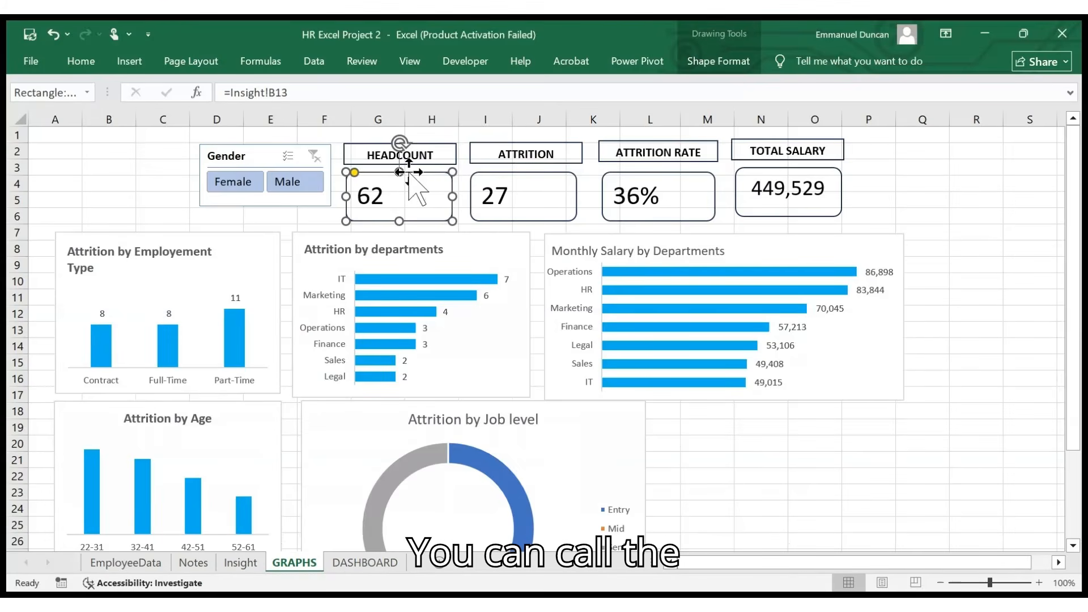
left_click(371, 564)
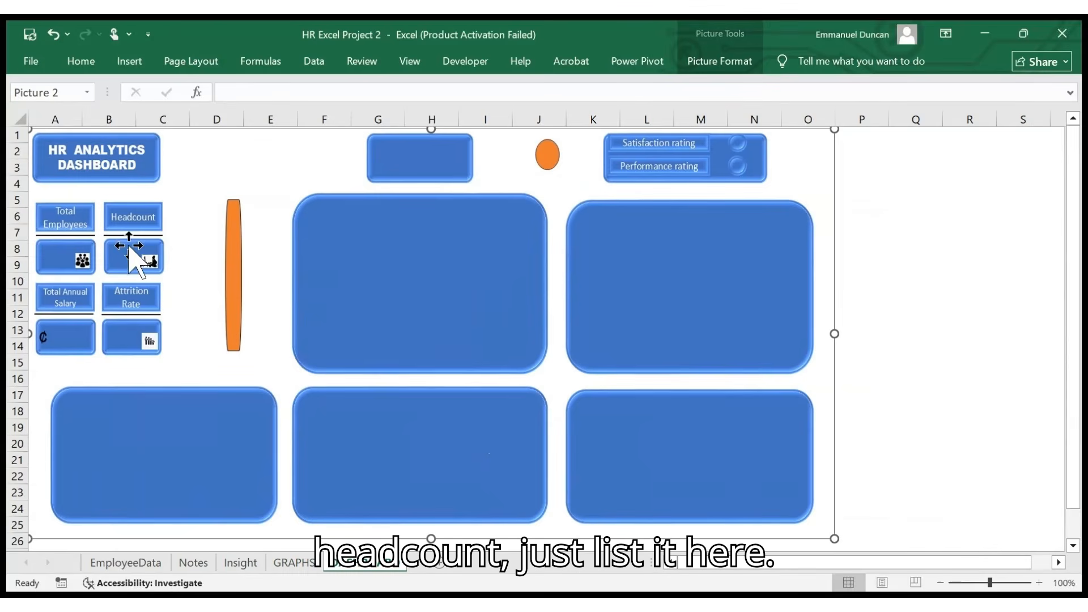
key("ctrl+v")
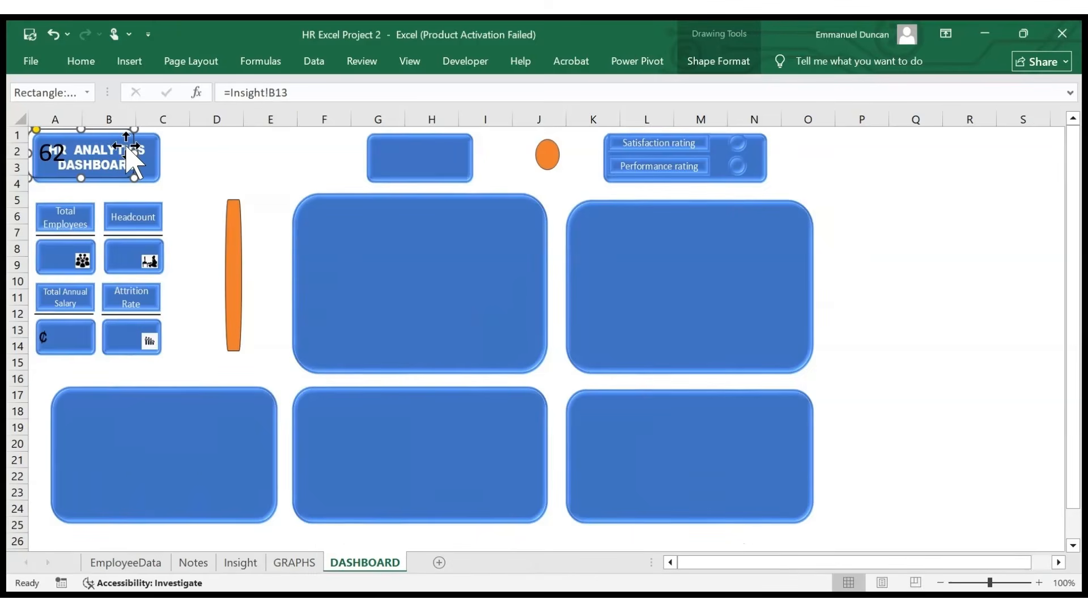
mouse_move(129, 162)
left_mouse_down()
mouse_move(129, 200)
mouse_move(134, 150)
mouse_move(181, 238)
mouse_move(205, 253)
mouse_move(143, 246)
mouse_move(157, 246)
left_mouse_up()
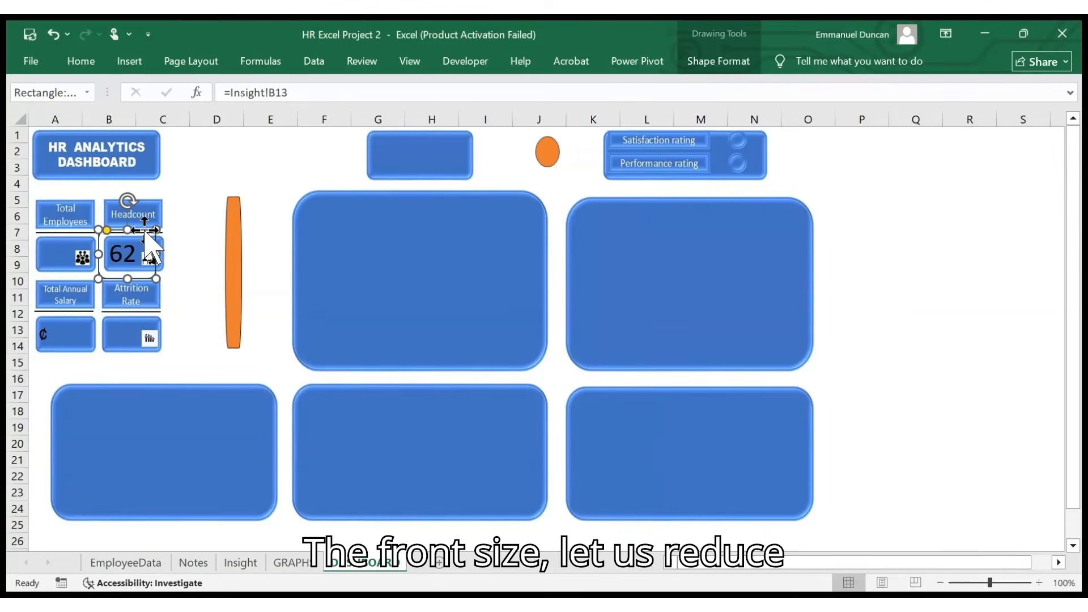
- Reduce the headcount value's font size, shorten its box, align it inside the Headcount card and remove its outline
left_click(80, 60)
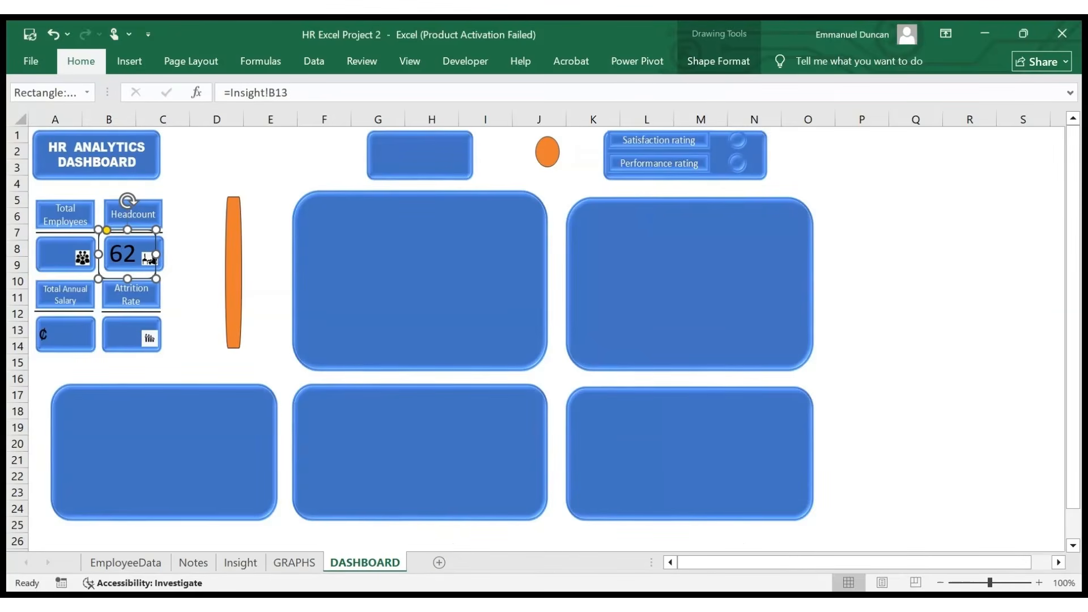
left_click(223, 98)
left_click(128, 228)
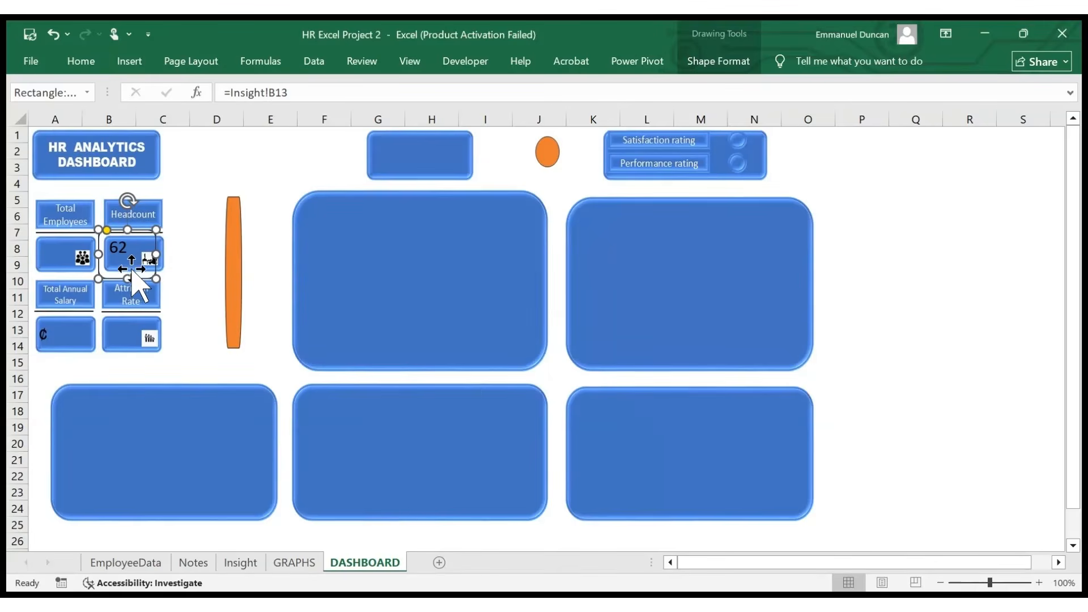
left_click_drag(127, 278, 127, 274)
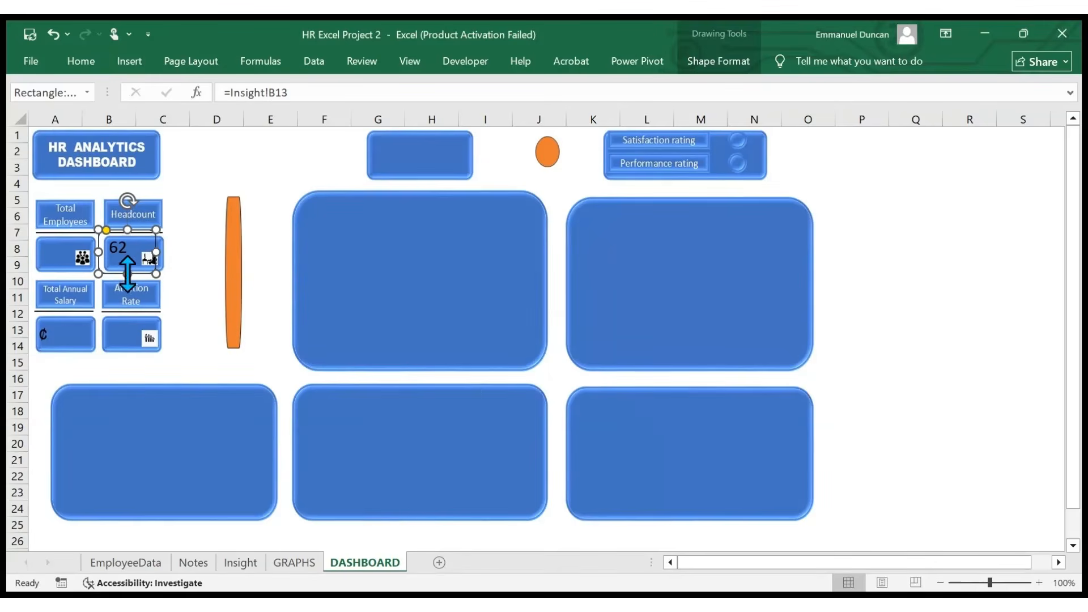
left_click_drag(144, 230, 150, 236)
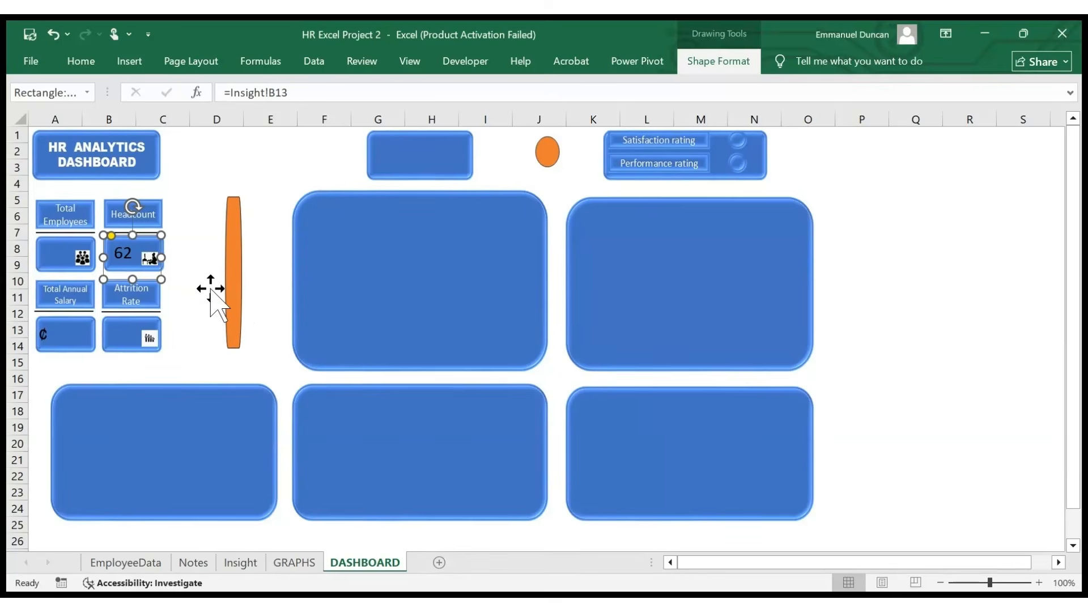
left_click(193, 257)
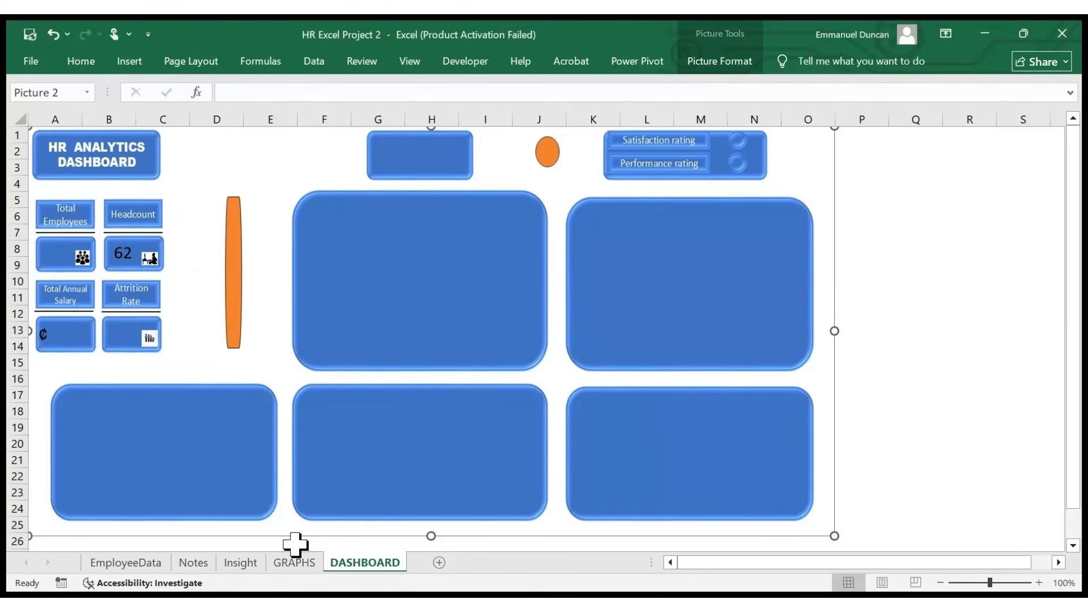
- Copy the total salary value box from the GRAPHS sheet and place it on the dashboard's Total Annual Salary card
left_click(300, 562)
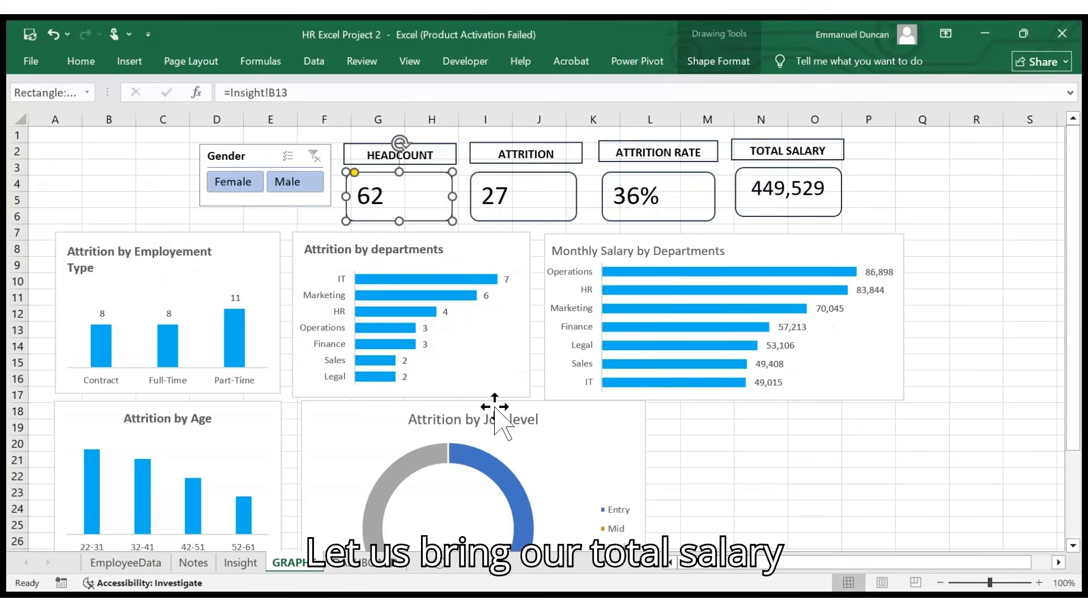
left_click(748, 176)
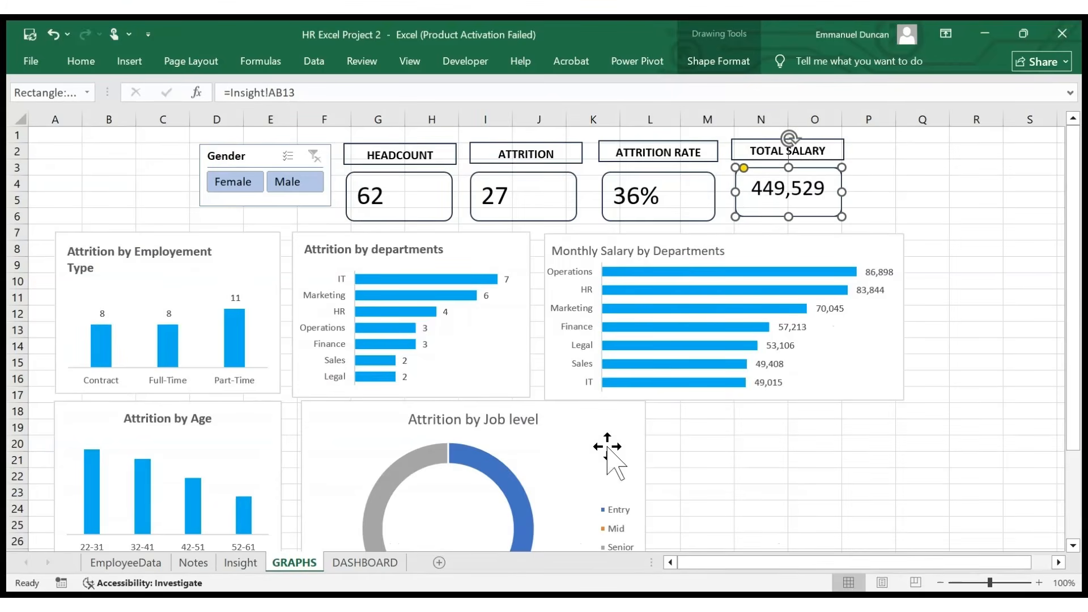
left_click(365, 563)
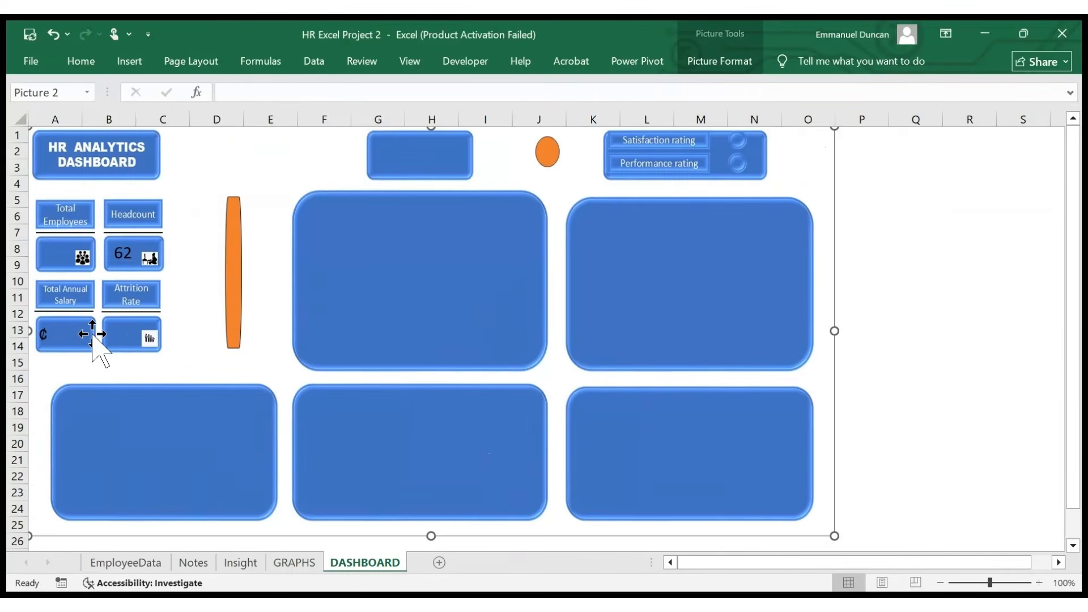
key("ctrl+v")
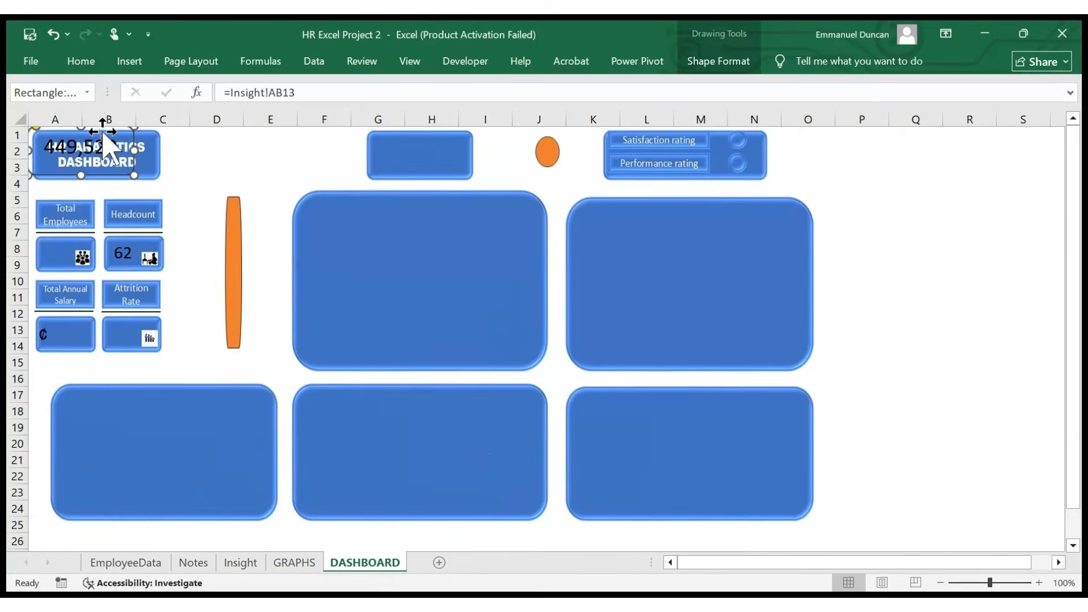
left_click(126, 170)
left_click_drag(125, 174, 134, 338)
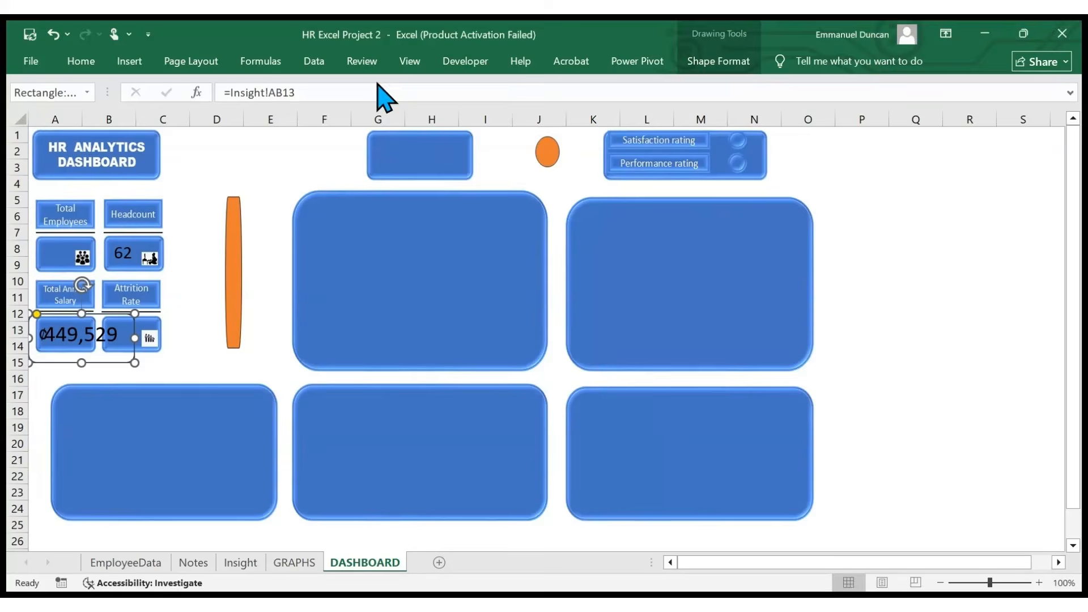
- Set the total salary value's font size to 14 on the dashboard and remove its box outline
left_click(691, 63)
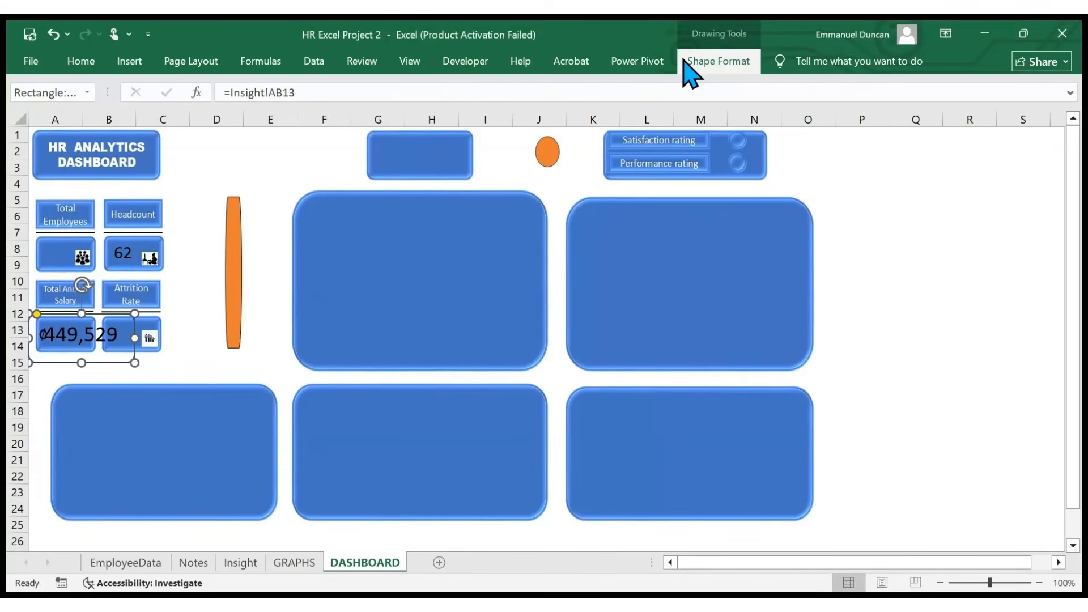
left_click(82, 62)
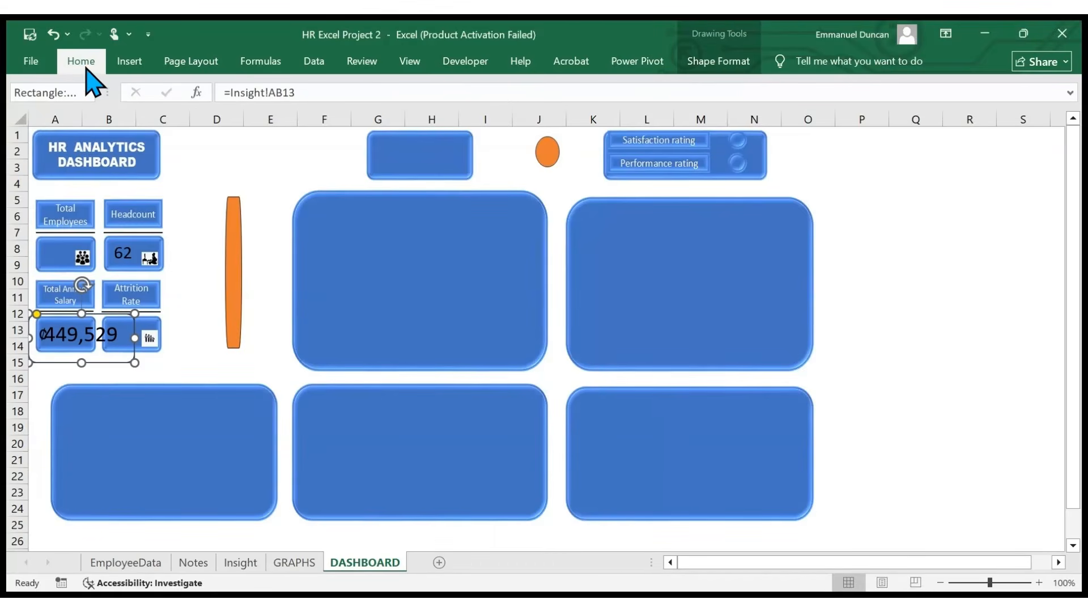
left_click(225, 98)
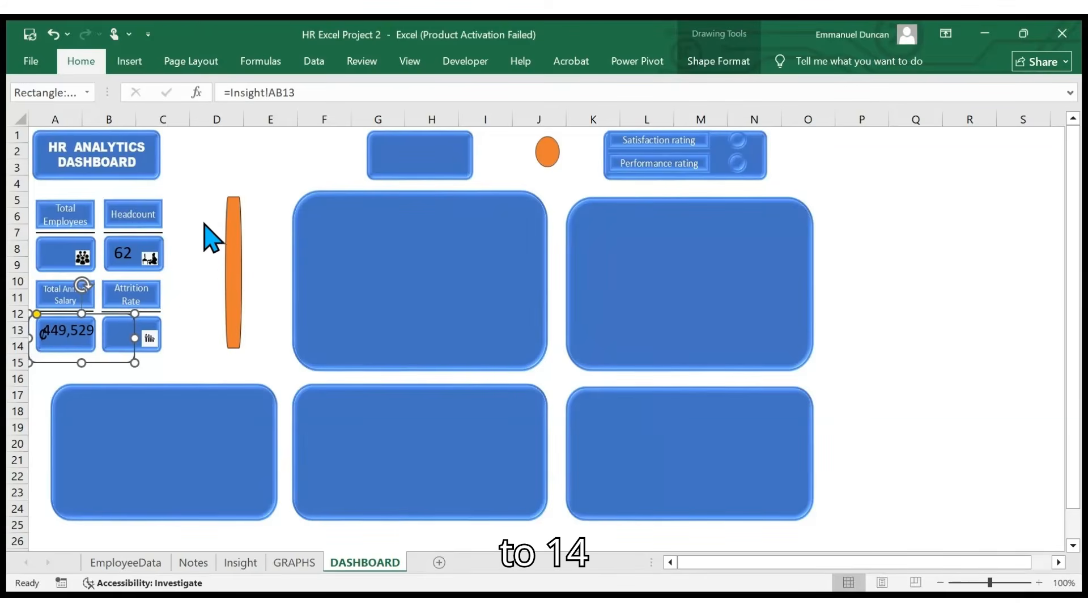
left_click(733, 61)
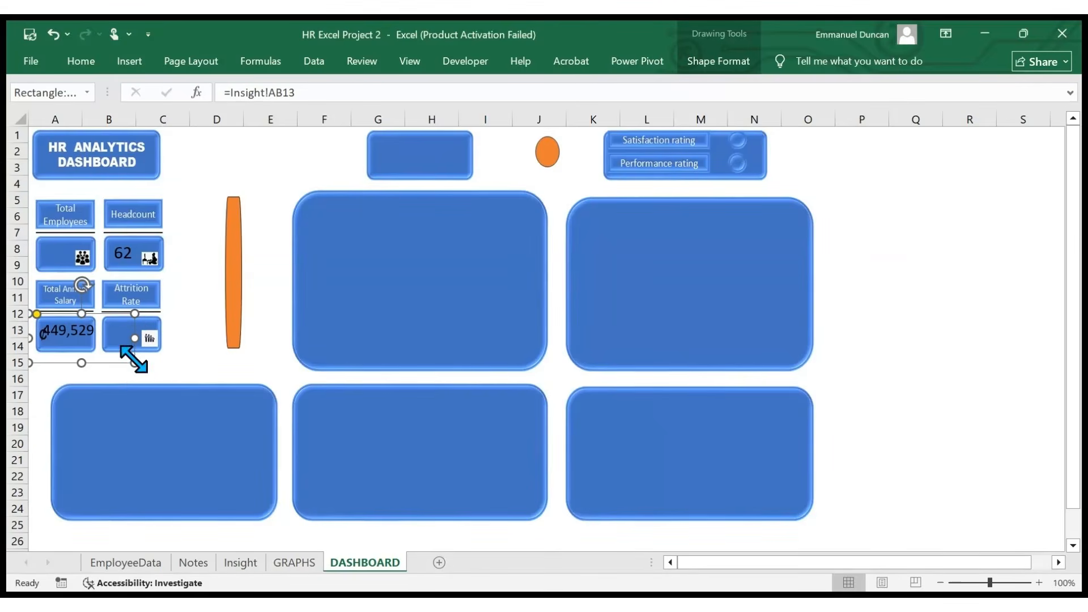
- Shrink the total salary value's box over the Total Annual Salary card and reduce its font size further
left_click_drag(134, 359, 99, 342)
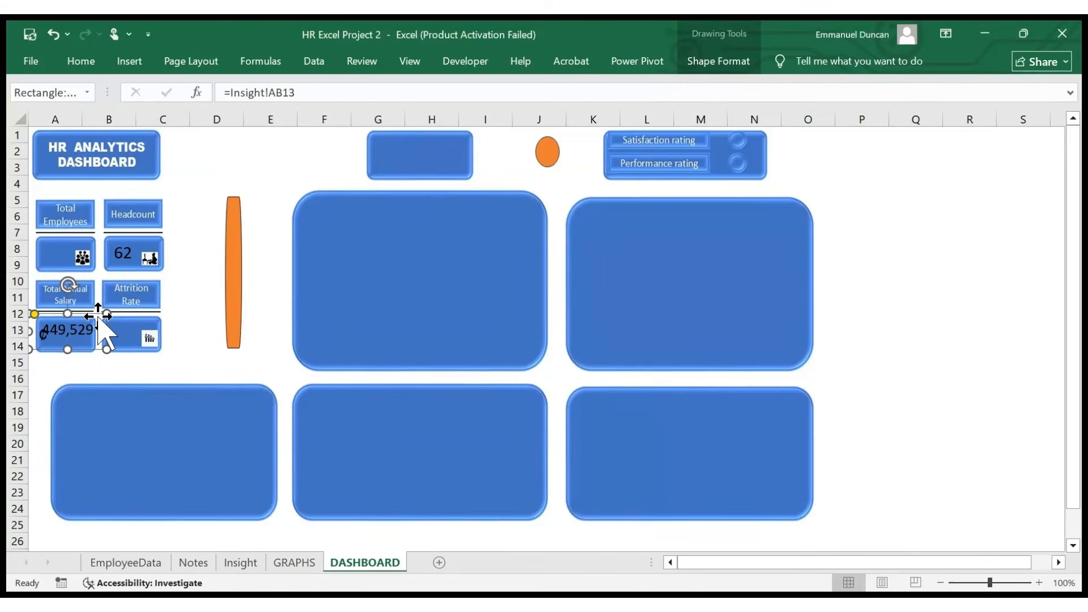
left_click_drag(97, 314, 103, 318)
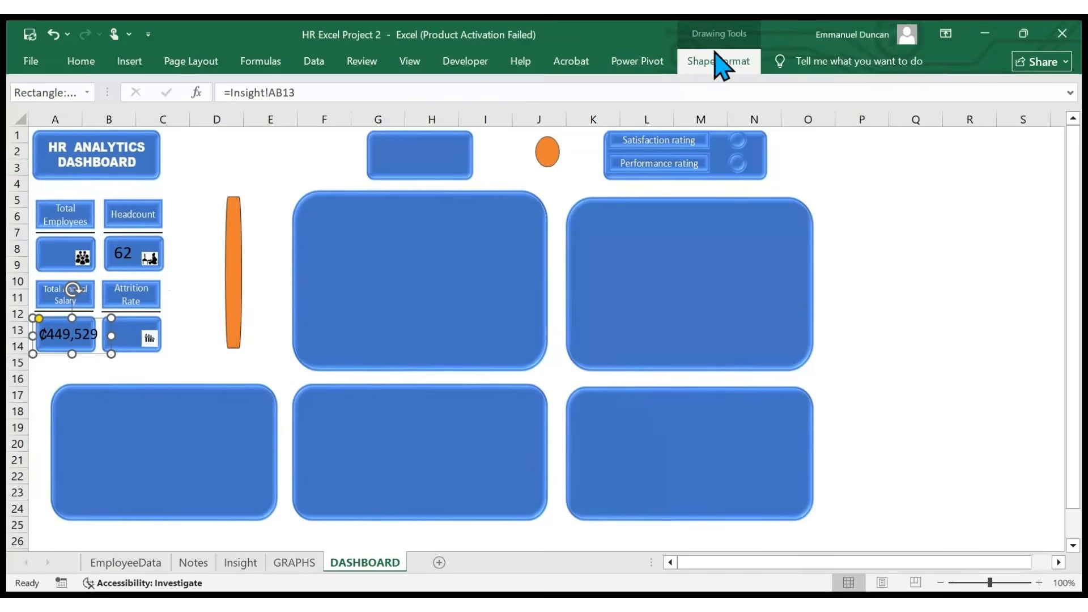
left_click(93, 61)
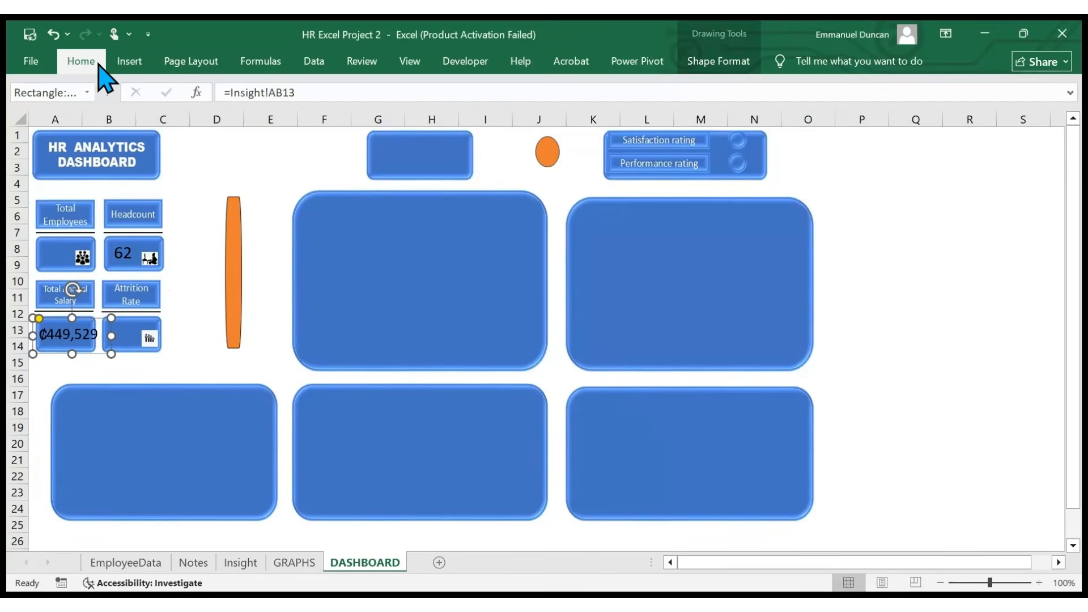
left_click(220, 105)
left_click(206, 196)
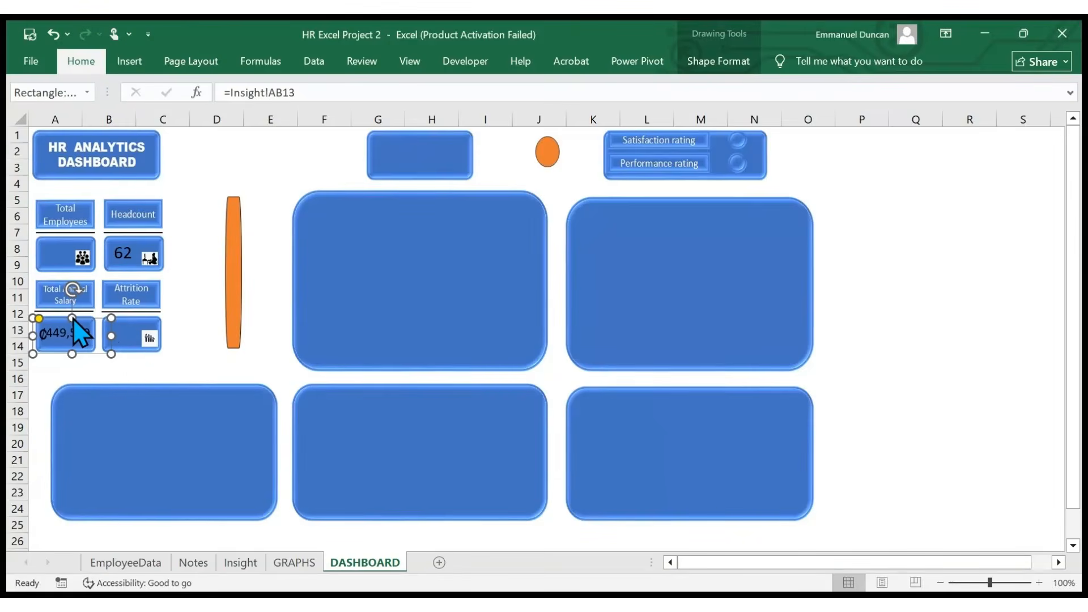
- Narrow the total salary value's box and align it inside the Total Annual Salary card beside the currency sign
key("ctrl+z")
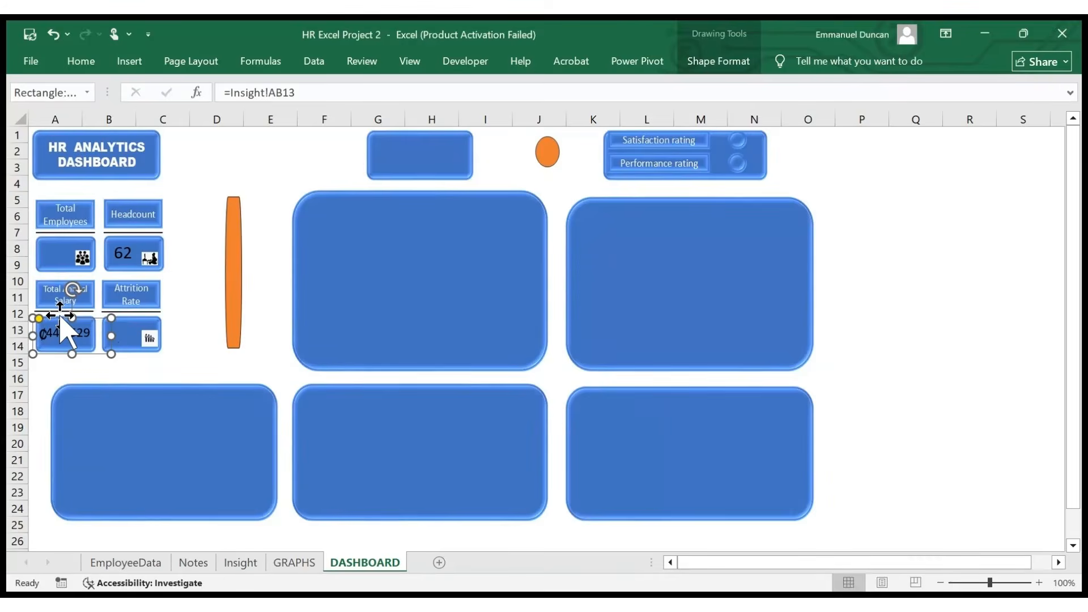
left_click(59, 317)
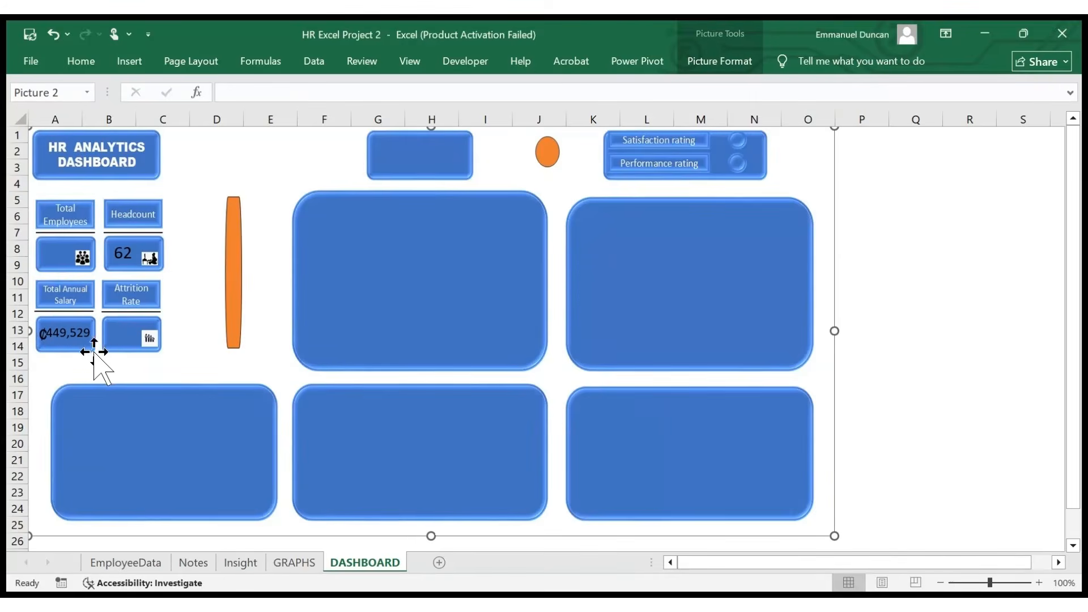
left_click(85, 347)
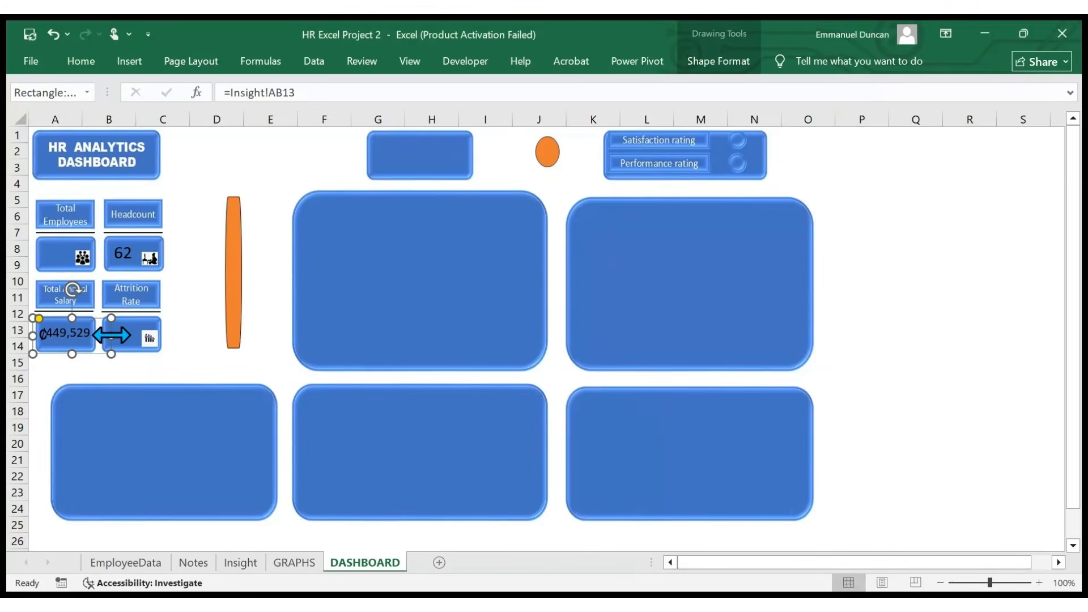
left_click(91, 364)
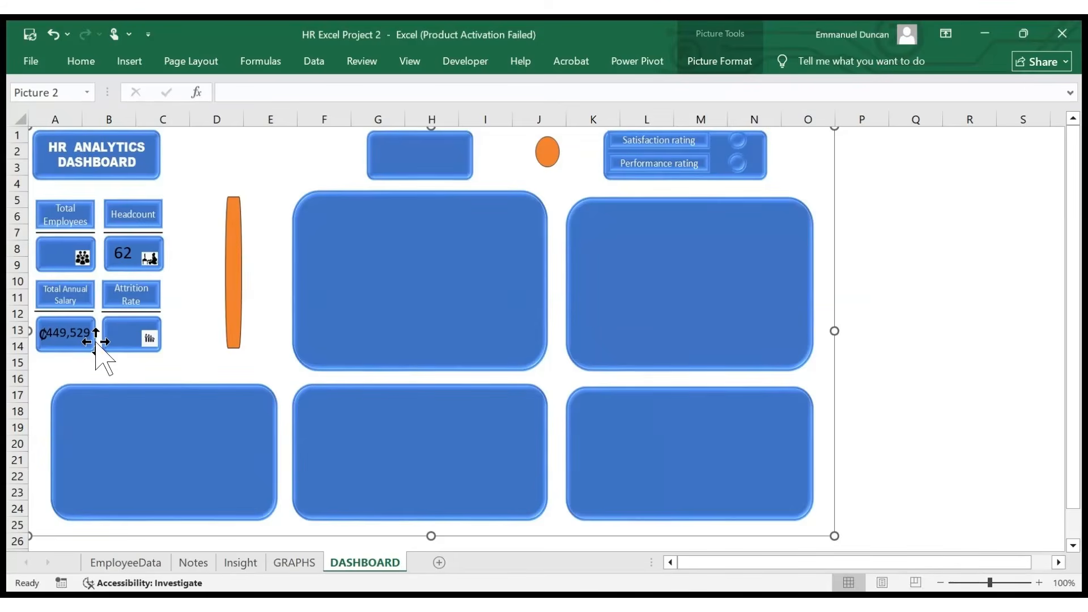
left_click(71, 337)
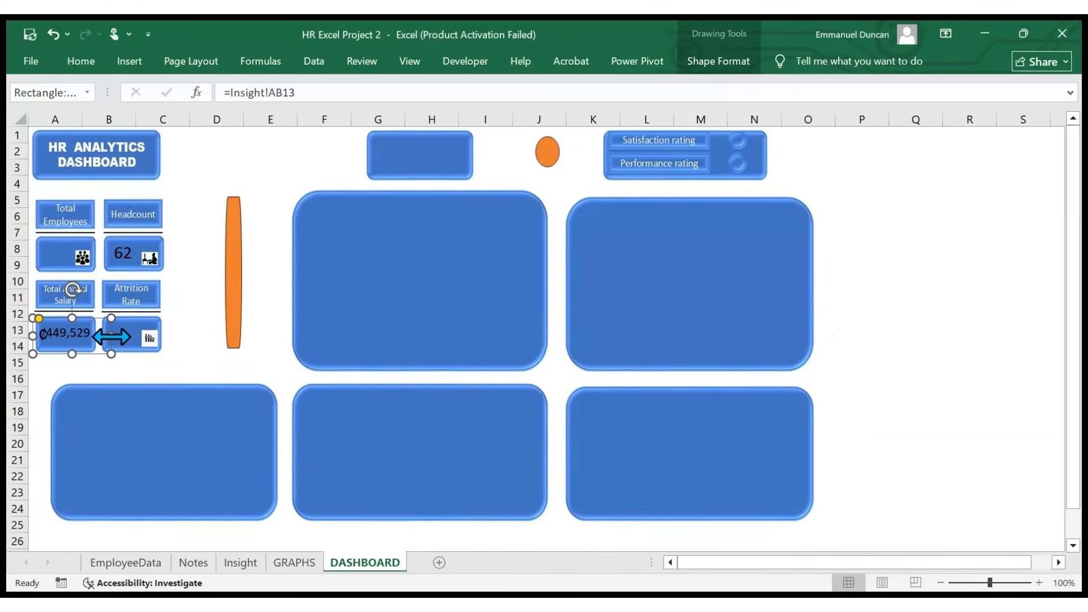
left_click_drag(111, 336, 94, 321)
left_click(199, 309)
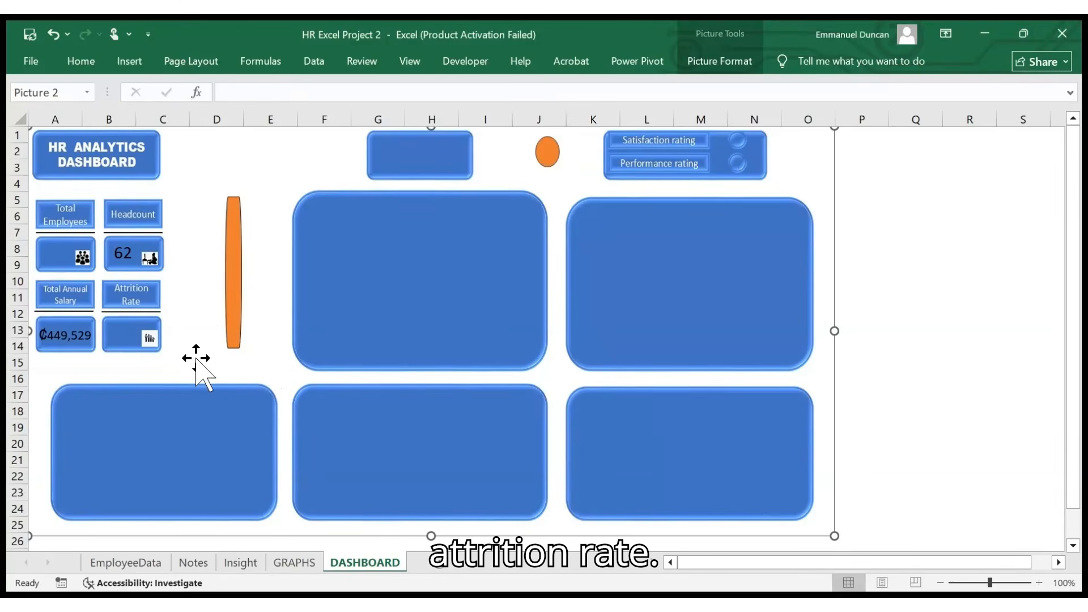
- Copy the attrition rate value box from the GRAPHS sheet and place it on the dashboard's Attrition Rate card
left_click(299, 565)
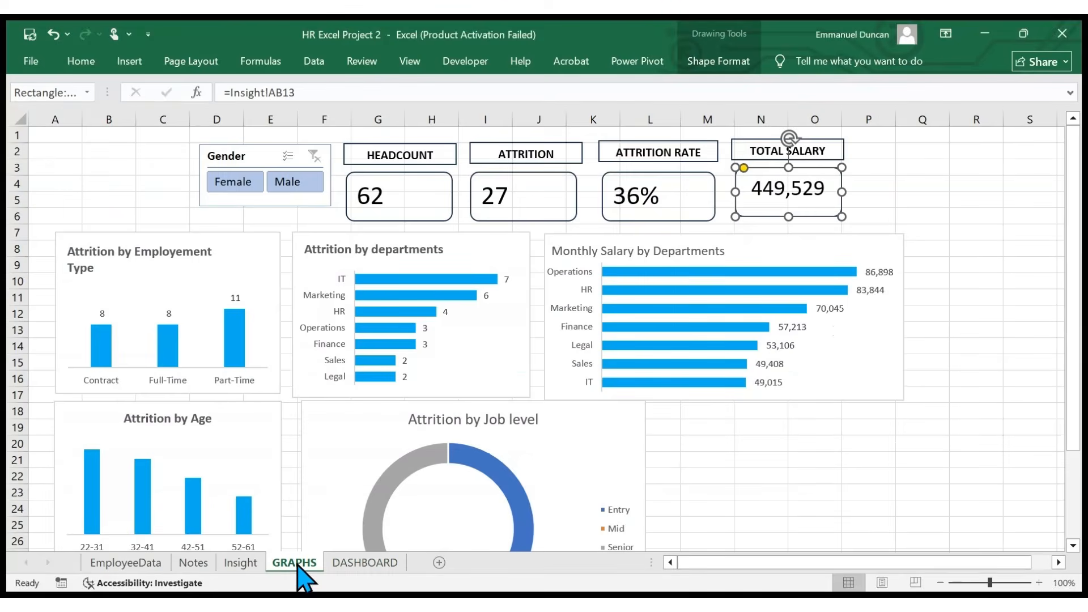
left_click(630, 172)
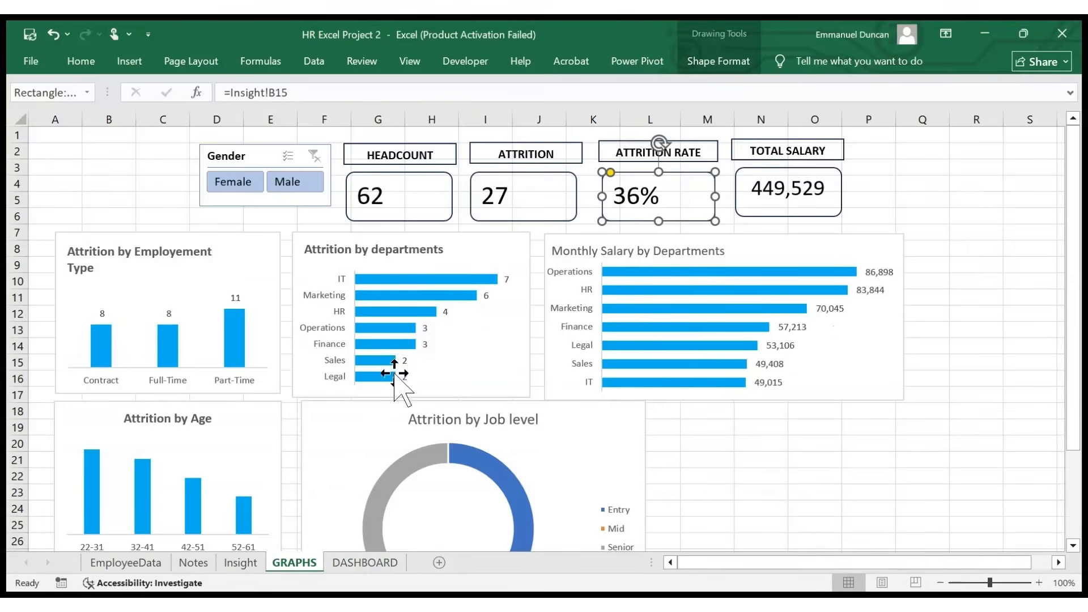
left_click(365, 563)
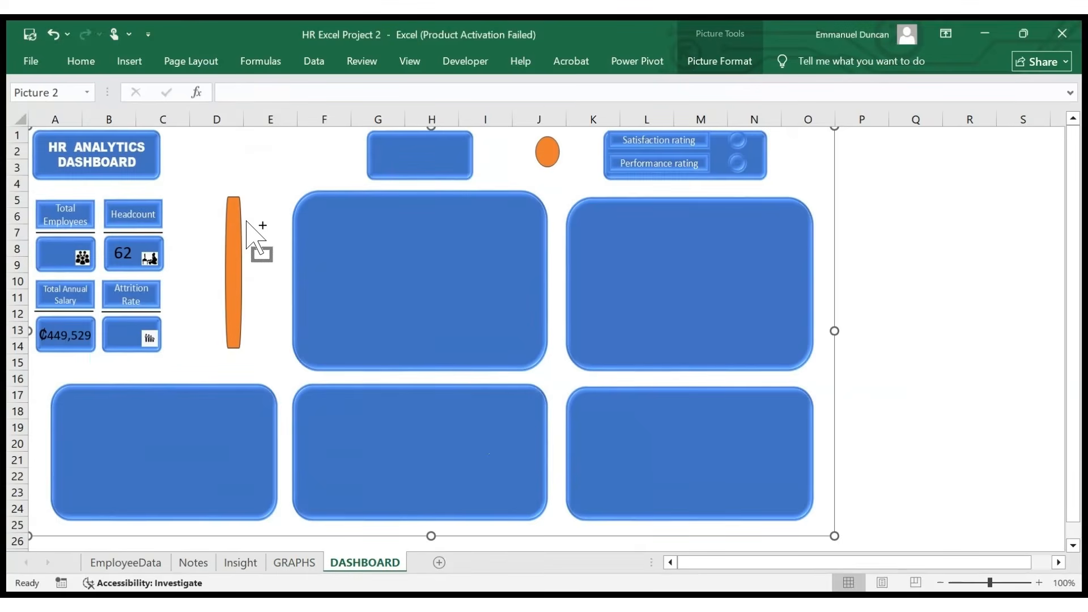
key("ctrl+v")
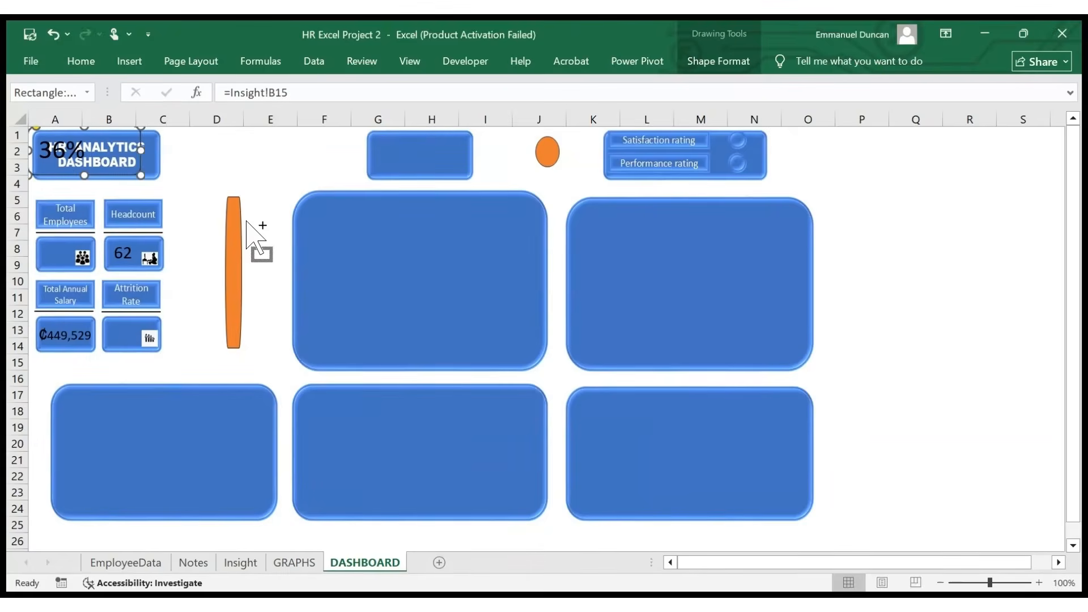
left_click(136, 145)
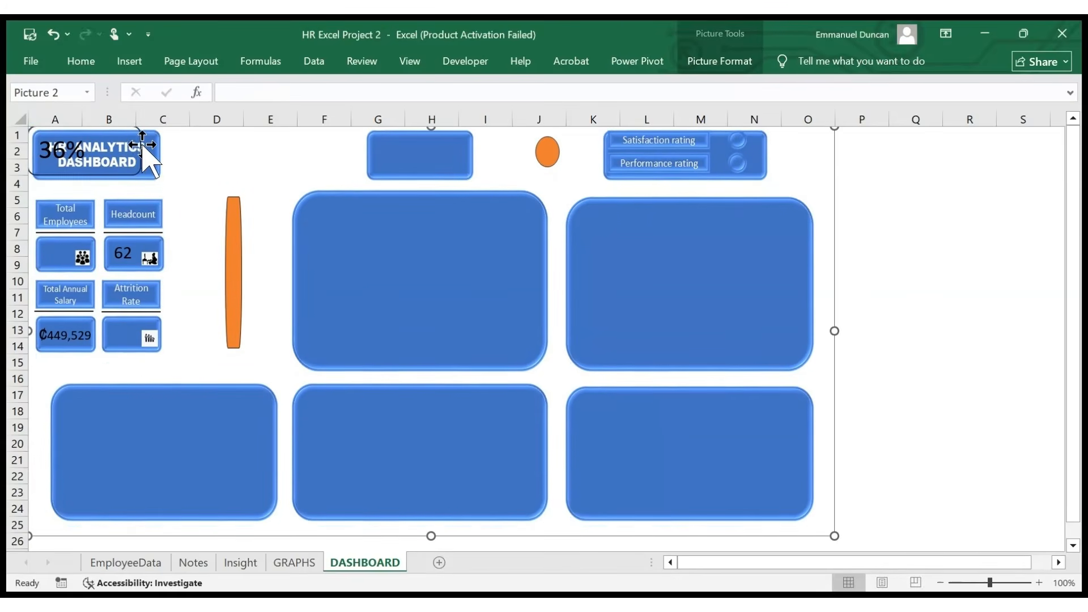
left_click(142, 148)
mouse_move(143, 149)
left_mouse_down()
mouse_move(138, 177)
mouse_move(205, 330)
left_mouse_up()
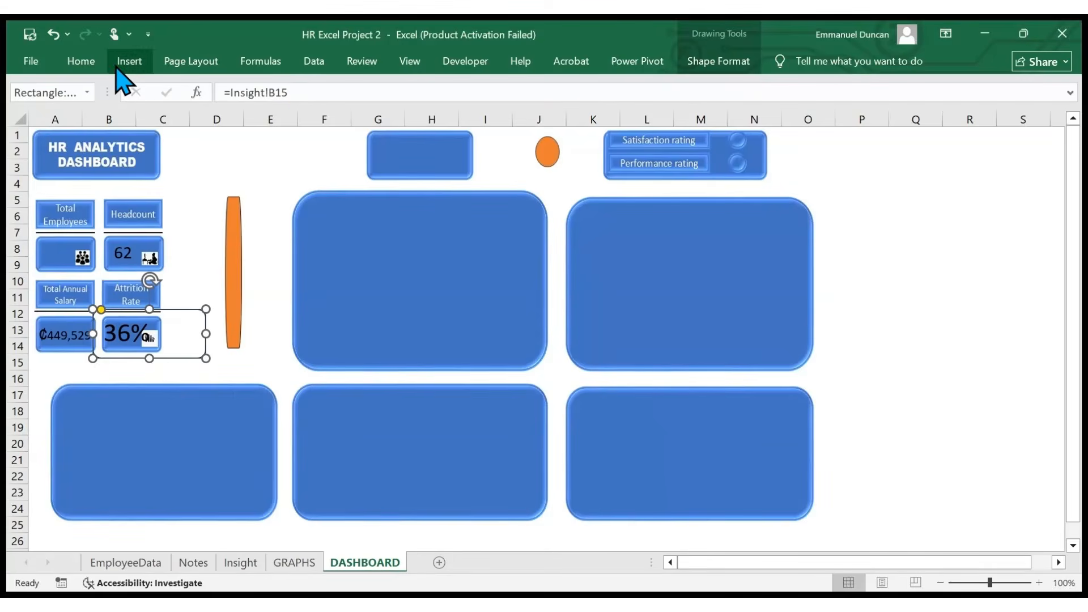
- Reduce the attrition rate value's font size, narrow its box to fit the Attrition Rate card and remove its outline
left_click(84, 62)
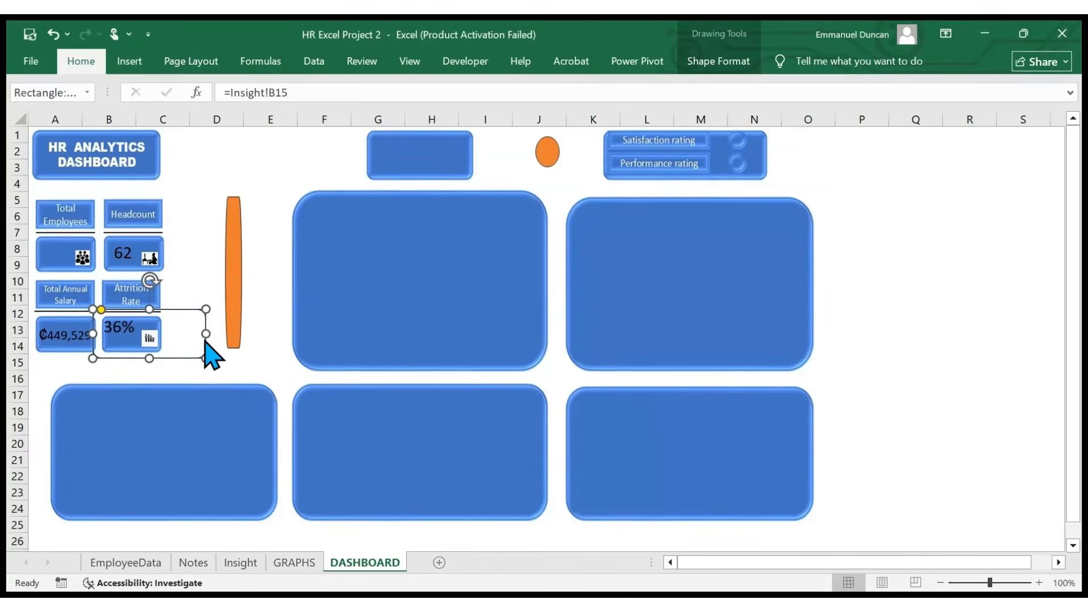
left_click_drag(206, 333, 155, 326)
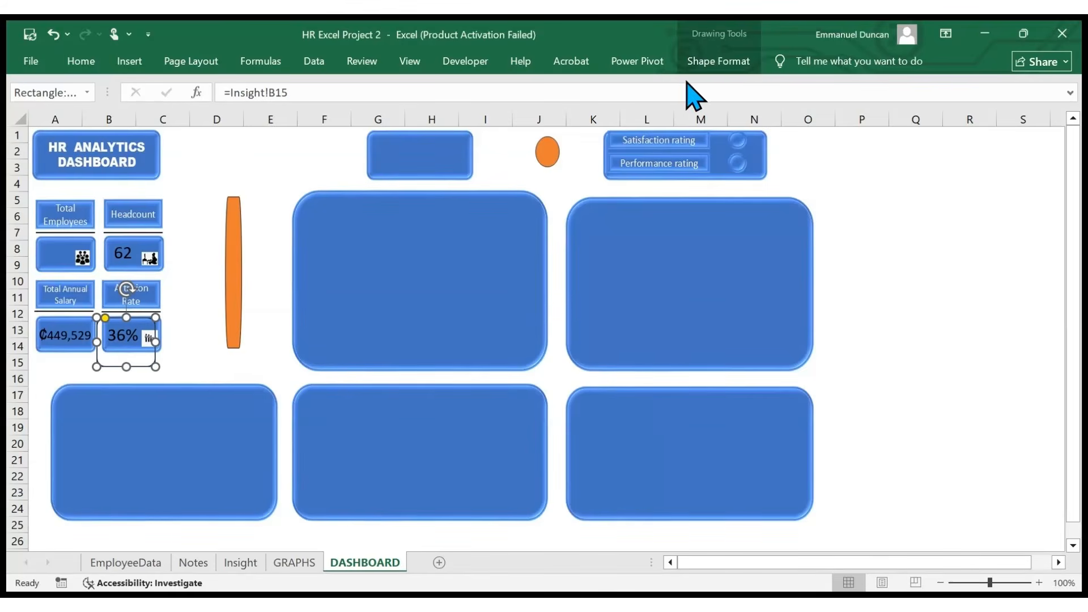
left_click(711, 67)
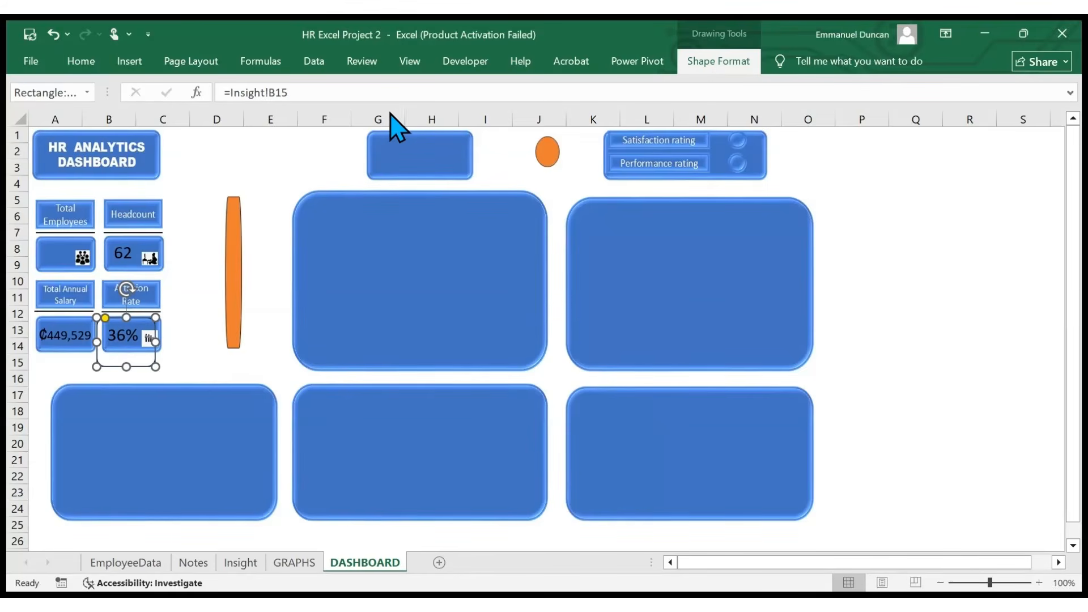
left_click(405, 108)
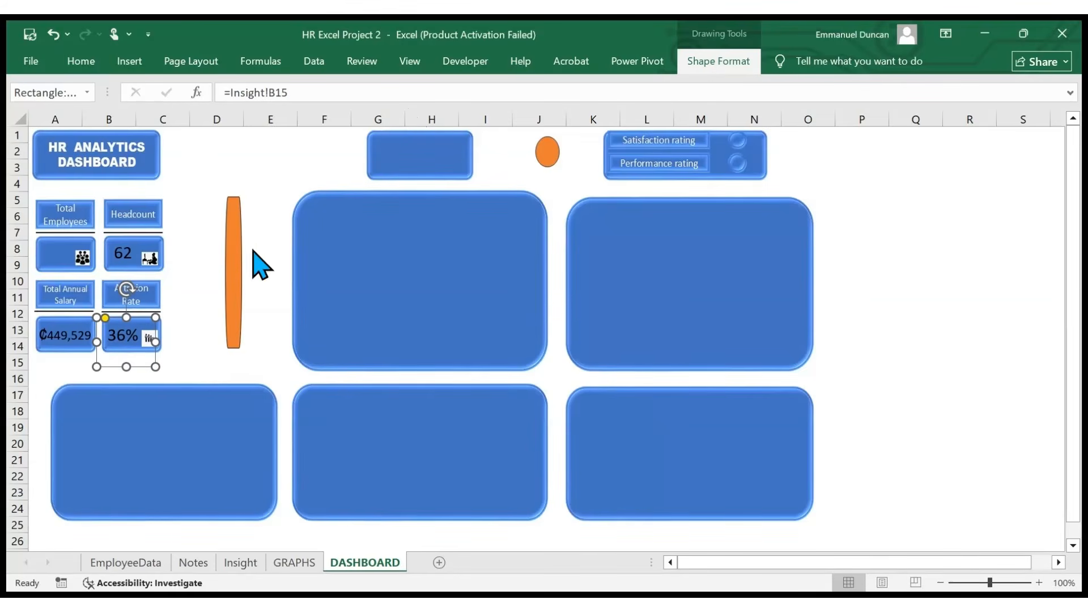
left_click(183, 296)
left_click(205, 369)
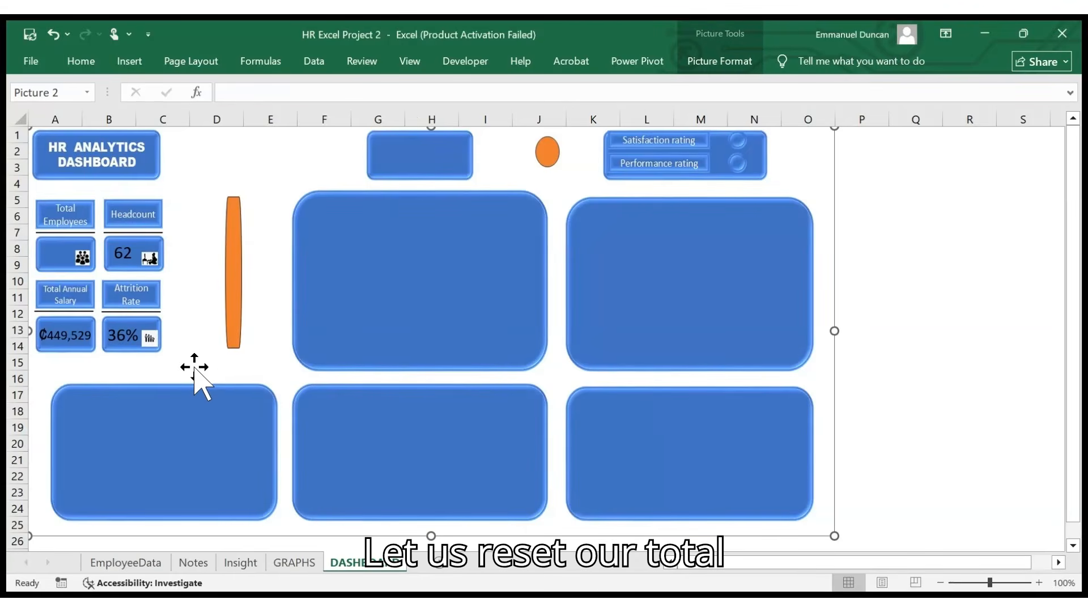
- Check the GRAPHS and Insight sheets for the total employee count needed on the Total Employees card
left_click(299, 563)
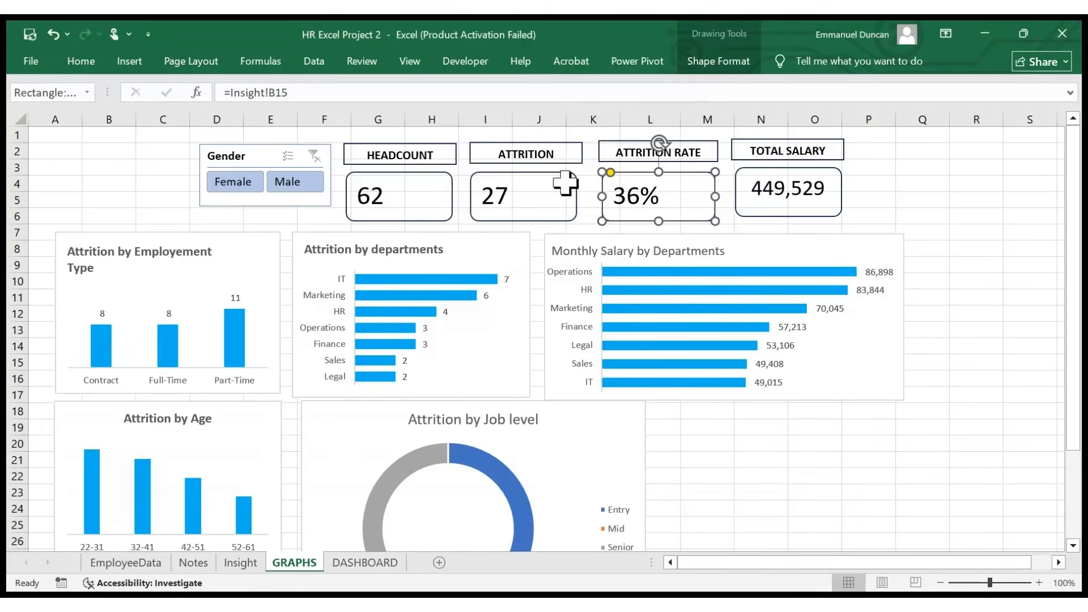
left_click(365, 563)
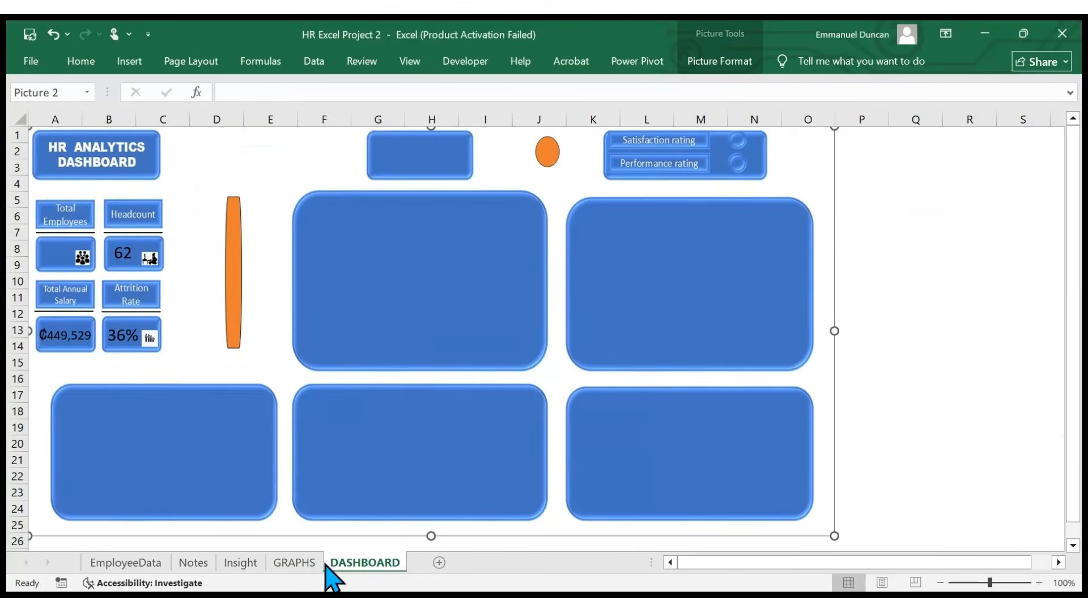
left_click(298, 564)
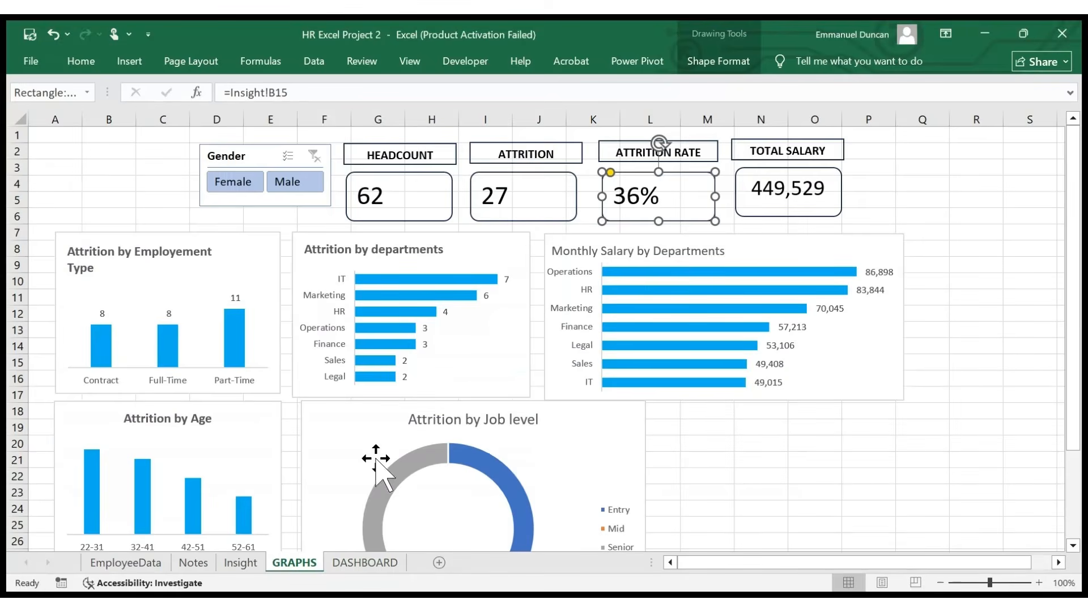
left_click(242, 564)
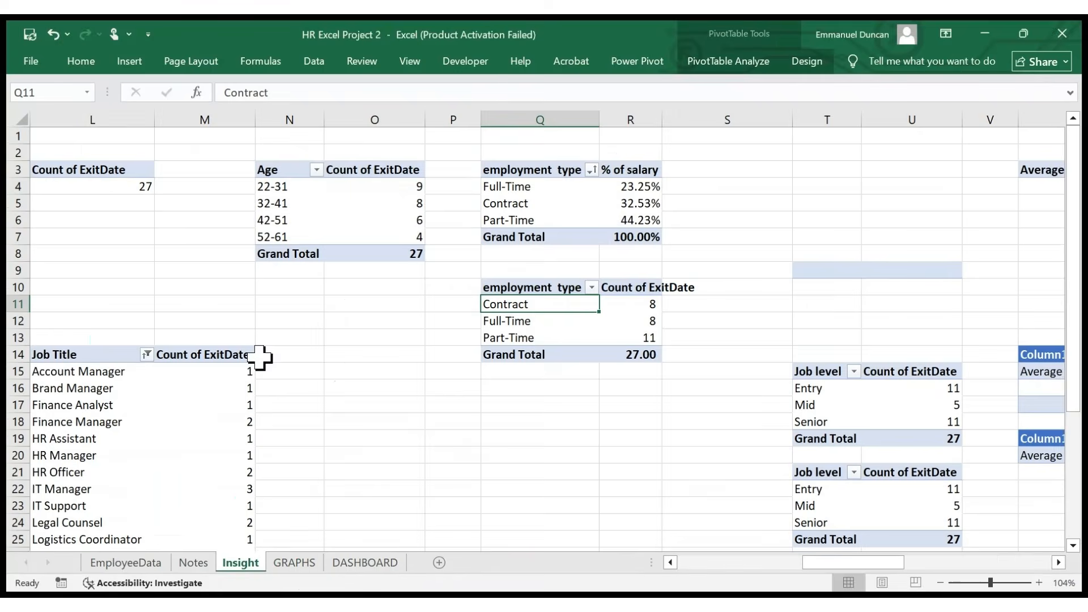
scroll(262, 357, "up", 1)
scroll(122, 311, "left", 6)
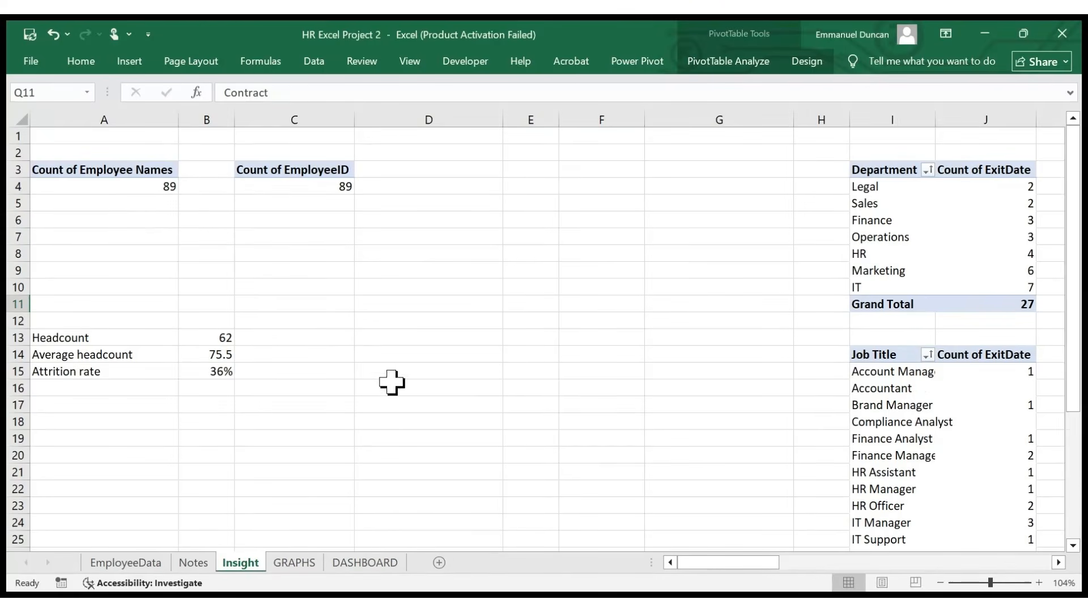
left_click(363, 563)
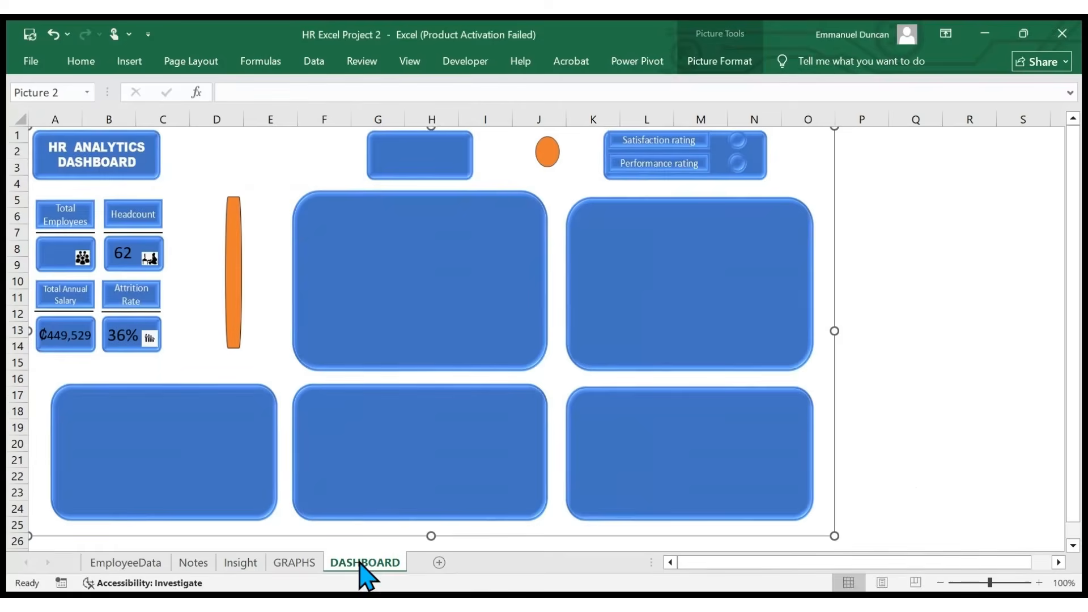
left_click_drag(341, 329, 340, 417)
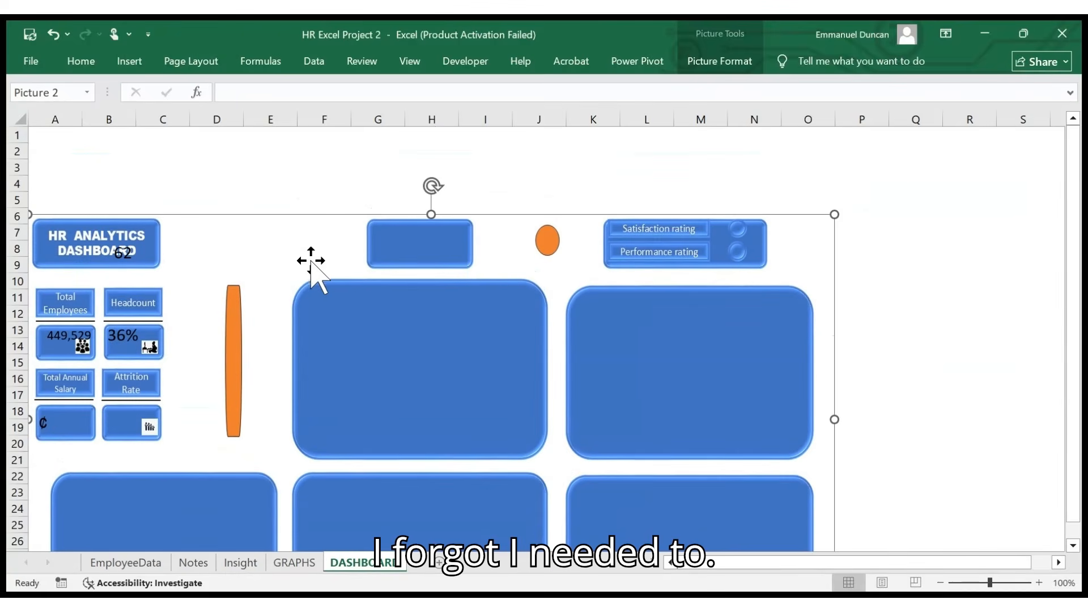
key("ctrl+z")
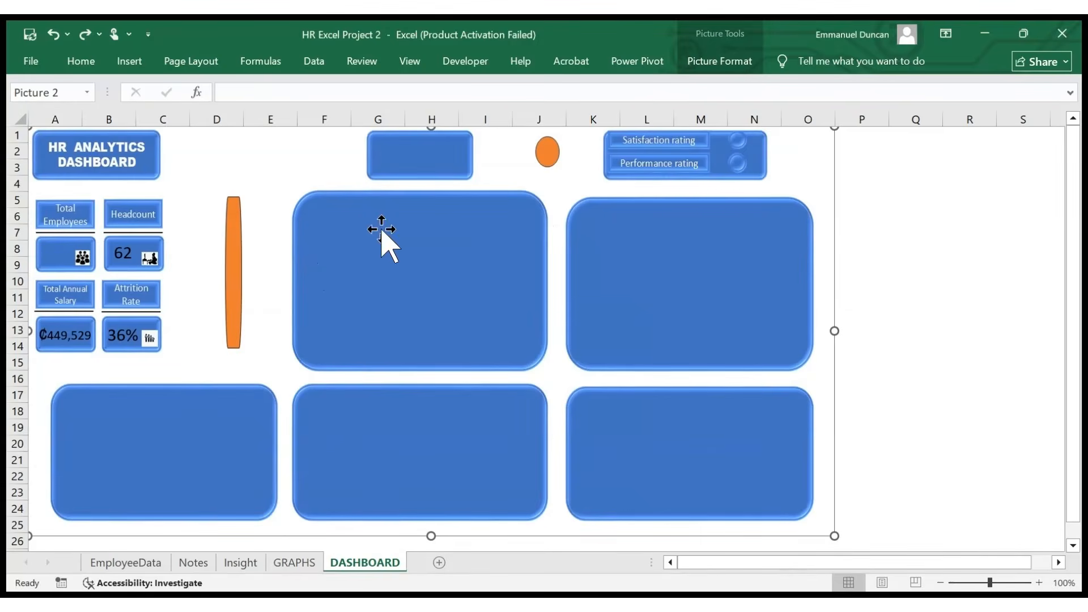
- Duplicate the HEADCOUNT label and its value box on the GRAPHS sheet, placing the copies beside the Gender slicer above the employment type chart
left_click(296, 565)
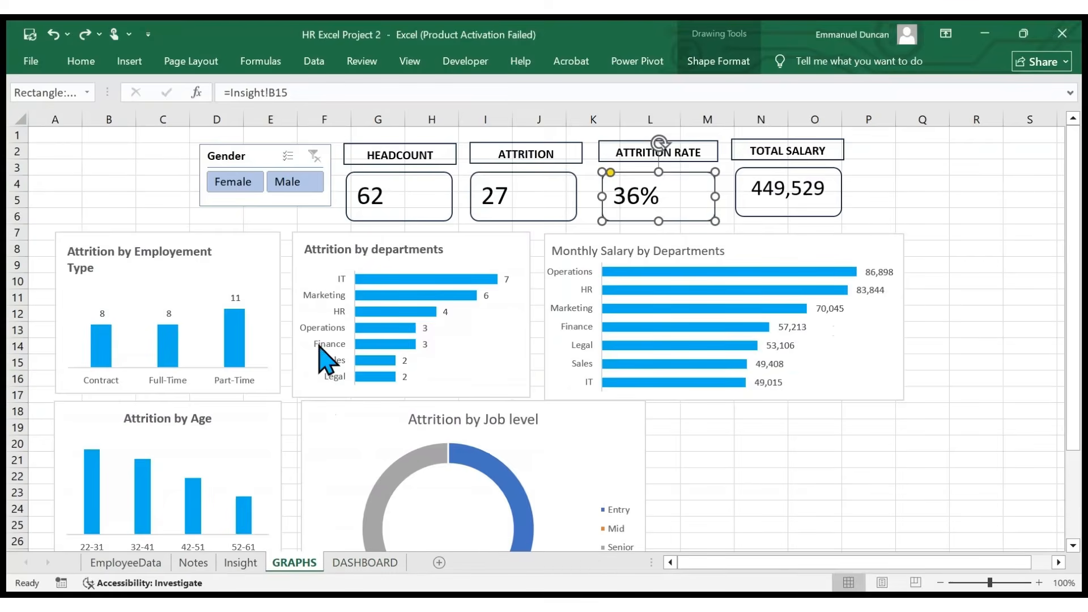
left_click(452, 181)
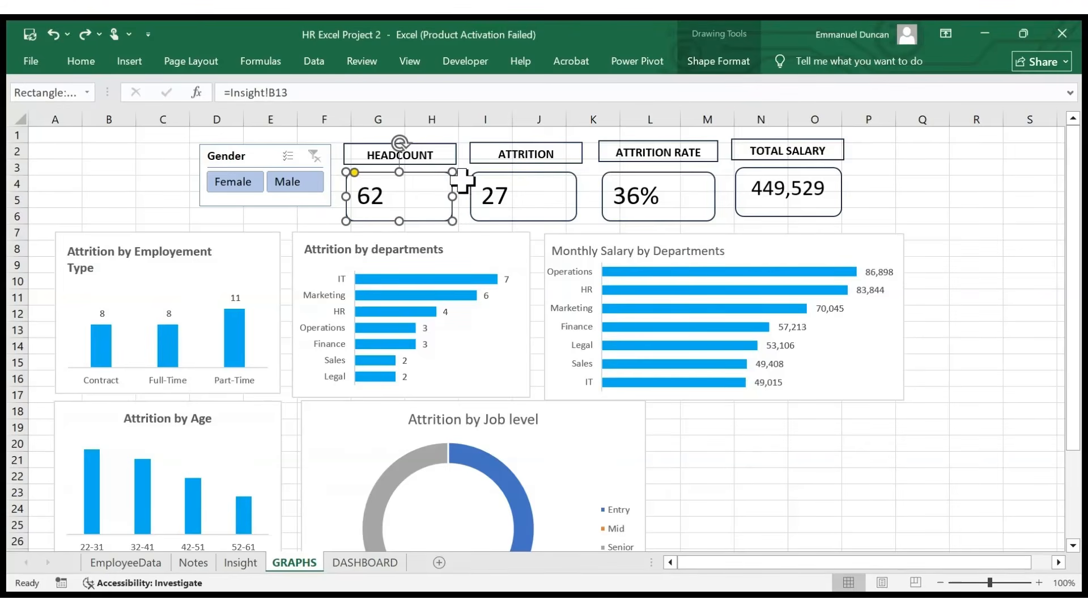
left_click(444, 148, "ctrl")
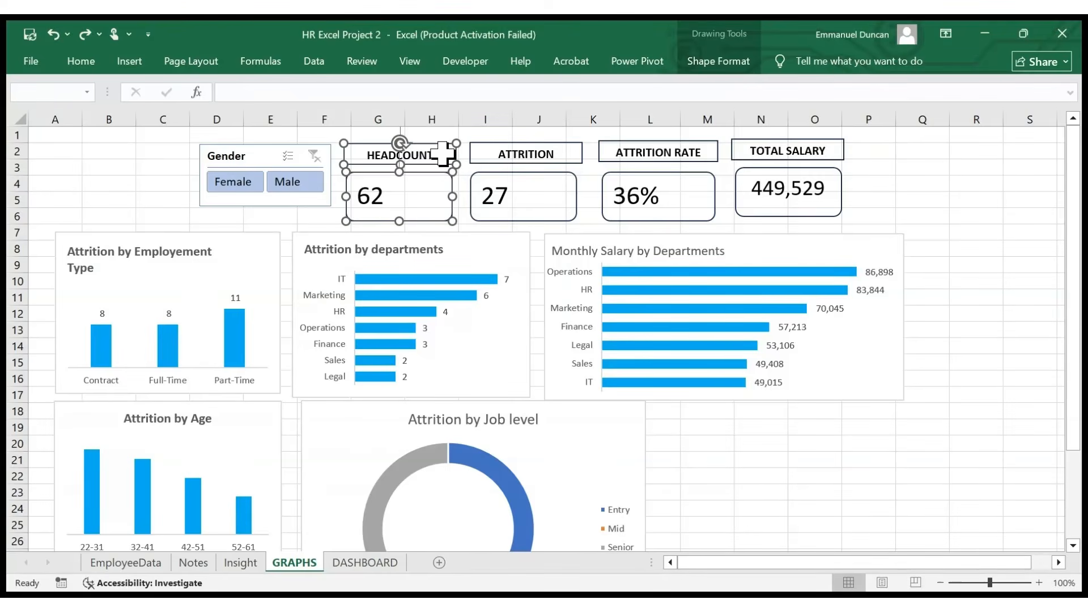
key("ctrl+d")
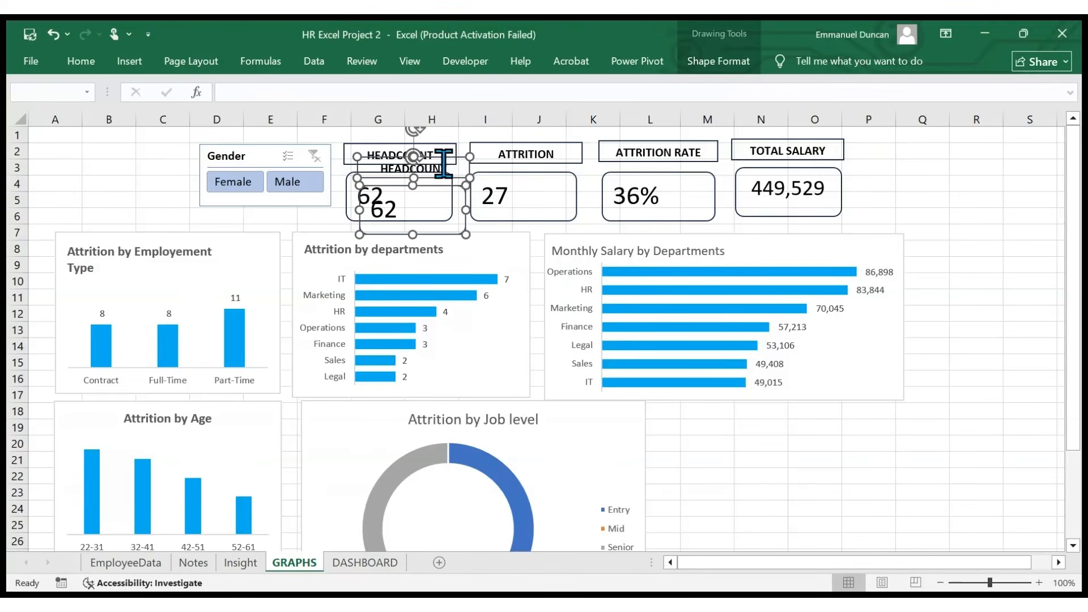
left_click_drag(452, 178, 159, 148)
- Retitle the duplicated headcount label TOTAL EMPLOYEES and widen it so the text fits on one line
left_click(154, 149)
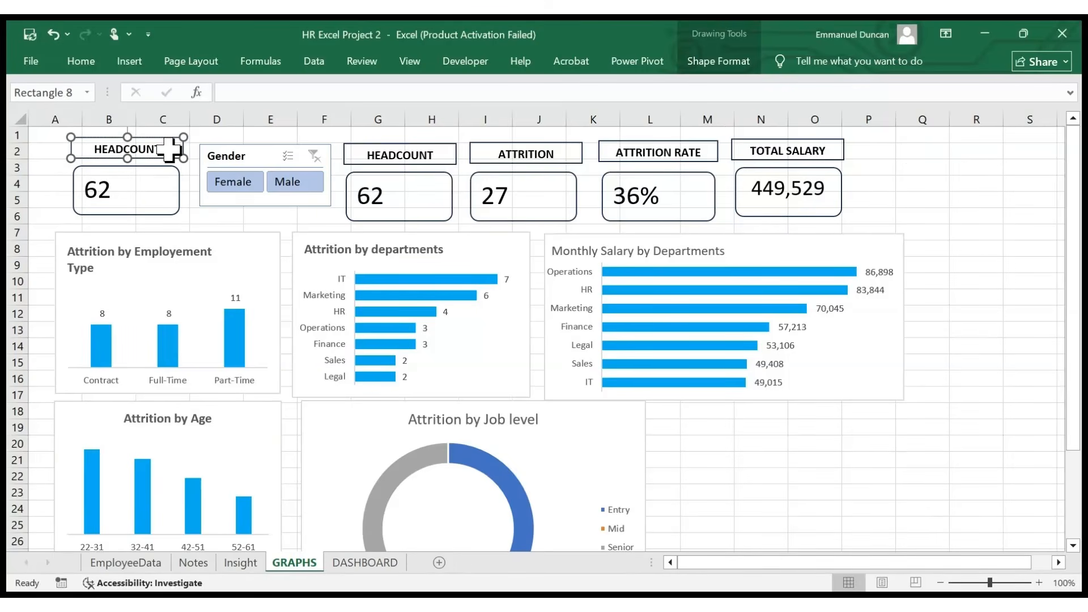
double_click(163, 149)
key("BackSpace")
type("TOTAL EMPLOYEES")
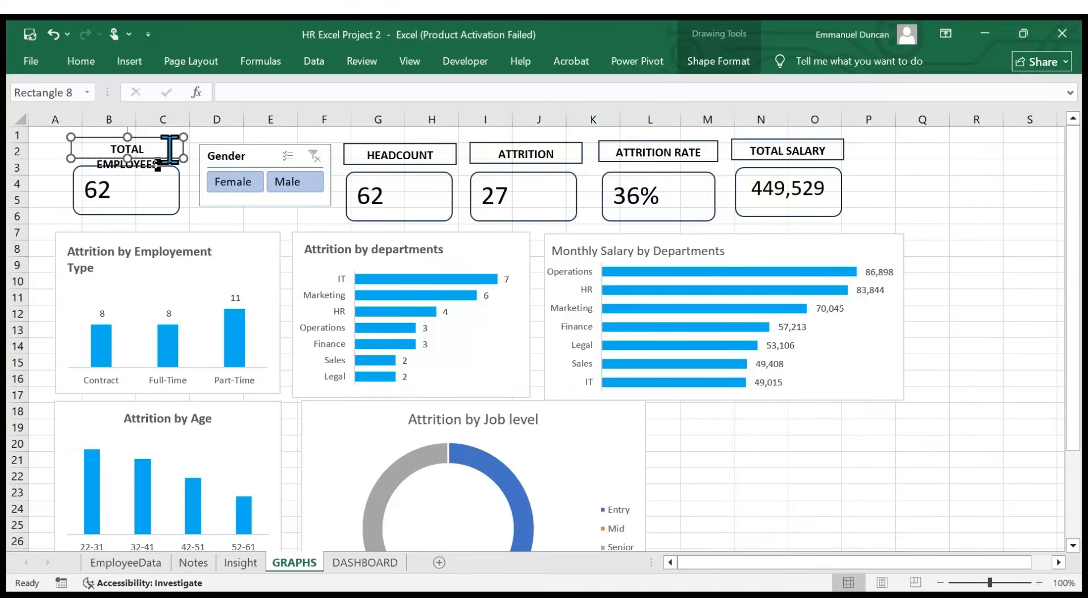
left_click_drag(186, 154, 190, 155)
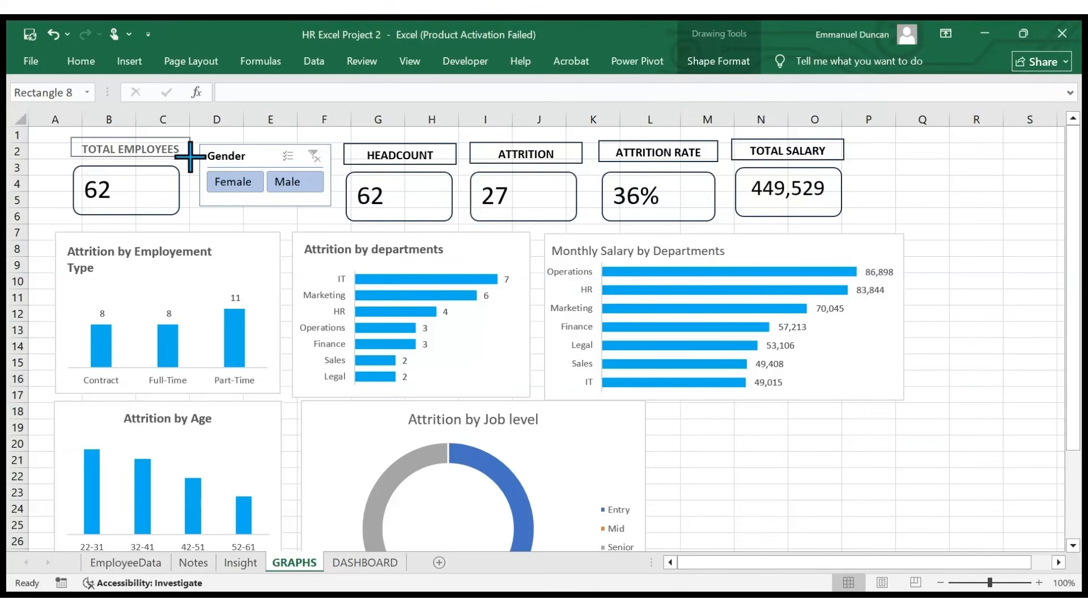
- Link the value box under the TOTAL EMPLOYEES label to cell A4 of the Insight sheet
left_click(122, 185)
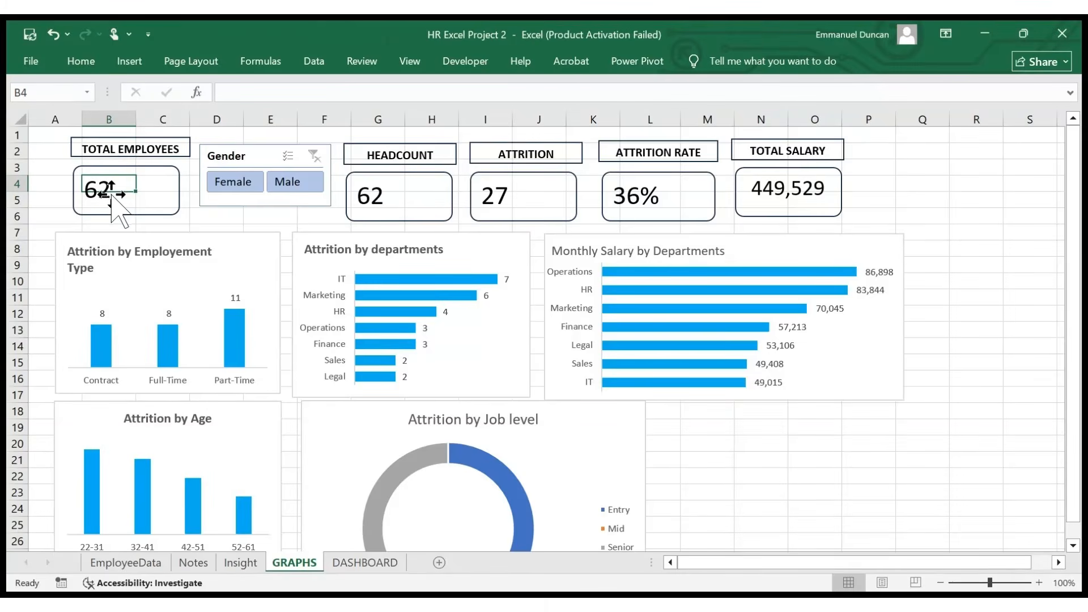
left_click(143, 167)
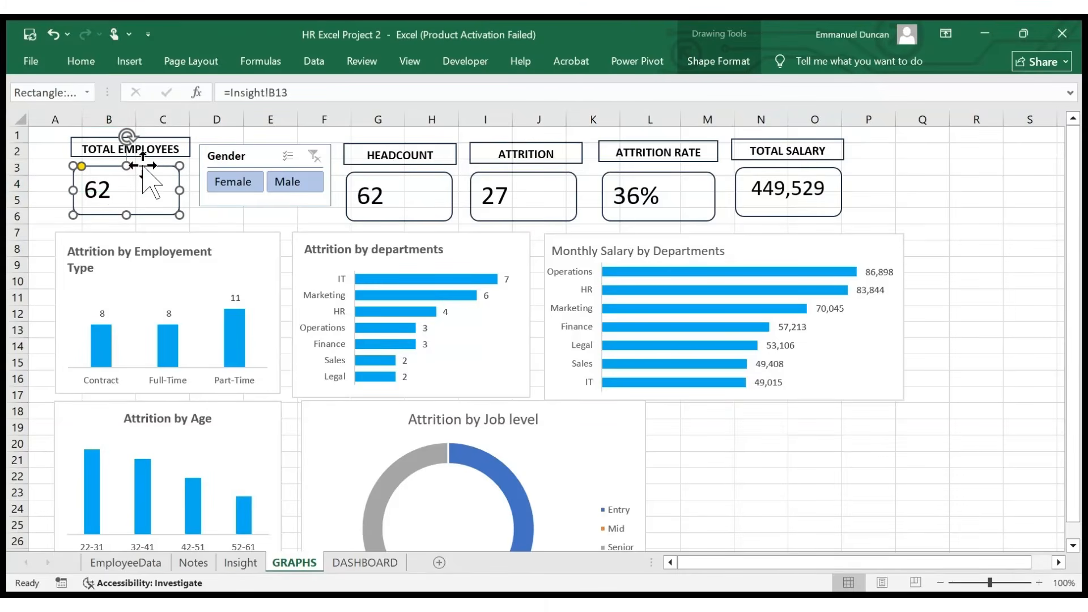
left_click(299, 93)
key("BackSpace")
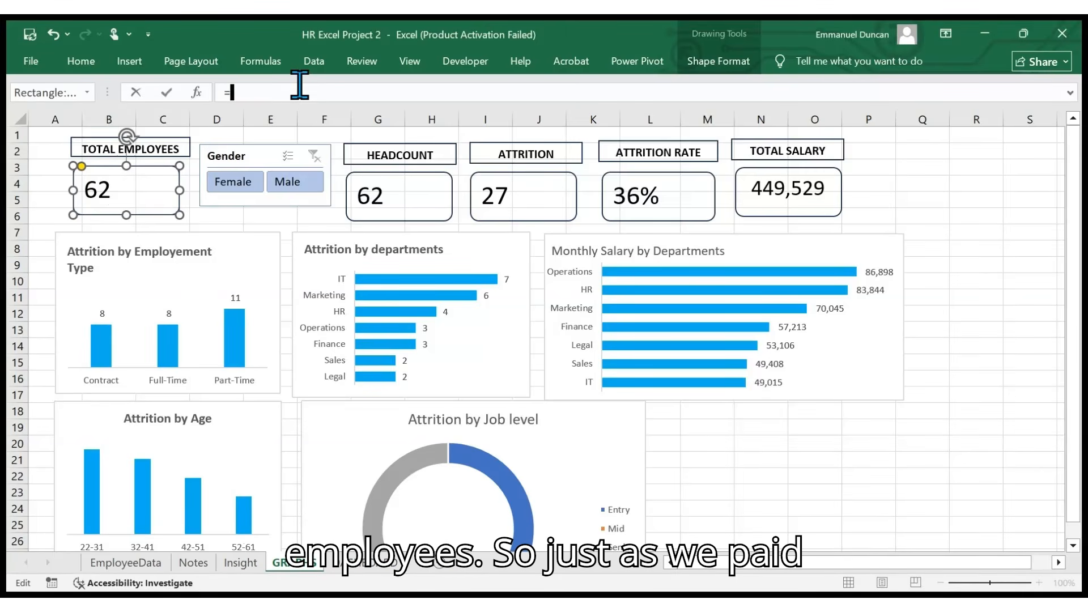
left_click(243, 562)
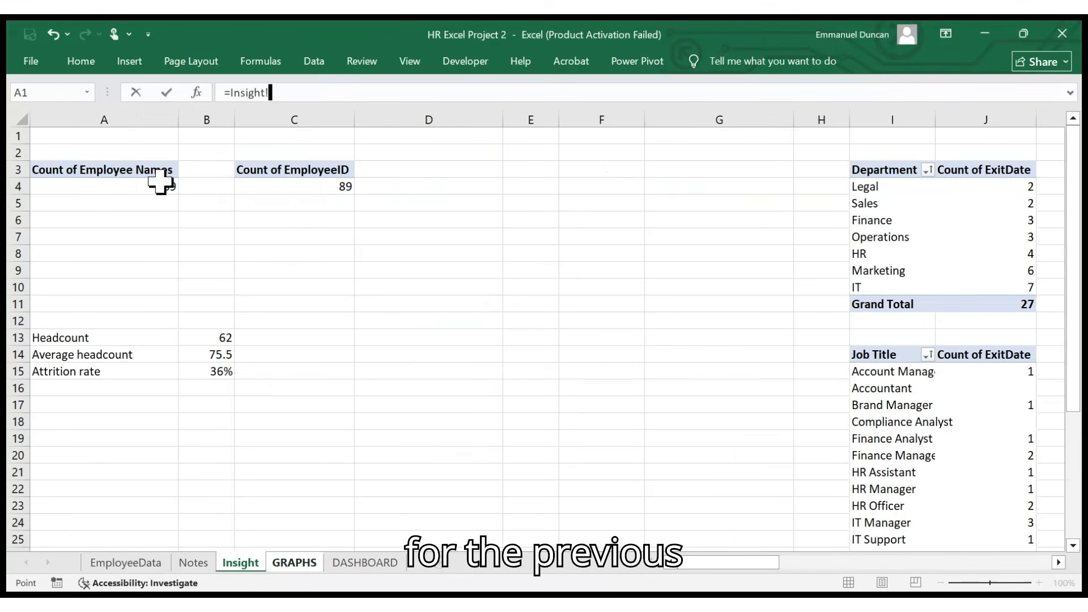
left_click(161, 182)
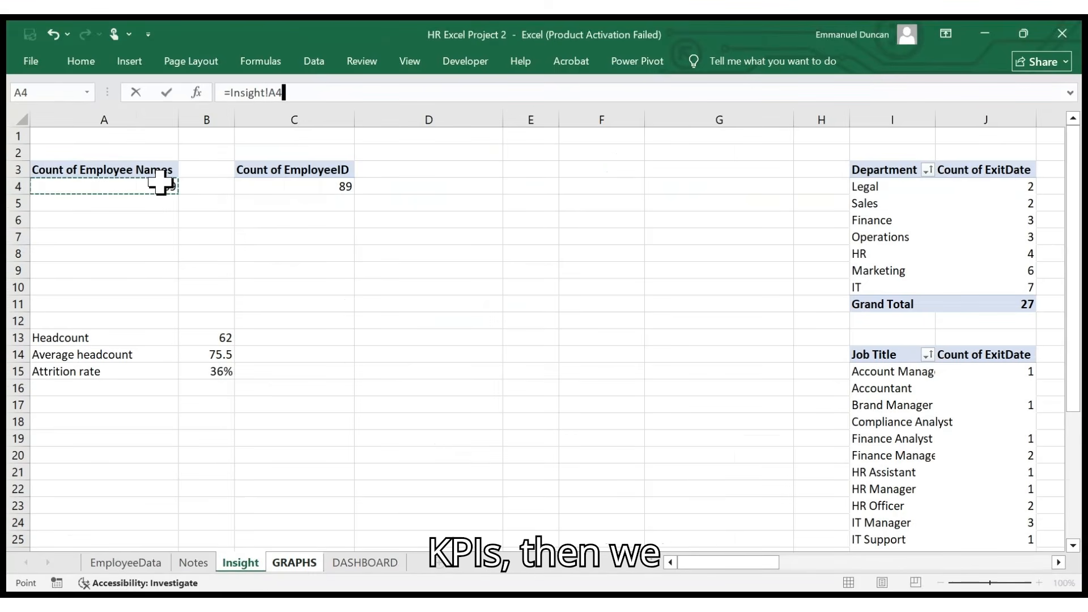
key("Return")
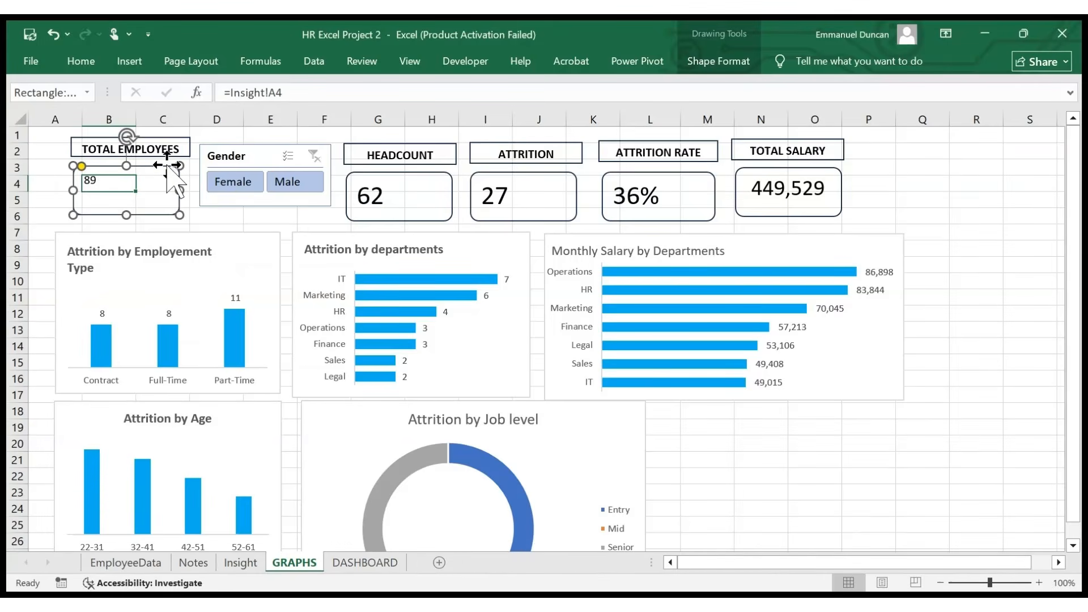
- Copy the total employees value box from the GRAPHS sheet and place it on the dashboard's Total Employees card
left_click(86, 66)
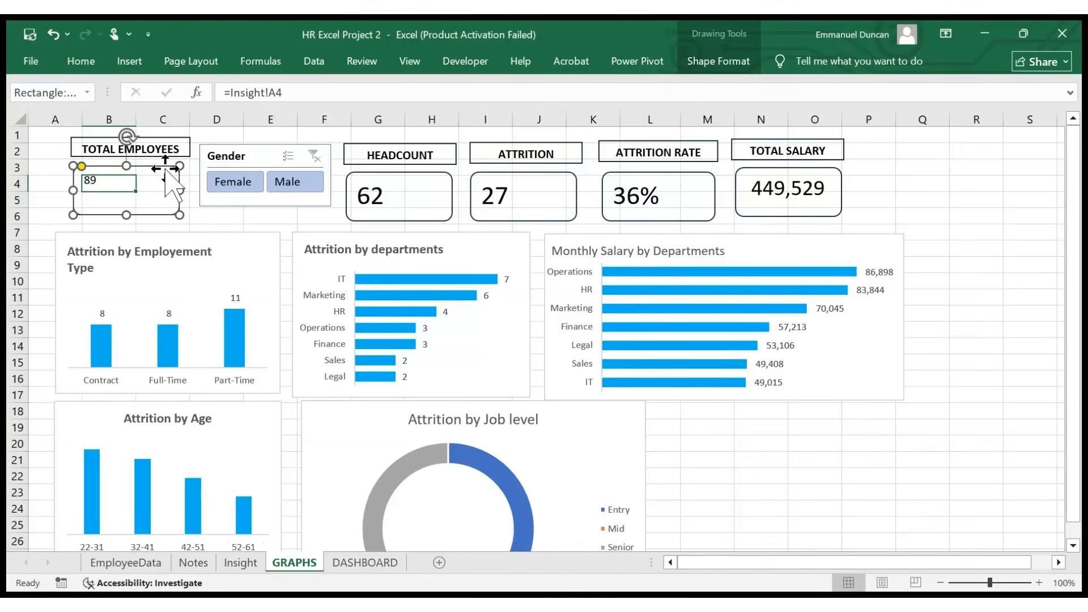
key("ctrl+c")
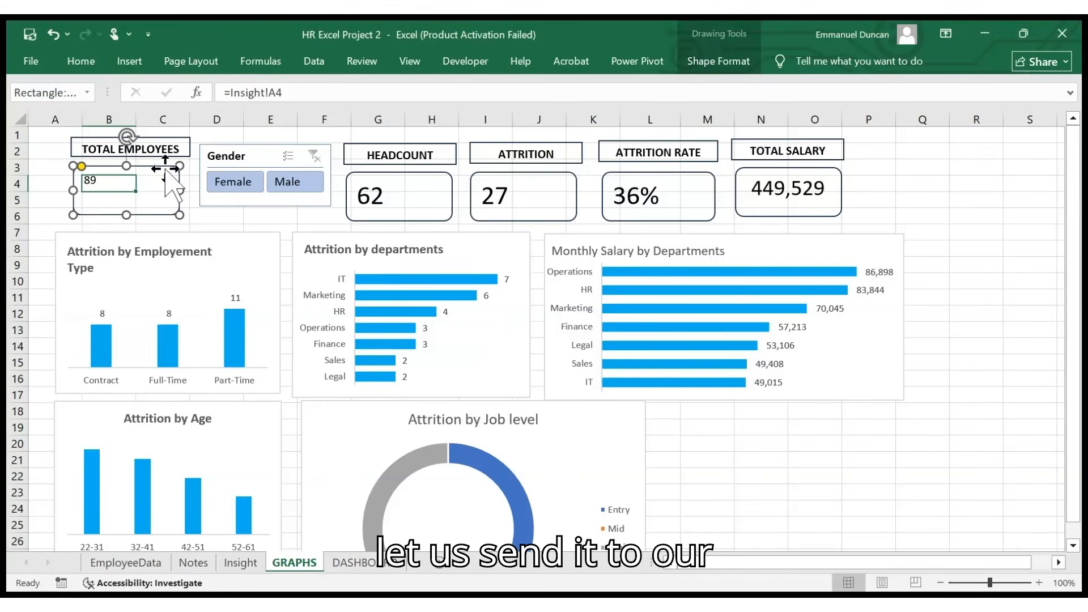
left_click(368, 562)
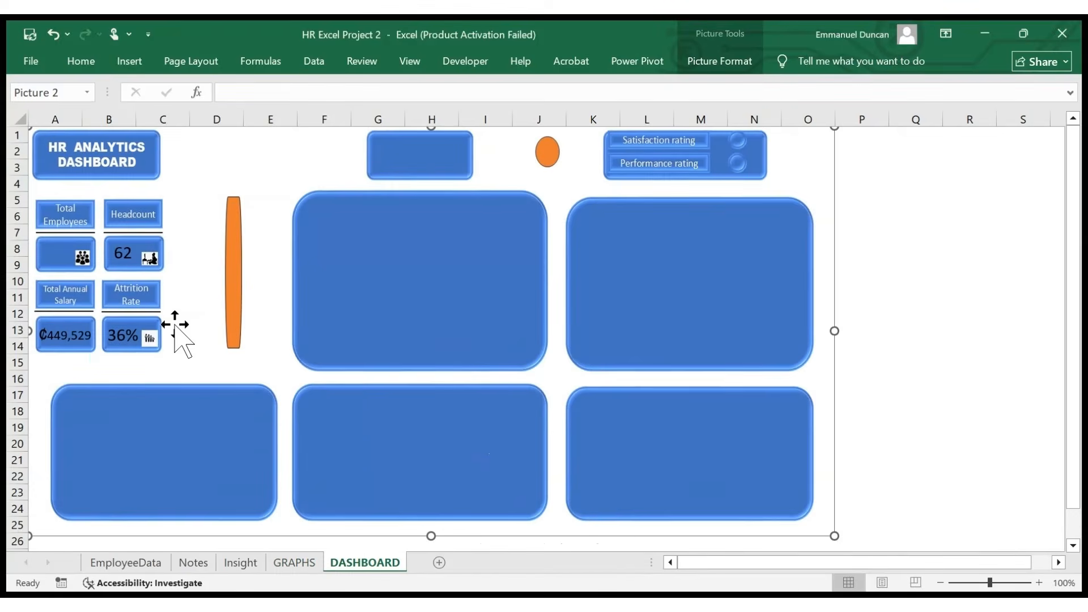
left_click_drag(161, 214, 133, 148)
left_click(134, 150)
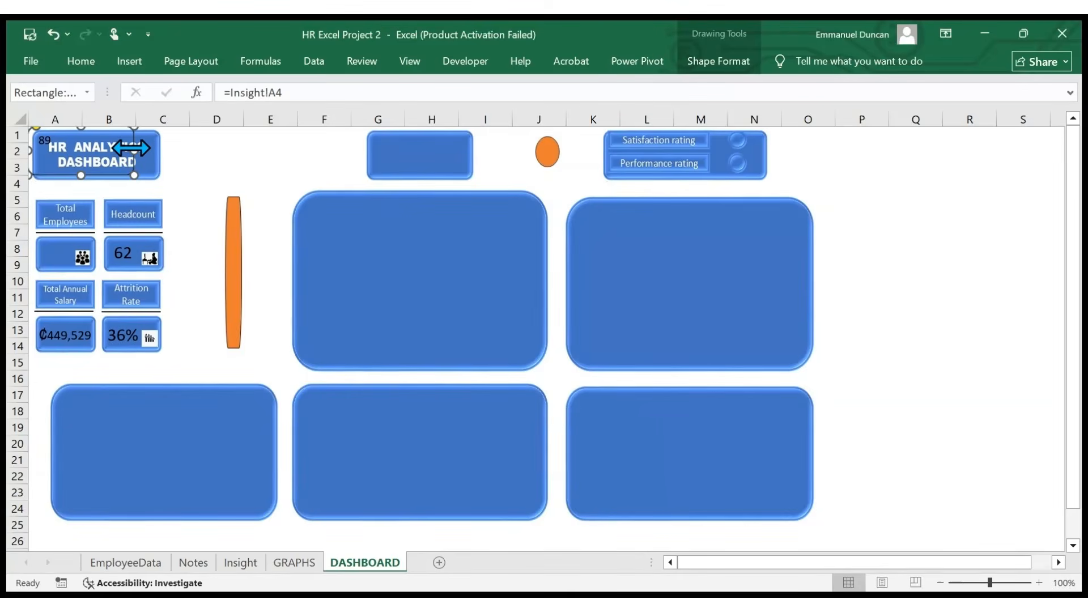
left_click_drag(133, 159, 145, 271)
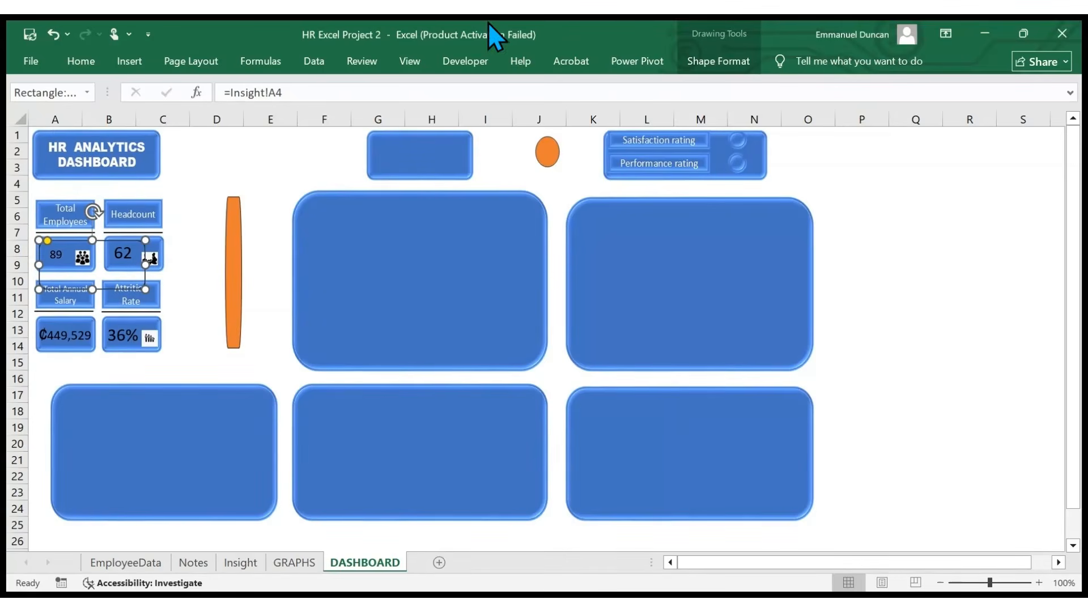
- Remove the total employees value box's outline, shrink it to fit the Total Employees card and enlarge its font
left_click(712, 65)
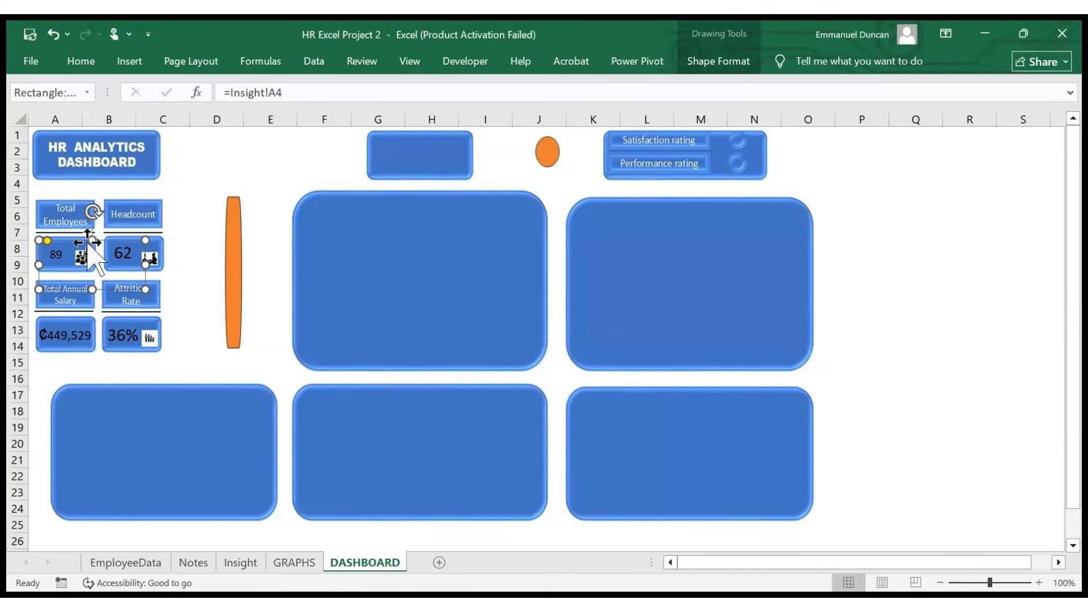
left_click_drag(146, 265, 91, 249)
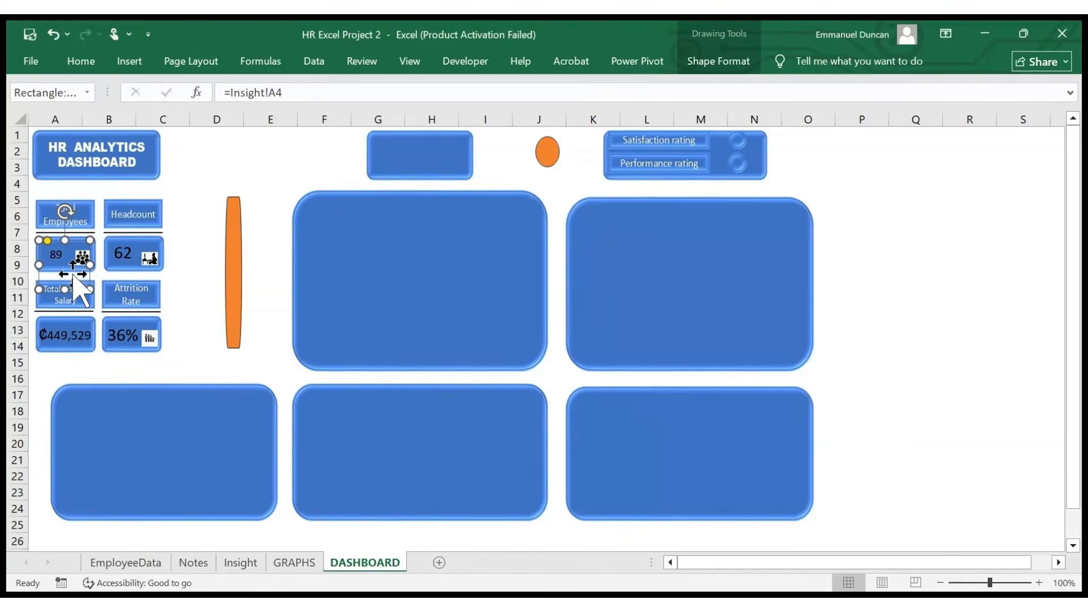
left_click_drag(65, 290, 65, 270)
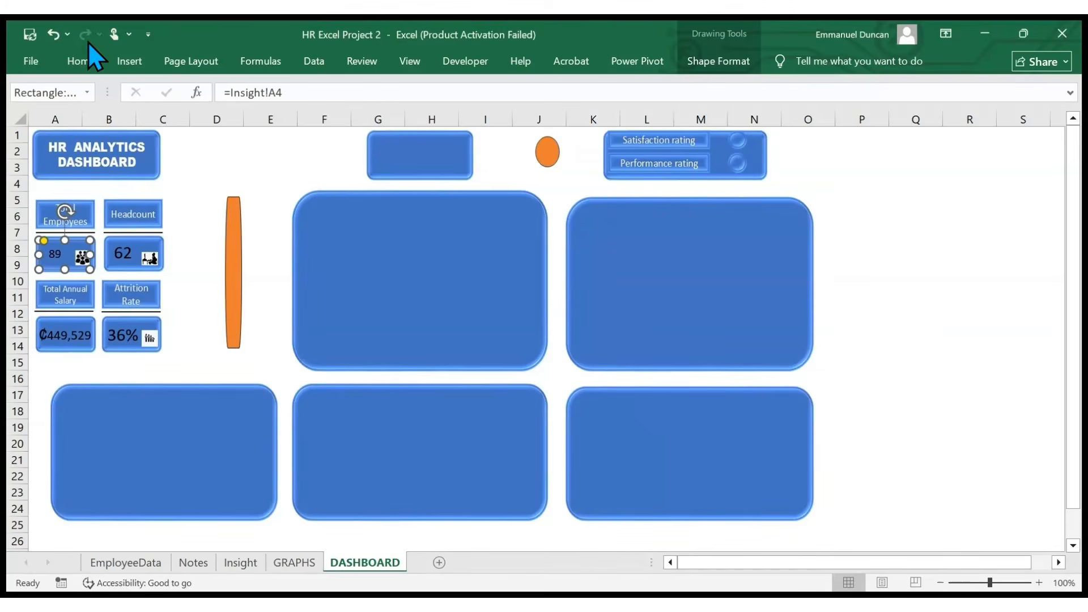
left_click(84, 60)
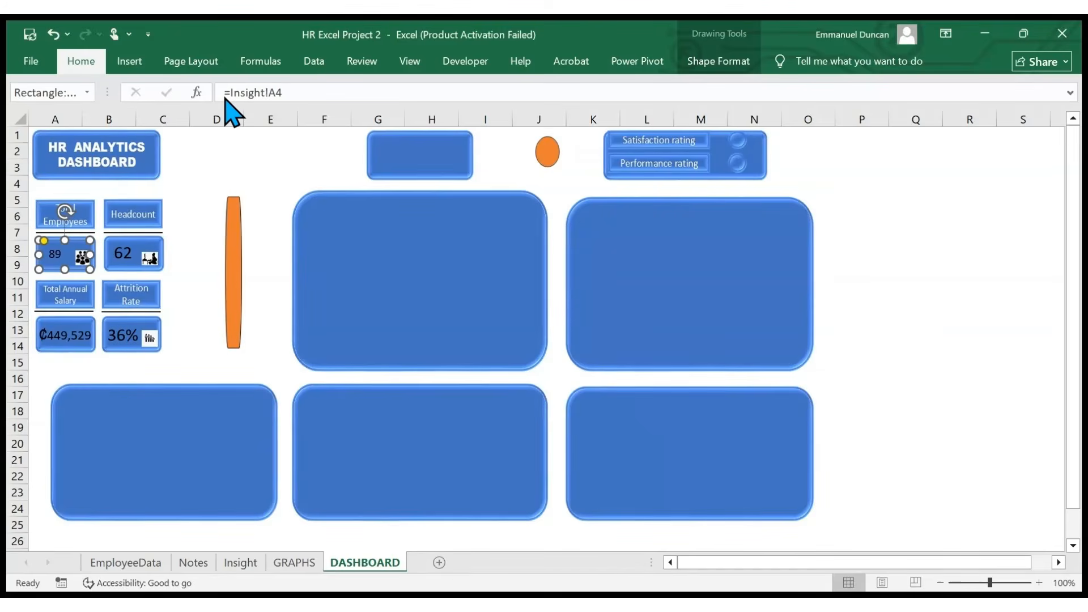
left_click(209, 266)
left_click(195, 271)
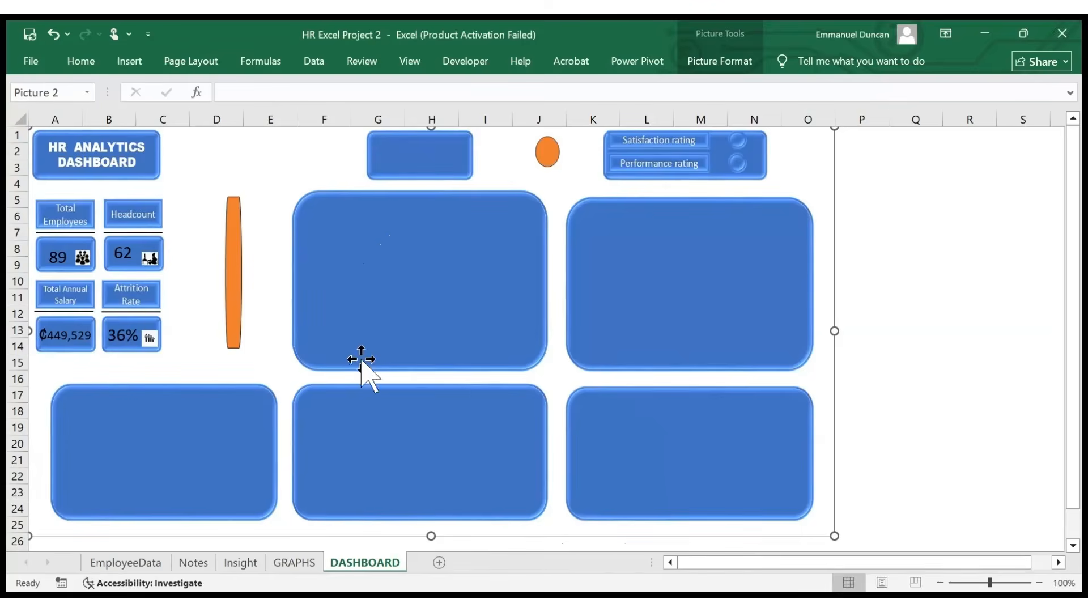
- Copy the Attrition by Employement Type chart from the GRAPHS sheet and paste it into the DASHBOARD sheet
left_click(300, 564)
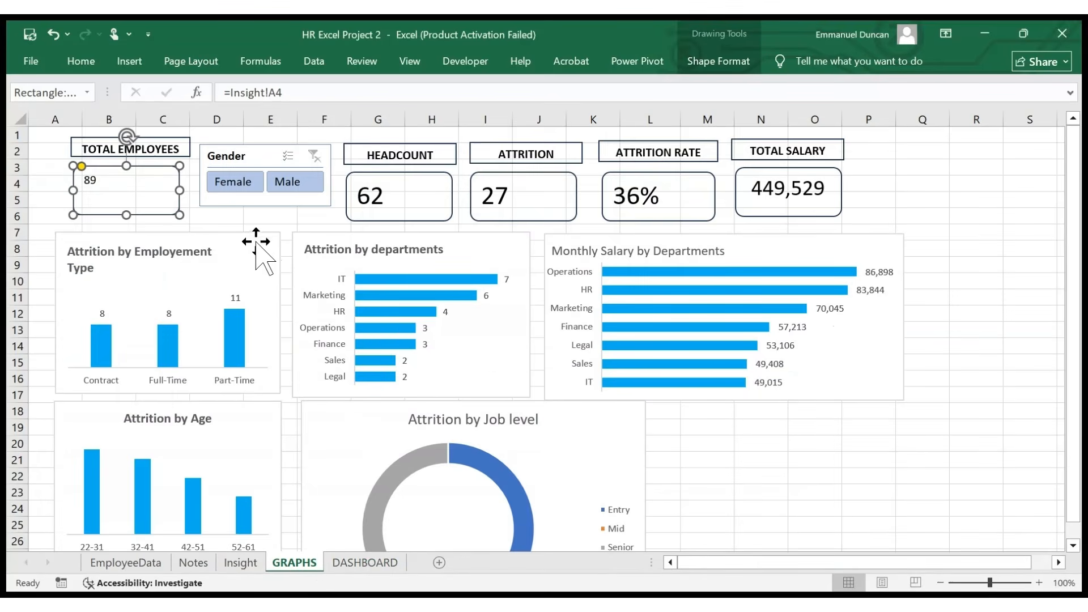
left_click(258, 244)
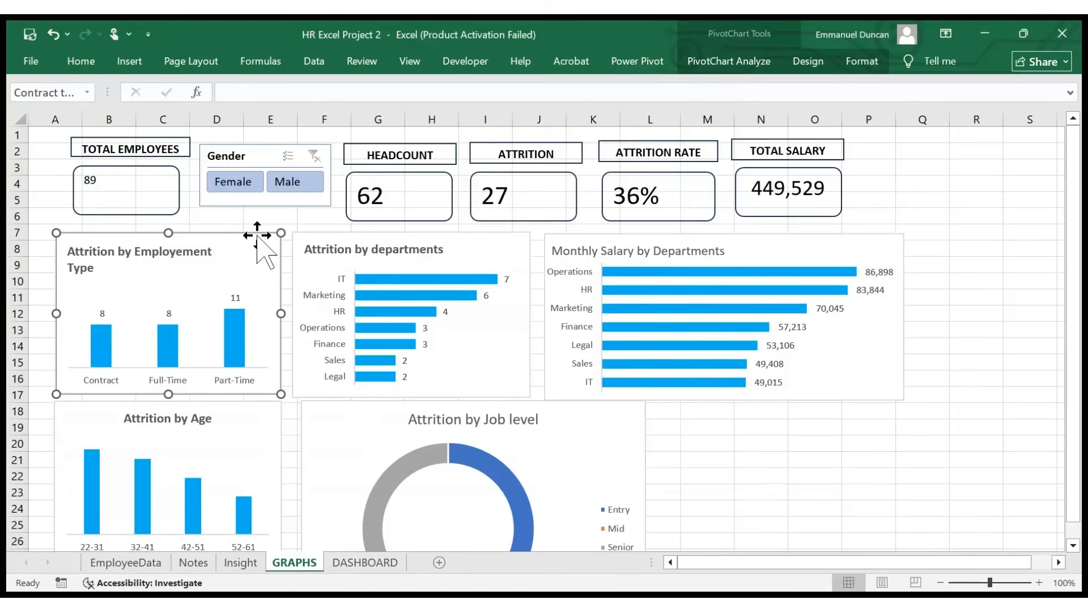
left_click(256, 164)
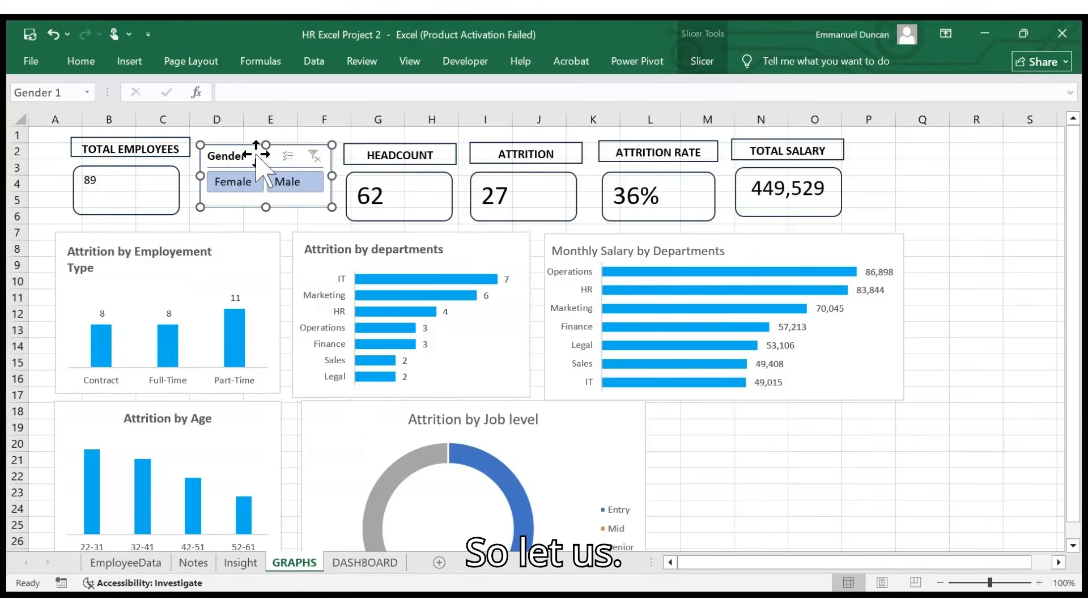
left_click(253, 243)
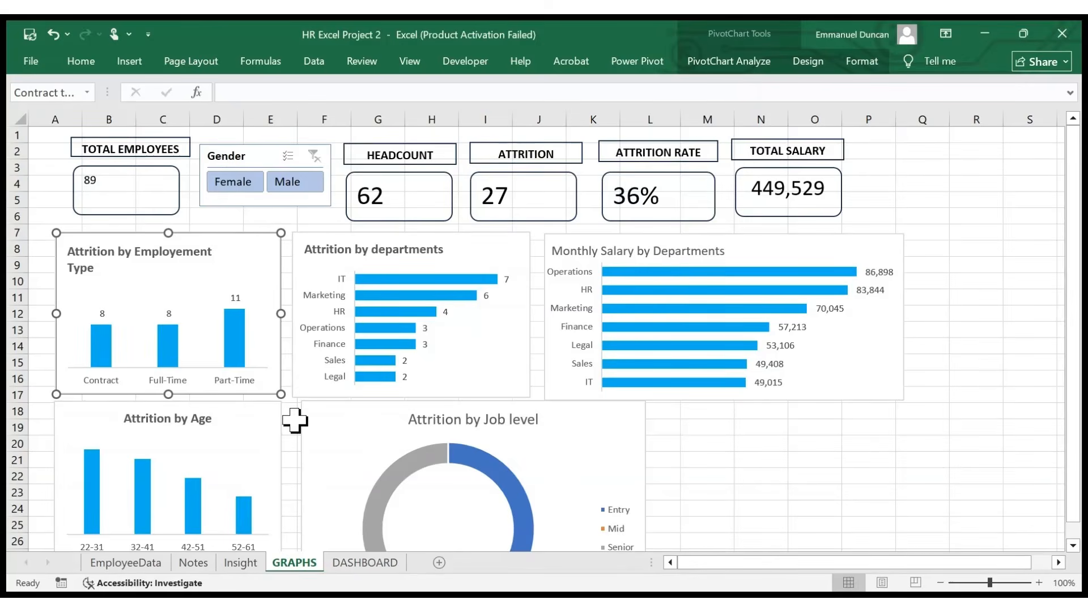
left_click(376, 563)
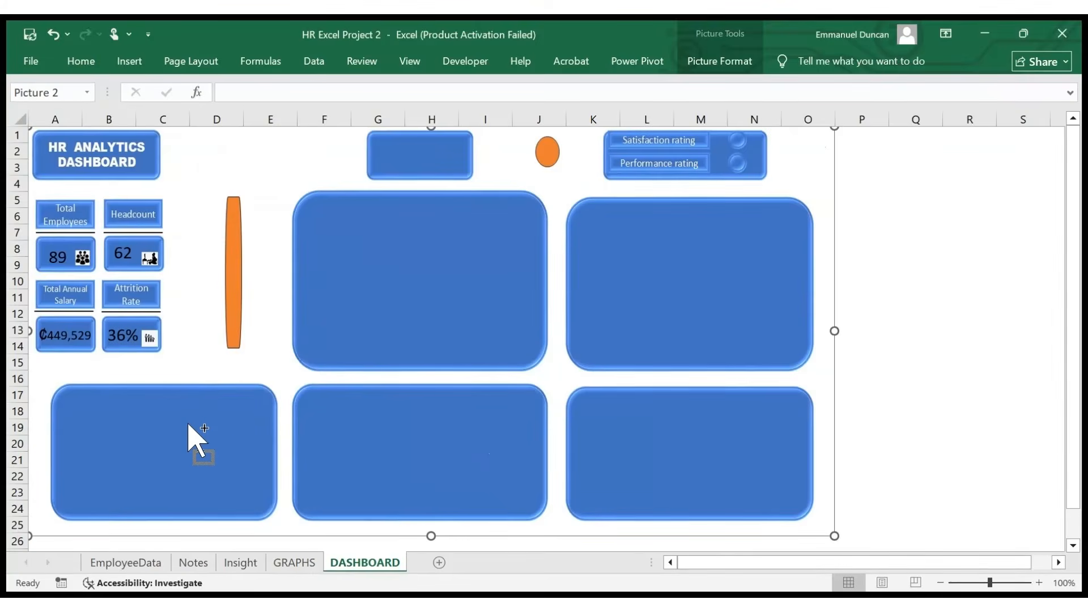
key("ctrl+v")
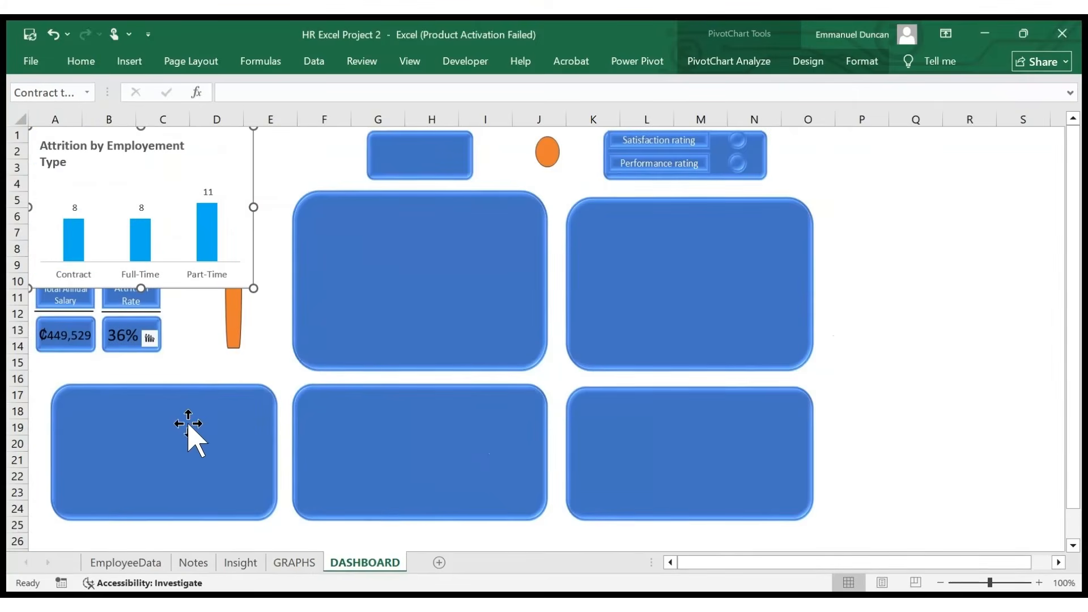
left_click(233, 208)
left_click_drag(235, 254, 242, 259)
key("ctrl+z")
- Move the Attrition by Employement Type chart onto the large card below the KPI cards and resize it to fit inside the card's border
left_click_drag(243, 171, 266, 403)
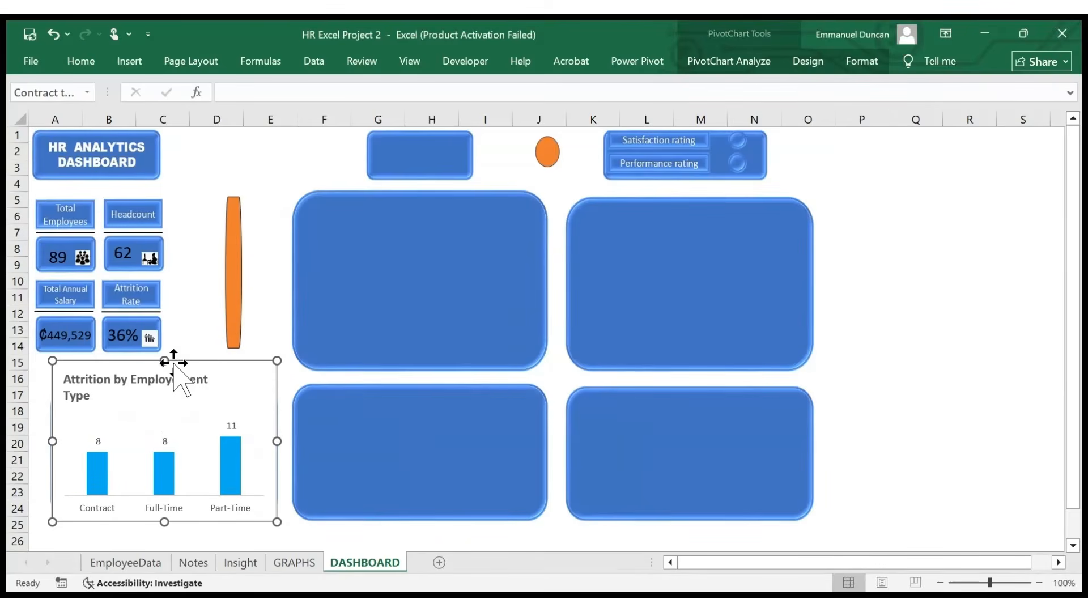
left_click_drag(165, 361, 166, 392)
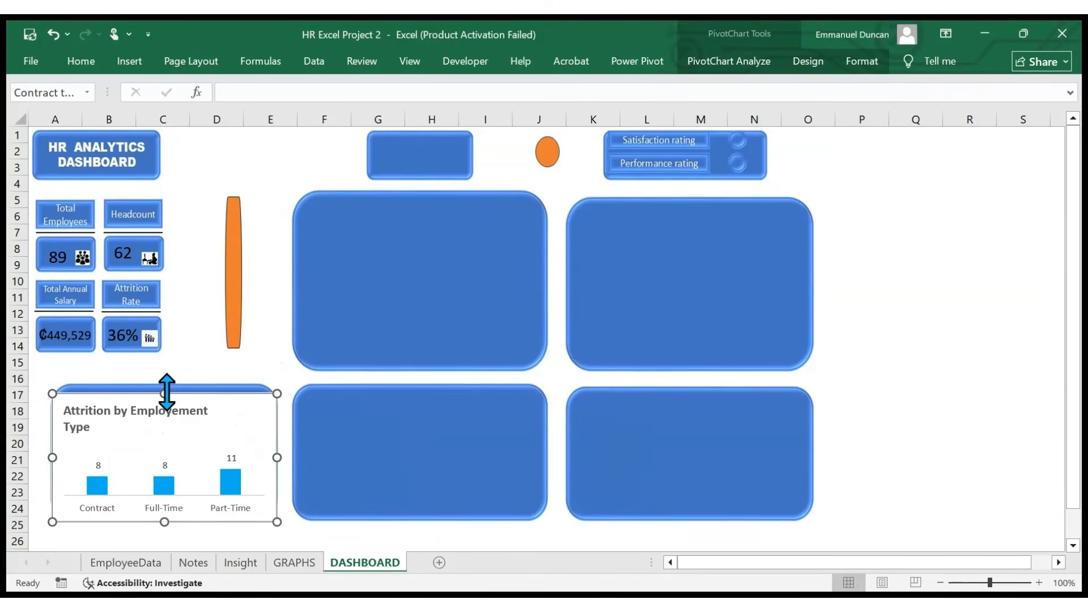
mouse_move(164, 520)
left_mouse_down()
mouse_move(163, 498)
mouse_move(165, 515)
left_mouse_up()
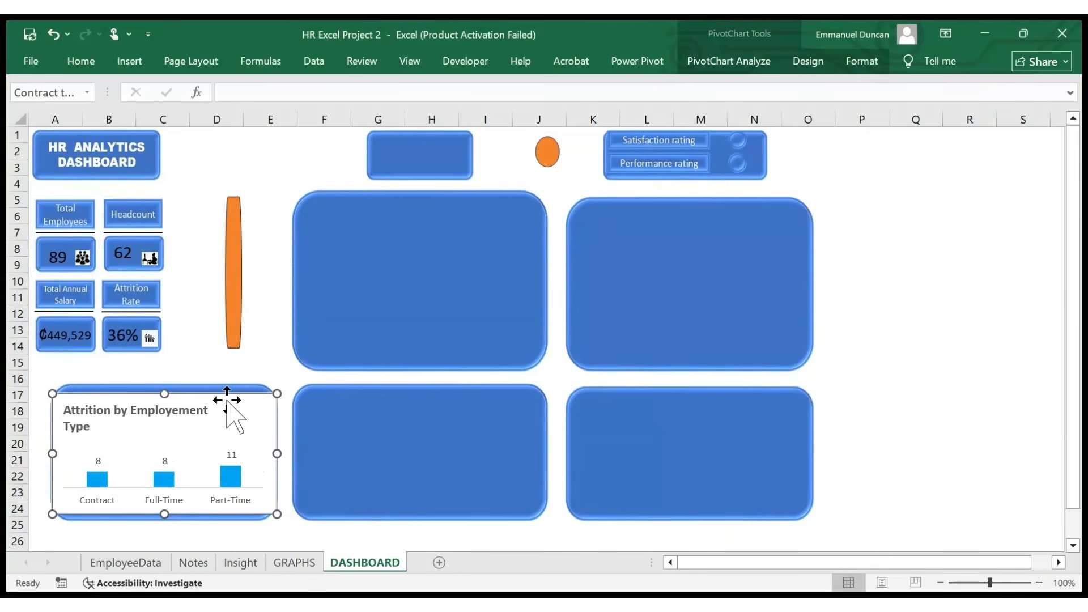
left_click_drag(276, 454, 267, 453)
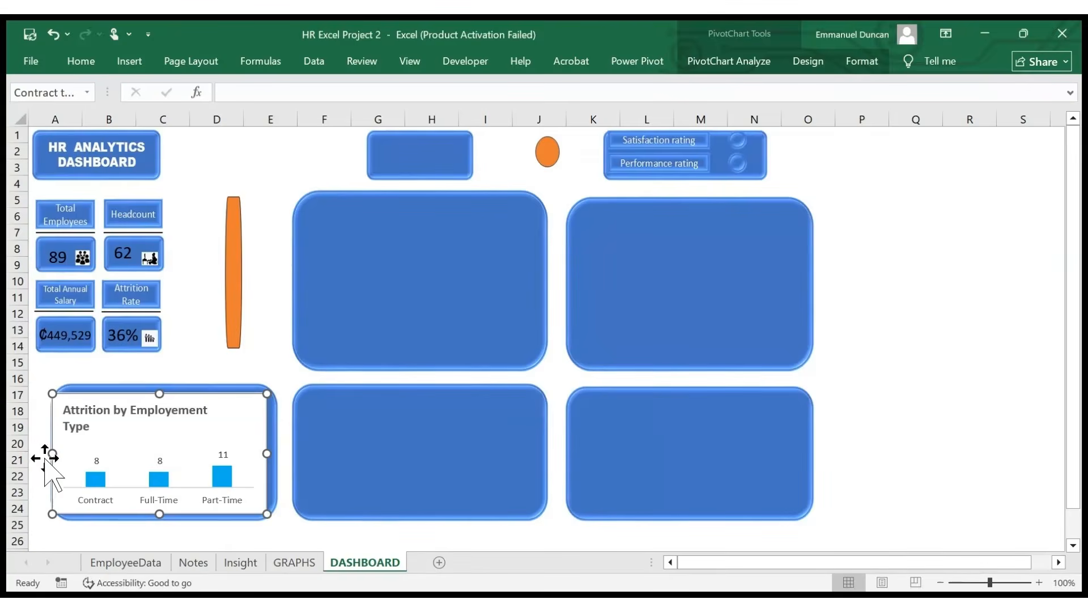
left_click_drag(52, 453, 58, 453)
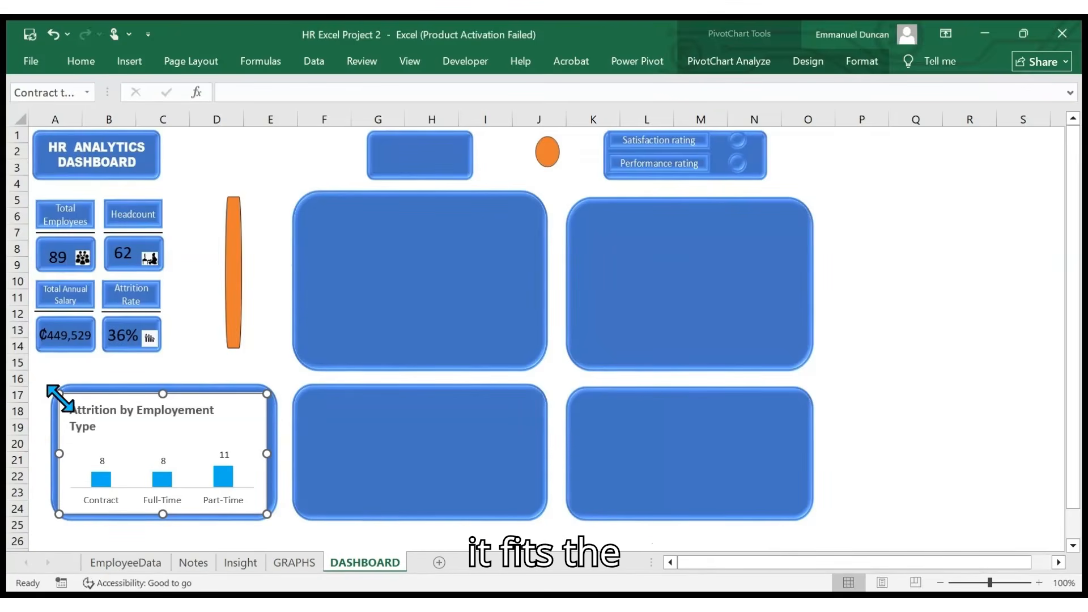
left_click_drag(60, 397, 61, 400)
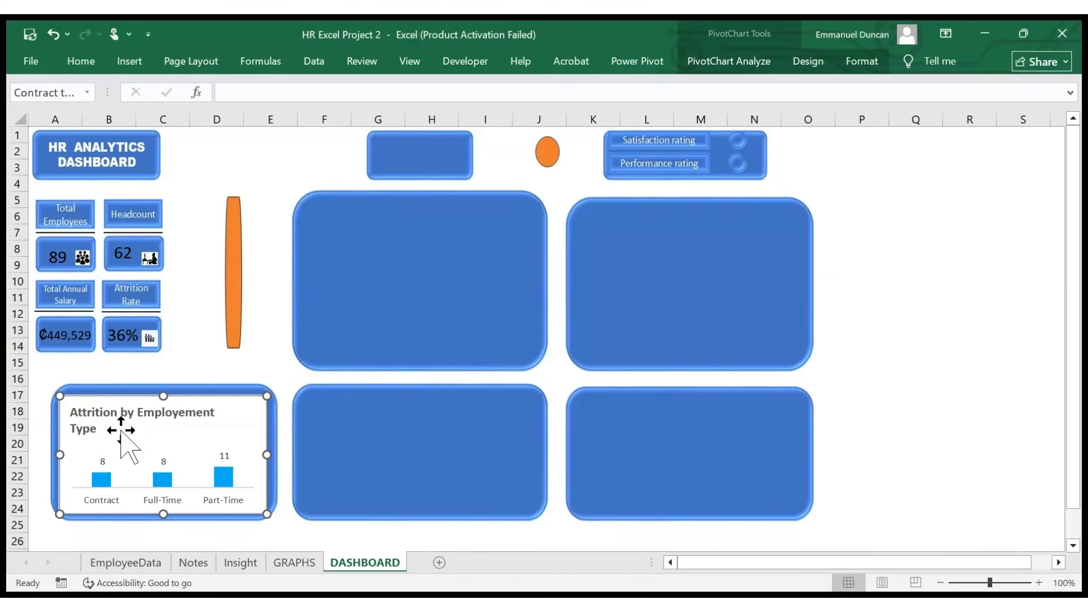
- Remove the background fill of the Attrition by Employement Type chart on the dashboard
left_click(86, 428)
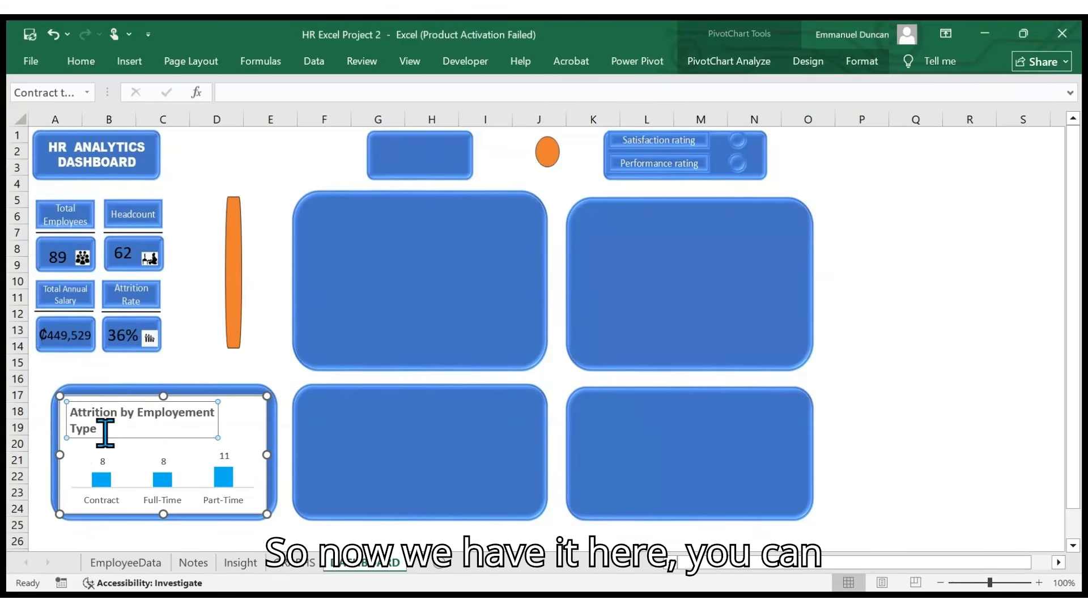
left_click_drag(103, 432, 68, 412)
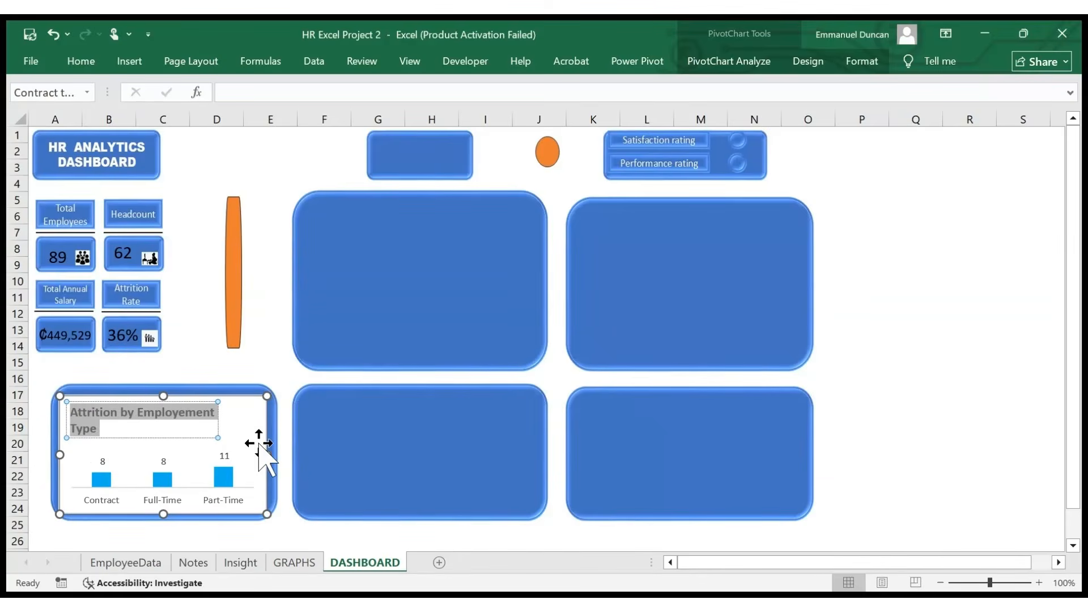
left_click(286, 444)
left_click(261, 427)
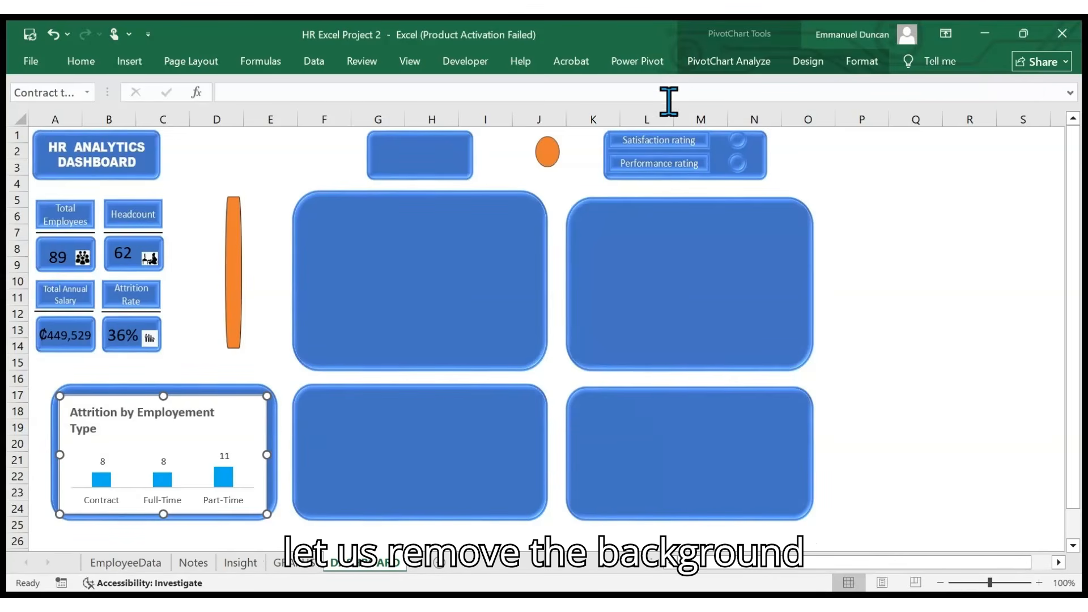
left_click(862, 64)
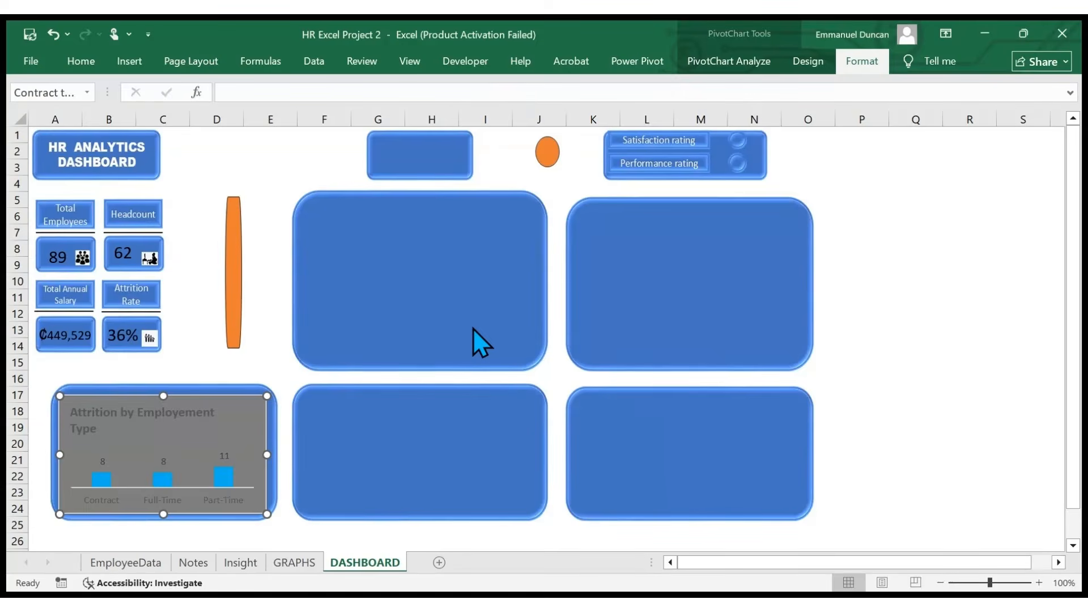
left_click(479, 390)
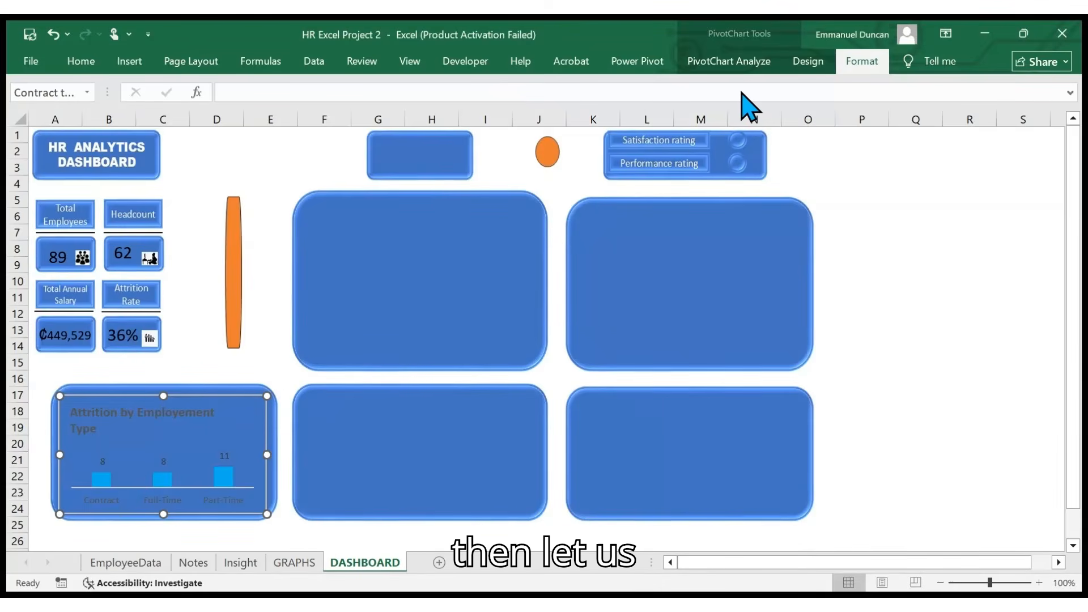
- Turn the text and columns of the Attrition by Employement Type chart white
left_click(741, 116)
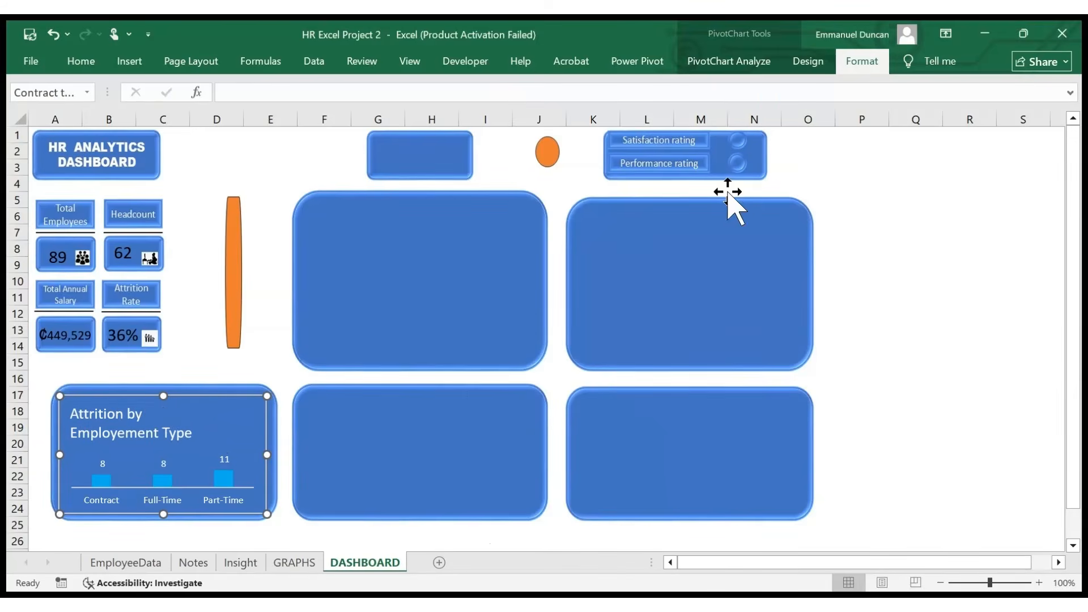
left_click(222, 476)
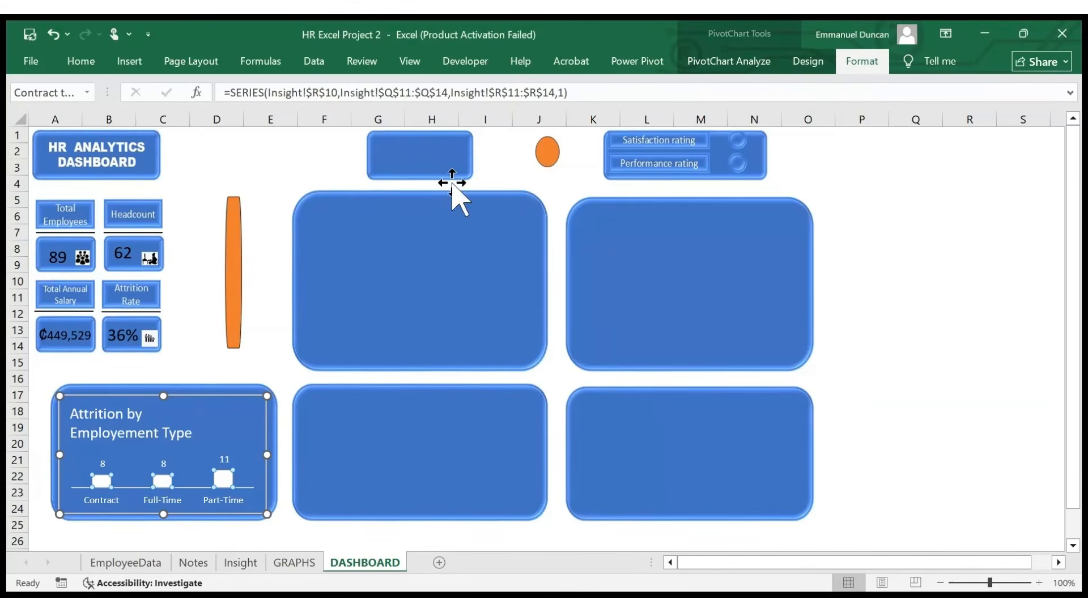
- Reduce the font size of the Attrition by Employement Type chart's title so it fits on one line
left_click(187, 431)
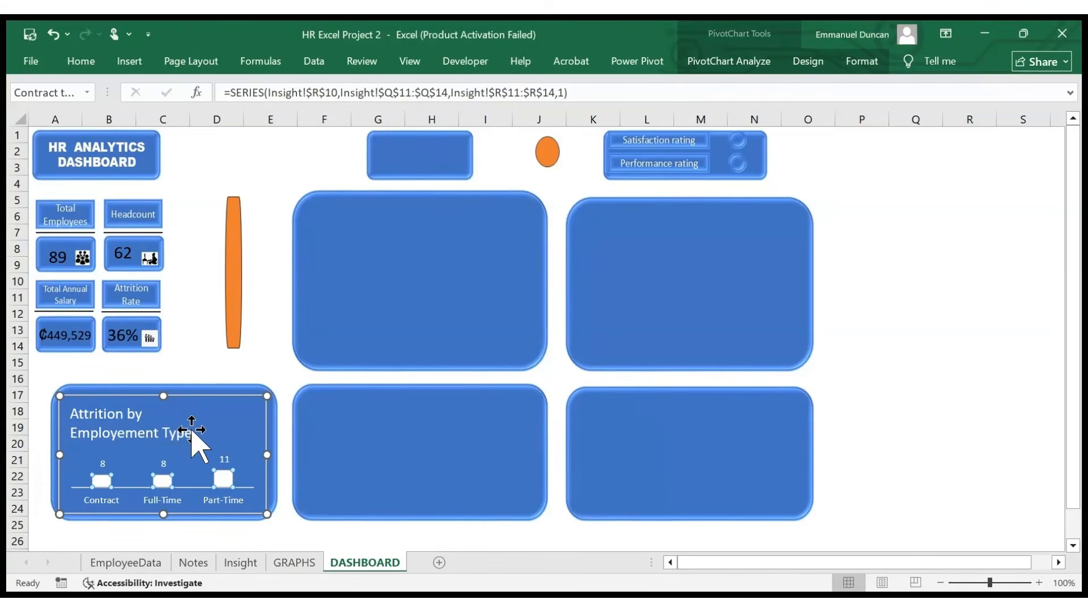
left_click_drag(191, 432, 96, 423)
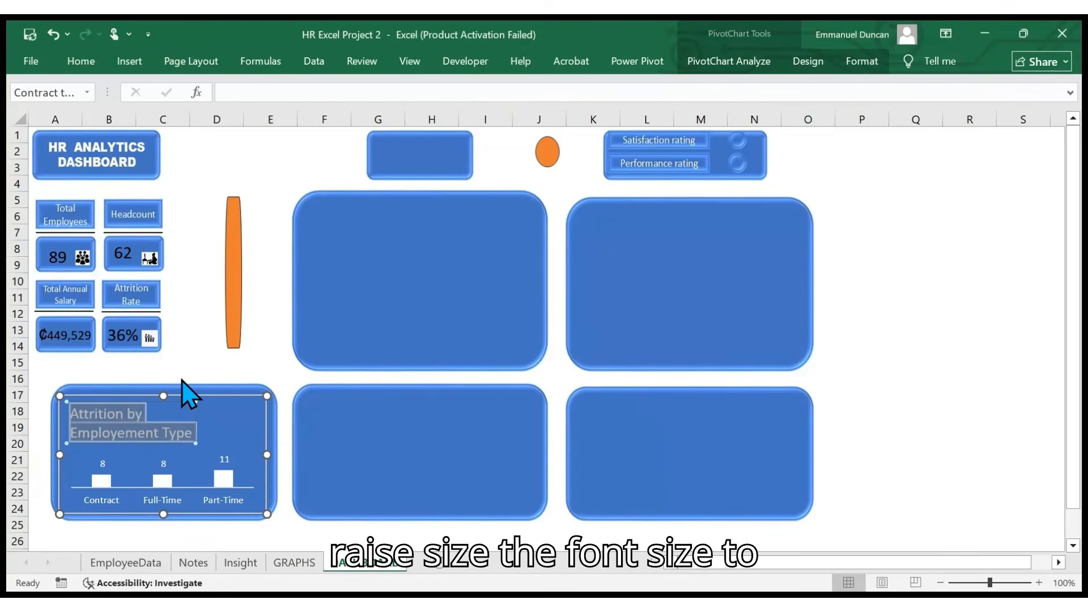
left_click(182, 360)
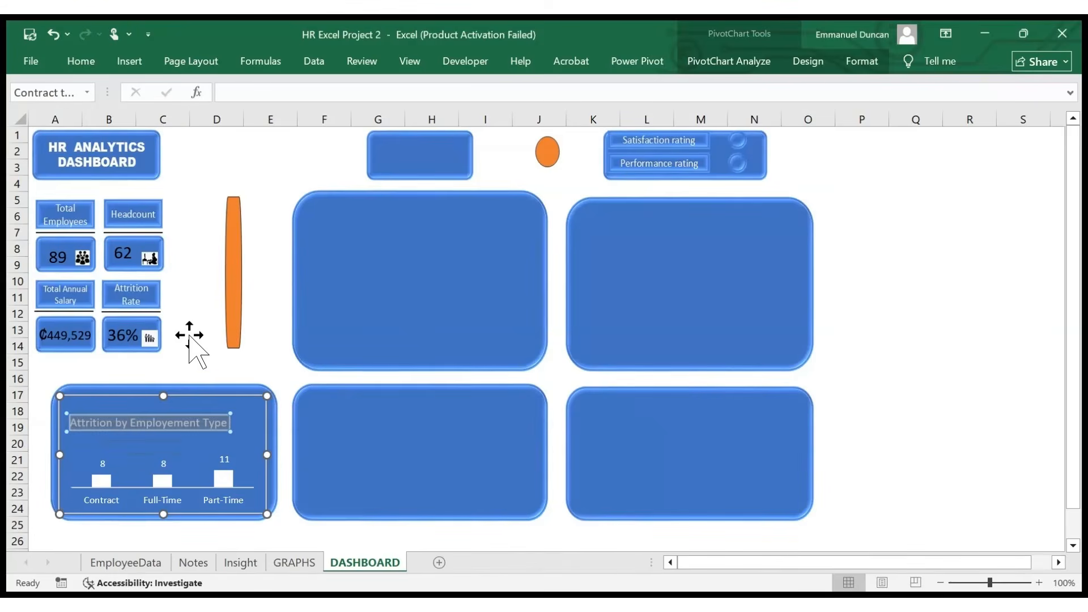
left_click(189, 336)
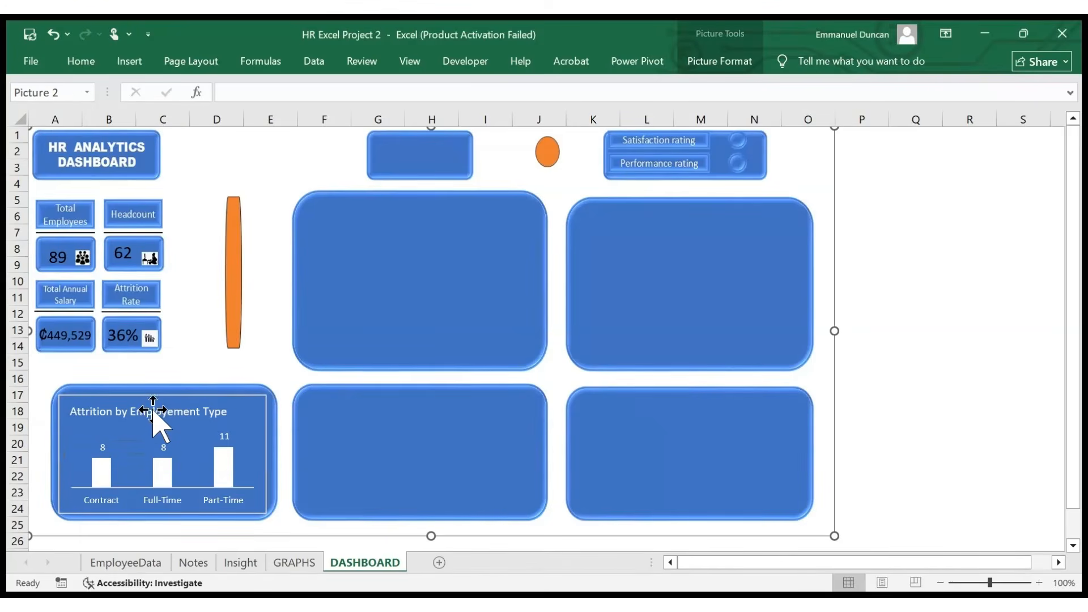
- Remove the outline around the Attrition by Employement Type chart
left_click(153, 408)
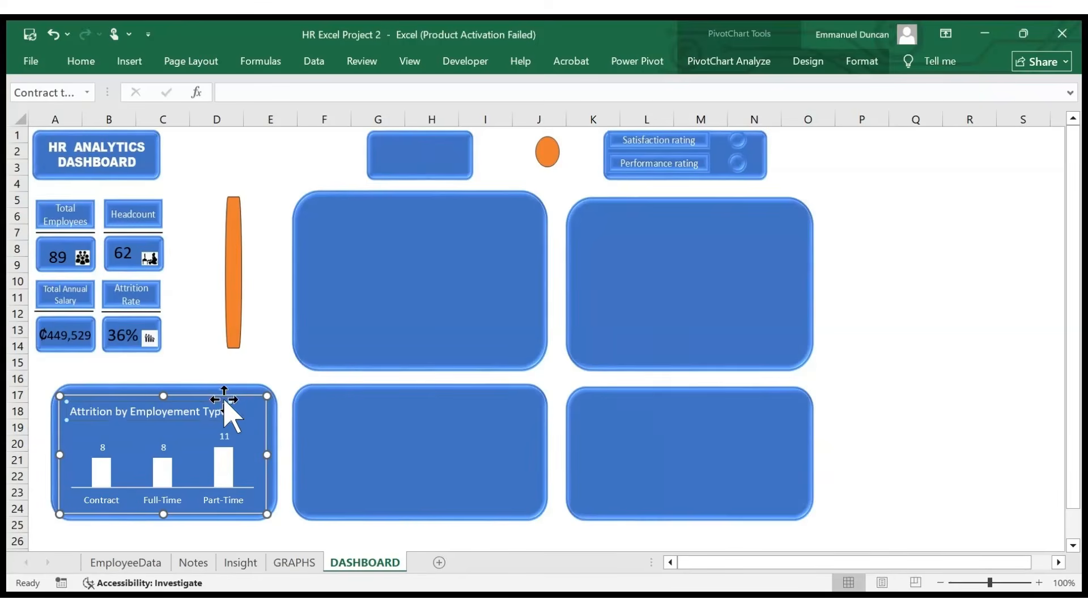
left_click(217, 376)
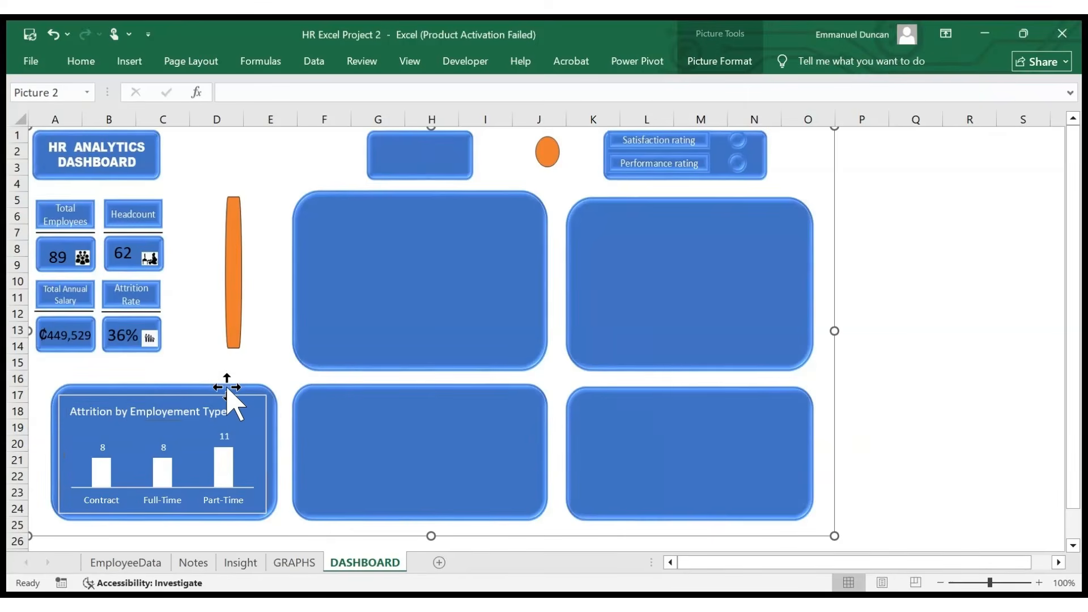
left_click(227, 394)
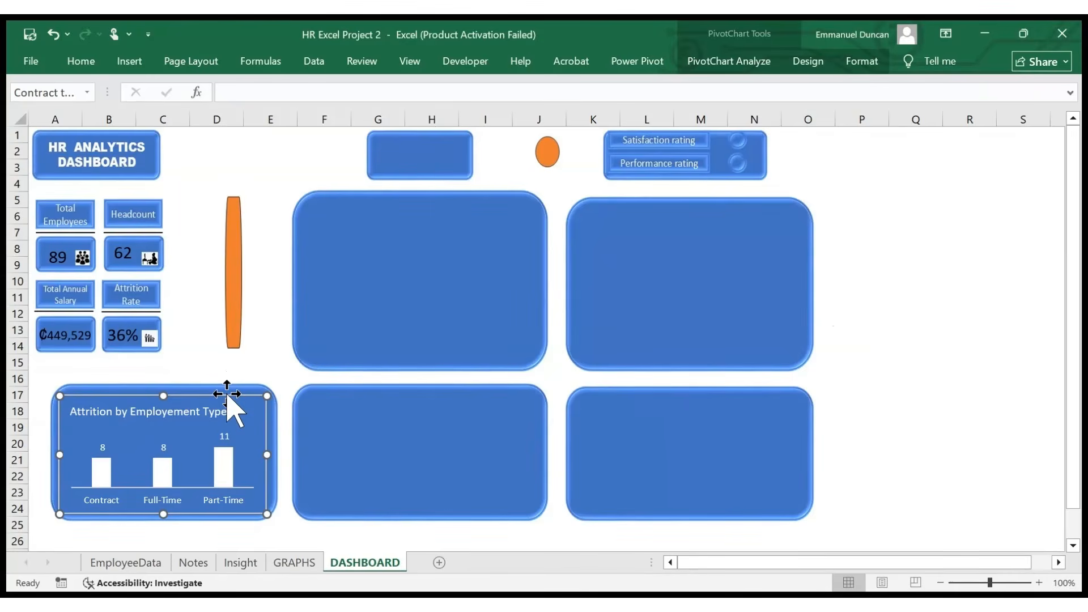
left_click(858, 72)
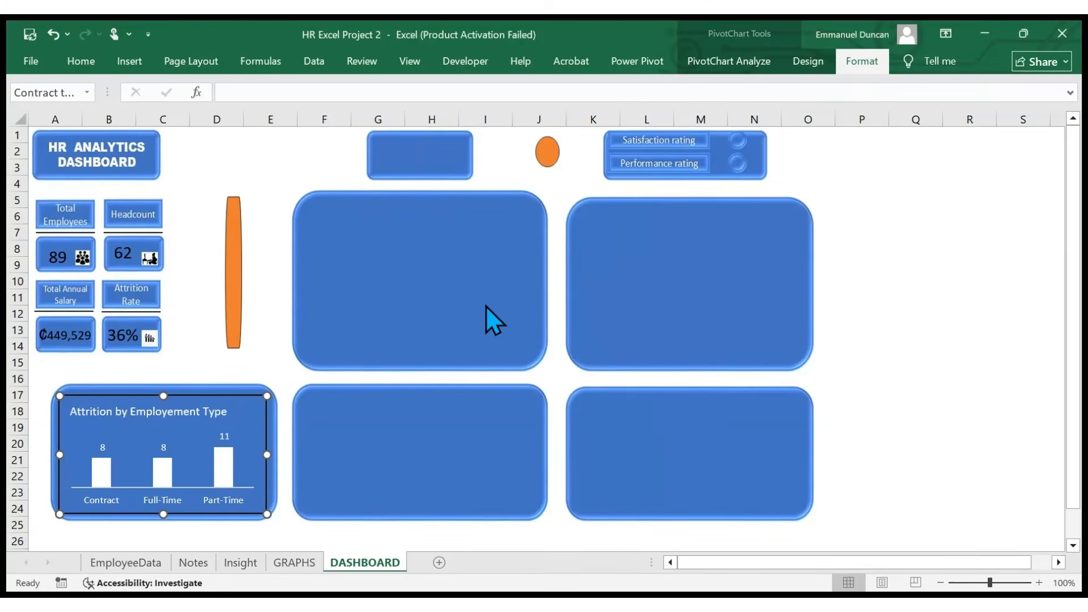
left_click(258, 333)
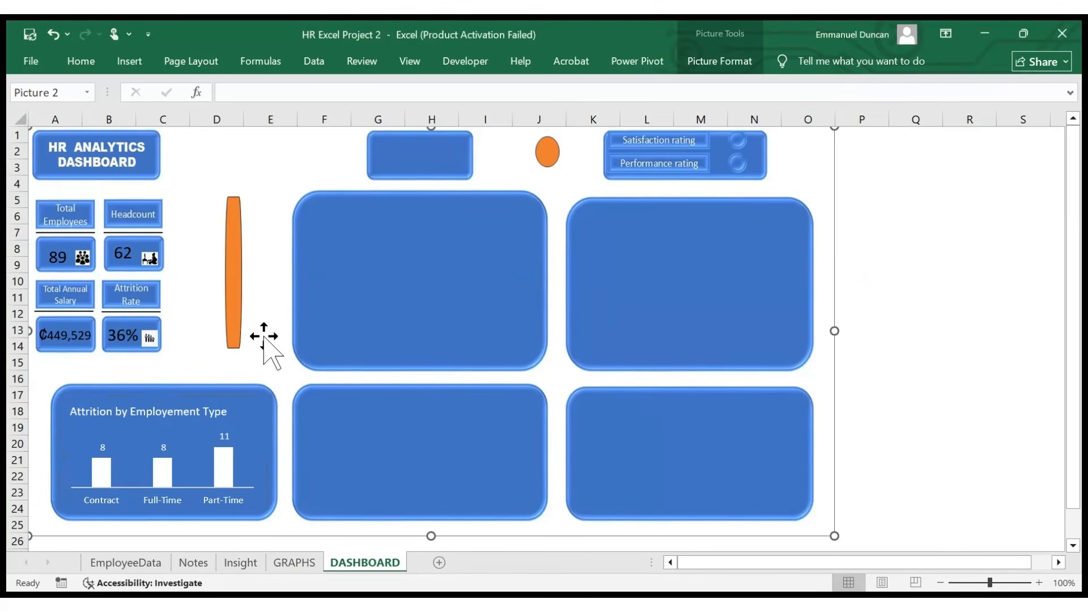
- Move the Attrition by Employement Type chart's title slightly higher within its card
left_click(204, 412)
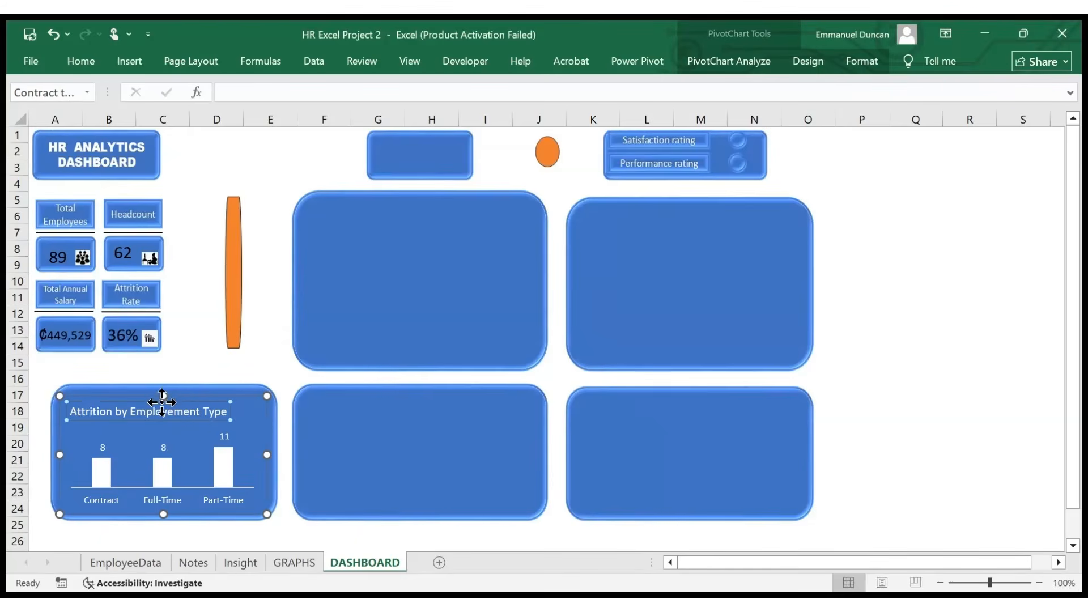
left_click_drag(161, 394, 161, 389)
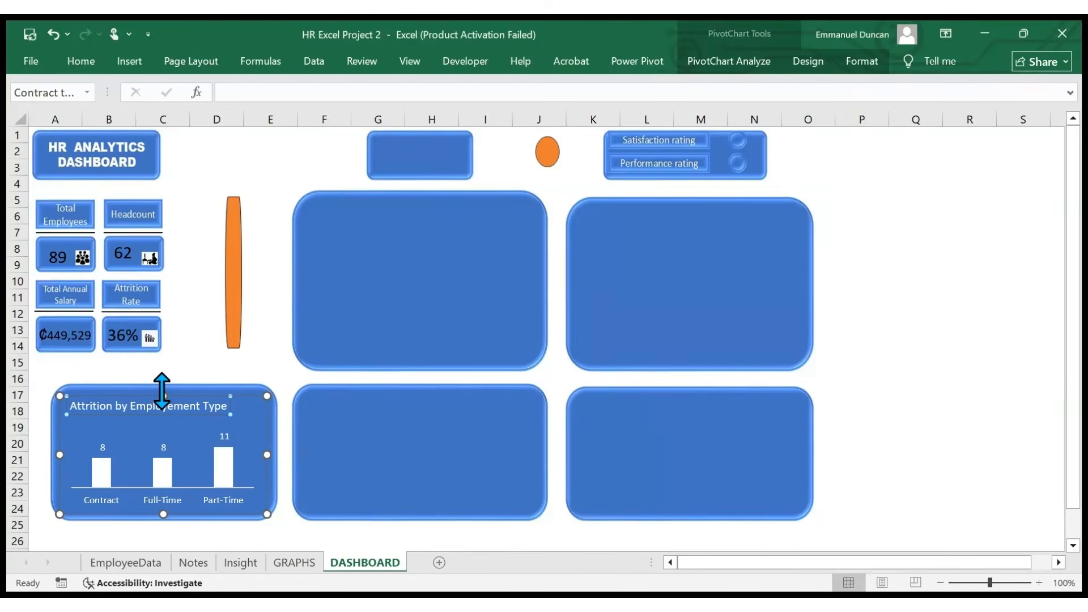
left_click(197, 375)
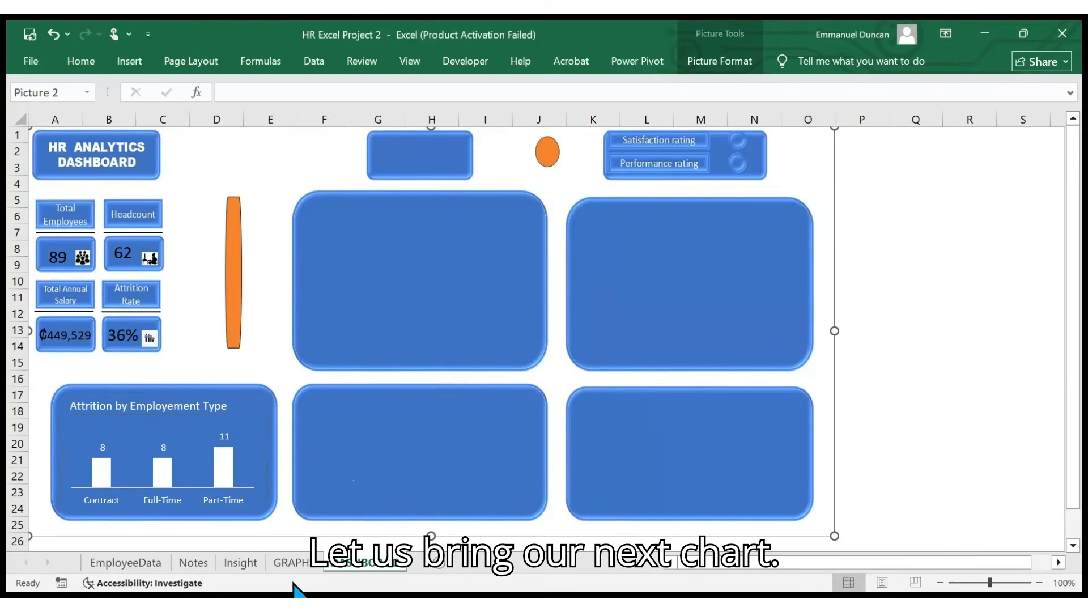
- Copy the Attrition by Age chart from the GRAPHS sheet and paste it into the DASHBOARD sheet
left_click(290, 562)
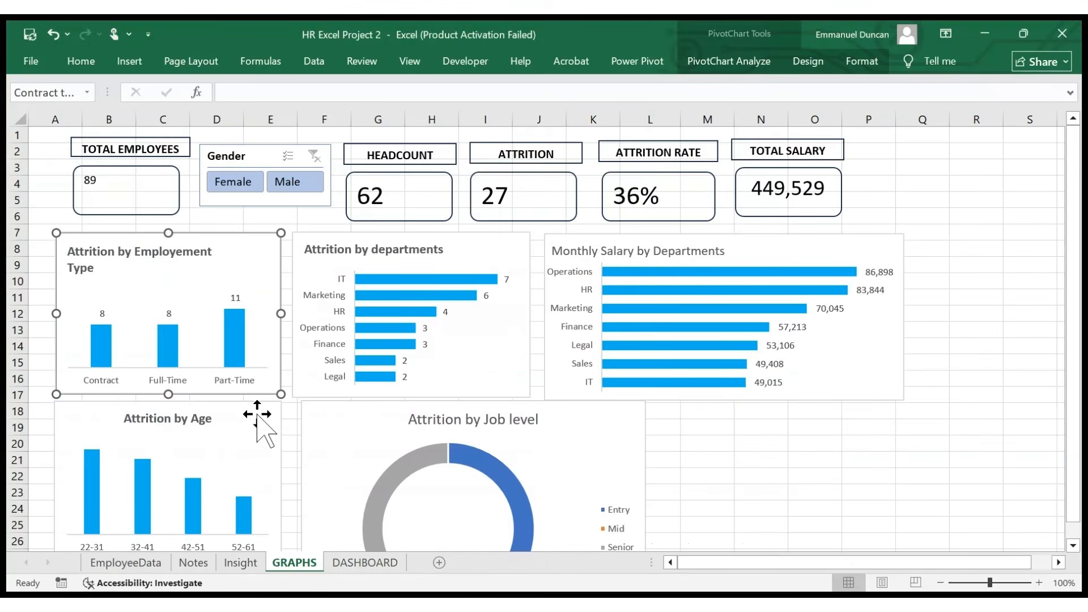
left_click(256, 418)
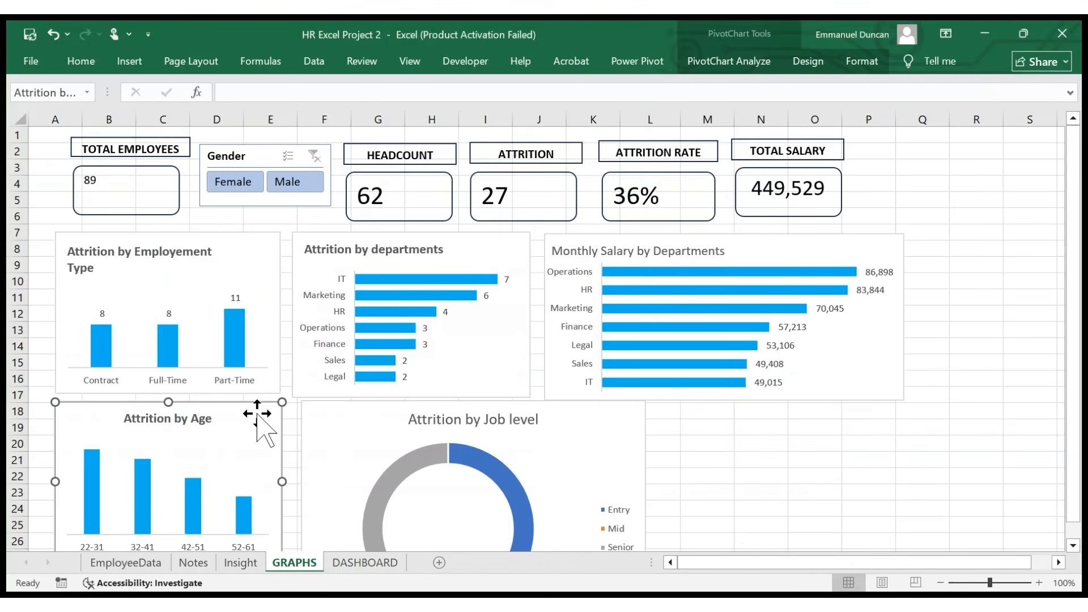
left_click(363, 563)
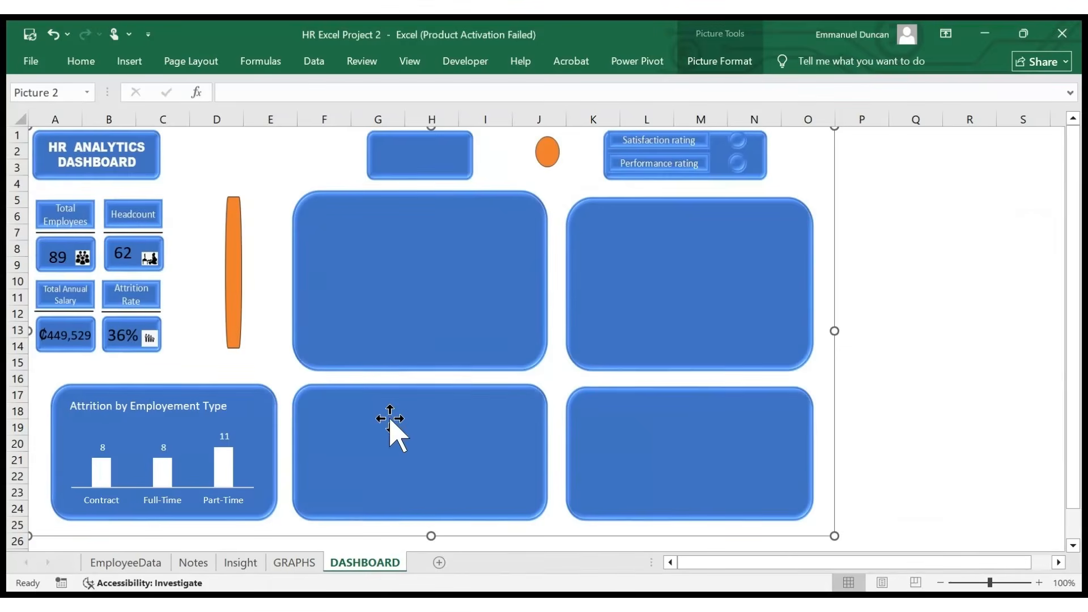
key("ctrl+v")
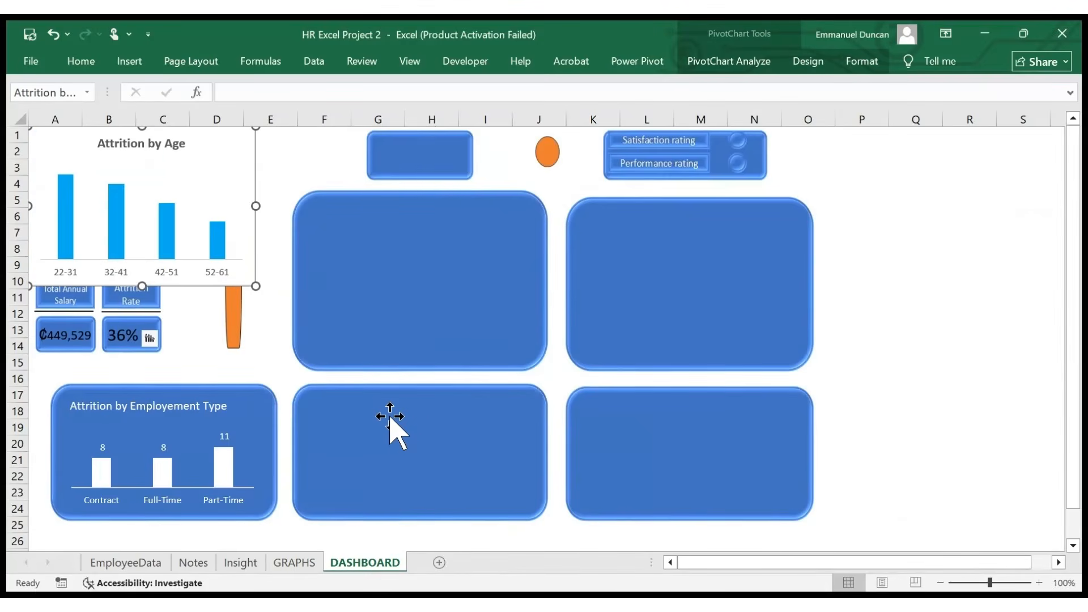
- Move the Attrition by Age chart onto the card beside the employment type chart and resize it to fit inside
left_click(243, 231)
left_click_drag(253, 202, 544, 446)
left_click_drag(421, 367, 421, 397)
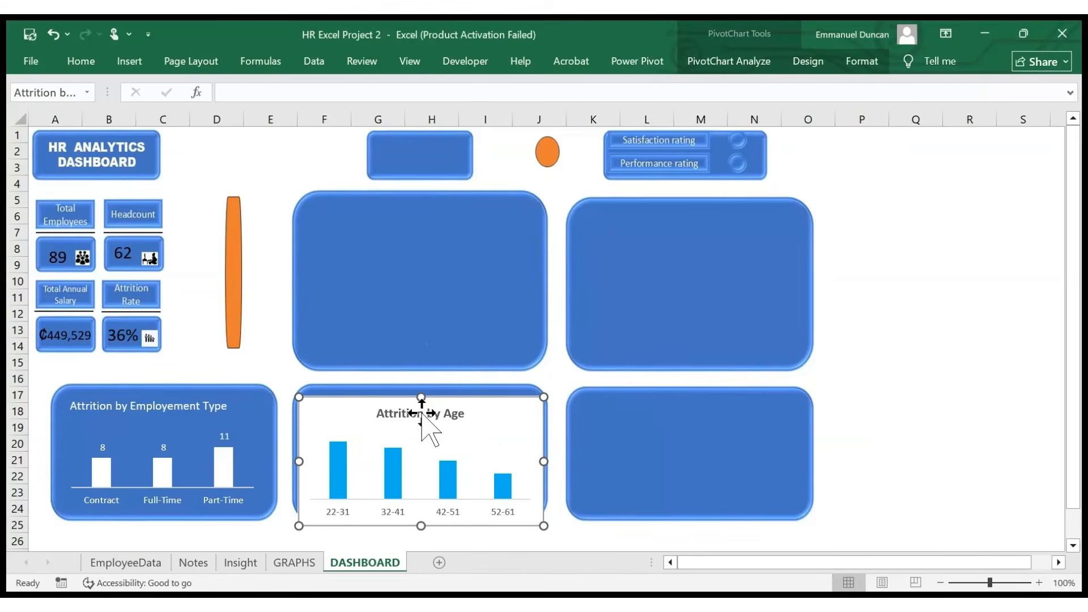
left_click_drag(418, 524, 421, 509)
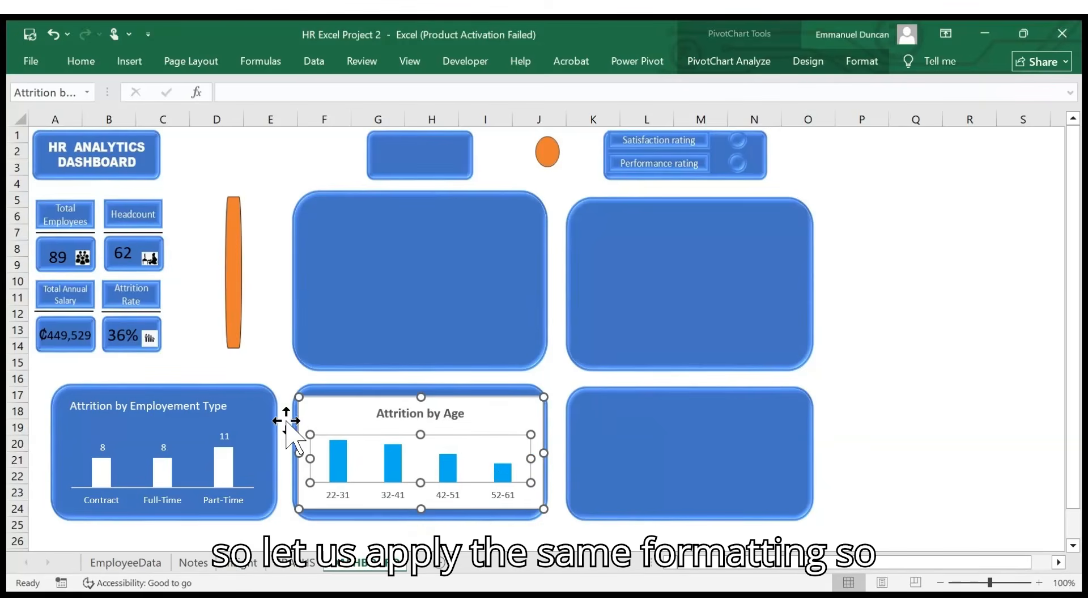
- Copy the Attrition by Employement Type chart's formatting onto the Attrition by Age chart with Format Painter
left_click(250, 409)
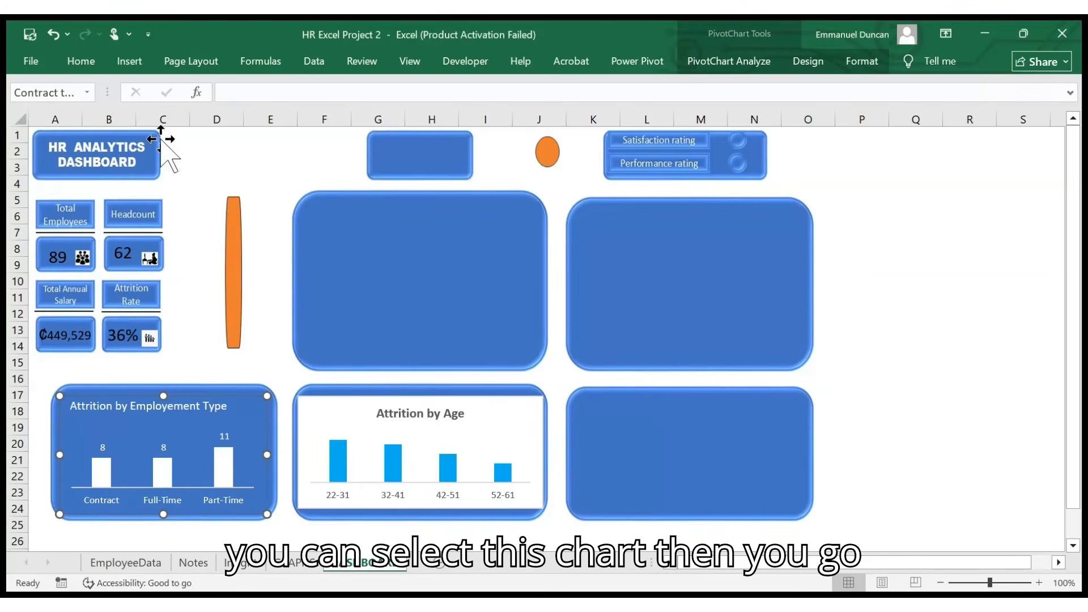
left_click(88, 63)
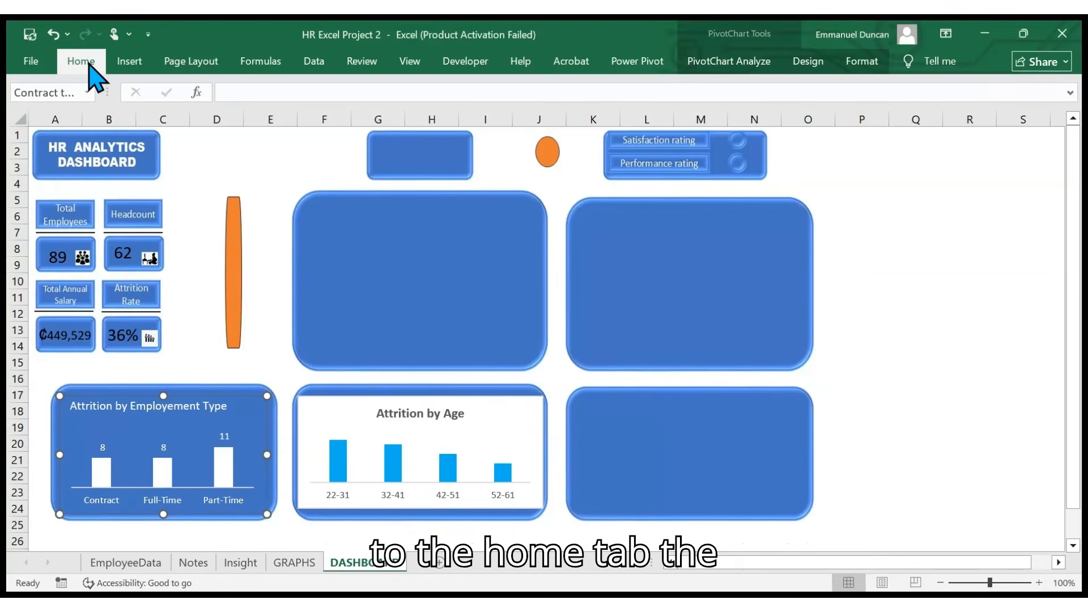
left_click(59, 126)
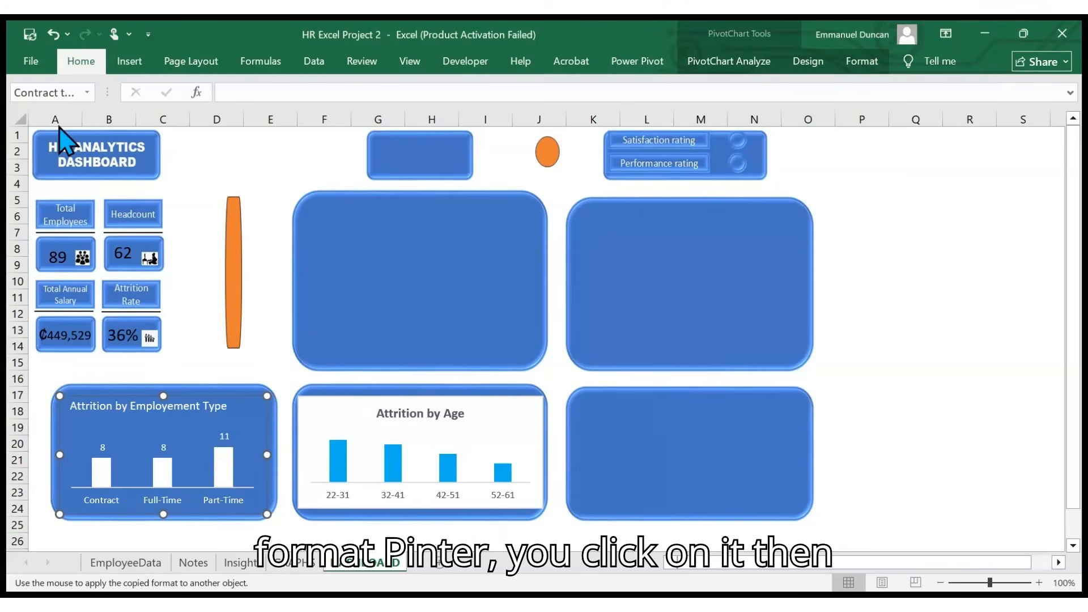
left_click(358, 412)
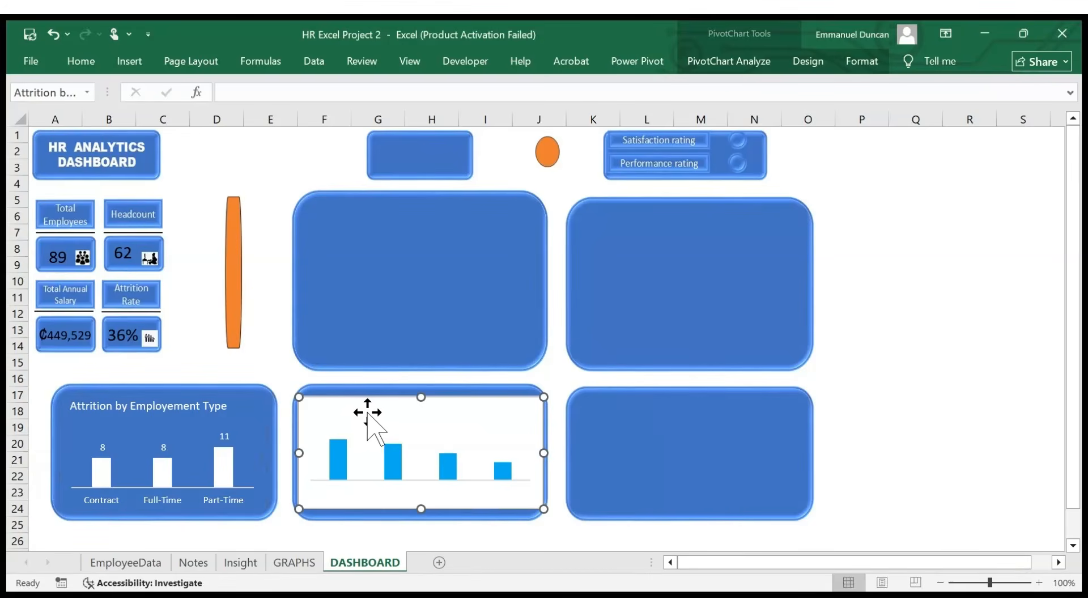
- Remove the background fill of the Attrition by Age chart
left_click(389, 413)
left_click(494, 407)
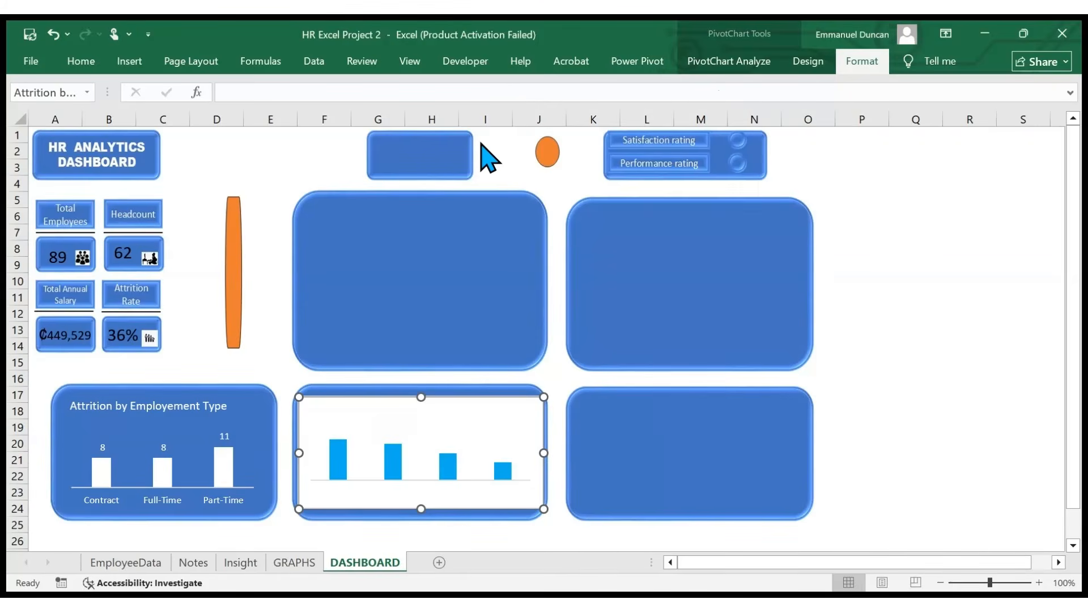
left_click(504, 368)
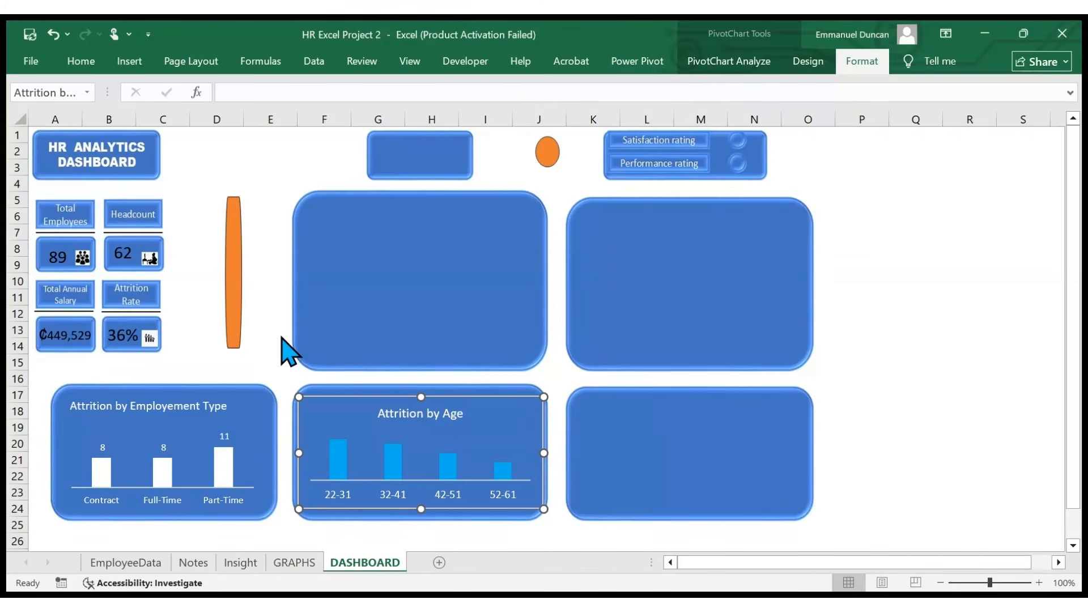
- Remove the outline around the Attrition by Age chart and select its title
left_click(274, 337)
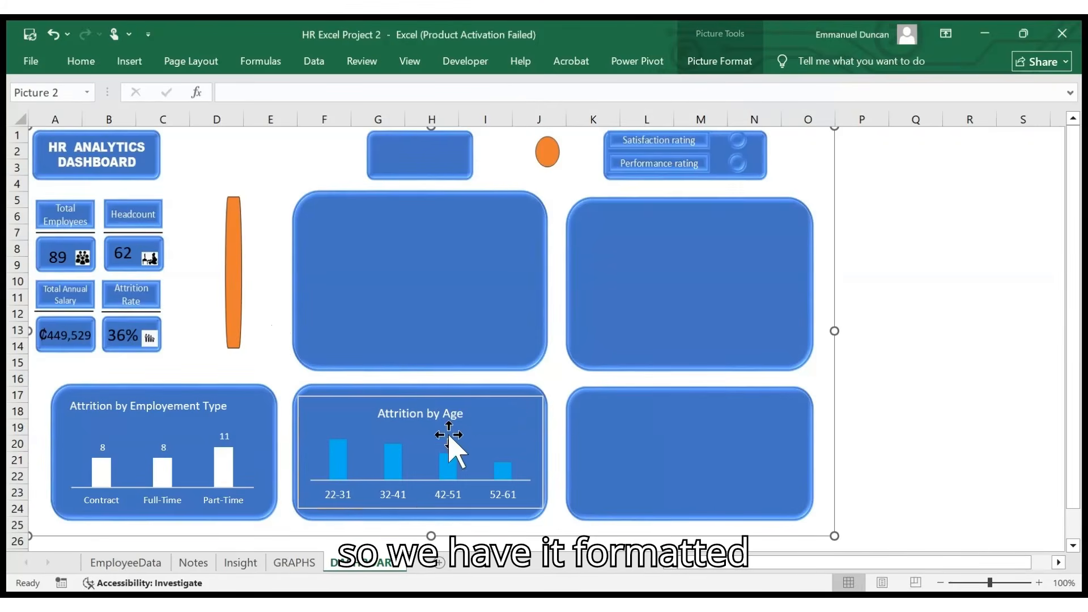
left_click(491, 399)
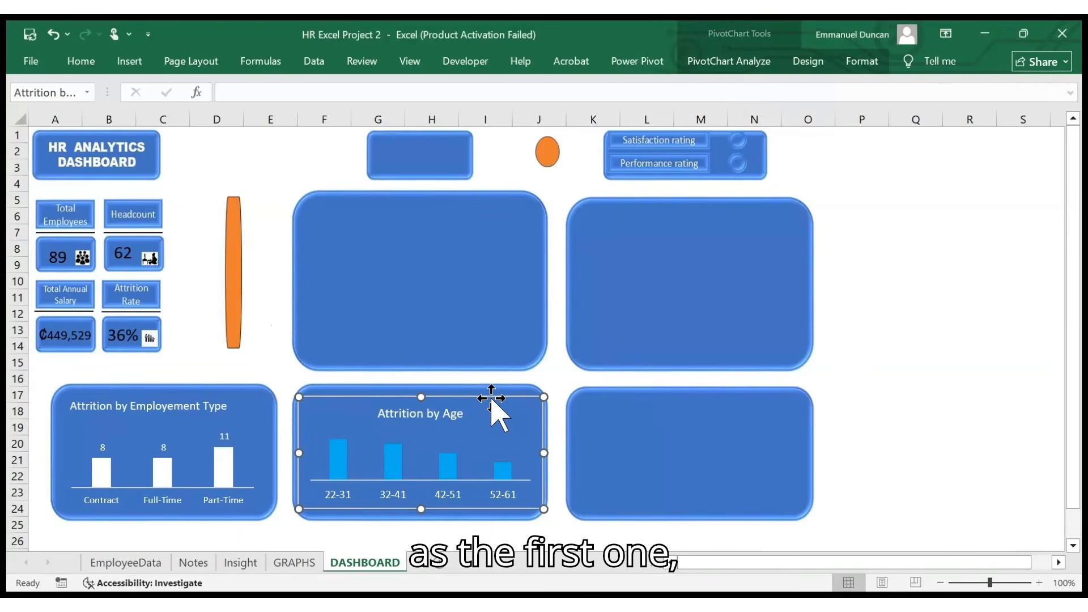
left_click(846, 64)
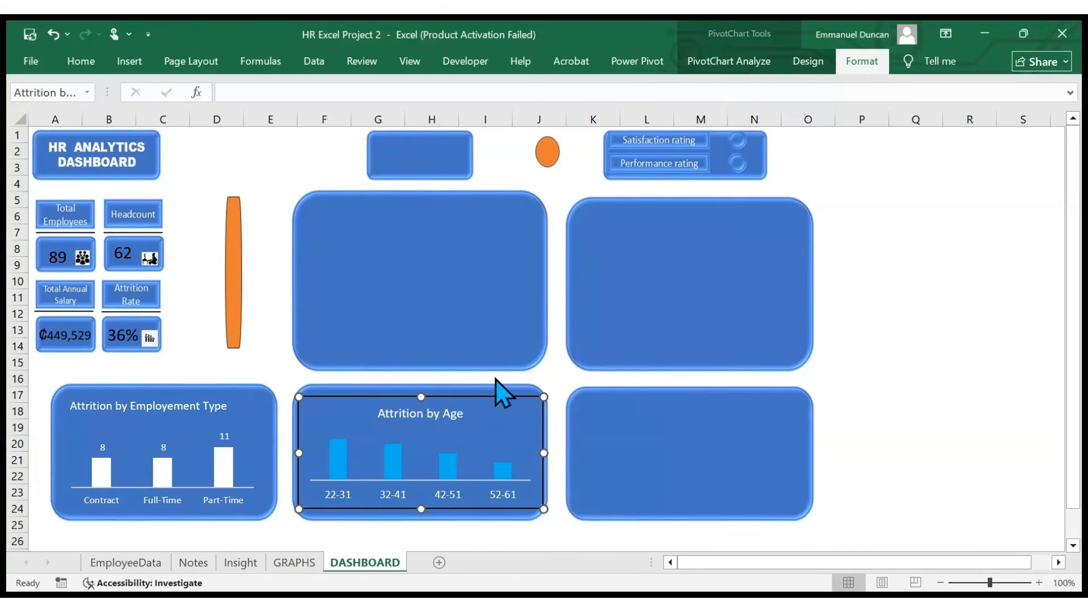
left_click(449, 413)
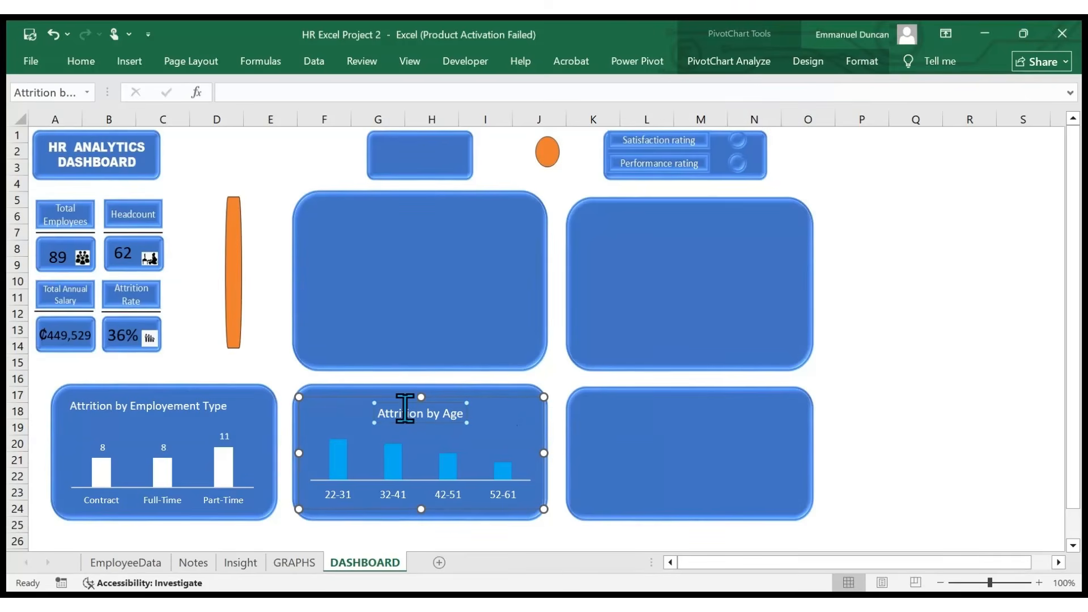
left_click(365, 409)
left_click(340, 361)
left_click_drag(340, 360, 369, 389)
key("ctrl+z")
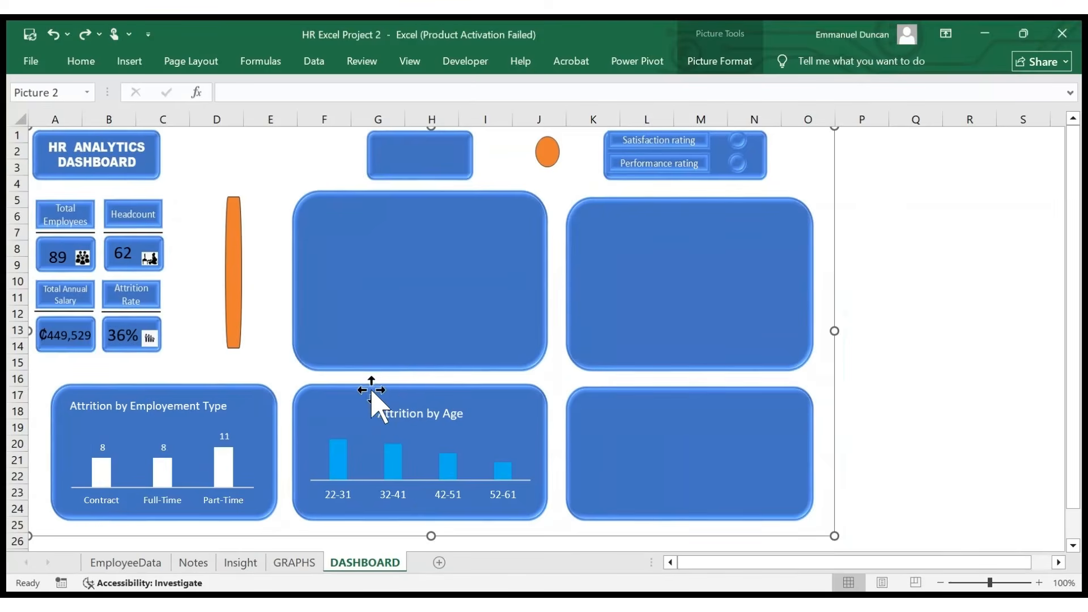
- Move the Attrition by Age chart's title to the upper-left corner of its chart area
left_click(399, 411)
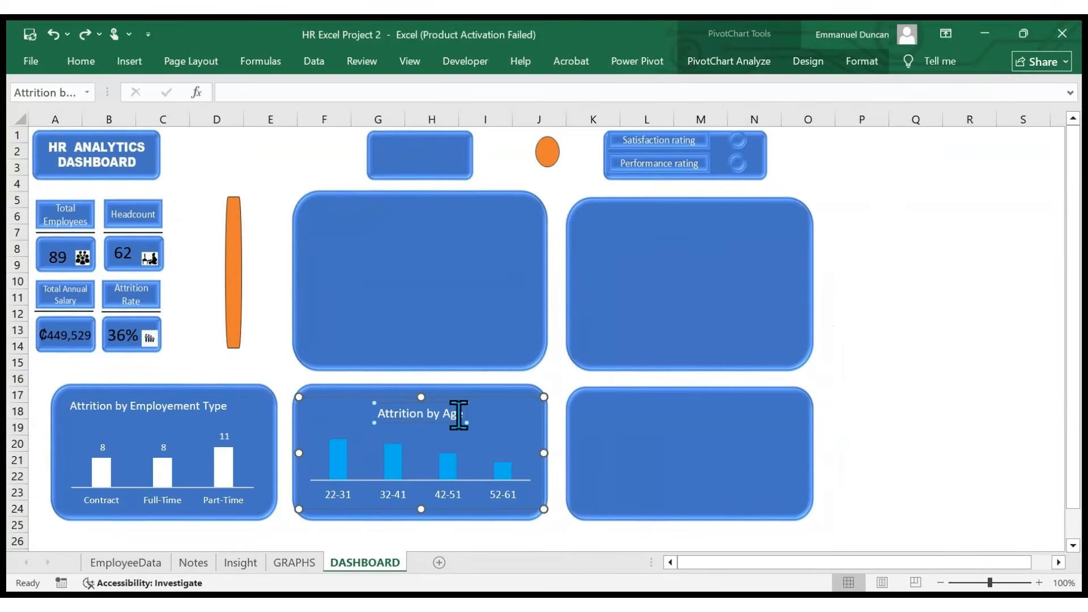
left_click(493, 383)
left_click(464, 416)
left_click_drag(460, 417, 398, 409)
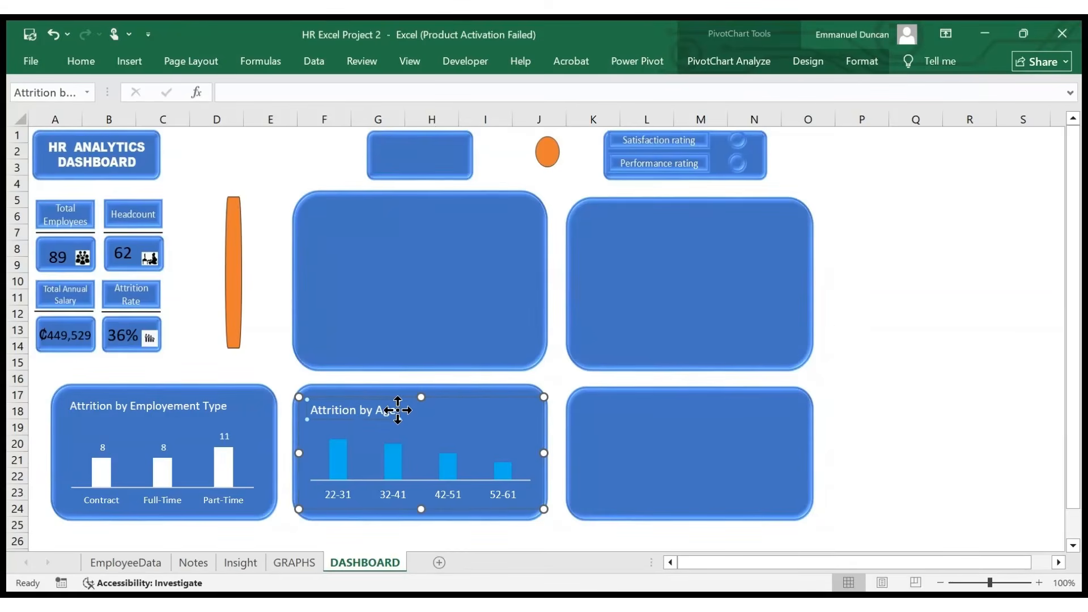
left_click(475, 410)
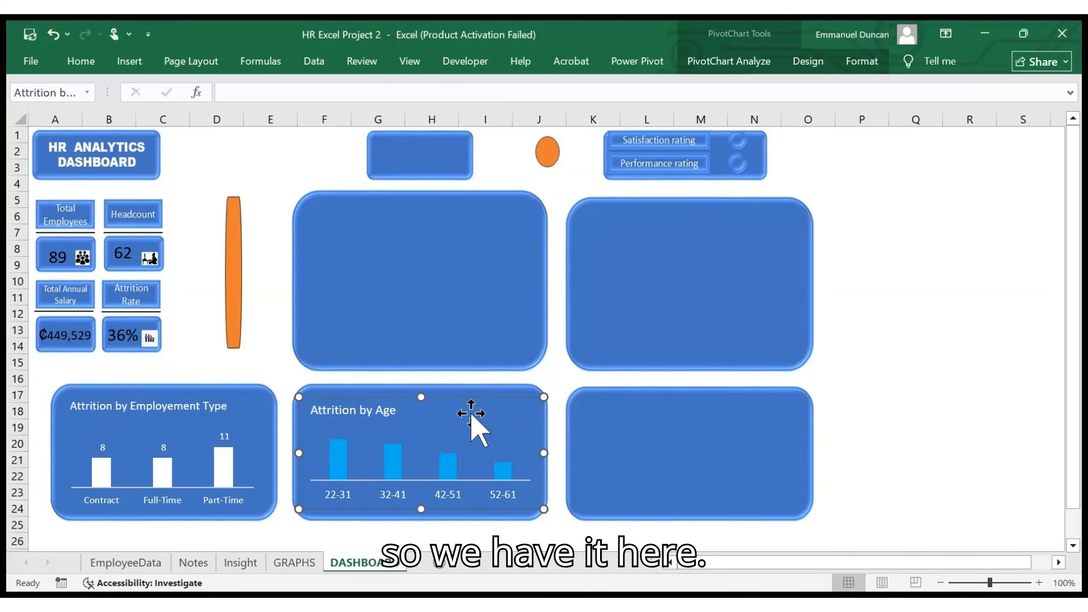
- Fill the bars of the Attrition by Age chart with white
left_click(401, 458)
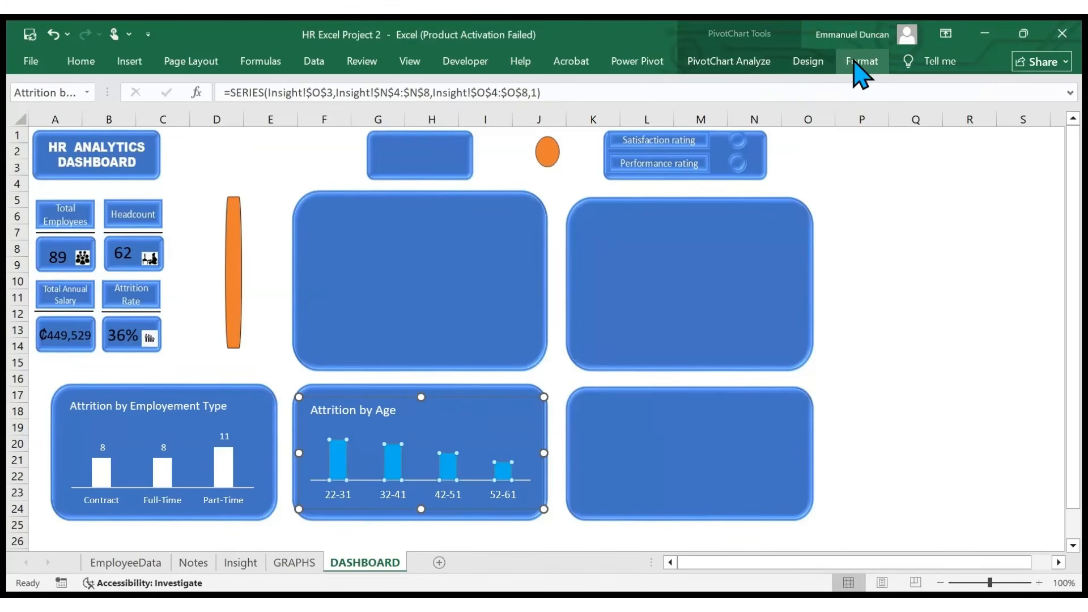
left_click(449, 86)
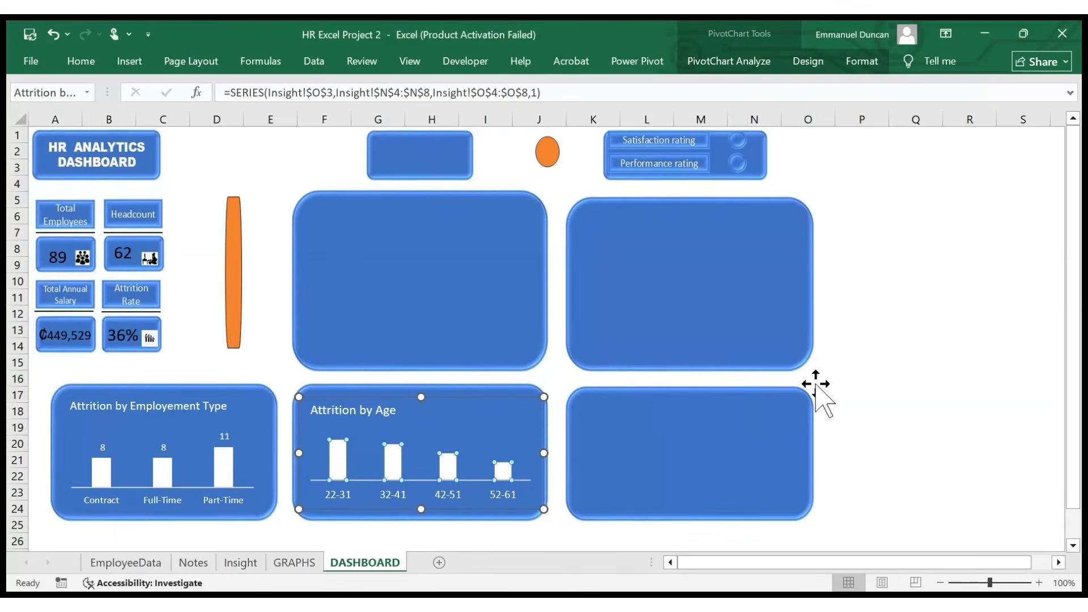
left_click(814, 377)
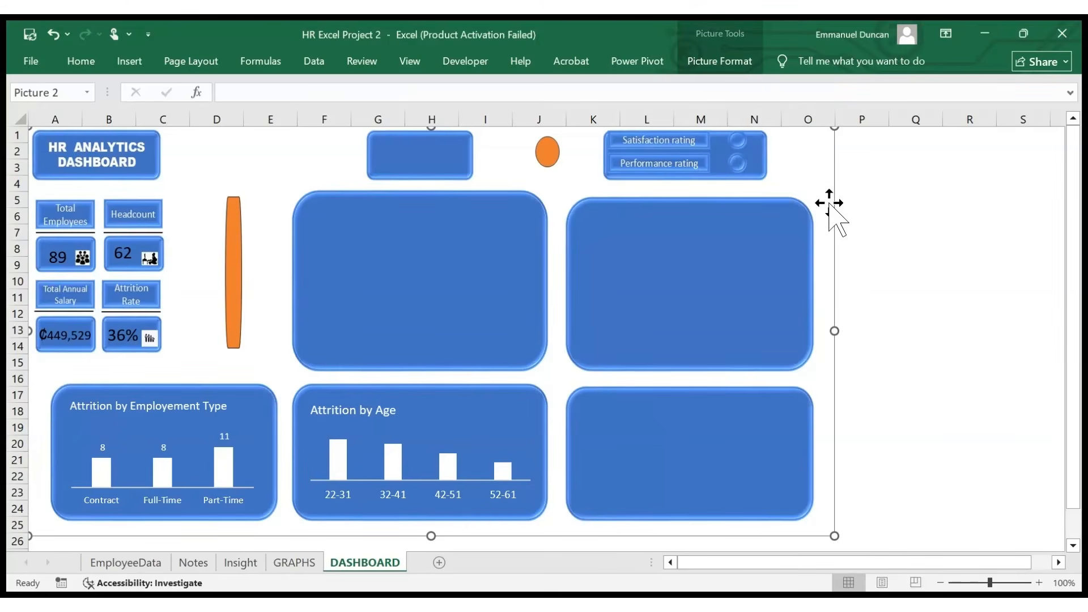
left_click(1070, 93)
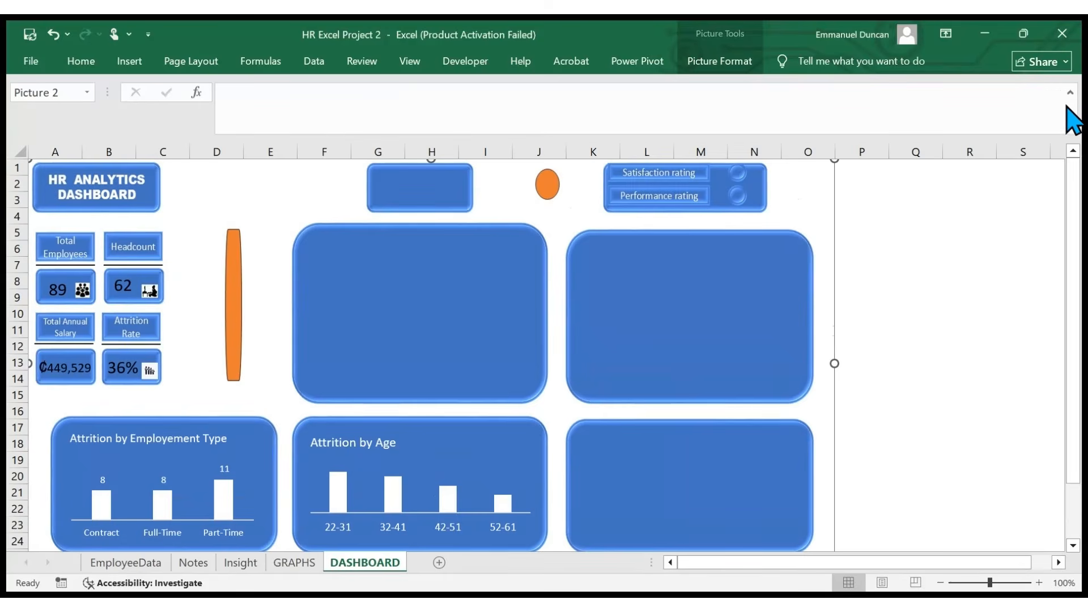
left_click(1070, 93)
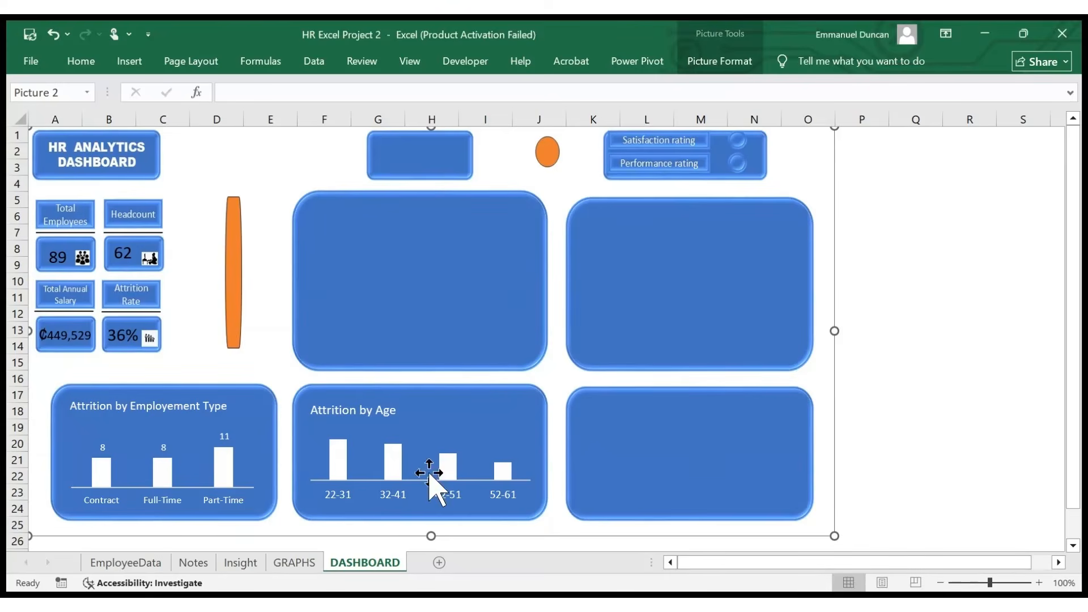
- Copy the Attrition by departments chart from the GRAPHS sheet to DASHBOARD and place it on the card above Attrition by Age
left_click(289, 563)
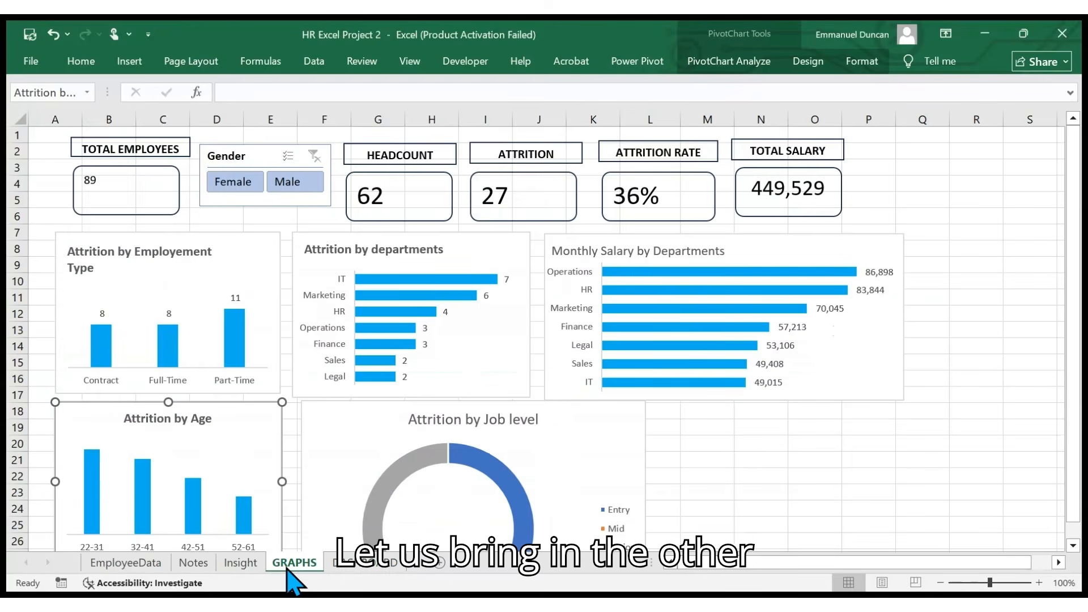
left_click(491, 331)
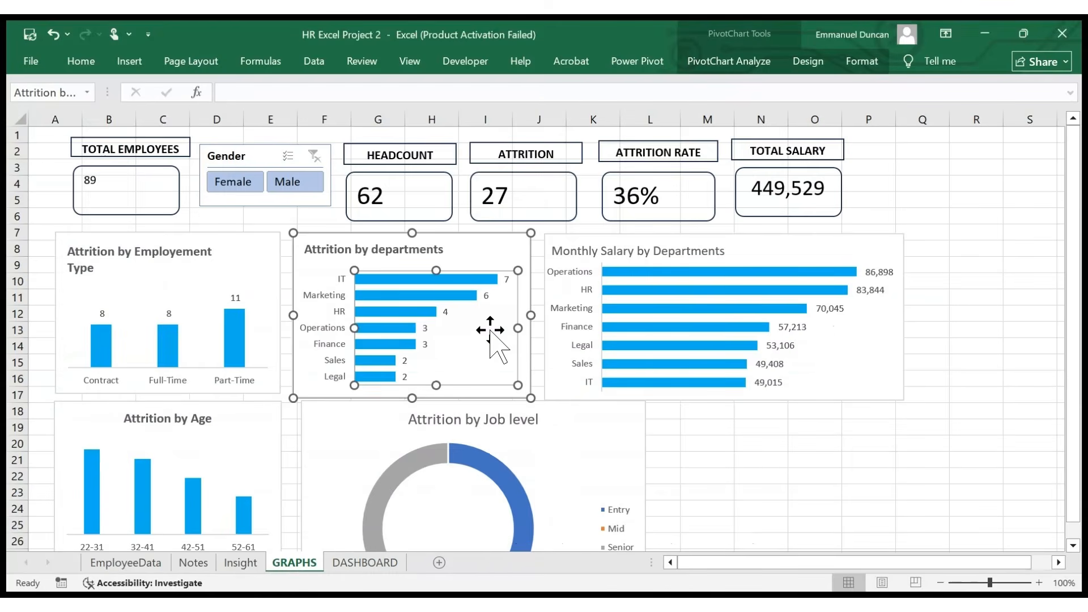
left_click(490, 255)
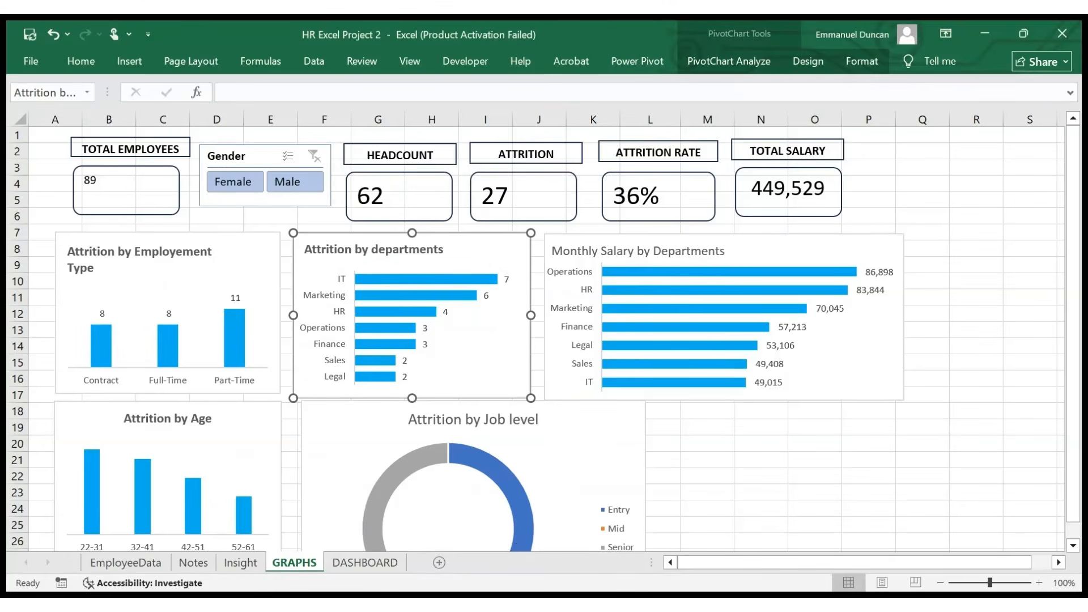
left_click(383, 563)
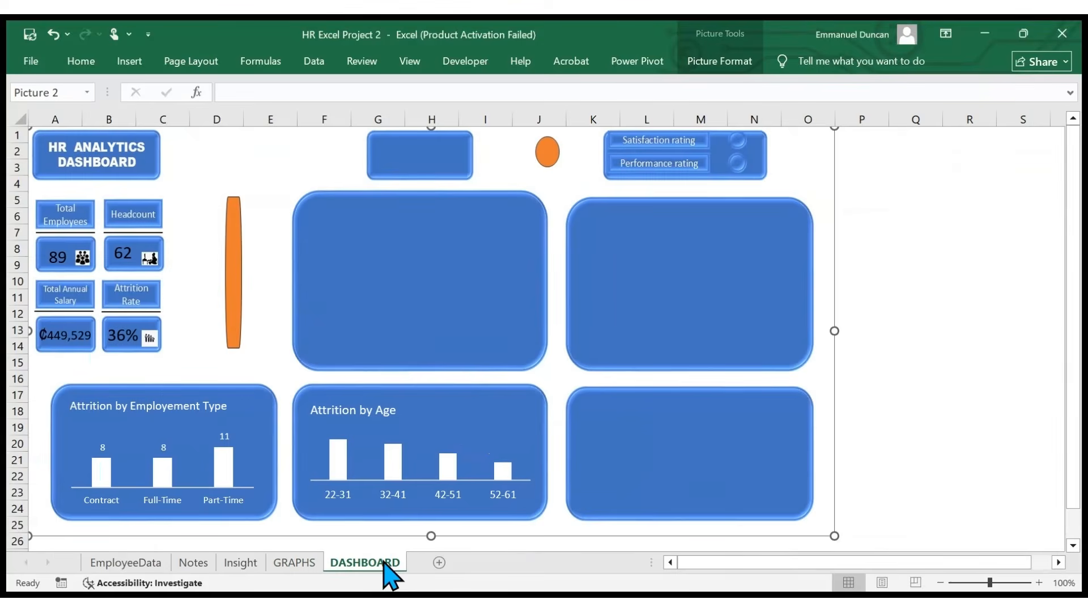
key("ctrl+v")
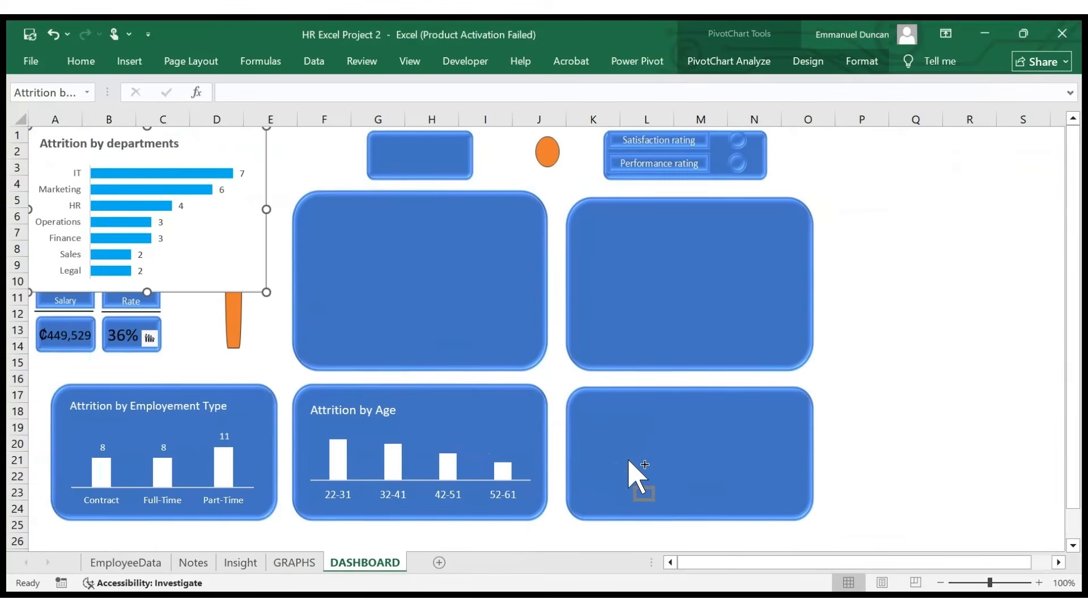
left_click_drag(262, 230, 529, 300)
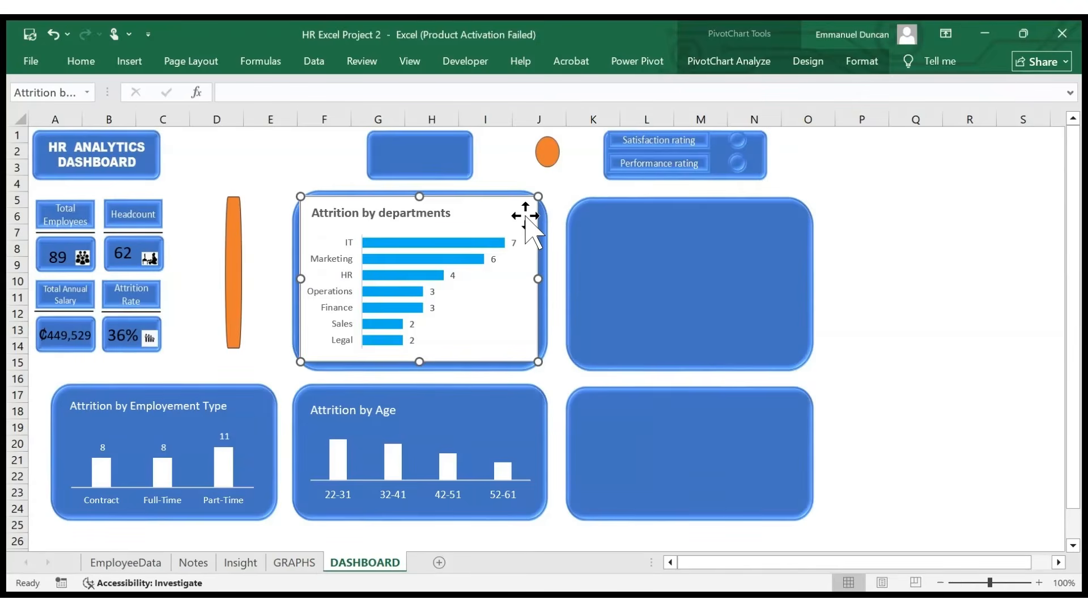
- Copy the Attrition by Age chart's formatting onto the Attrition by departments chart and remove its background fill
left_click(492, 404)
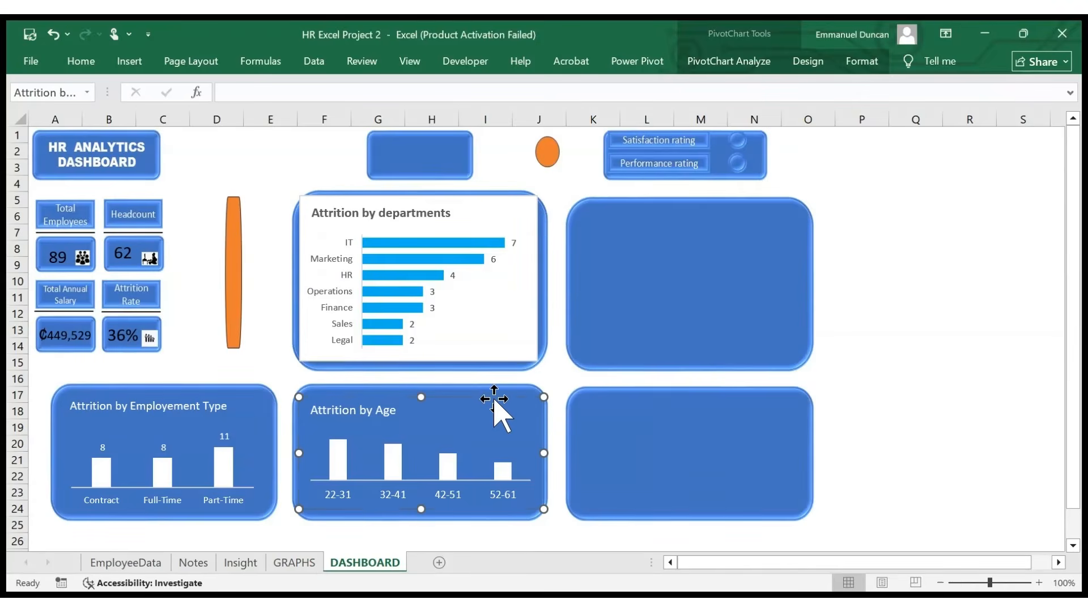
left_click(85, 66)
left_click(61, 121)
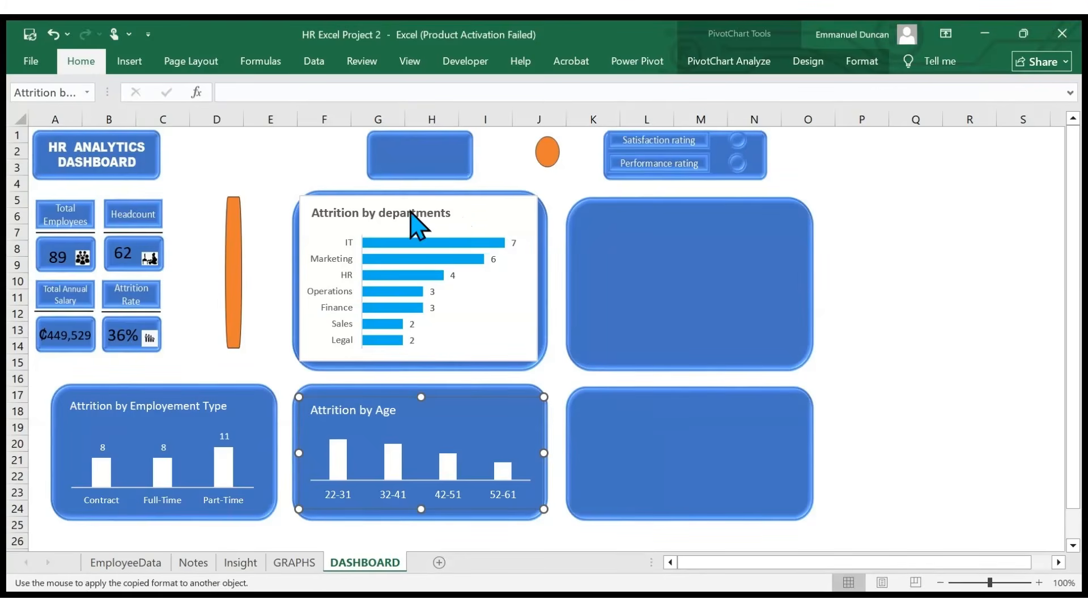
left_click(518, 267)
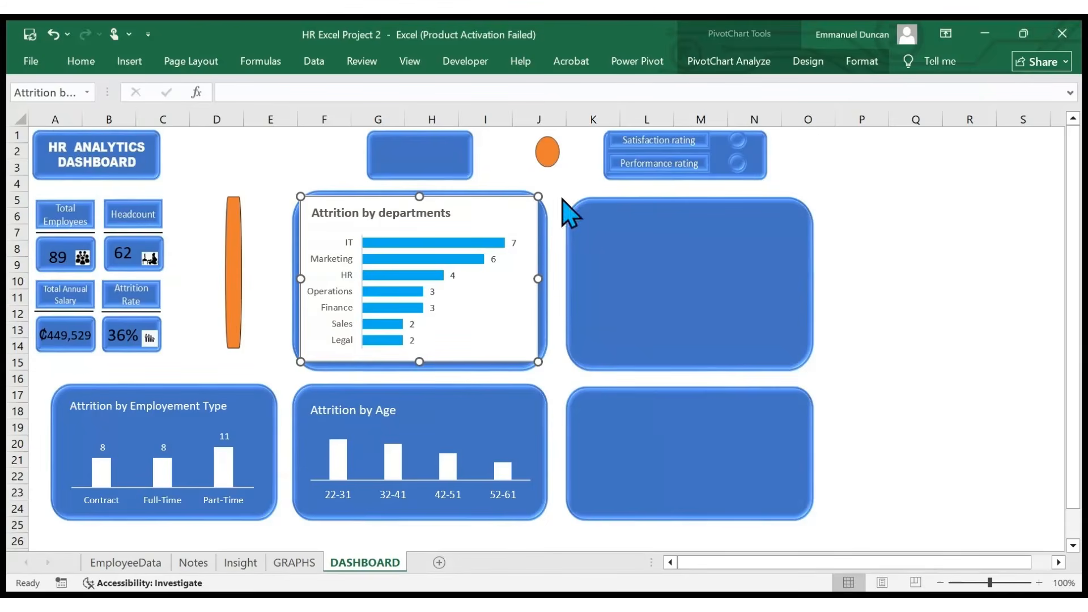
left_click(862, 62)
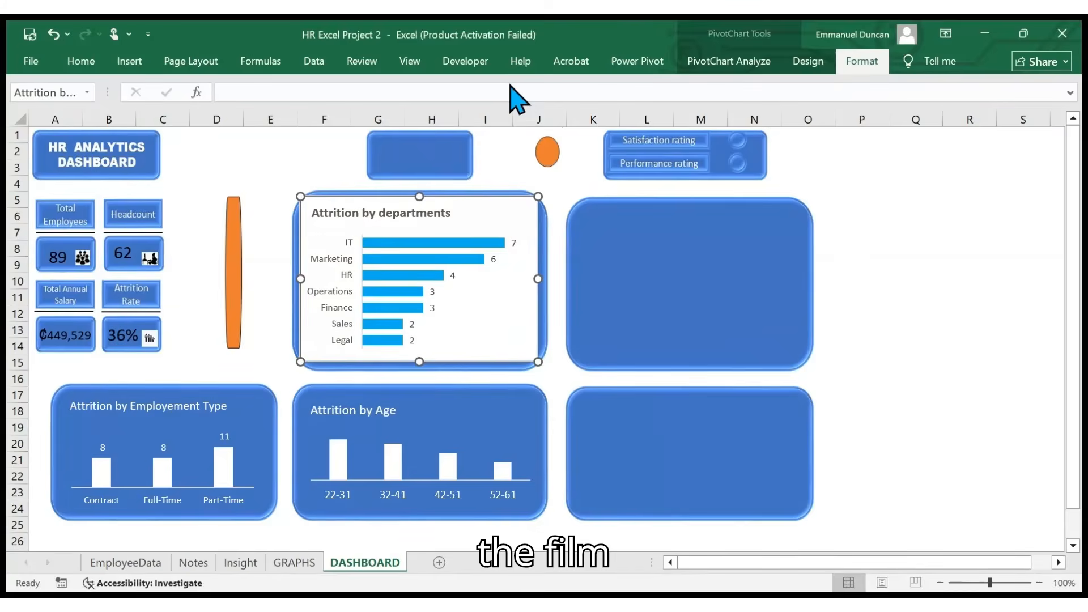
left_click(513, 394)
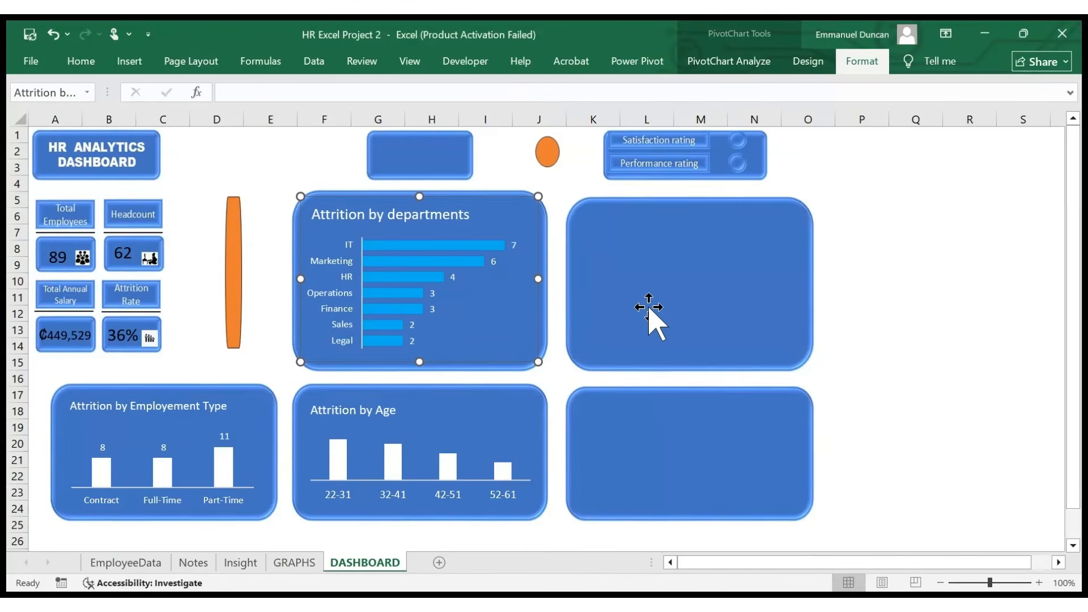
- Fill the bars of the Attrition by departments chart with white
left_click(471, 247)
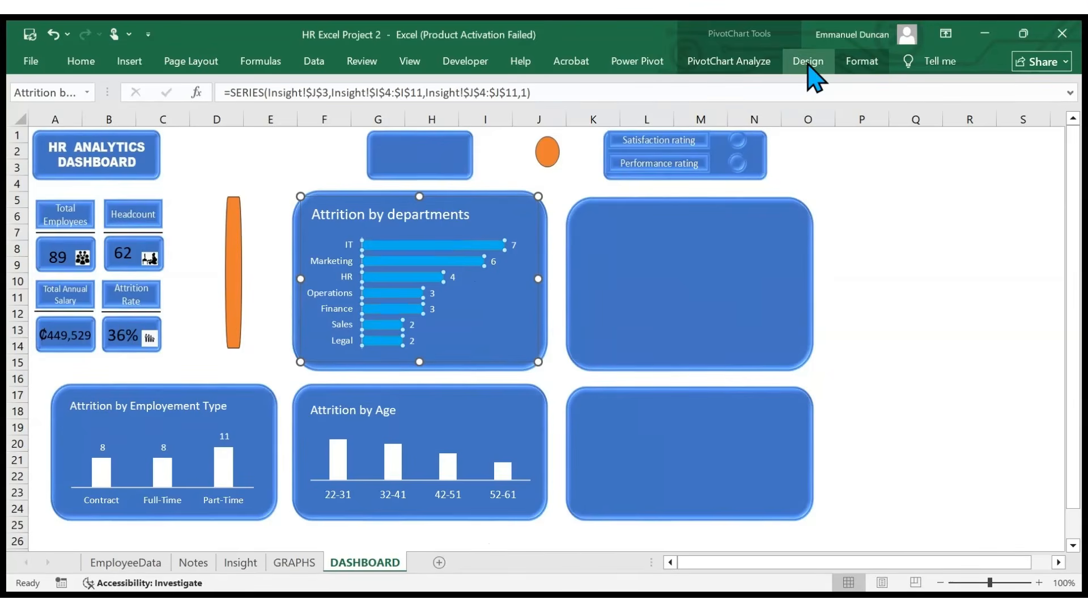
left_click(860, 62)
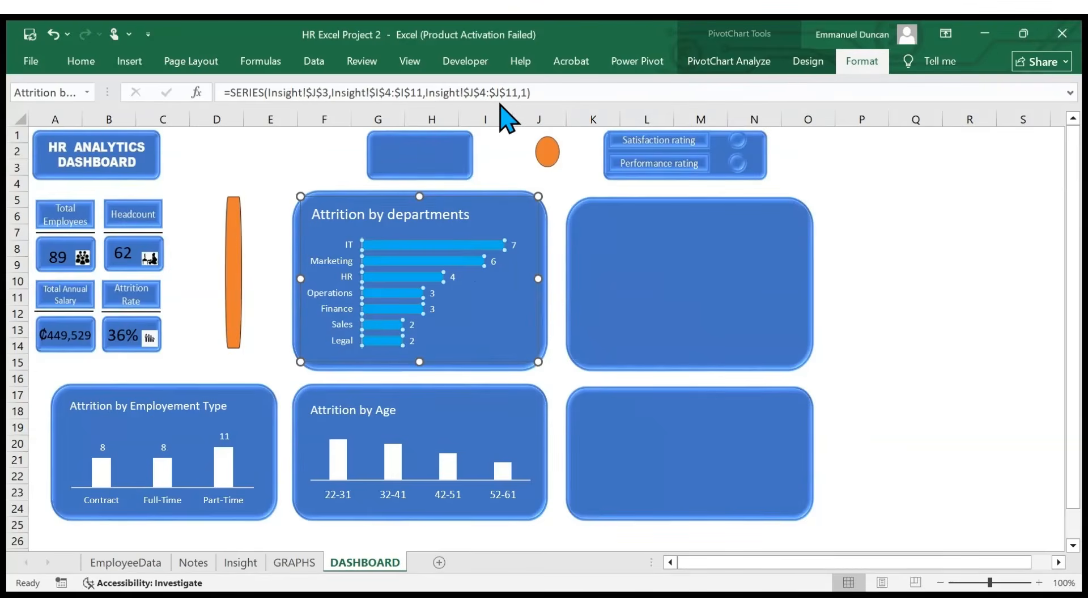
left_click(452, 180)
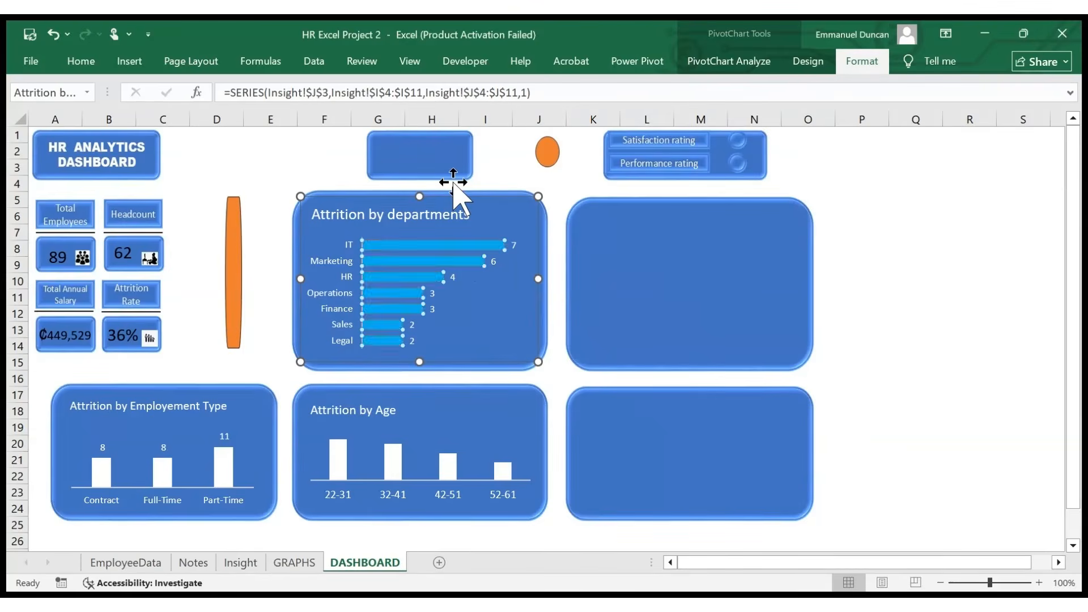
left_click(261, 193)
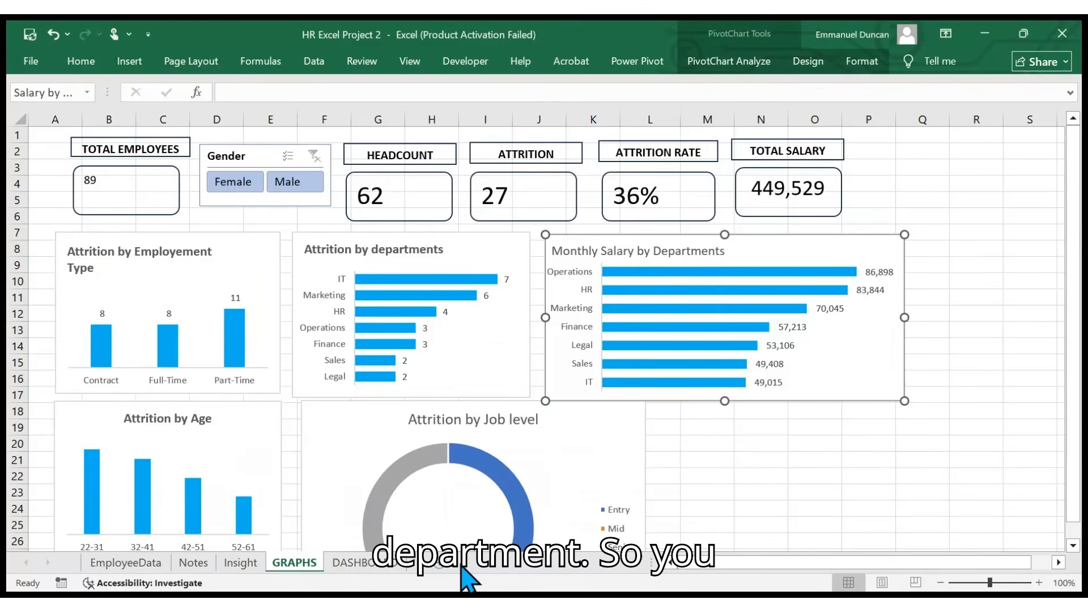
- Paste the Monthly Salary by Departments chart from the GRAPHS sheet into the DASHBOARD sheet
left_click(369, 564)
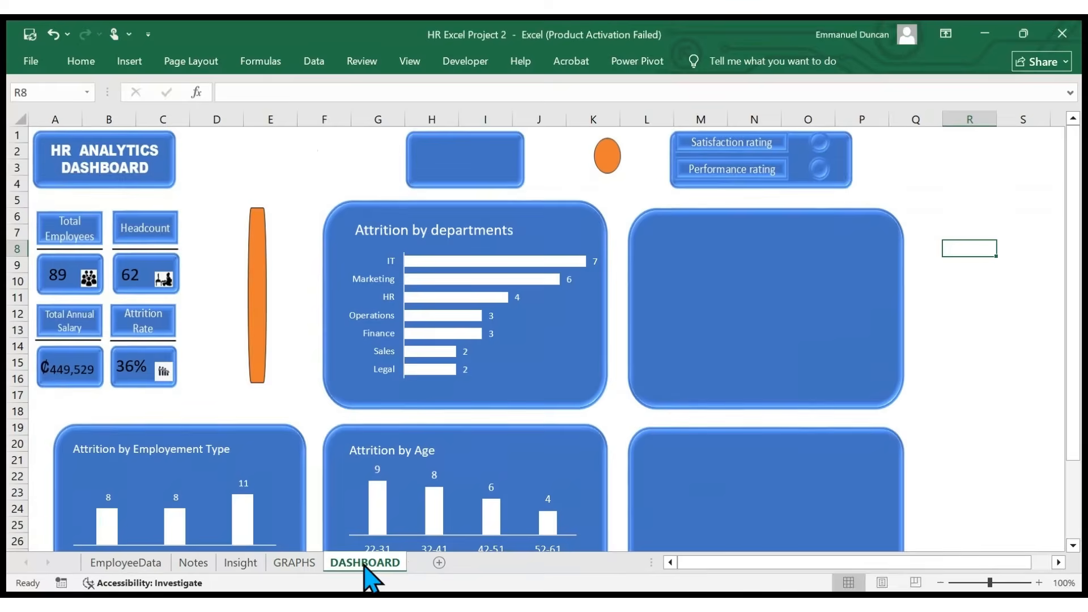
left_click(824, 279)
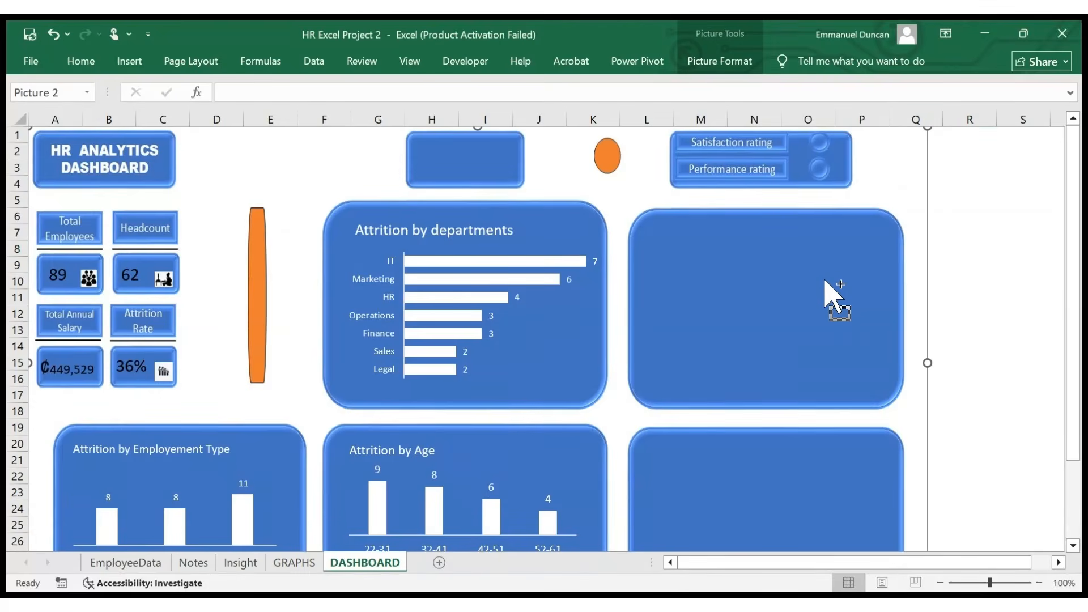
key("ctrl+v")
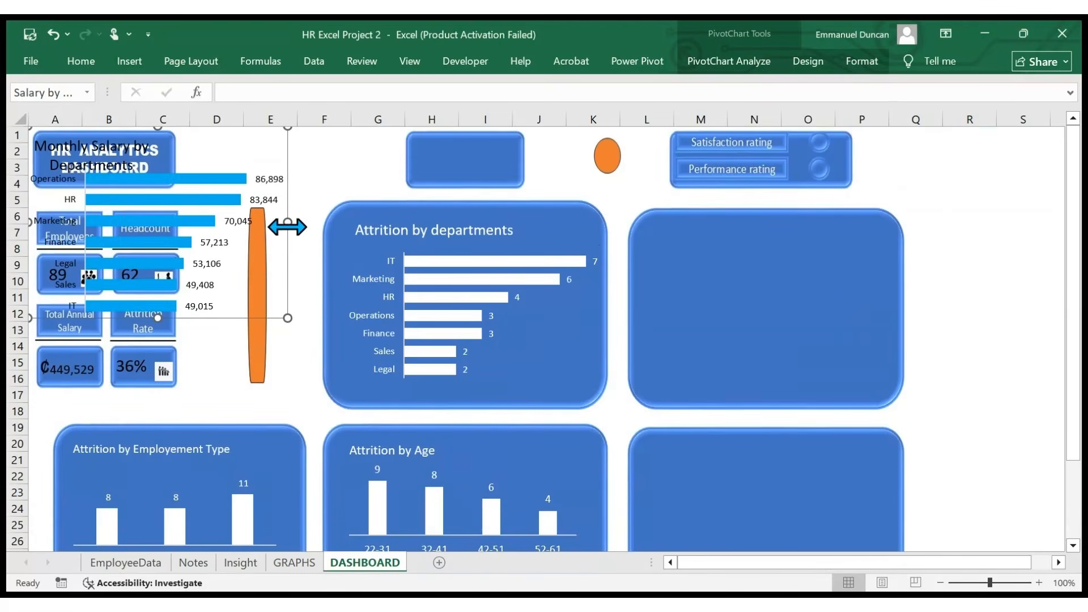
left_click_drag(278, 225, 280, 225)
left_click(265, 279)
mouse_move(281, 292)
left_mouse_down()
mouse_move(289, 318)
mouse_move(278, 291)
left_mouse_up()
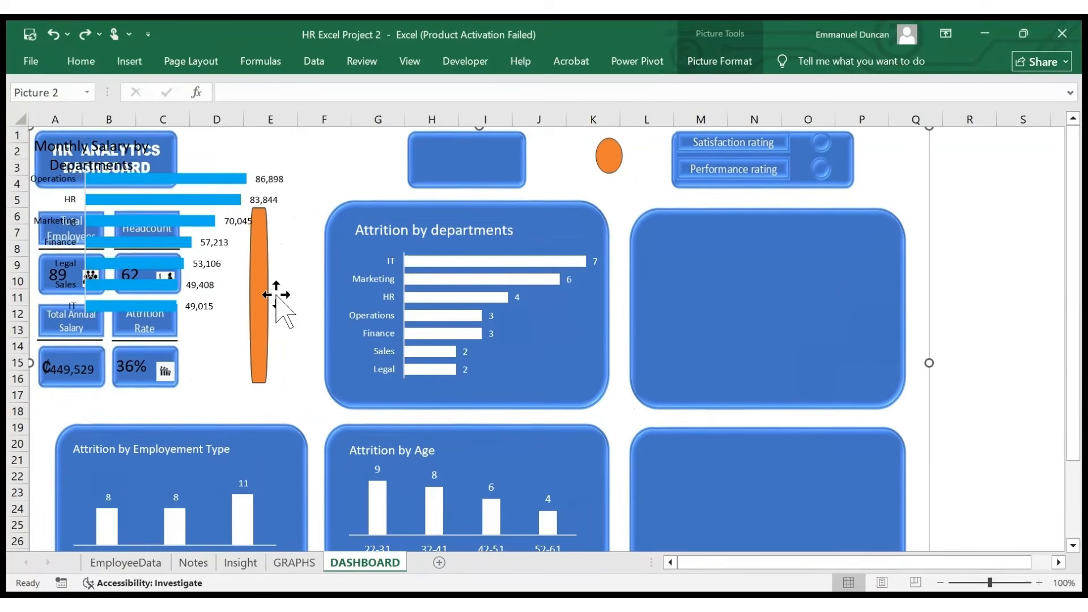
left_click(269, 277)
left_click(279, 281)
left_click(275, 275)
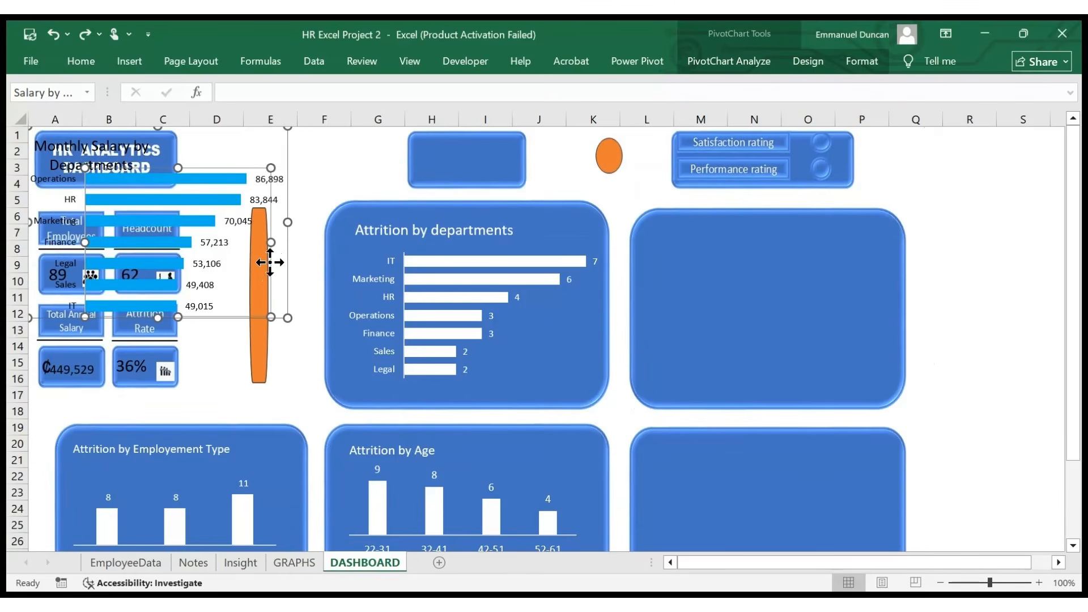
- Move the Monthly Salary by Departments chart onto the card beside Attrition by departments and resize it to fit the card
left_click_drag(285, 132, 876, 211)
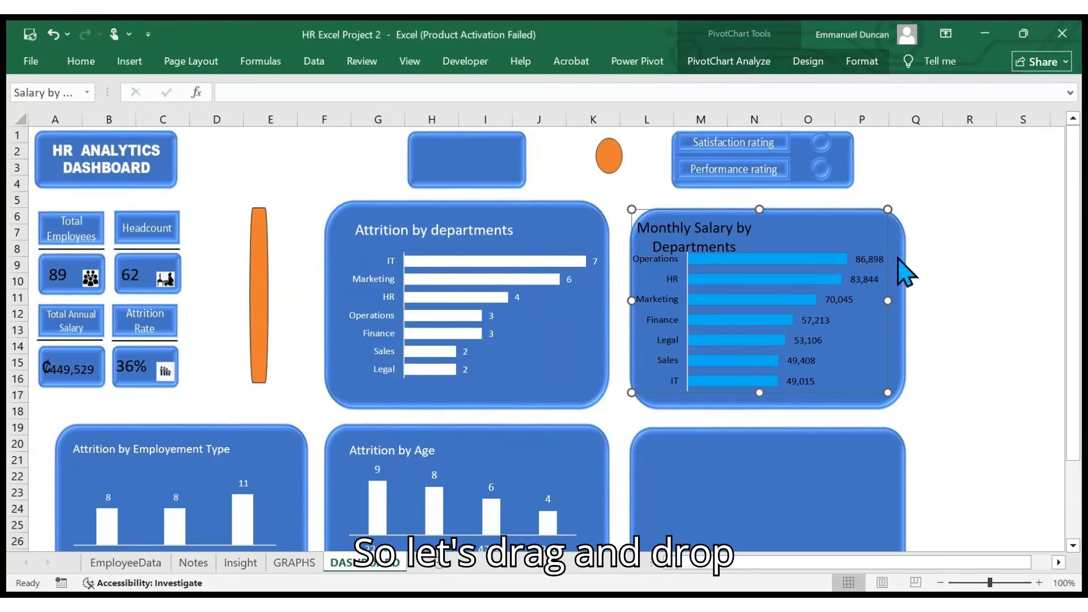
left_click_drag(888, 211, 894, 216)
left_click(822, 236)
left_click(869, 218)
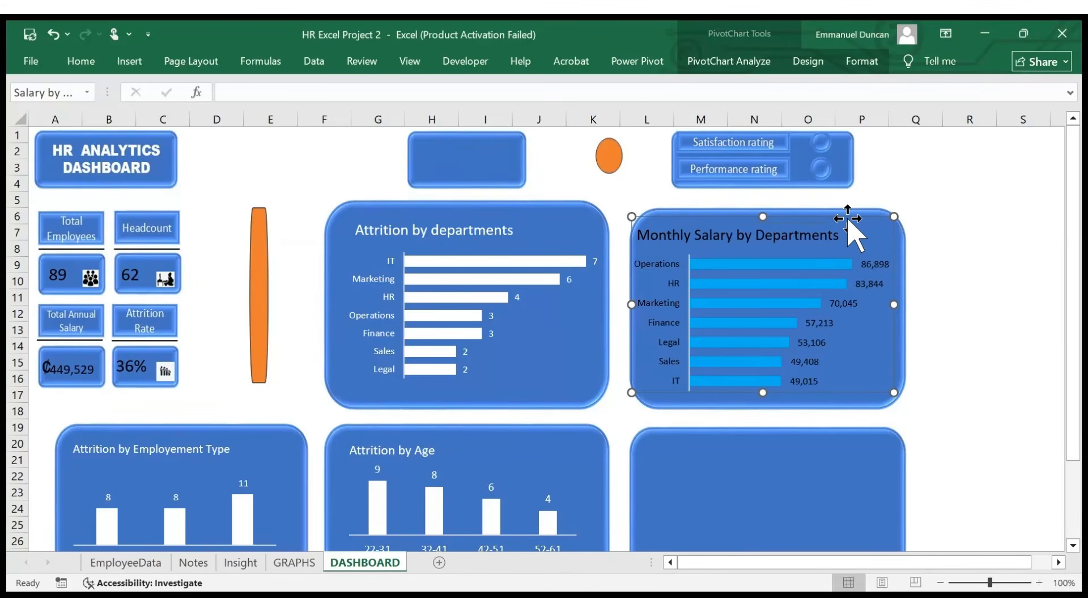
- Copy the Attrition by departments chart's formatting onto the title of the Monthly Salary by Departments chart with Format Painter
left_click(516, 237)
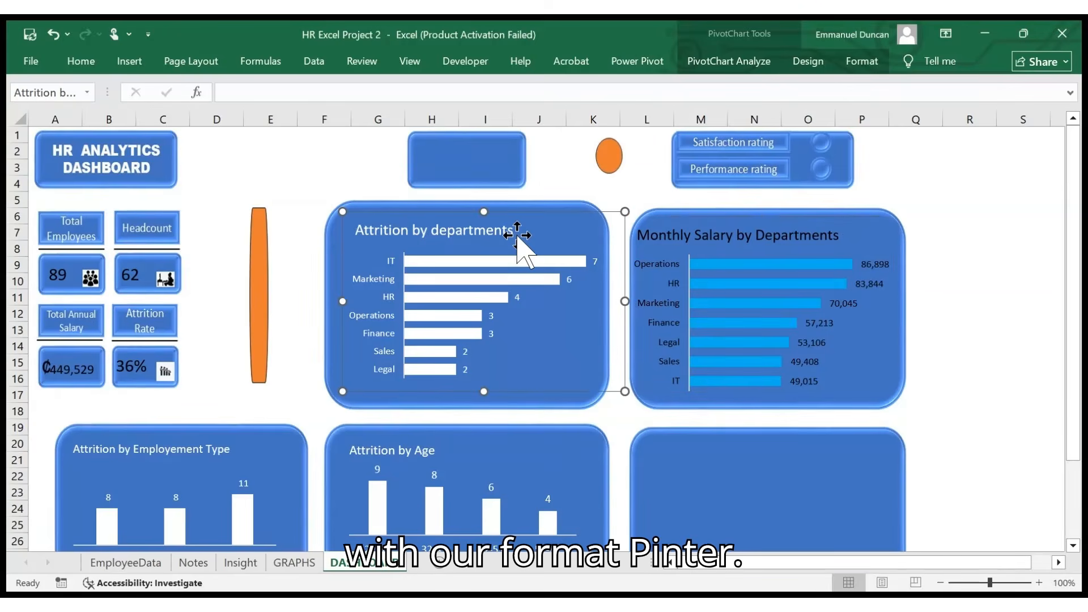
left_click(83, 70)
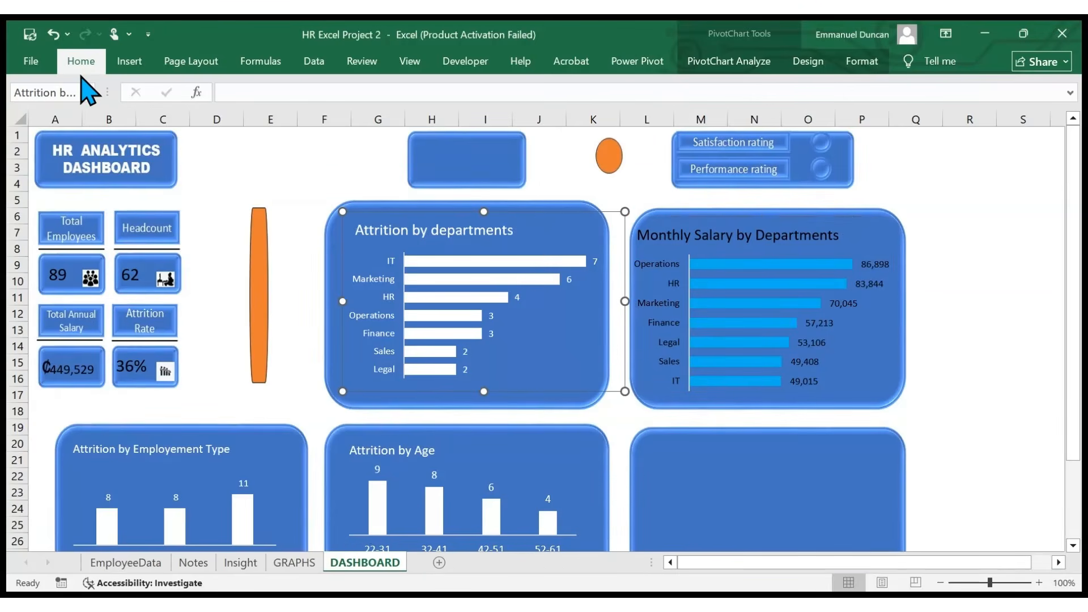
left_click(61, 123)
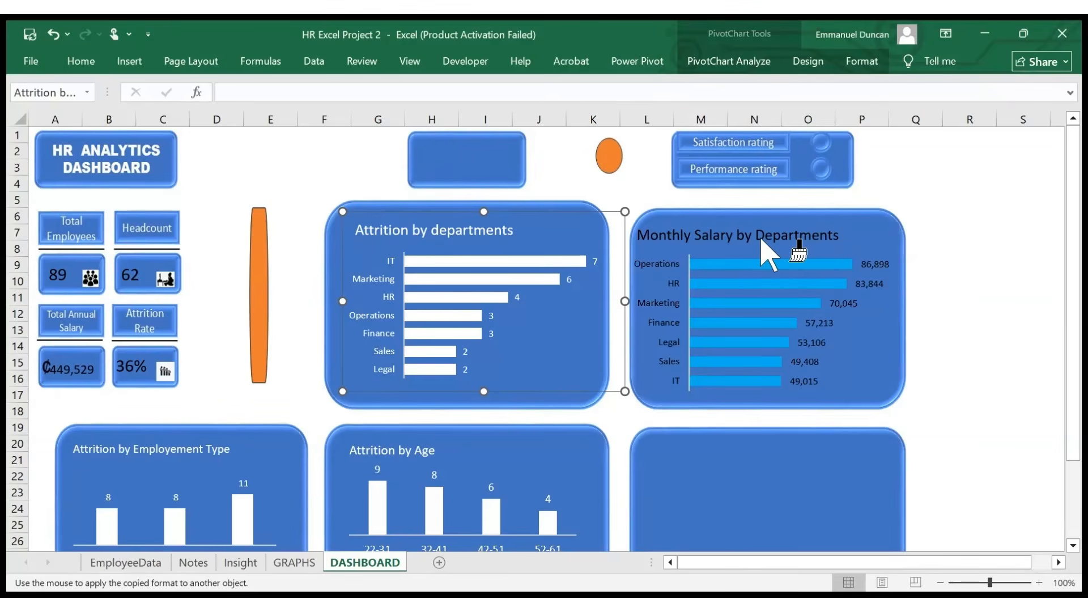
left_click(790, 244)
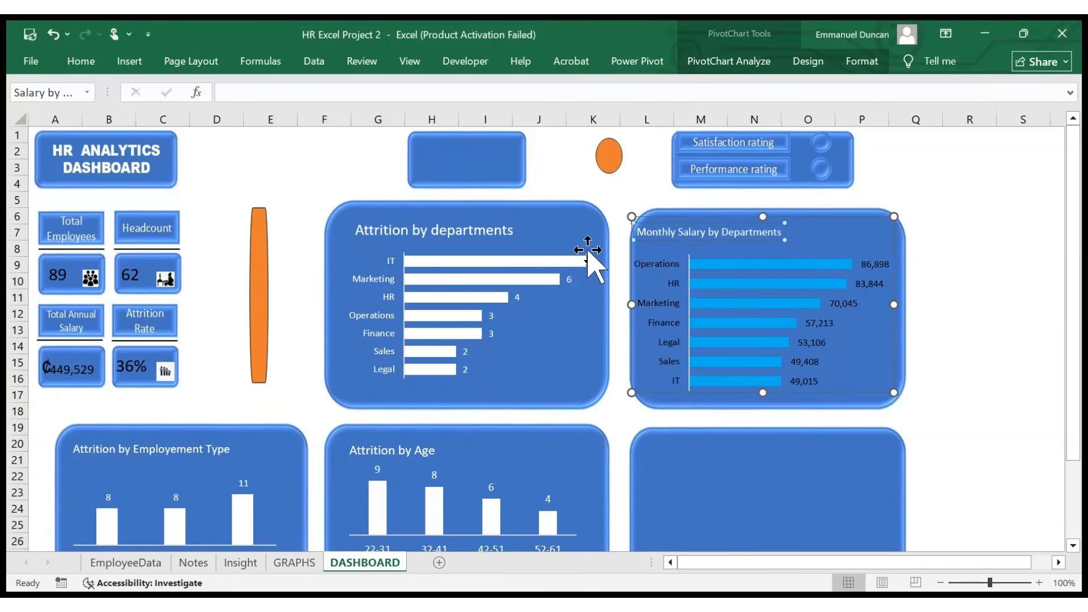
- Fill the bars of the Monthly Salary by Departments chart with white
left_click(556, 317)
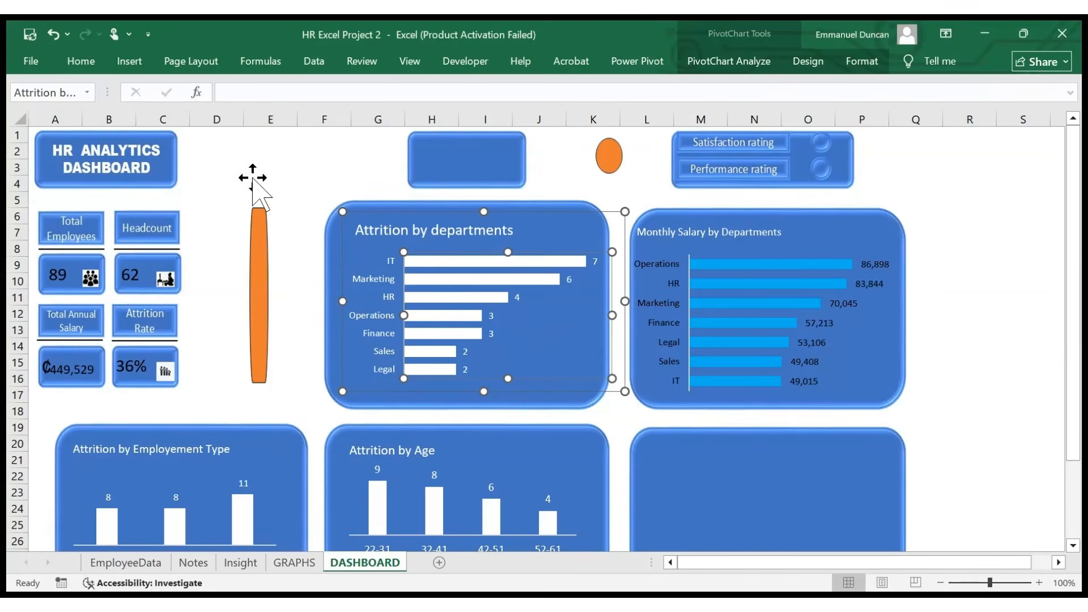
left_click(82, 61)
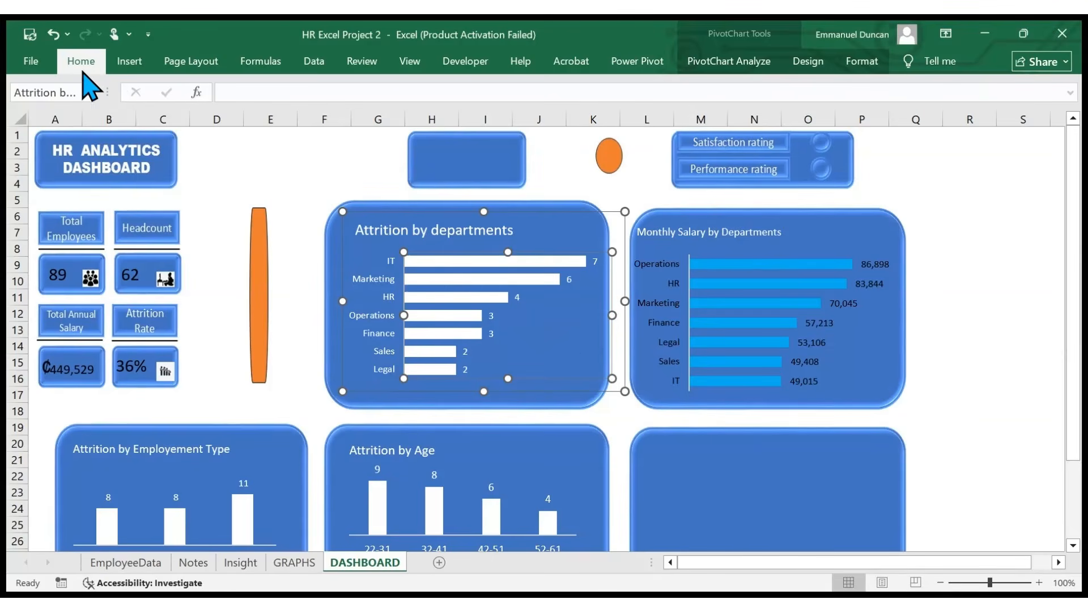
left_click(708, 301)
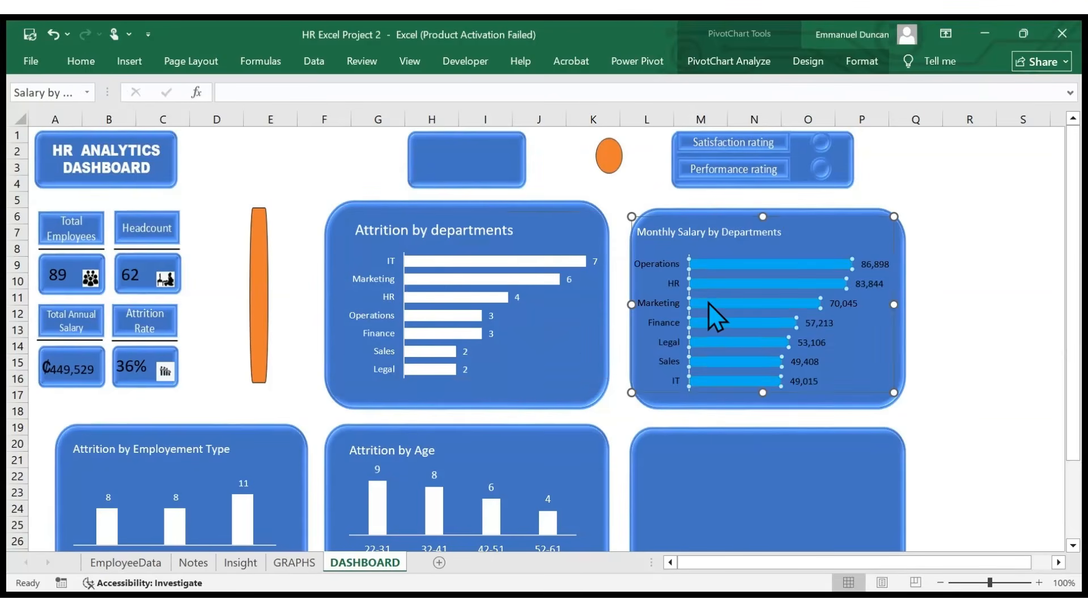
left_click(709, 302)
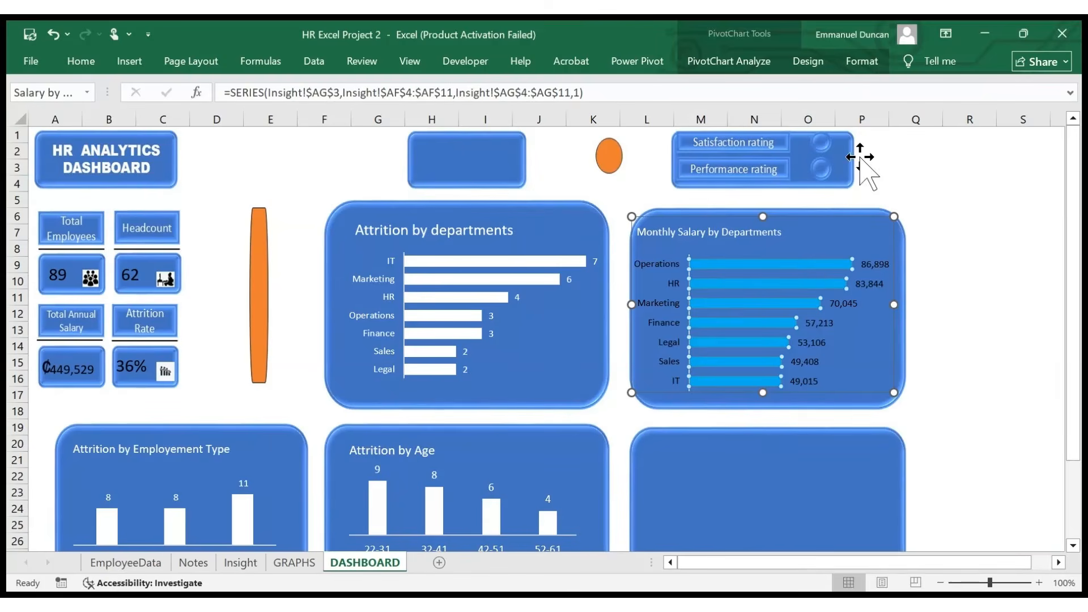
left_click(857, 60)
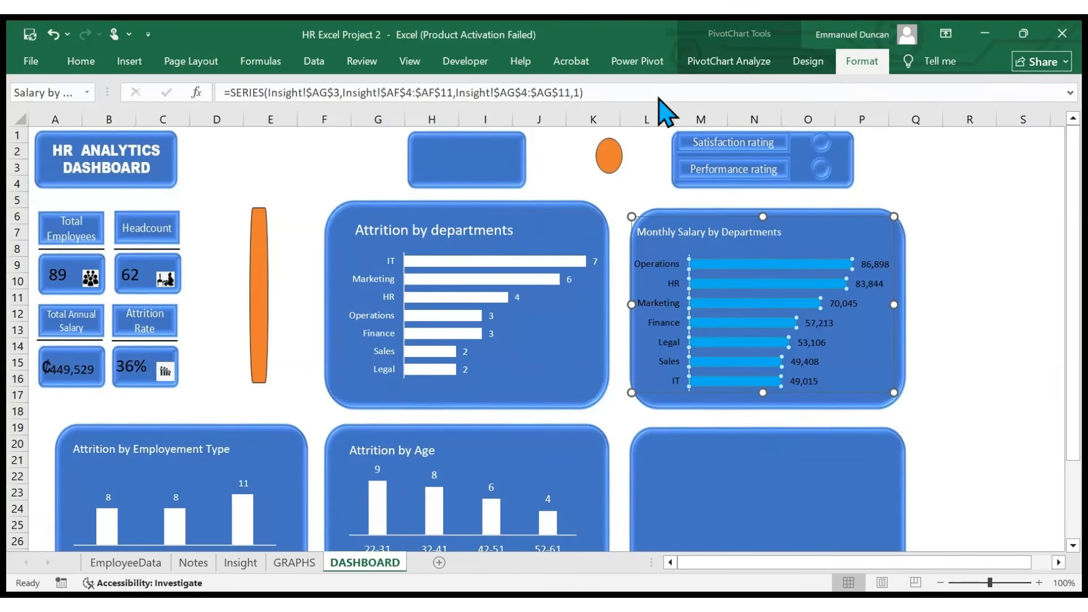
left_click(449, 93)
- Change the department names and data labels in the Monthly Salary by Departments chart to white text
left_click(672, 279)
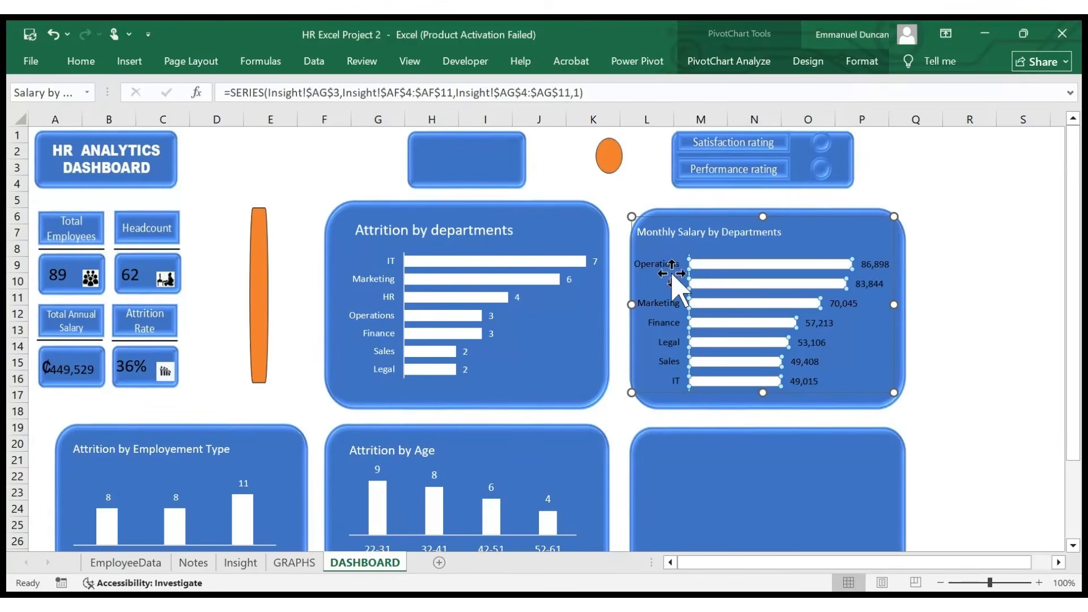
left_click(667, 267)
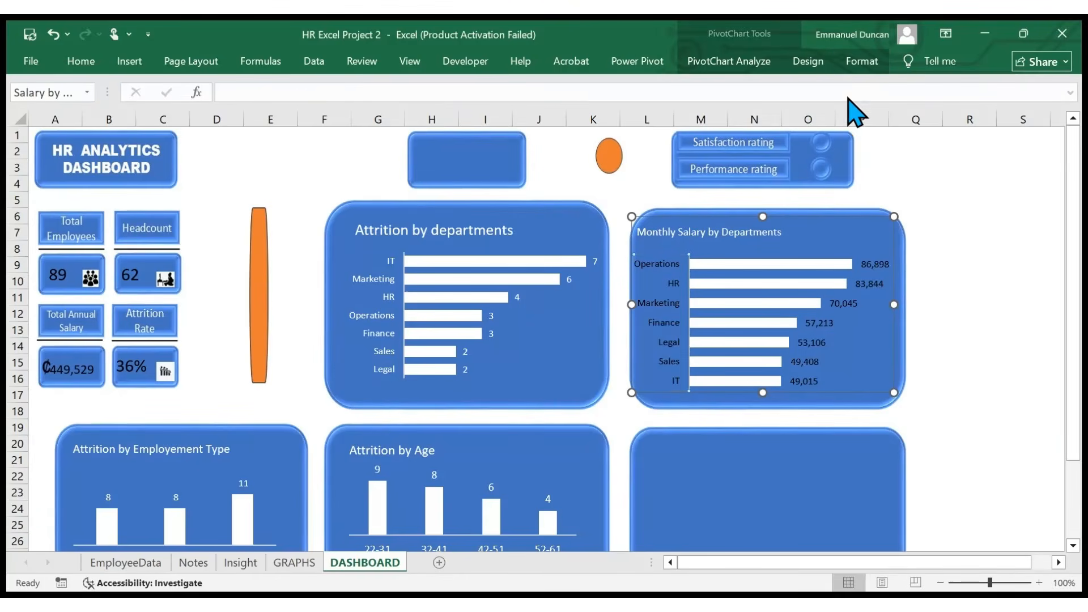
left_click(852, 72)
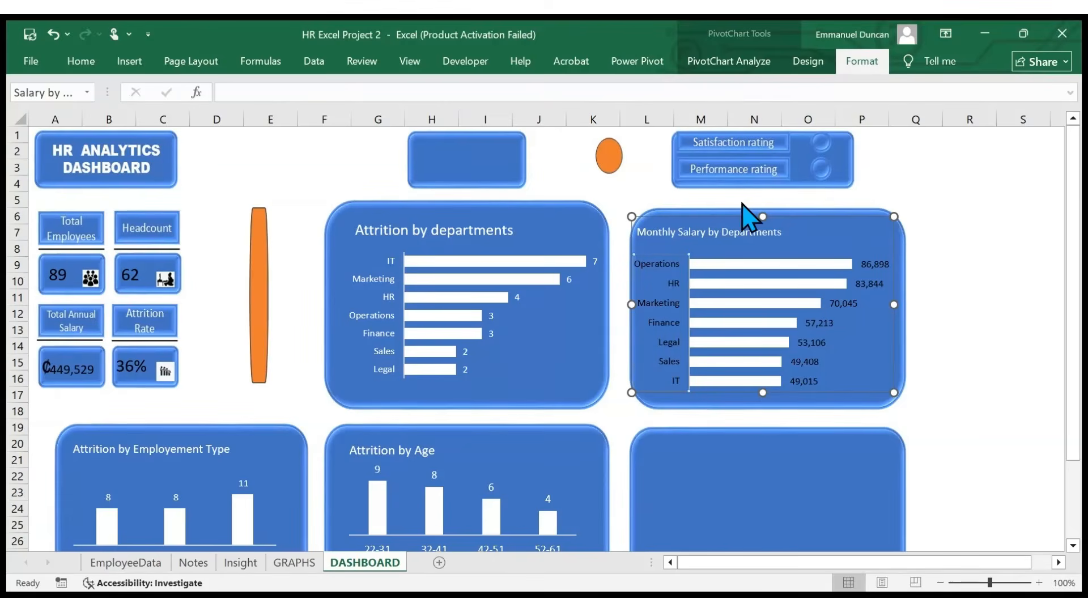
left_click(810, 347)
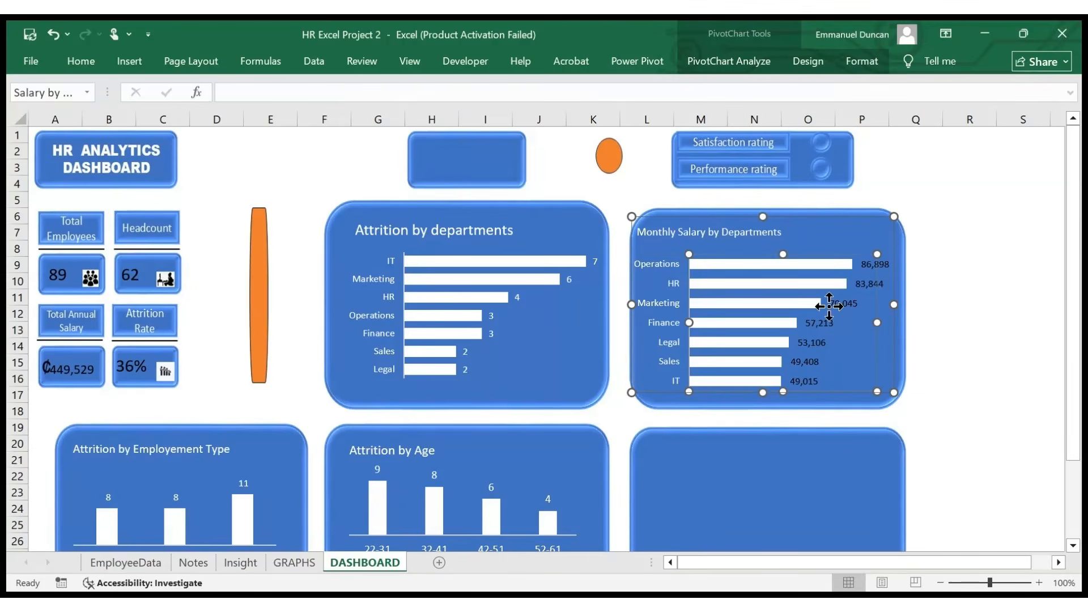
left_click(848, 59)
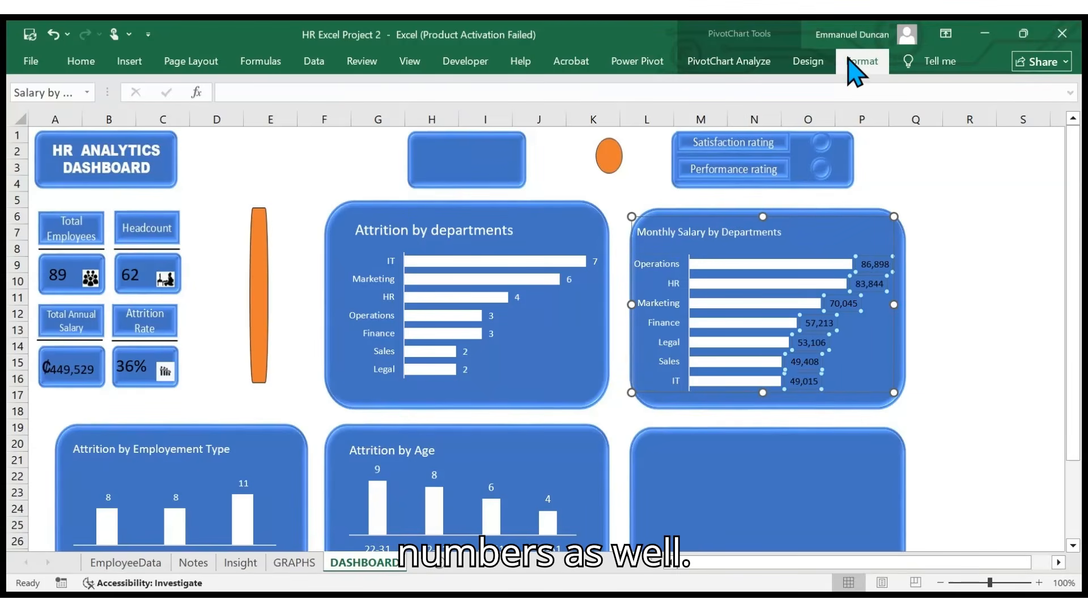
left_click(722, 85)
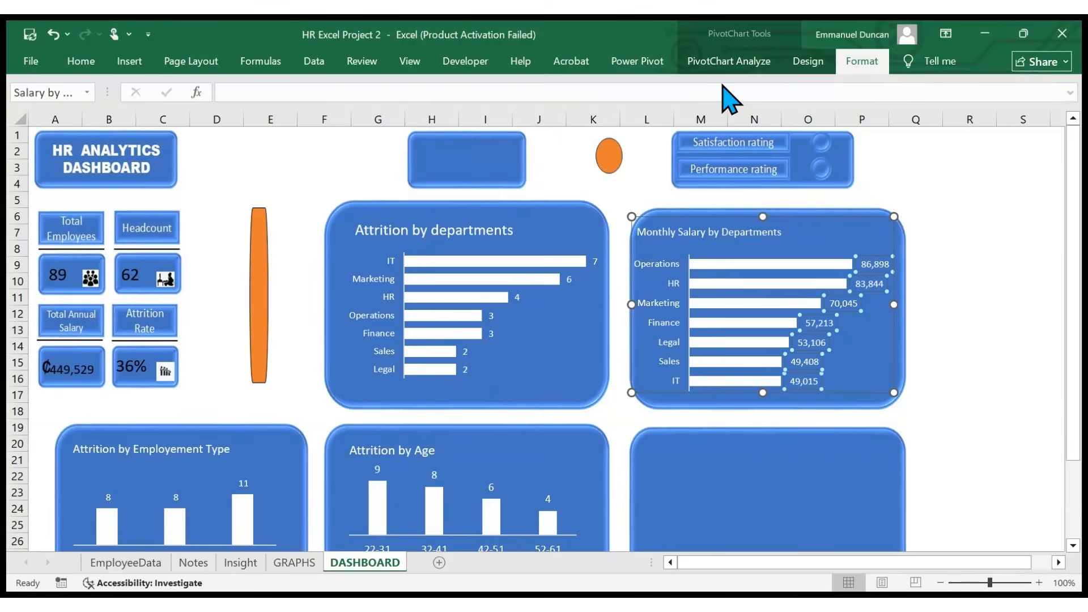
left_click(951, 344)
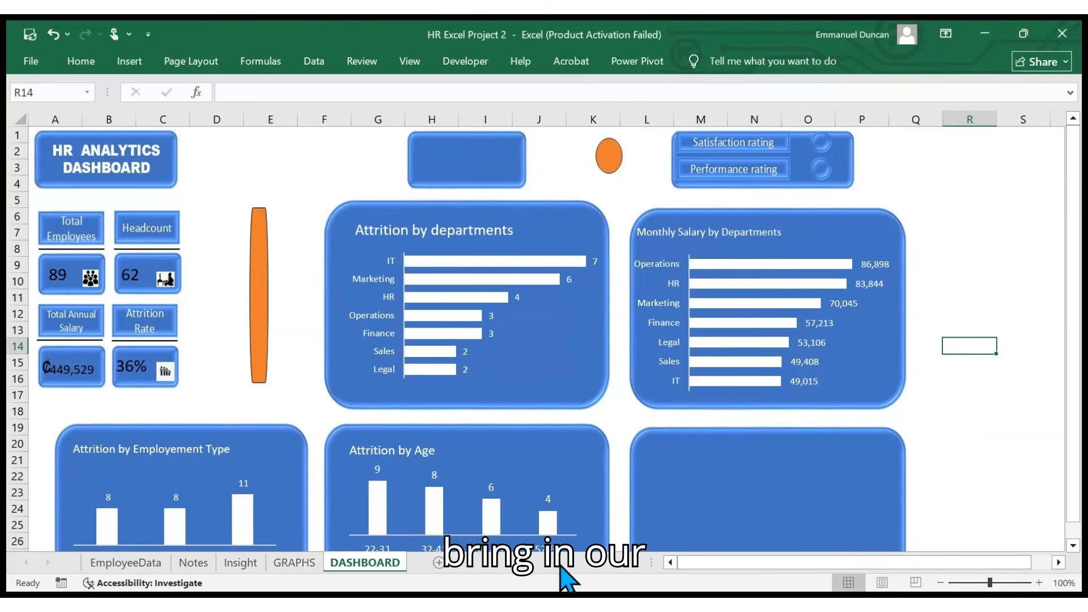
- Copy the Attrition by Job level chart from the GRAPHS sheet and paste it into the DASHBOARD sheet
left_click(293, 564)
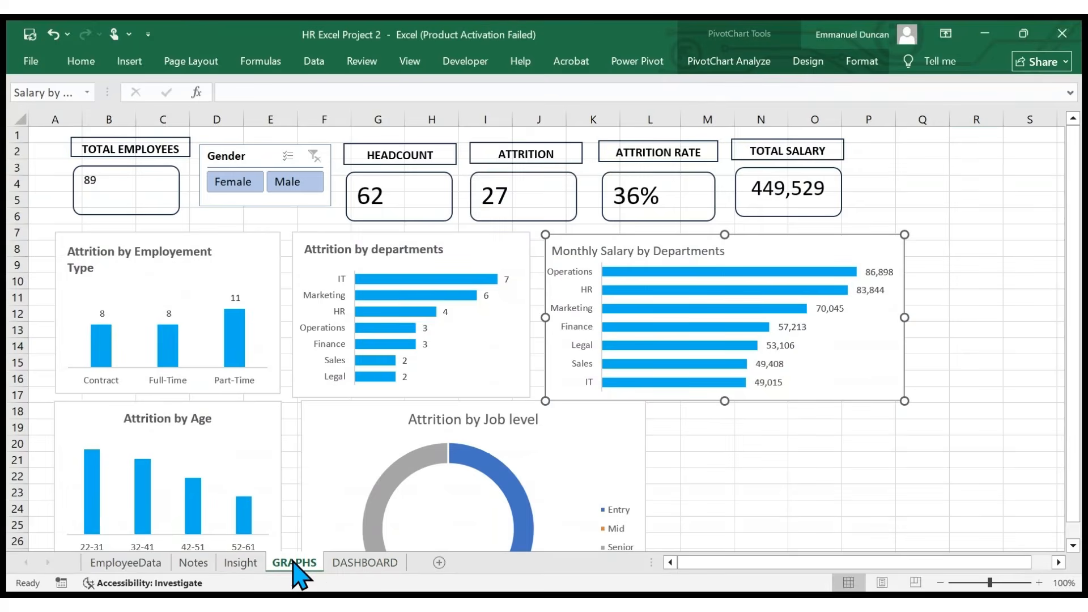
left_click(574, 438)
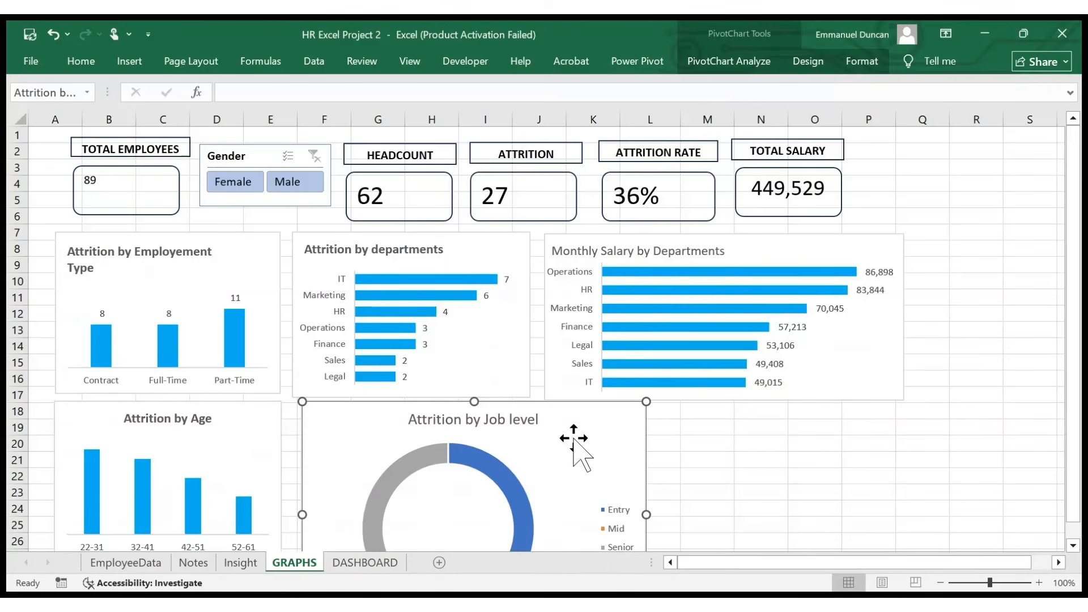
left_click(380, 562)
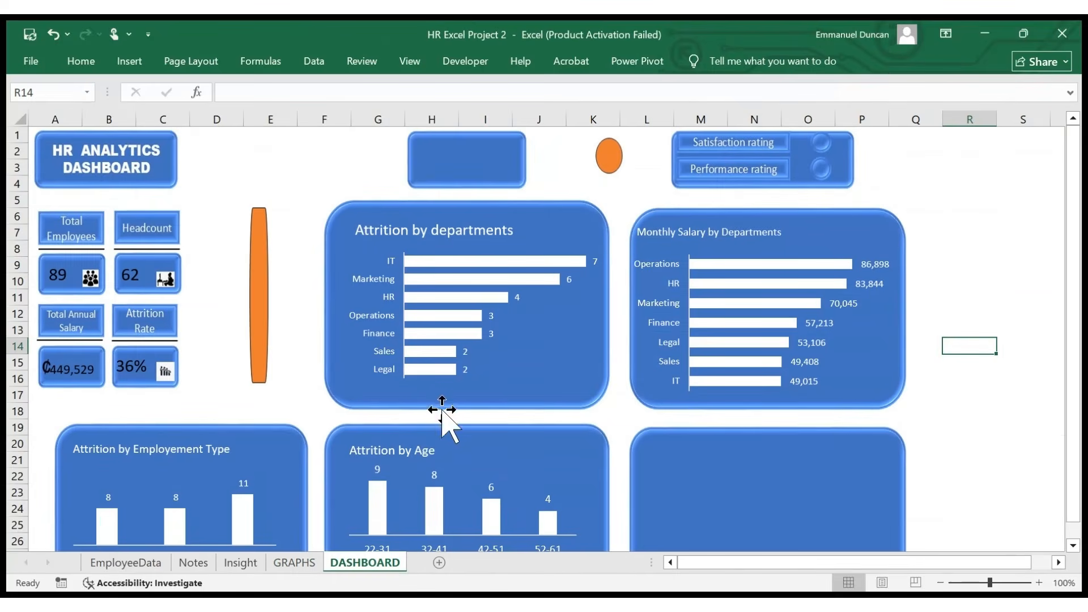
left_click(302, 199)
key("ctrl+v")
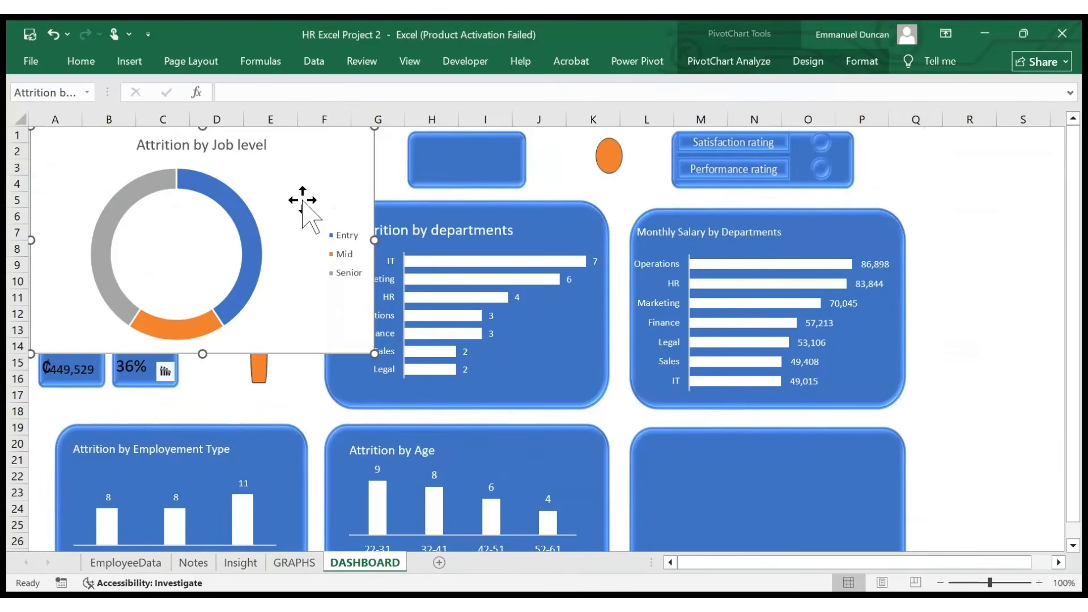
- Move the Attrition by Job level chart onto the empty card below Monthly Salary by Departments and resize it to fit the card
left_click_drag(326, 182, 873, 463)
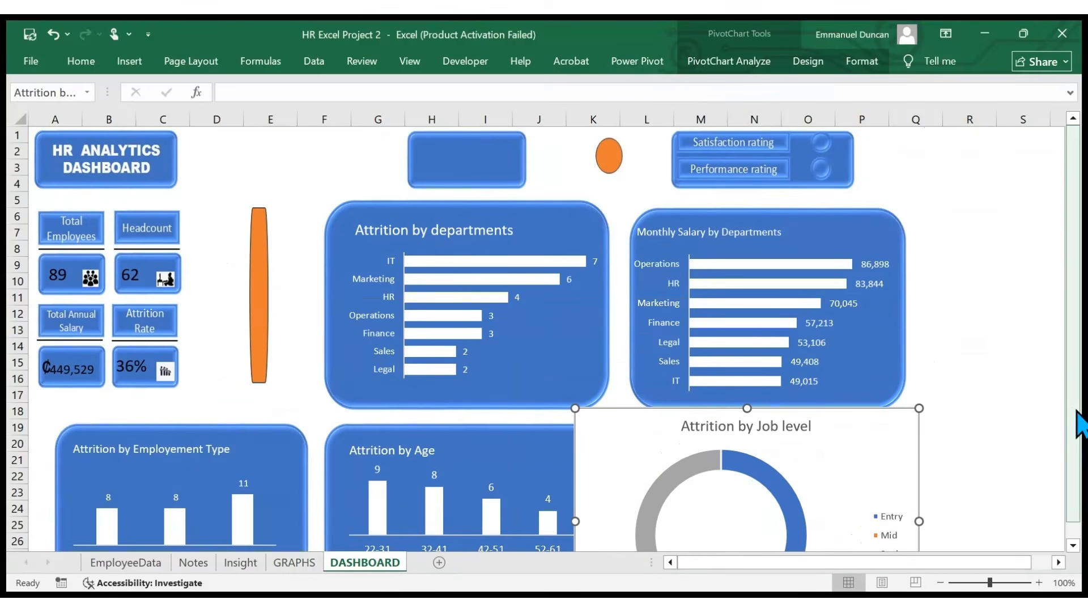
scroll(1080, 427, "down", 1)
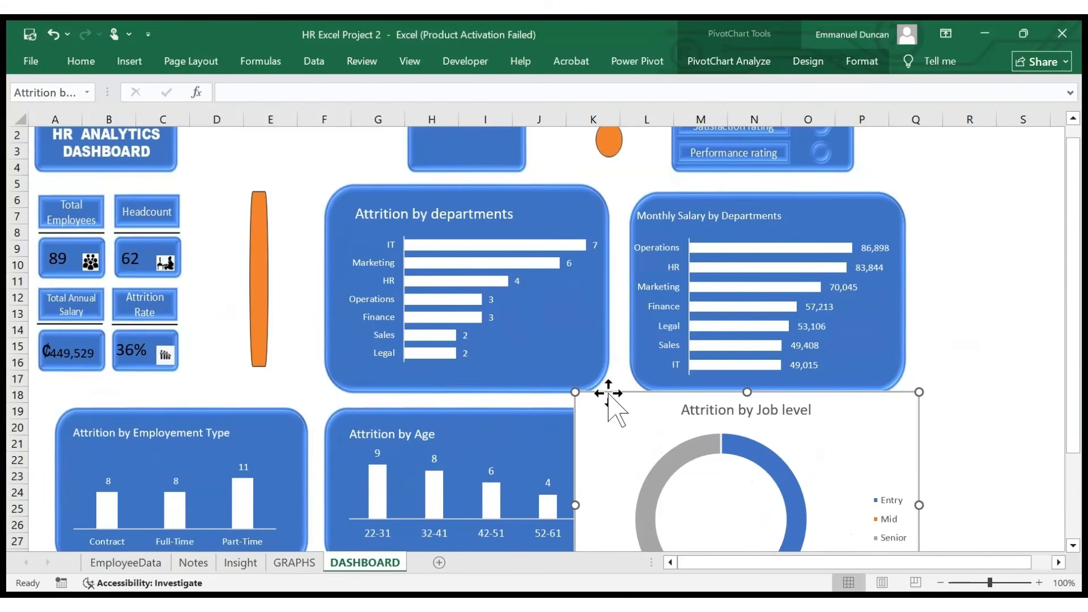
left_click_drag(573, 389, 686, 440)
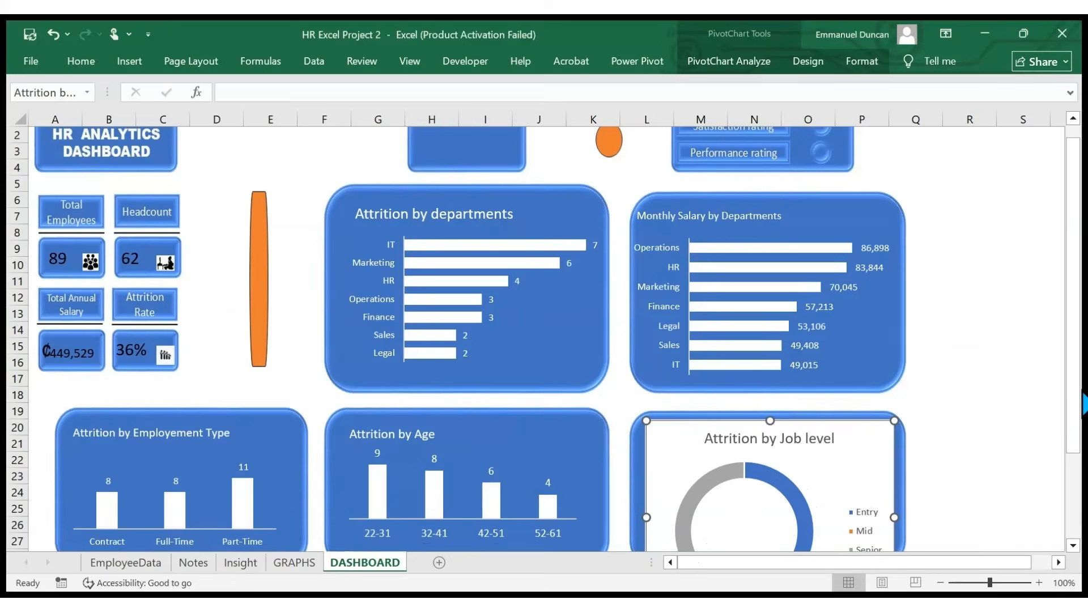
left_click_drag(1079, 405, 1061, 453)
left_click_drag(767, 531, 760, 483)
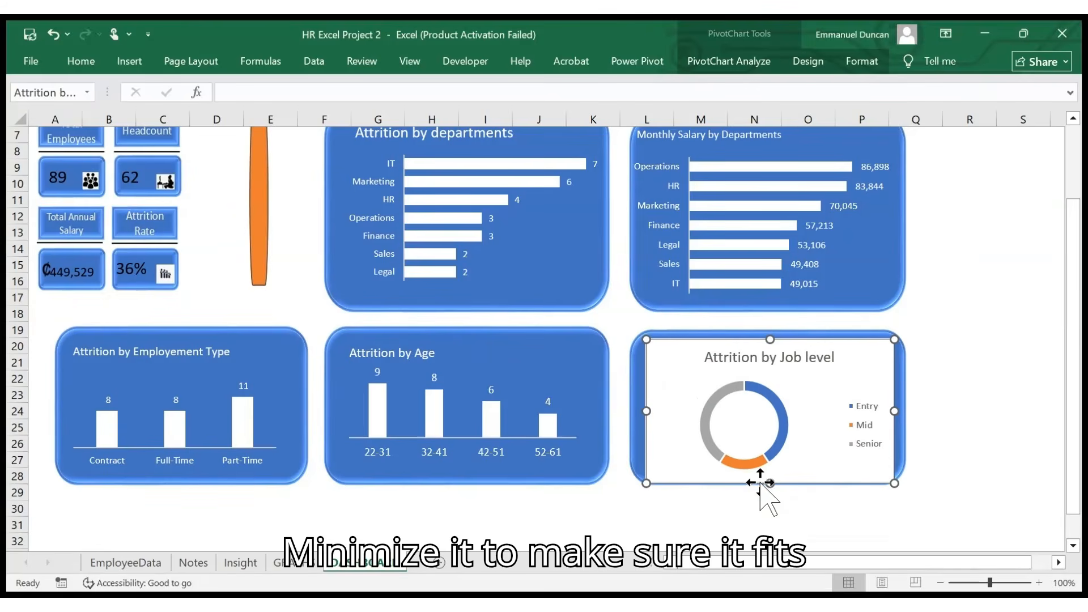
left_click_drag(769, 340, 769, 336)
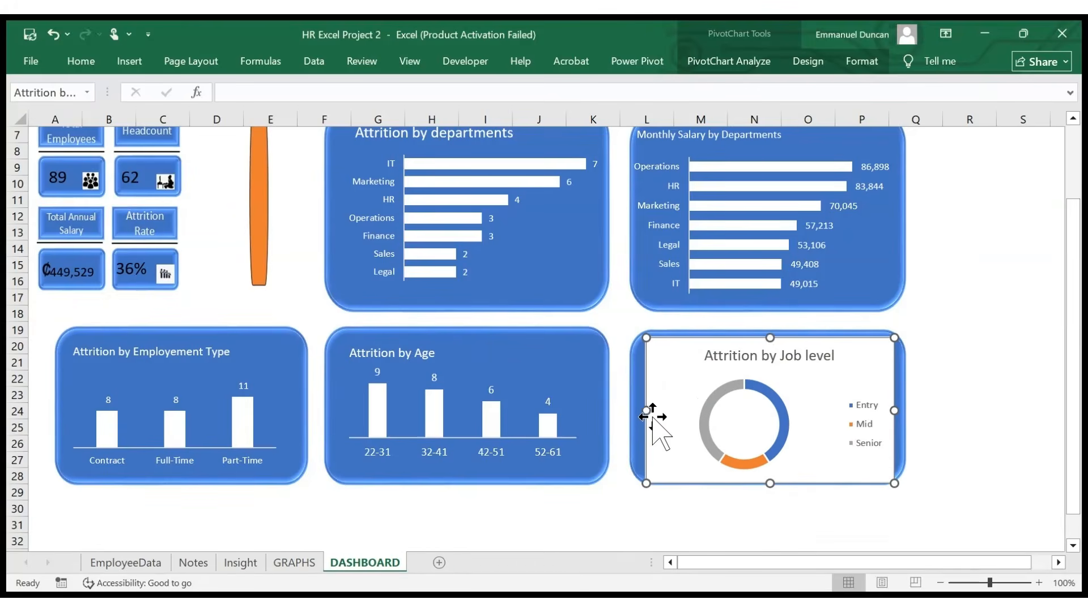
left_click_drag(646, 410, 639, 410)
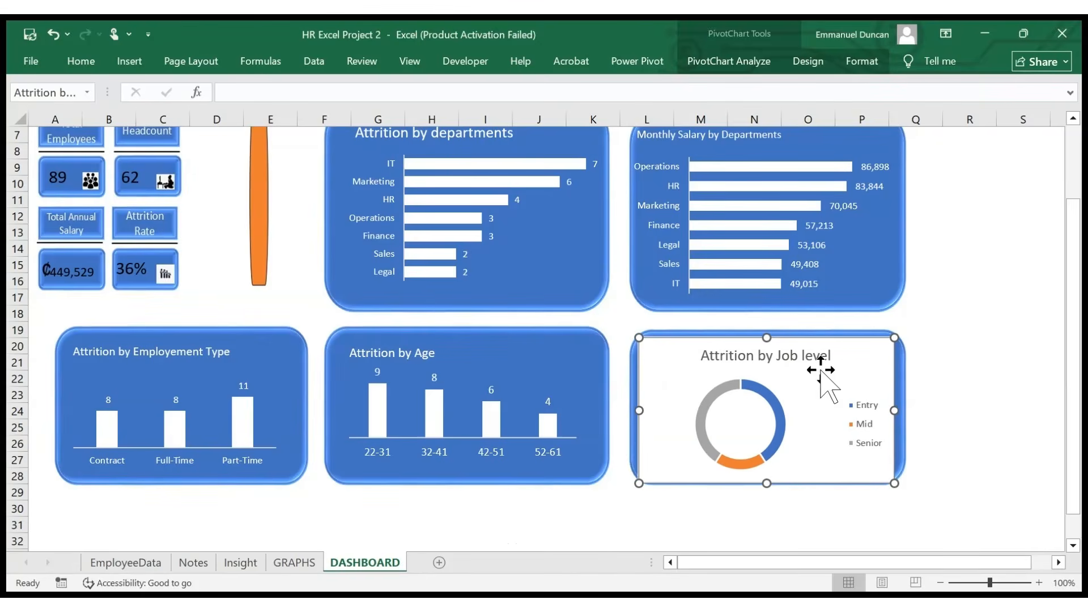
- Remove the Attrition by Job level chart's fill and outline and make its title and legend text white
left_click(866, 62)
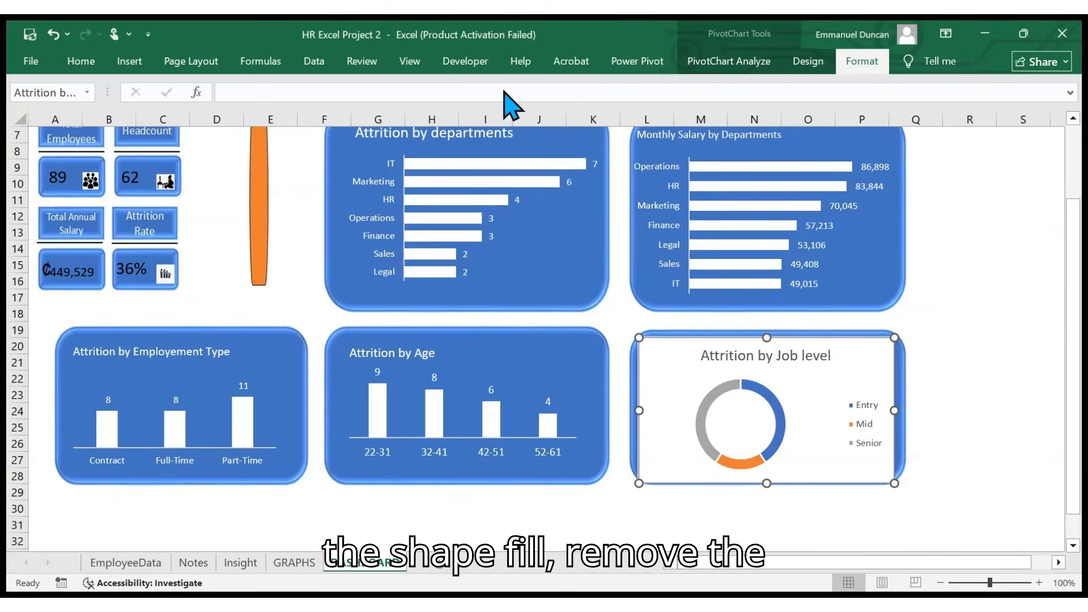
left_click(480, 386)
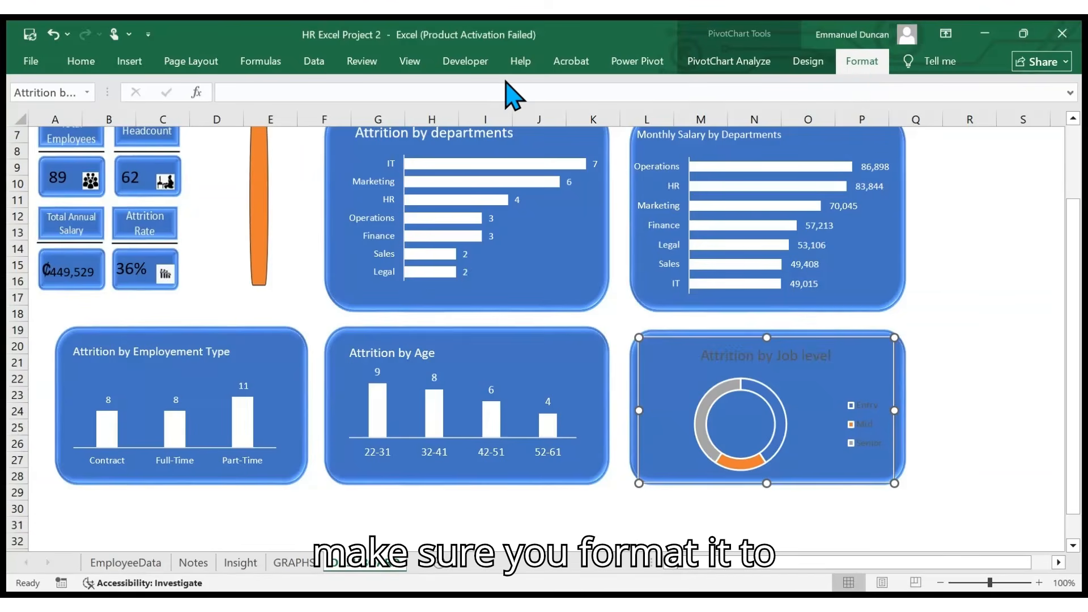
left_click(720, 89)
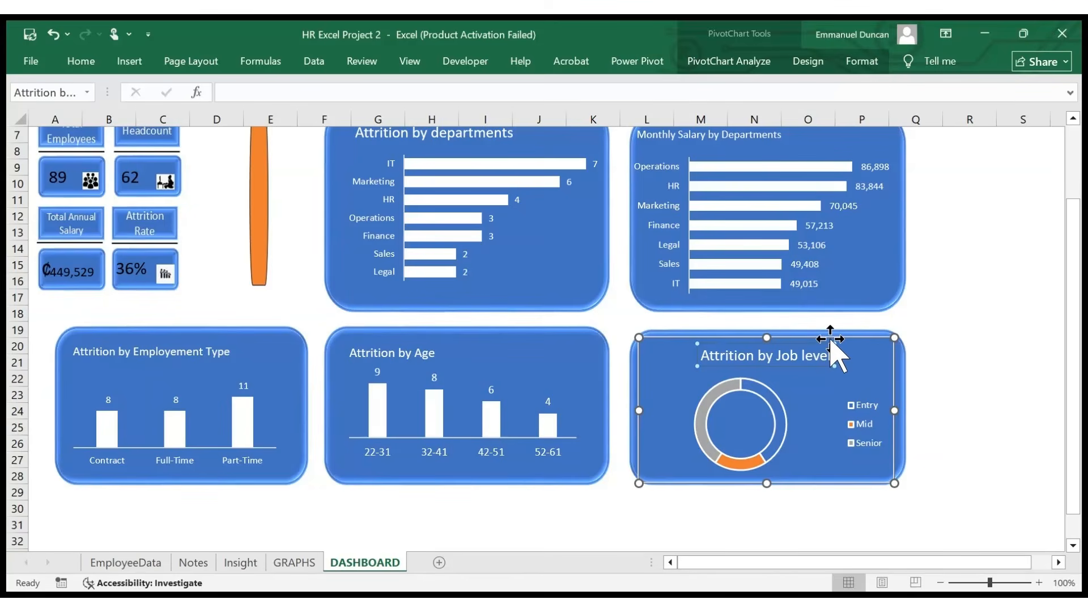
left_click(829, 339)
left_click(863, 72)
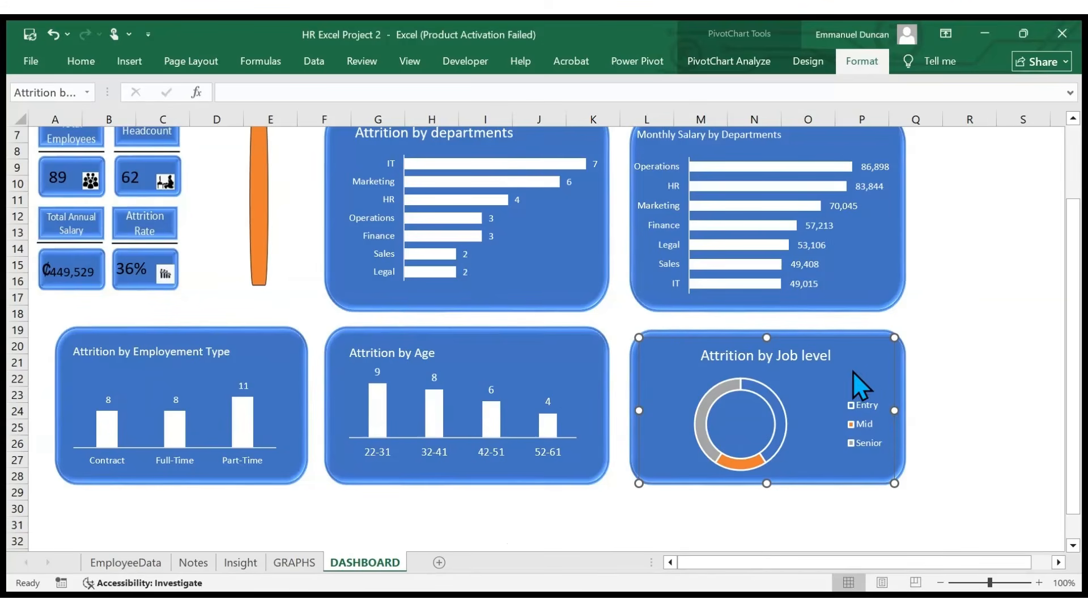
- Show data labels on the Attrition by Job level doughnut and place its legend below the ring
left_click(875, 391)
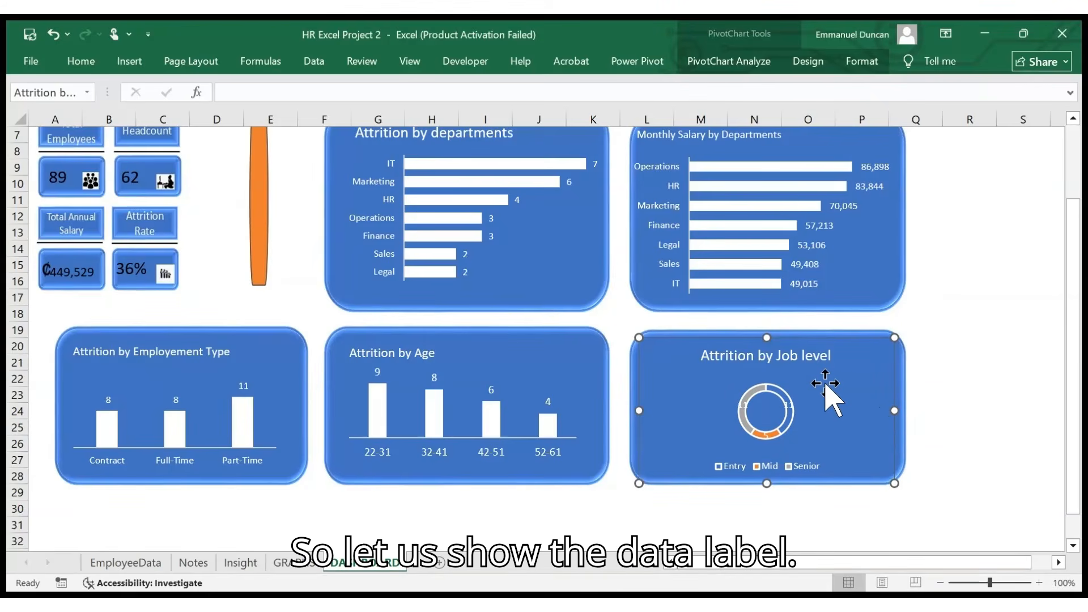
left_click_drag(858, 363, 858, 367)
double_click(859, 367)
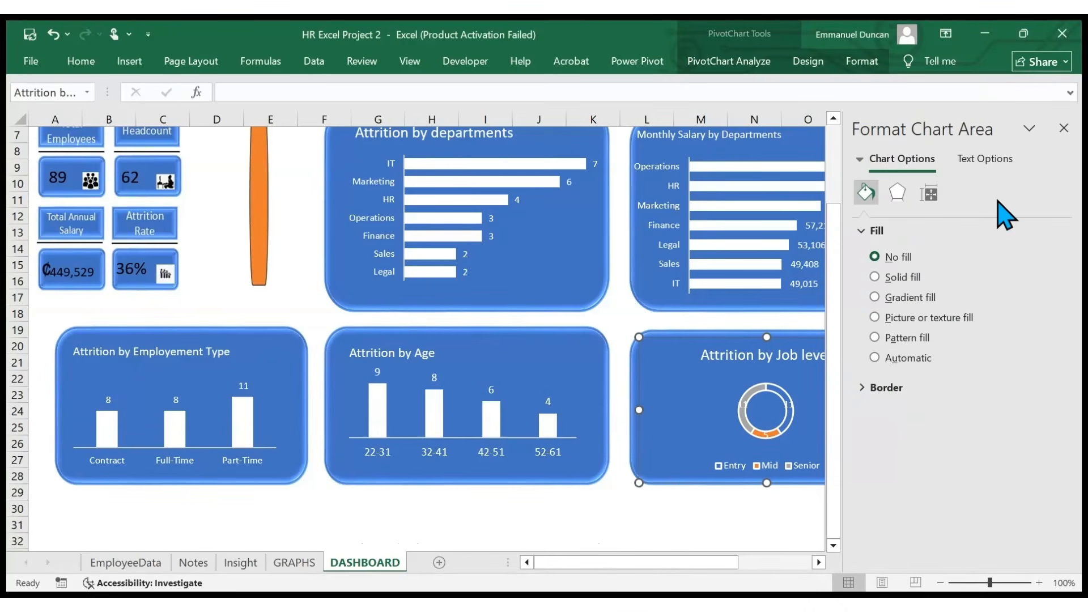
left_click(1063, 130)
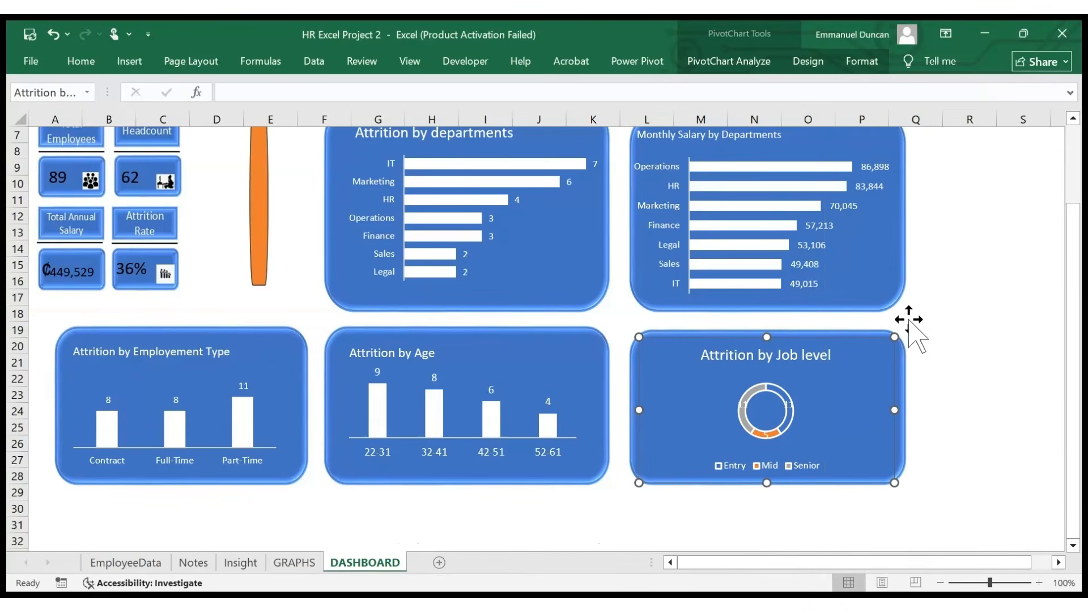
left_click(924, 409)
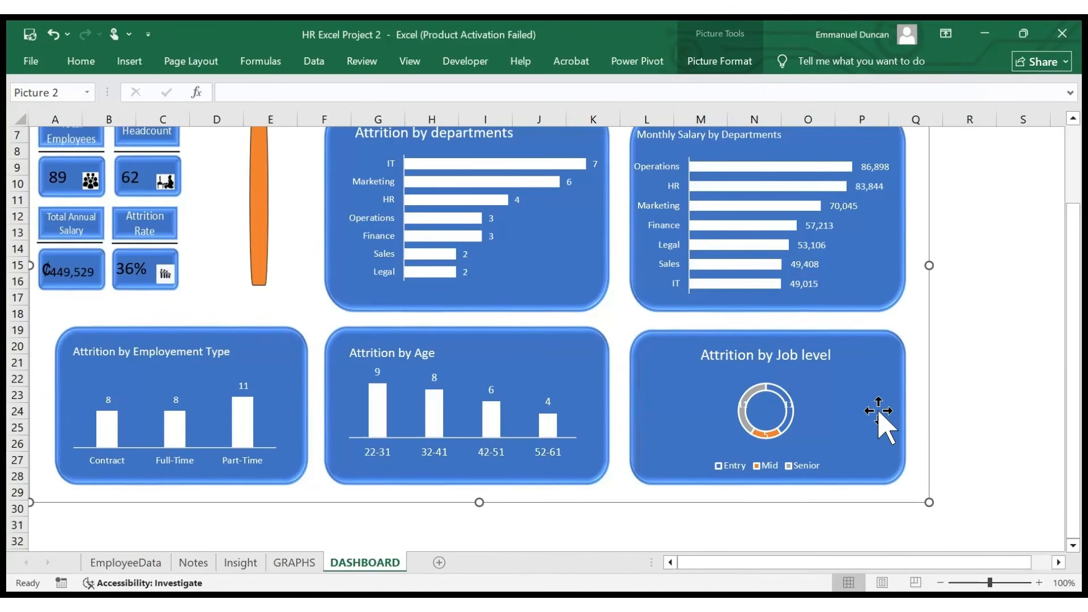
left_click(880, 418)
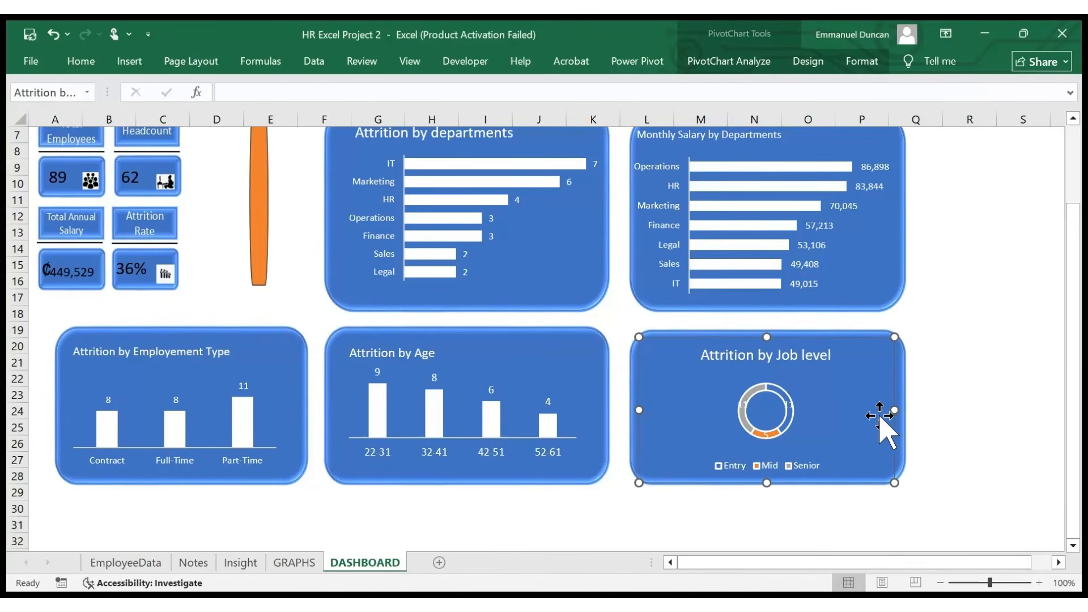
- Set the Attrition by Job level chart's doughnut hole size to 48%
left_click(789, 404)
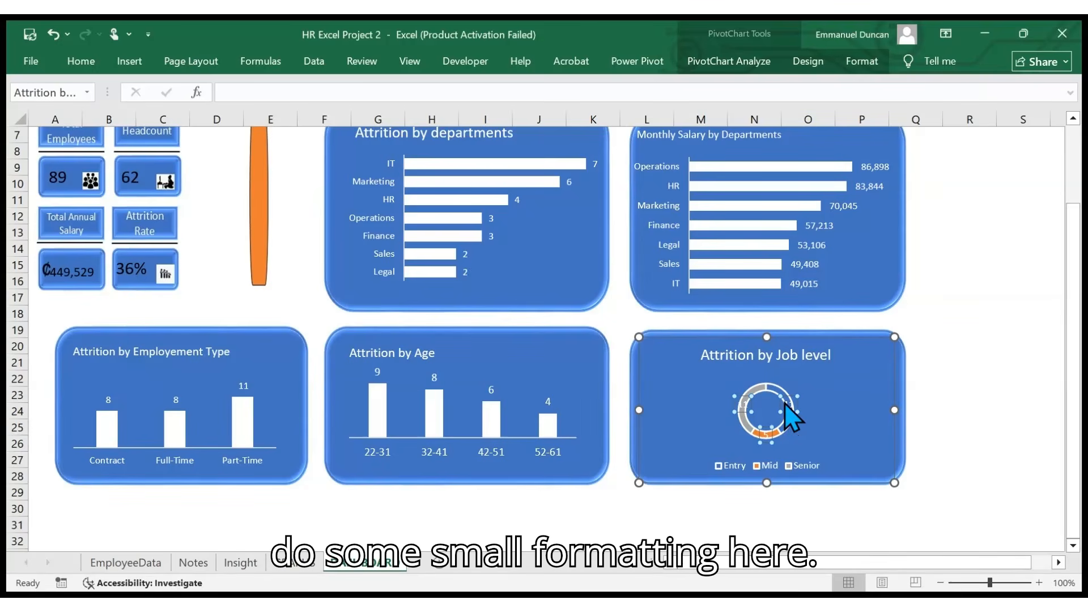
key("ctrl+1")
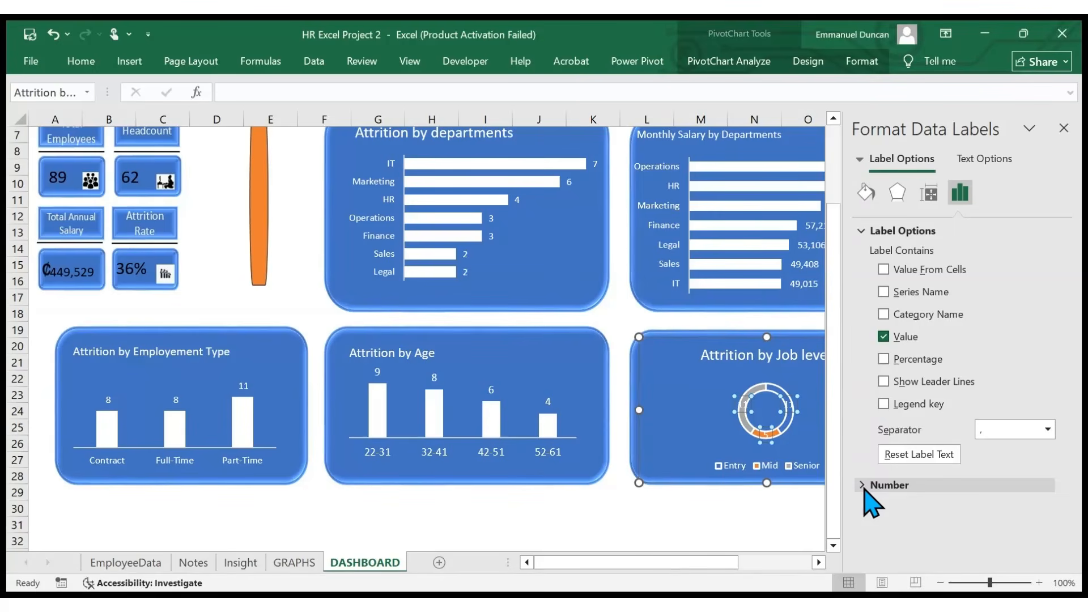
left_click(790, 424)
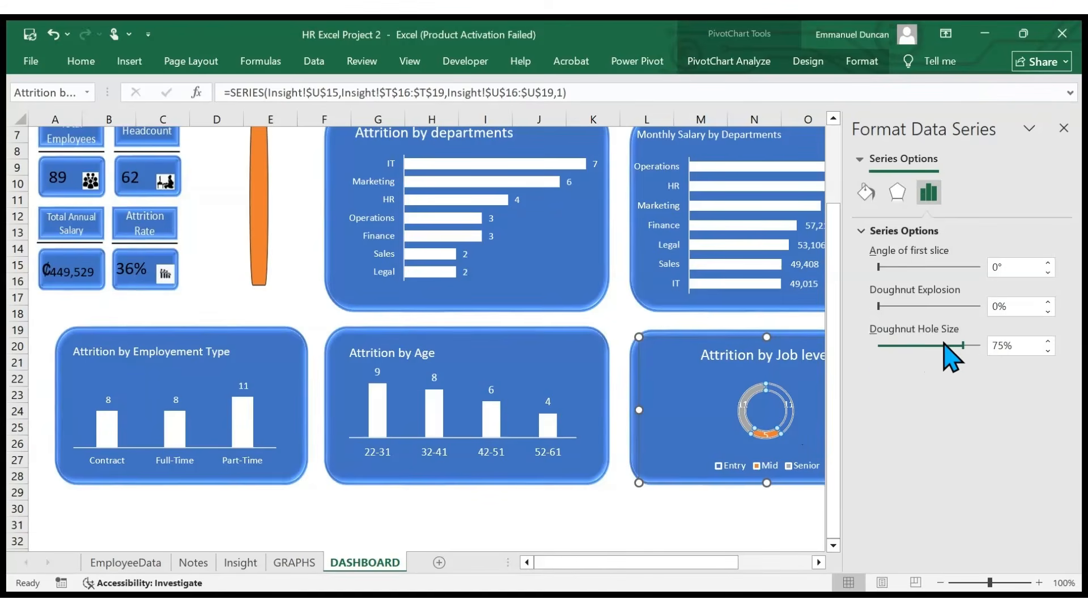
left_click_drag(964, 347, 933, 348)
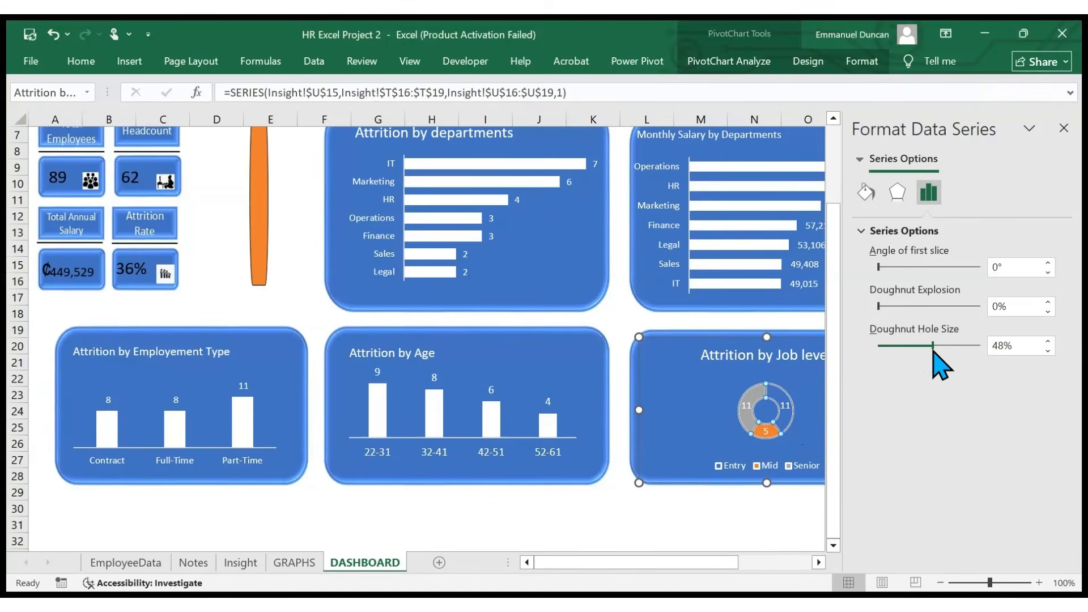
- Set the Attrition by Job level doughnut's first slice angle to 73° and slightly enlarge its hole
mouse_move(880, 306)
left_mouse_down()
mouse_move(897, 309)
mouse_move(869, 308)
left_mouse_up()
left_click_drag(879, 268, 898, 269)
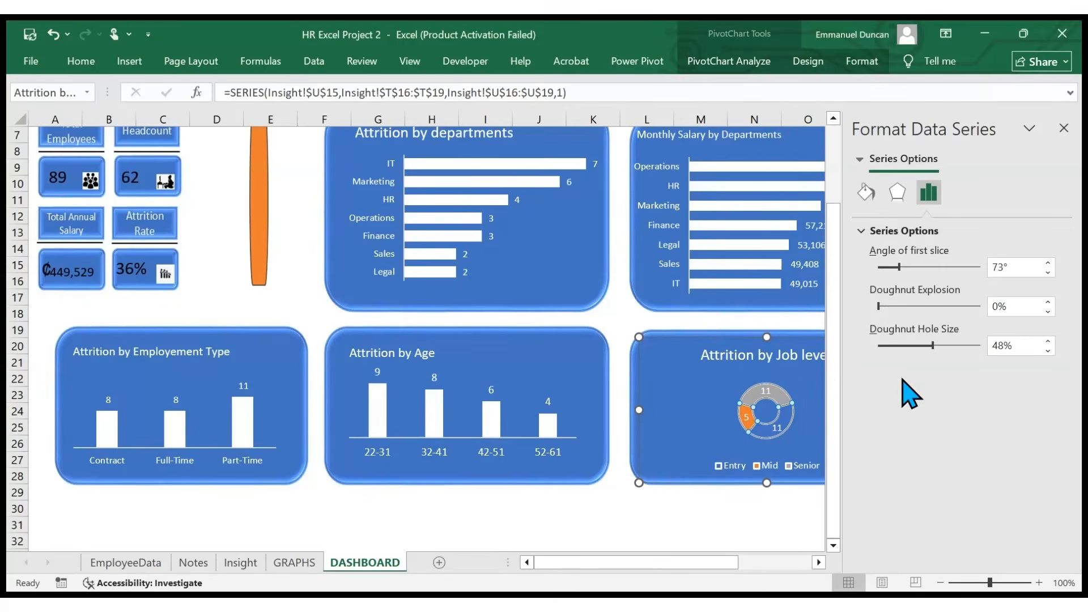
left_click_drag(932, 345, 908, 346)
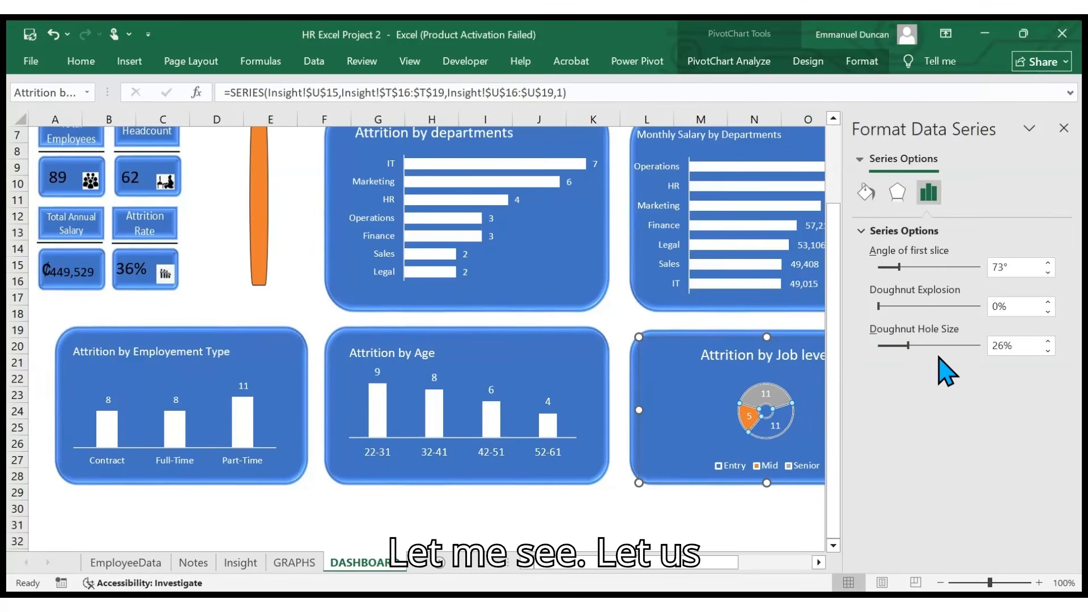
left_click_drag(909, 351, 930, 351)
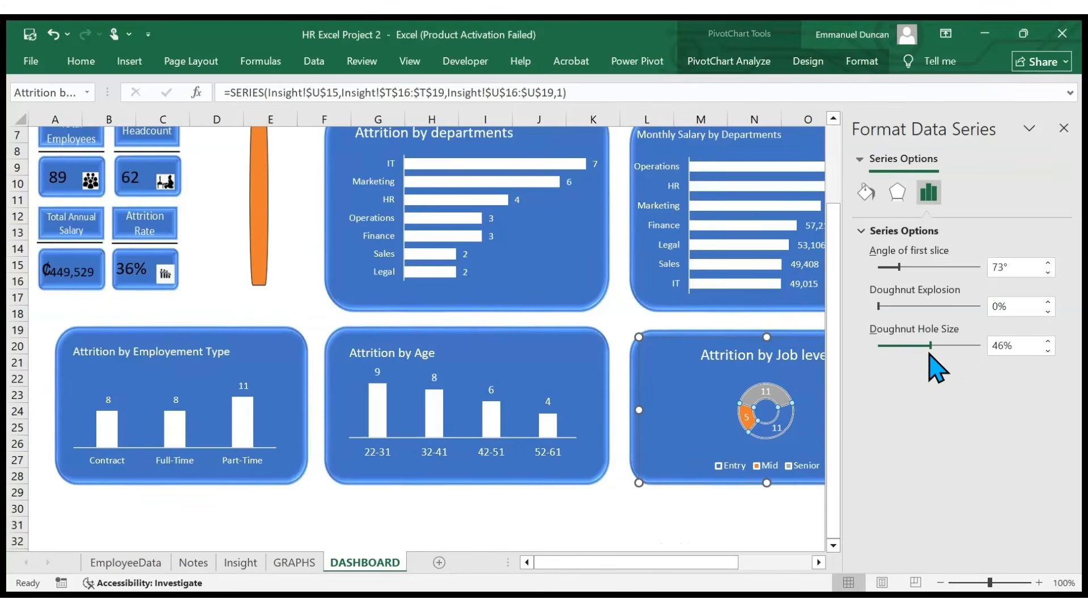
left_click_drag(931, 347, 942, 347)
left_click(719, 419)
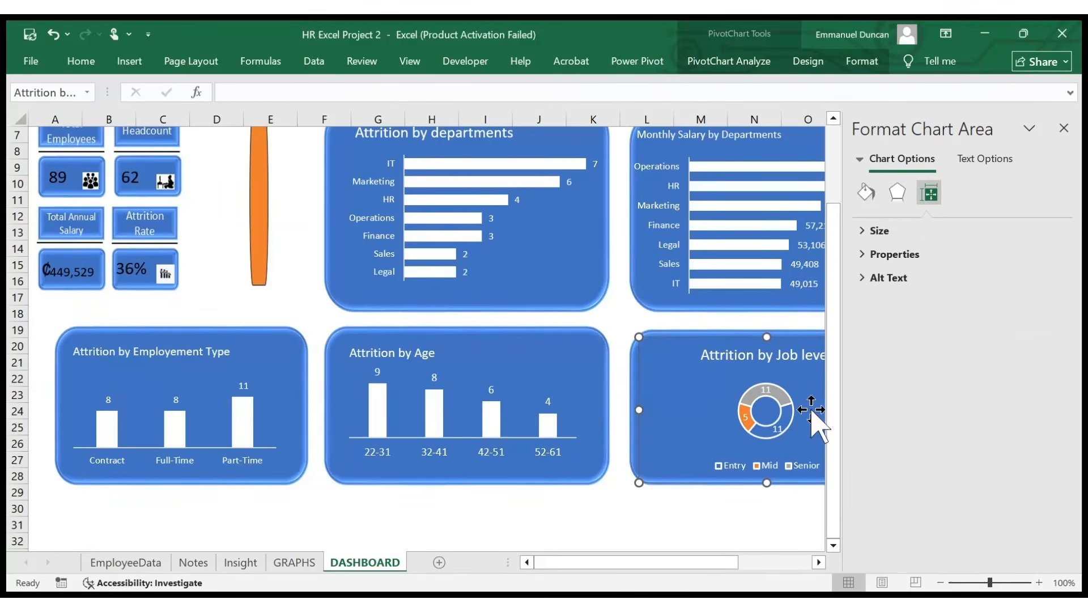
left_click(1064, 128)
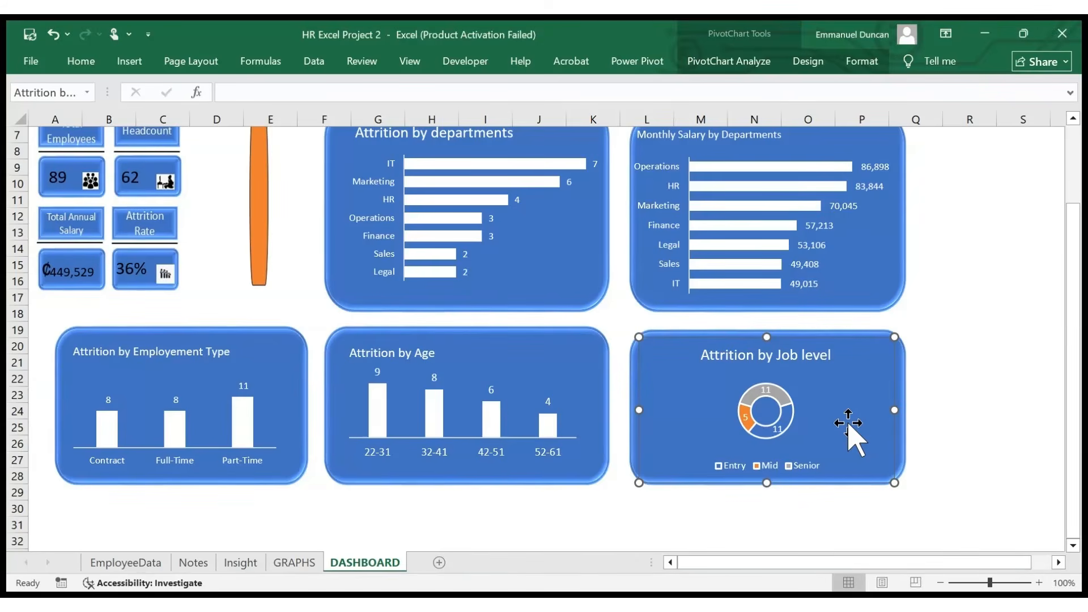
- Move the Attrition by Job level chart's title to the upper-left corner of its card
left_click(945, 428)
left_click(828, 359)
left_click_drag(801, 355, 708, 356)
left_click(708, 356)
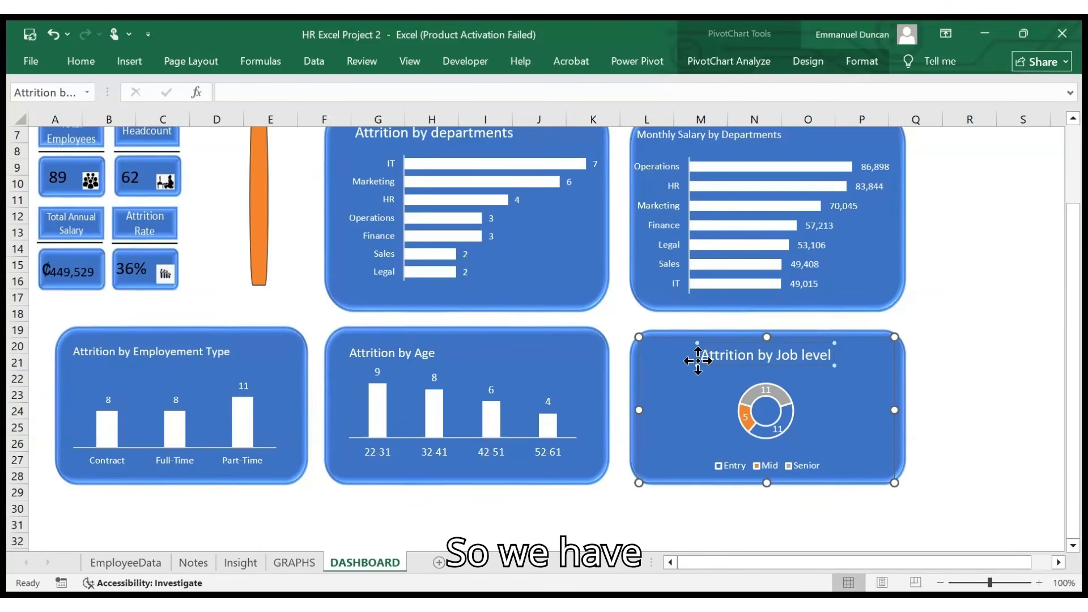
left_click(625, 317)
left_click(698, 355)
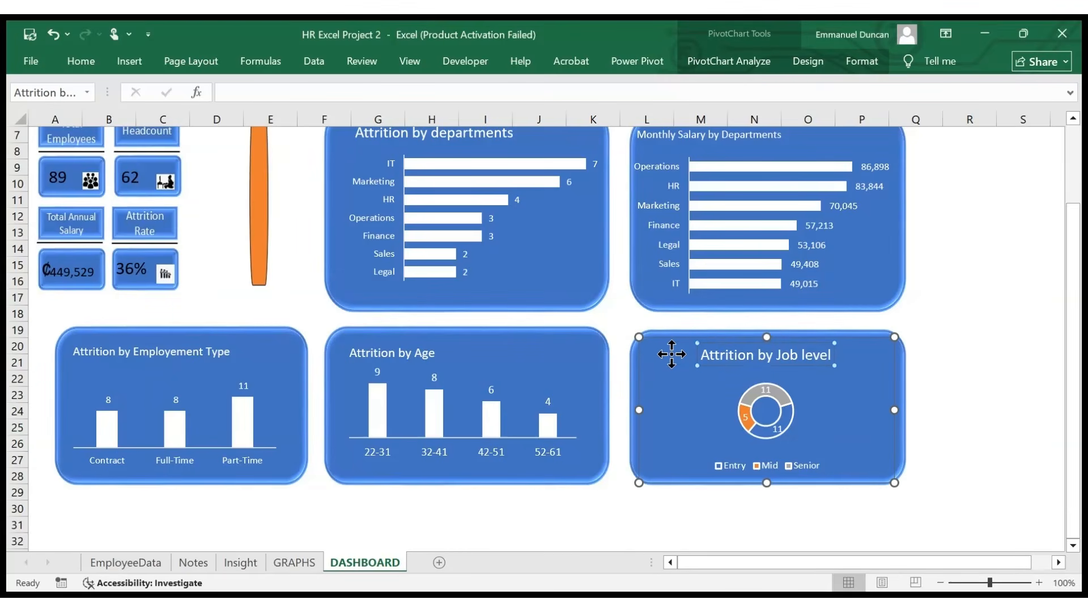
left_click_drag(648, 352, 597, 351)
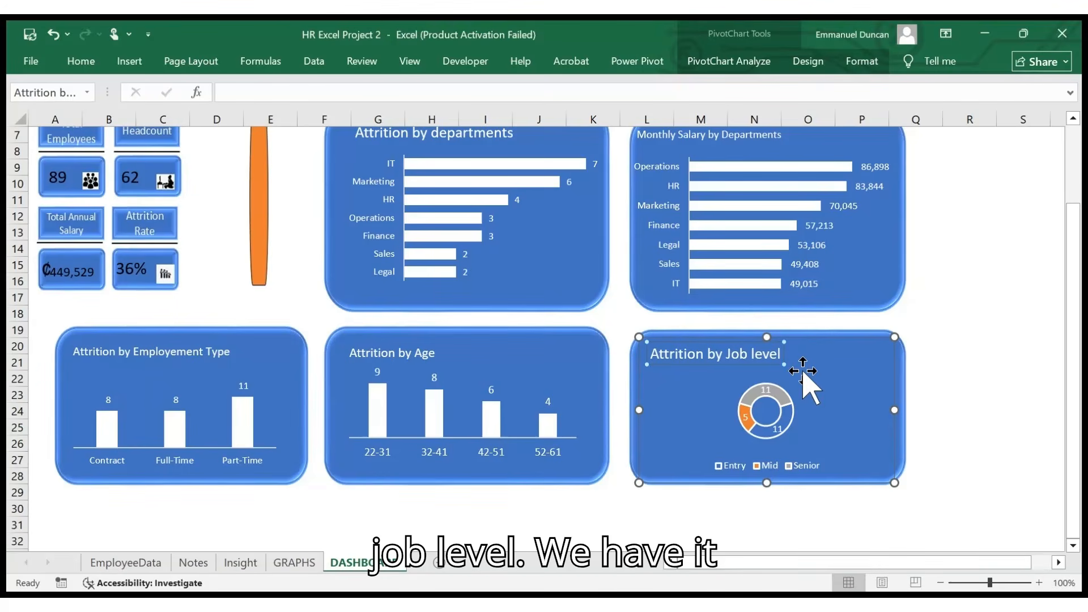
left_click(970, 396)
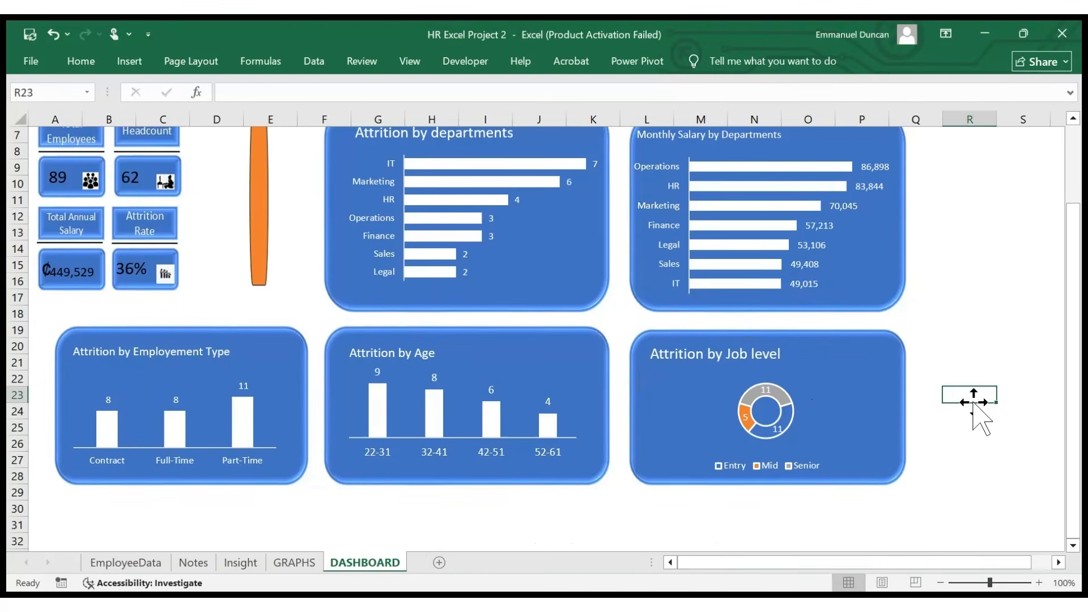
- Try to copy the Gender slicer from the GRAPHS sheet onto the empty card beside the dashboard title, resized to fit
scroll(970, 403, "up", 2)
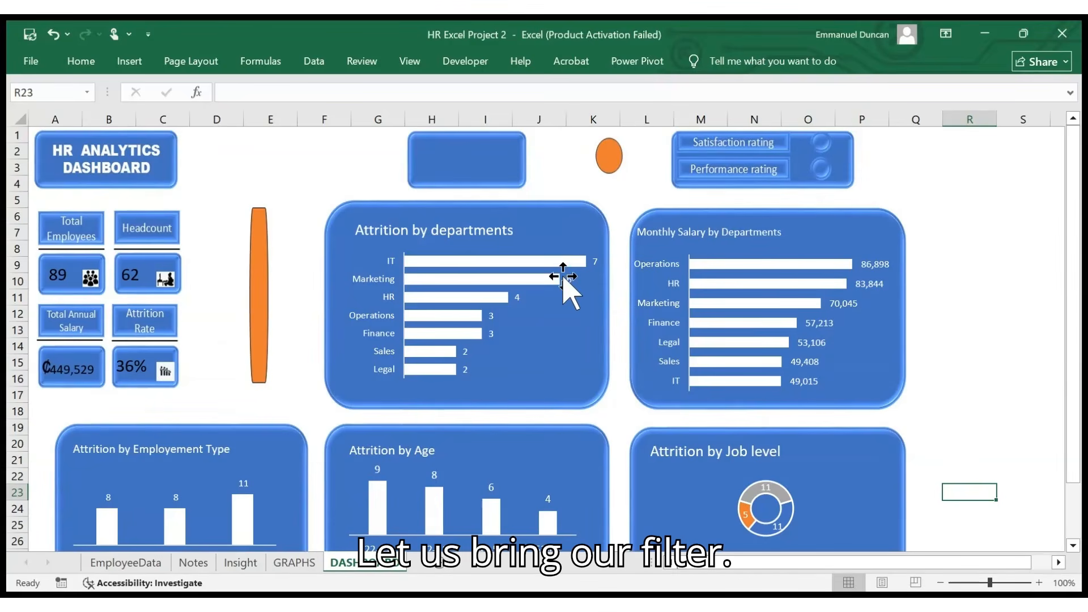
left_click(295, 562)
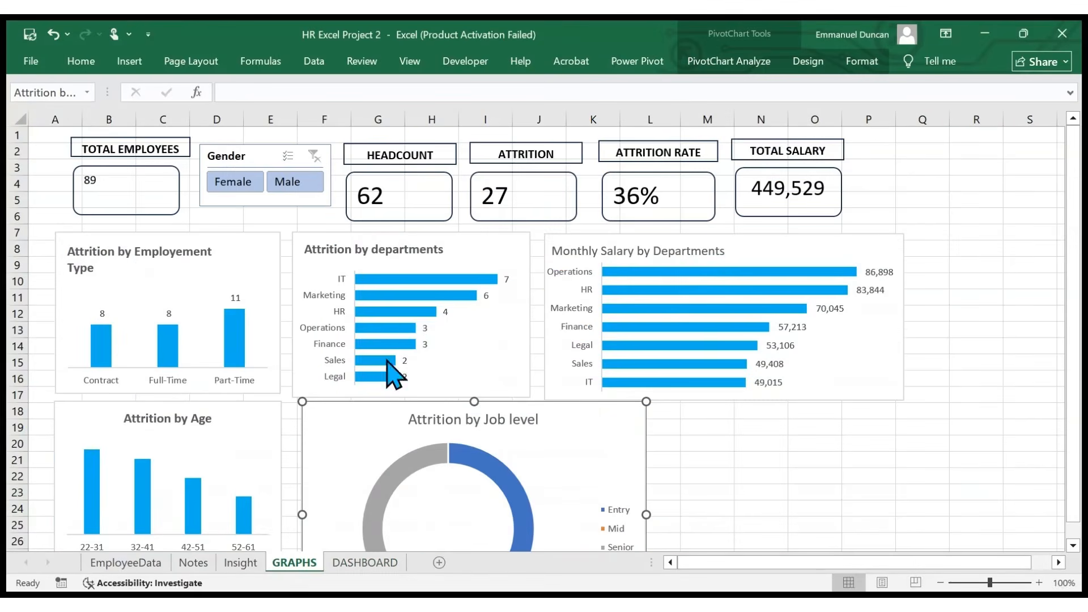
left_click(267, 160)
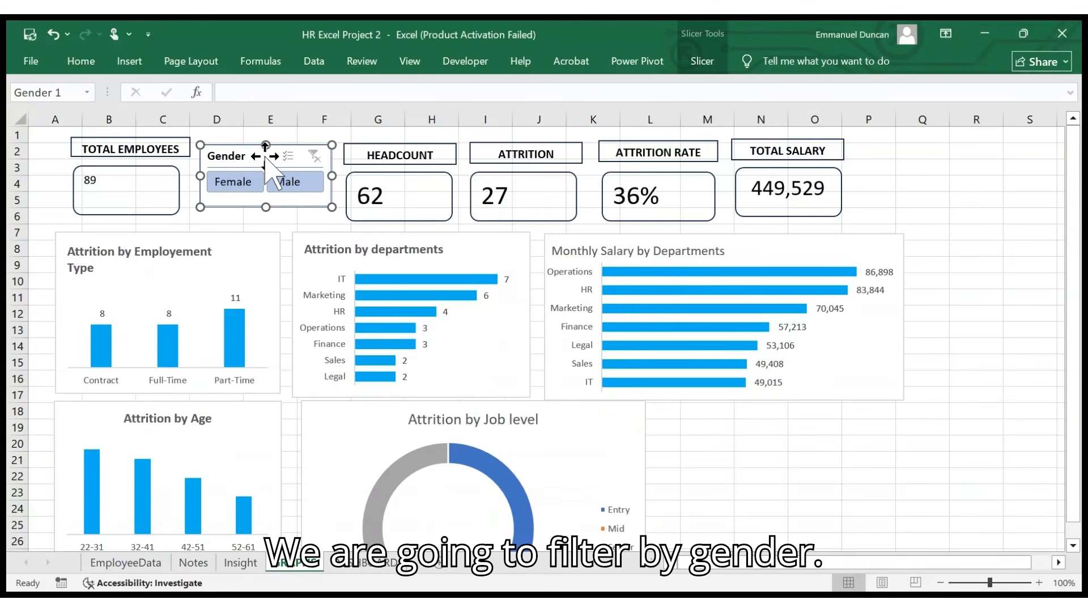
left_click(397, 564)
left_click(301, 172)
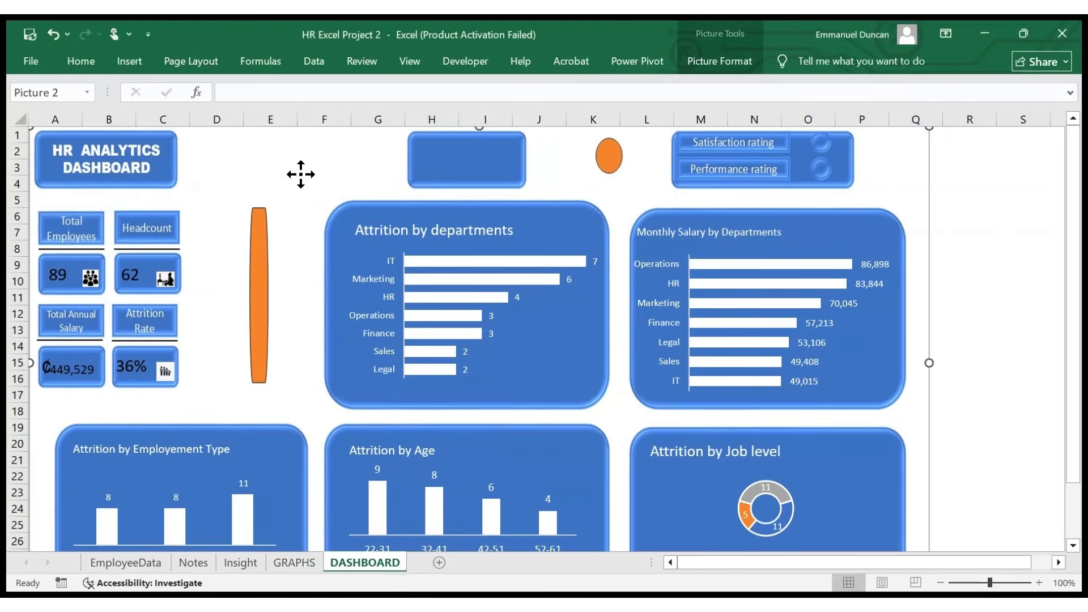
key("ctrl+v")
left_click_drag(90, 138, 278, 142)
left_click_drag(404, 143, 469, 142)
left_click_drag(473, 194, 474, 184)
left_click_drag(539, 159, 527, 163)
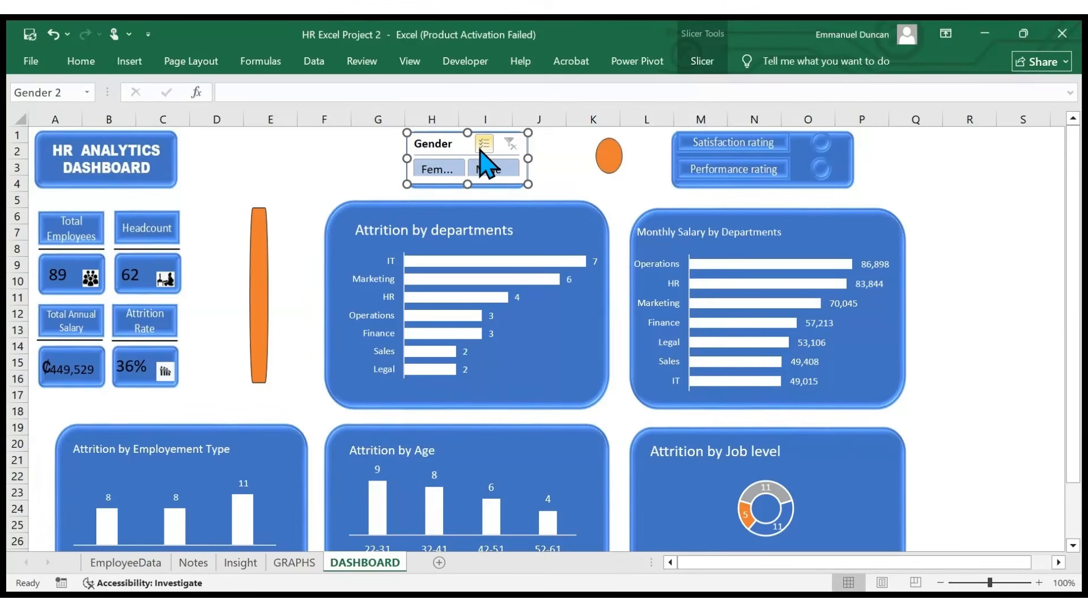
- Test the Gender slicer on the dashboard by toggling its Female option and restoring the unfiltered data
left_click(699, 65)
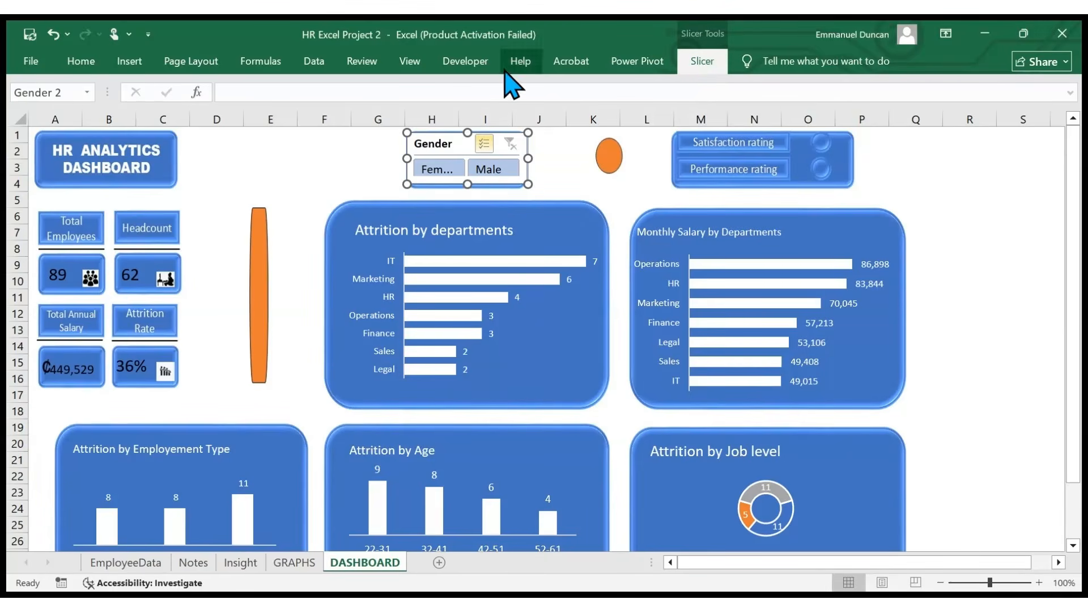
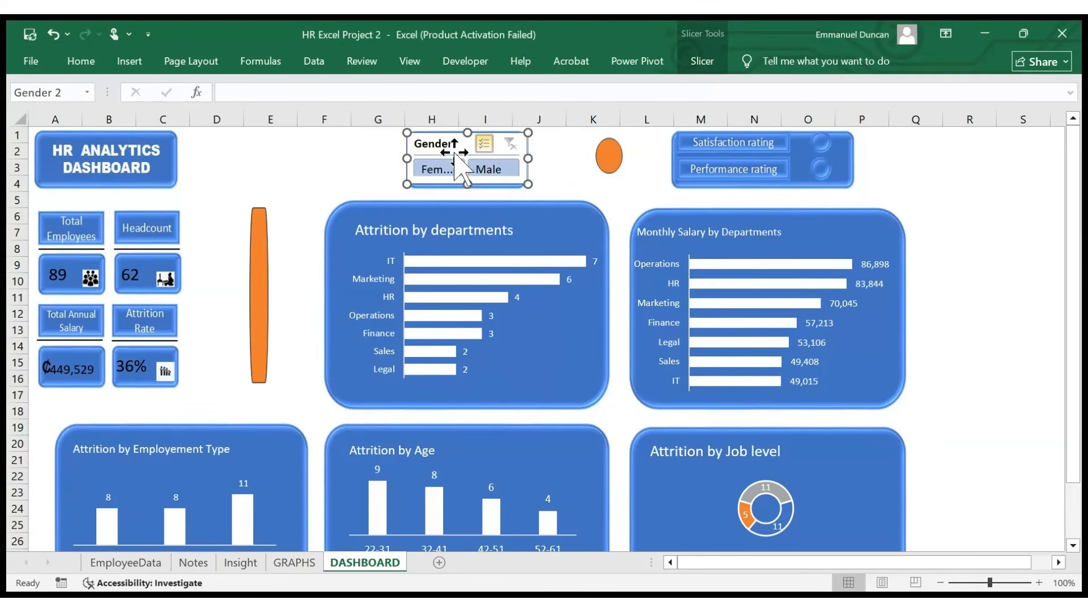
left_click(703, 60)
left_click(455, 171)
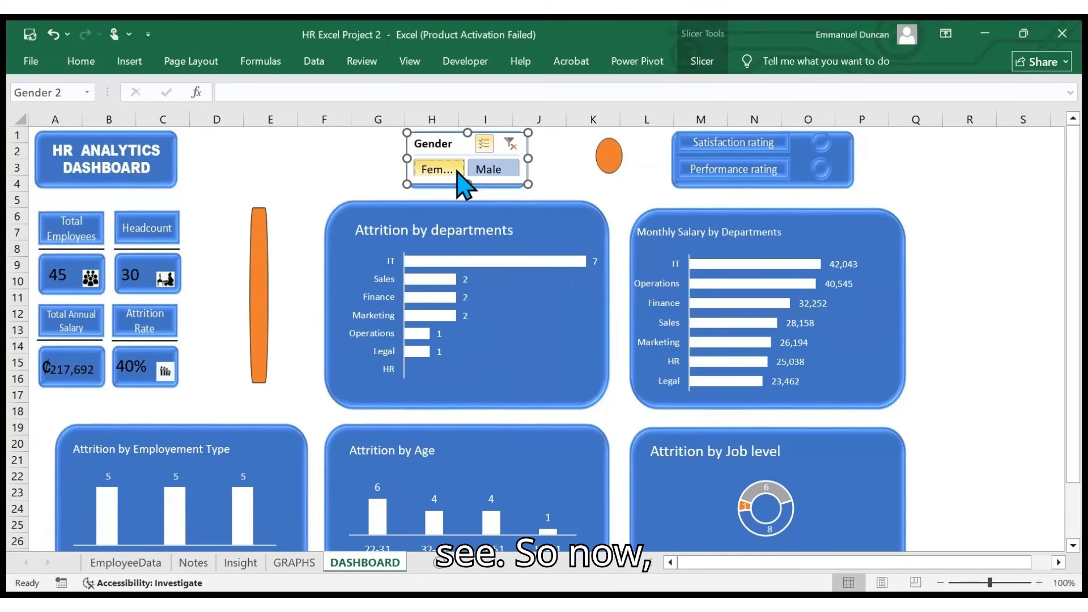
left_click(460, 169)
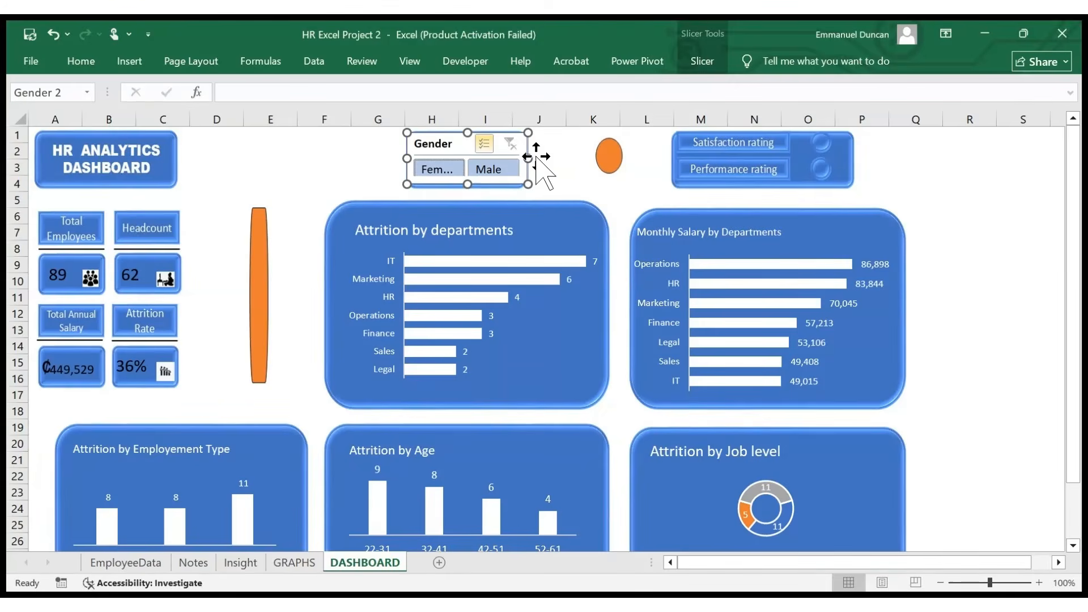
- Try to apply an orange style to the Gender slicer and adjust its size so it covers the card
left_click_drag(527, 158, 532, 163)
left_click(556, 163)
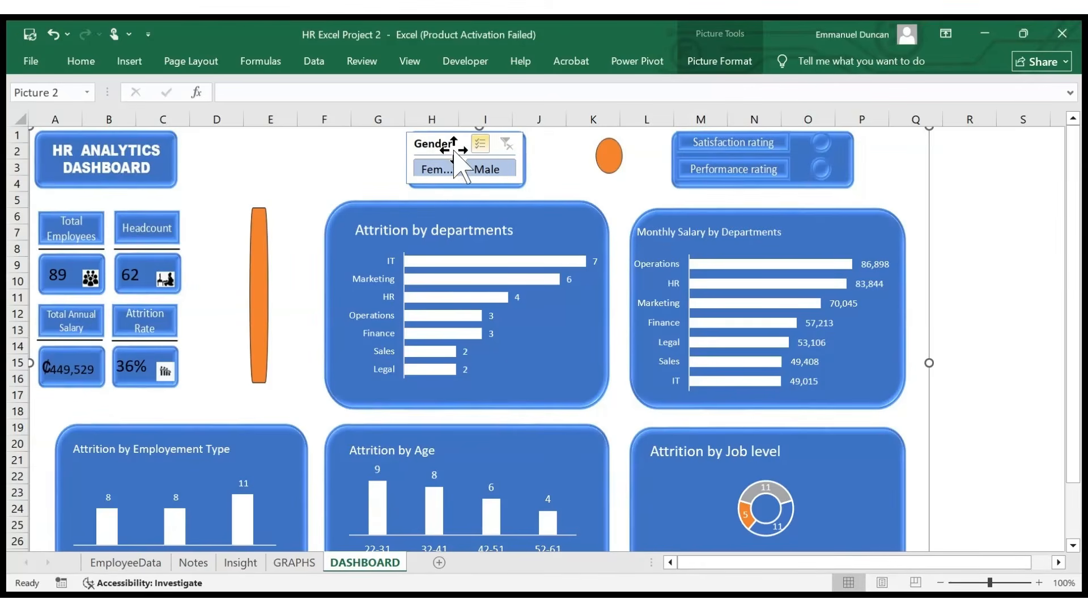
left_click_drag(454, 141, 457, 140)
left_click(691, 67)
left_click(285, 105)
left_click(563, 176)
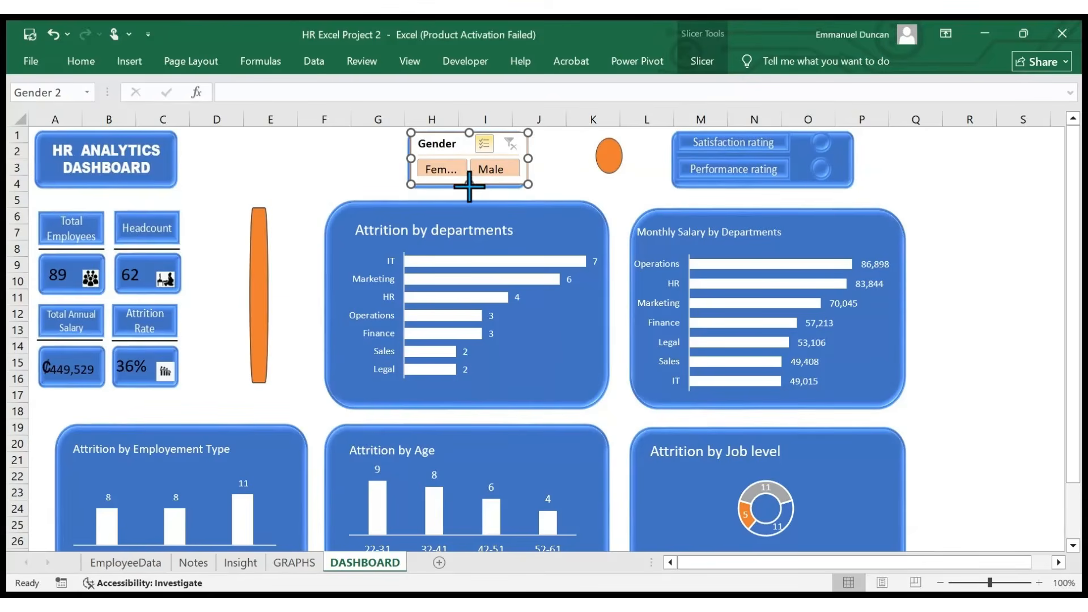
left_click_drag(469, 186, 469, 190)
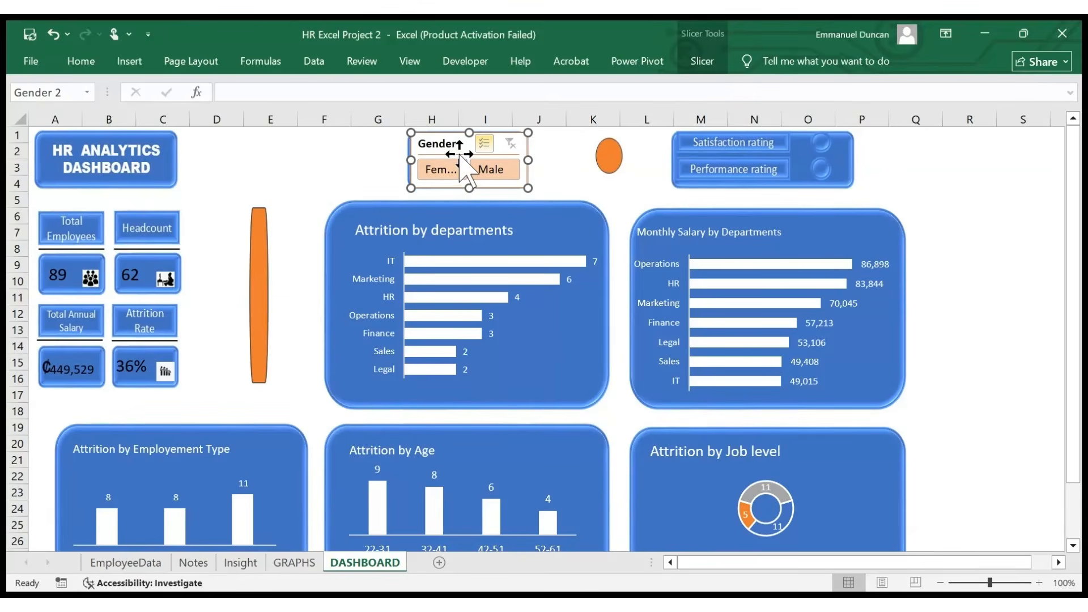
left_click_drag(458, 149, 459, 151)
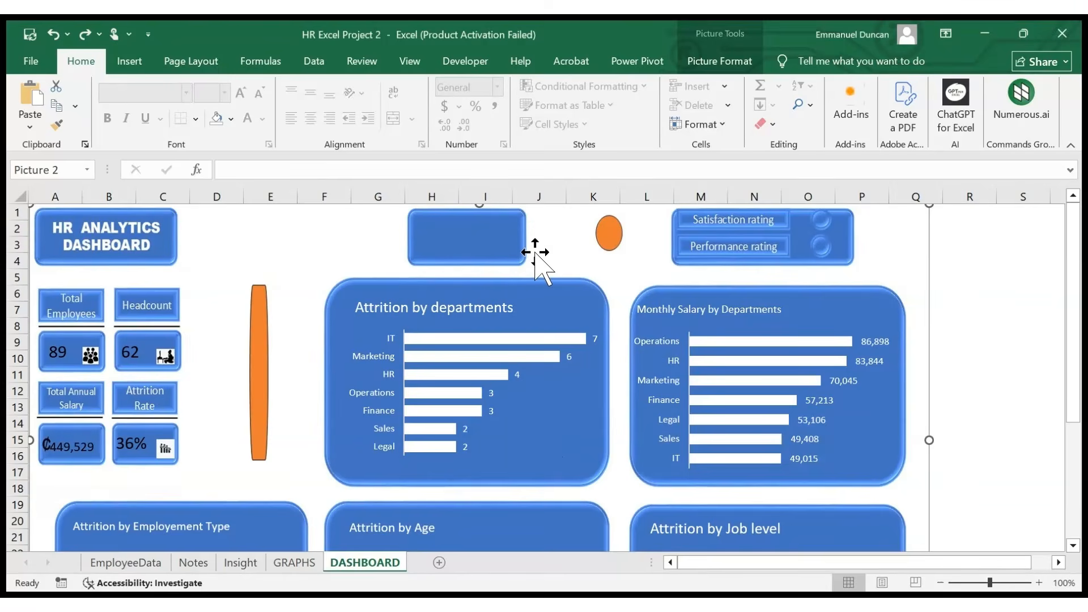
- Copy the Gender slicer from the GRAPHS sheet and place it over the empty card at the top of the DASHBOARD sheet
left_click(287, 561)
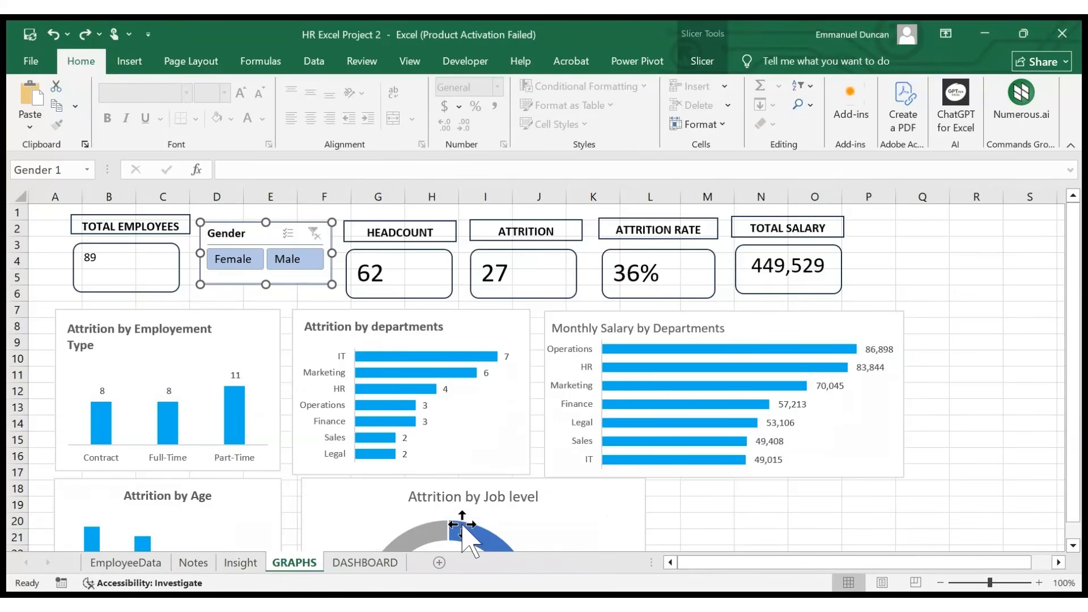
left_click(365, 562)
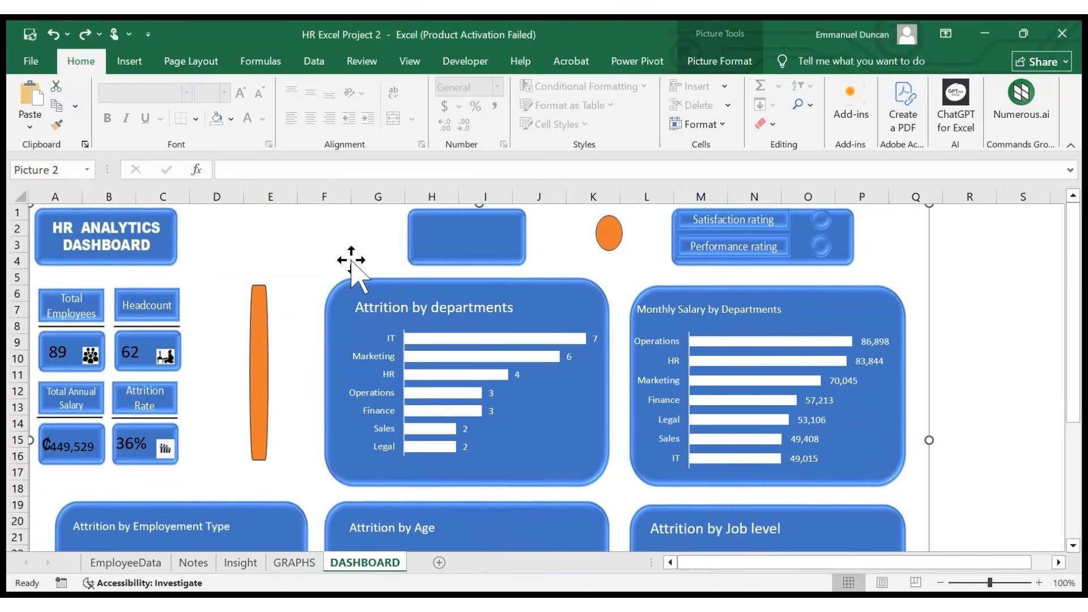
key("ctrl+v")
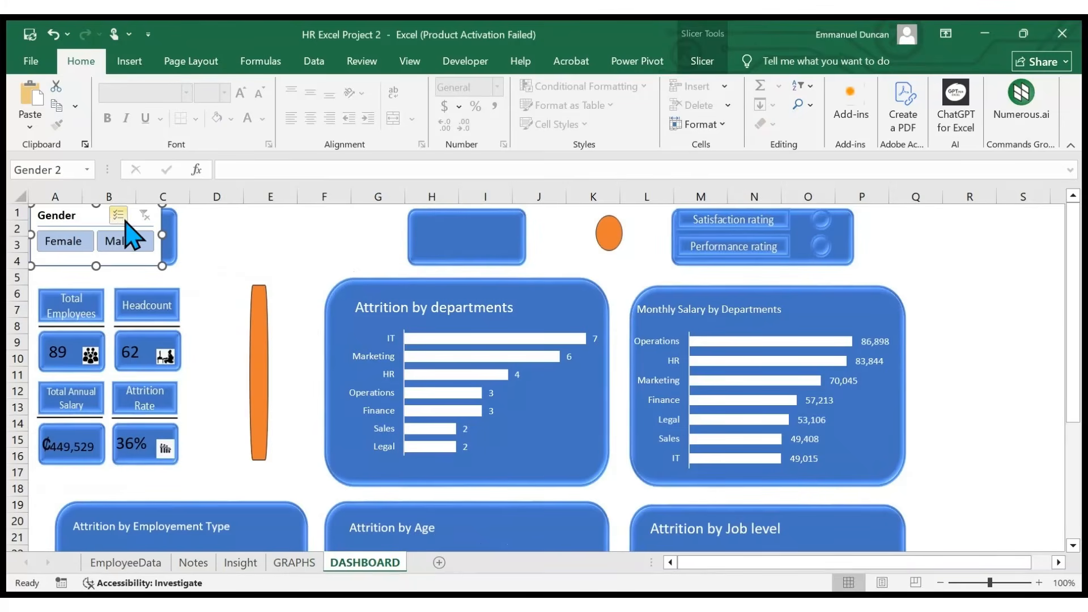
left_click_drag(97, 211, 477, 218)
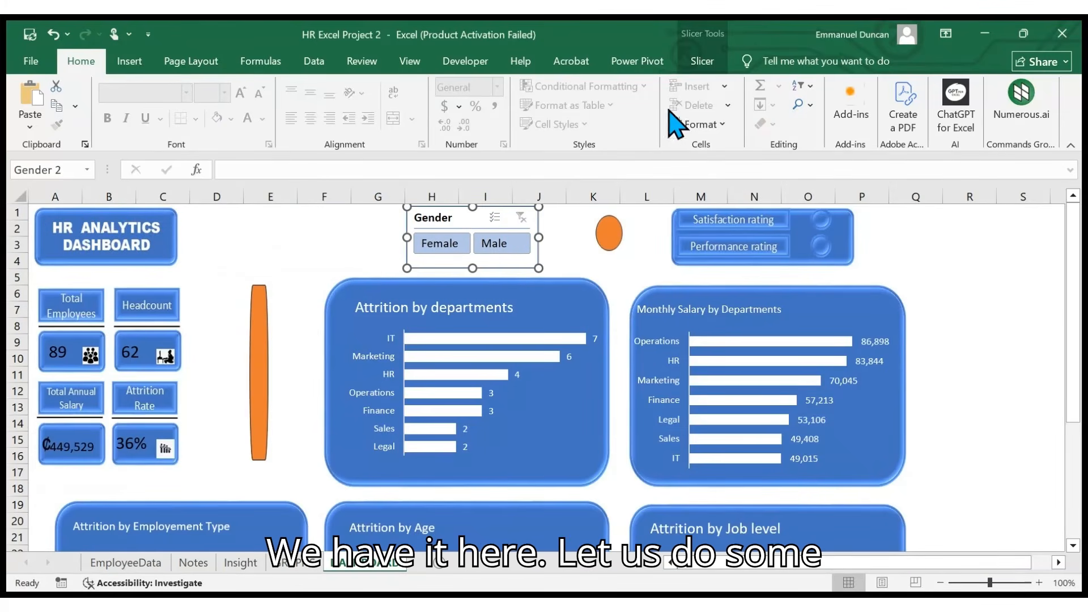
- Apply the light orange slicer style to the Gender slicer on the dashboard
left_click(698, 67)
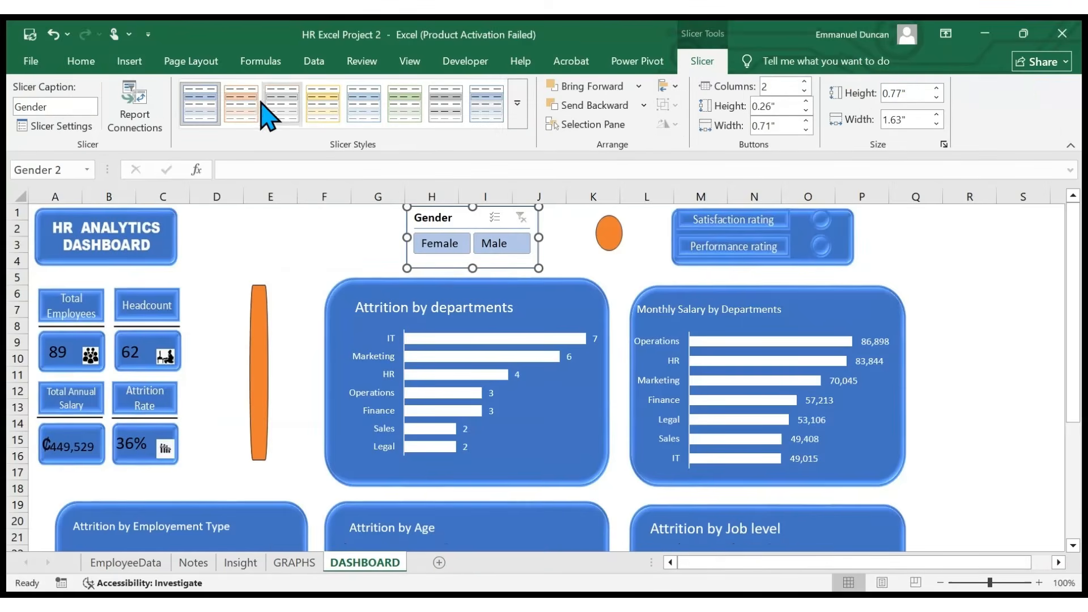
left_click(241, 105)
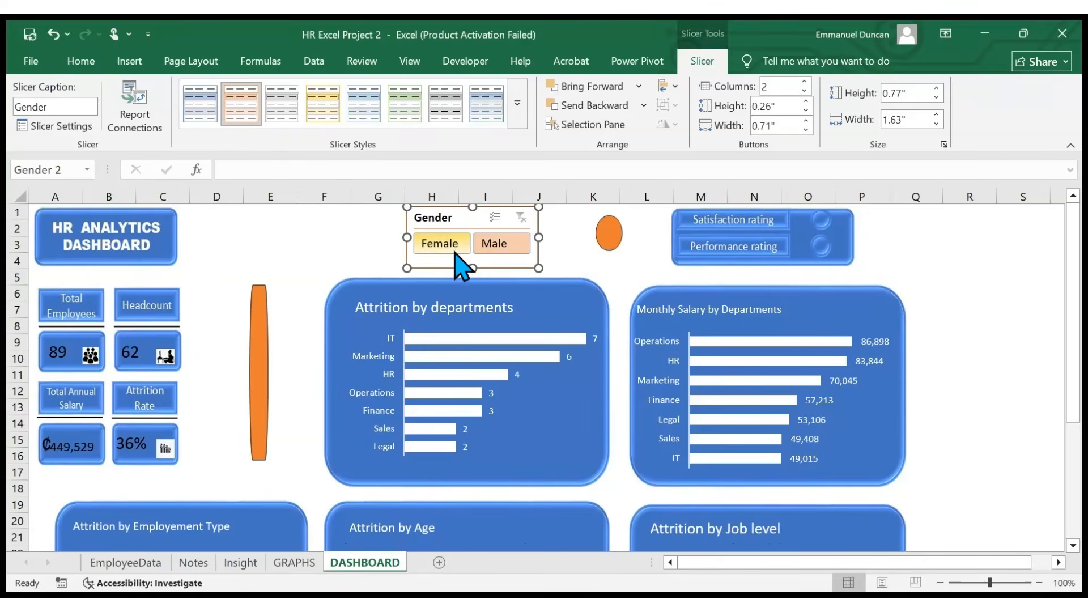
left_click(559, 253)
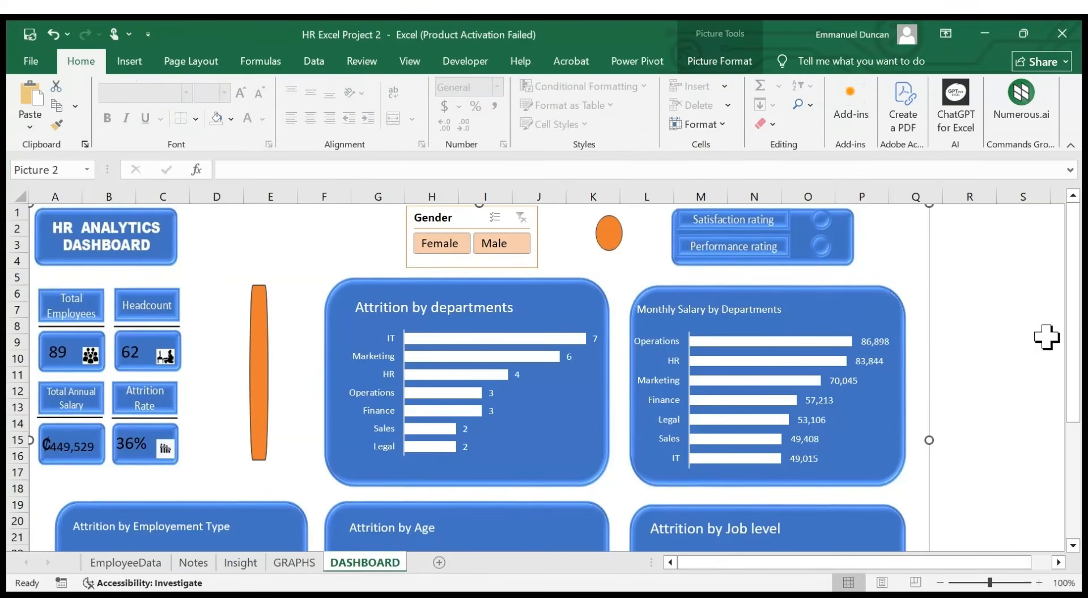
- Examine the average performance rating and satisfaction score tables on the Insight sheet
scroll(1079, 357, "down", 3)
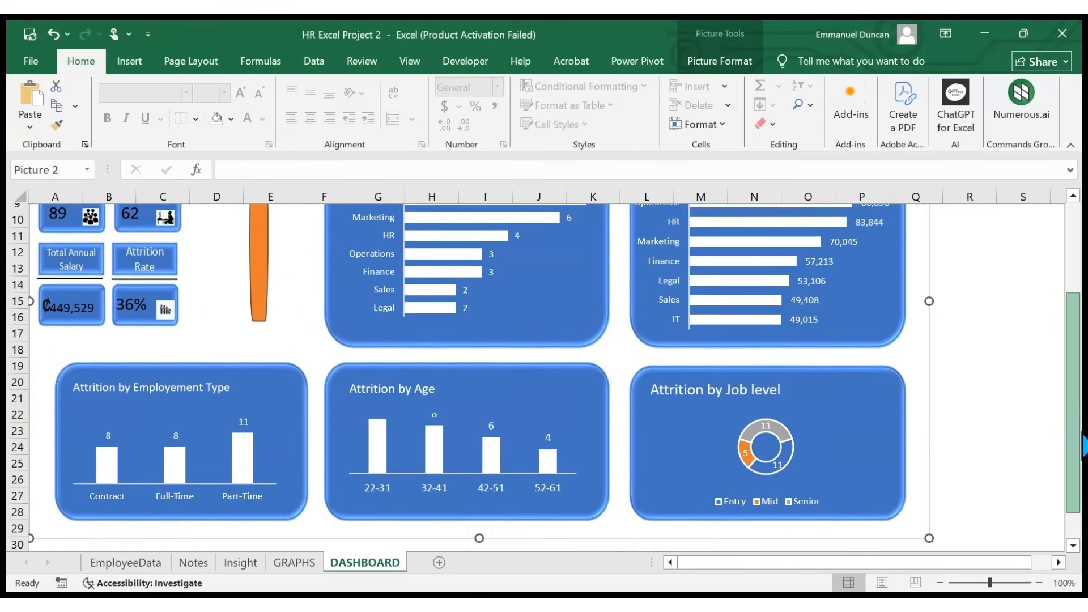
scroll(1068, 311, "up", 3)
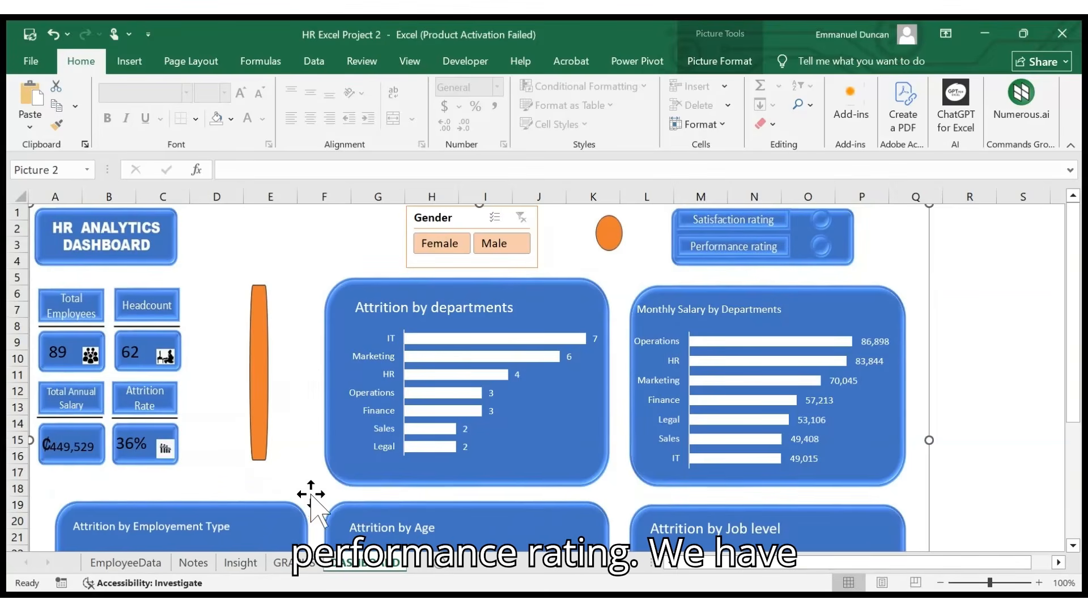
left_click(246, 564)
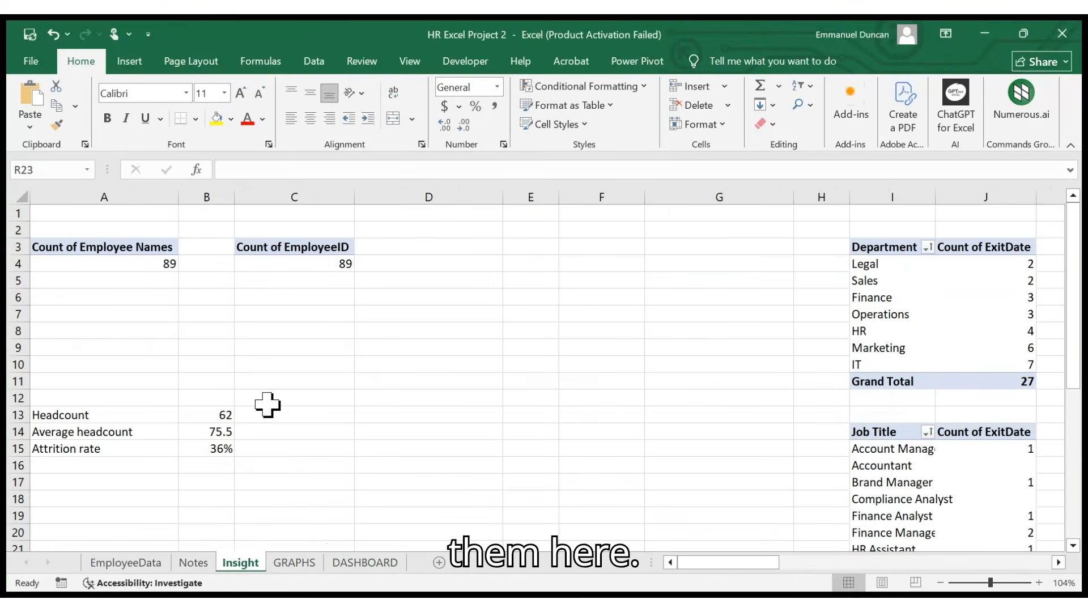
left_click_drag(753, 577, 940, 577)
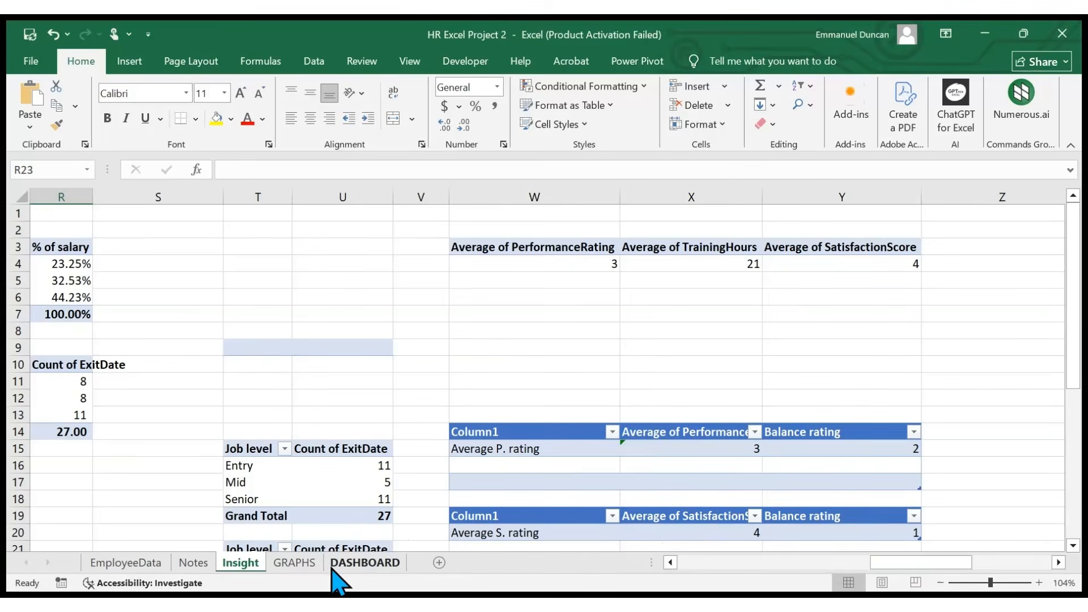
- Draw a 0.31" by 0.31" oval over the circle beside Satisfaction rating on the DASHBOARD sheet
left_click(365, 564)
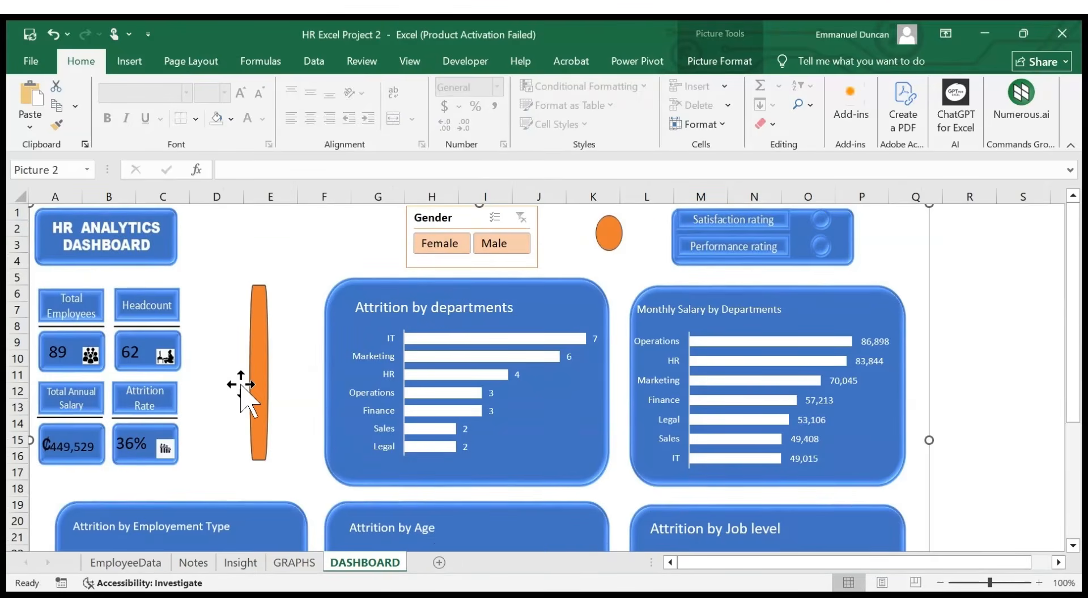
left_click(133, 64)
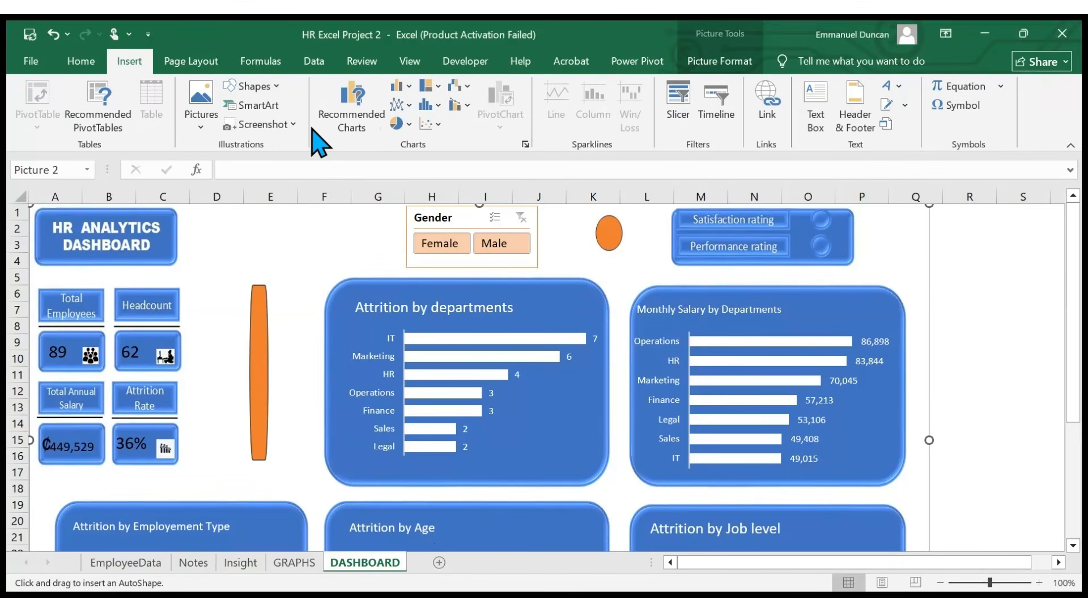
mouse_move(295, 241)
left_mouse_down()
mouse_move(340, 277)
mouse_move(330, 276)
mouse_move(362, 257)
mouse_move(821, 219)
mouse_move(831, 229)
mouse_move(823, 244)
mouse_move(829, 225)
left_mouse_up()
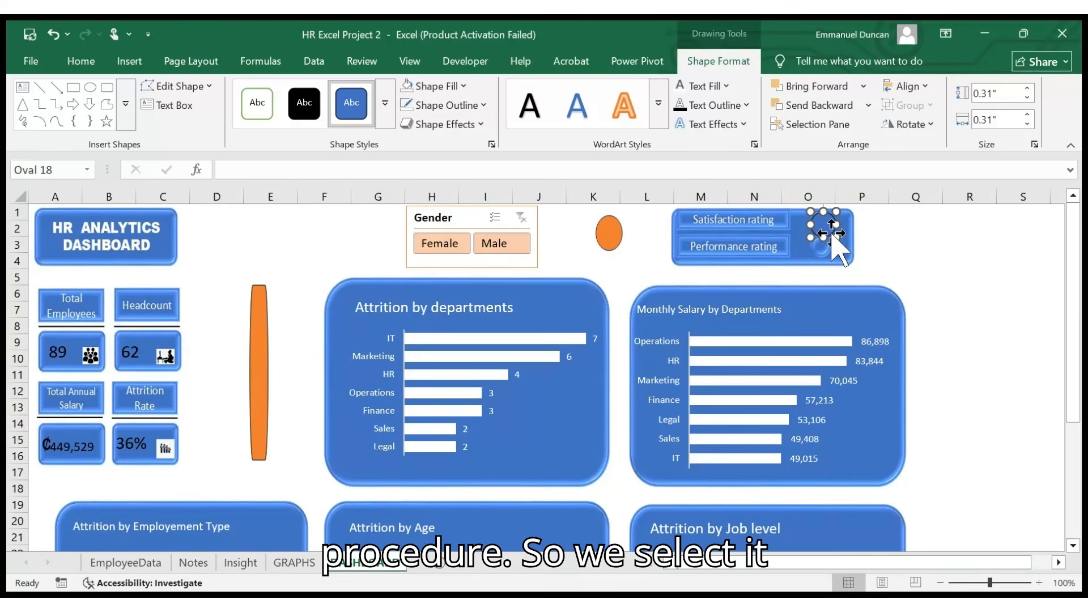
- Link the oval to the average performance rating in cell W4 of the Insight sheet
left_click(522, 169)
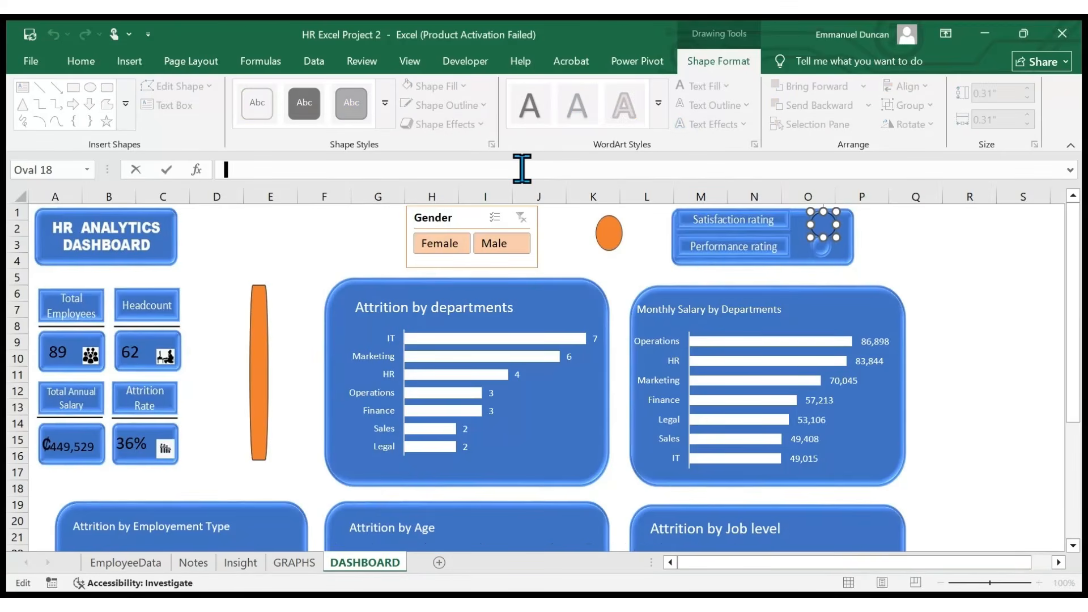
type("=")
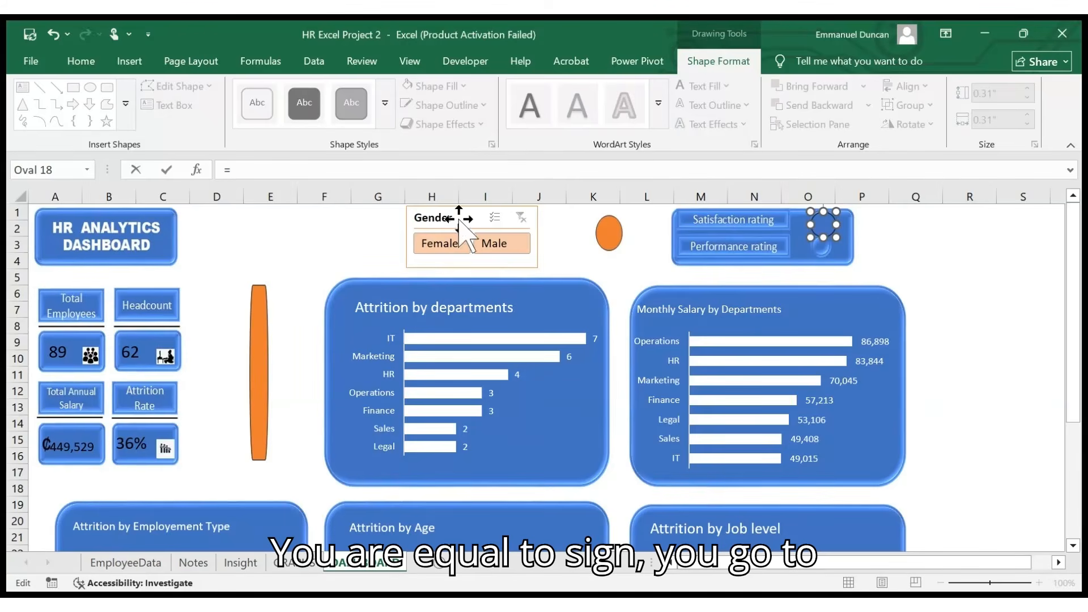
left_click(251, 565)
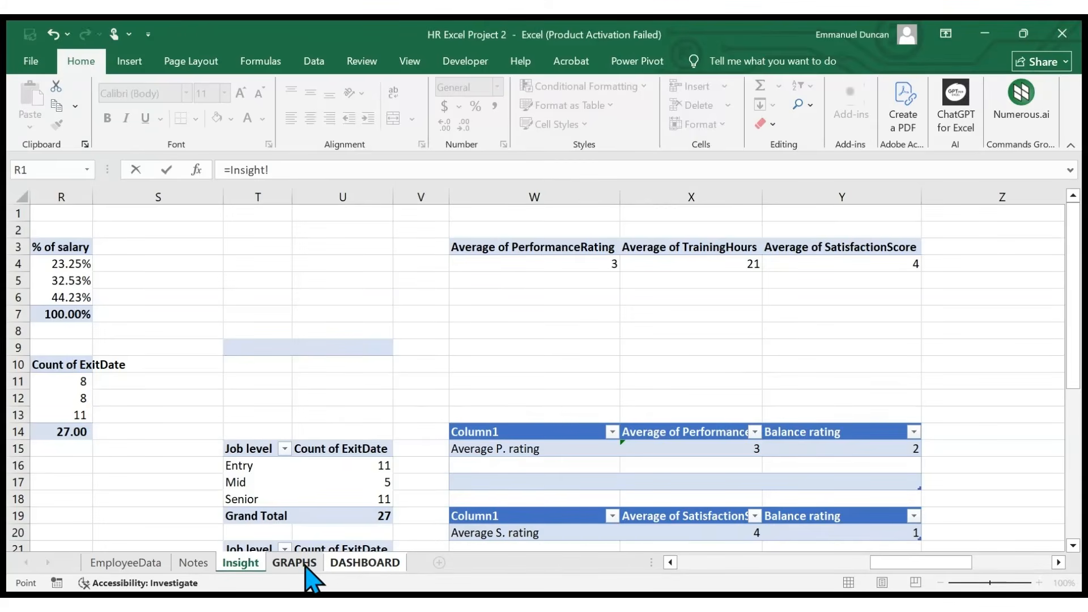
left_click(354, 564)
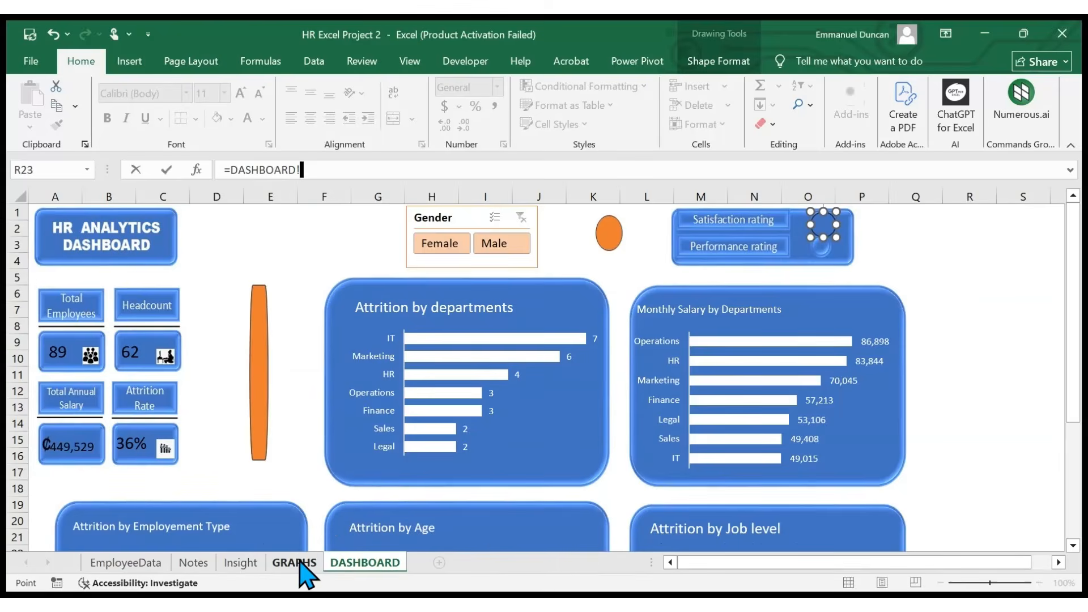
left_click(300, 563)
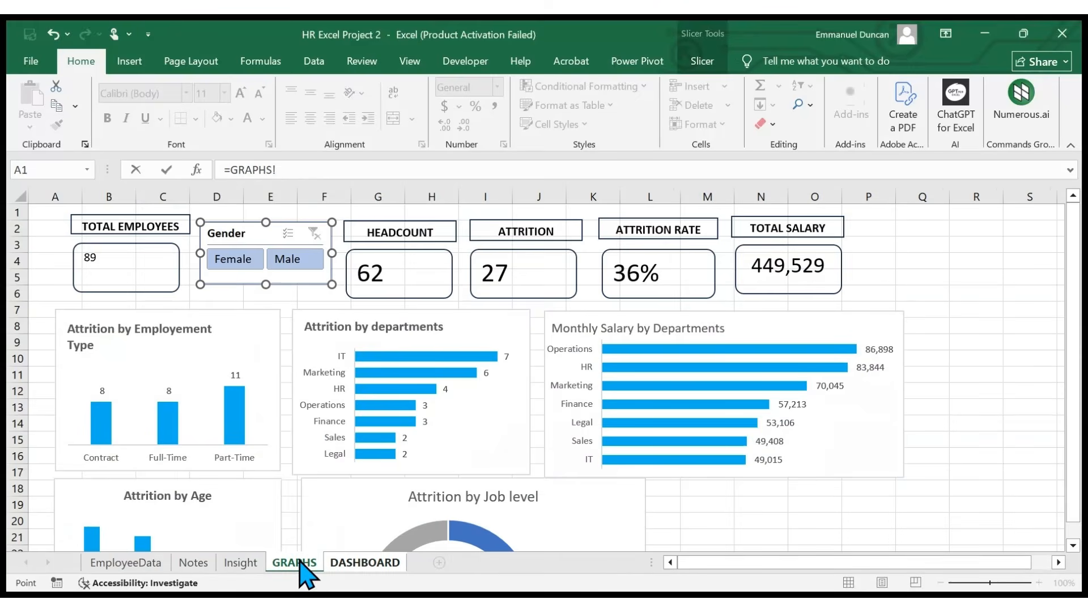
left_click(244, 564)
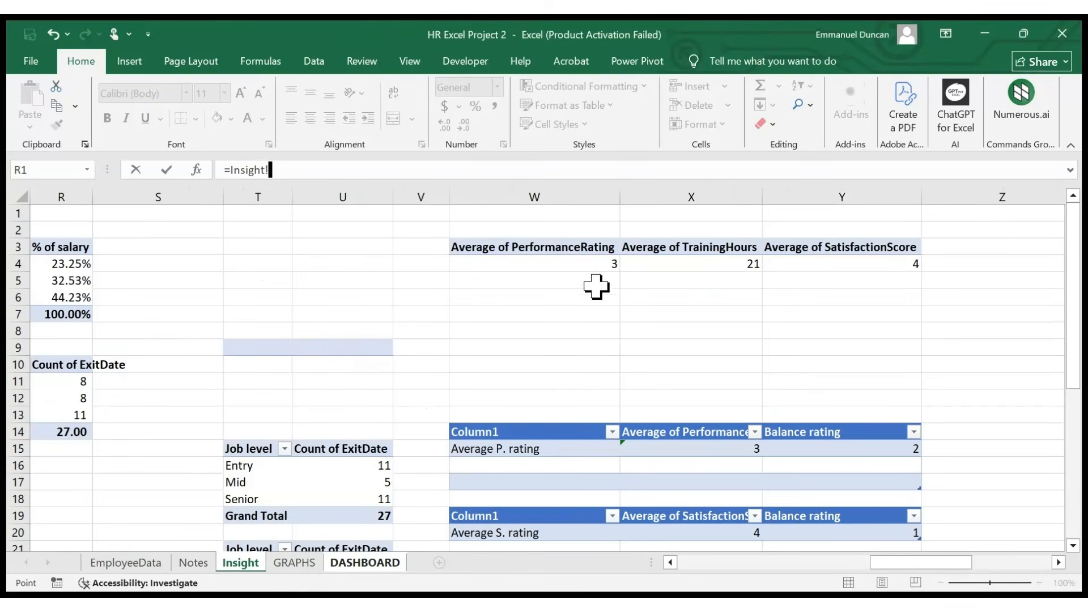
left_click(594, 264)
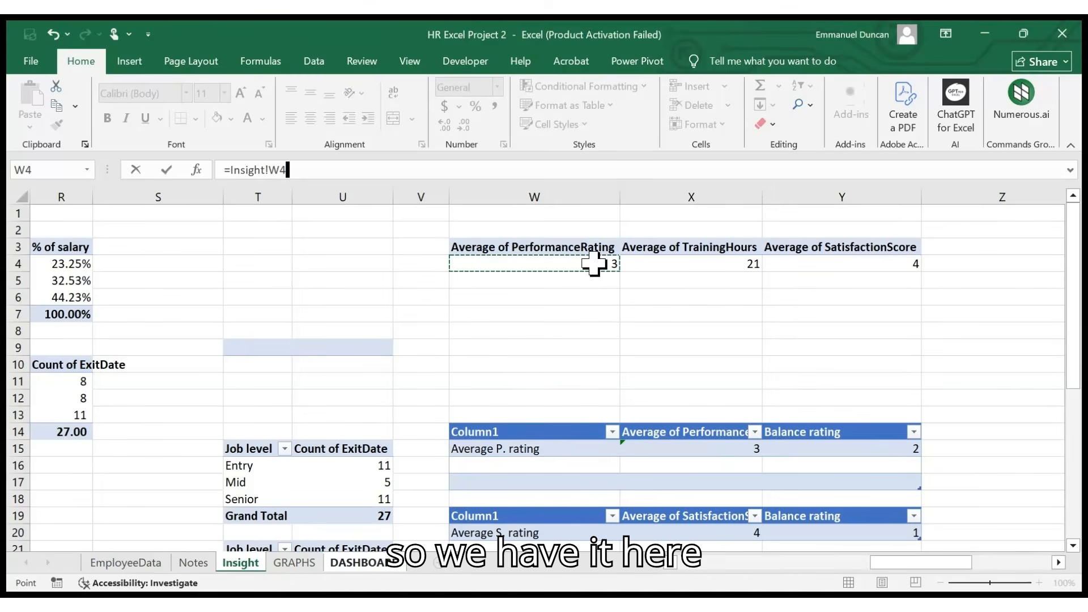
key("Return")
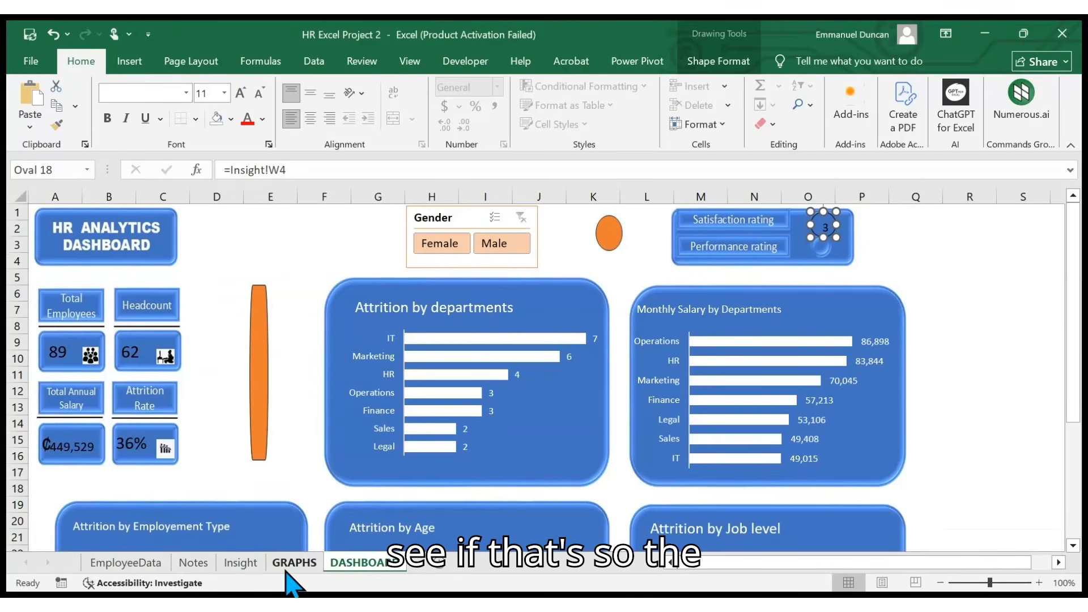
- Check the rating's source on the Insight sheet and move the linked oval onto the circle beside Performance rating
left_click(240, 562)
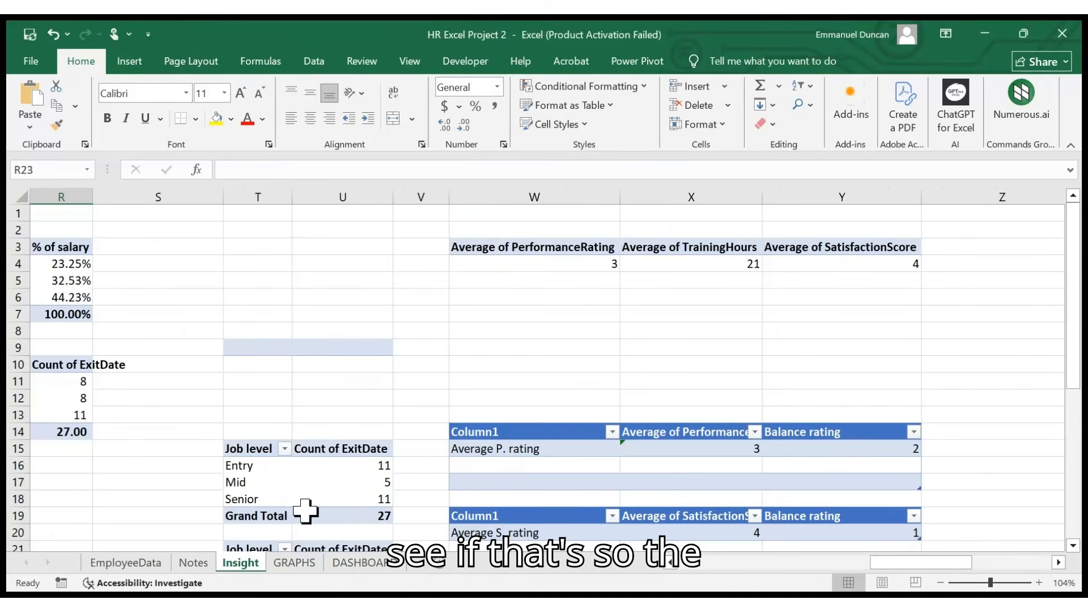
left_click(354, 562)
left_click_drag(827, 230, 829, 258)
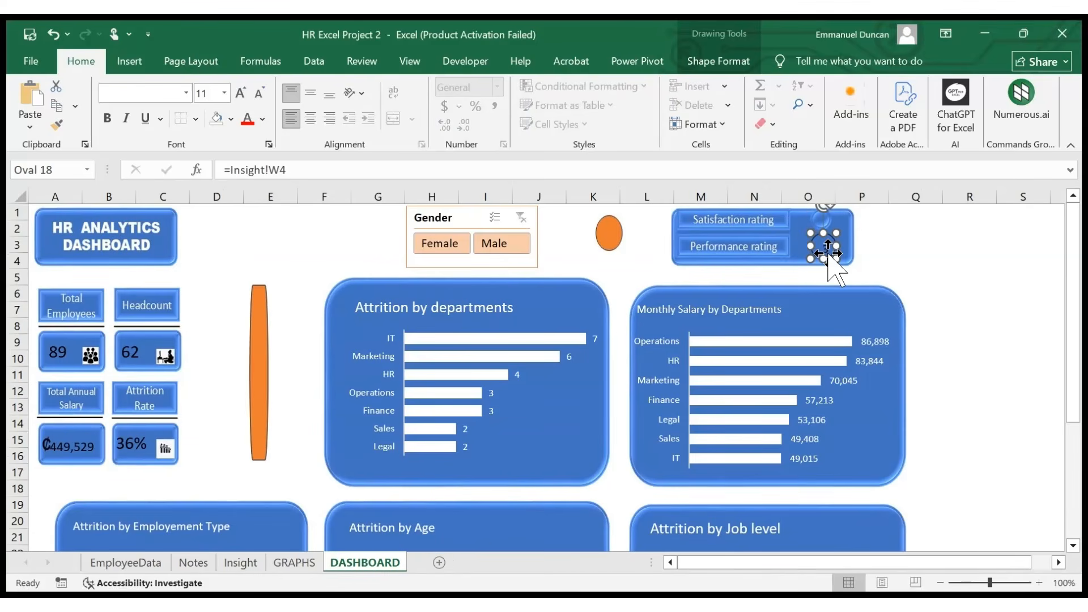
- Make the text of the performance rating oval white and remove its outline
left_click(717, 61)
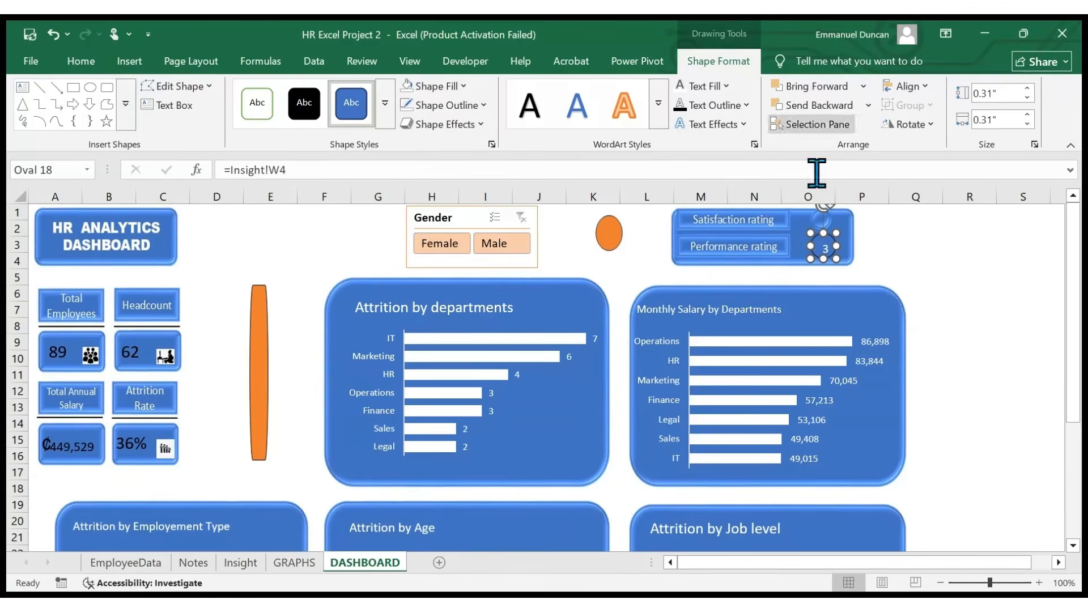
left_click(862, 260)
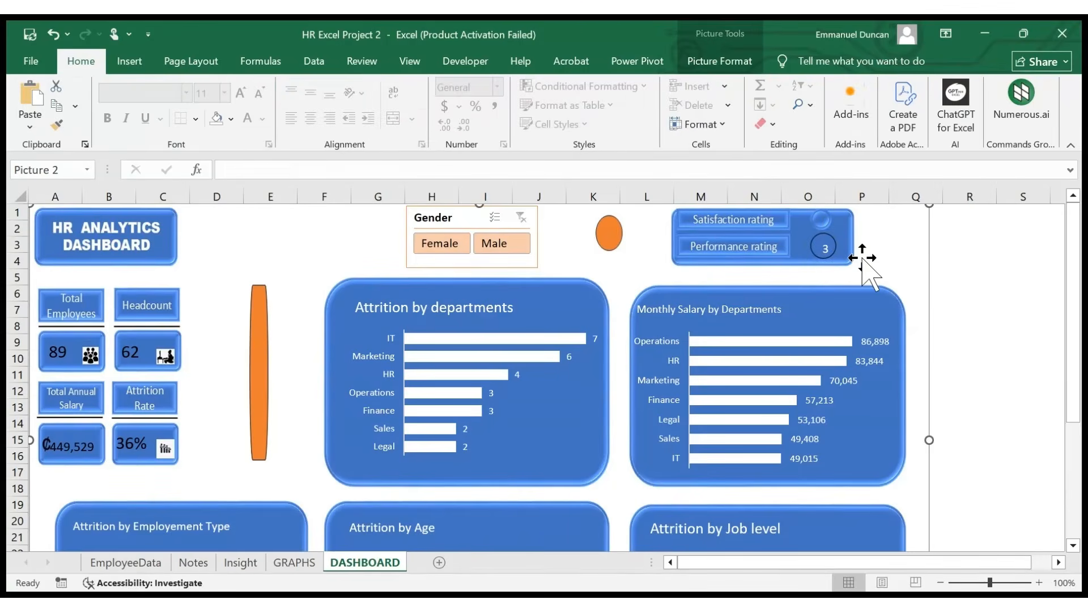
left_click(833, 255)
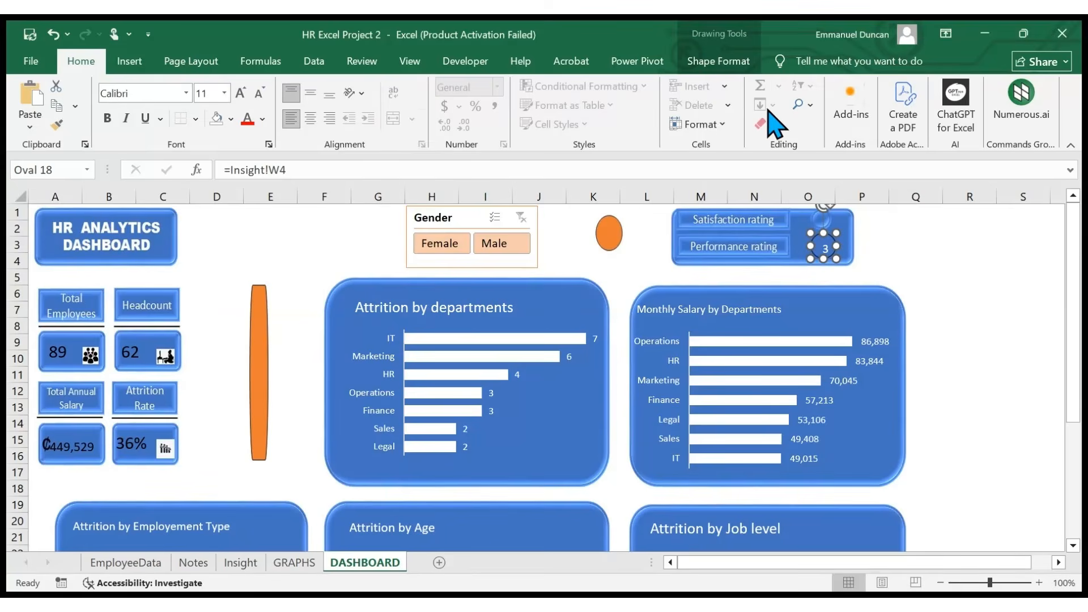
left_click(732, 62)
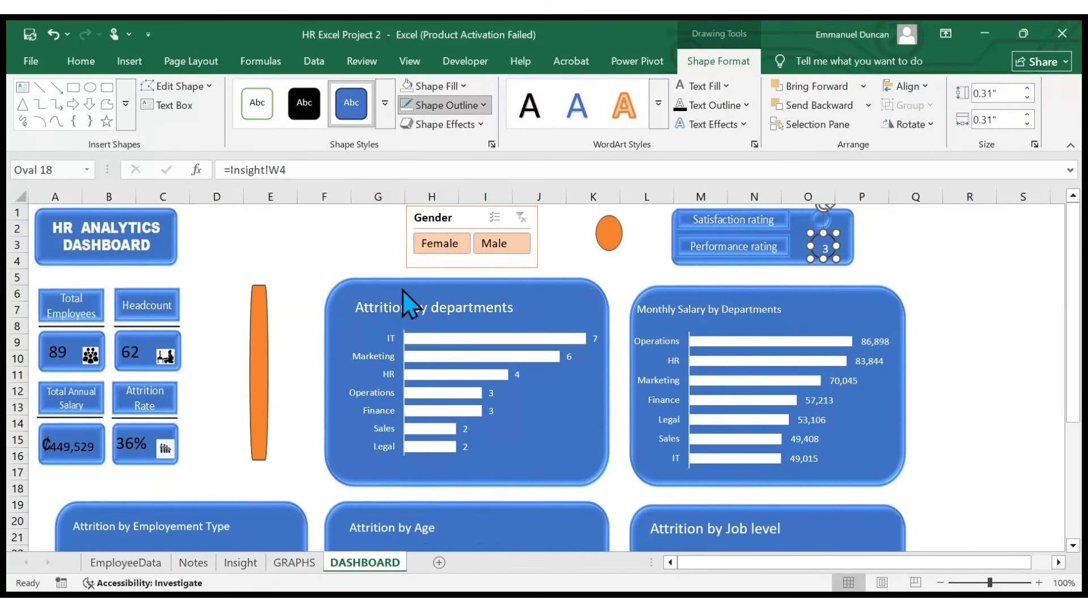
left_click(887, 255)
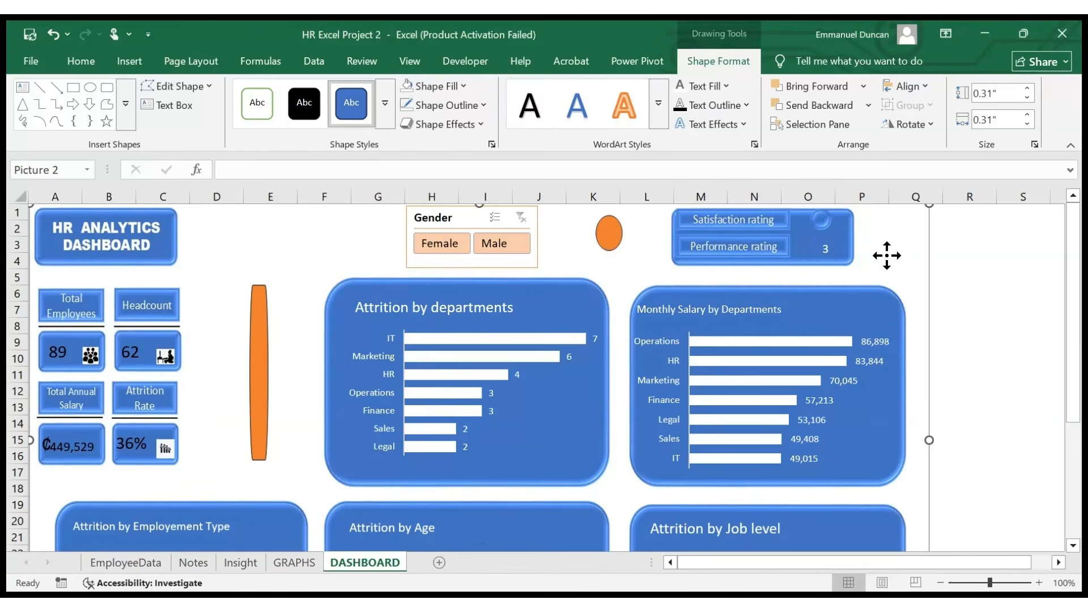
- Adjust the performance value's position in its circle and duplicate the oval onto the circle beside Satisfaction rating
left_click(831, 253)
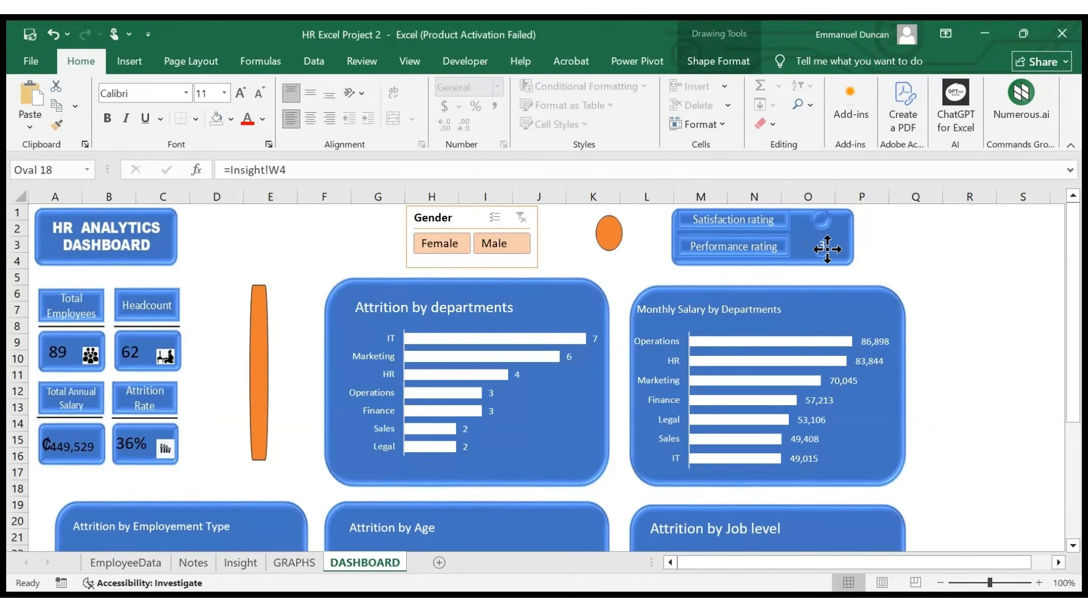
left_click_drag(729, 274, 835, 234)
key("ctrl+z")
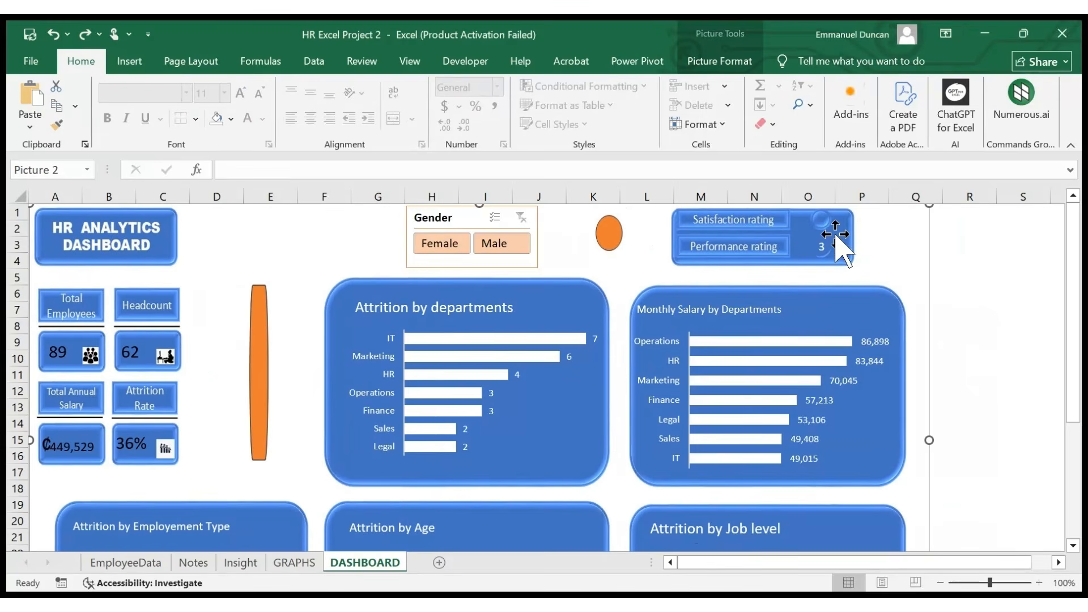
left_click(828, 244)
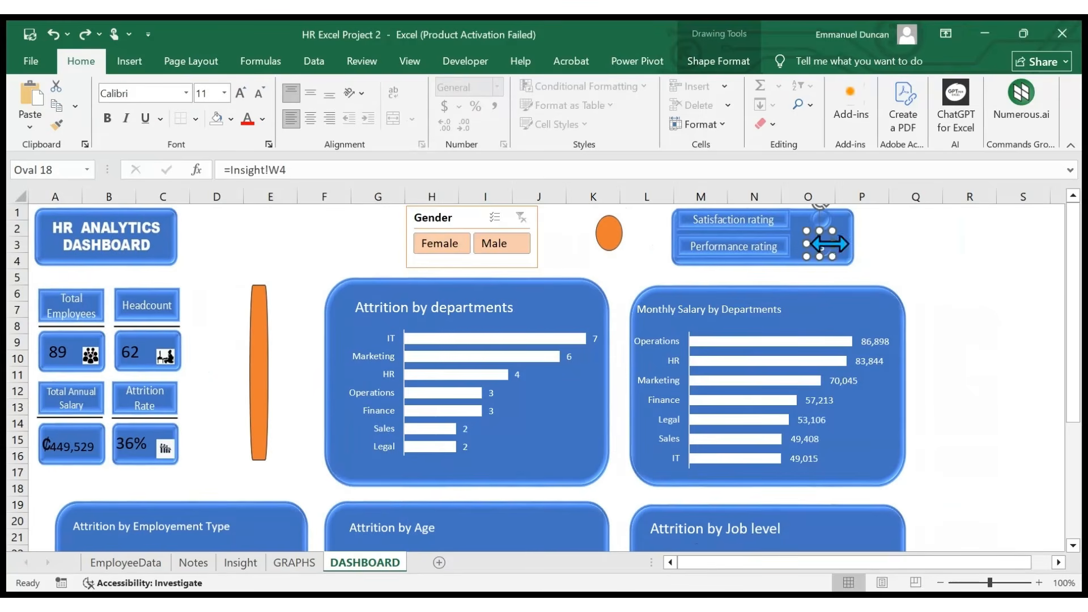
left_click_drag(826, 246, 827, 216, "ctrl")
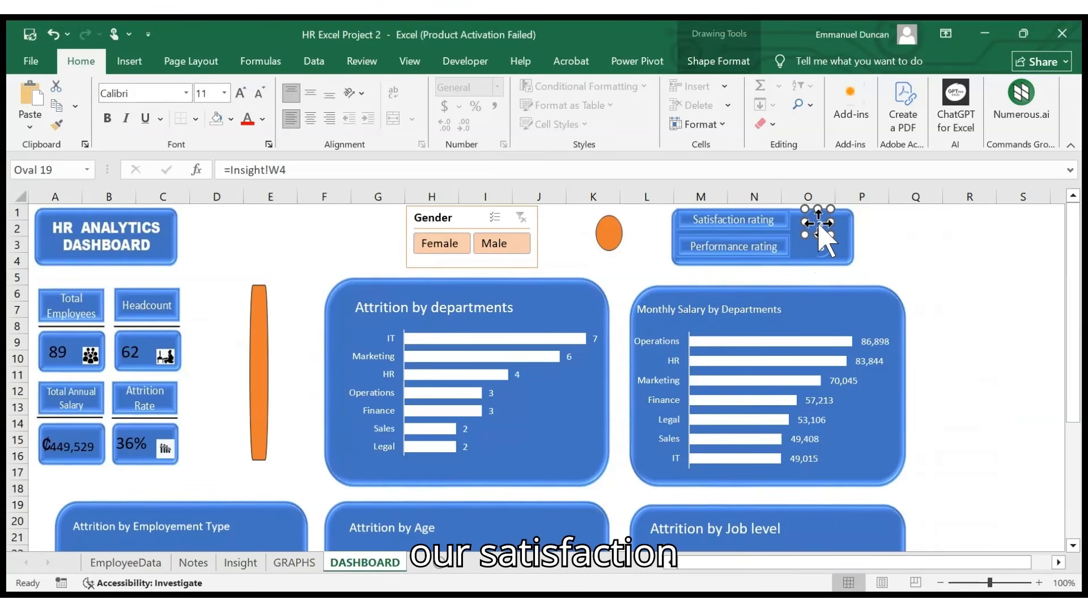
- Replace the duplicated oval's link with the average satisfaction score in cell Y4 of the Insight sheet
left_click(393, 170)
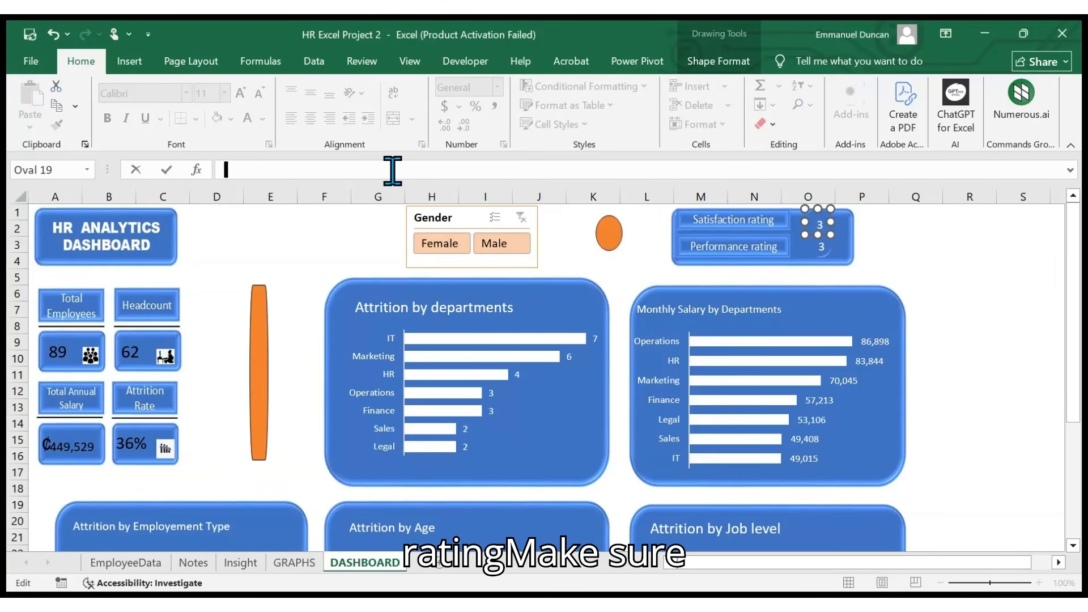
key("Return")
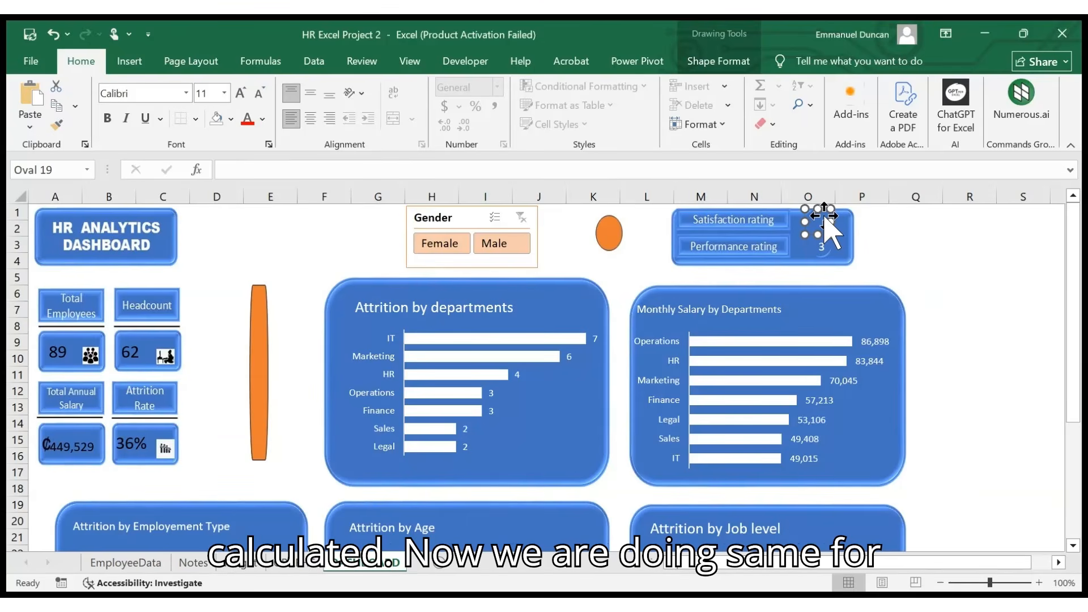
left_click(525, 170)
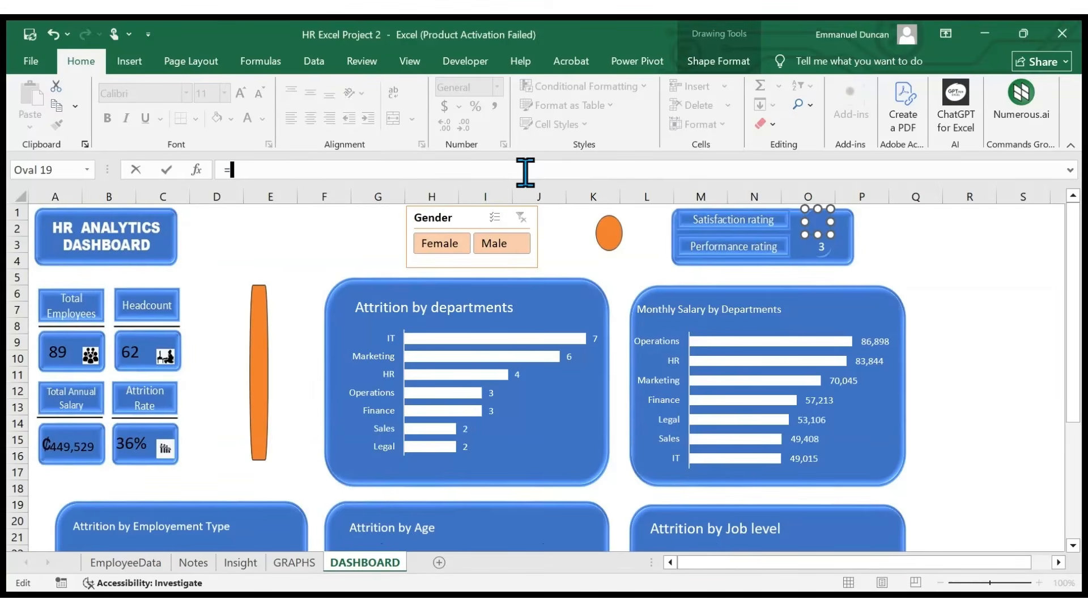
left_click(289, 564)
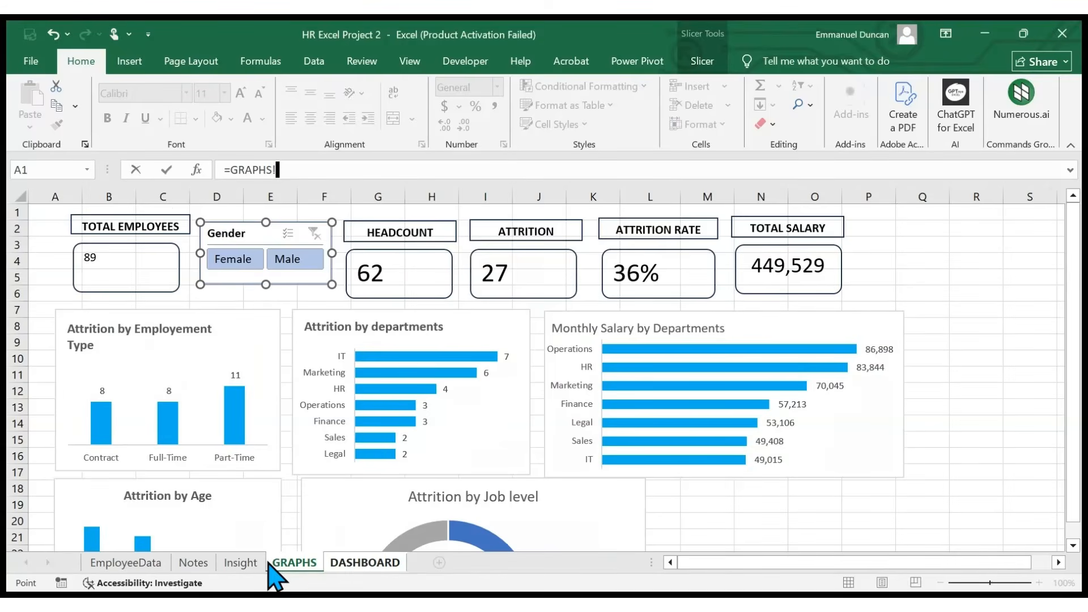
left_click(240, 563)
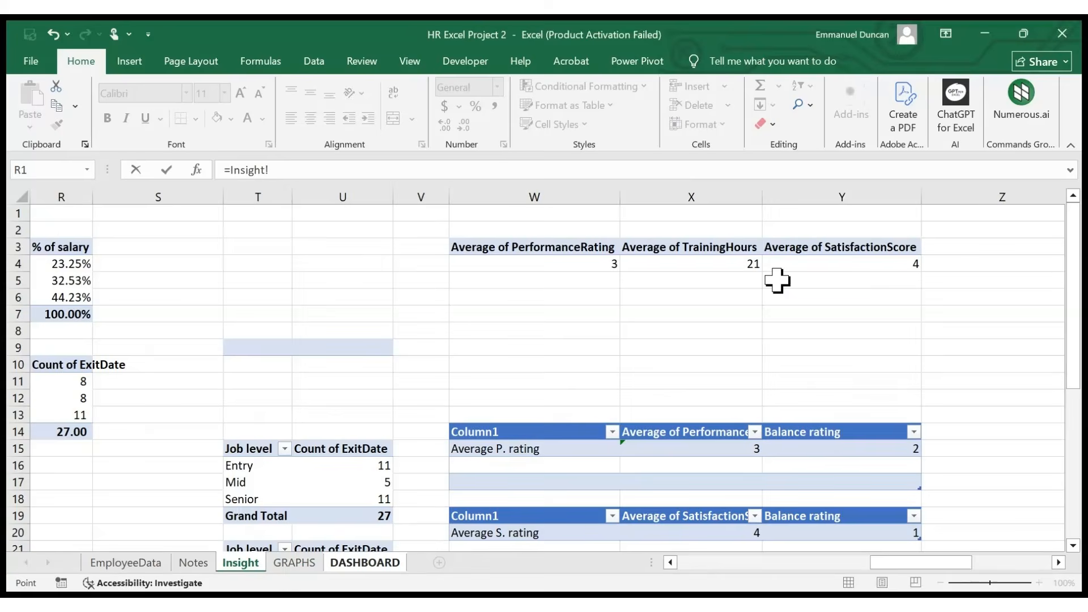
left_click(857, 258)
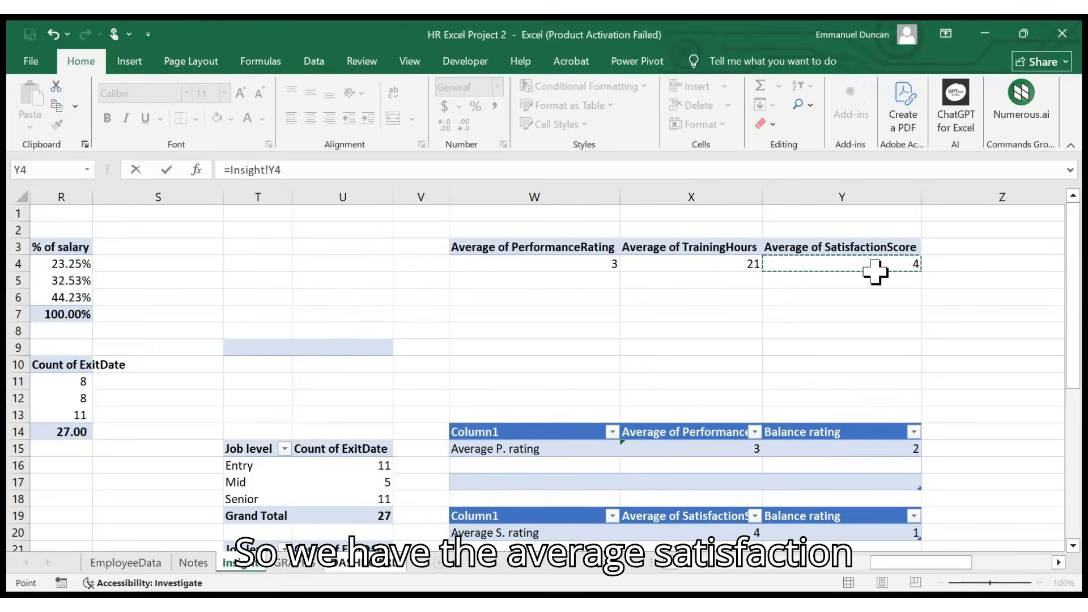
key("Return")
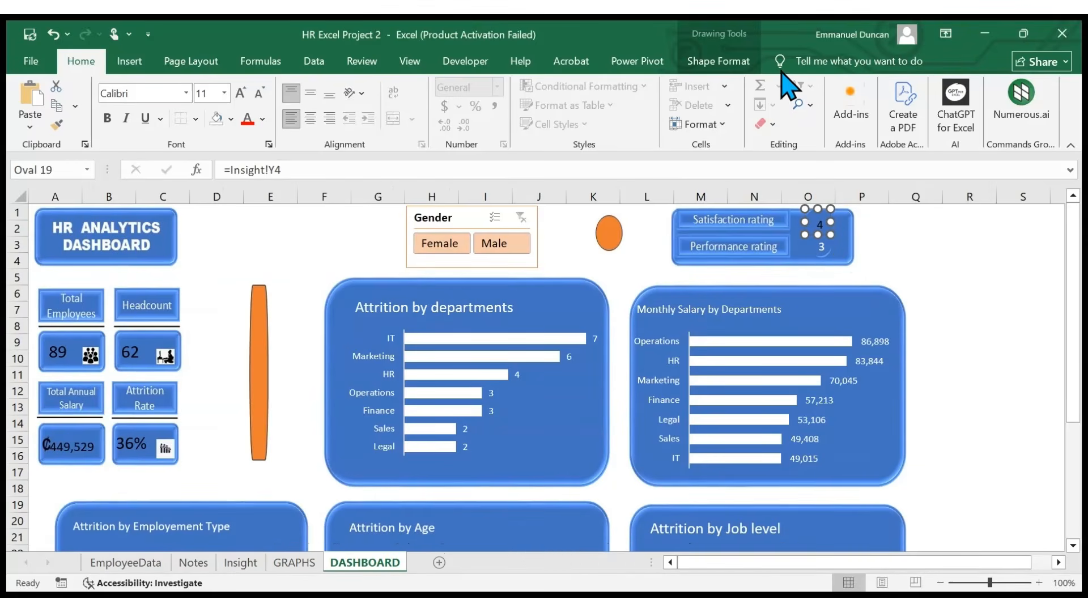
- Make the satisfaction rating value white and adjust its position within the circle
left_click(739, 76)
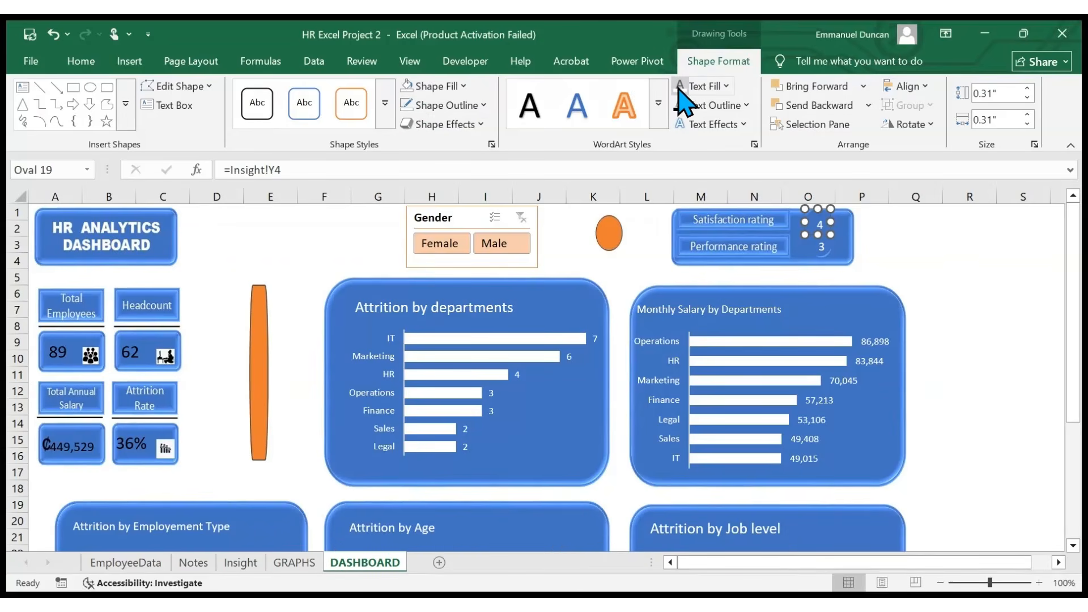
left_click(898, 223)
left_click(820, 228)
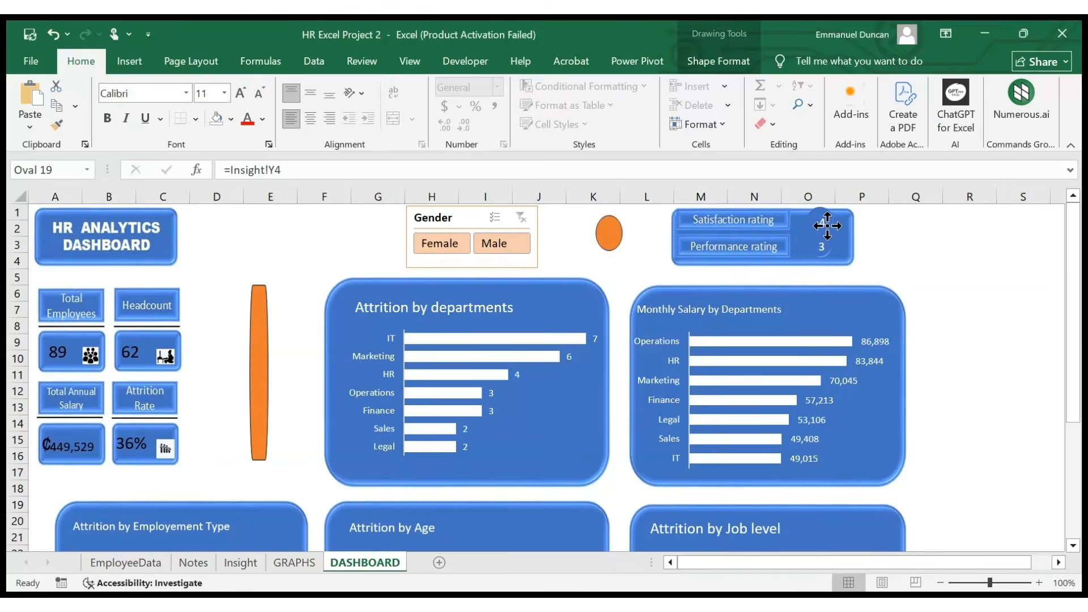
left_click(827, 228)
left_click(868, 242)
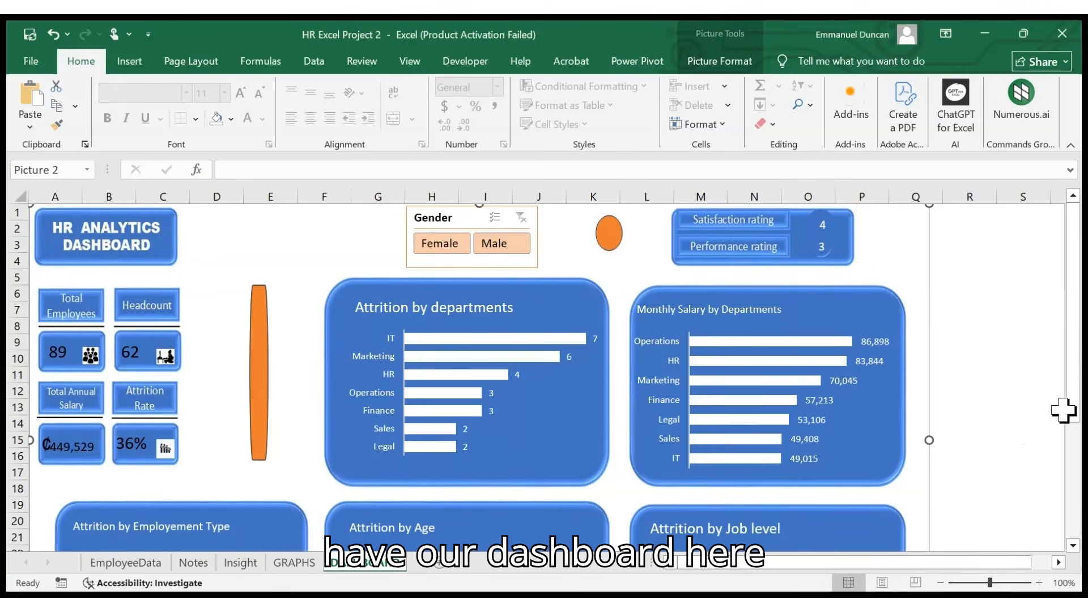
- Set the Attrition by Job level doughnut's angle of first slice to 80° and its hole size to 59%
left_click_drag(1073, 413, 1056, 499)
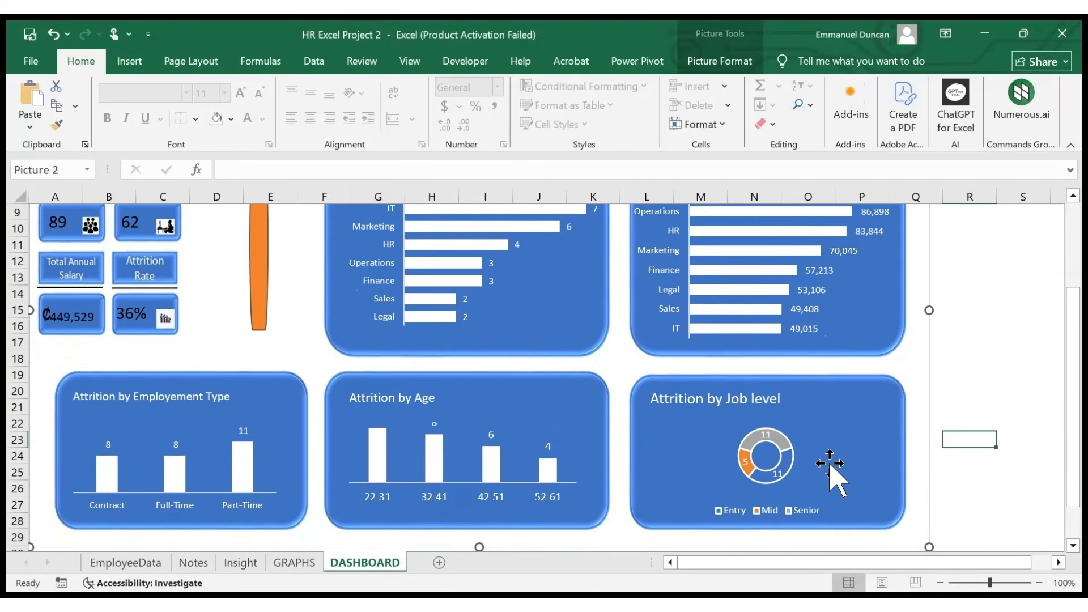
left_click(793, 460)
left_click(786, 443)
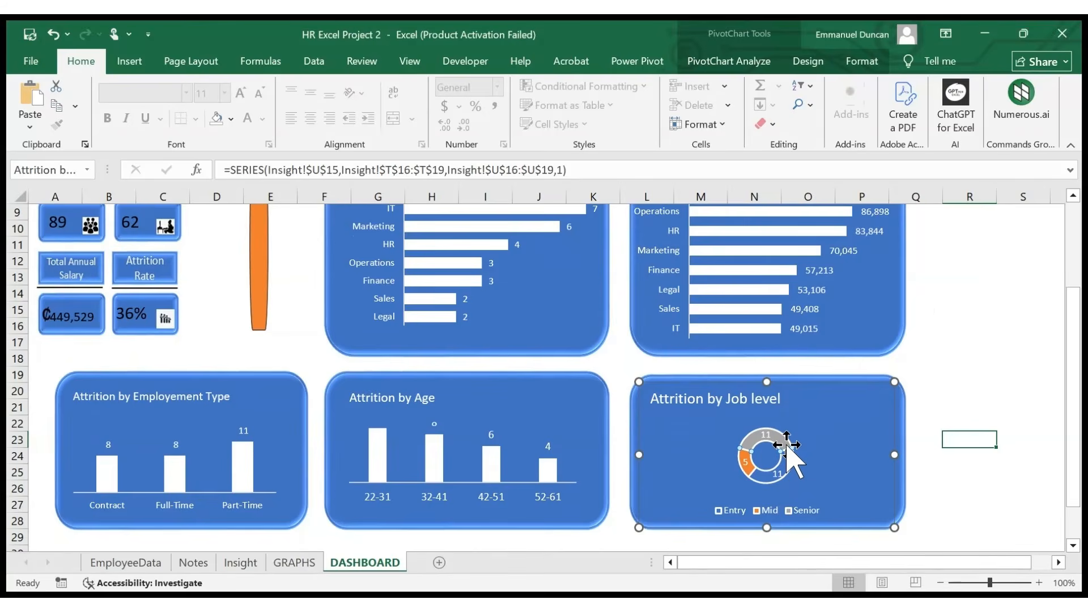
left_click(869, 377)
left_click(787, 446)
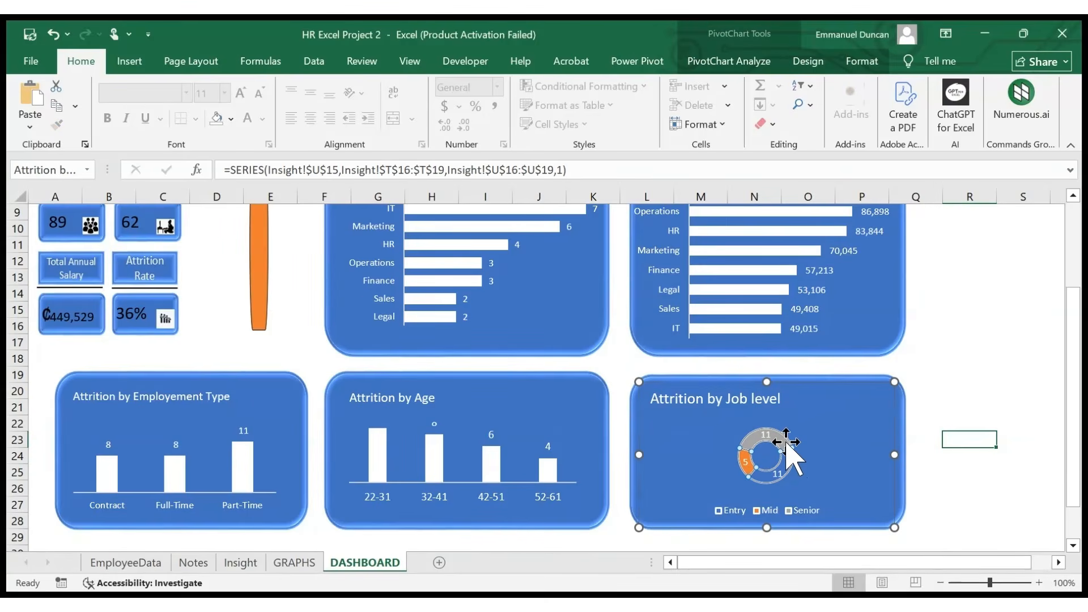
left_click(785, 441)
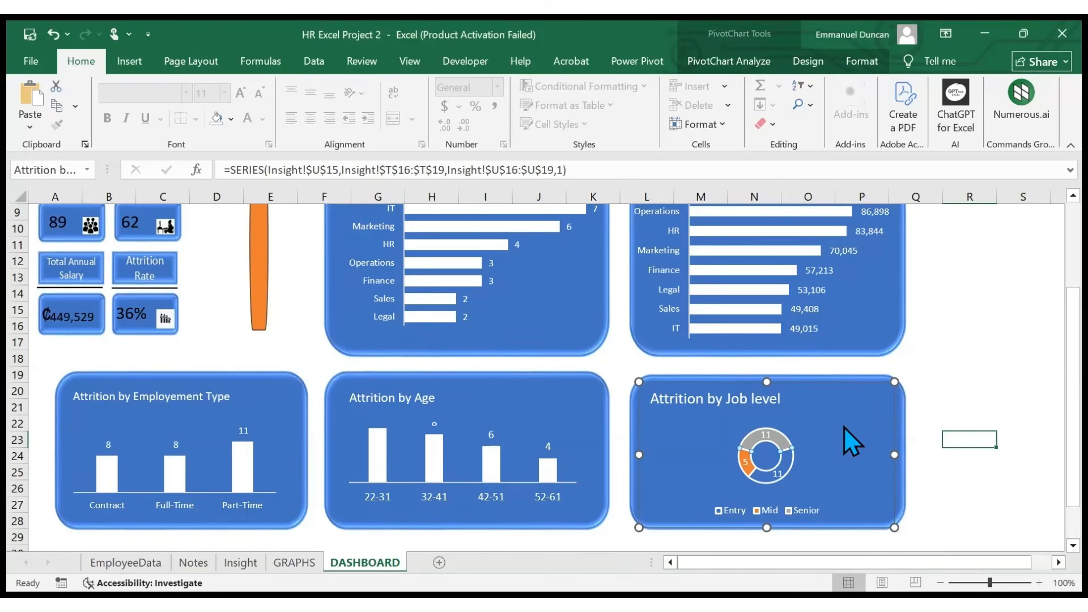
key("ctrl+1")
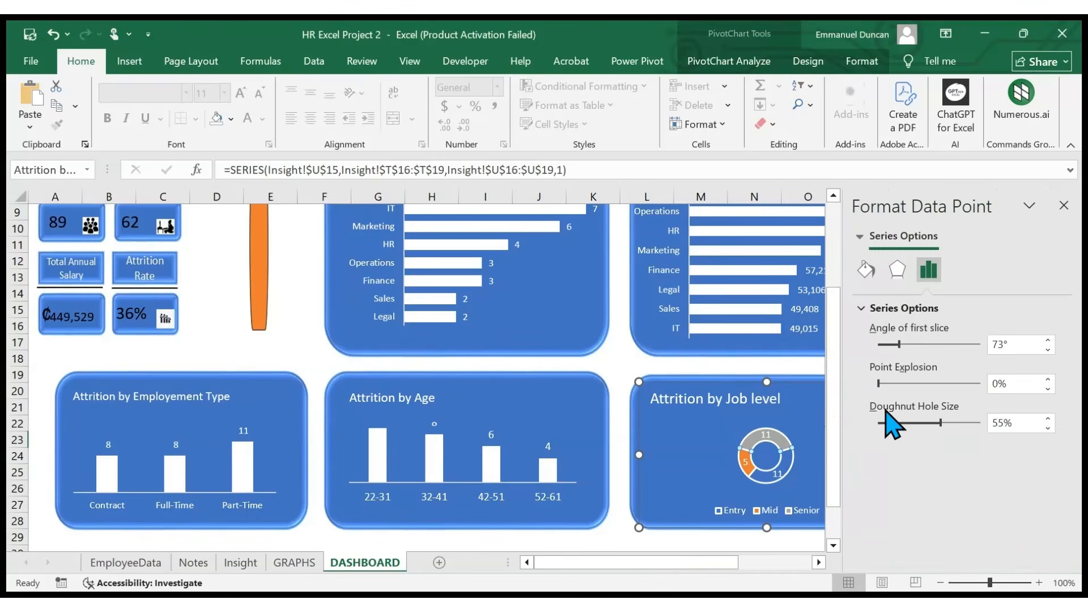
mouse_move(899, 344)
left_mouse_down()
mouse_move(919, 344)
mouse_move(906, 345)
left_mouse_up()
left_click_drag(947, 426, 952, 426)
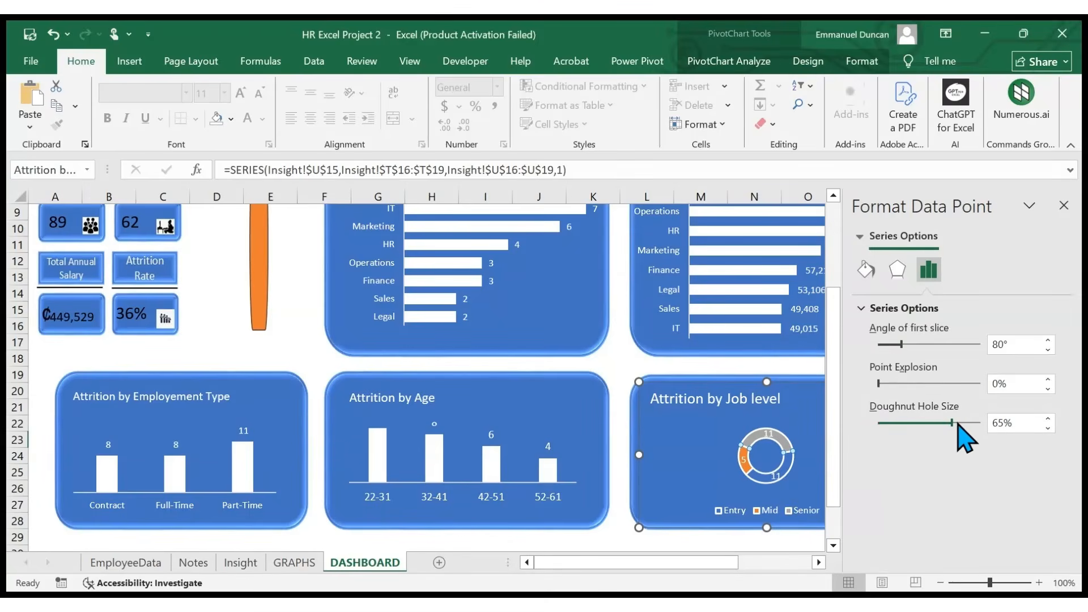
left_click_drag(952, 426, 945, 426)
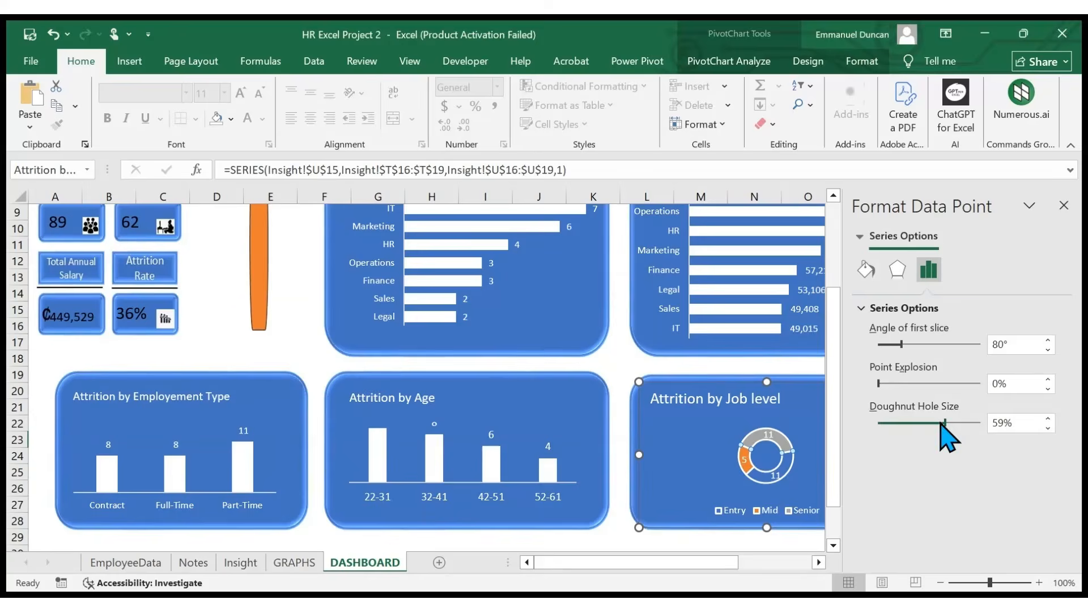
- Enlarge the doughnut hole slightly more for the whole Attrition by Job level series and close the formatting options
left_click(739, 444)
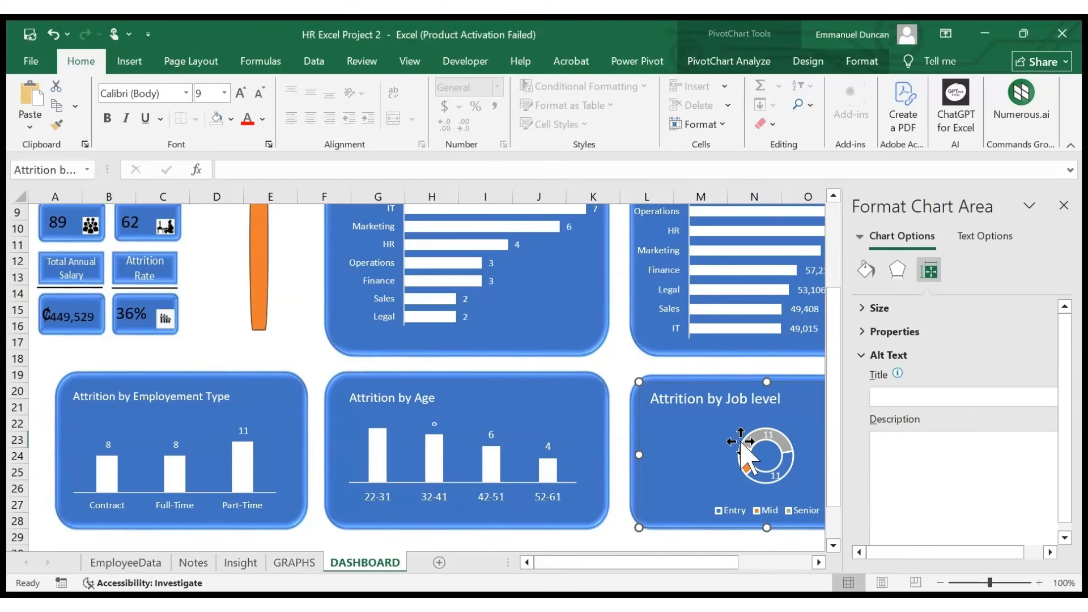
left_click(741, 445)
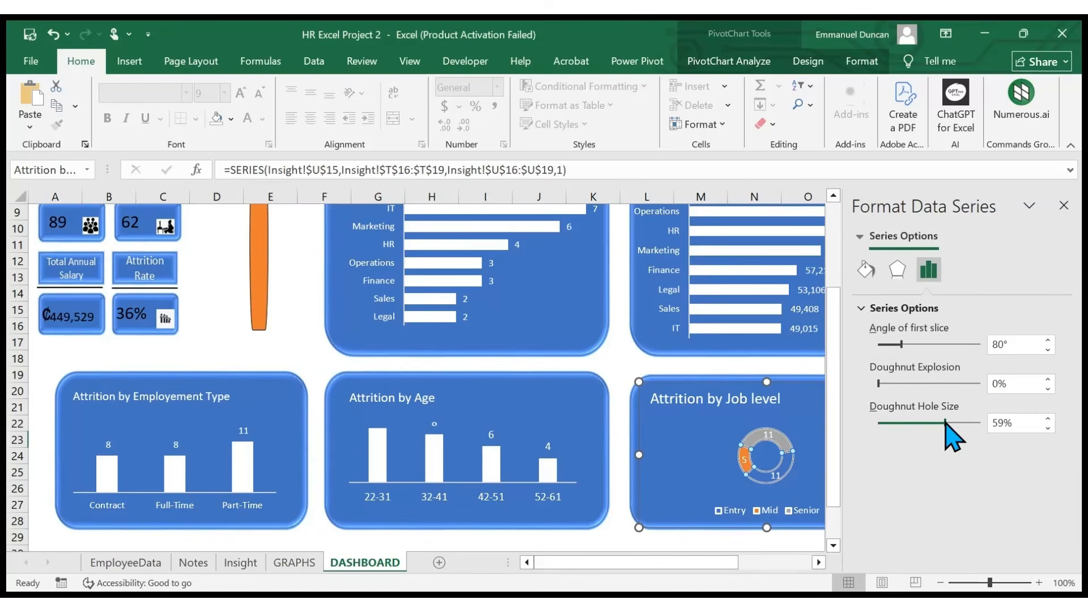
left_click_drag(948, 426, 954, 426)
left_click(776, 419)
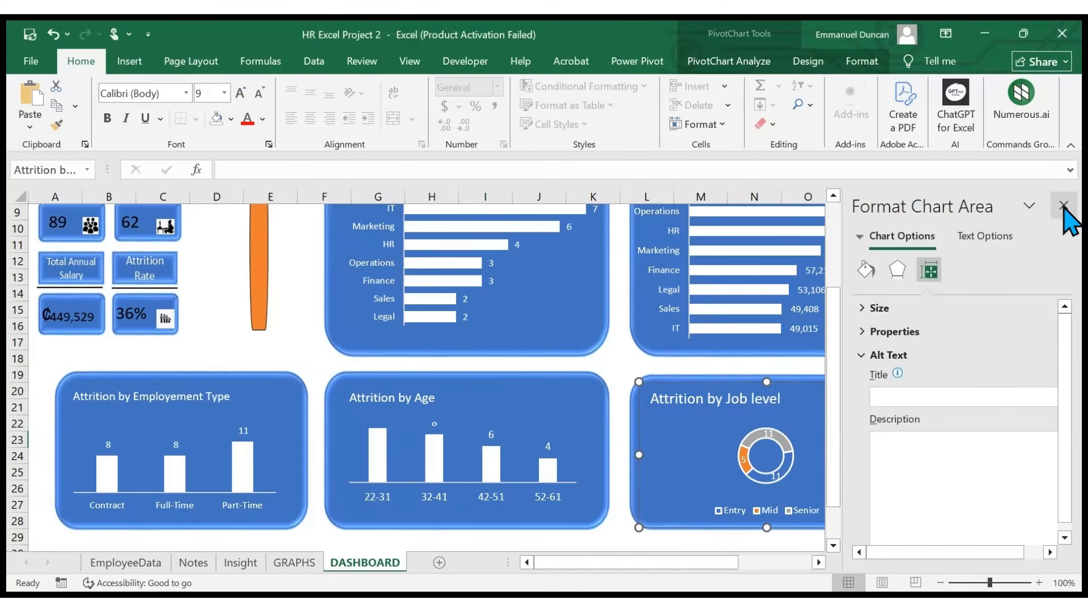
left_click(864, 309)
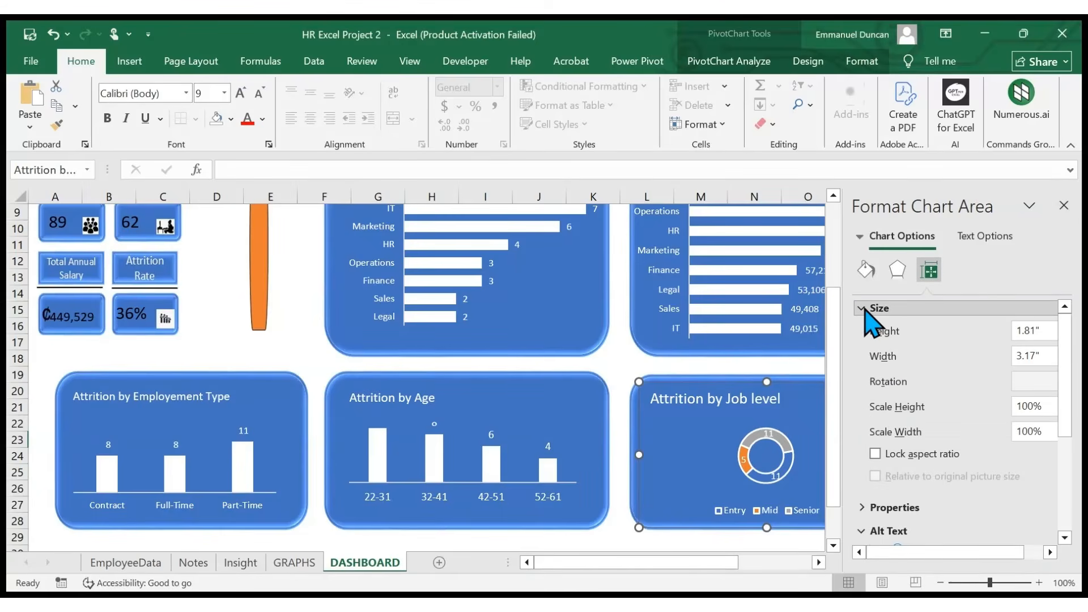
left_click(790, 444)
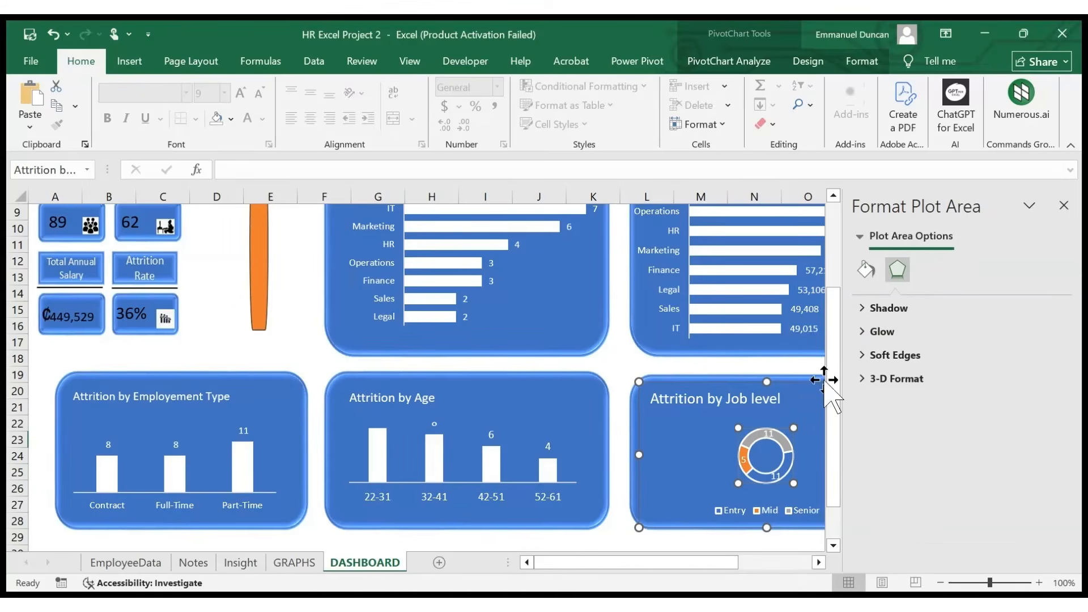
left_click(796, 409)
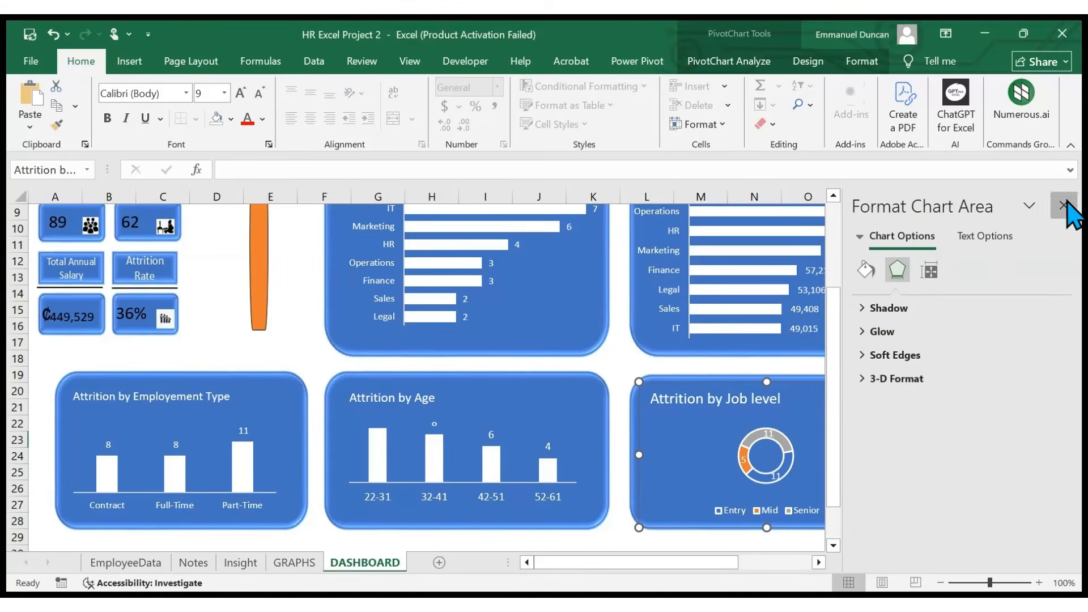
left_click(1064, 205)
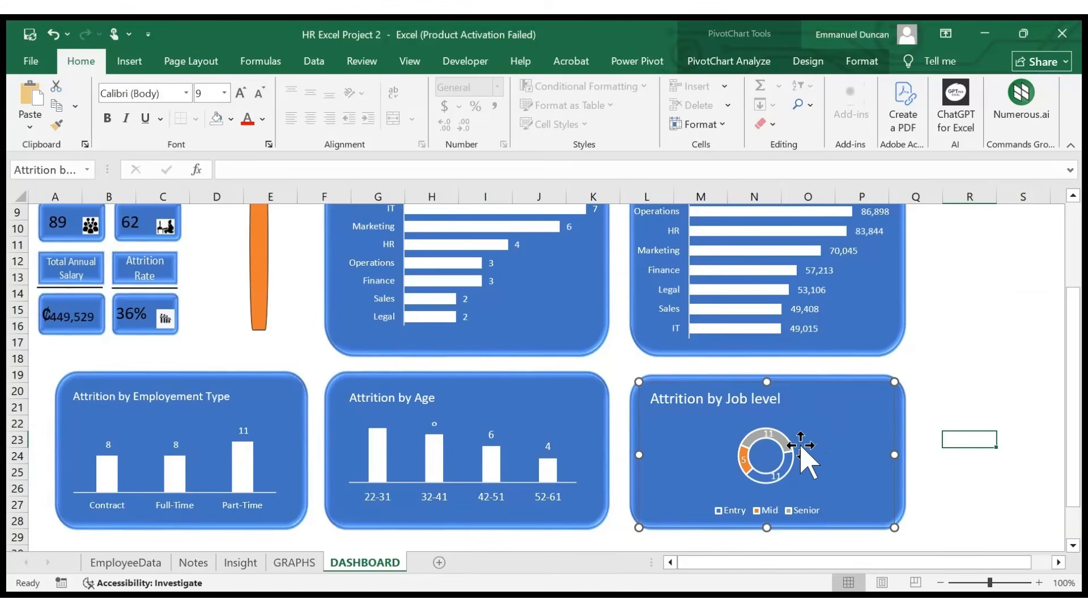
- Widen the Attrition by Job level chart slightly within its card, and undo a trial move of the chart
left_click(741, 446)
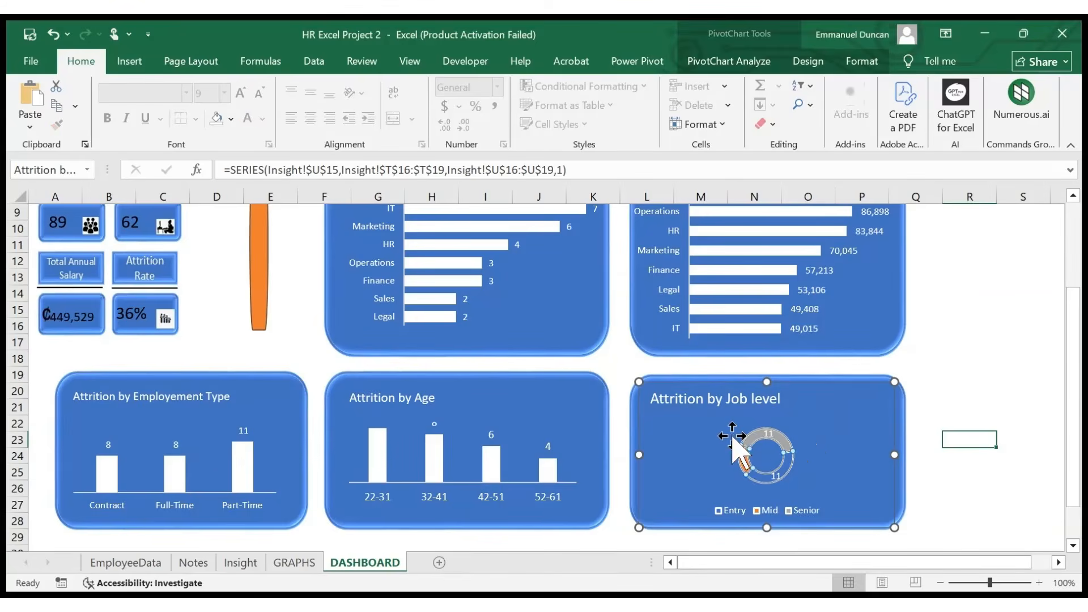
left_click(711, 436)
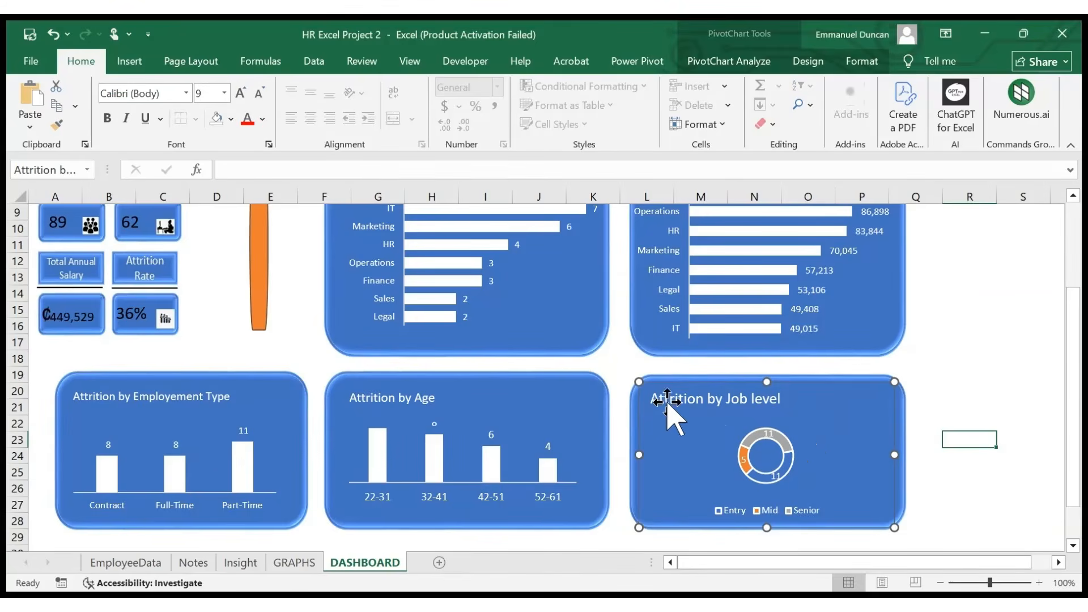
left_click(629, 361)
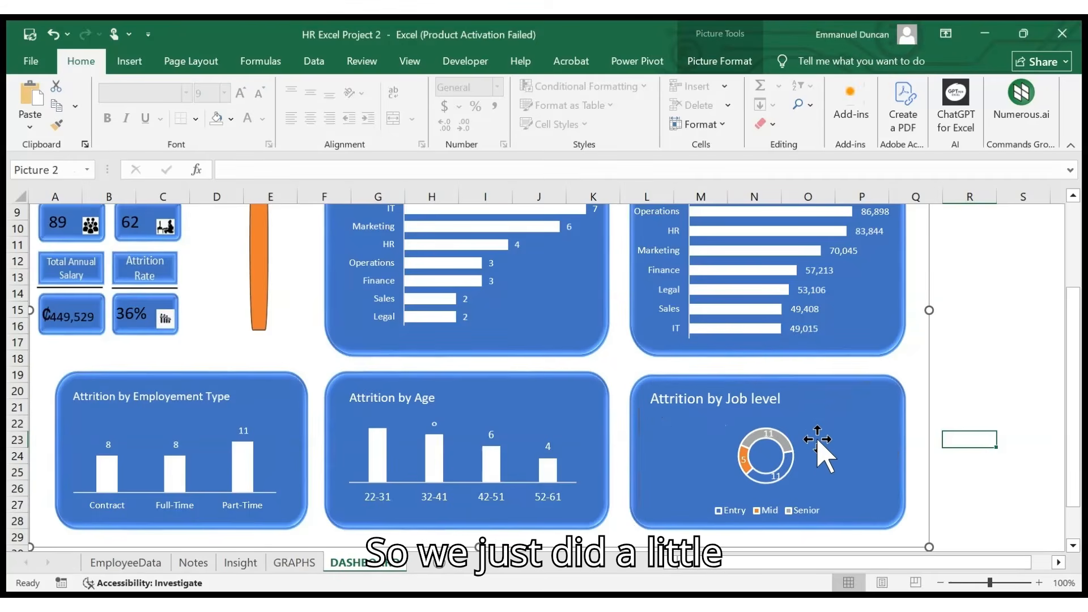
left_click(820, 454)
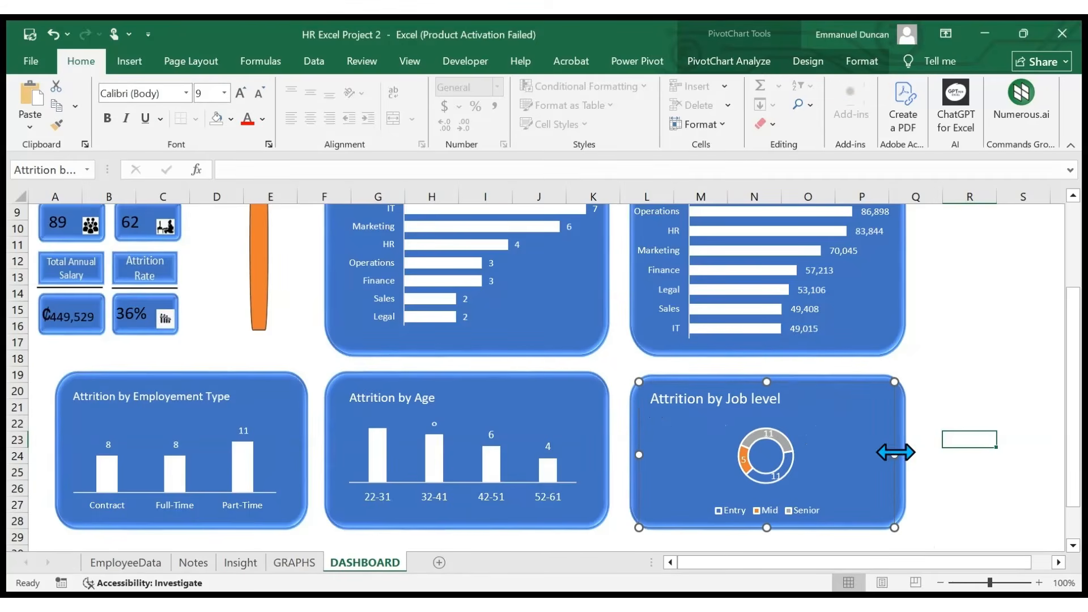
left_click_drag(897, 452, 901, 452)
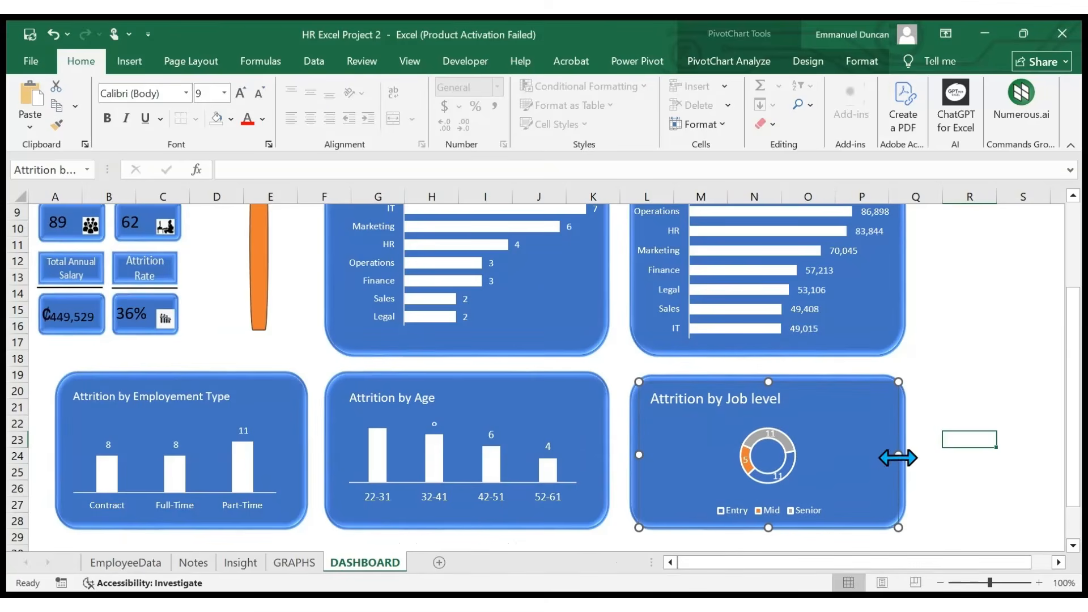
mouse_move(800, 454)
left_mouse_down()
mouse_move(784, 414)
mouse_move(805, 448)
left_mouse_up()
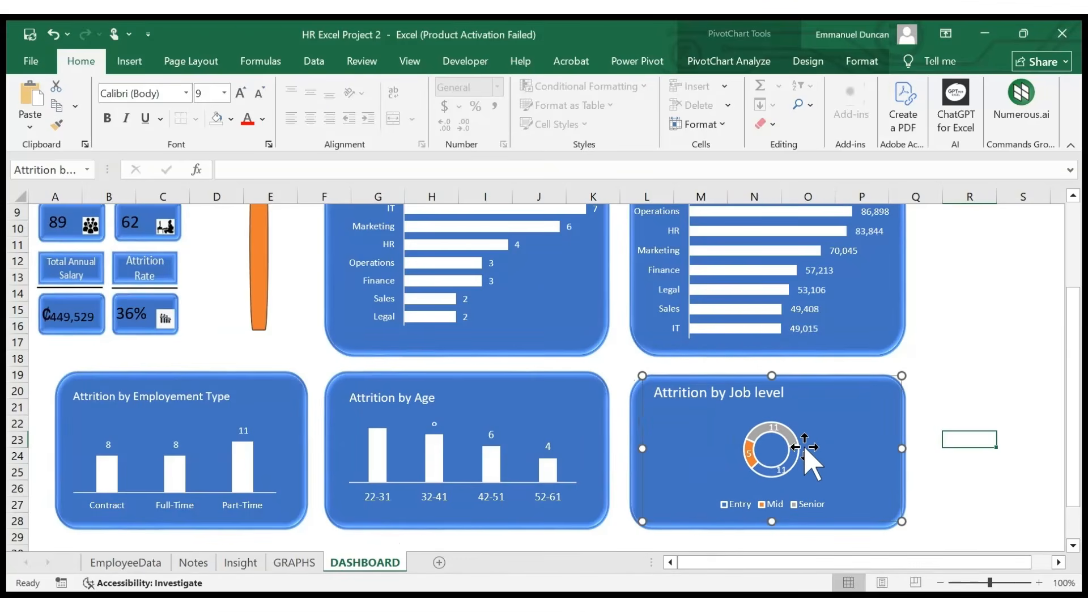
key("ctrl+z")
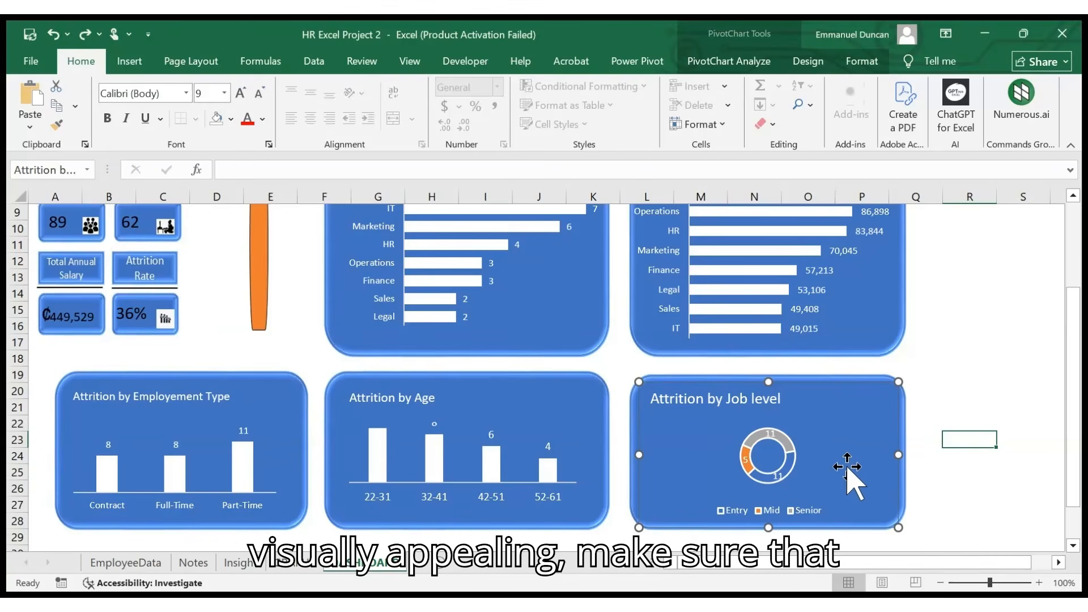
- Review the dashboard's layout from the header, ratings and KPI cards down to the attrition charts
left_click_drag(1074, 347, 1070, 306)
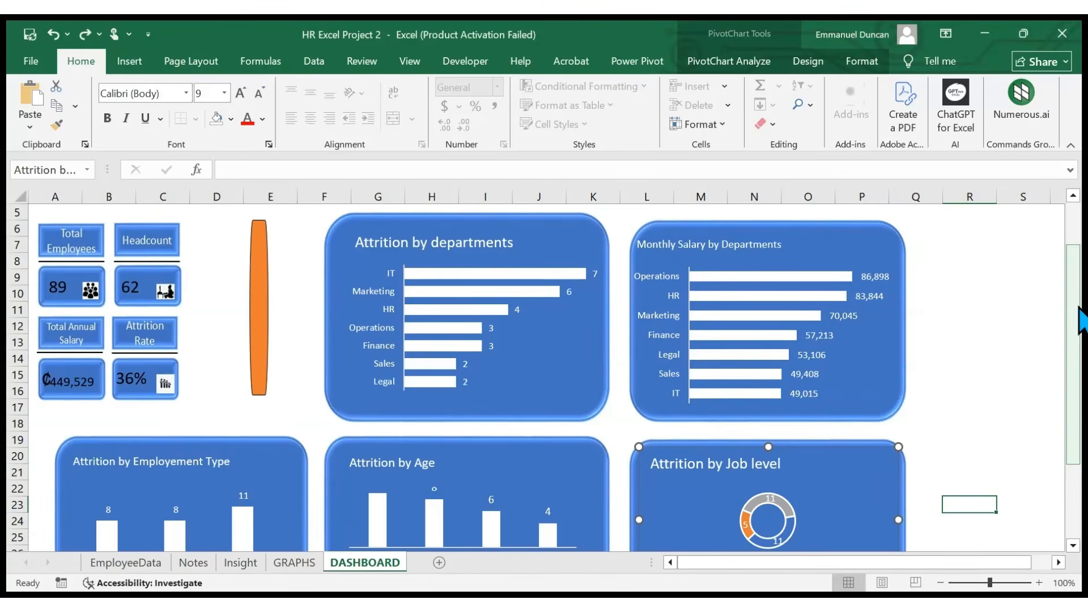
scroll(1082, 320, "up", 2)
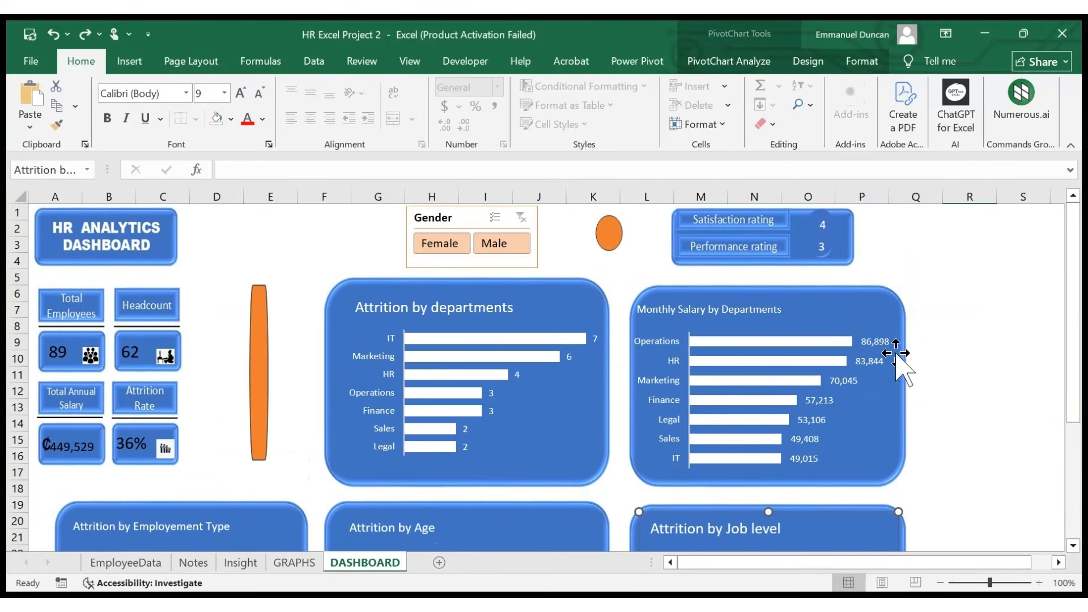
scroll(1023, 350, "down", 4)
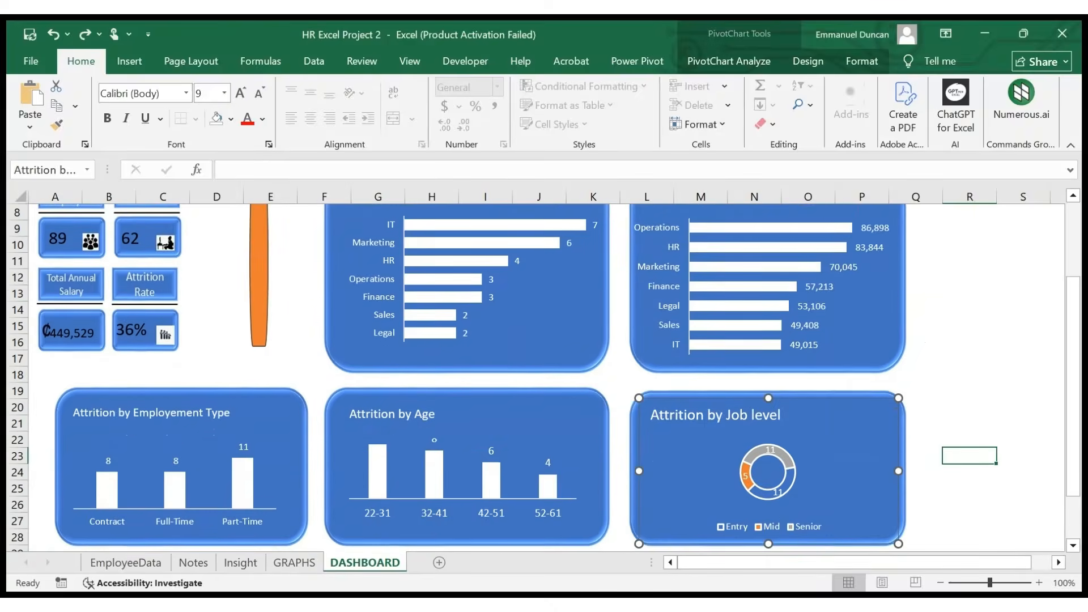
scroll(1022, 350, "up", 2)
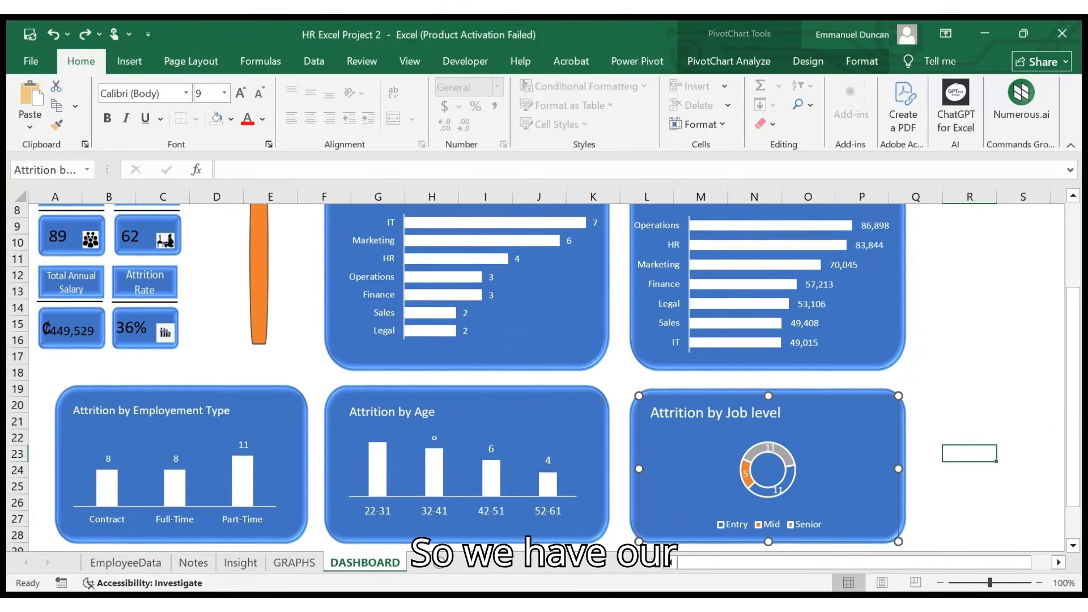
left_click(1023, 348)
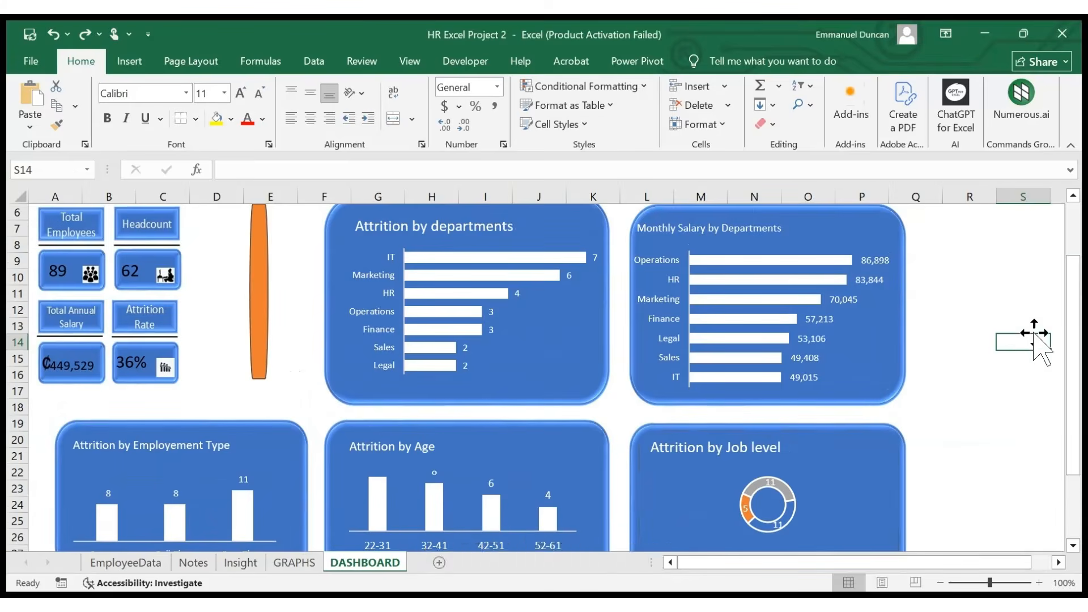
left_click_drag(1072, 311, 1065, 258)
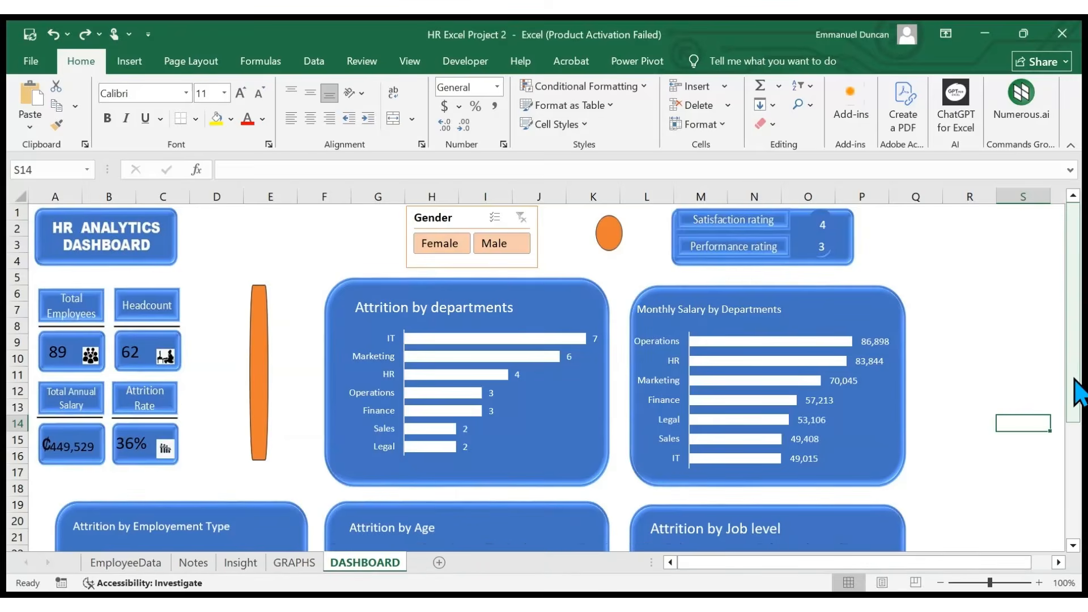
- Expand the Attrition by Age chart's plot area upward and raise the chart's top edge slightly within its card
scroll(1078, 385, "down", 2)
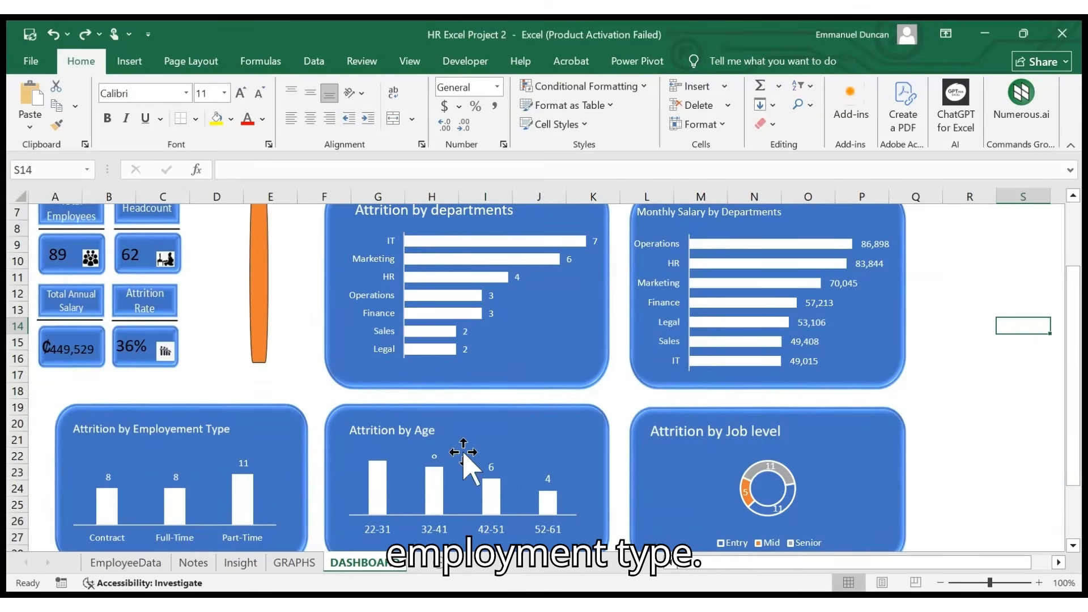
left_click(479, 453)
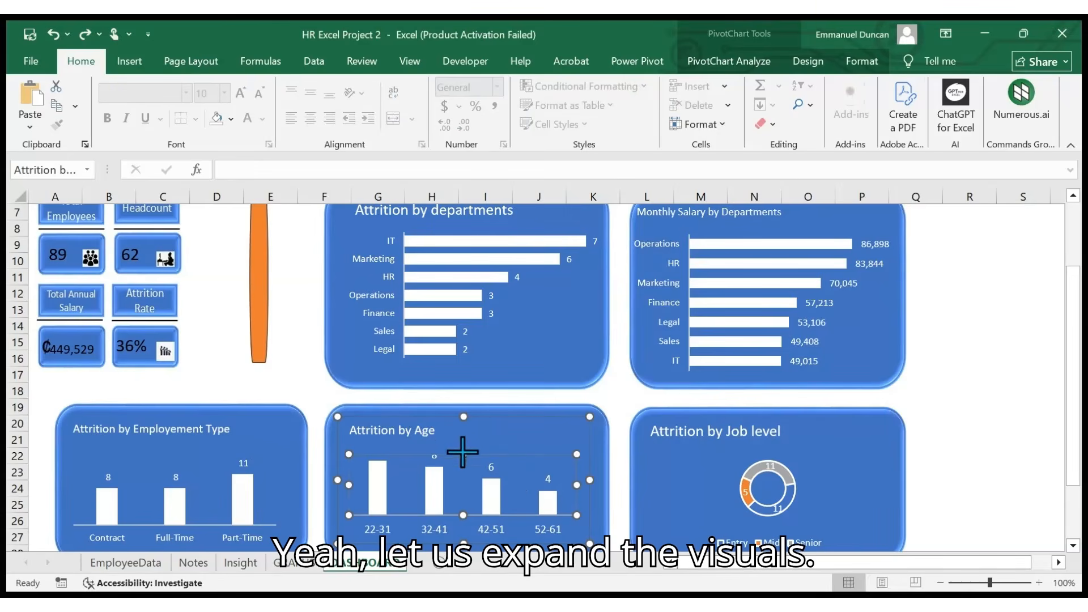
left_click_drag(463, 454, 462, 437)
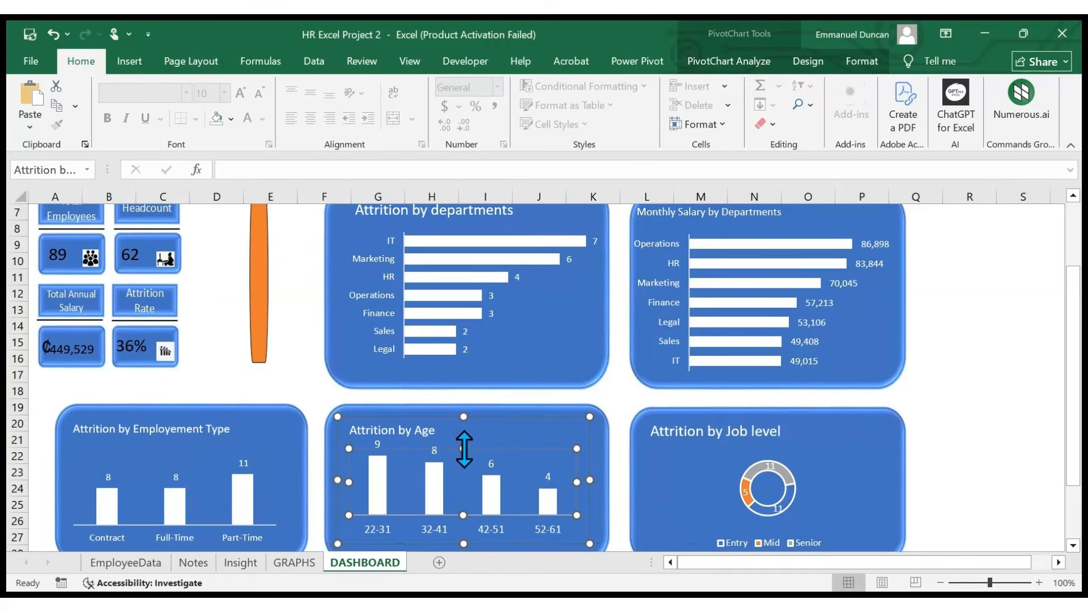
left_click(463, 418)
left_click_drag(464, 418, 463, 413)
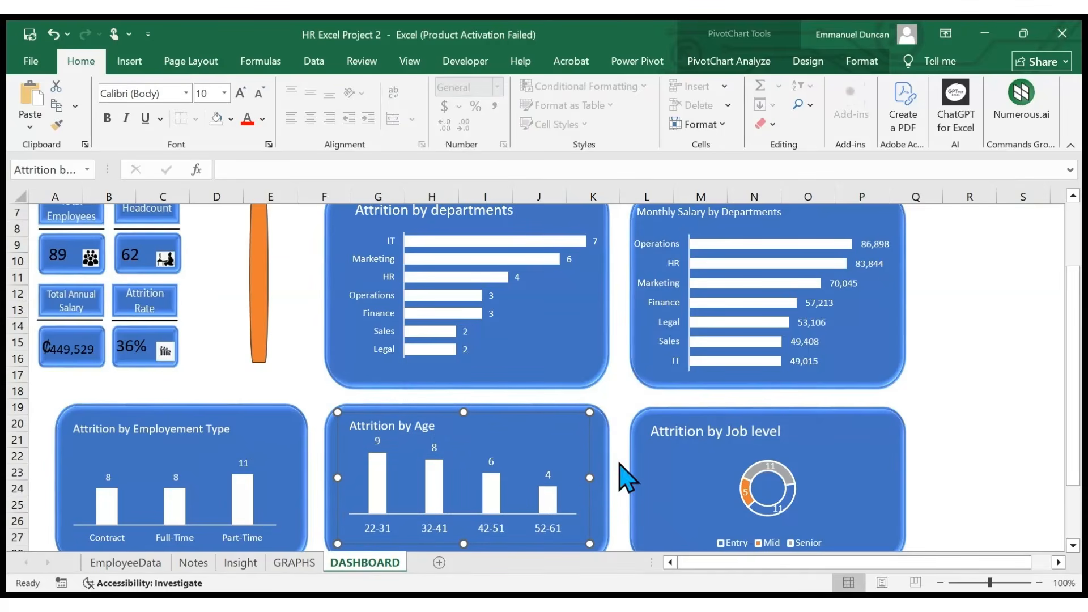
left_click(620, 495)
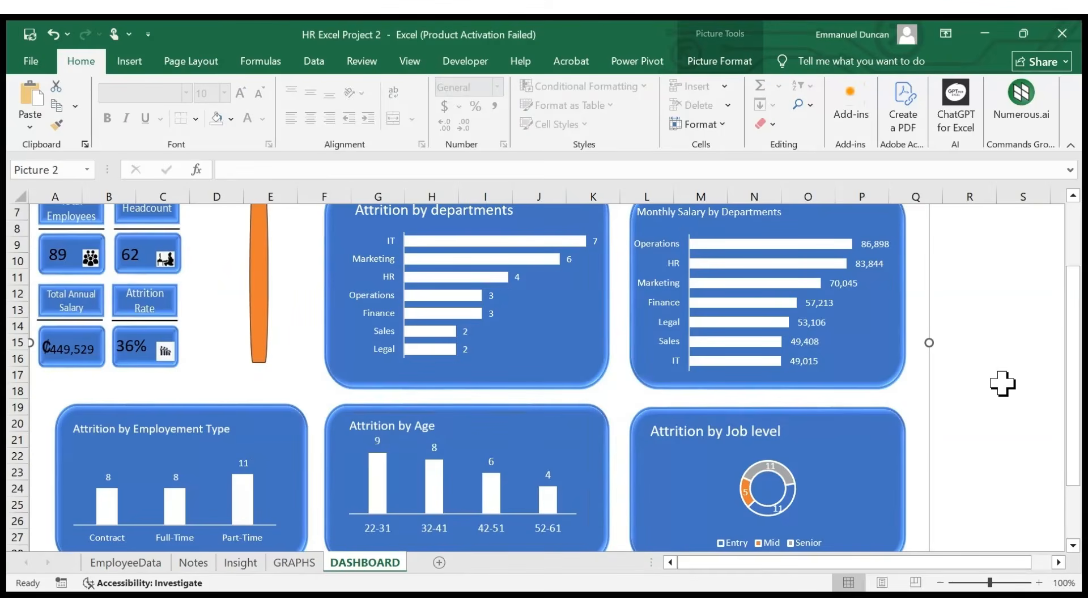
- Stretch the Attrition by Age chart downward to fill the lower part of its card
scroll(1004, 383, "down", 1)
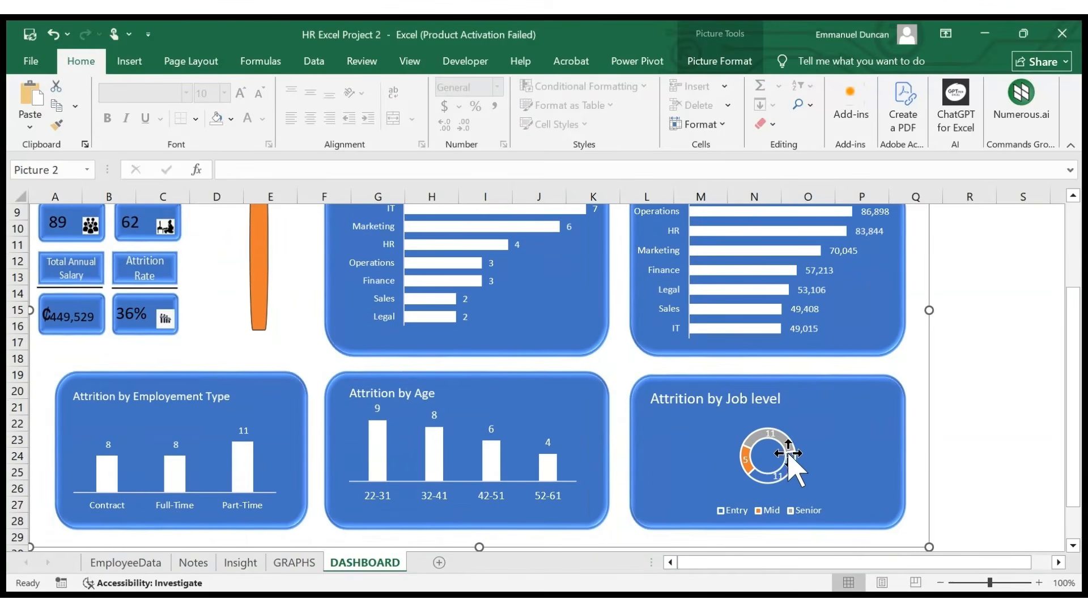
left_click(586, 502)
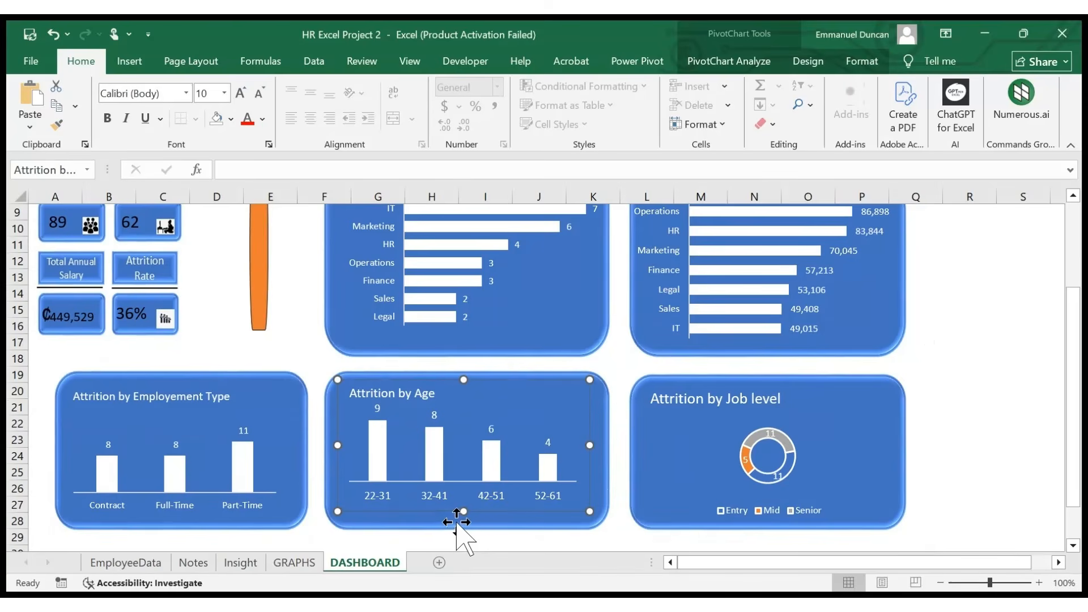
left_click_drag(463, 514, 463, 524)
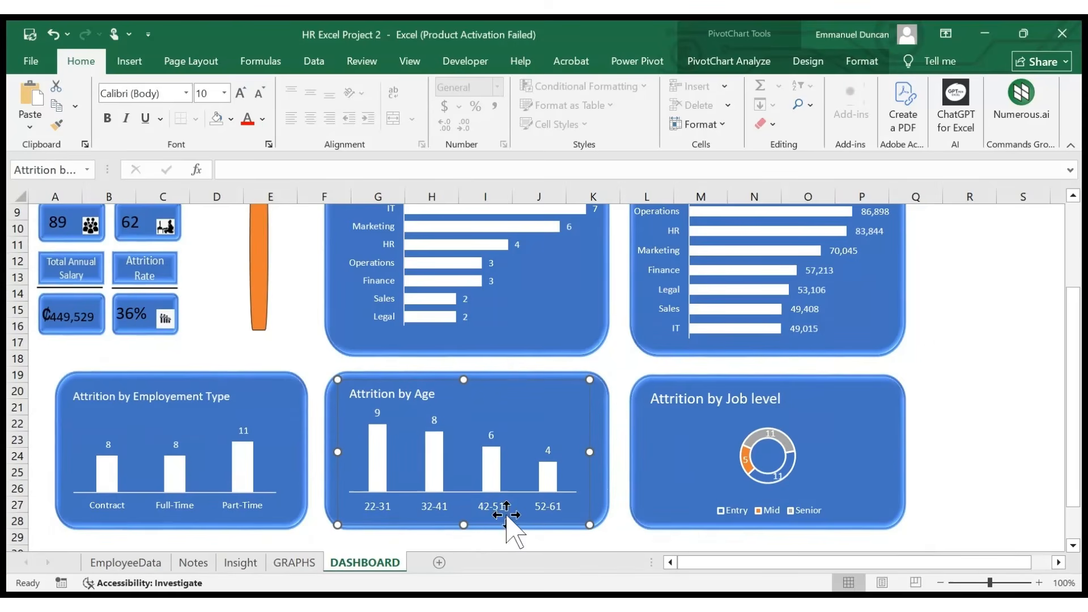
- Widen the Attrition by Age chart slightly to the right within its card and review the whole dashboard's layout
left_click_drag(590, 452, 599, 452)
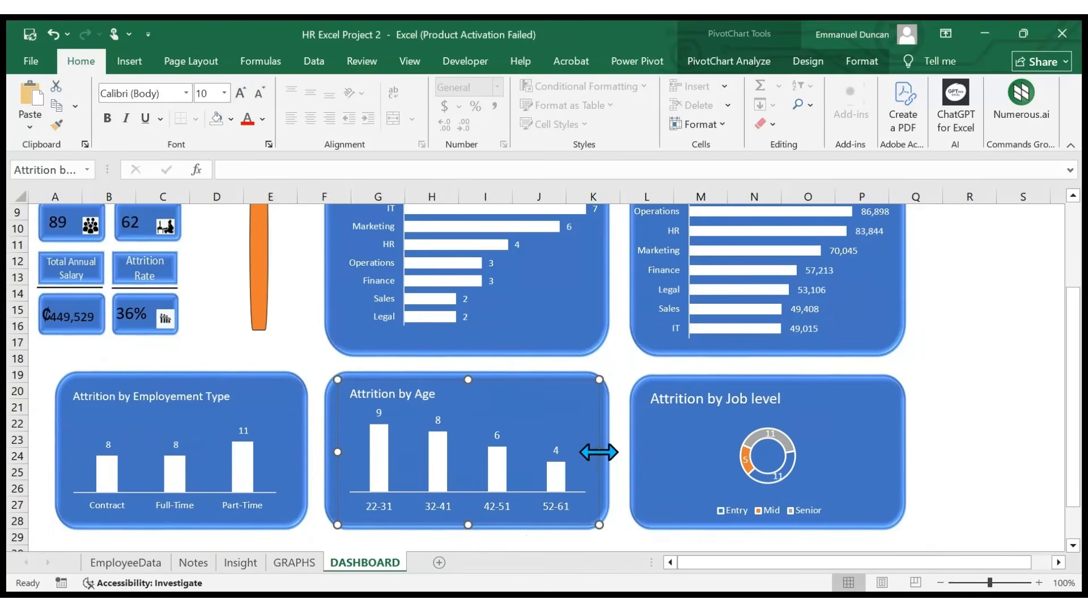
left_click(877, 439)
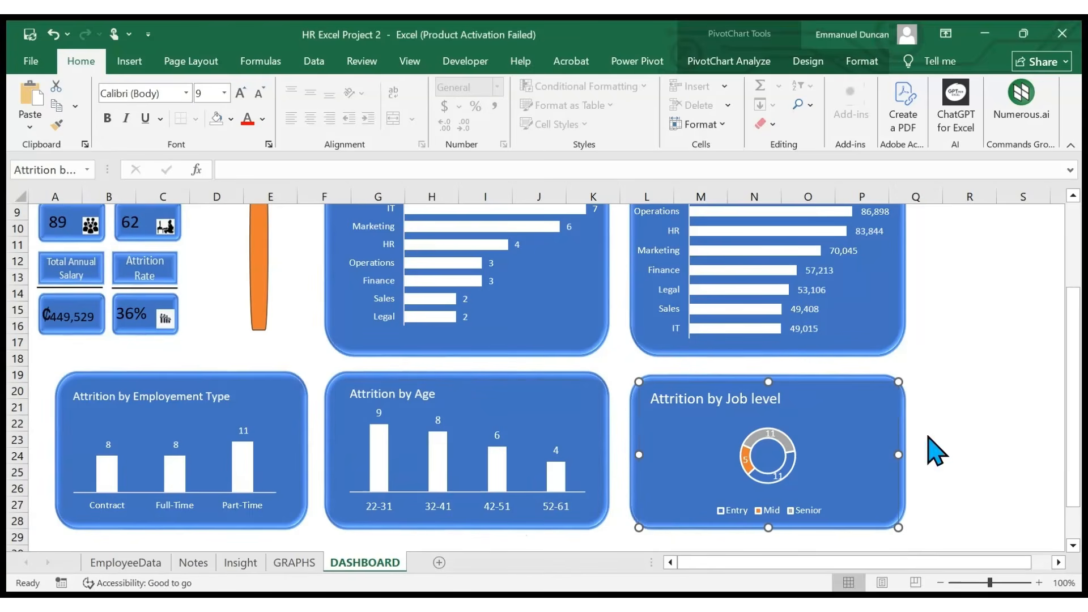
scroll(940, 435, "up", 3)
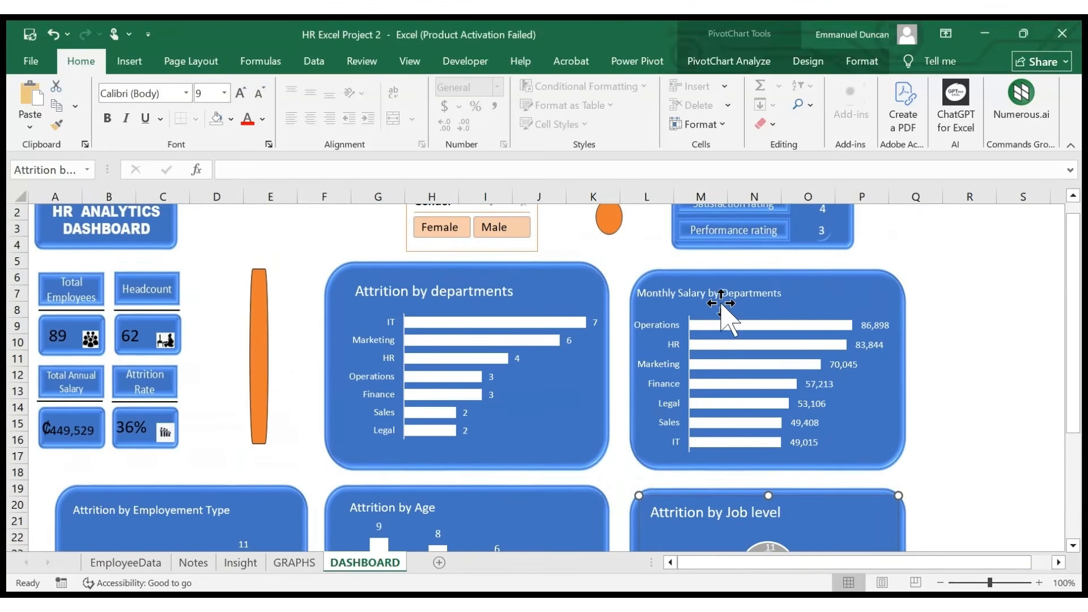
scroll(1015, 231, "up", 1)
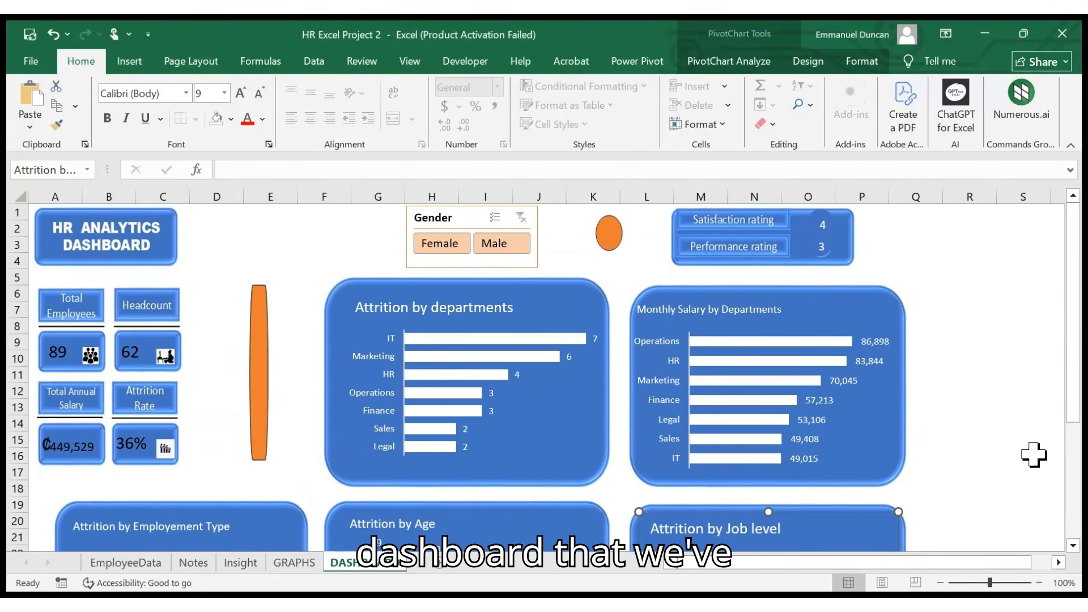
scroll(1000, 510, "down", 3)
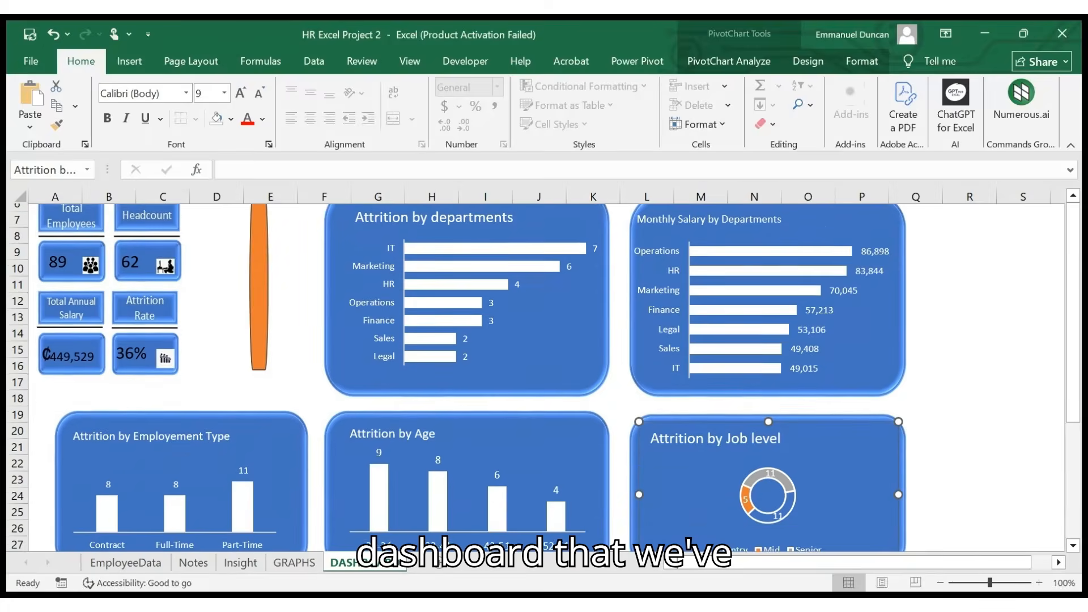
scroll(544, 374, "up", 3)
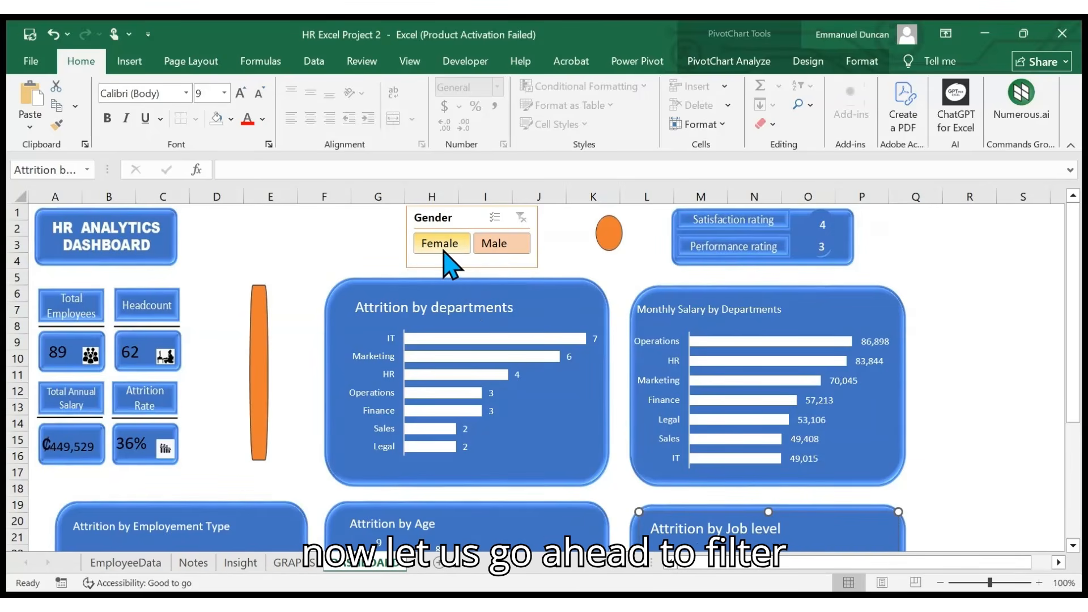
- Test the Gender slicer by filtering the dashboard to Female, and examine the KPI cards, ratings and all charts
left_click(448, 218)
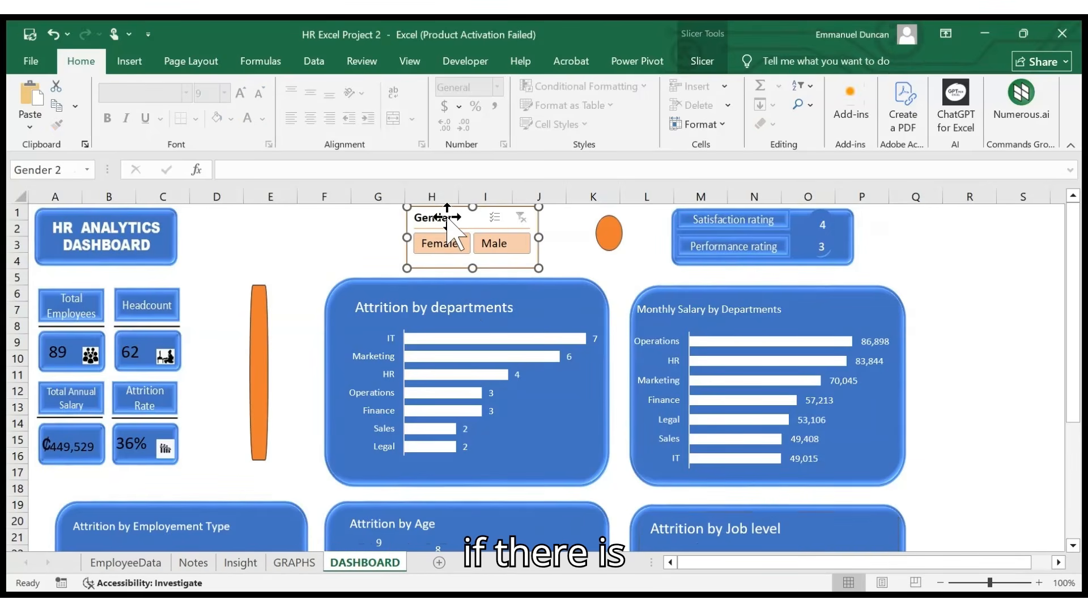
left_click(701, 61)
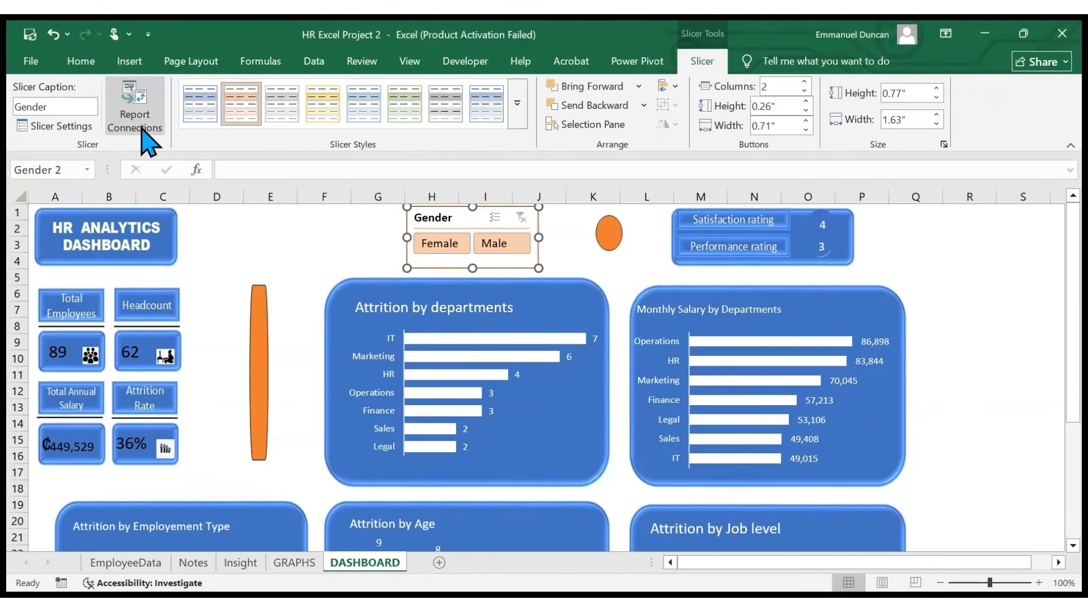
left_click(446, 249)
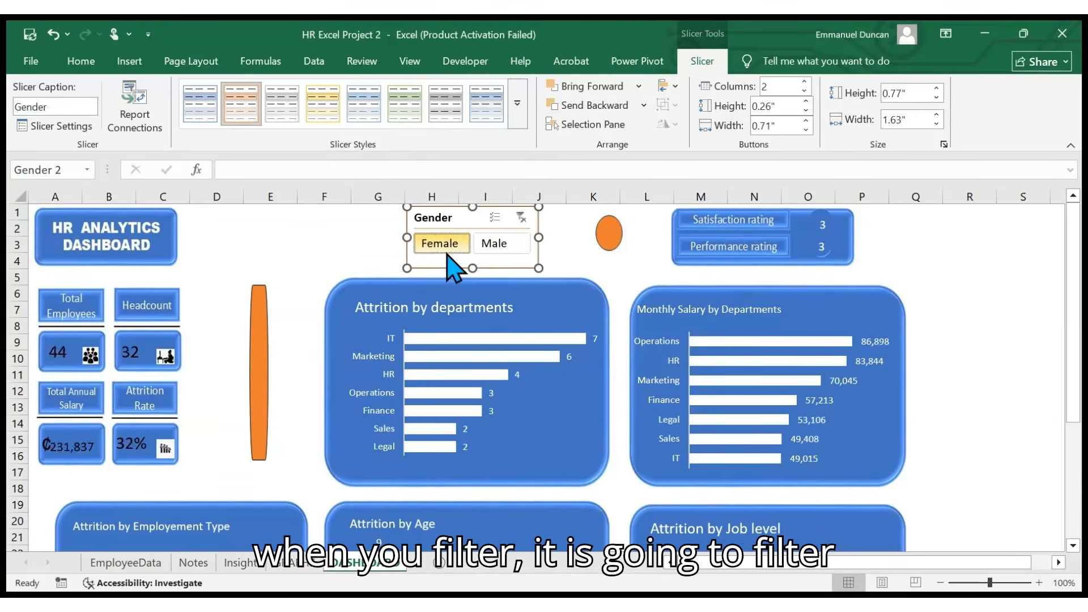
scroll(993, 400, "down", 3)
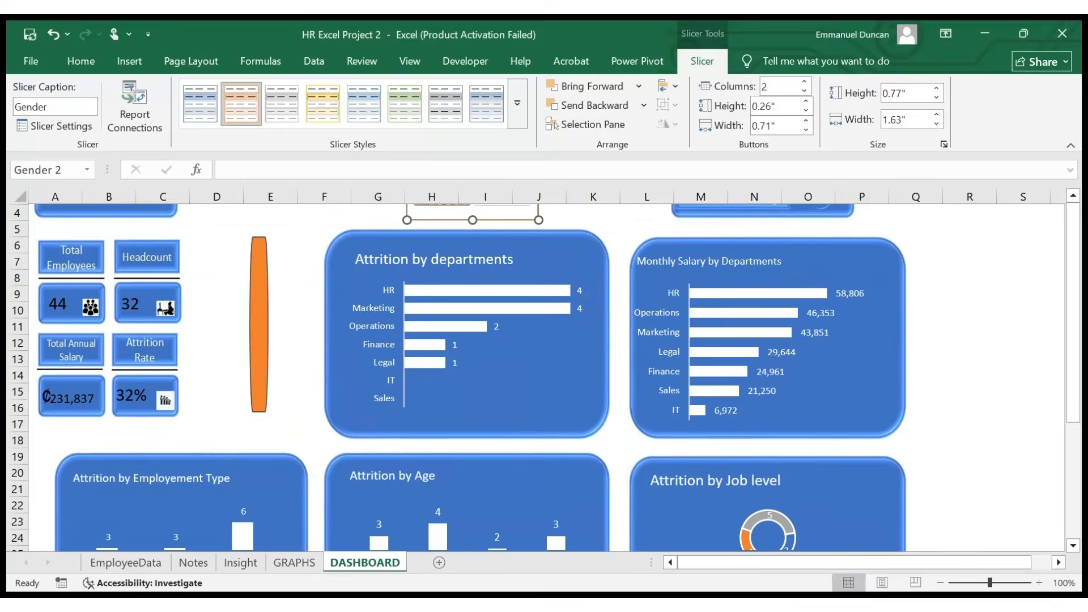
scroll(458, 378, "up", 2)
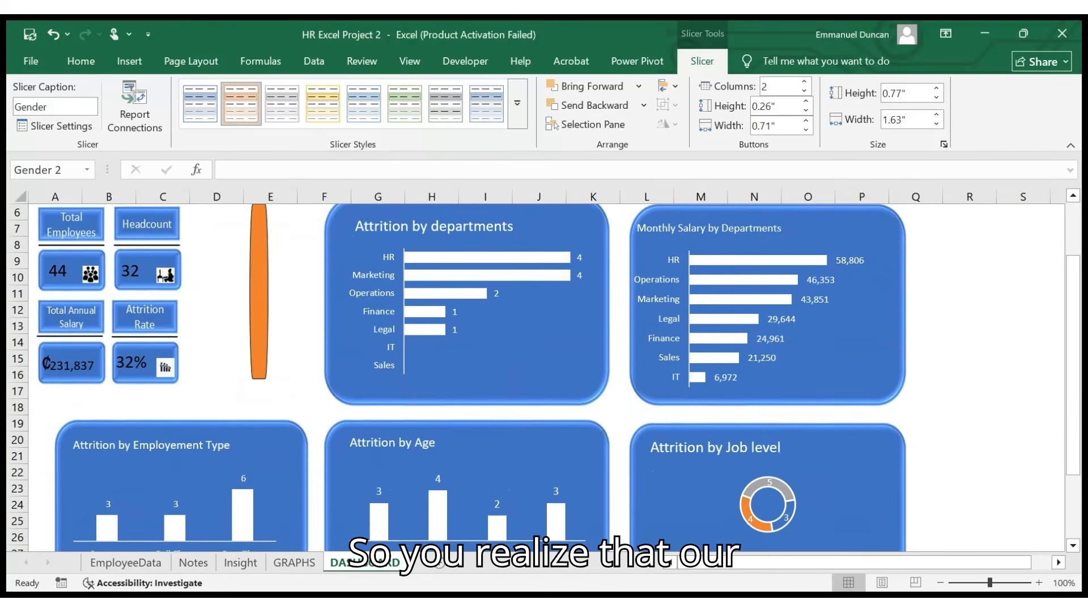
scroll(716, 359, "up", 2)
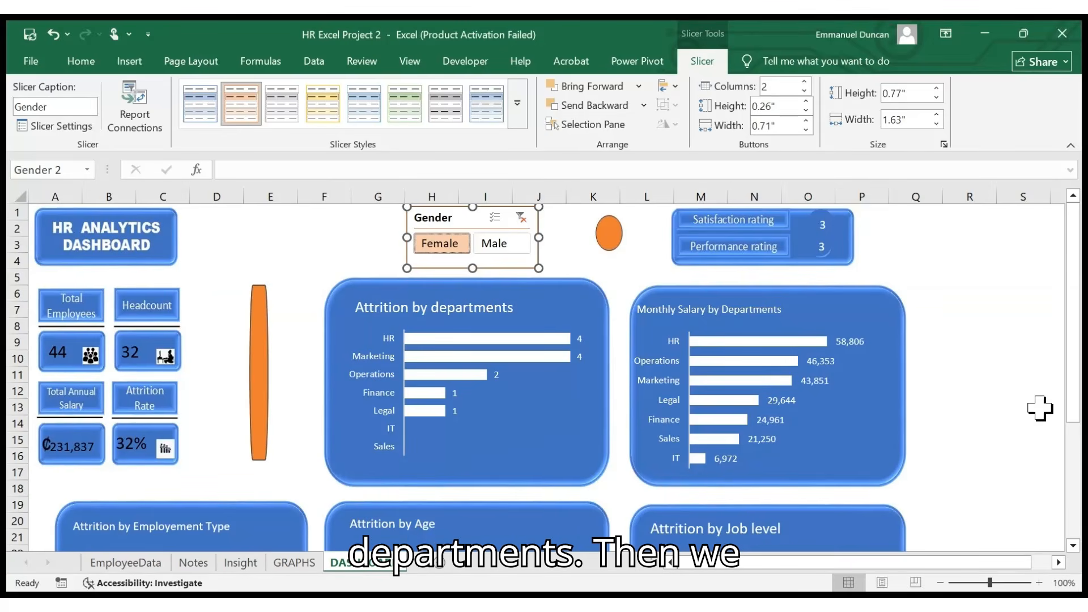
left_click_drag(1081, 401, 1075, 474)
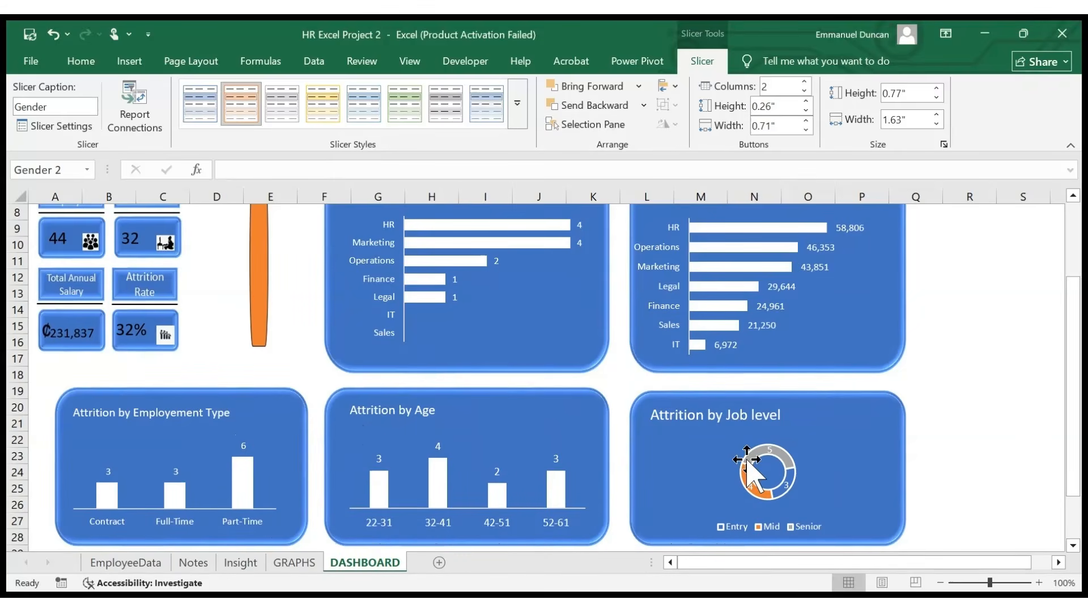
left_click_drag(1079, 459, 1068, 376)
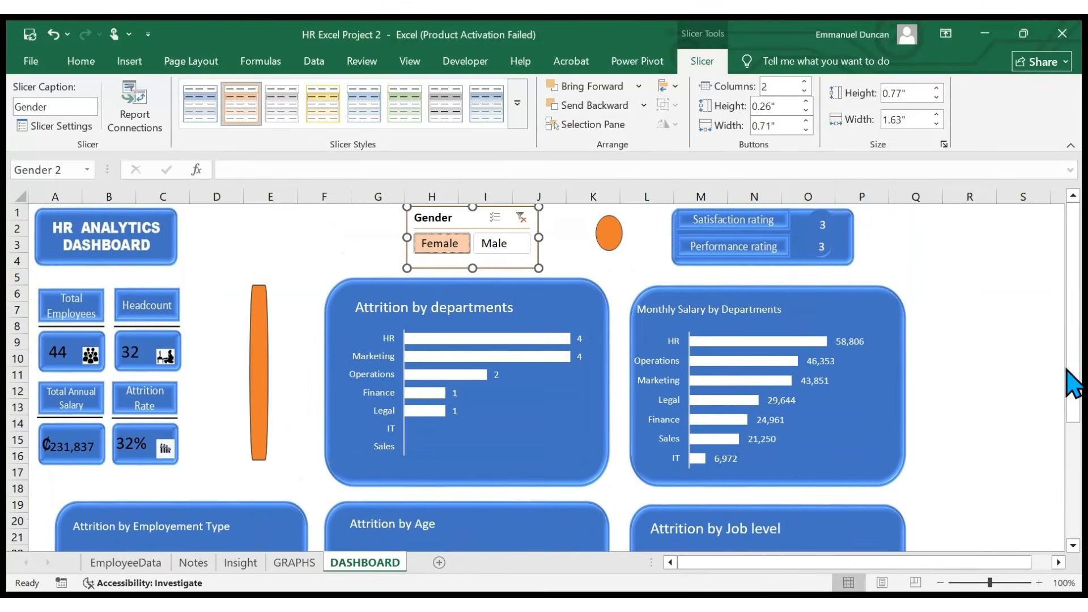
- Filter the dashboard to Male, check the KPI cards and charts, and clear the Gender filter
left_click(515, 245)
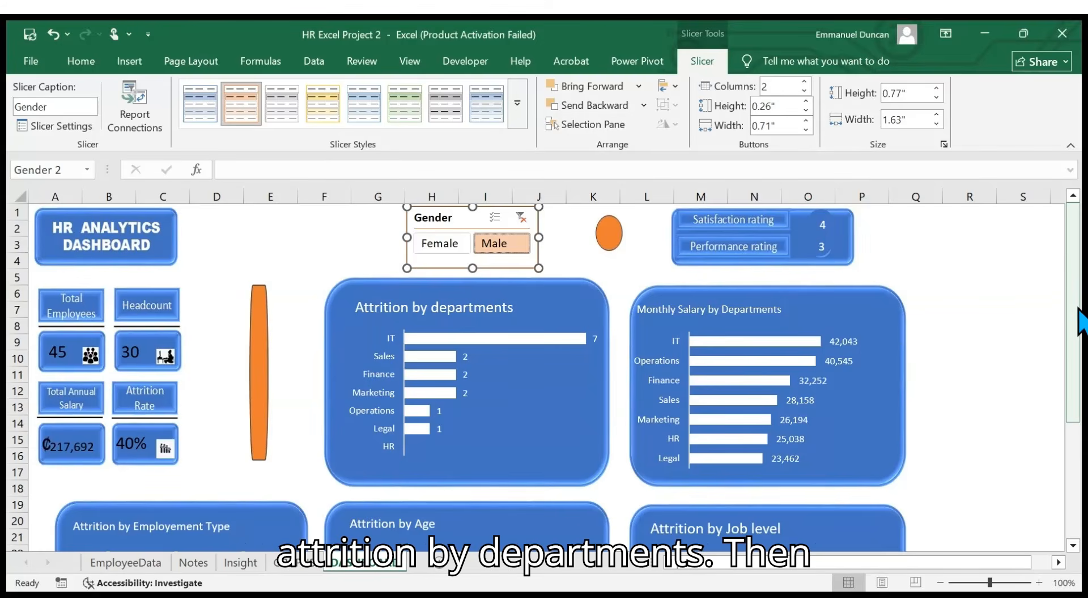
left_click_drag(1077, 314, 1079, 379)
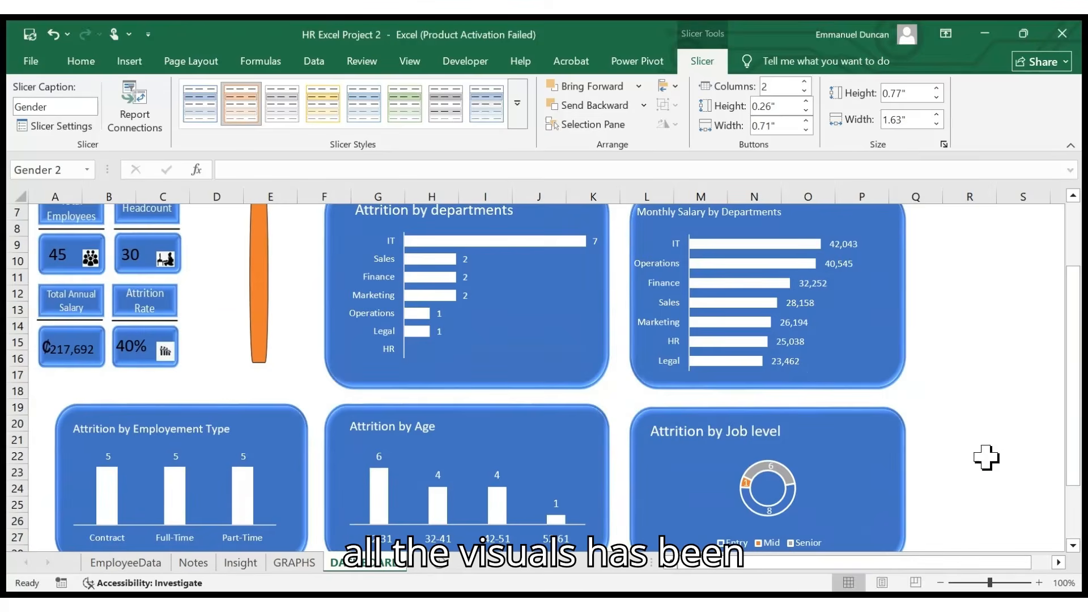
scroll(1071, 453, "up", 2)
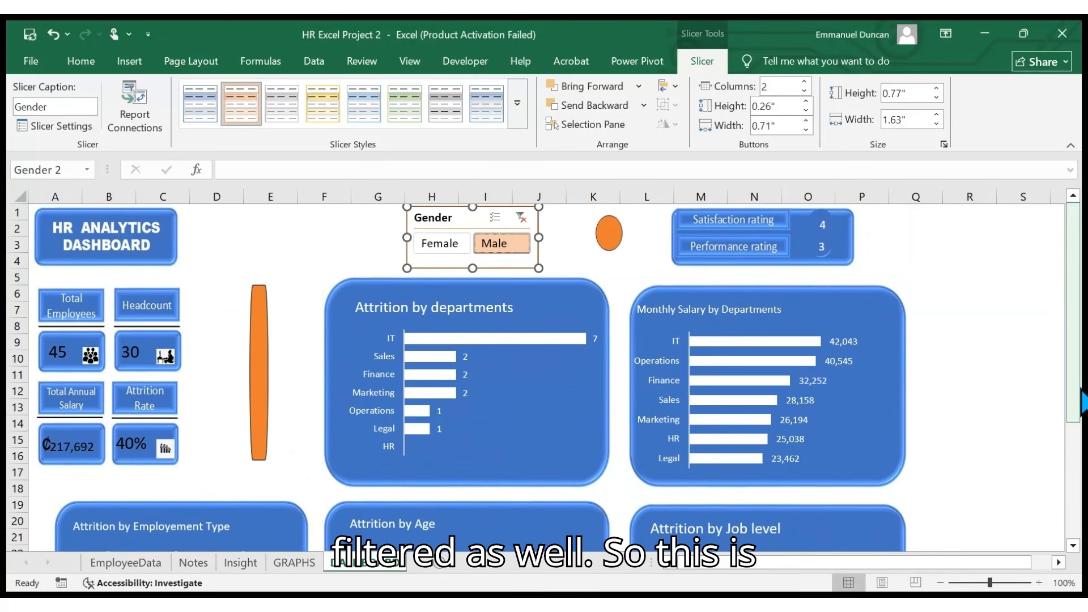
left_click(525, 220)
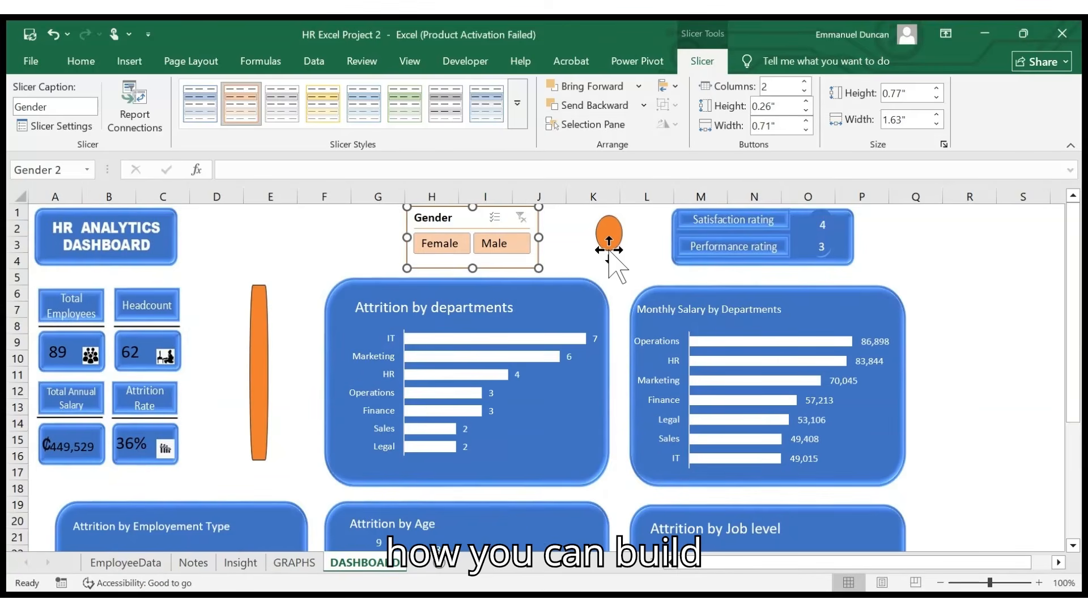